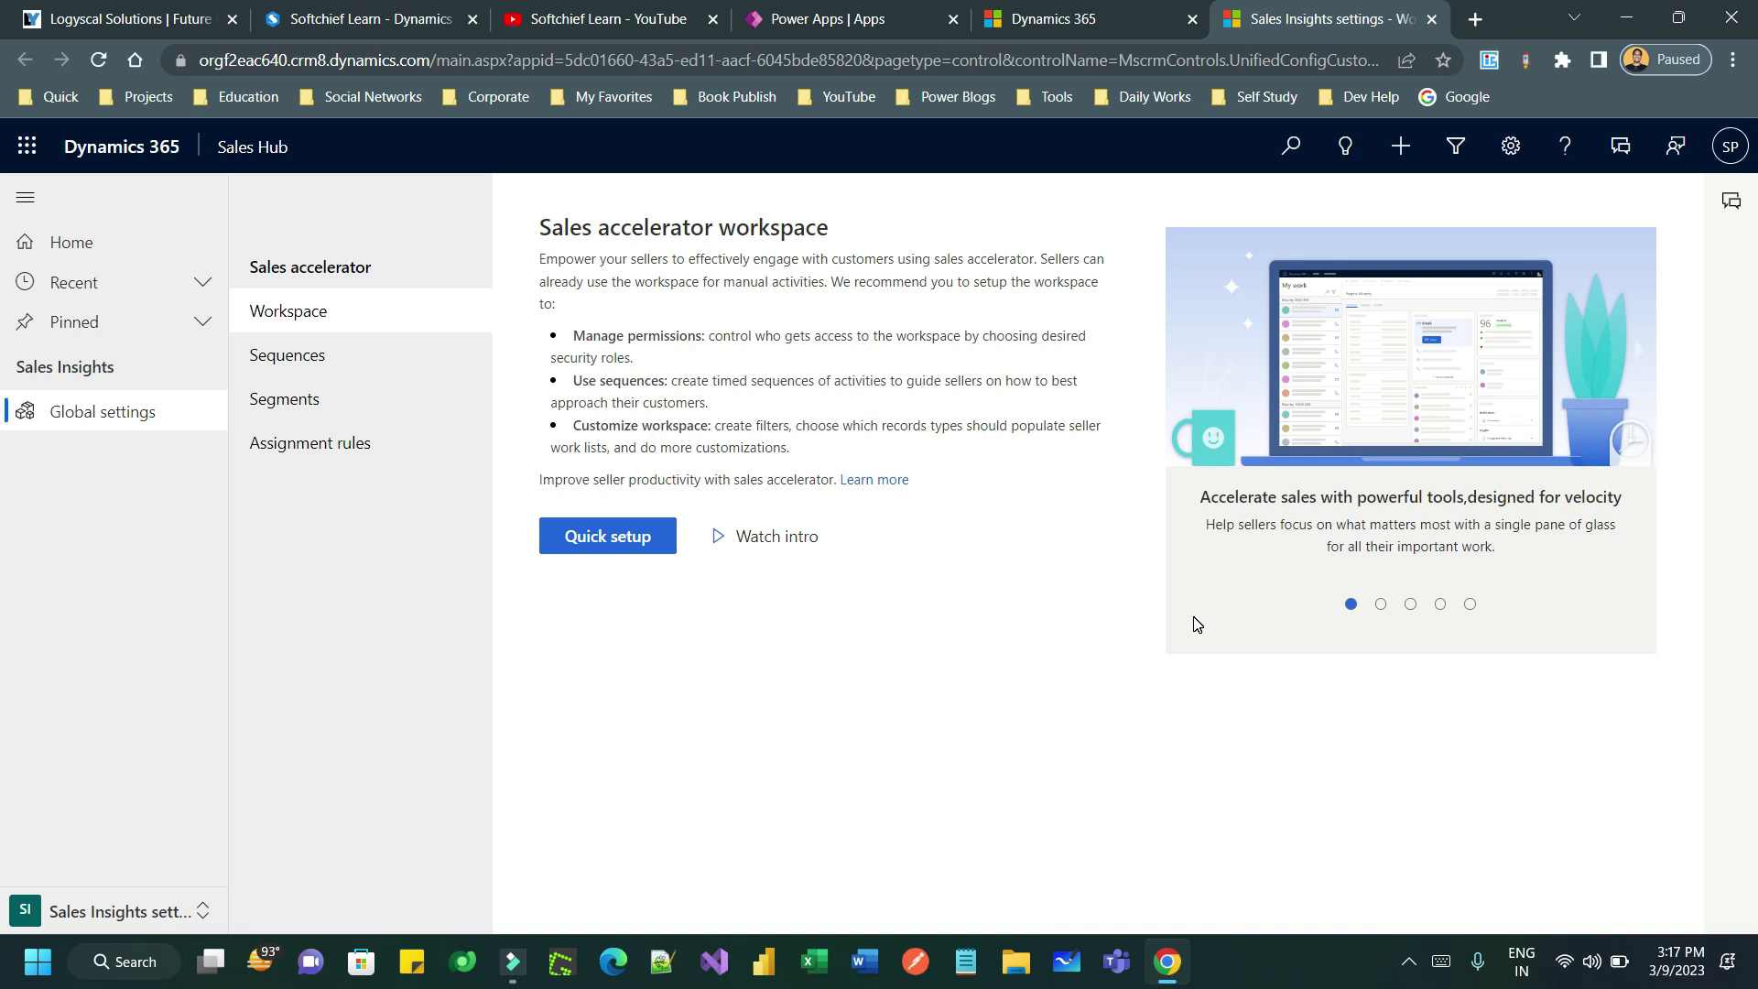
- Switch to the Sales area and see the Sales accelerator list empty, with 0 work items
left_click(138, 912)
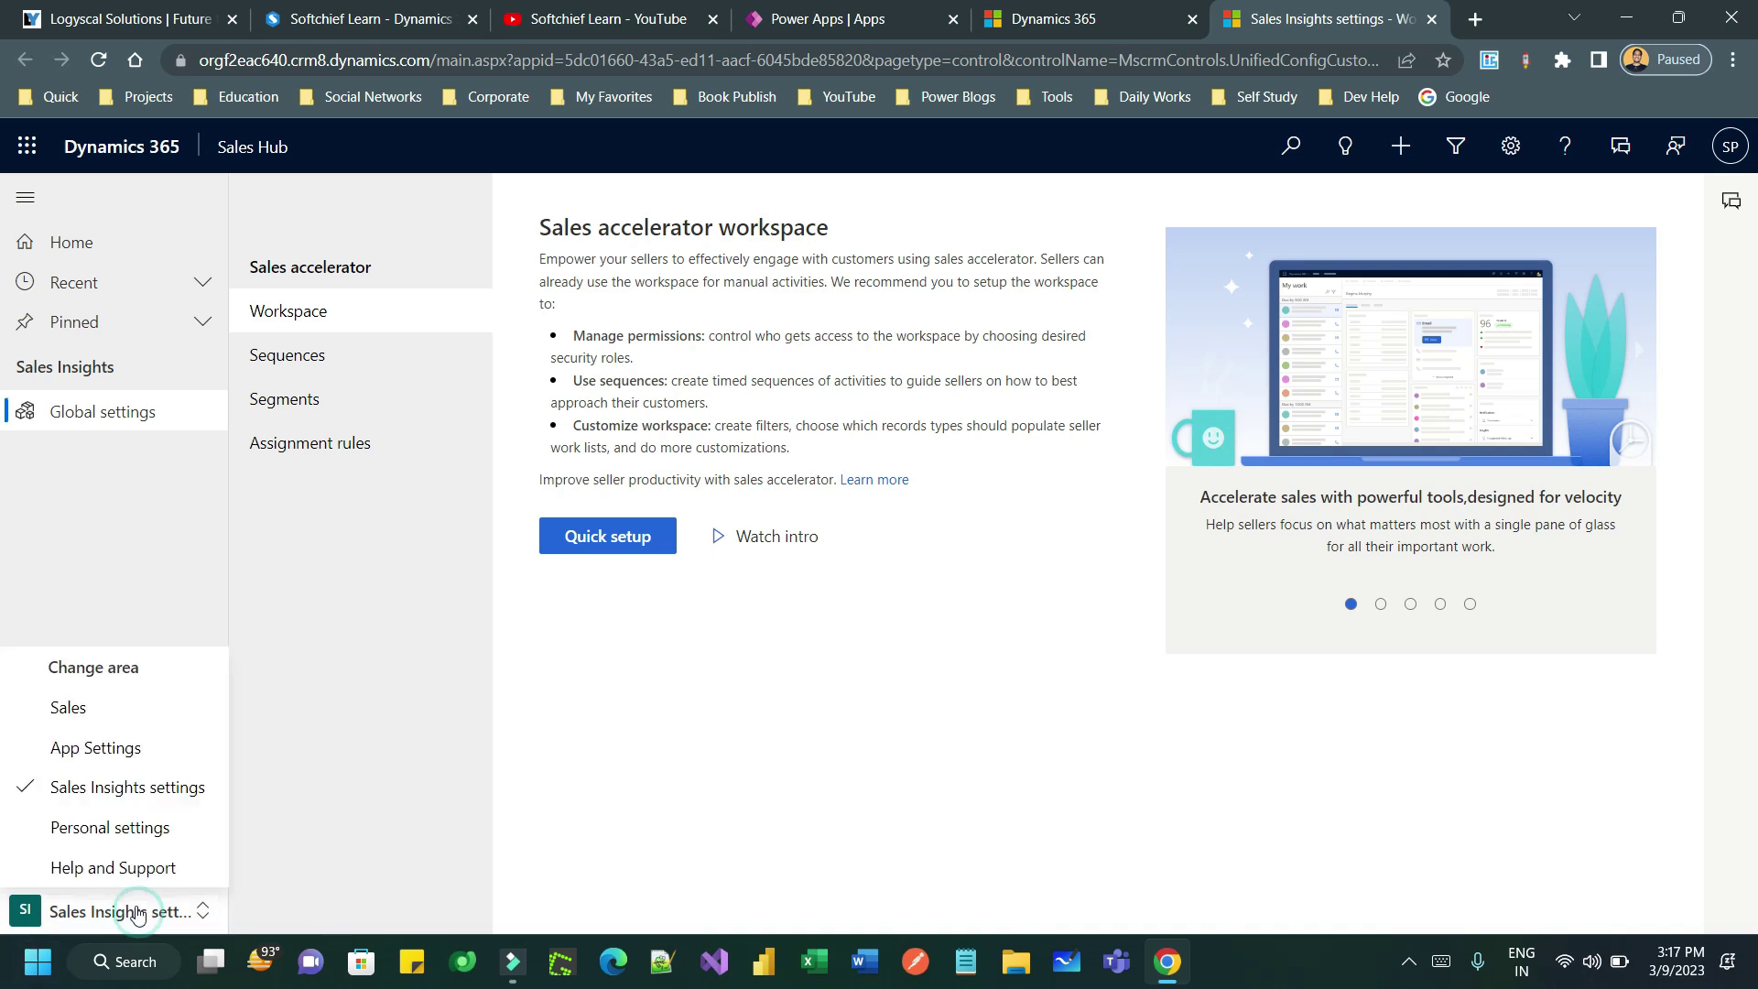
left_click(114, 707)
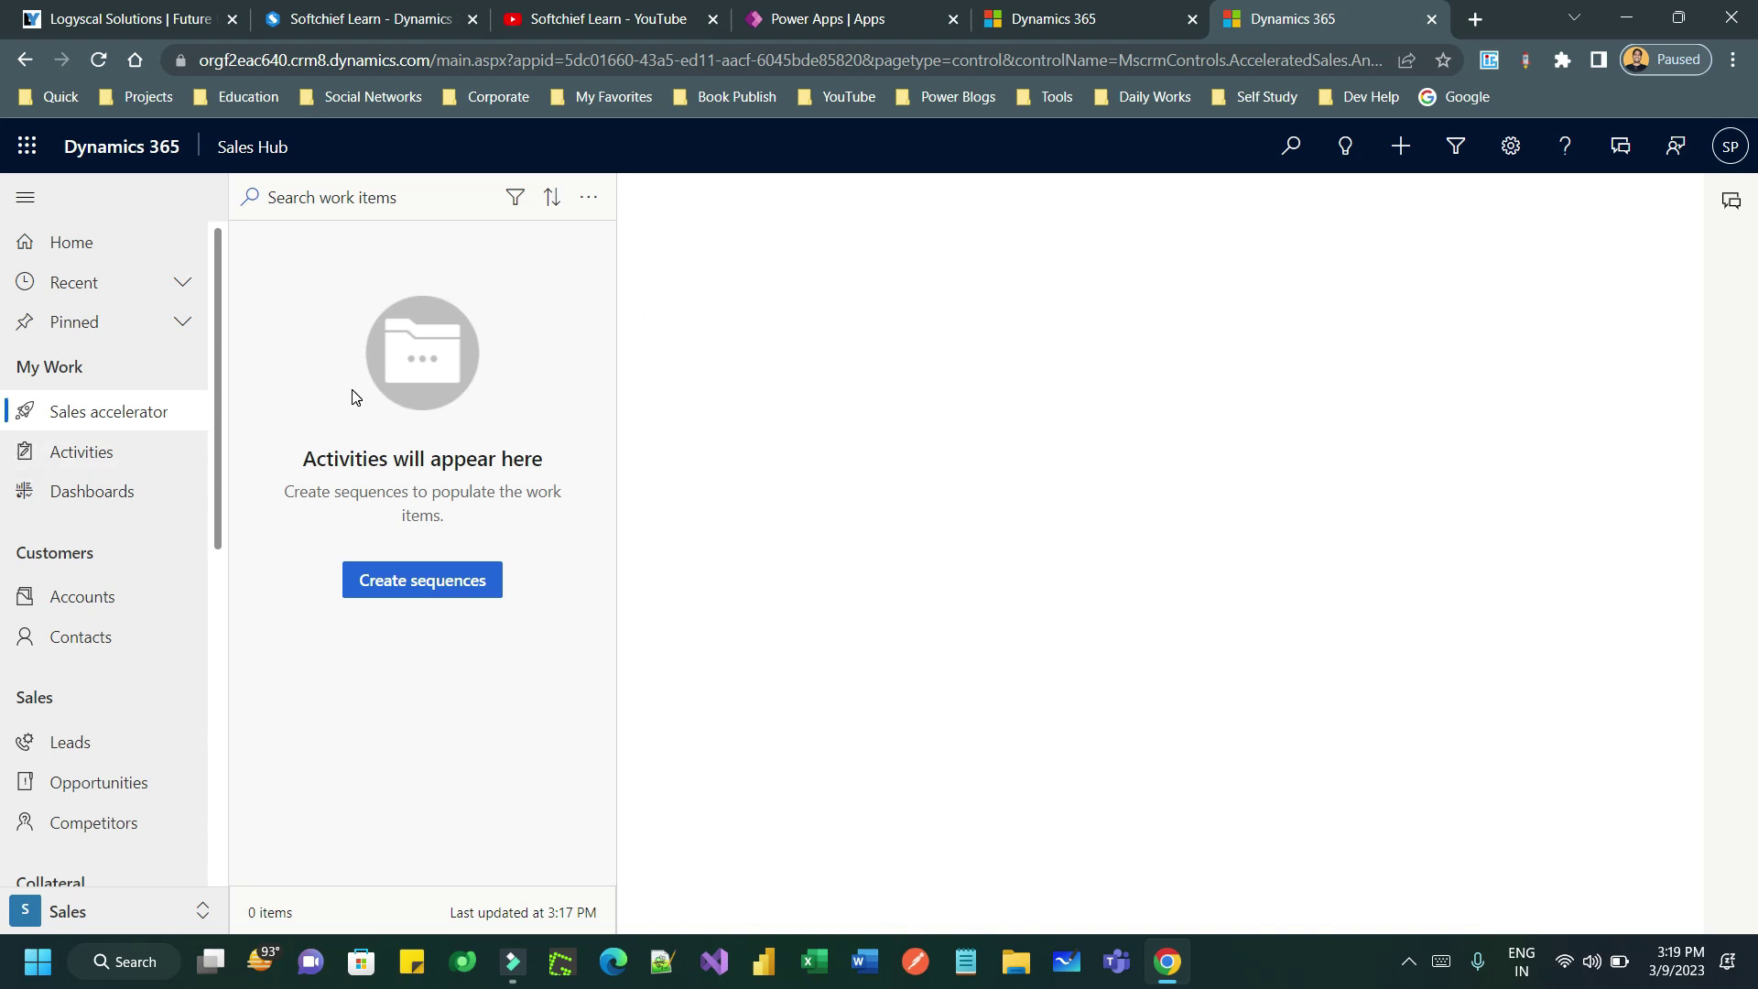
left_click(125, 918)
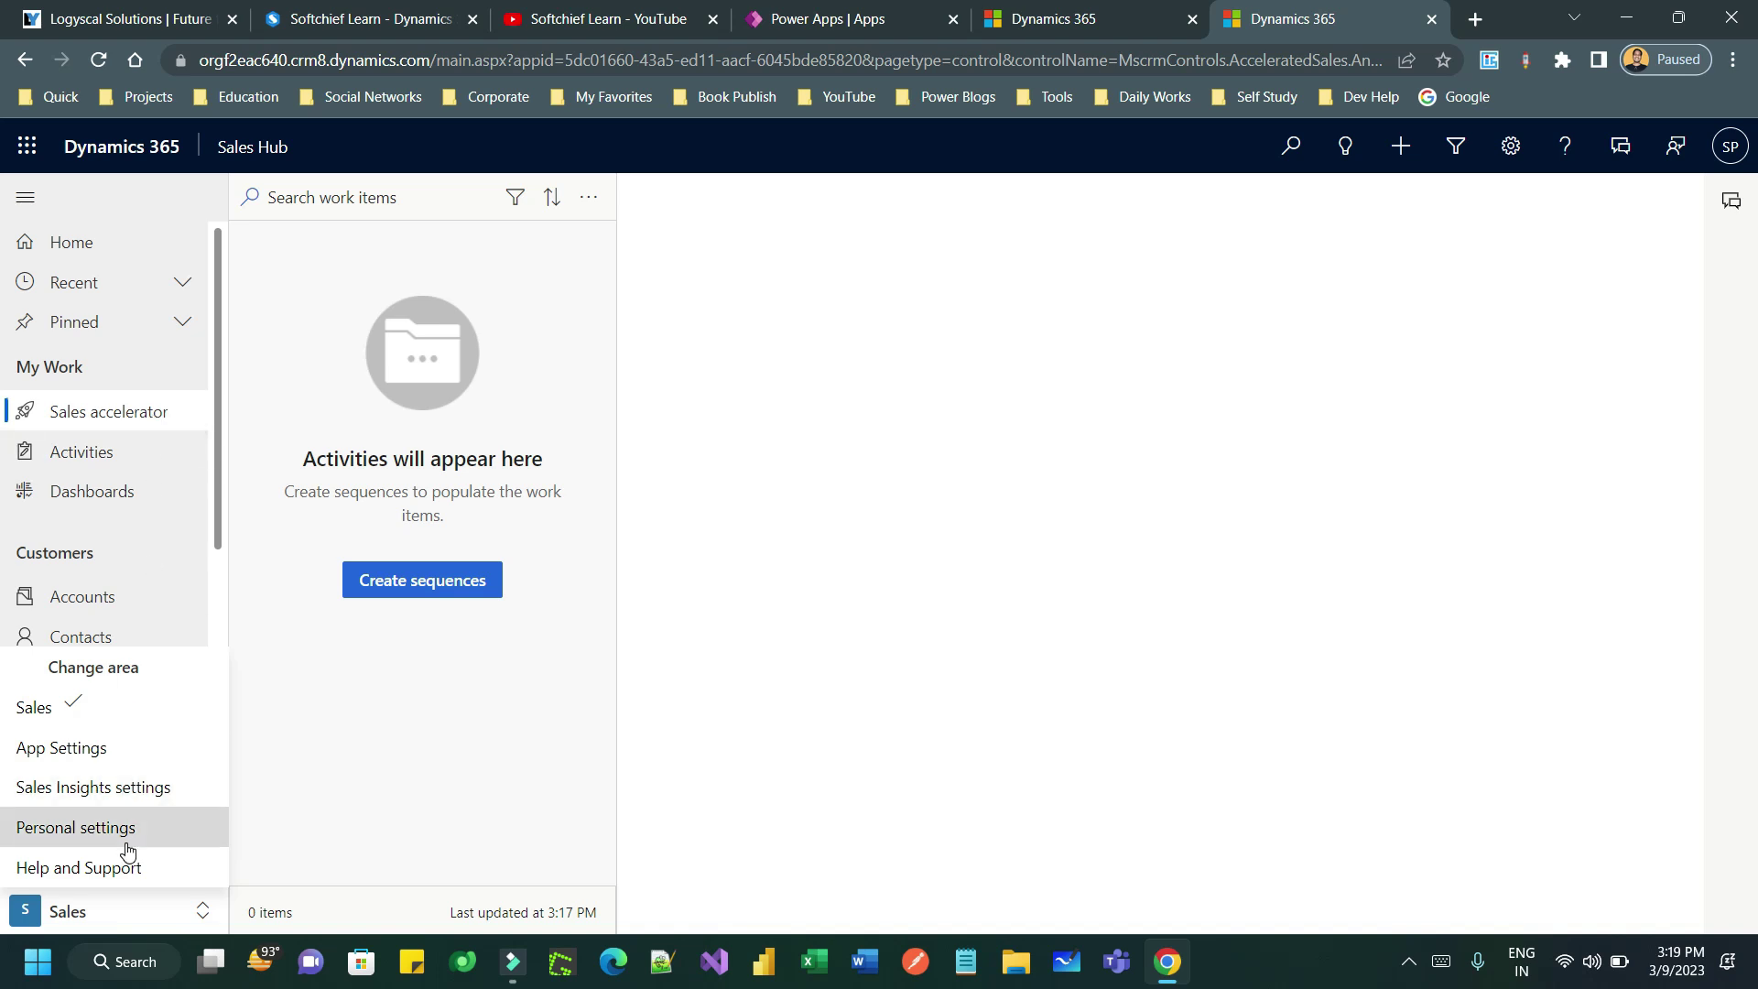
- Go to Sales Insights settings and open the Sales accelerator Workspace page
left_click(147, 793)
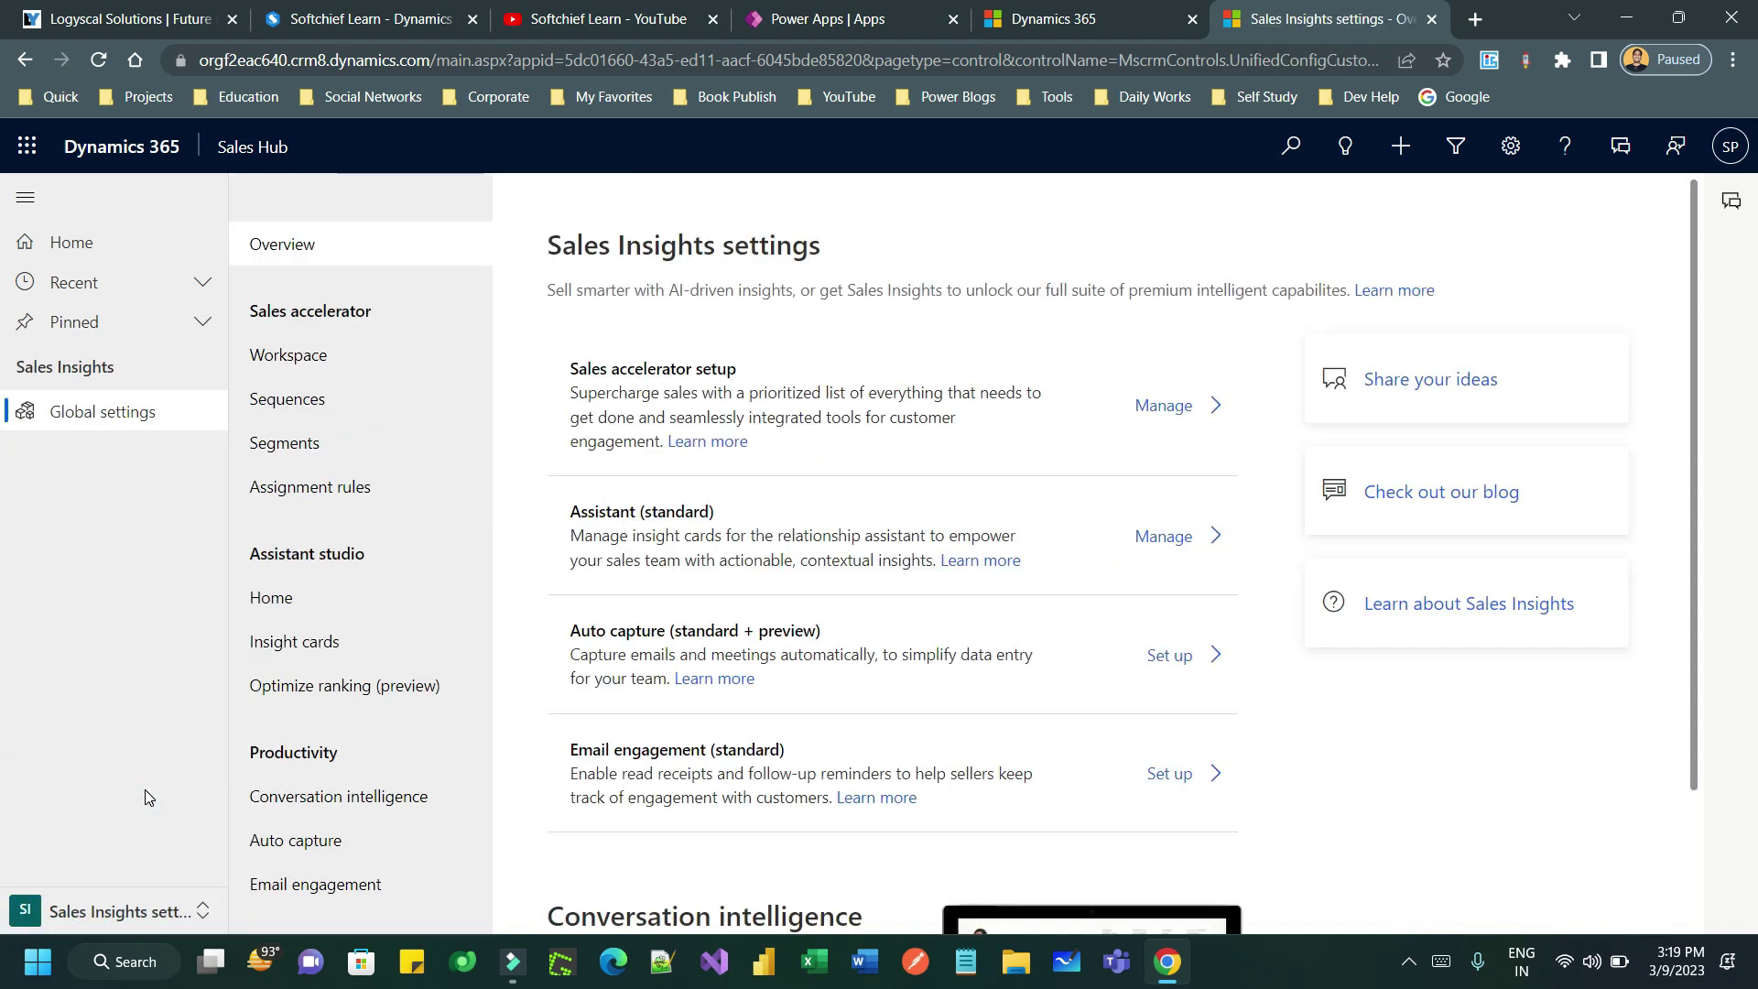
left_click_drag(266, 319, 379, 310)
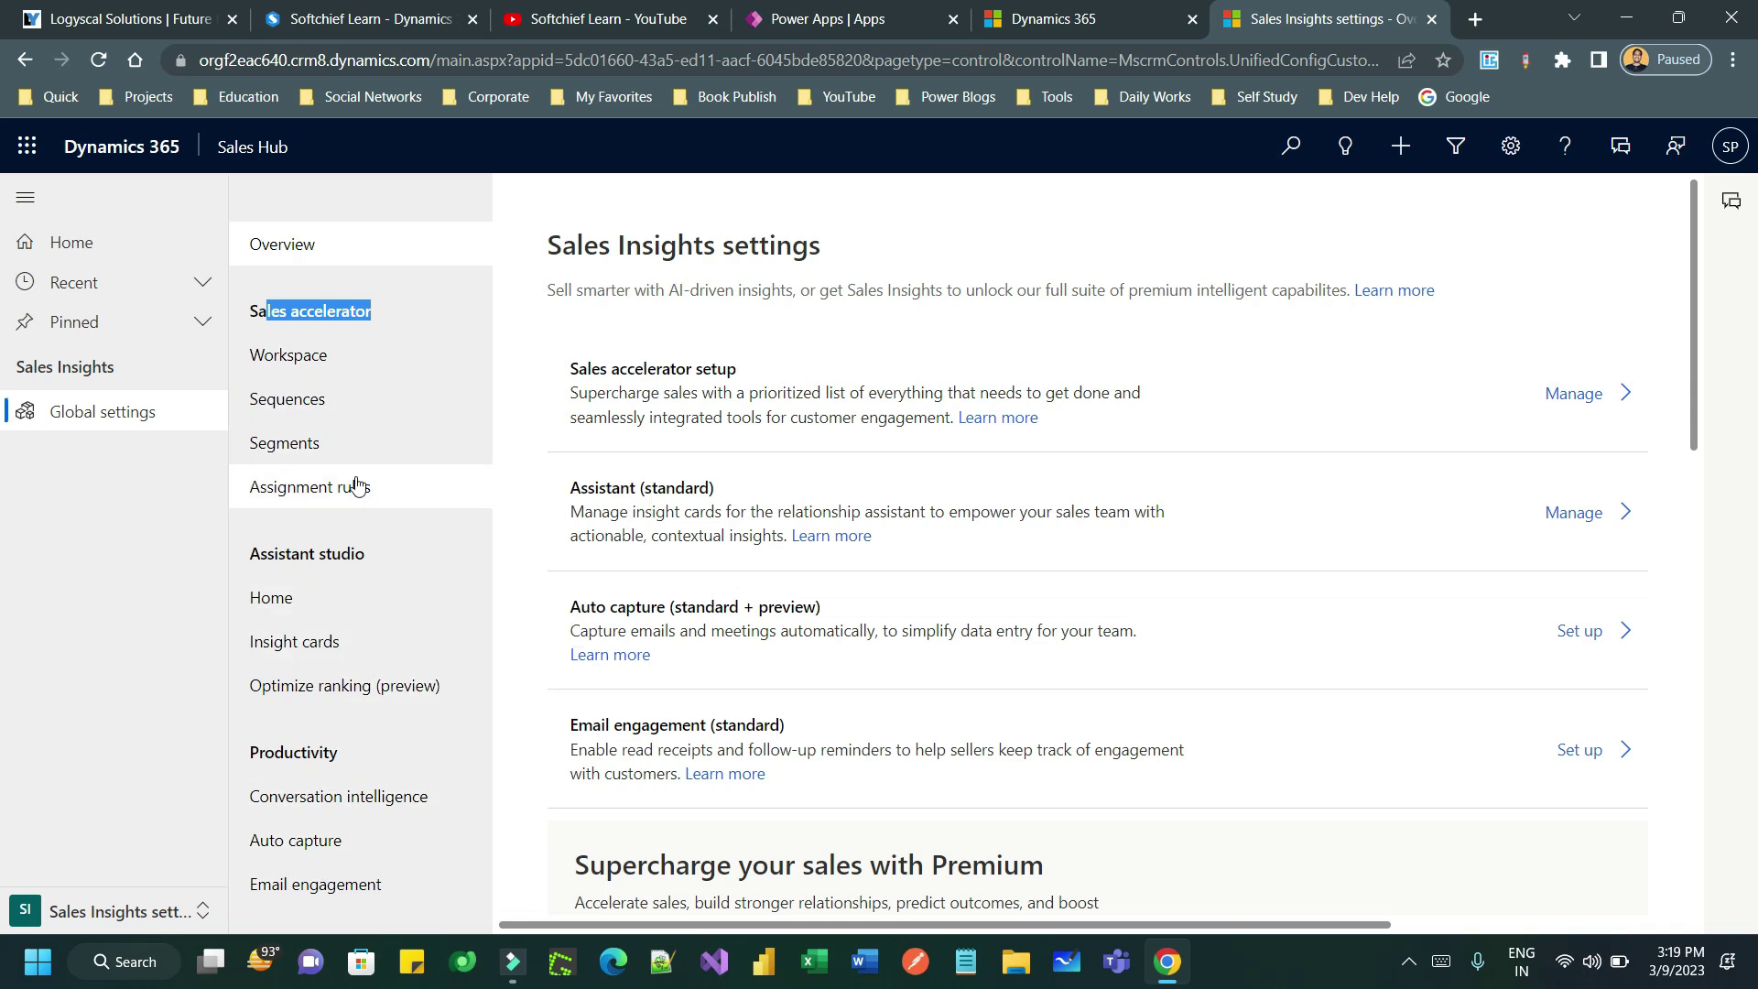
left_click(325, 316)
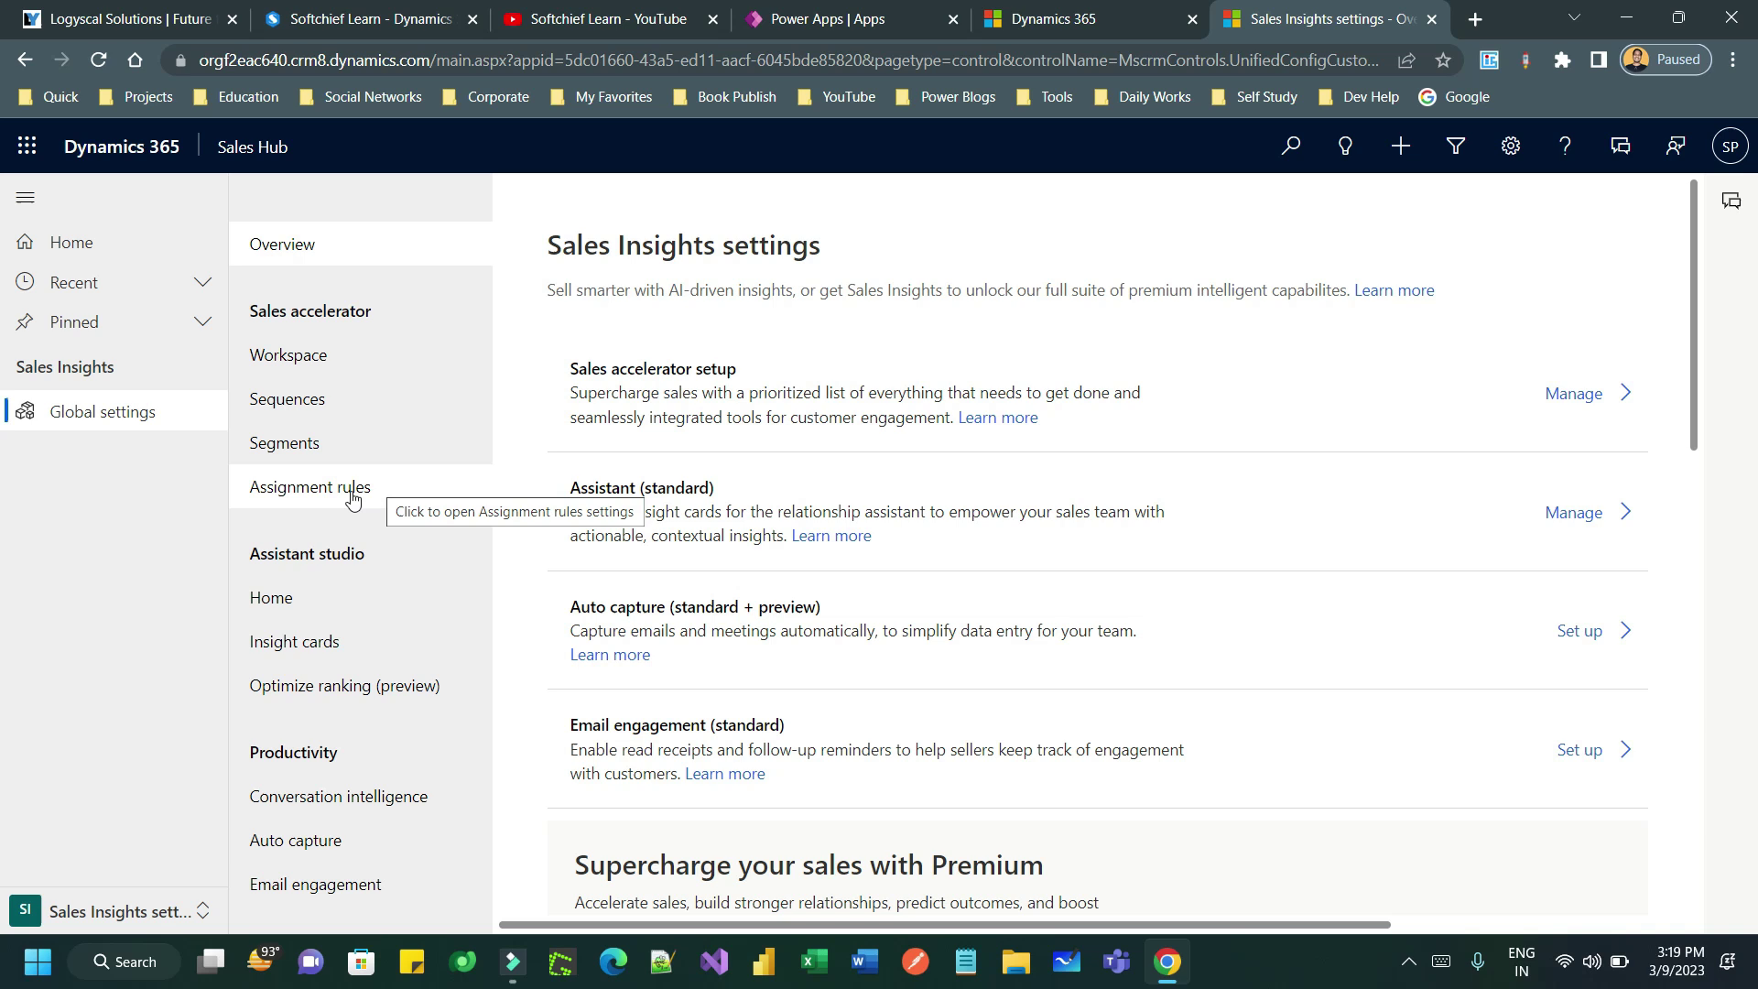
left_click(315, 368)
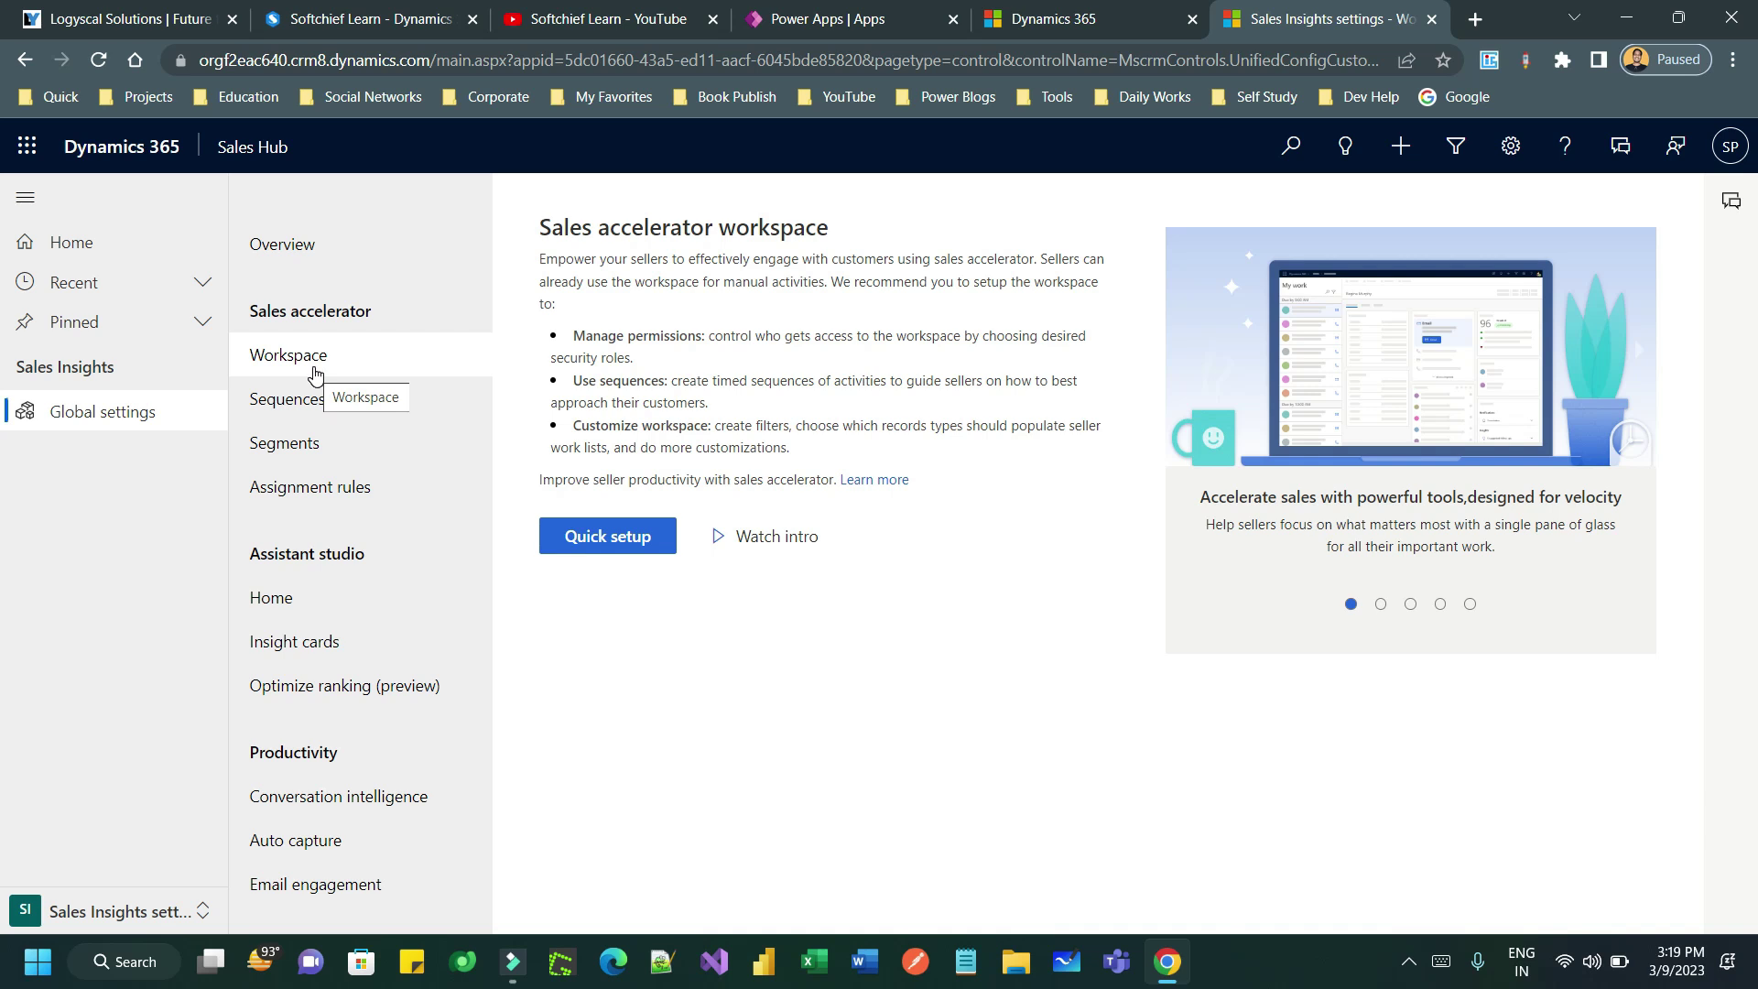
- Start quick setup with the workspace enabled for all security roles and sample data turned off
left_click(607, 538)
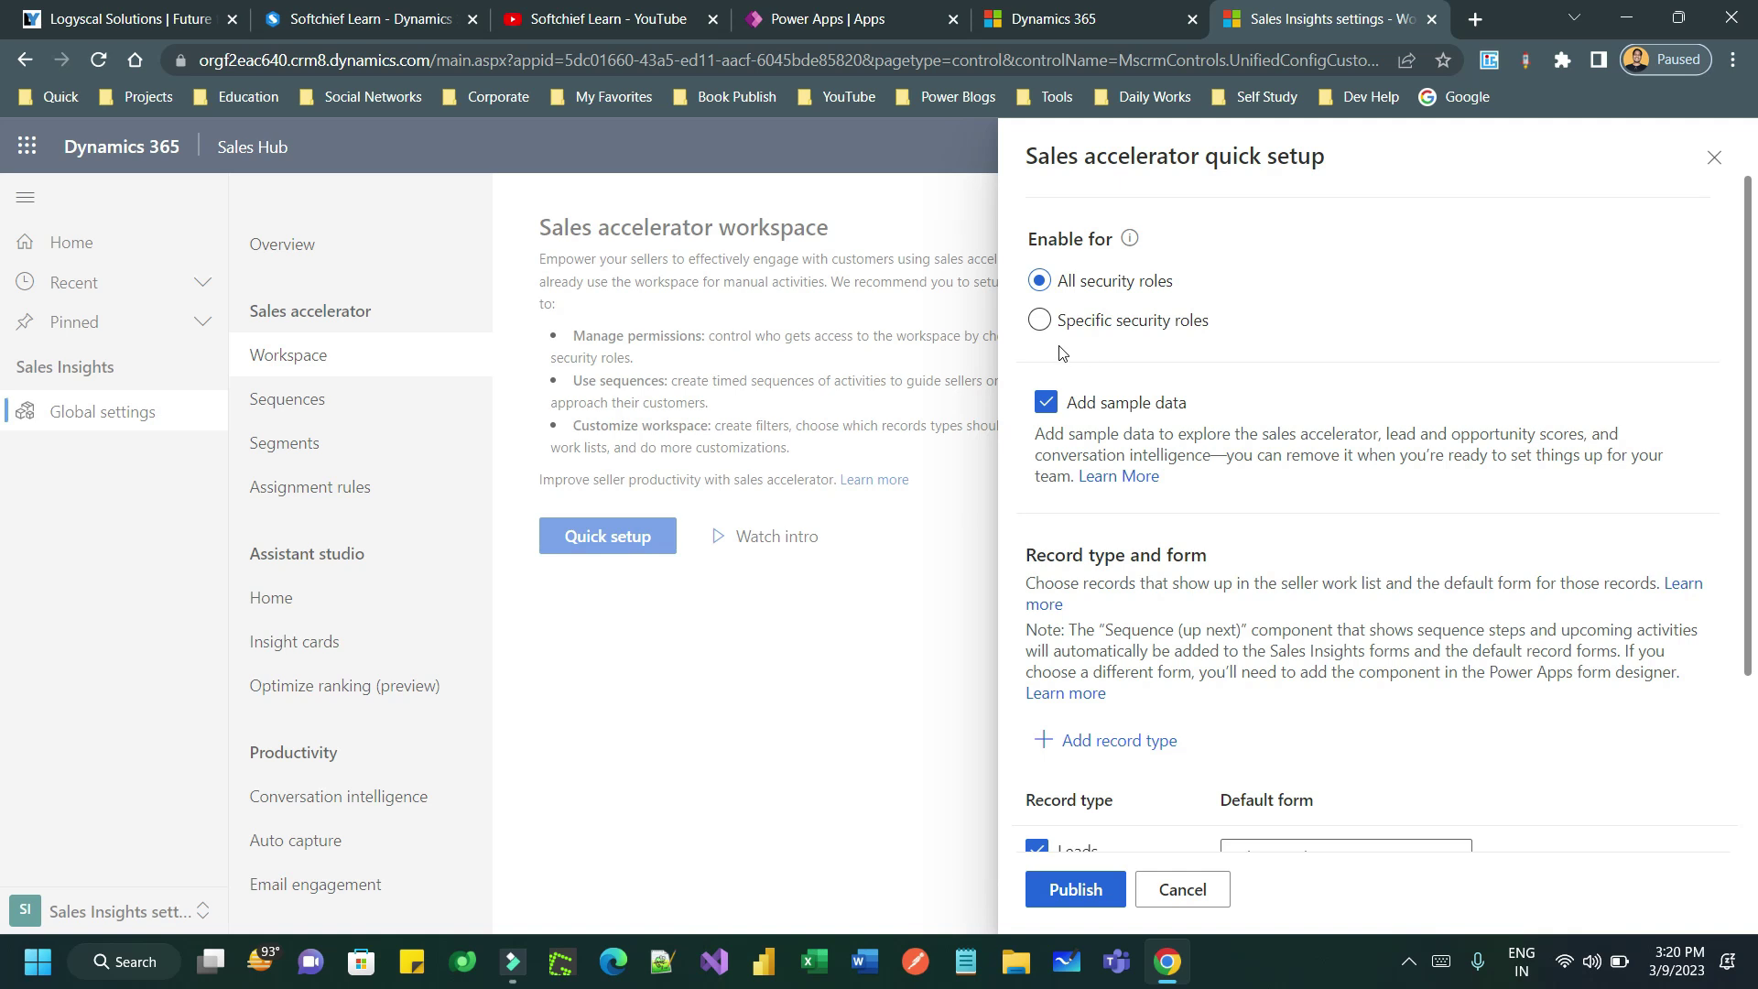
left_click(1040, 320)
left_click(1298, 373)
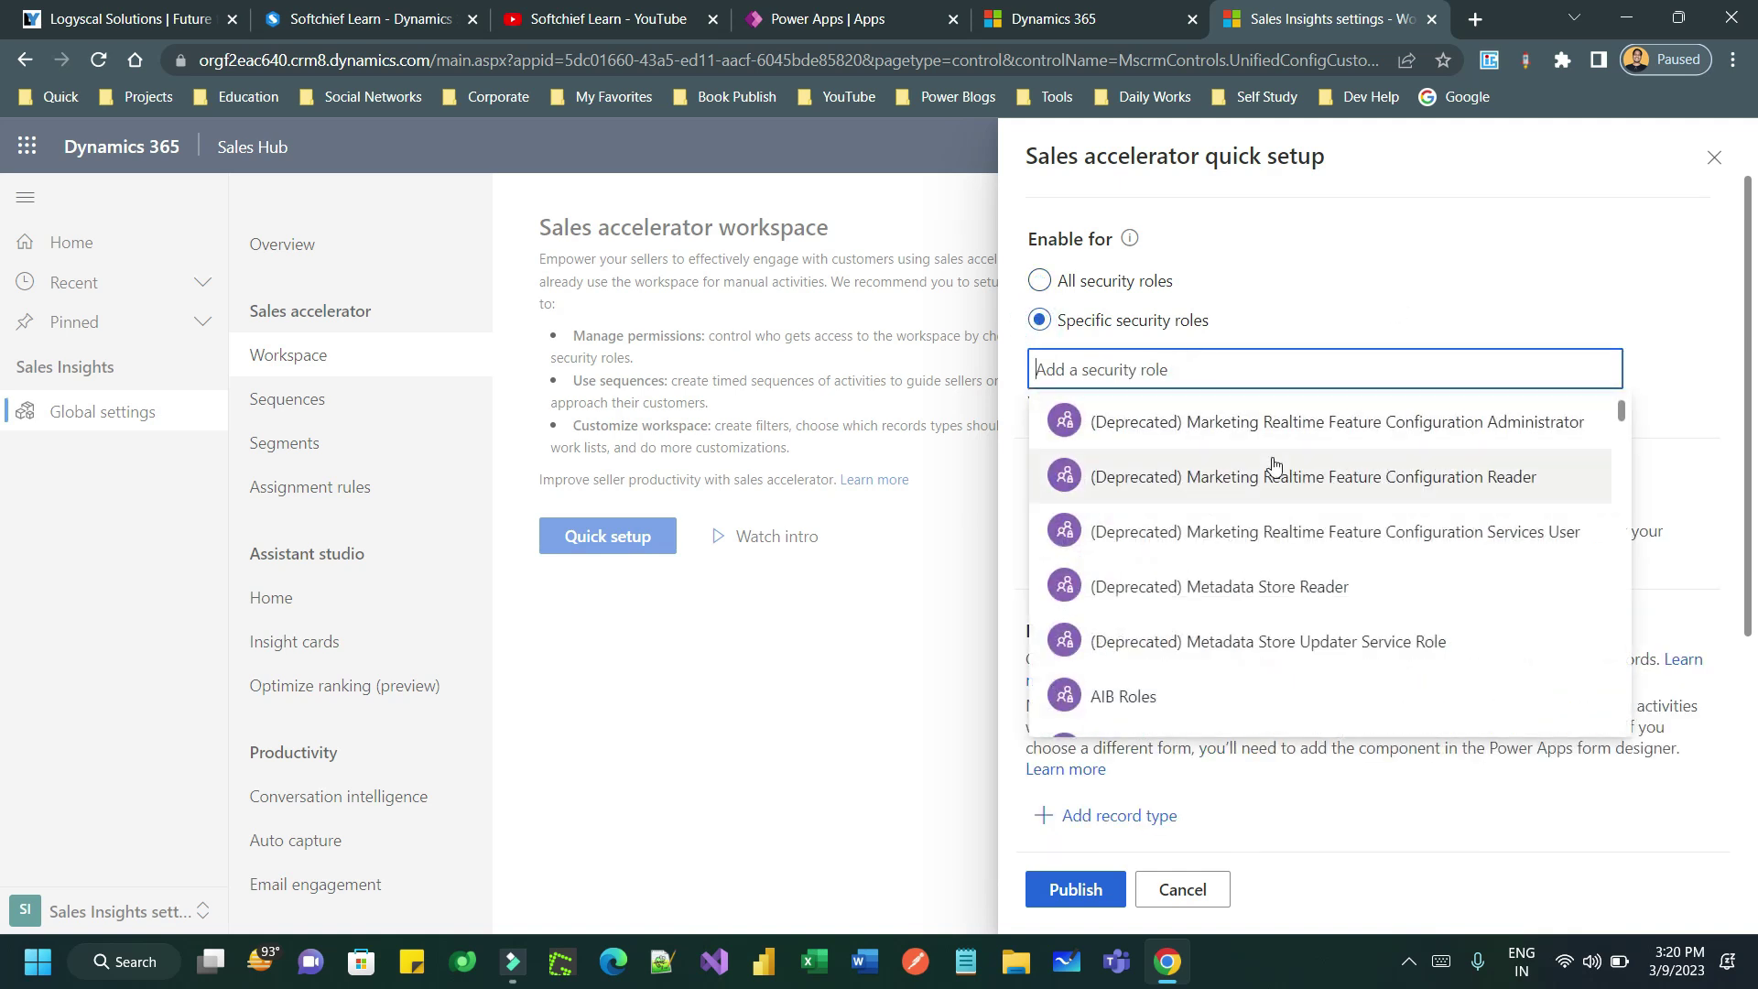
scroll(1273, 465, "down", 10)
scroll(1272, 467, "down", 10)
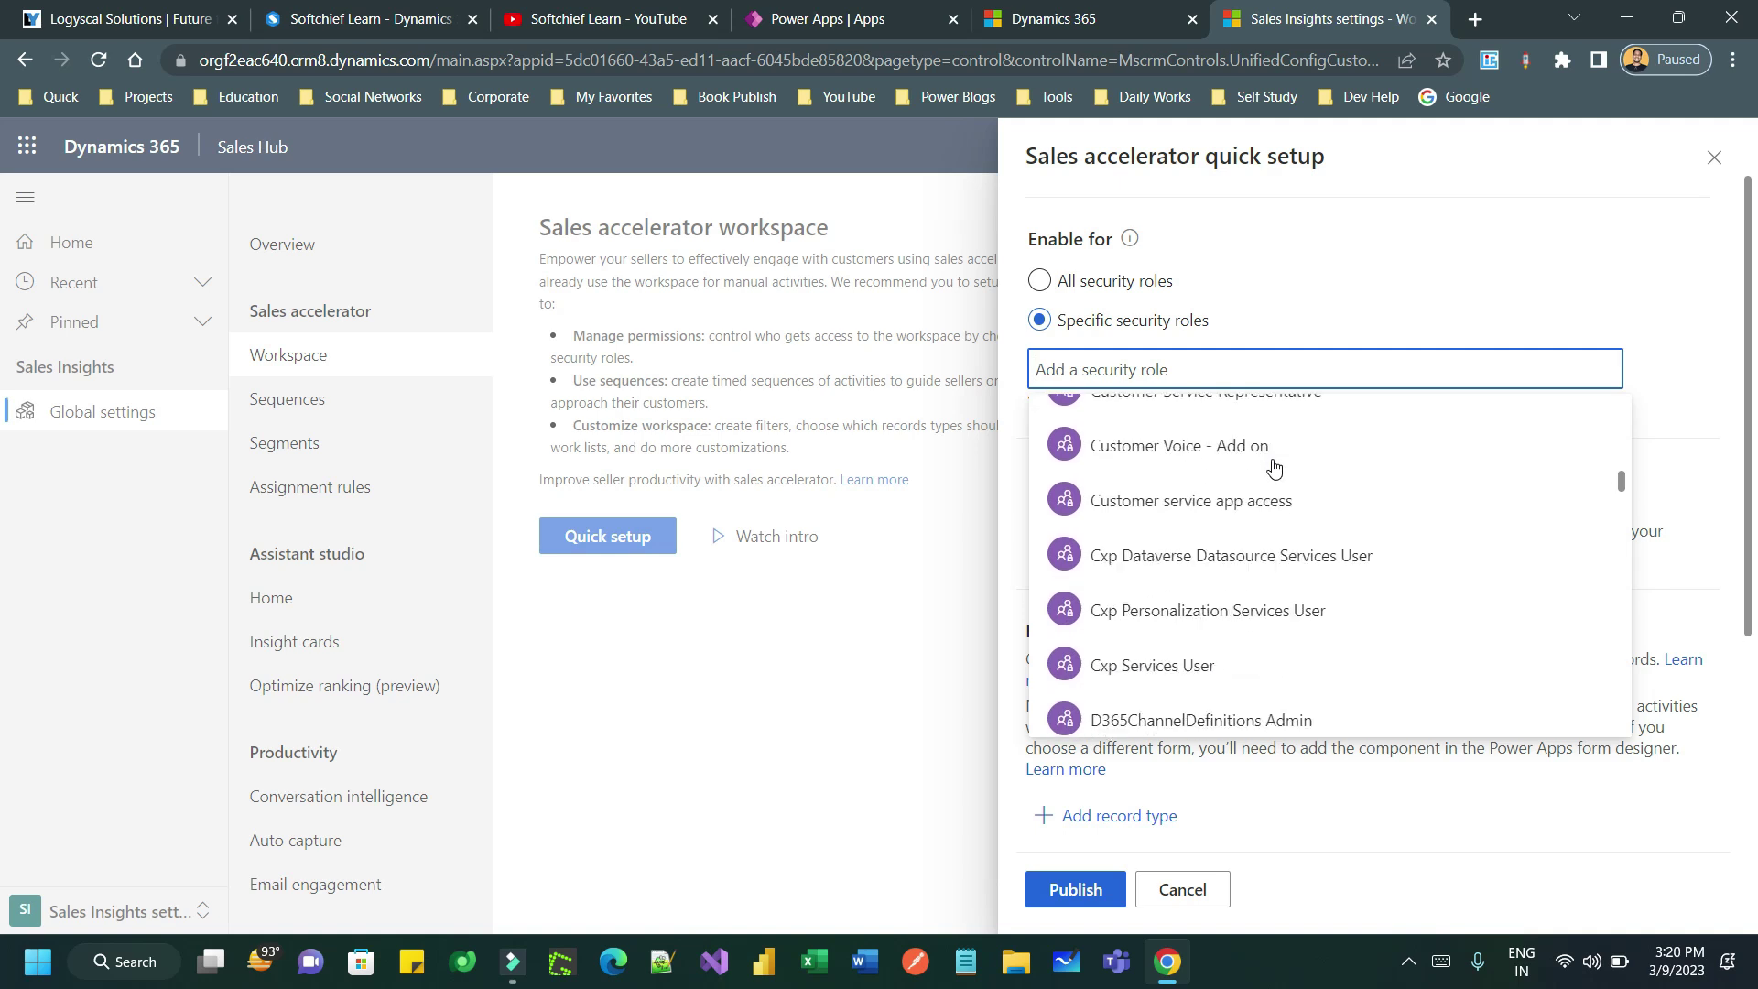
scroll(1273, 467, "down", 2)
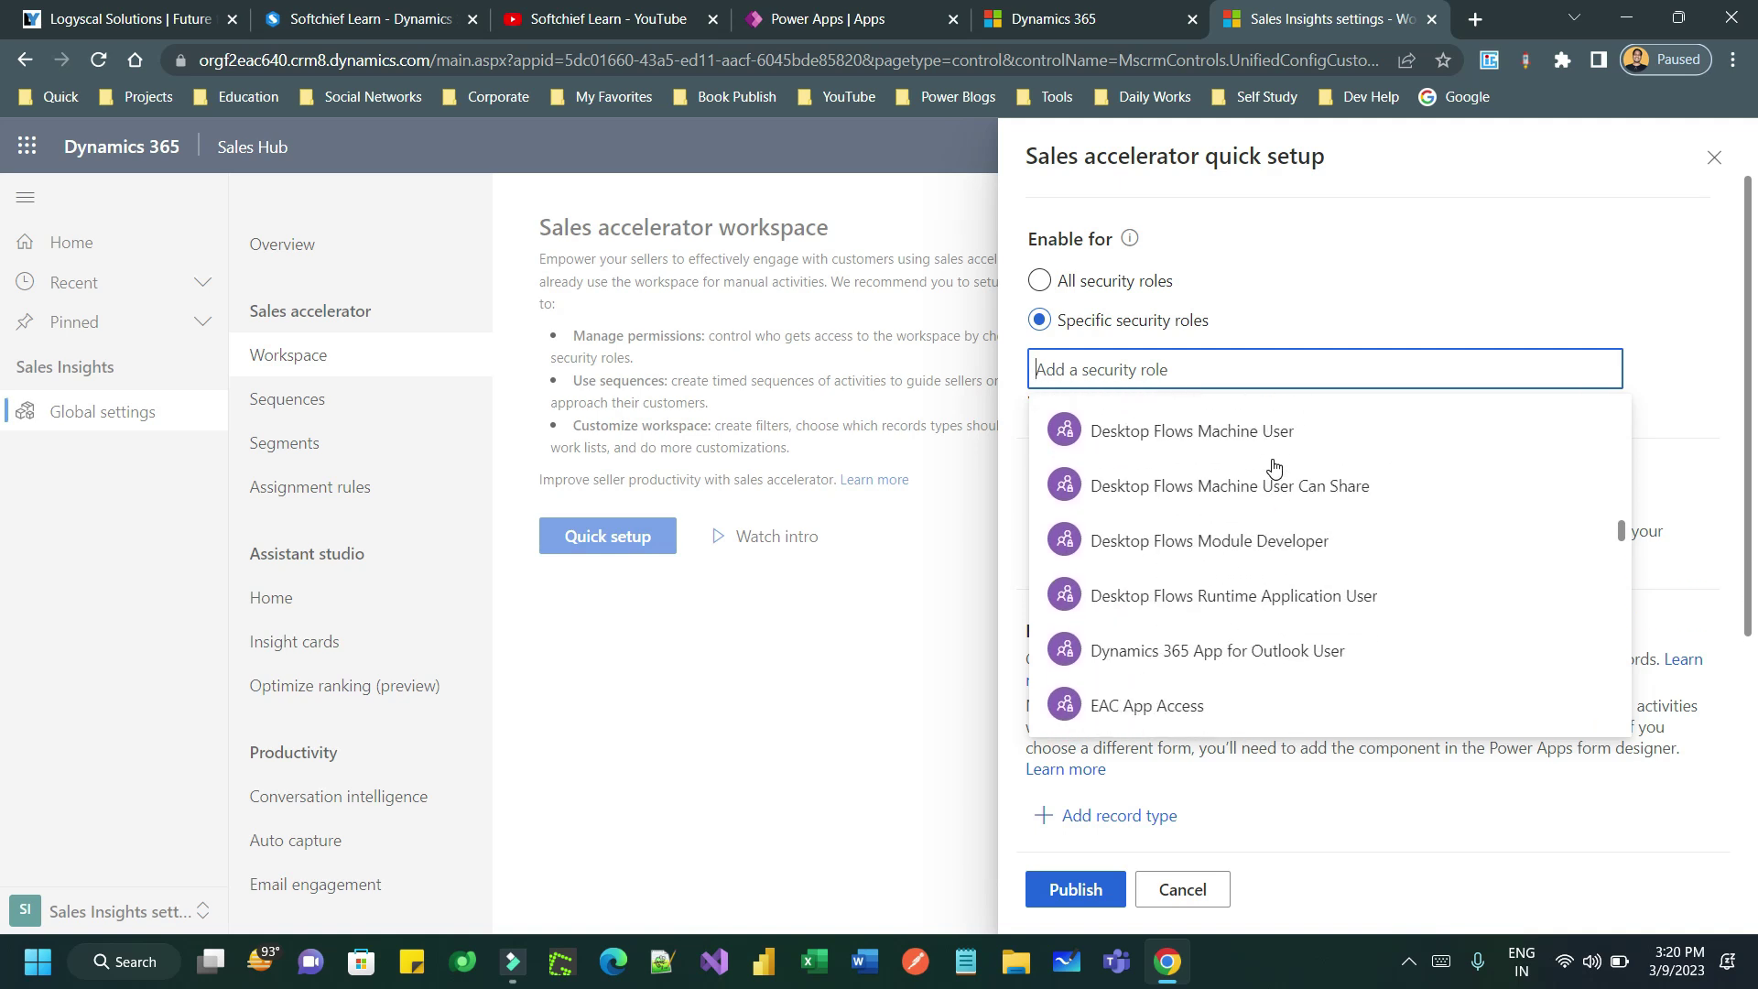
left_click(1120, 371)
type("Sales Enterprise app acces")
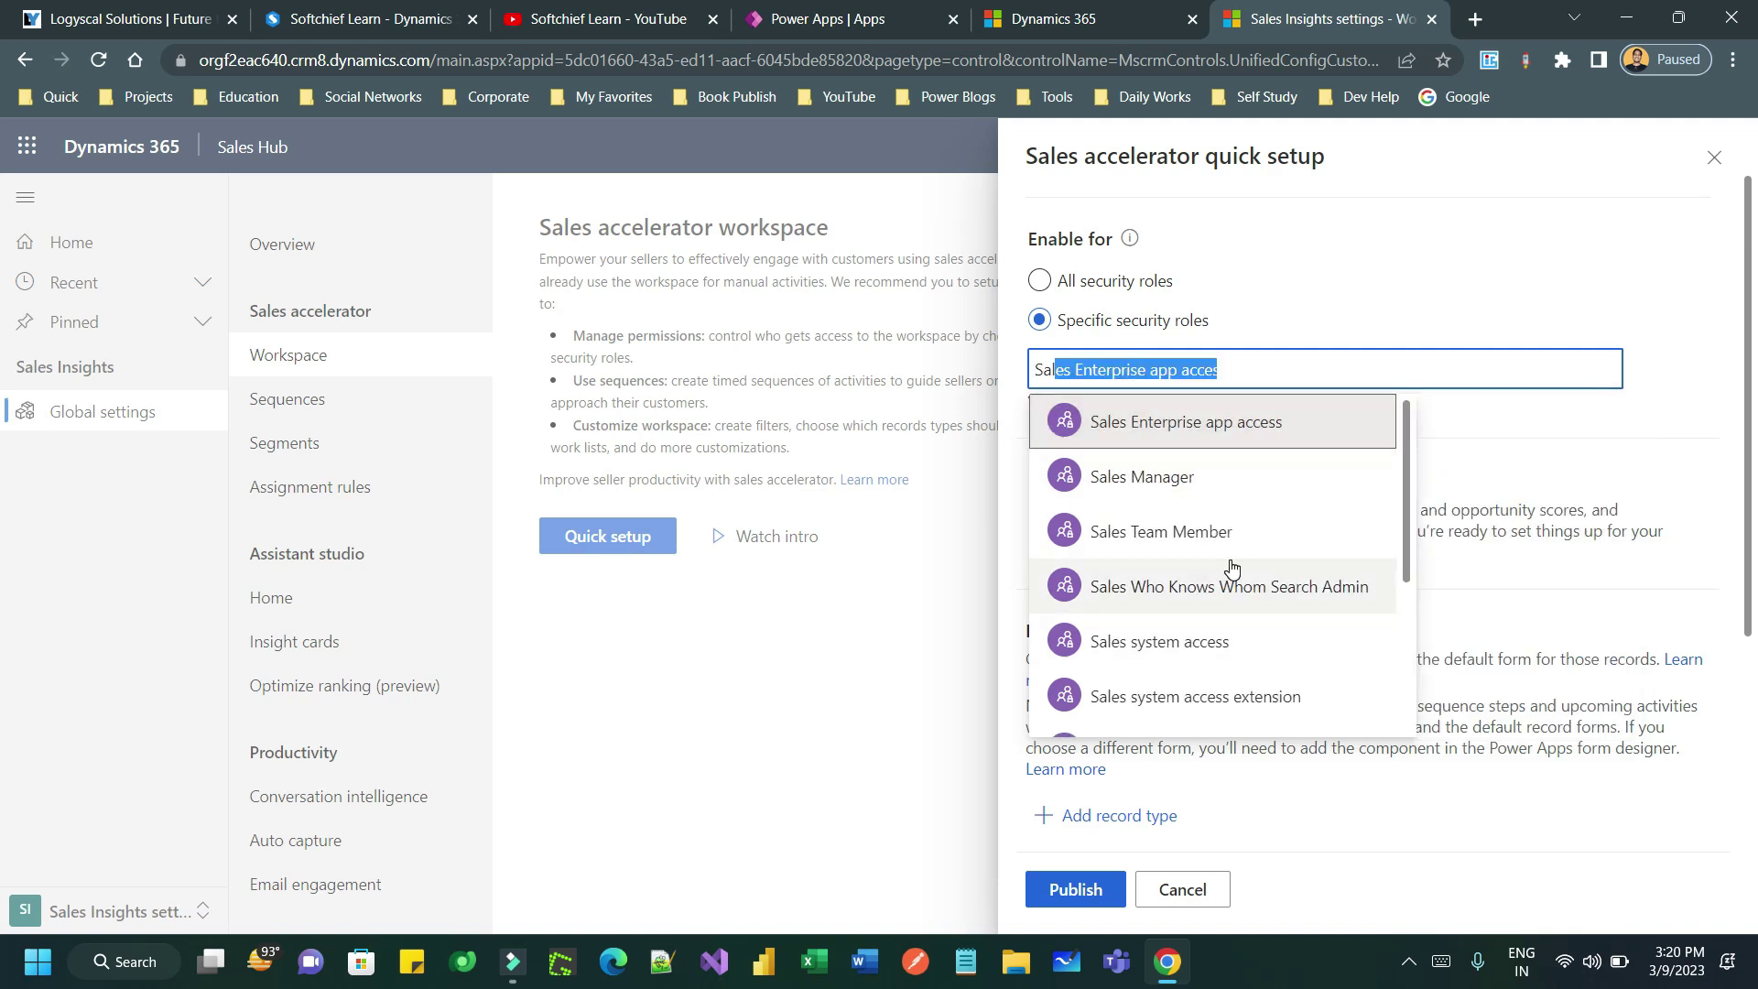
left_click(1039, 281)
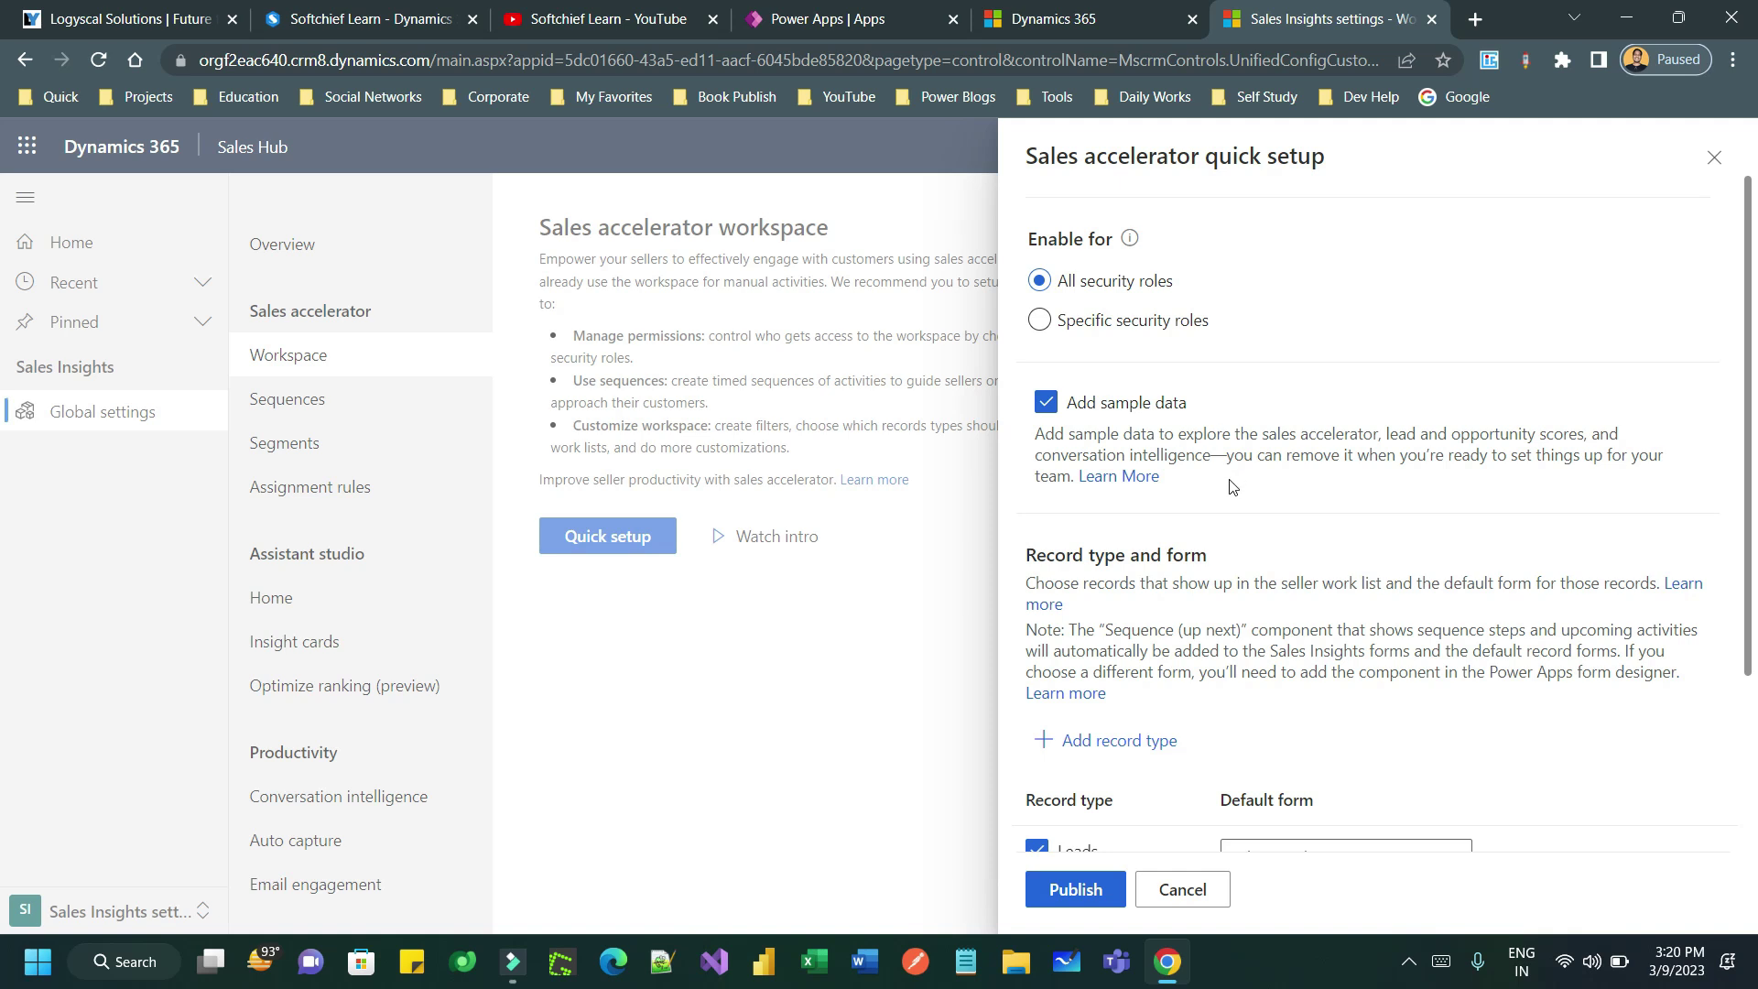
left_click(1046, 403)
- Open the Leads Sales Insights default form from the Record type and form list
scroll(1238, 518, "down", 3)
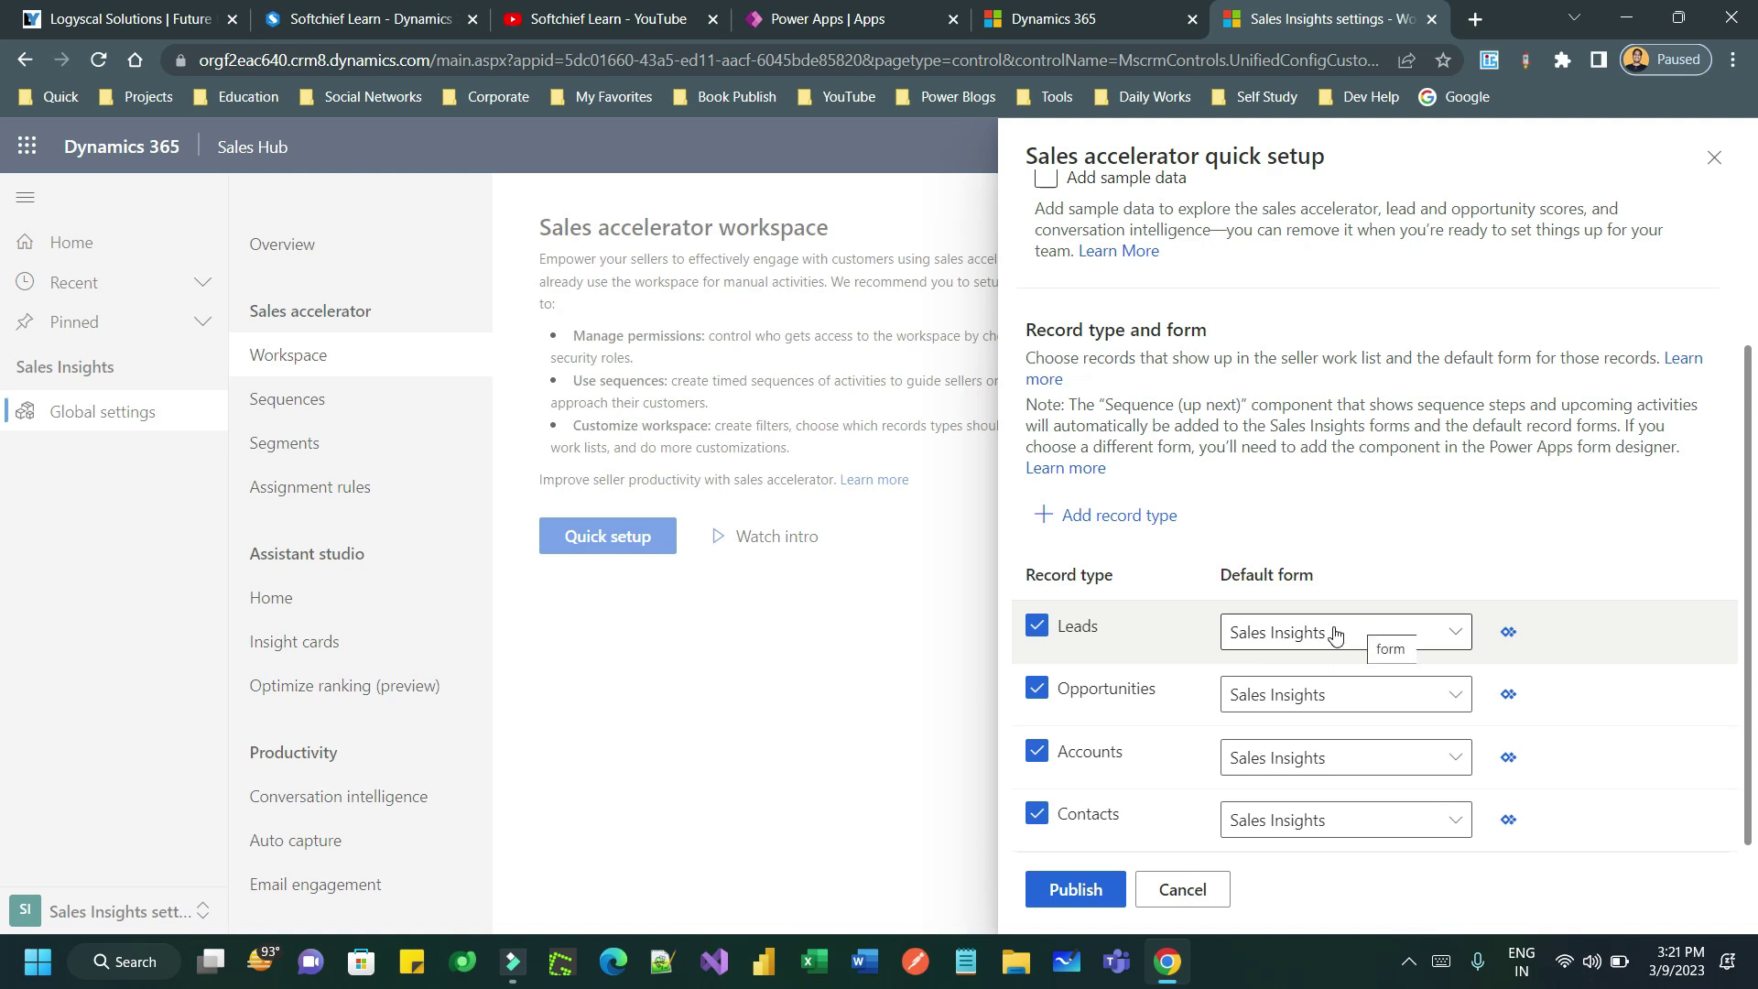
left_click(1509, 636)
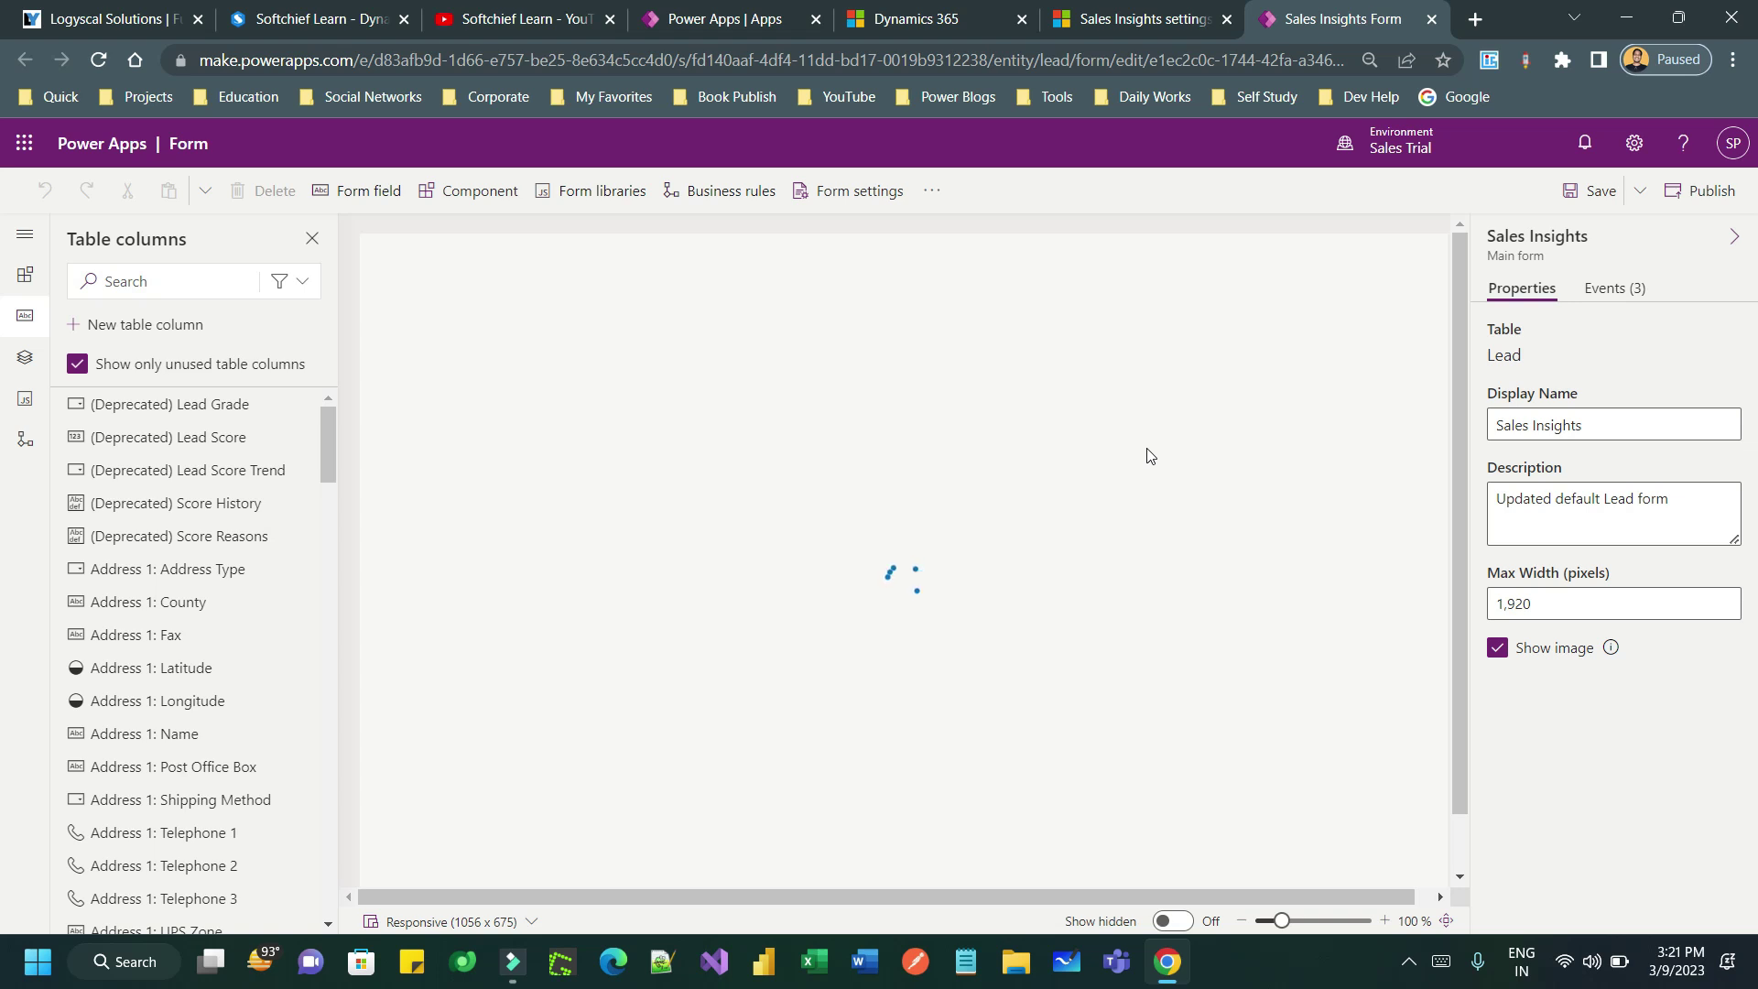
- Review the Lead form's Contact, Up next and Timeline sections, then close it
left_click(1137, 30)
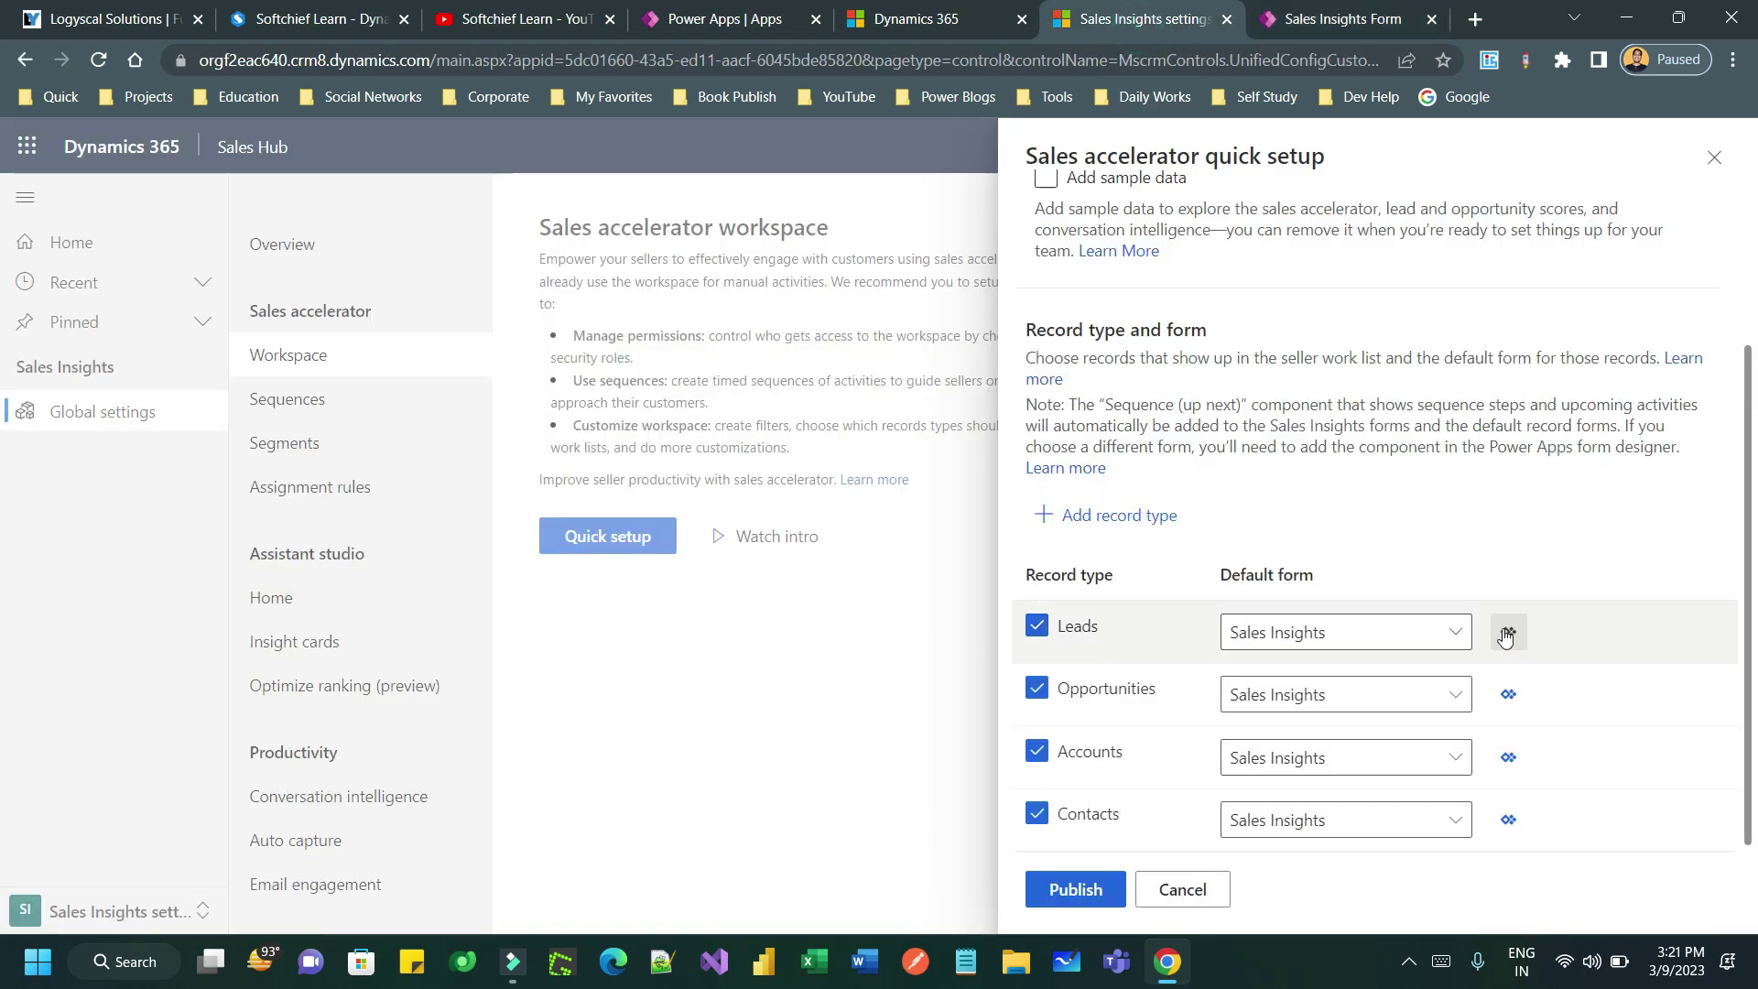
left_click(1344, 16)
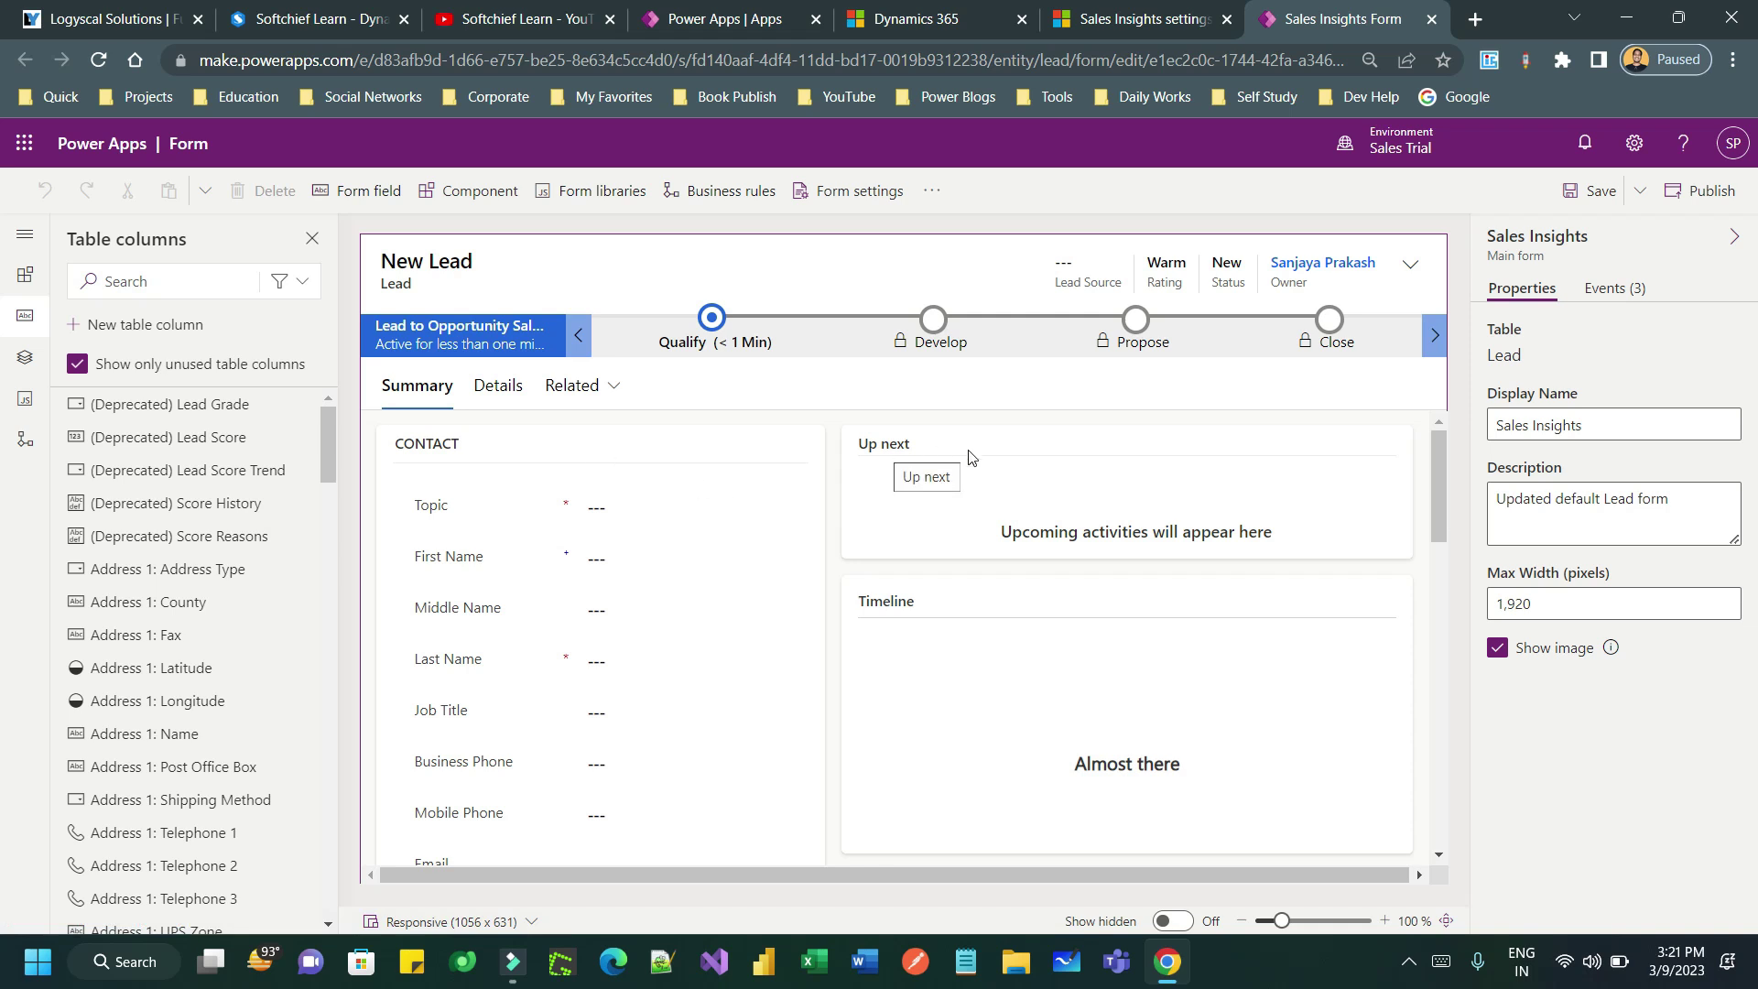
scroll(970, 455, "down", 10)
scroll(1135, 593, "up", 10)
scroll(1172, 586, "down", 8)
scroll(1216, 575, "down", 2)
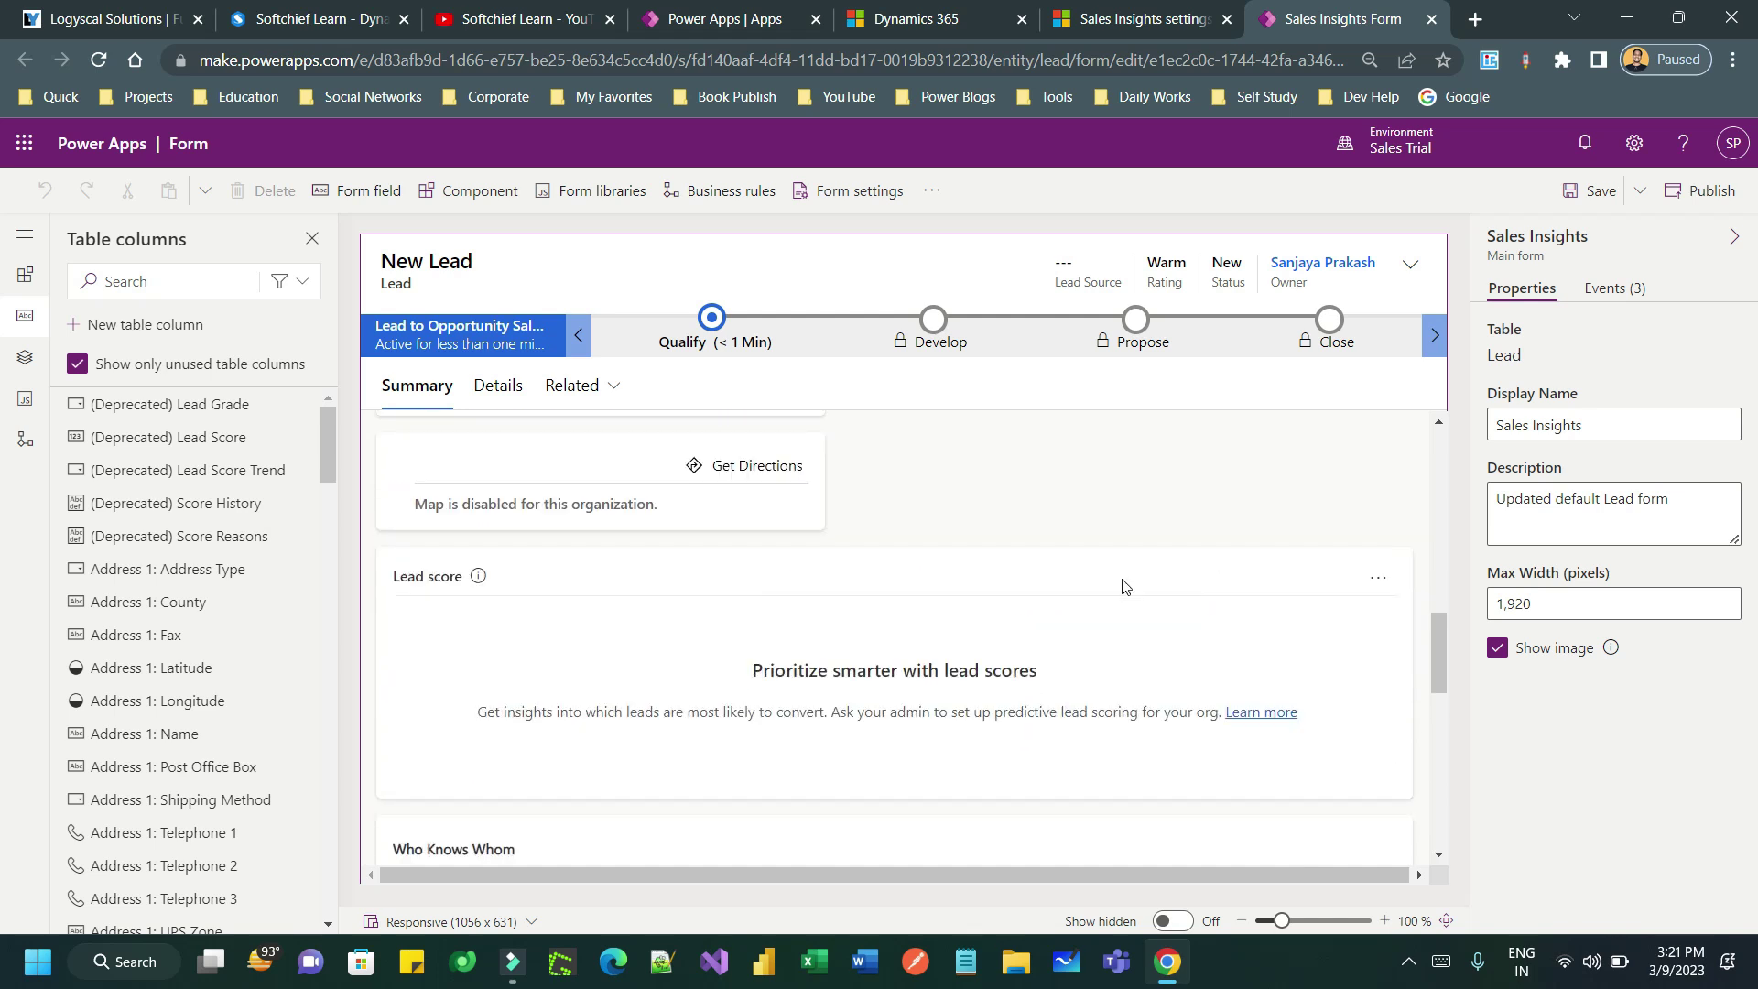
scroll(644, 599, "down", 1)
scroll(644, 599, "down", 5)
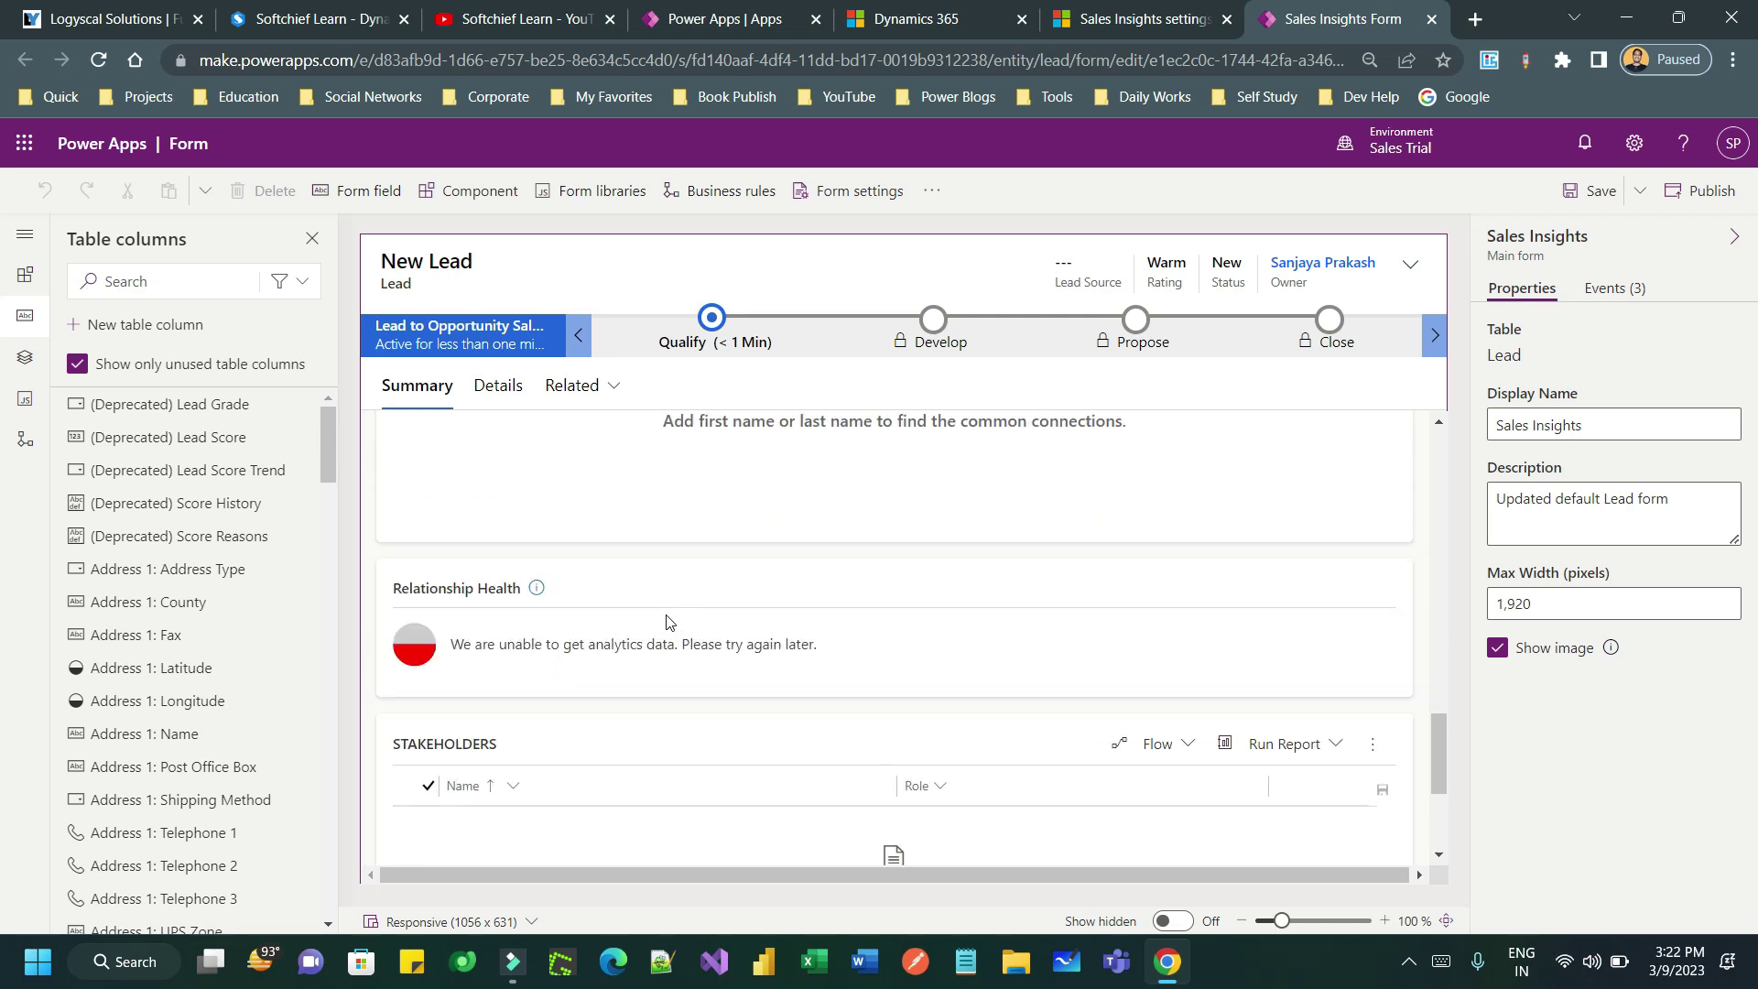
scroll(666, 621, "down", 2)
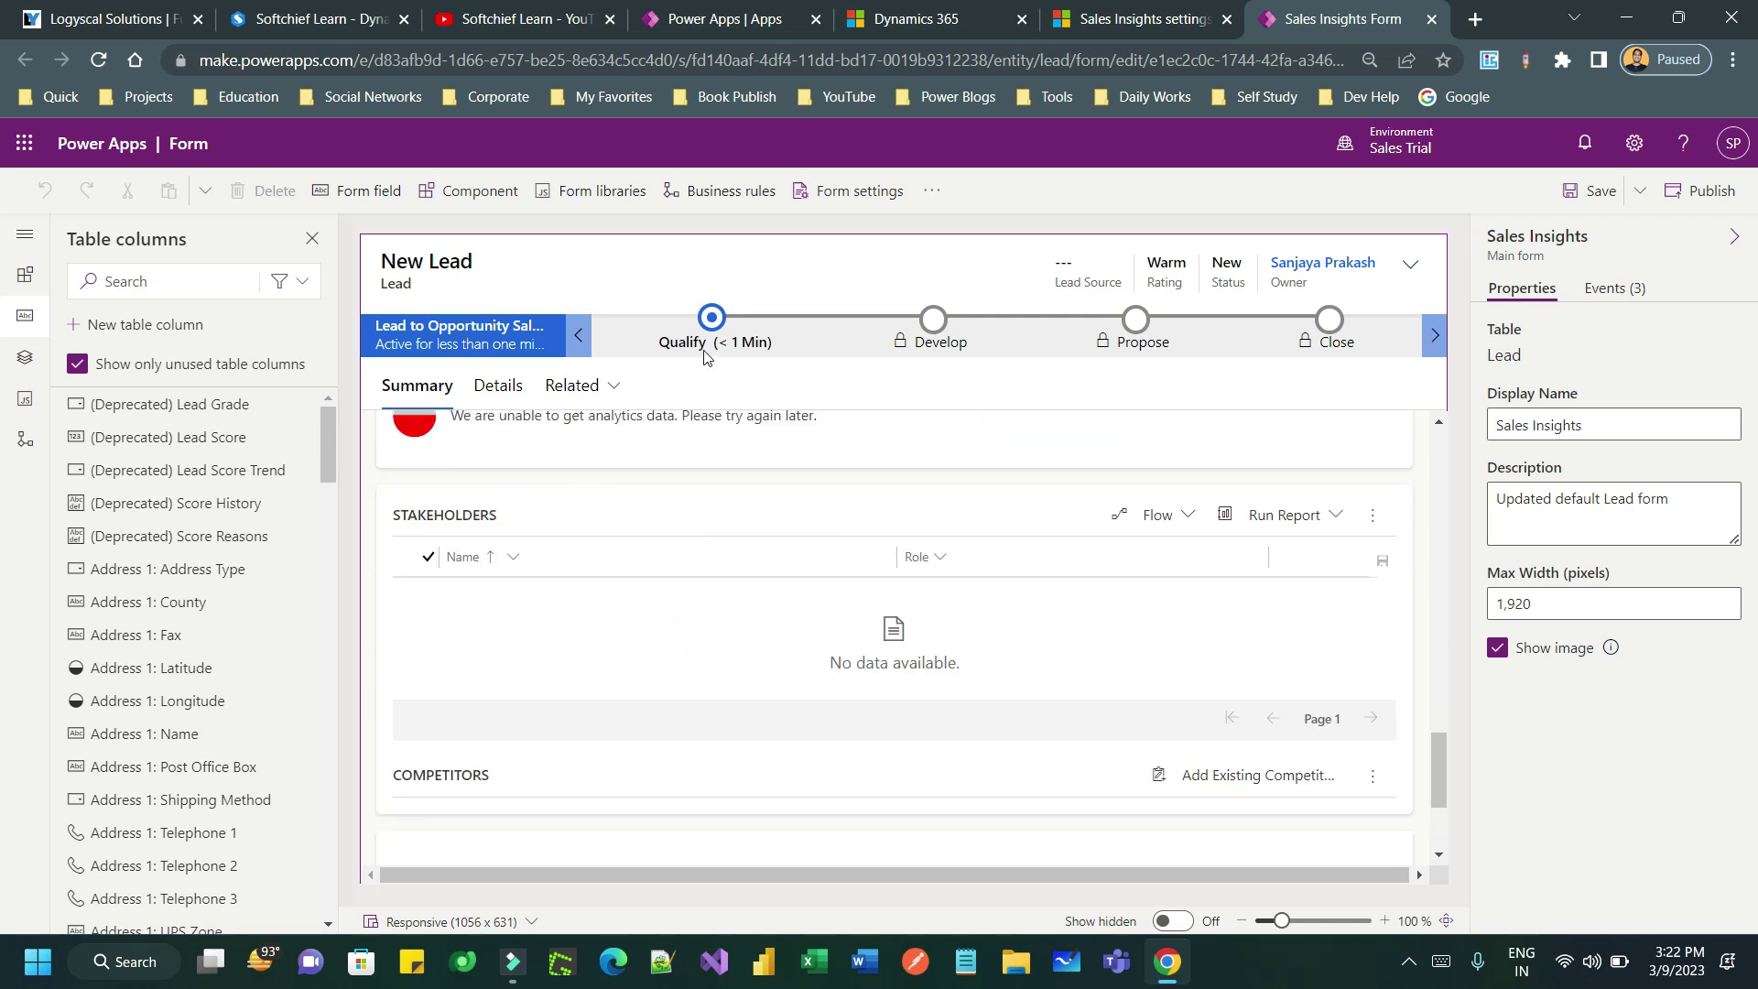
scroll(1289, 502, "up", 8)
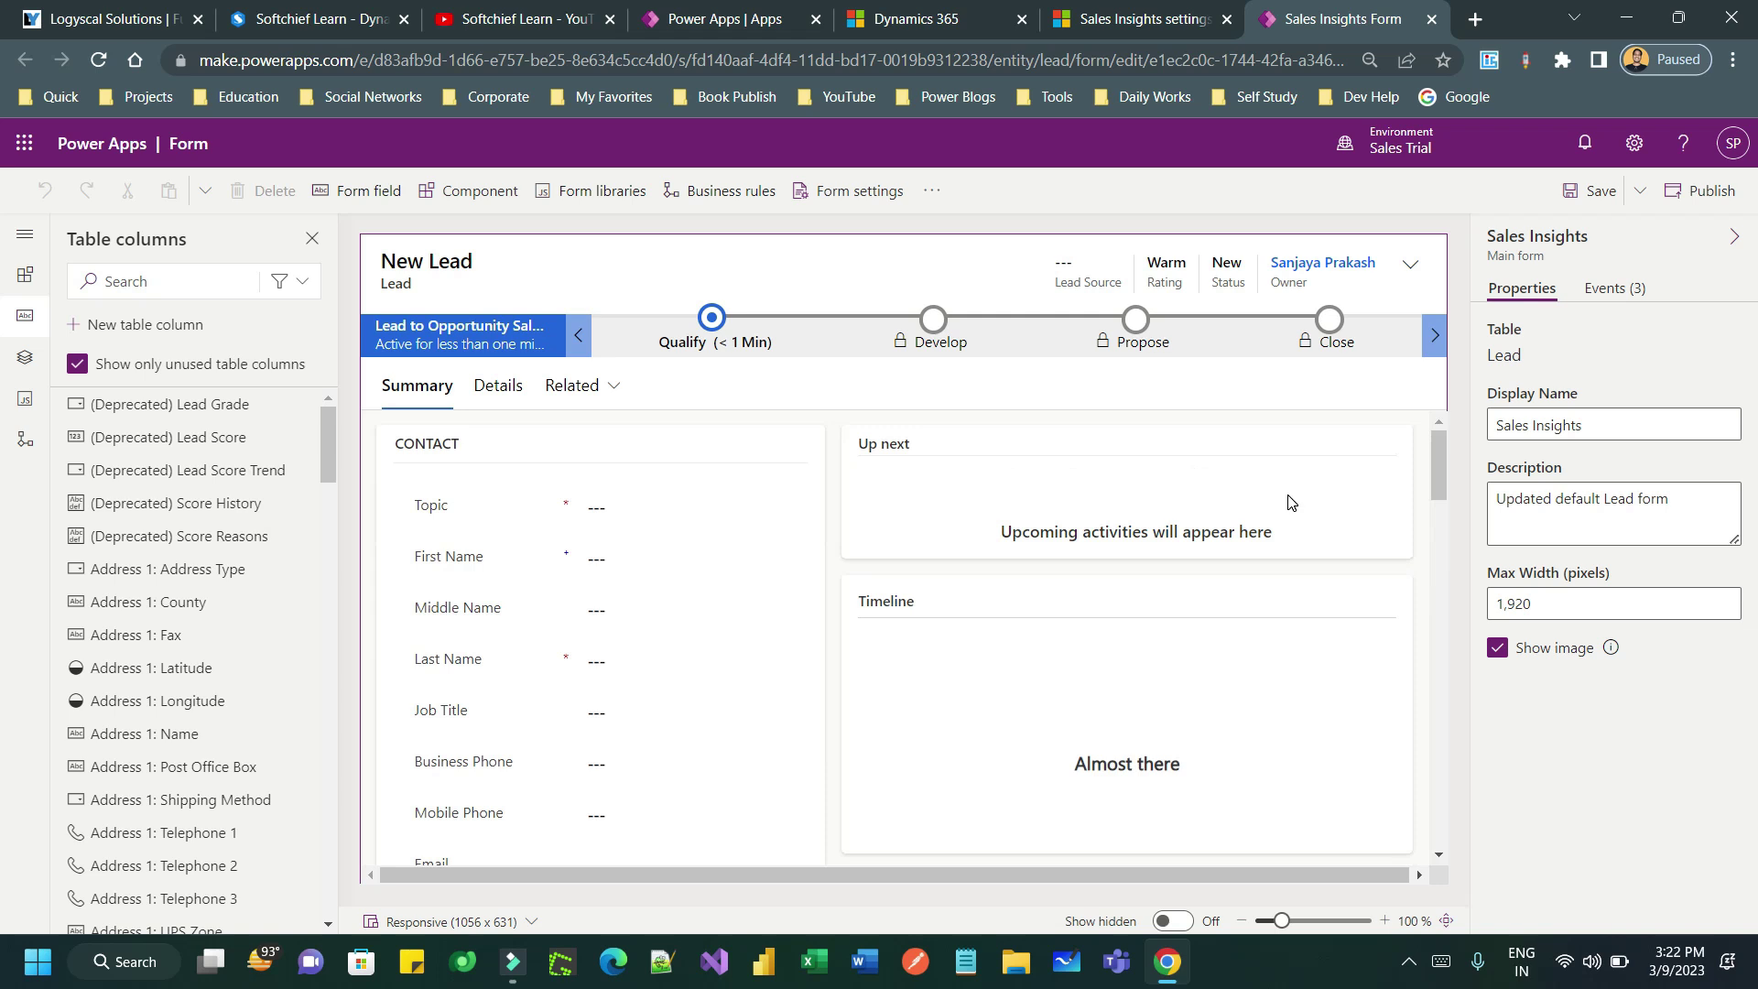
left_click(1432, 22)
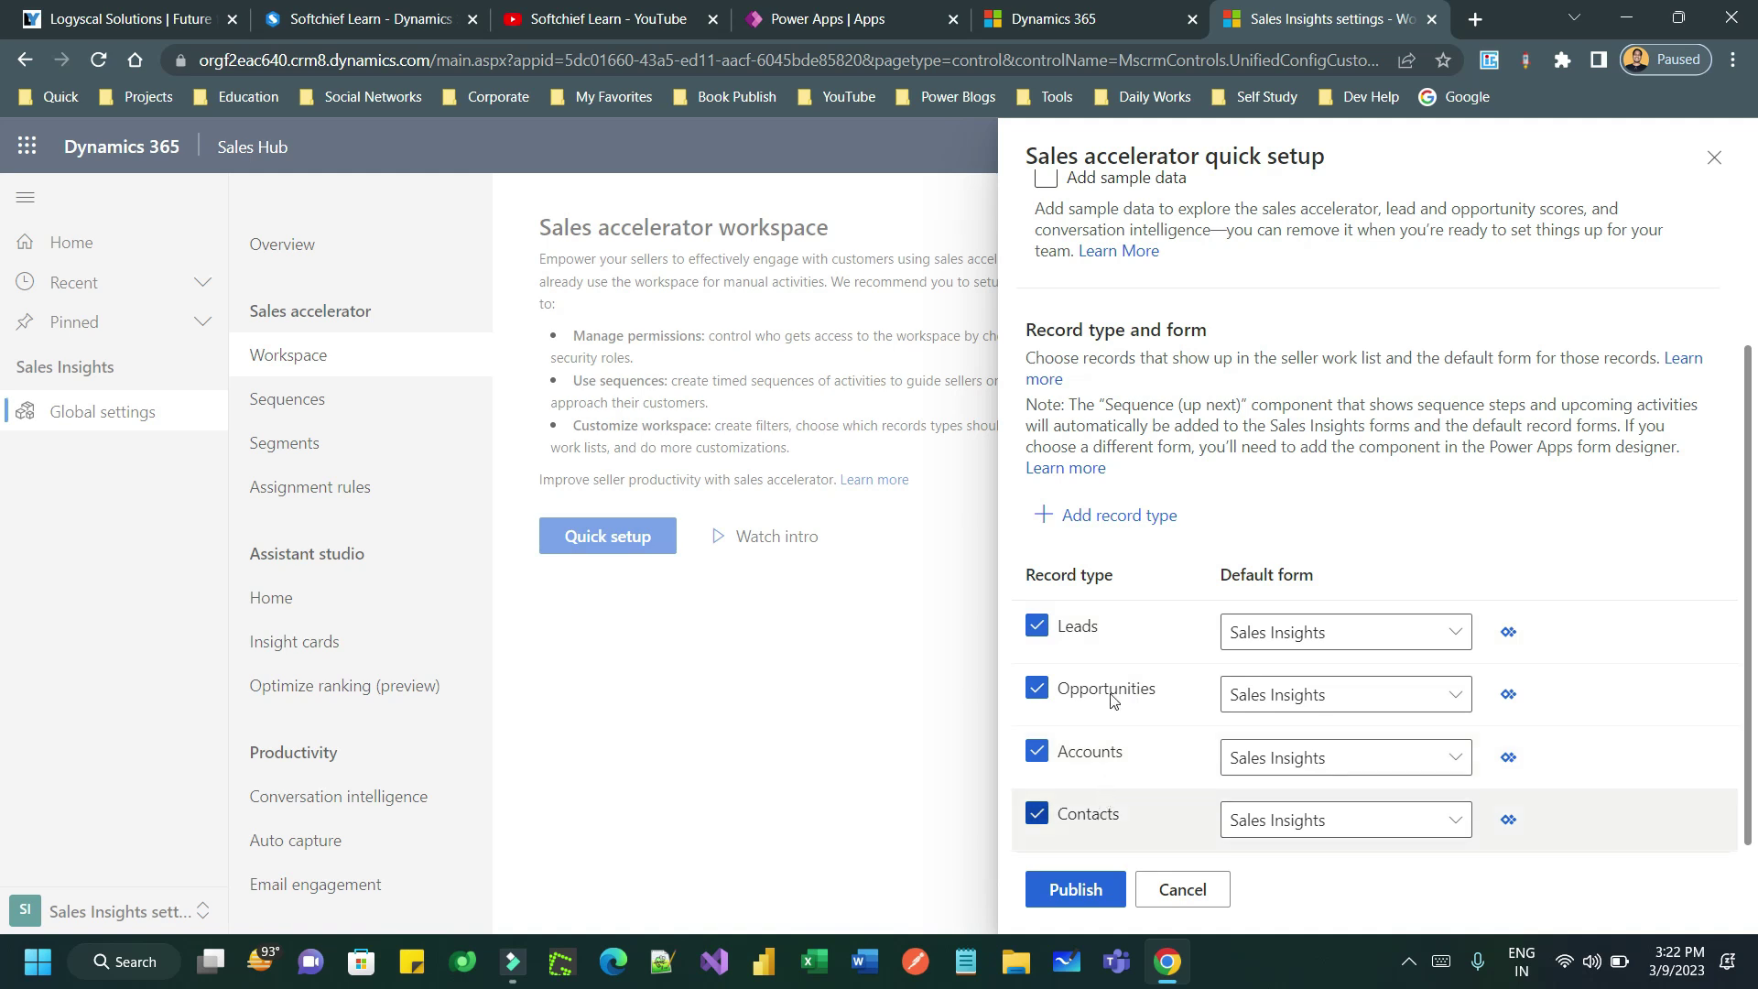
- Publish the quick setup without adding any extra record types
left_click(1124, 514)
left_click(1225, 562)
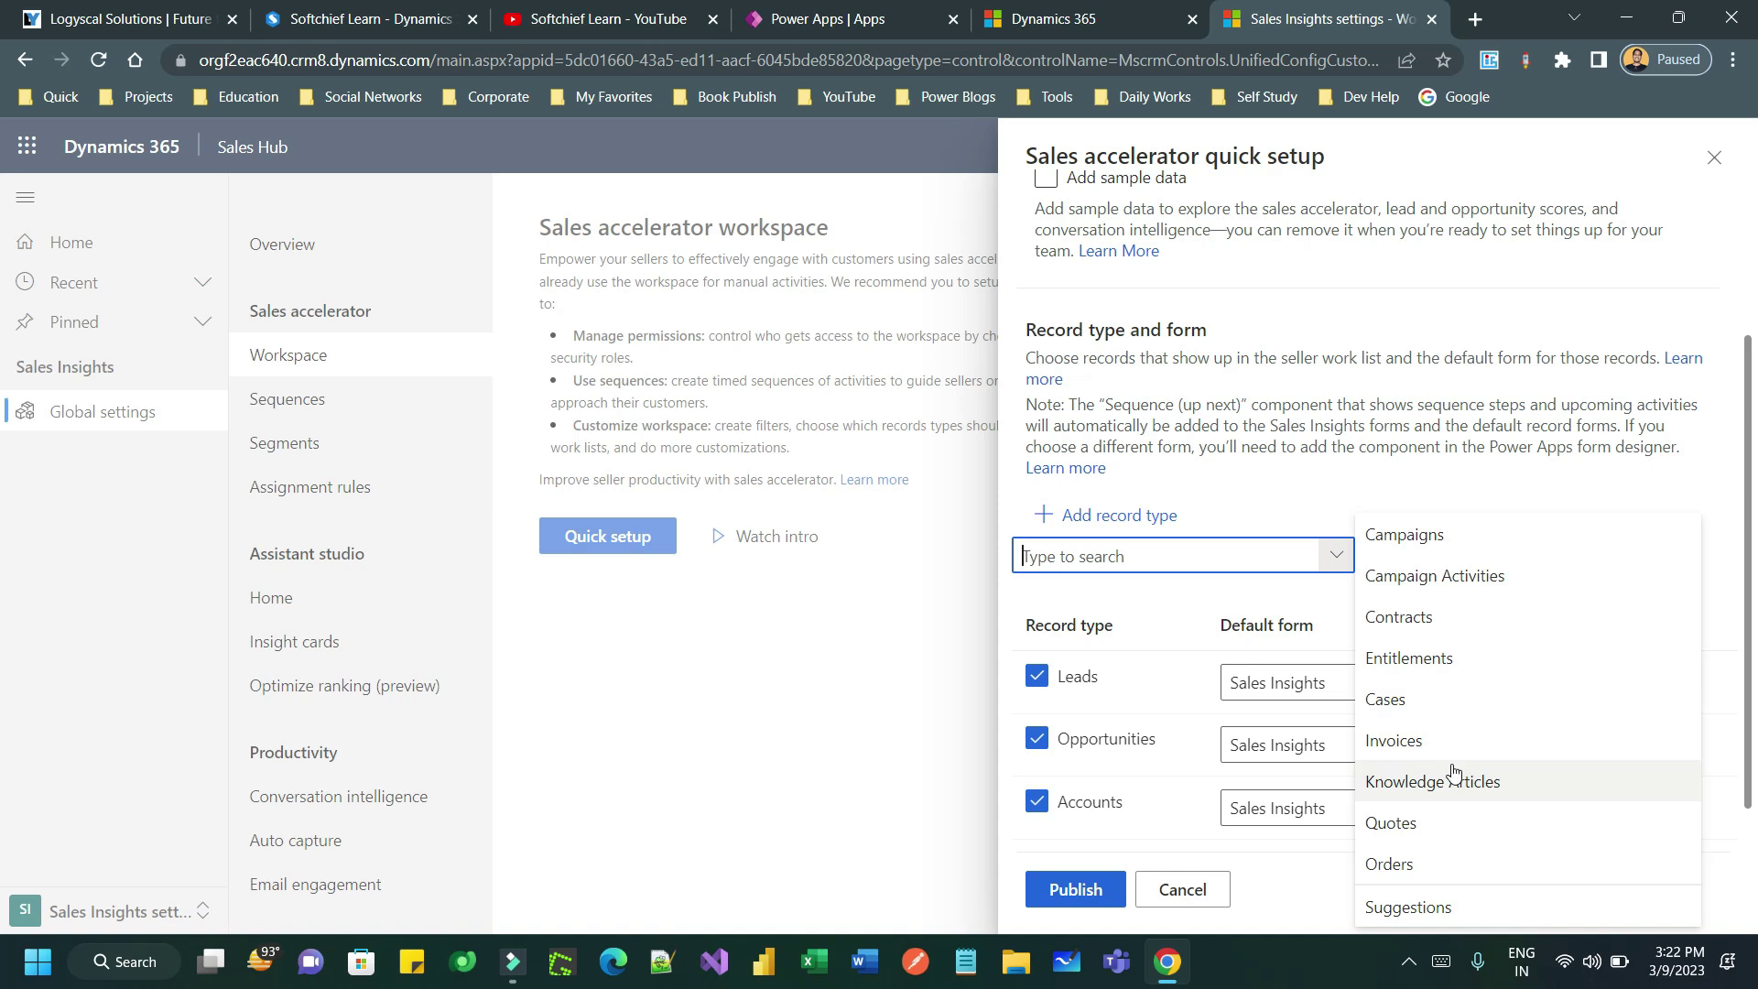
left_click(1182, 468)
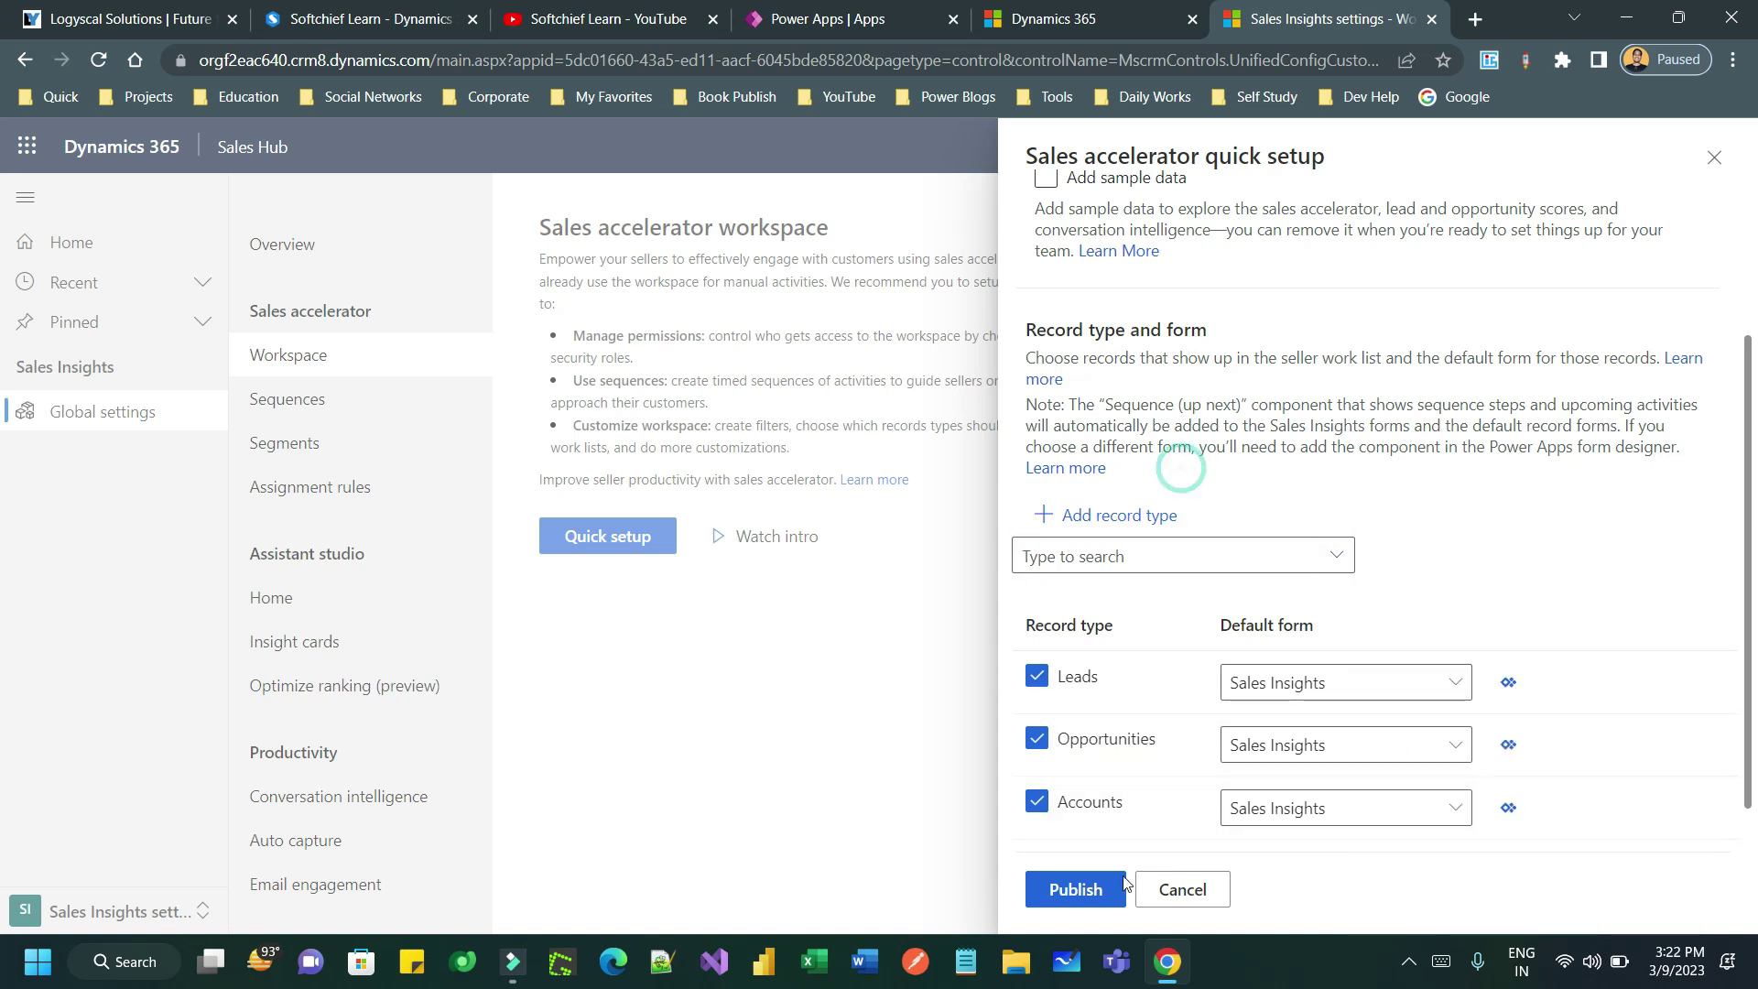
left_click(1076, 888)
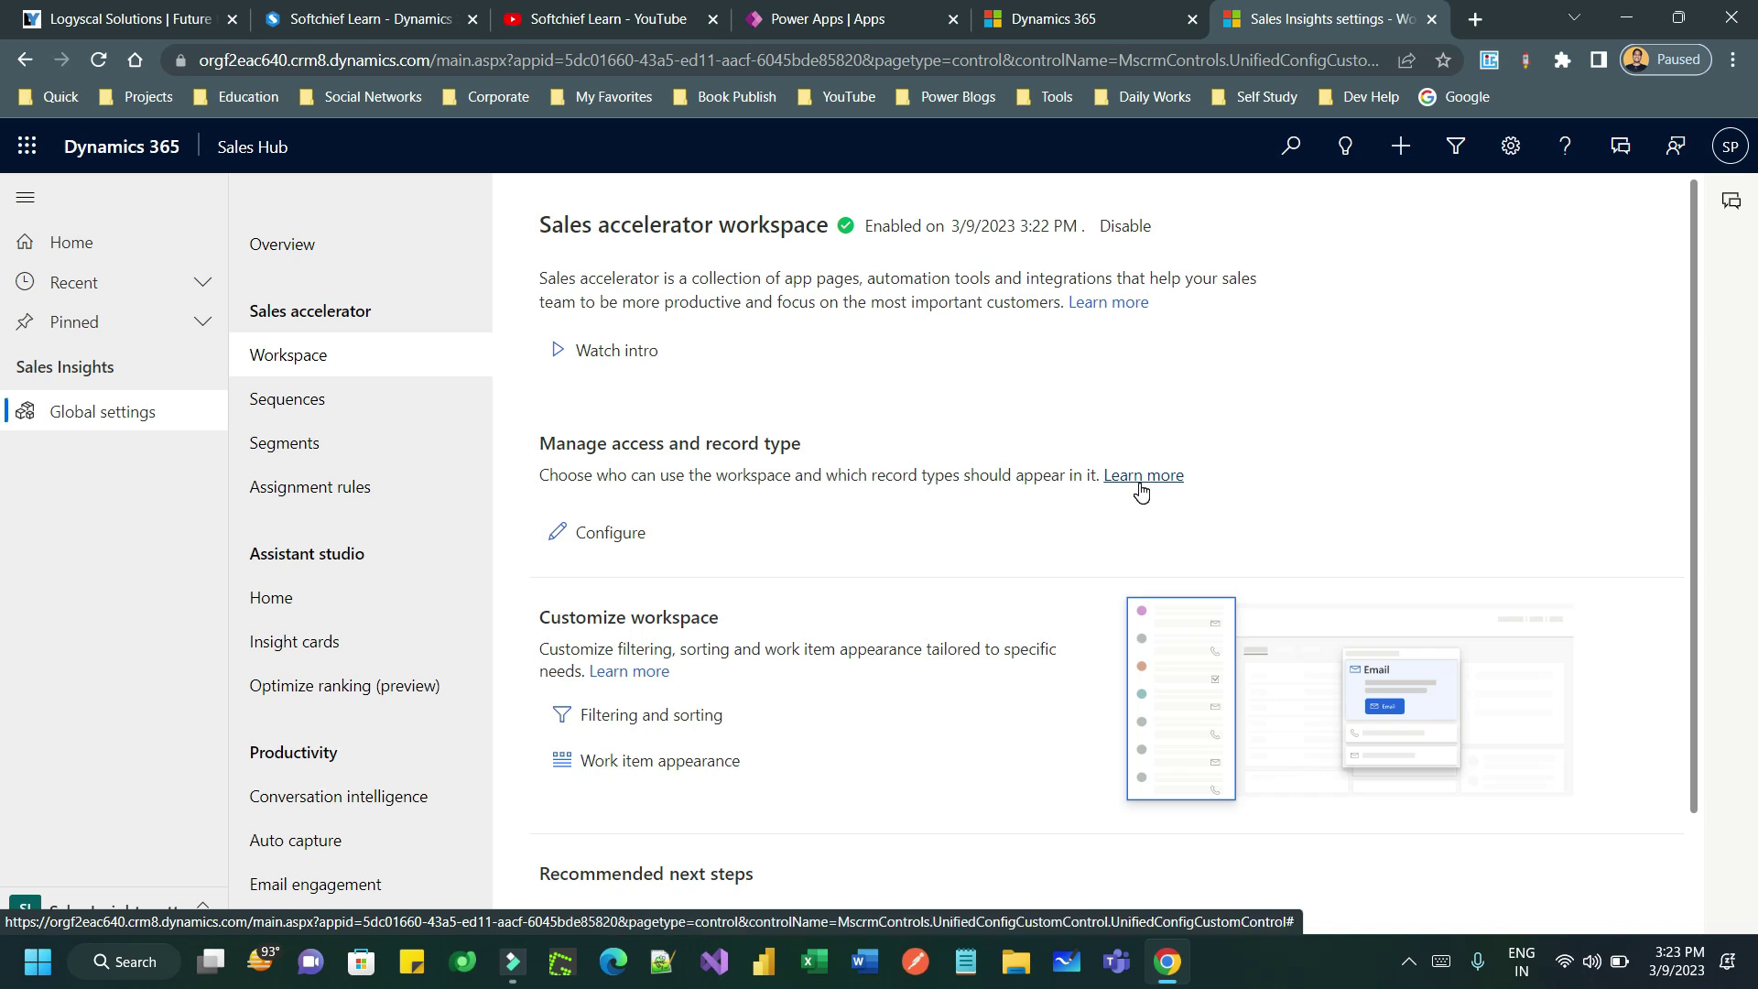
- Create a Lead segment 'Leads created from Web' with the same text as its description
left_click(340, 455)
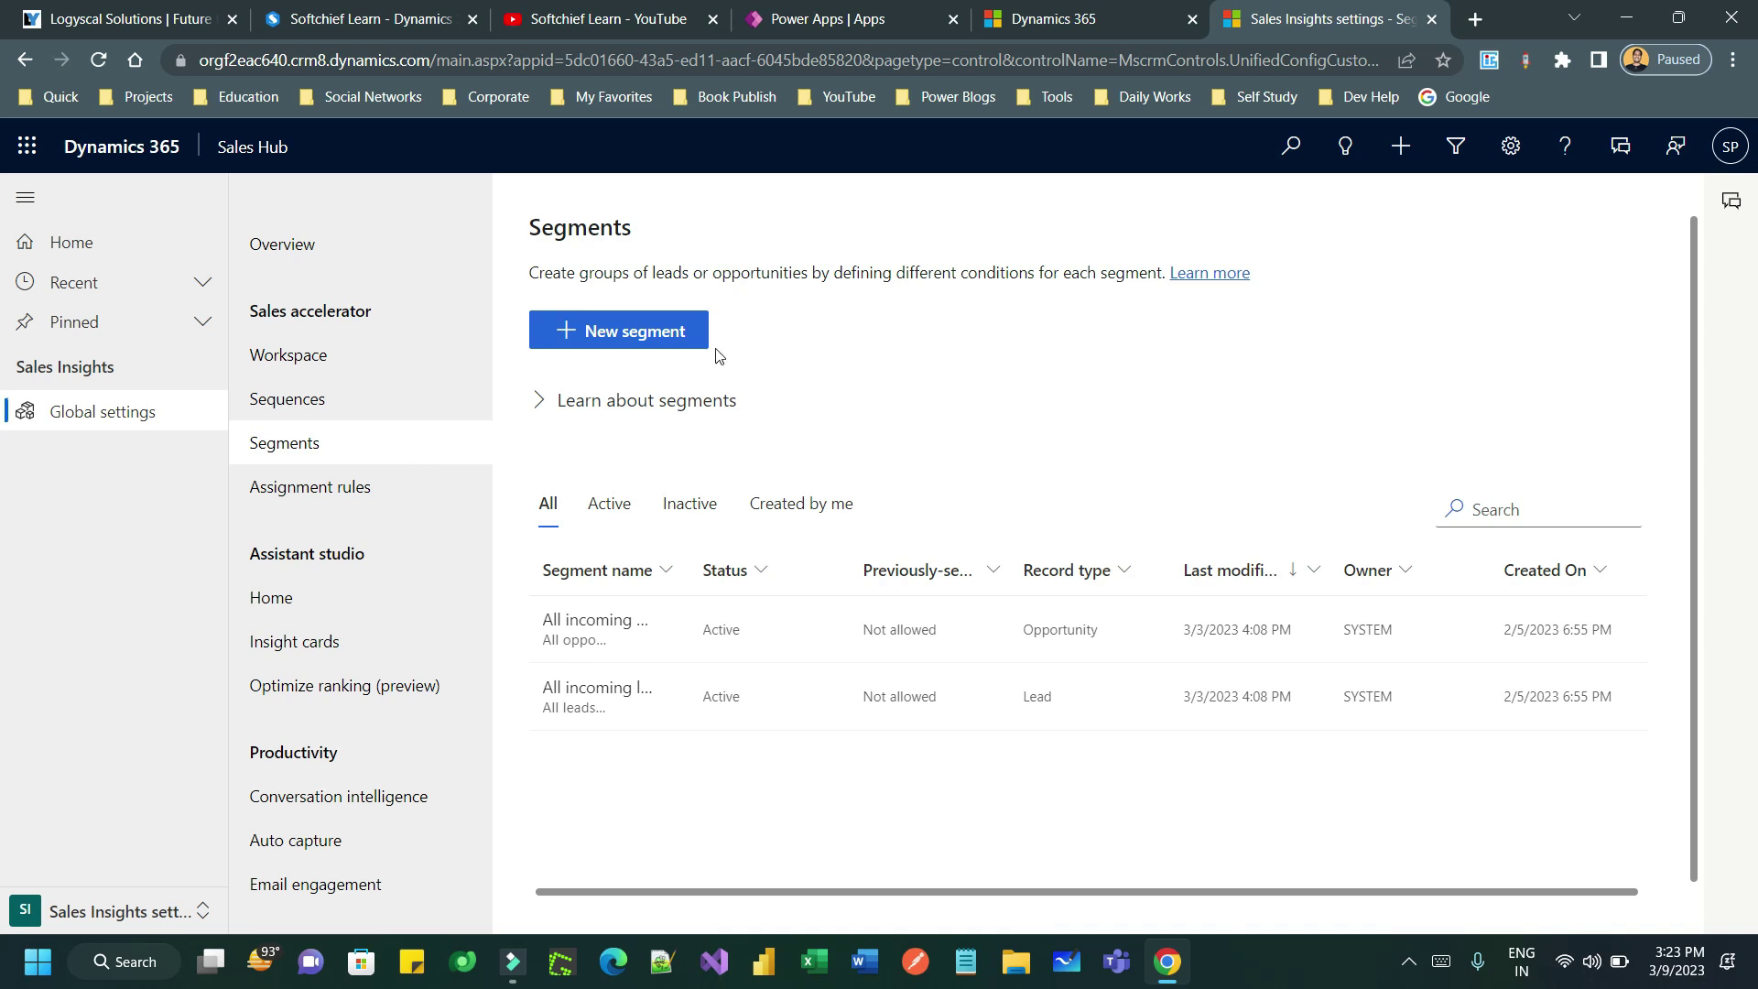
left_click(675, 335)
left_click(805, 419)
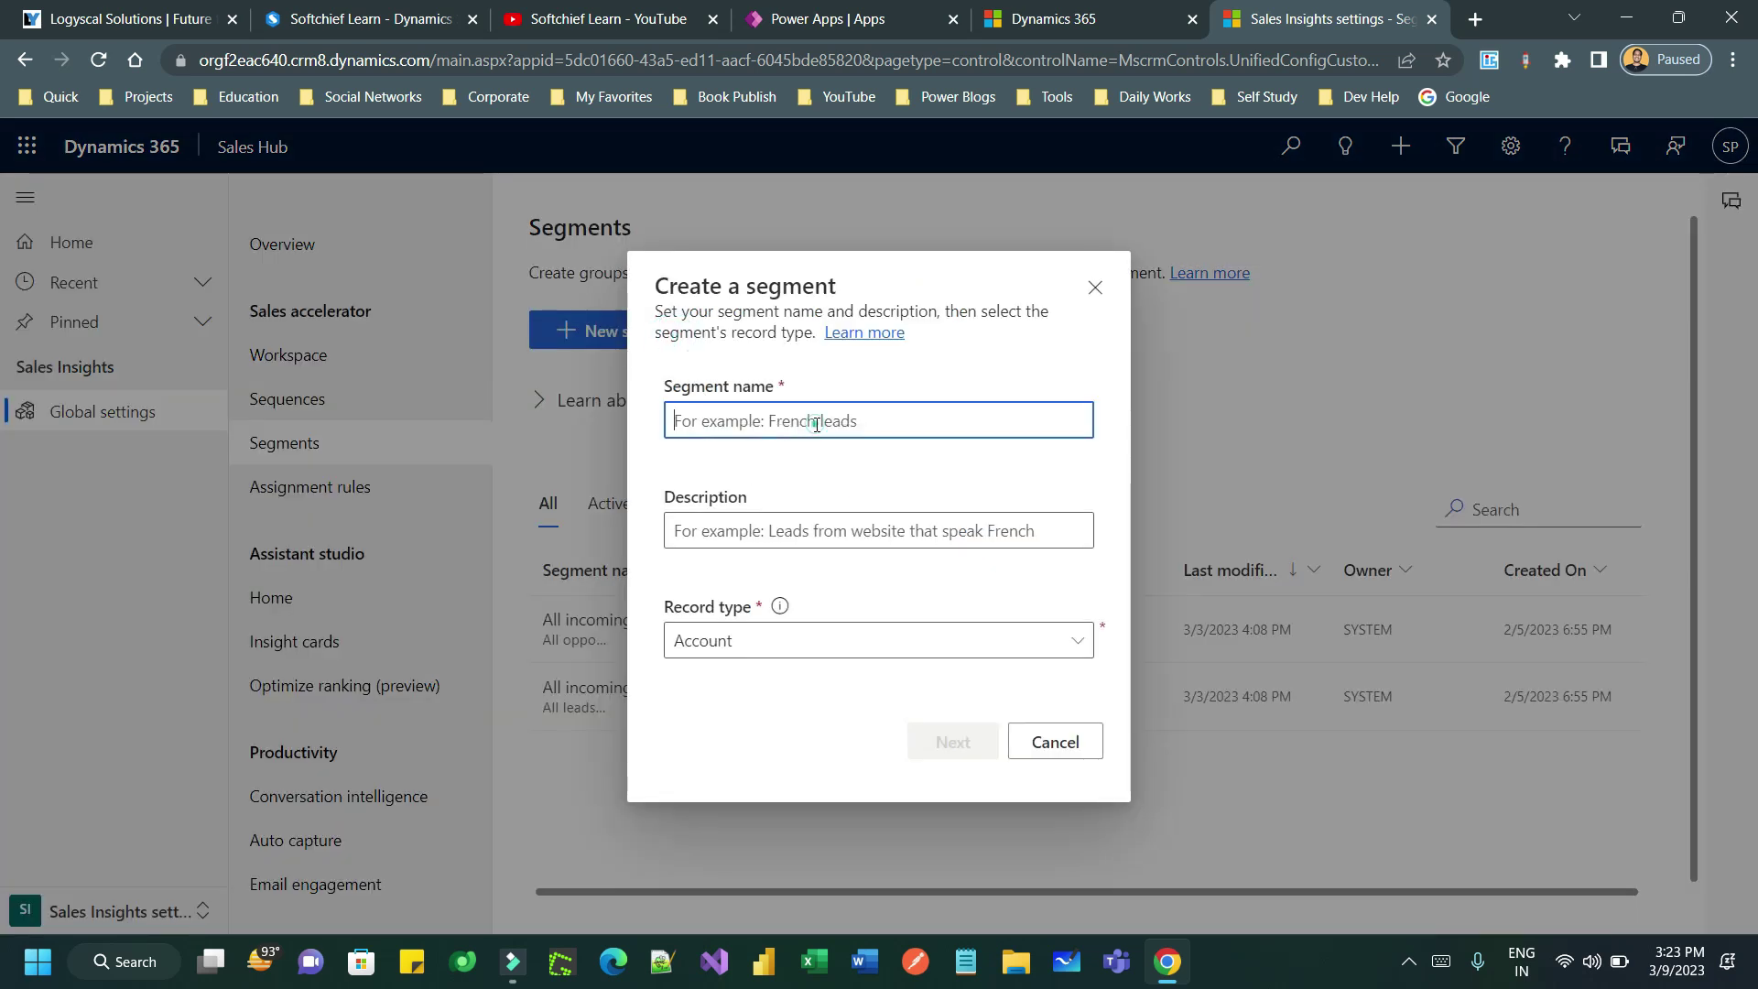
type("Leas")
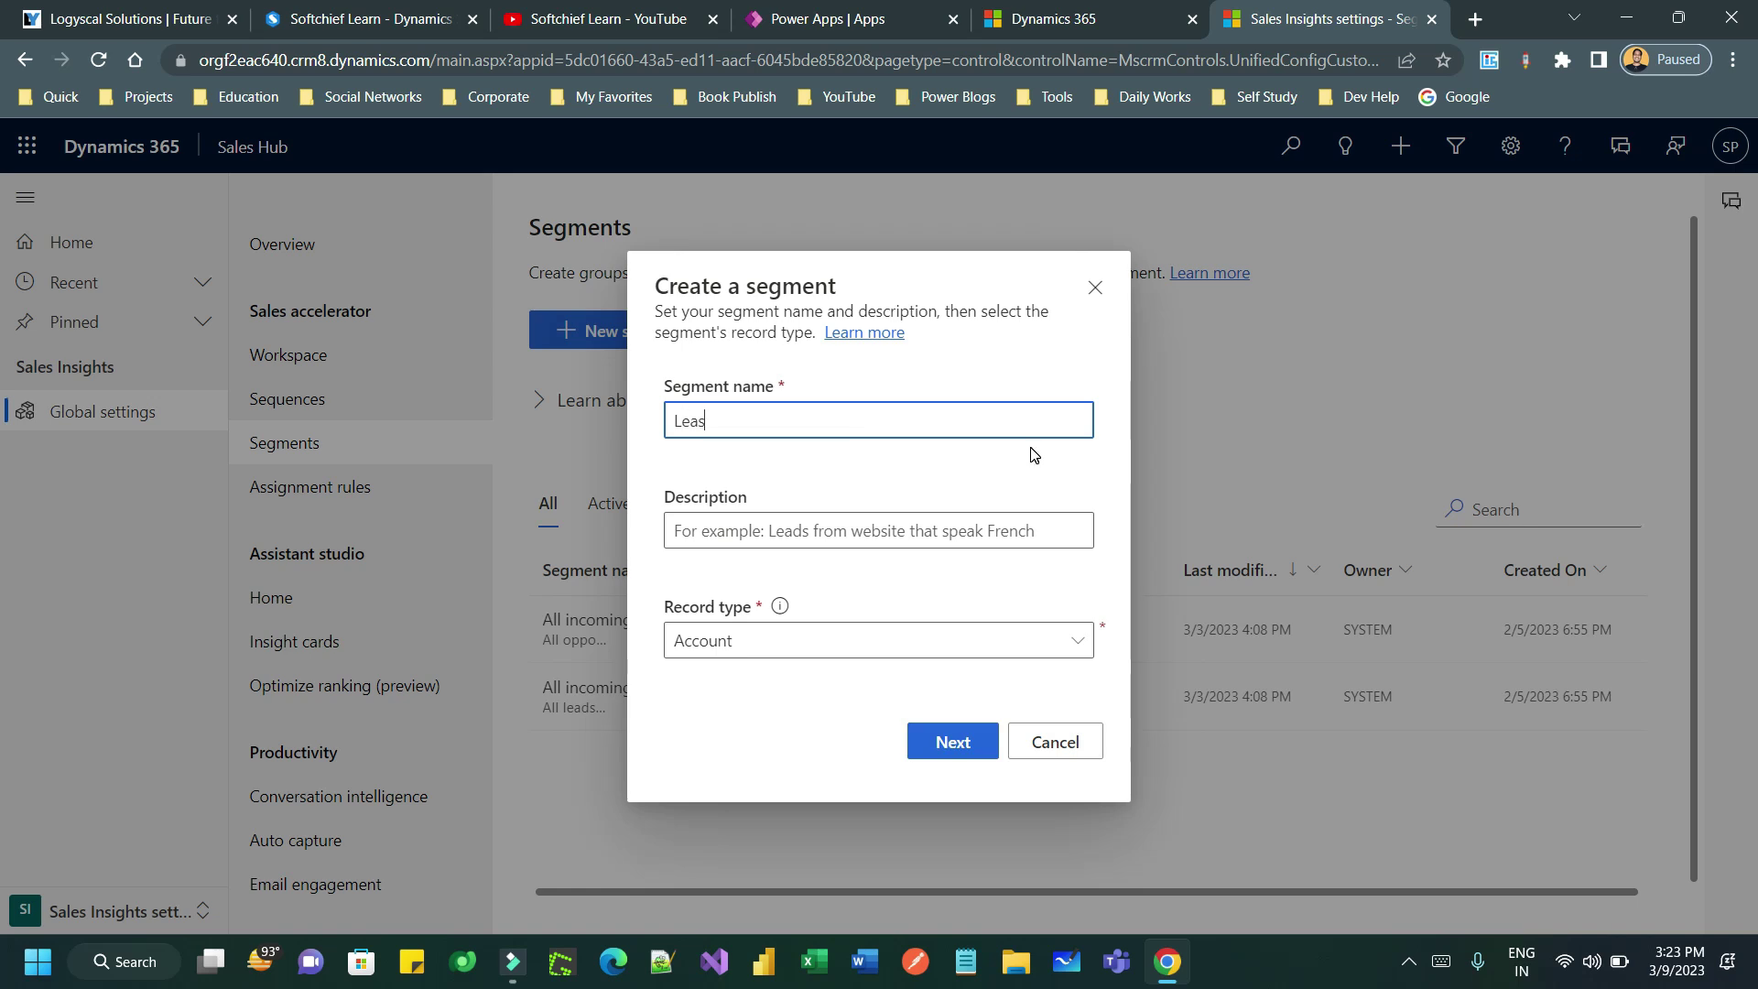
key("BackSpace")
type("ds created from Web")
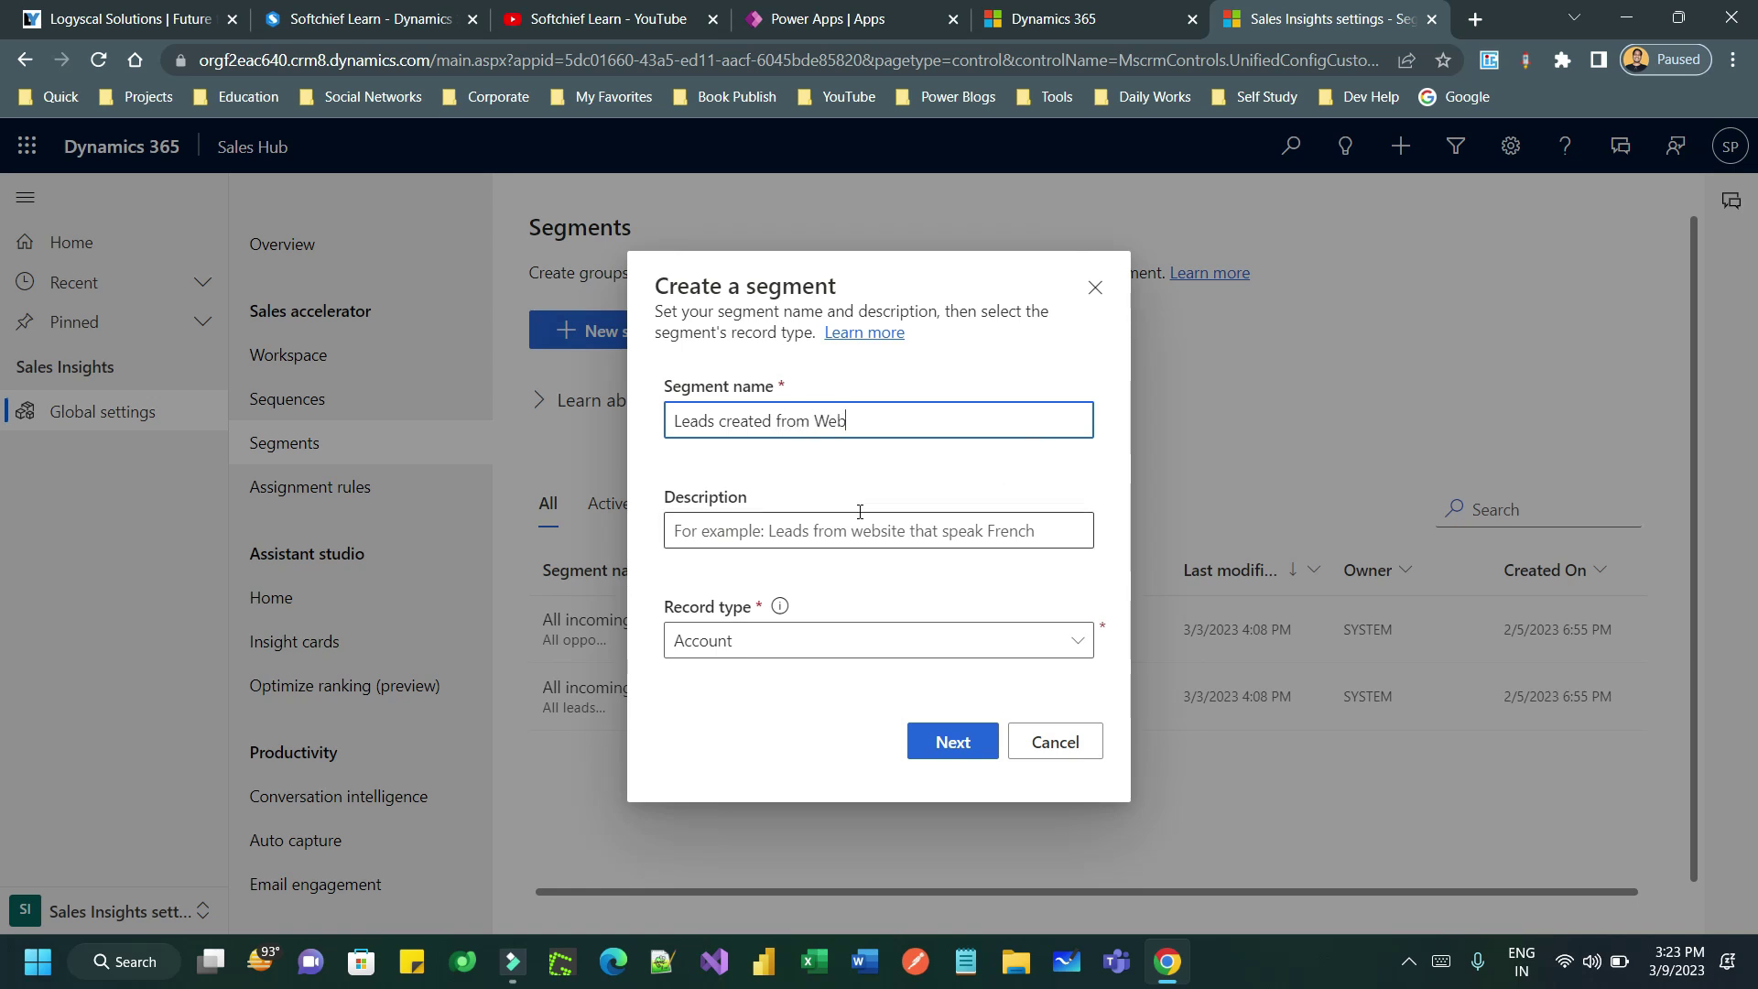
triple_click(896, 424)
key("ctrl+c")
left_click(803, 516)
key("ctrl+v")
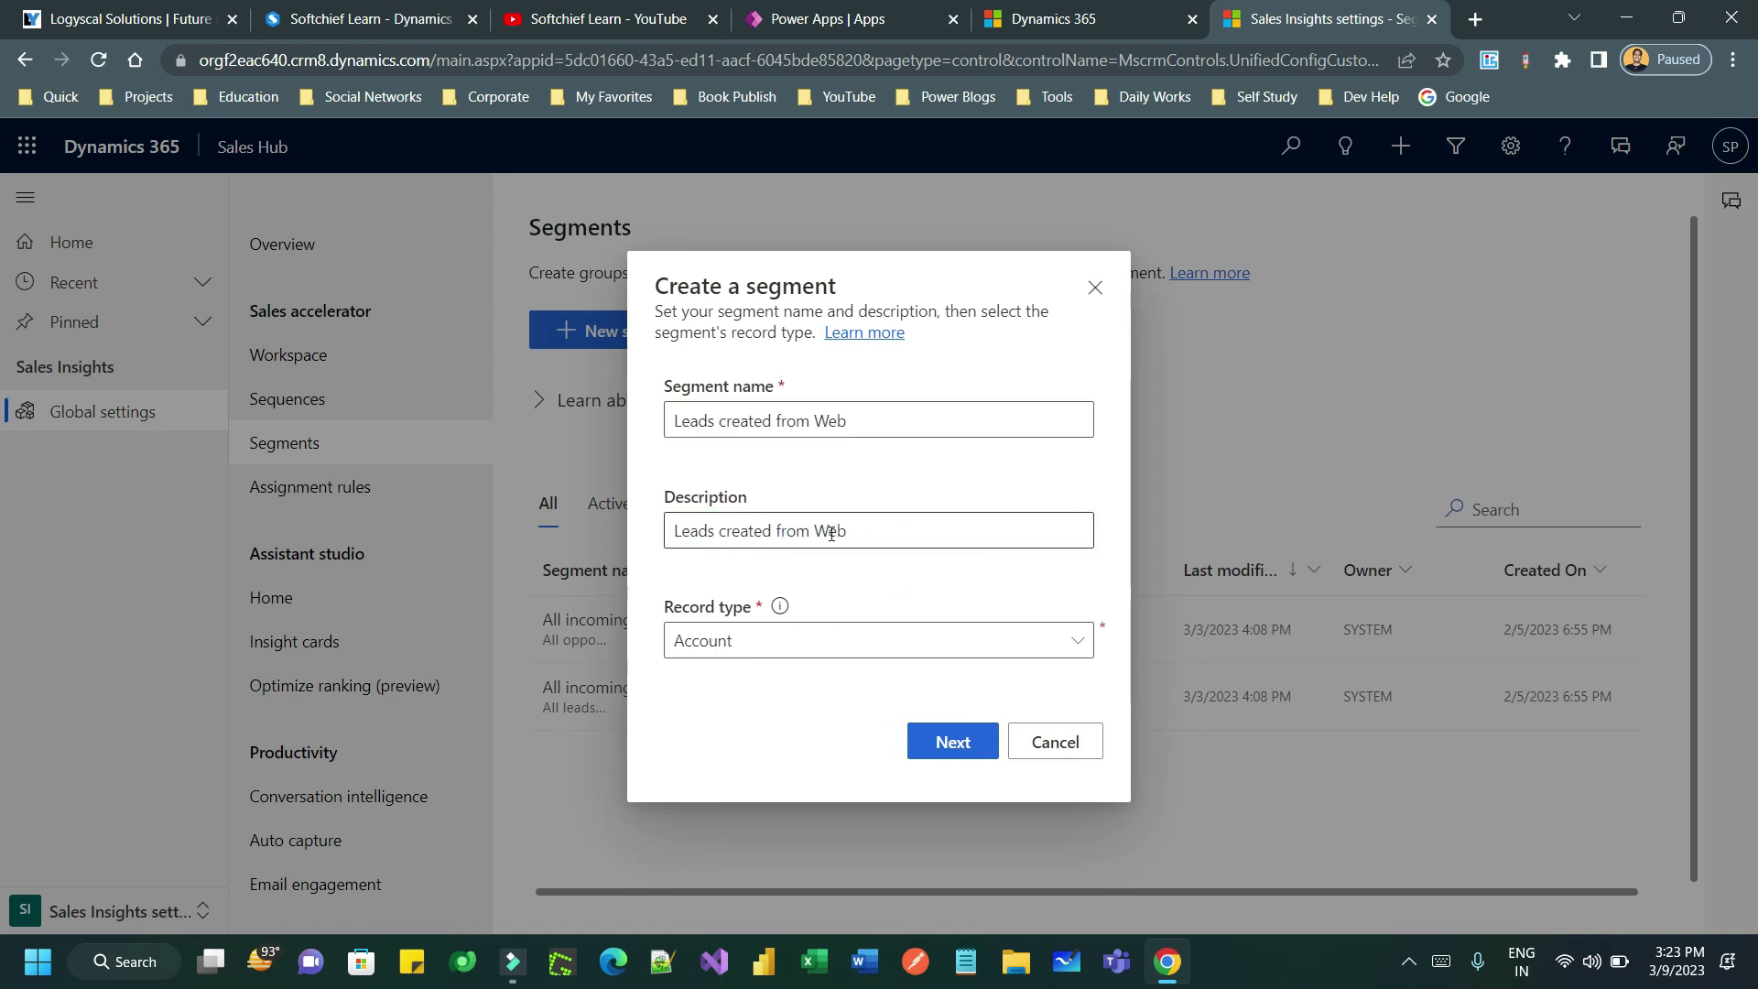
left_click(930, 524)
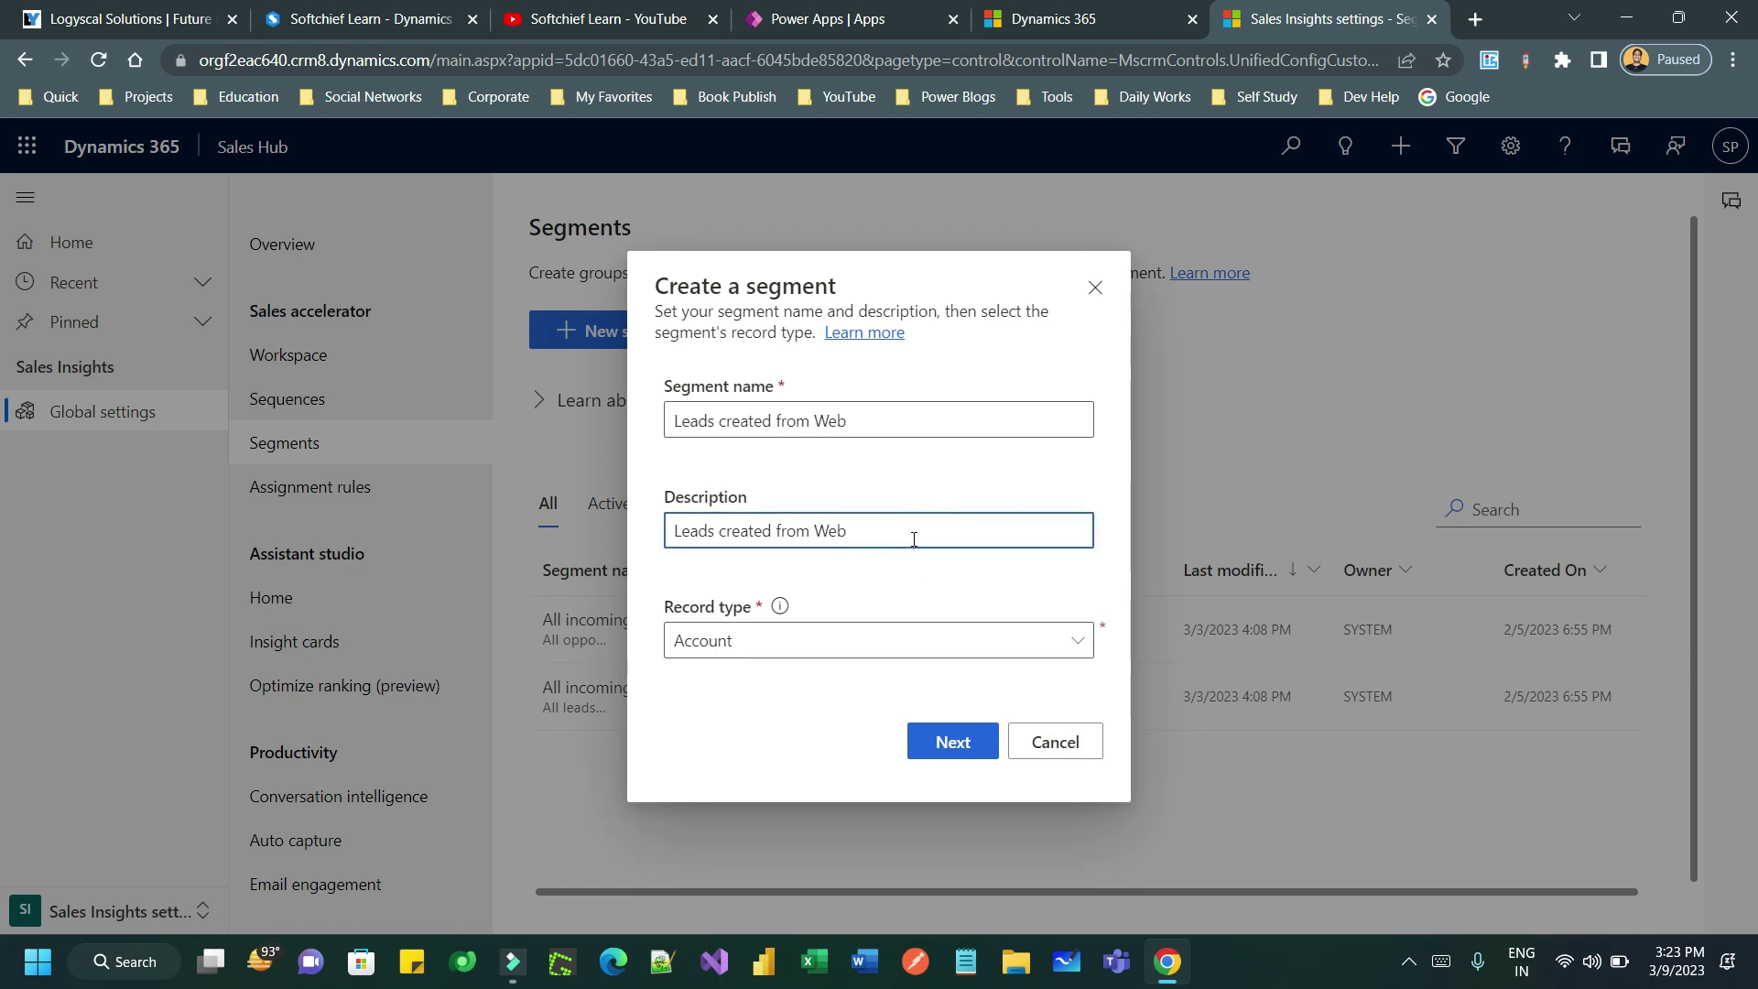
left_click(815, 637)
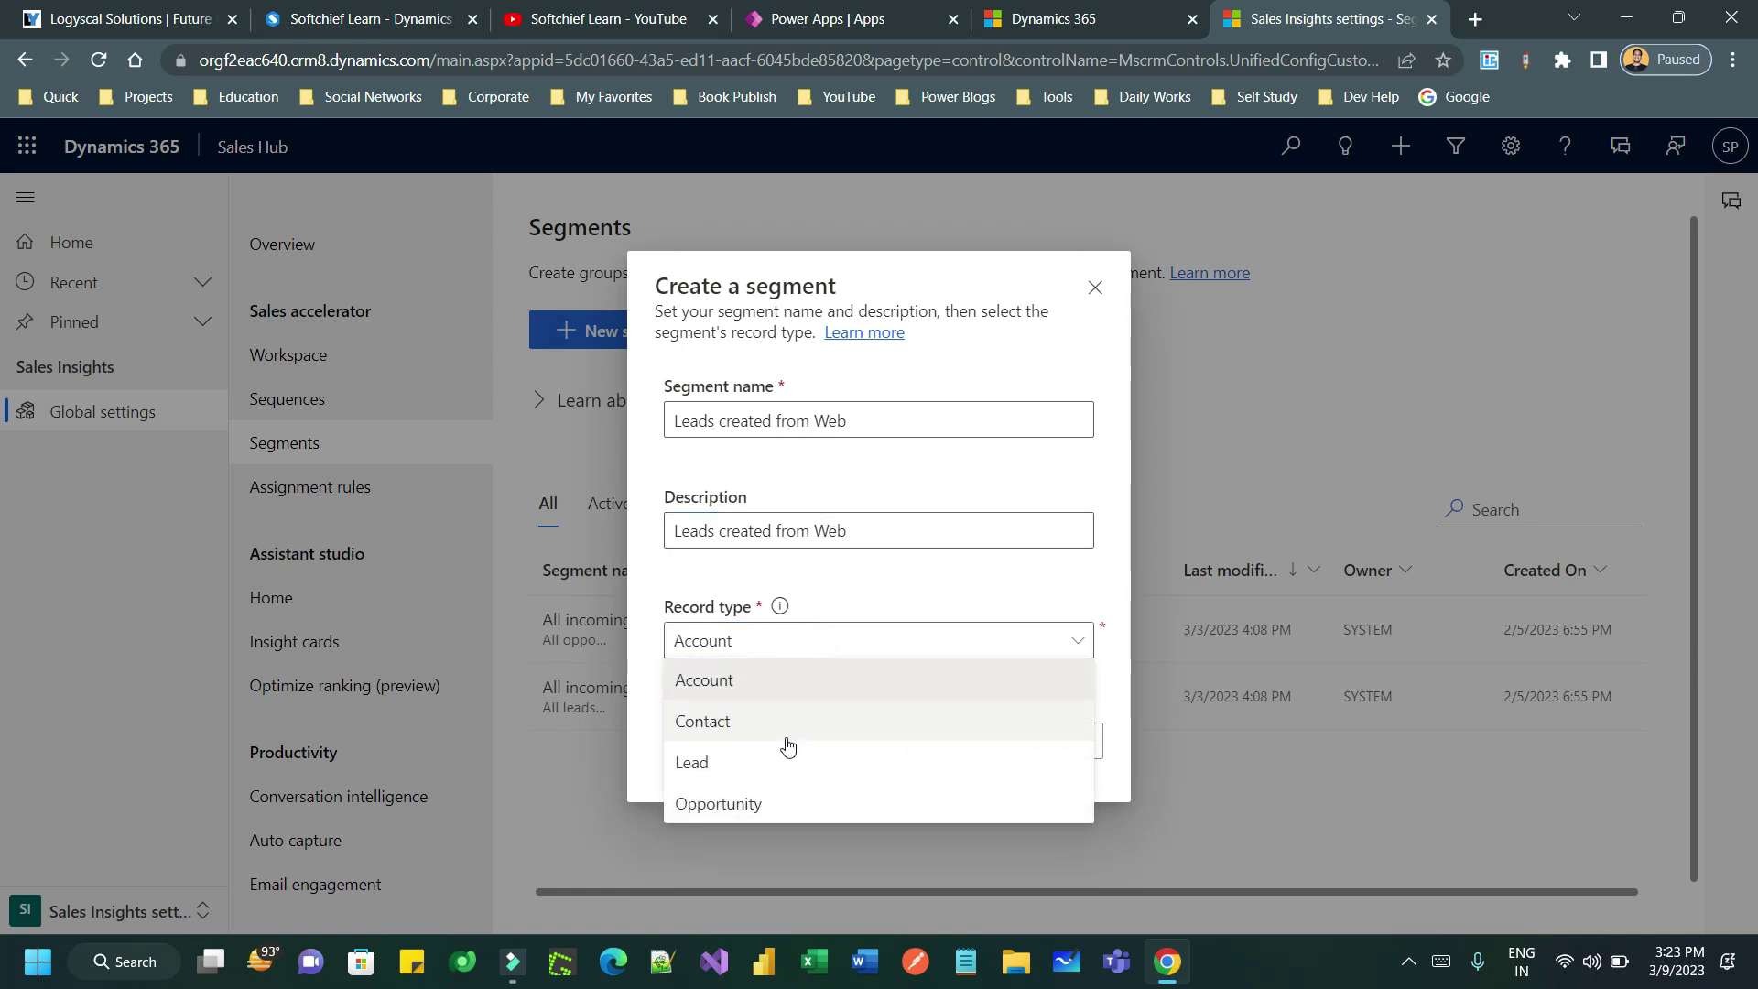
left_click(778, 763)
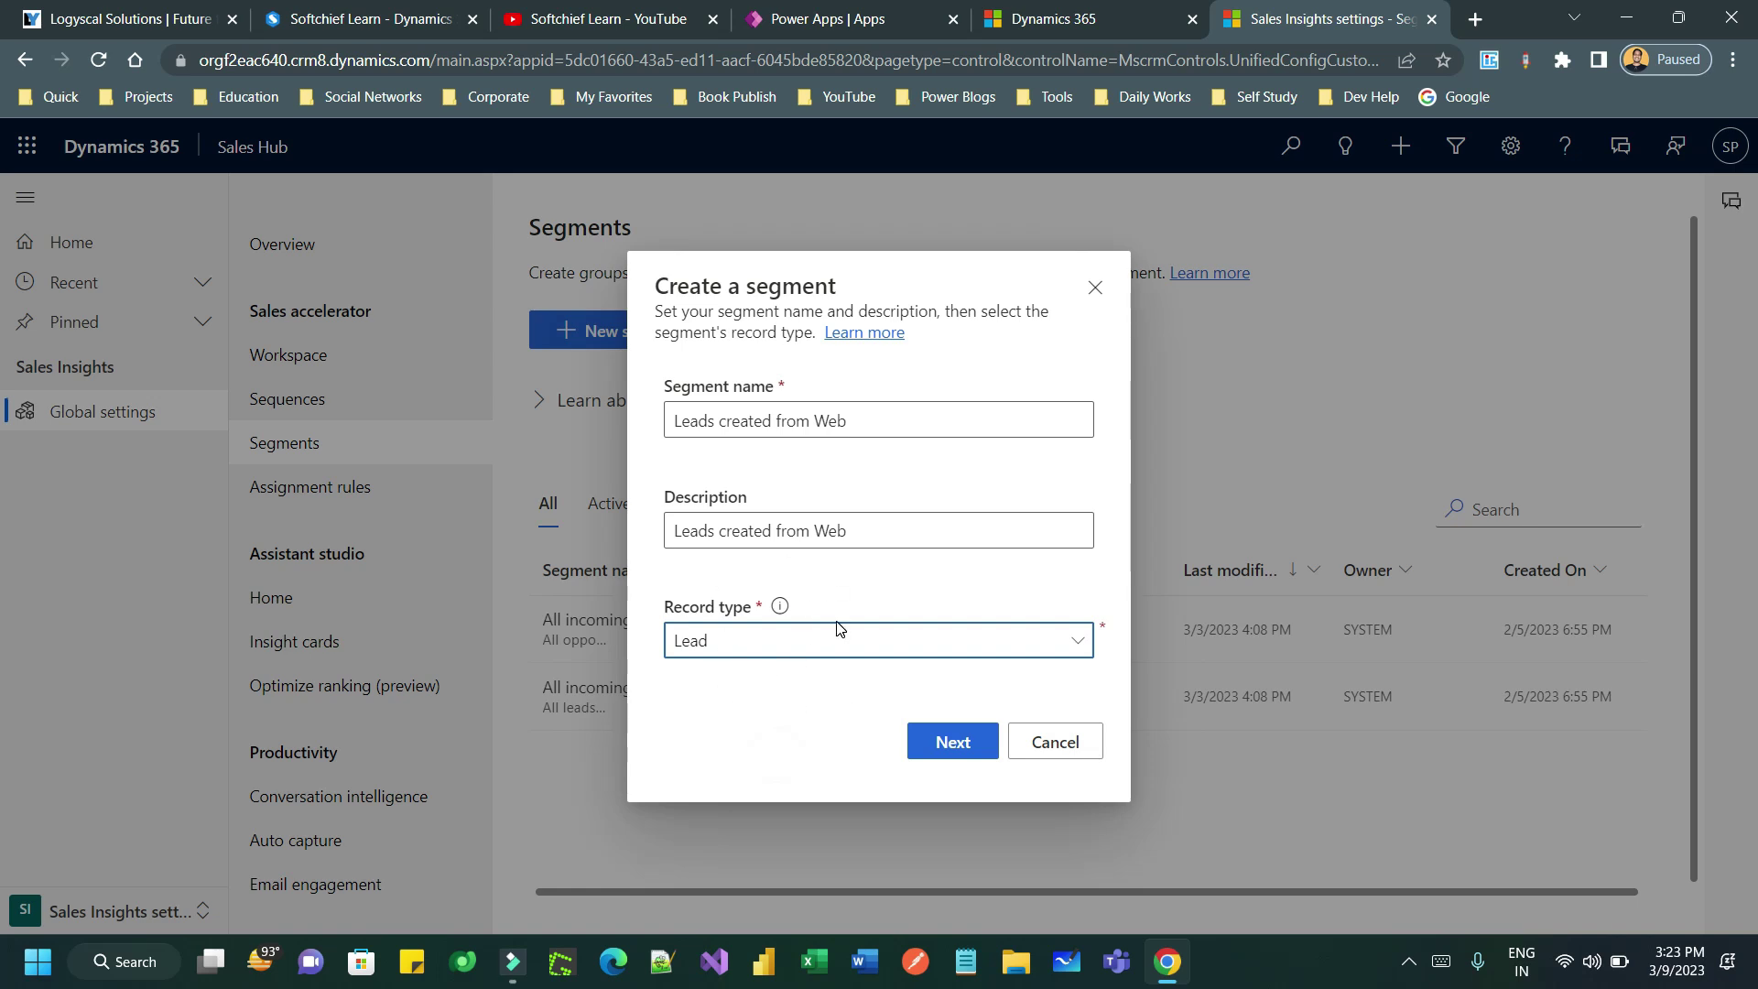
left_click(952, 745)
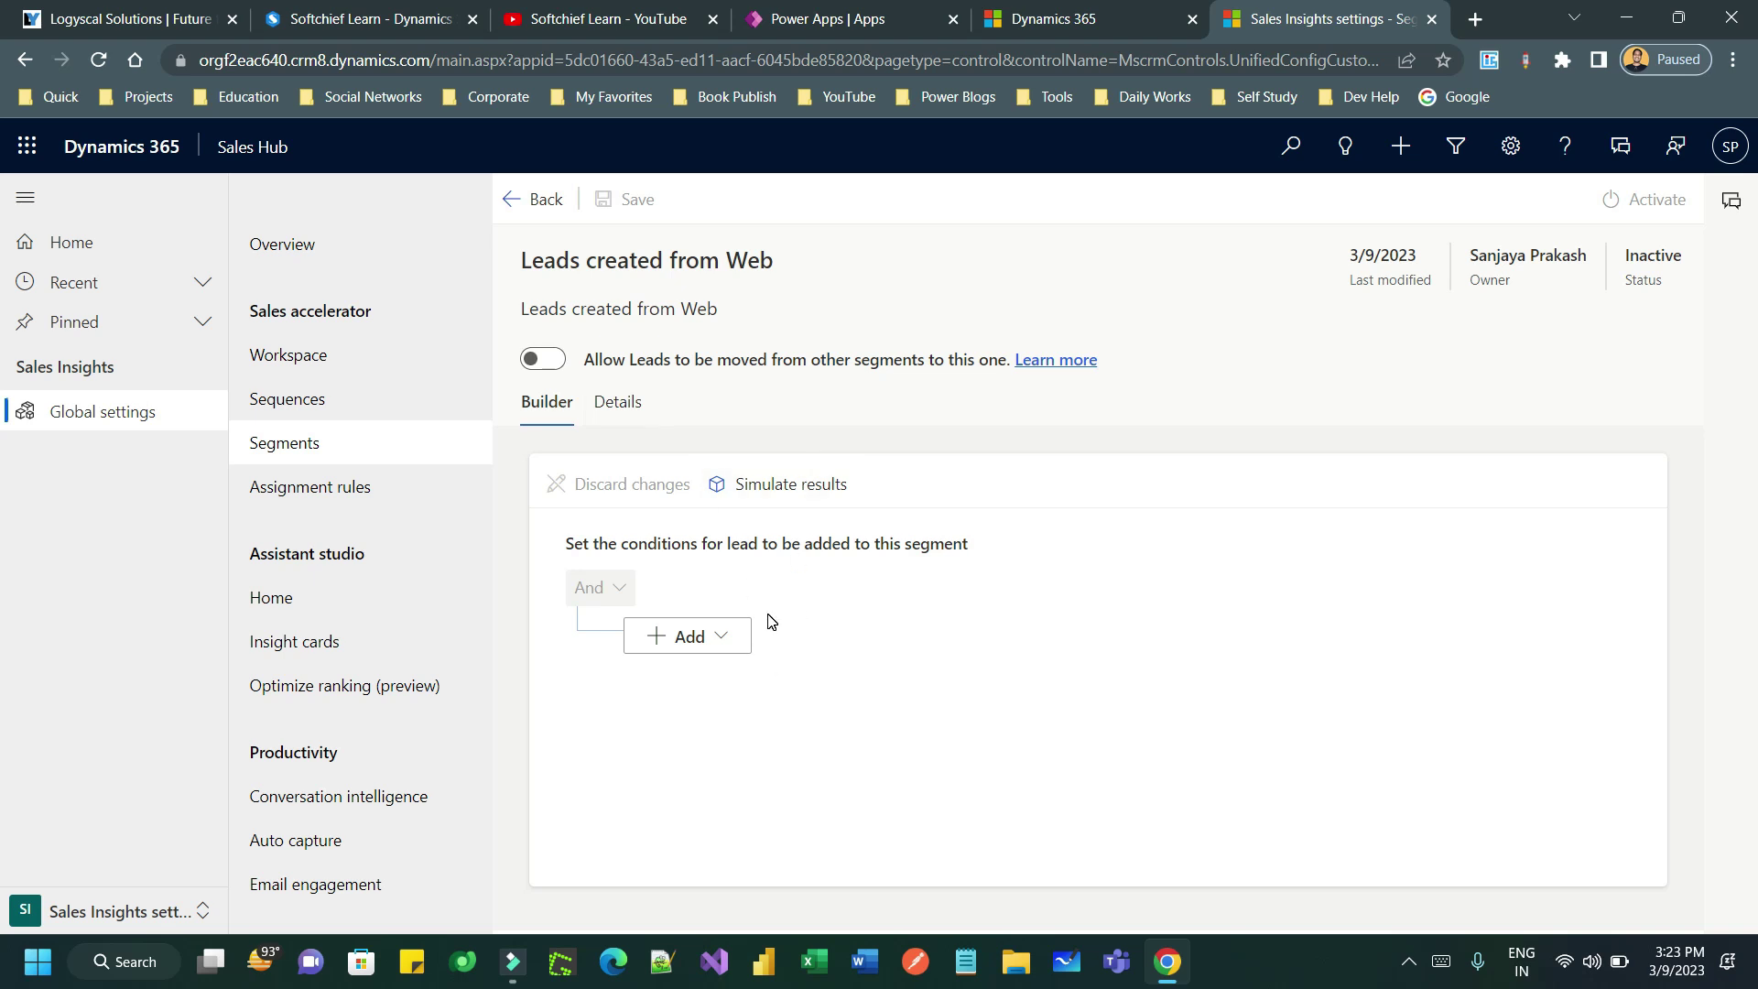
- Add a condition row on the Lead Source field and open its value list
left_click(733, 634)
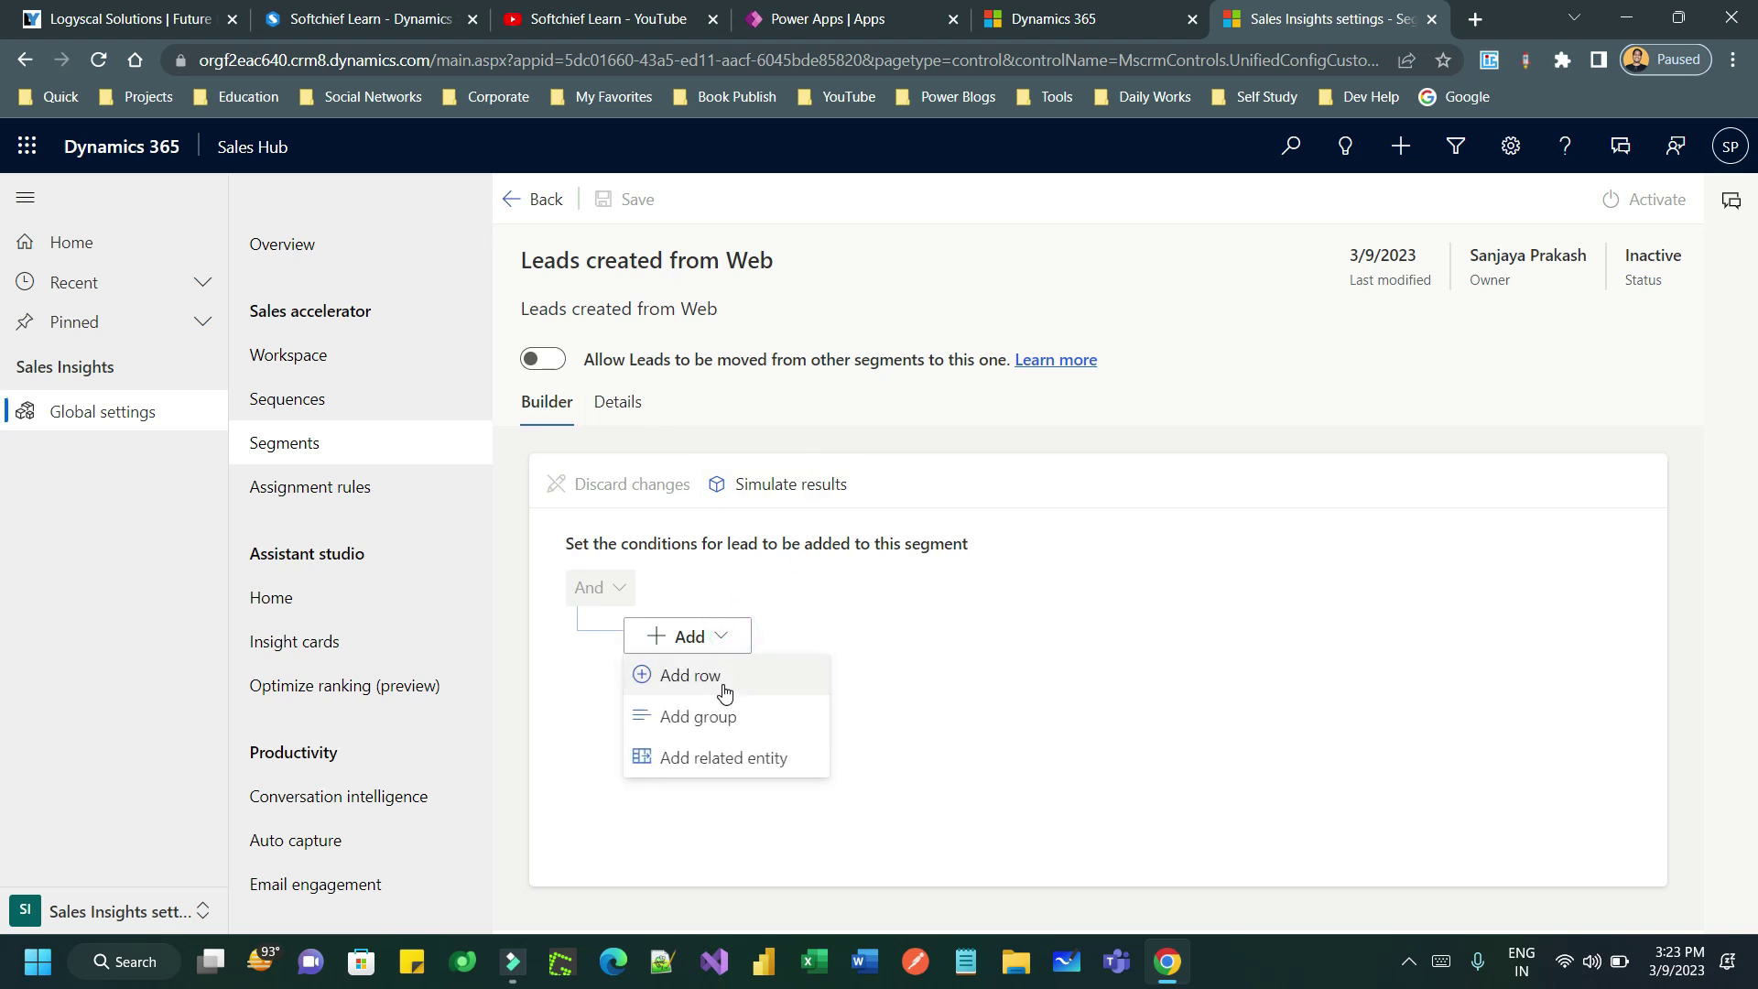
left_click(722, 683)
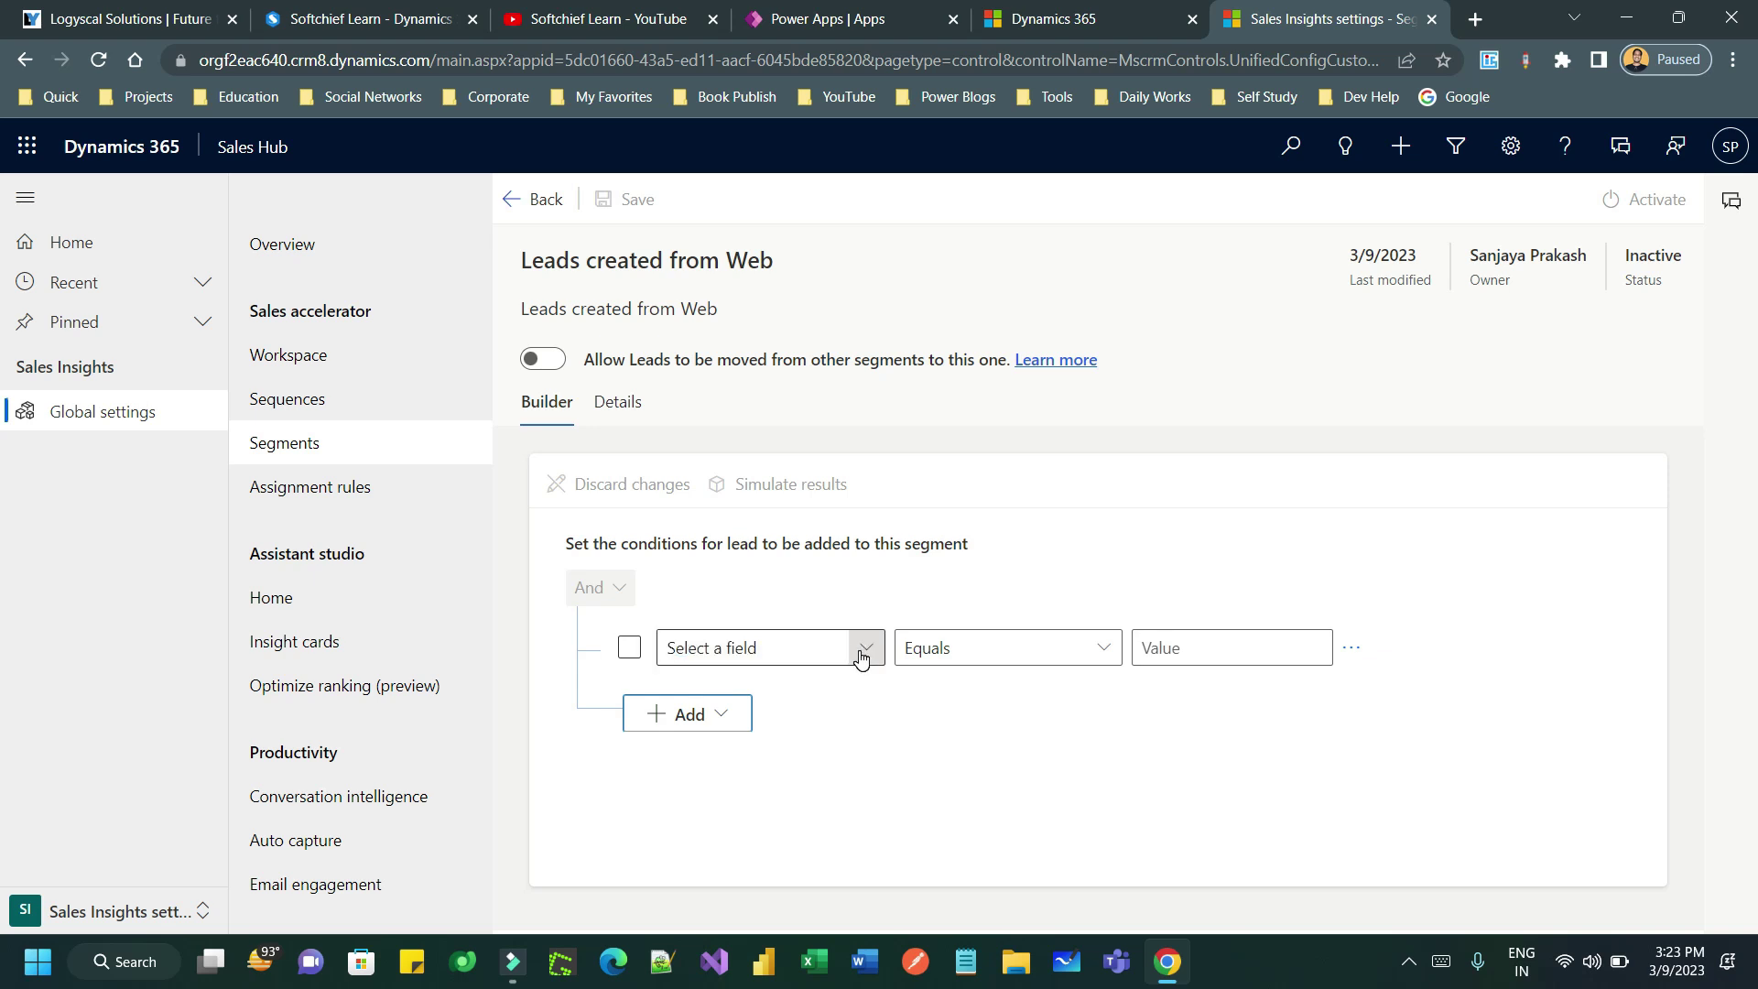
left_click(862, 648)
scroll(1051, 531, "down", 15)
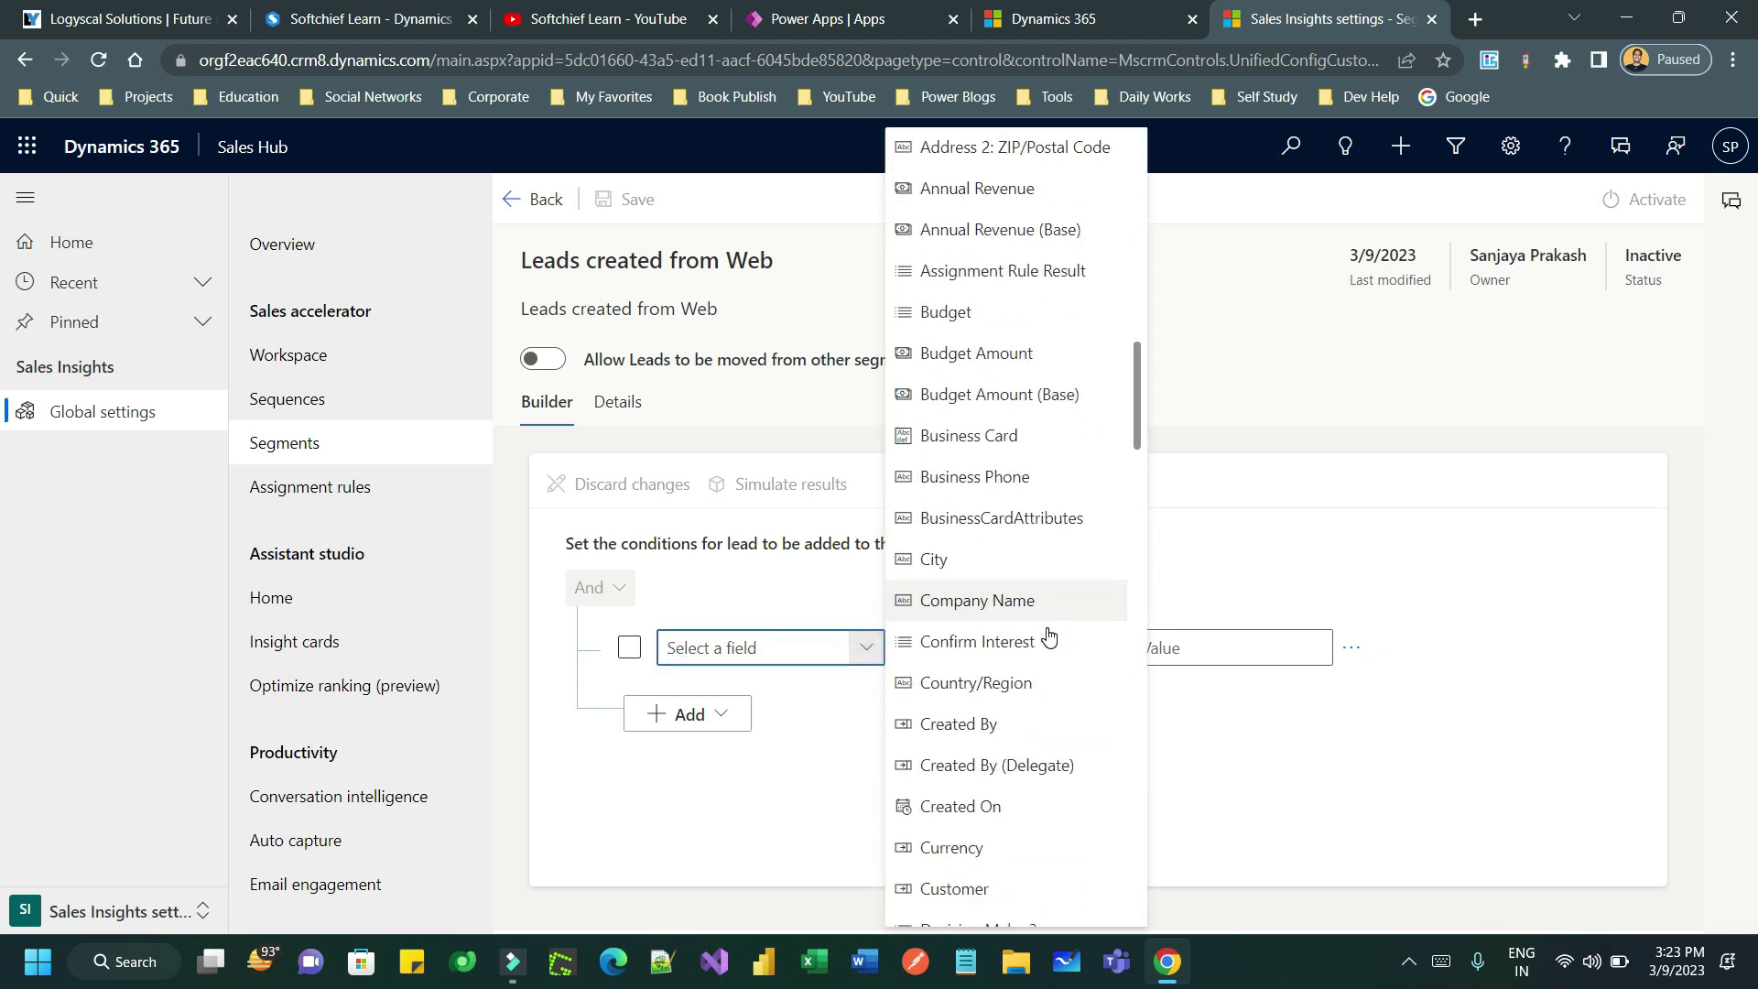
scroll(1046, 641, "down", 8)
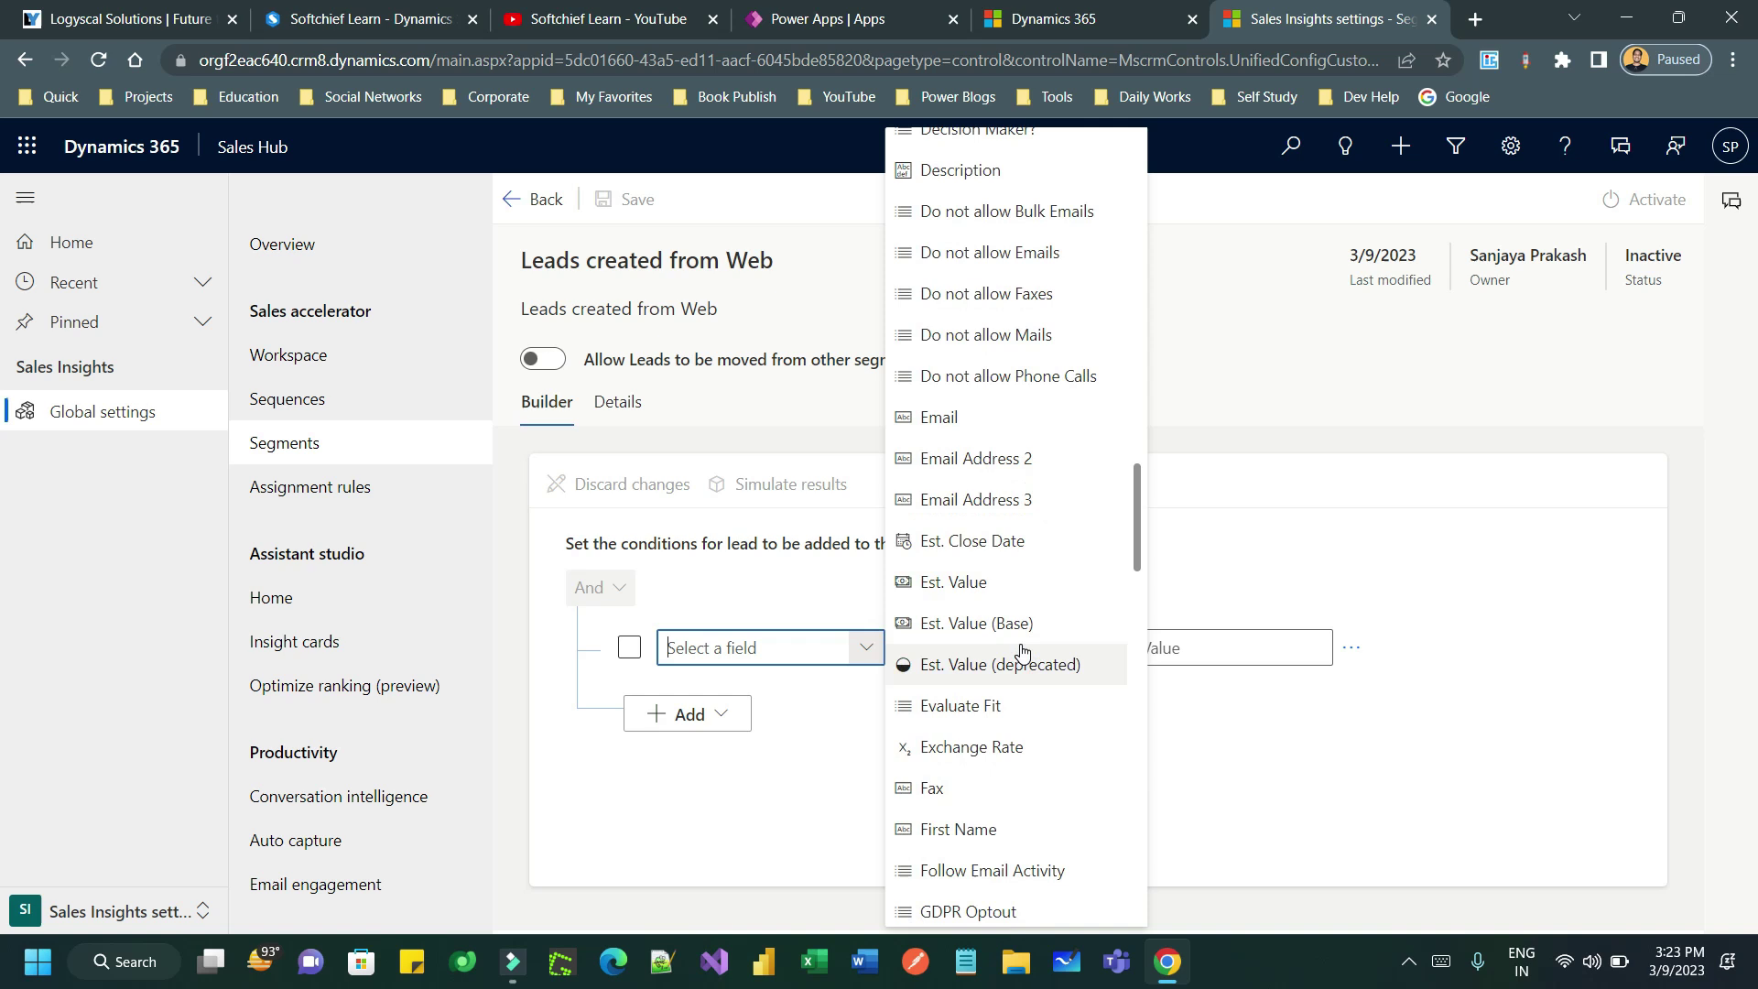
scroll(1018, 728, "down", 8)
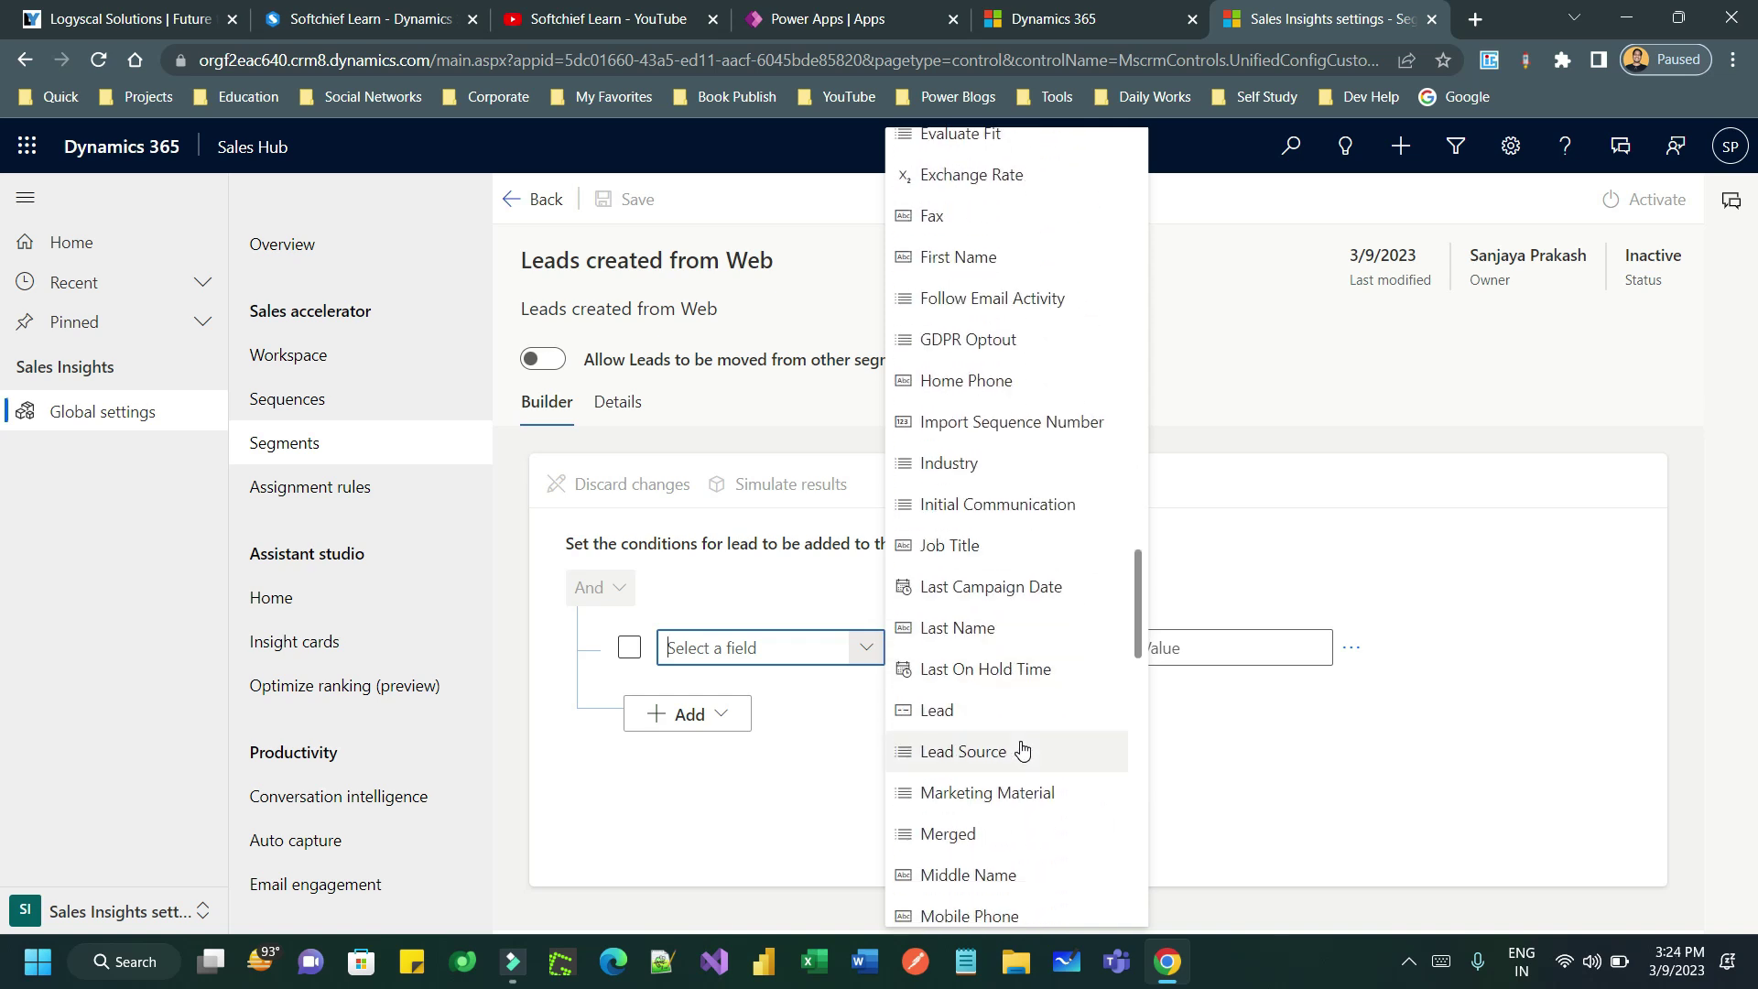
left_click(1008, 751)
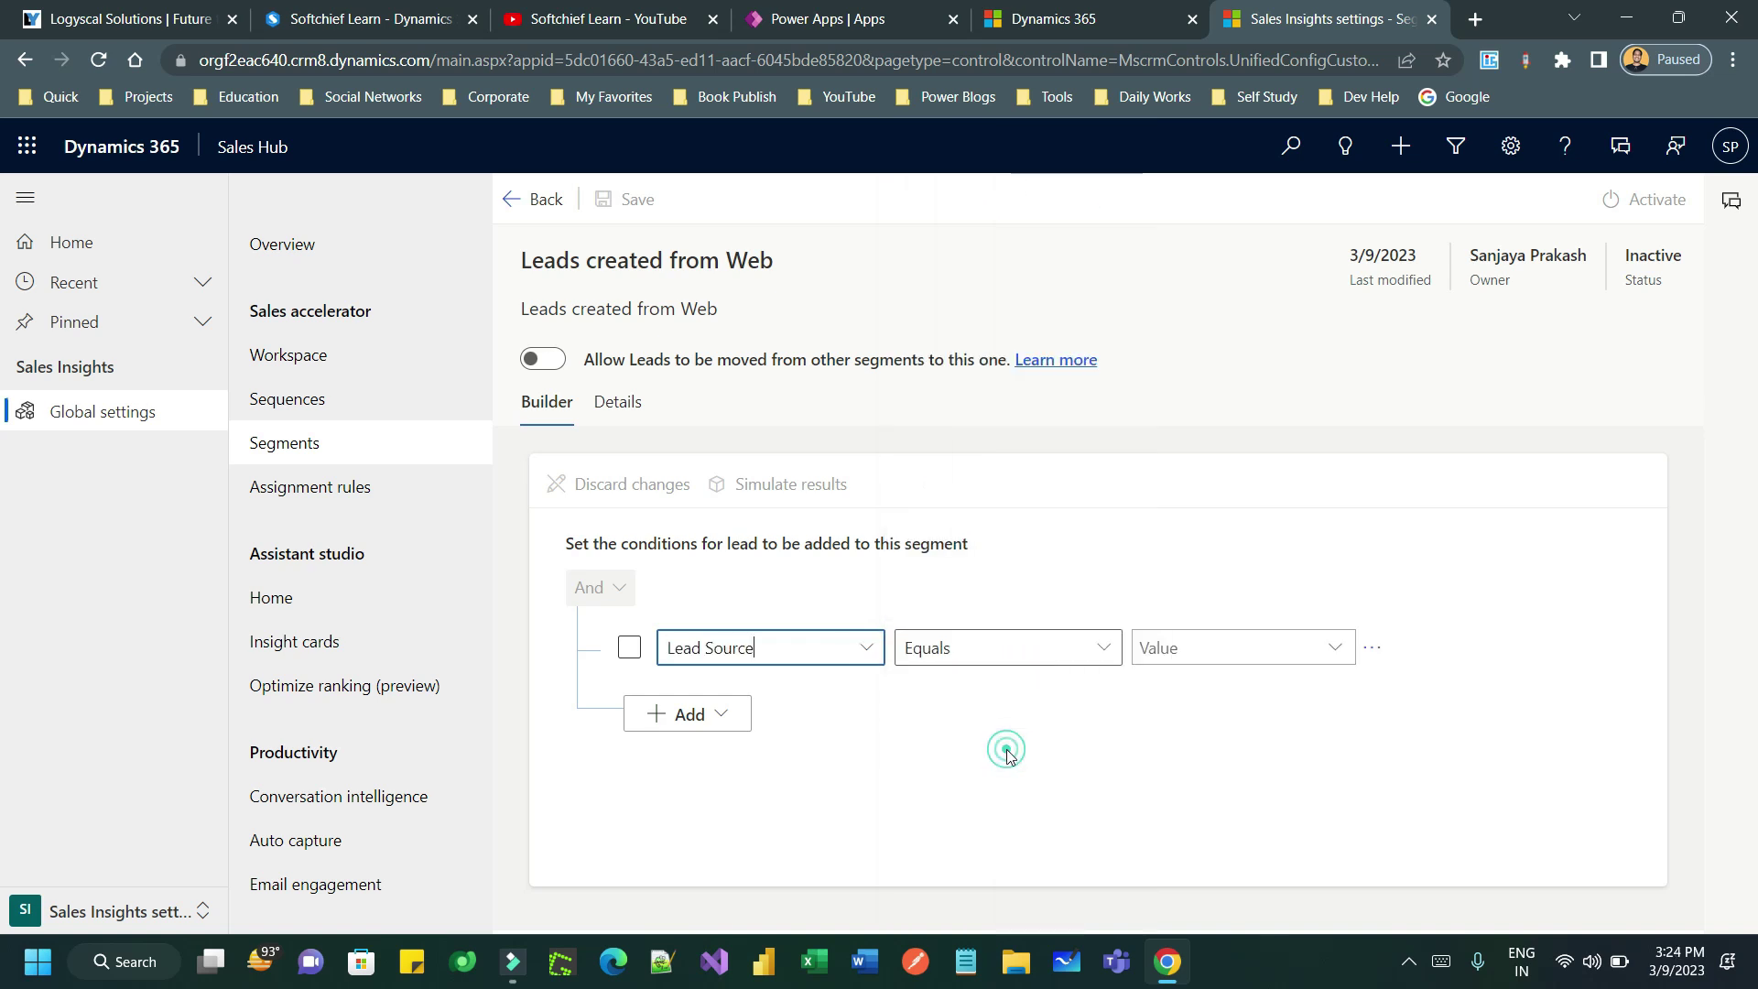
left_click(1326, 649)
- Set the Lead Source value to Web, save, and activate the segment
left_click(1216, 591)
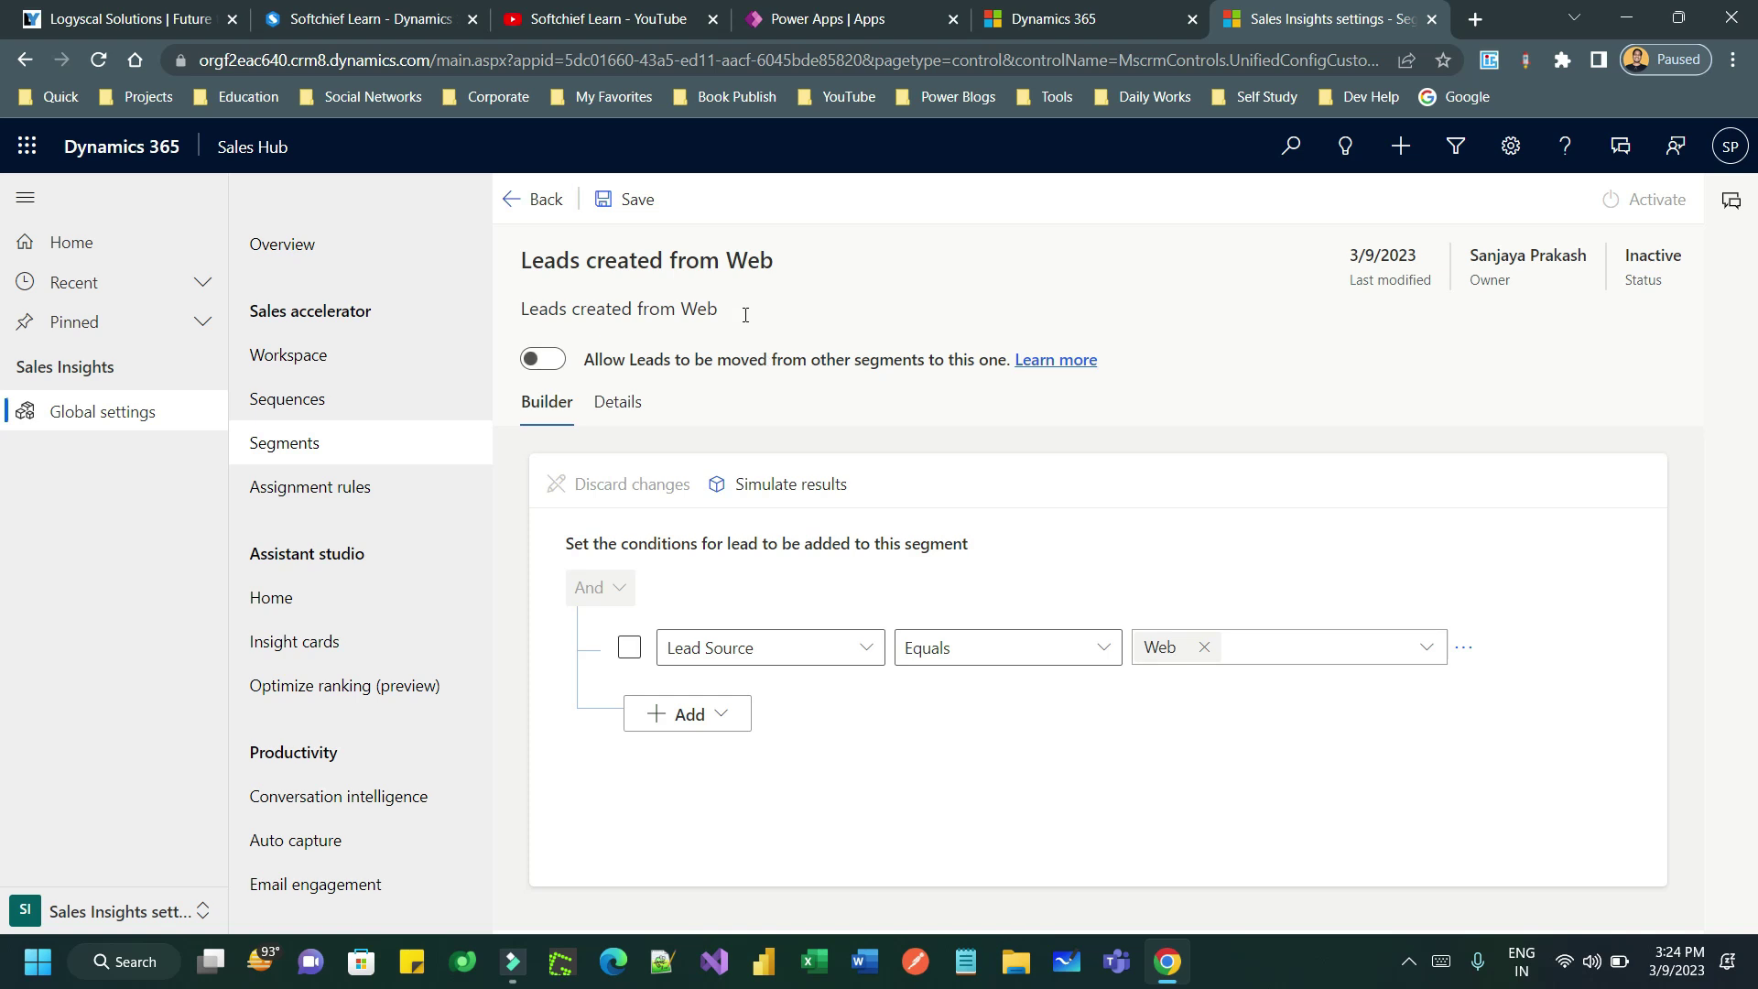
left_click(632, 200)
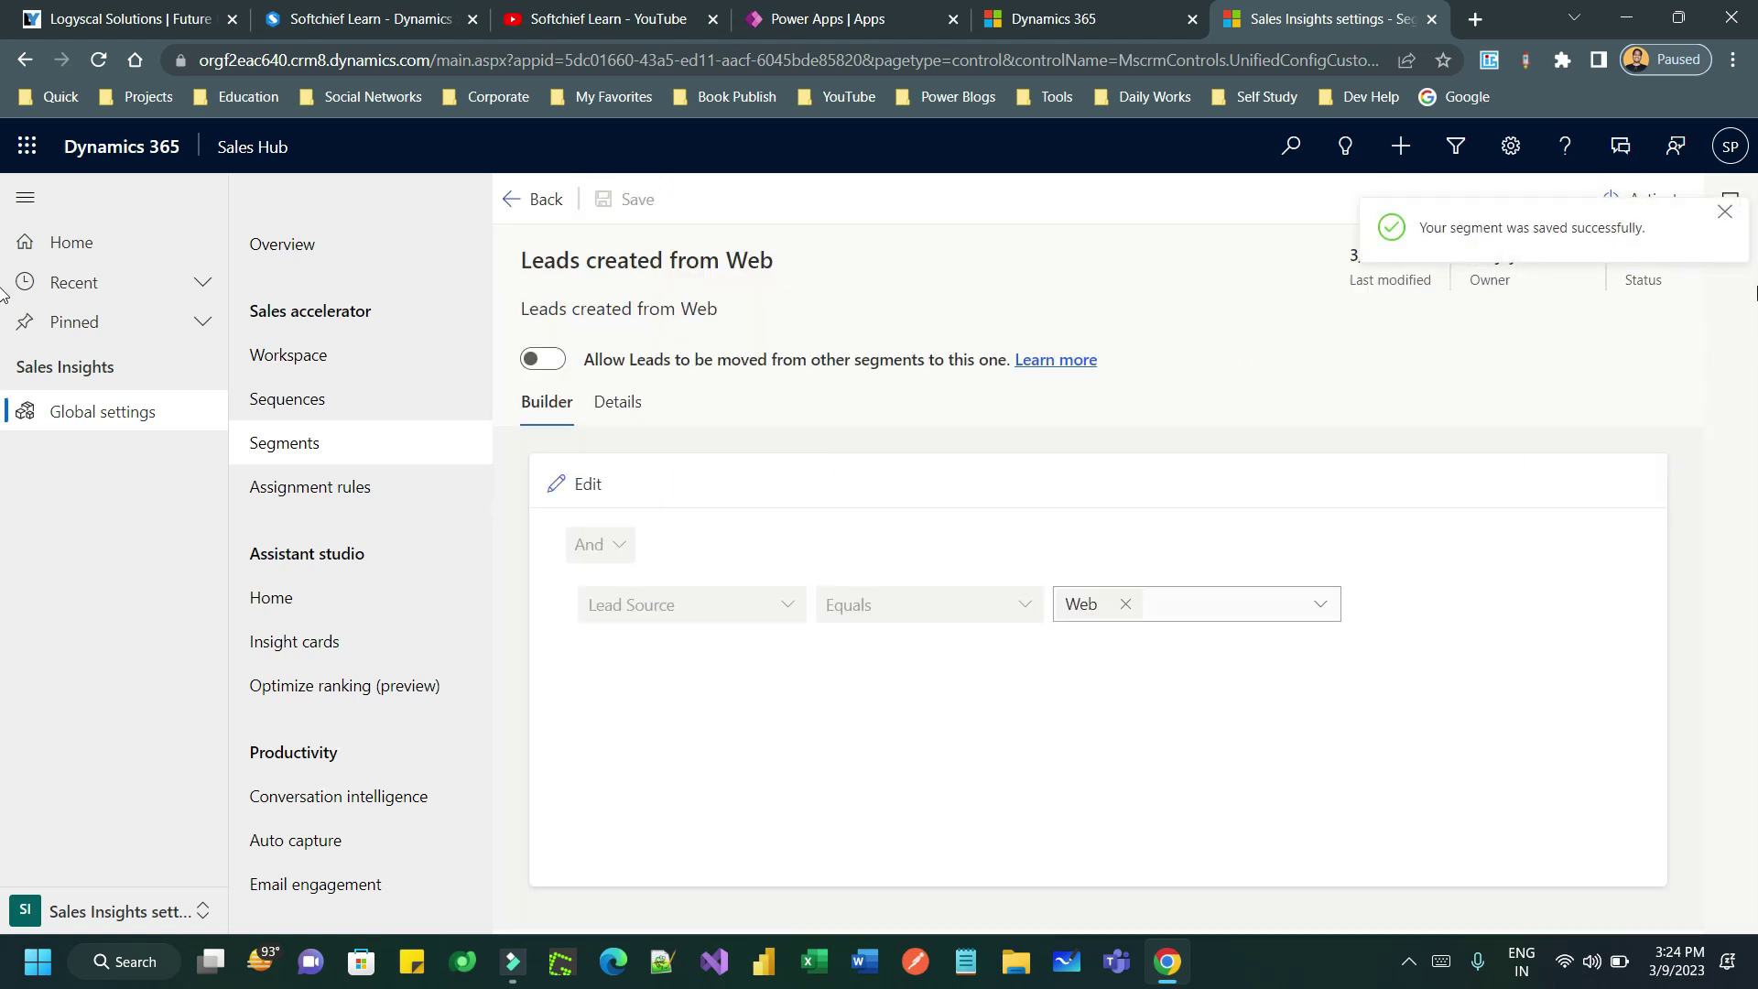
left_click(1724, 217)
left_click(1648, 199)
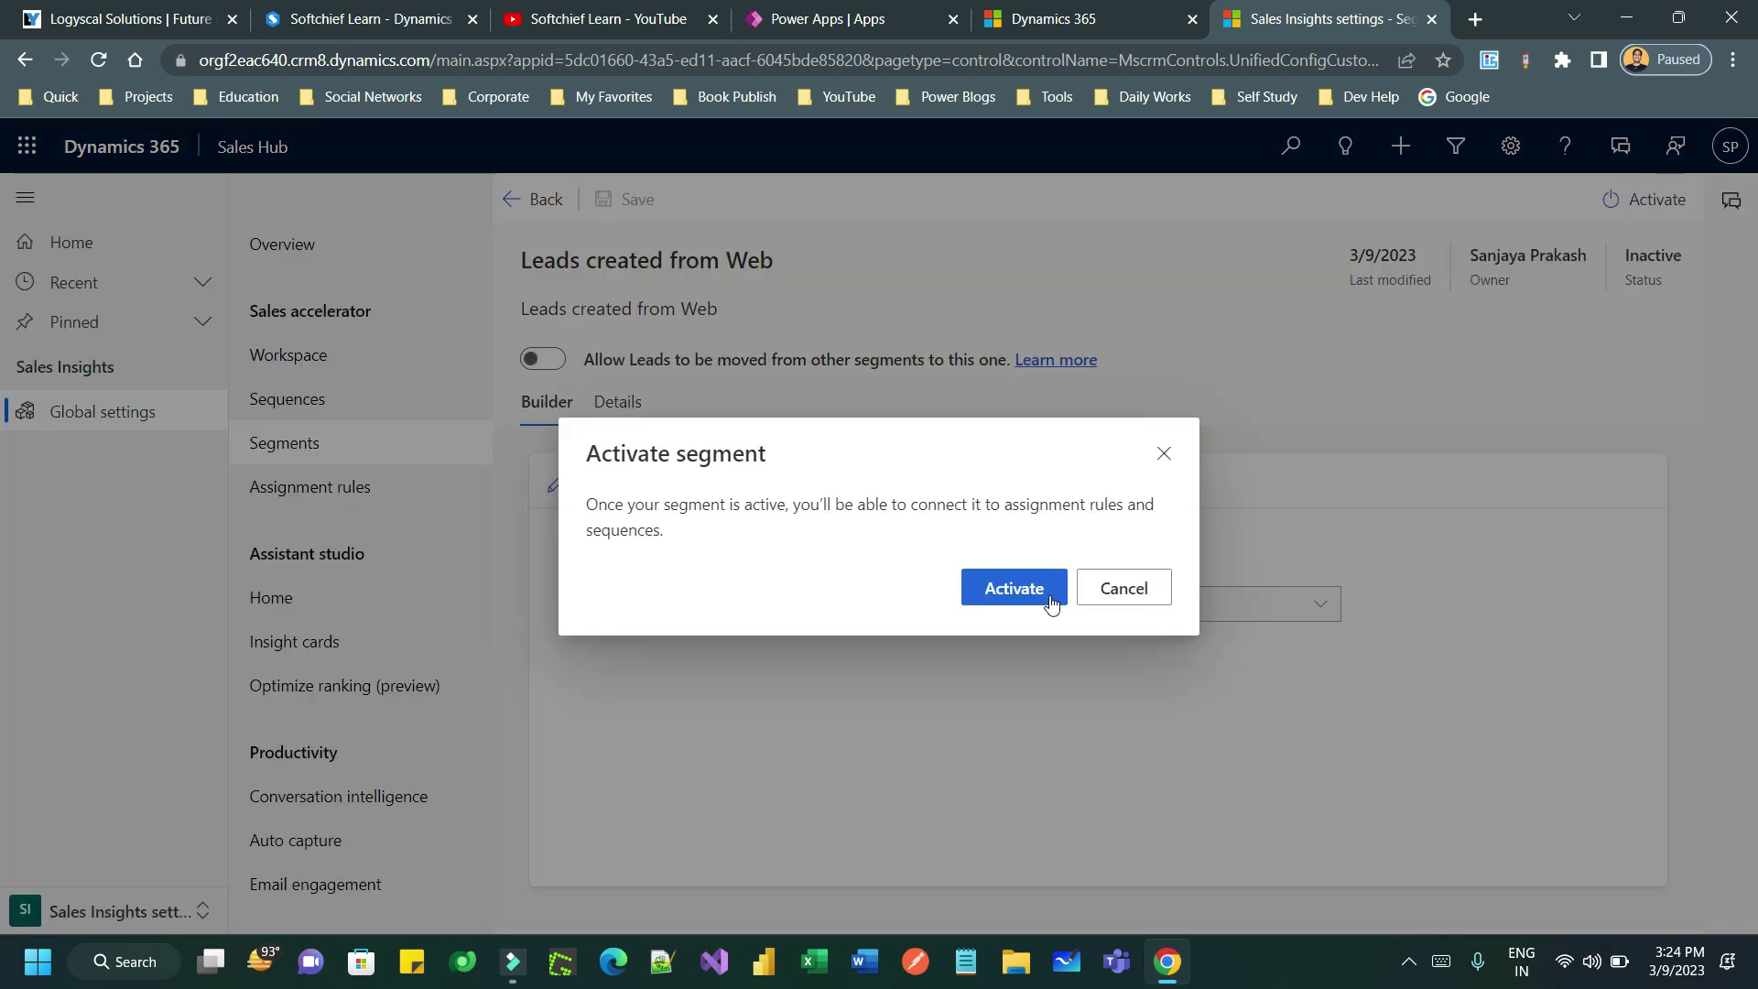
left_click(1015, 590)
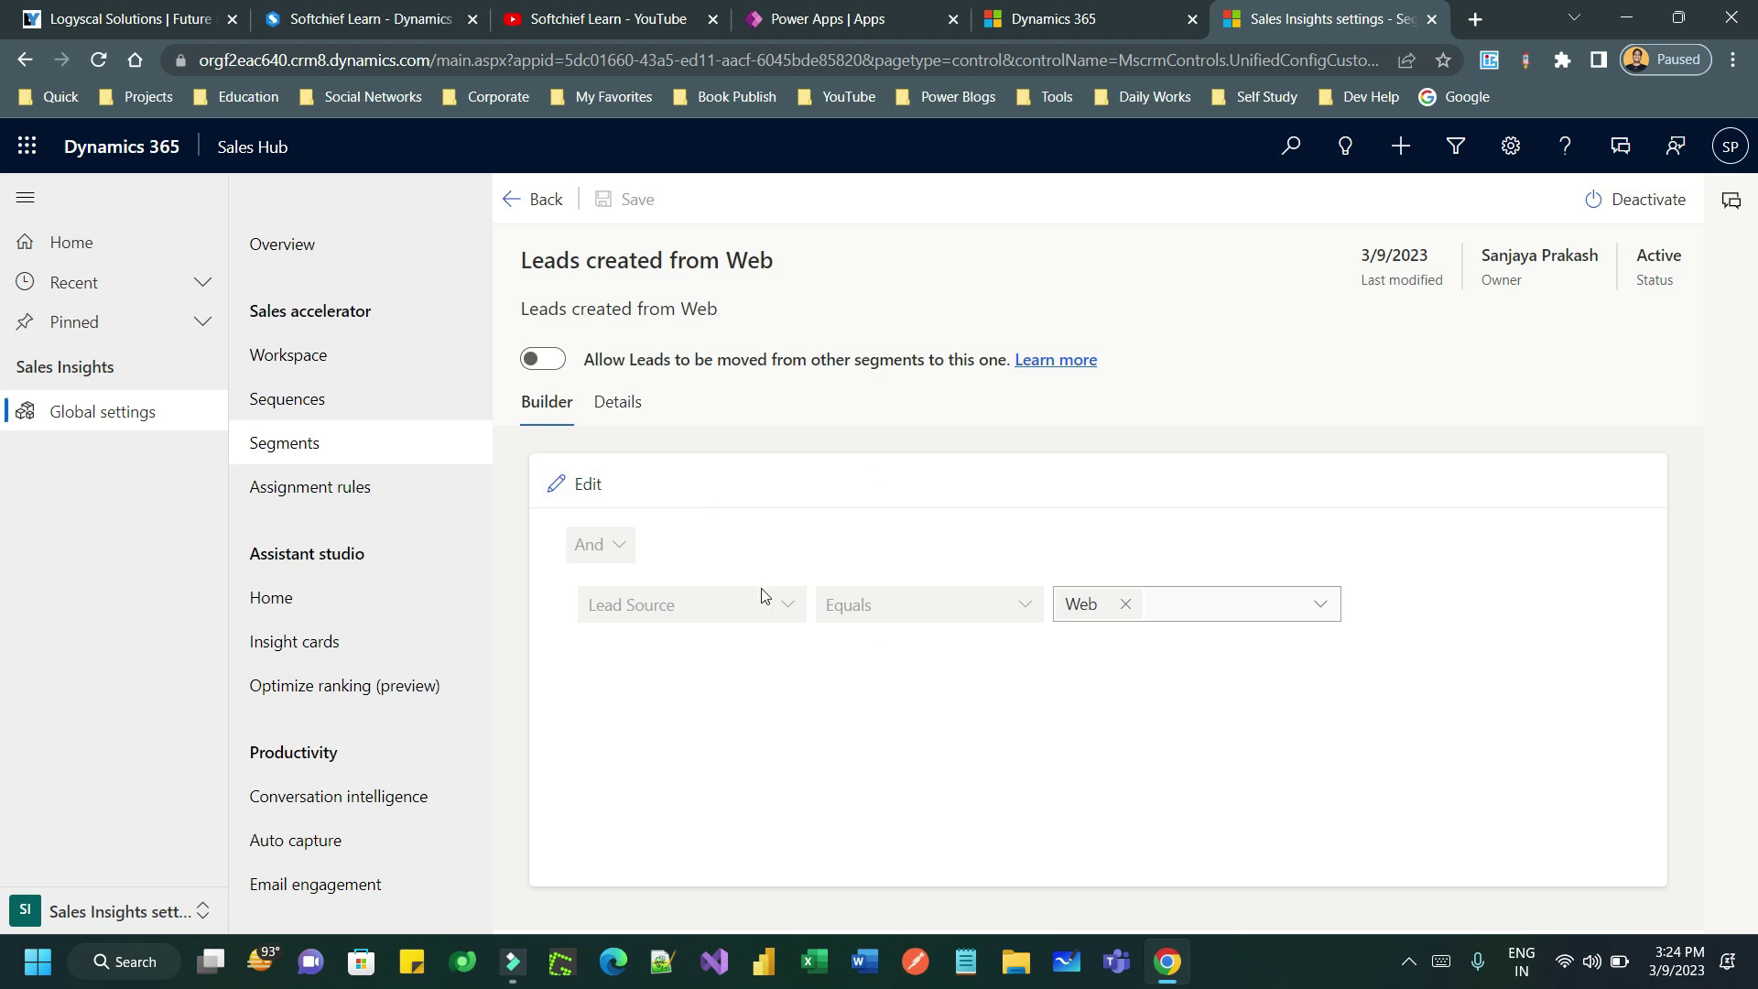
left_click(350, 449)
left_click(517, 199)
- Open the Assignment rules Team settings, which list sellers with capacity 100
left_click(352, 451)
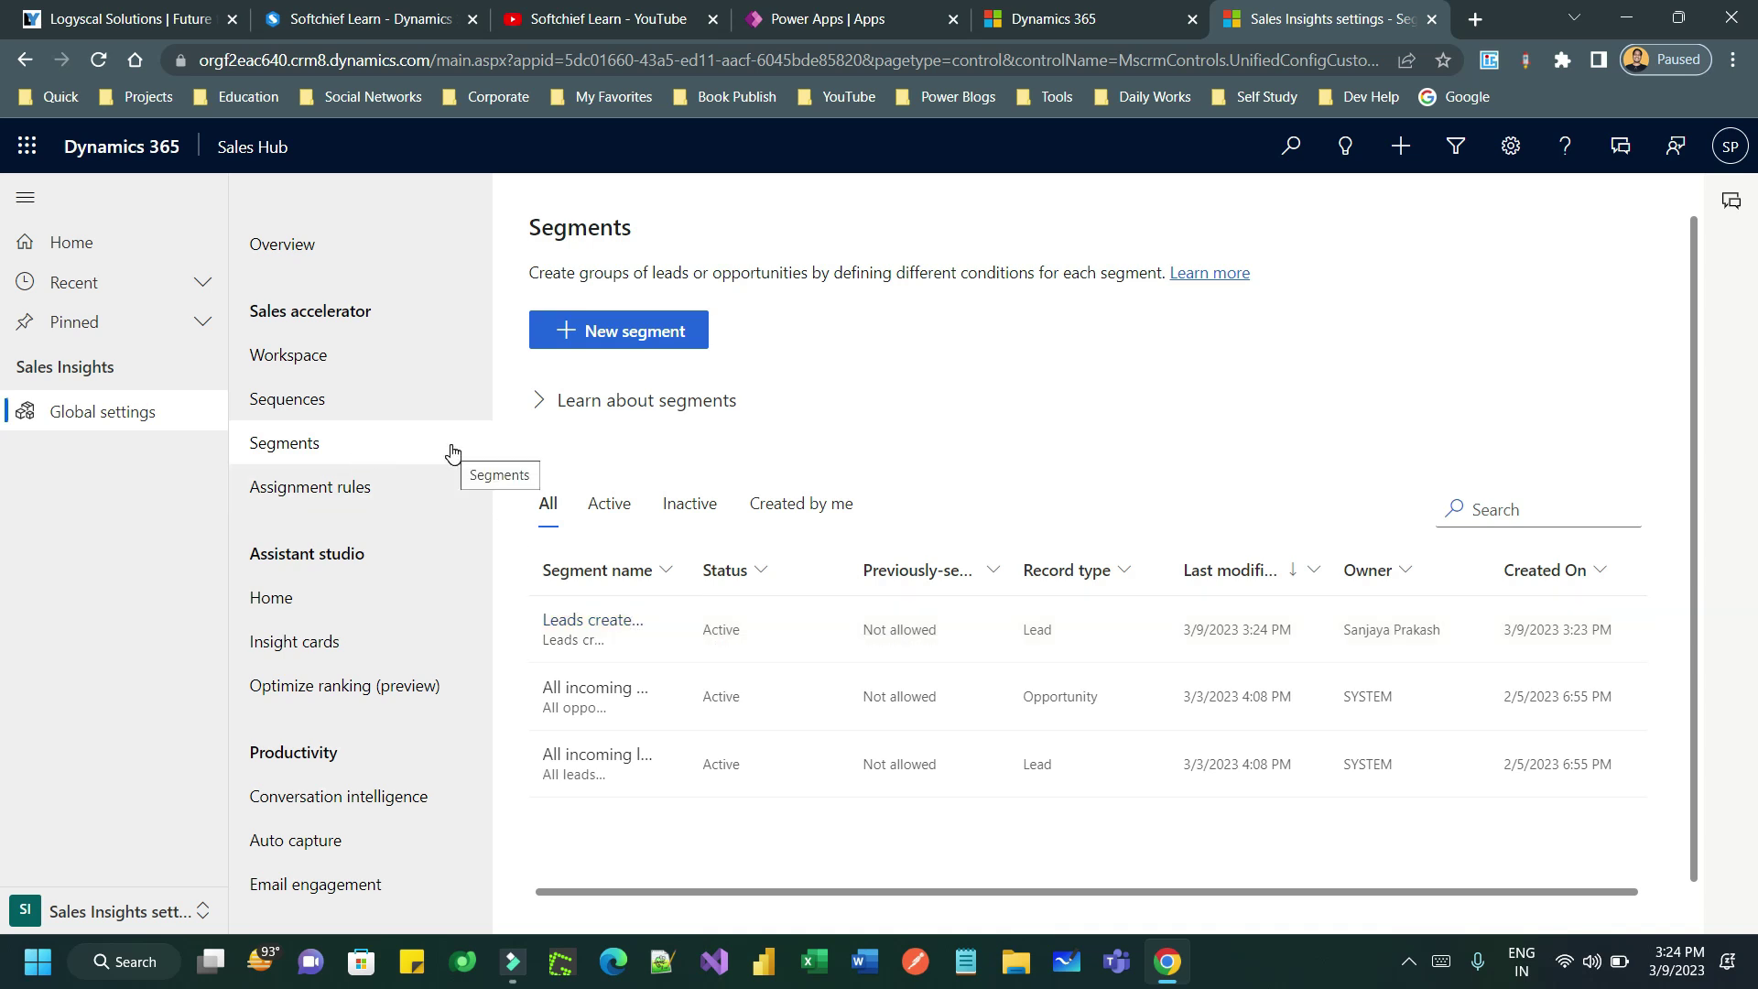
left_click(351, 503)
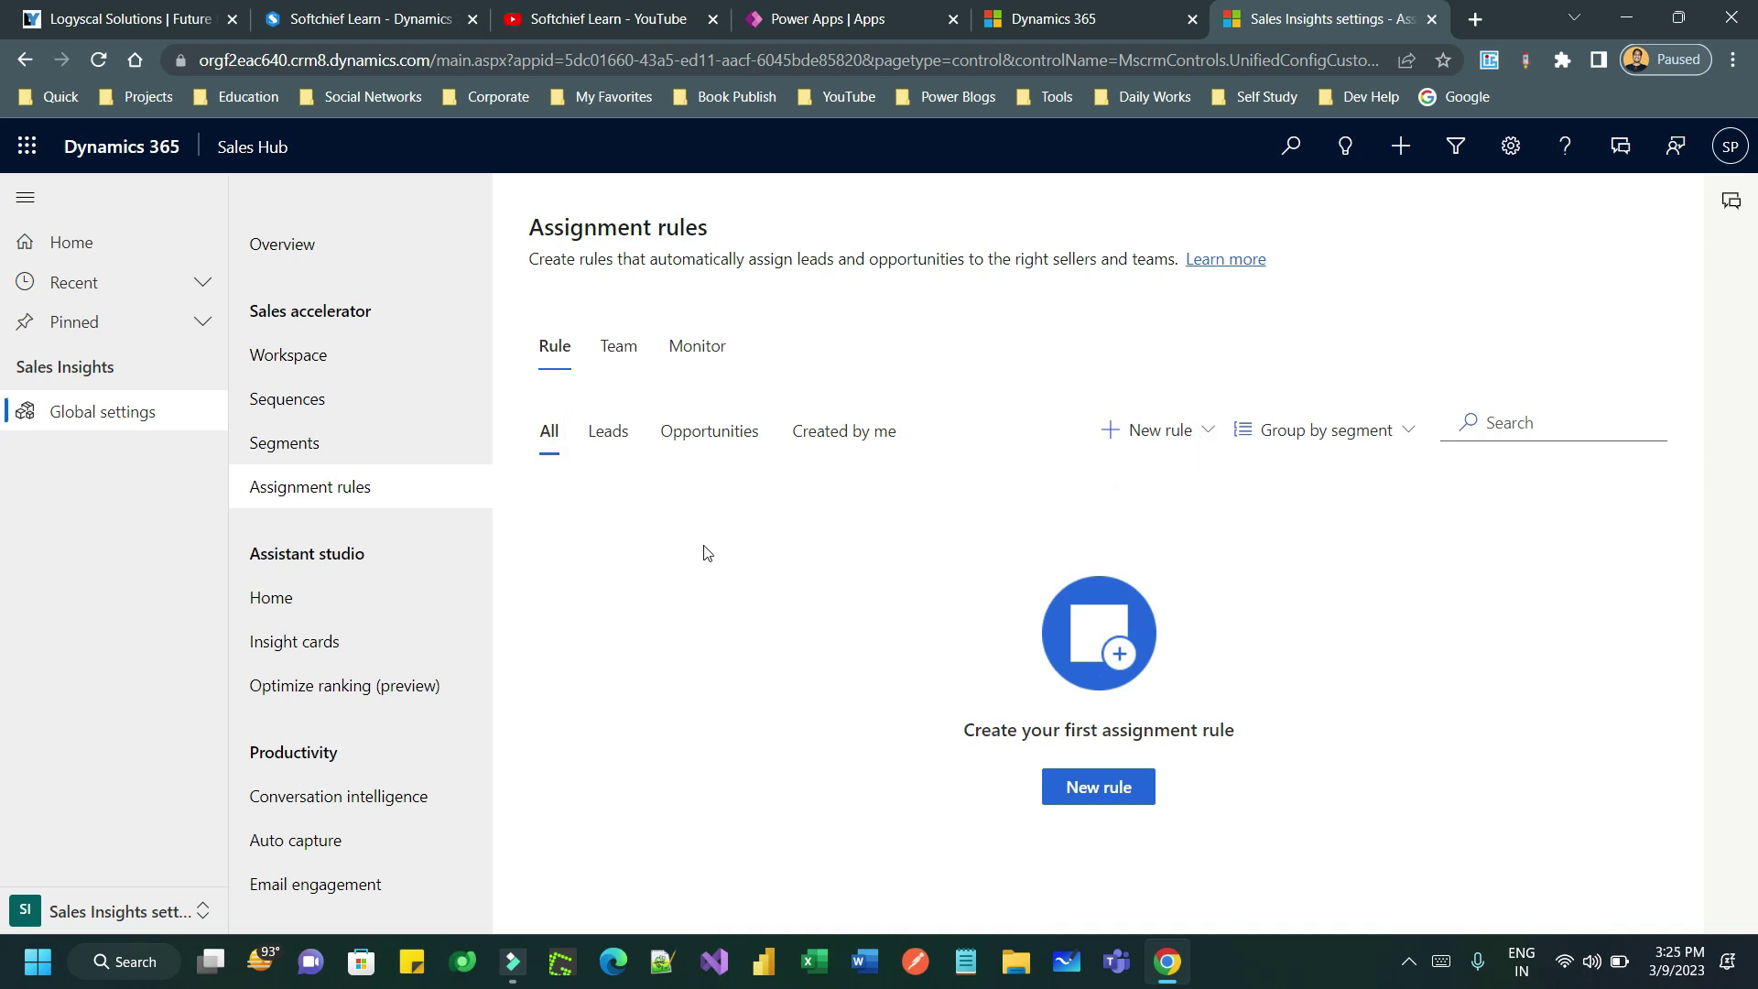
left_click(619, 346)
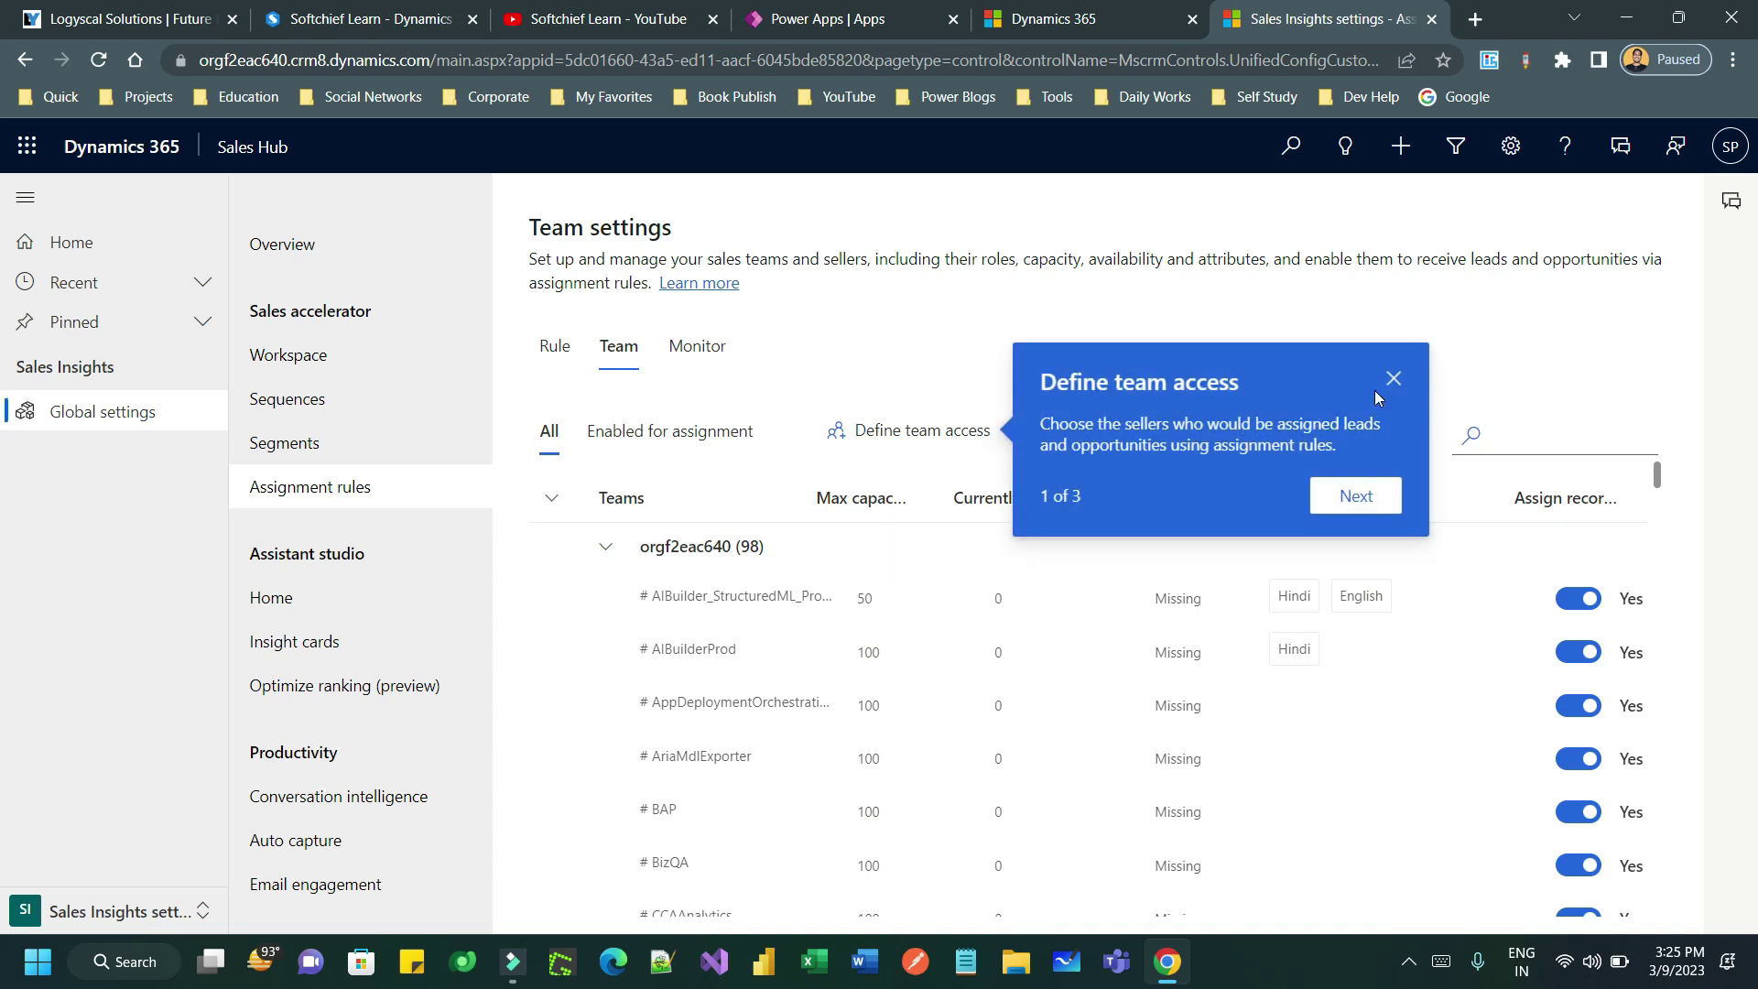
- Allow auto-assignment team access for All security roles, not specific ones, and save it
left_click(1392, 379)
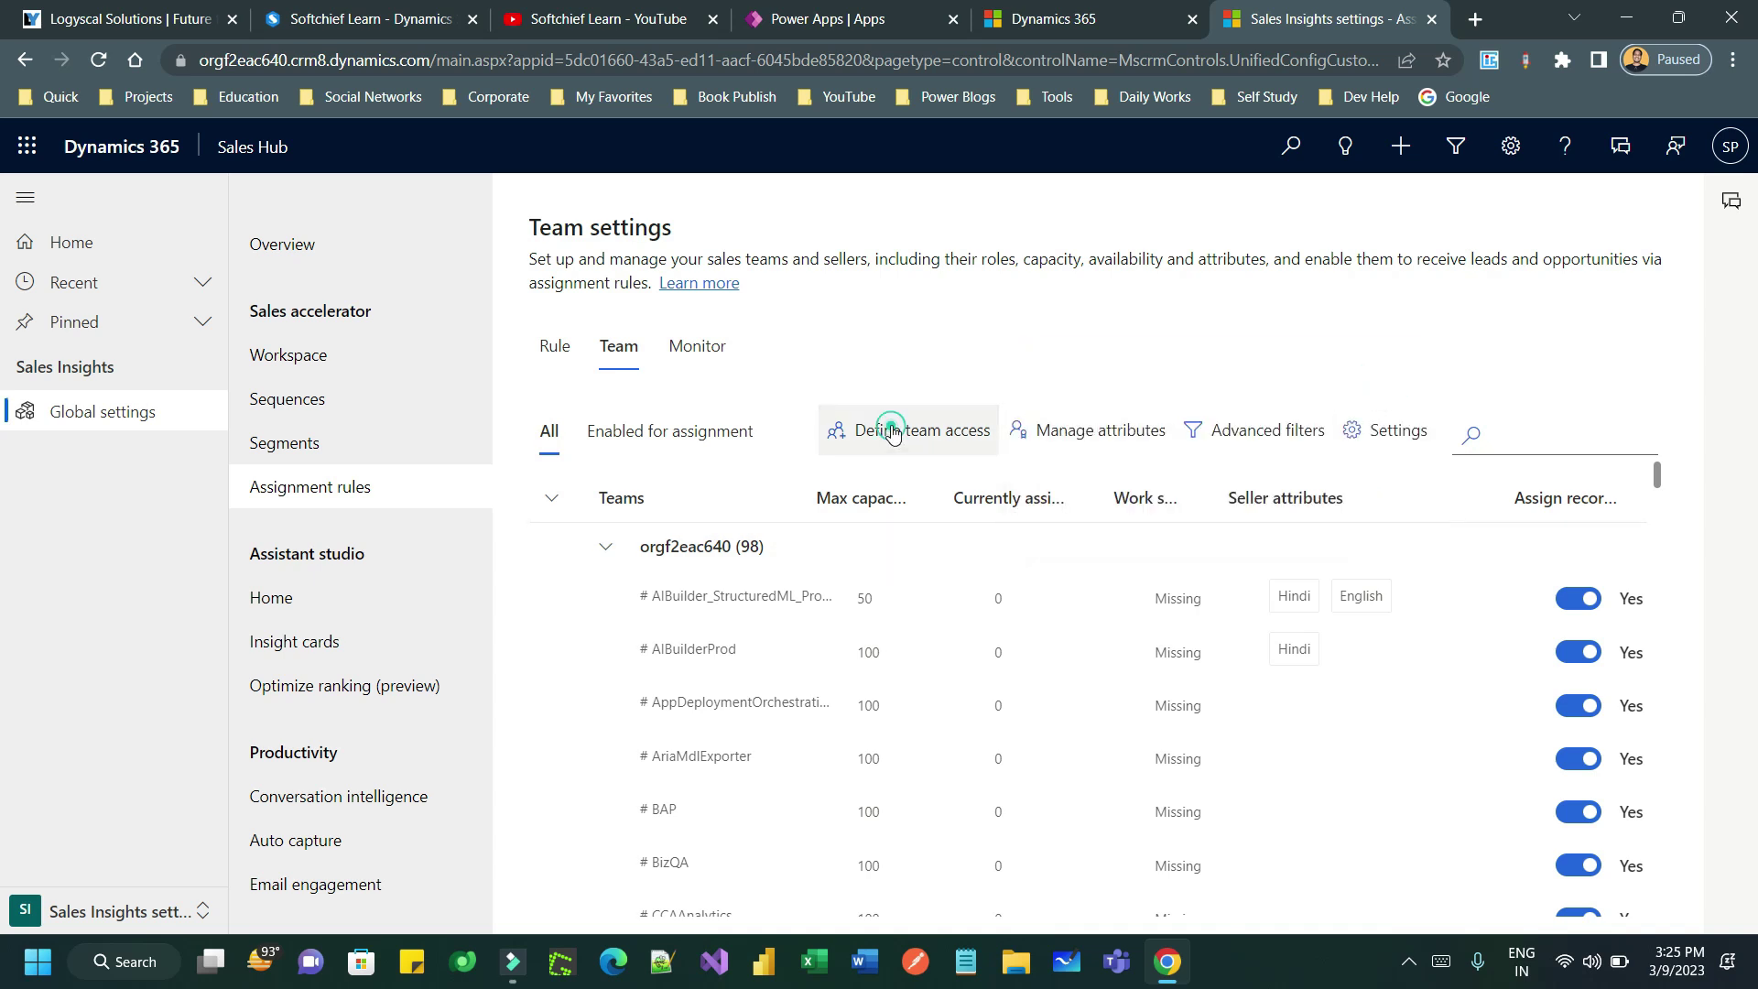
left_click(893, 431)
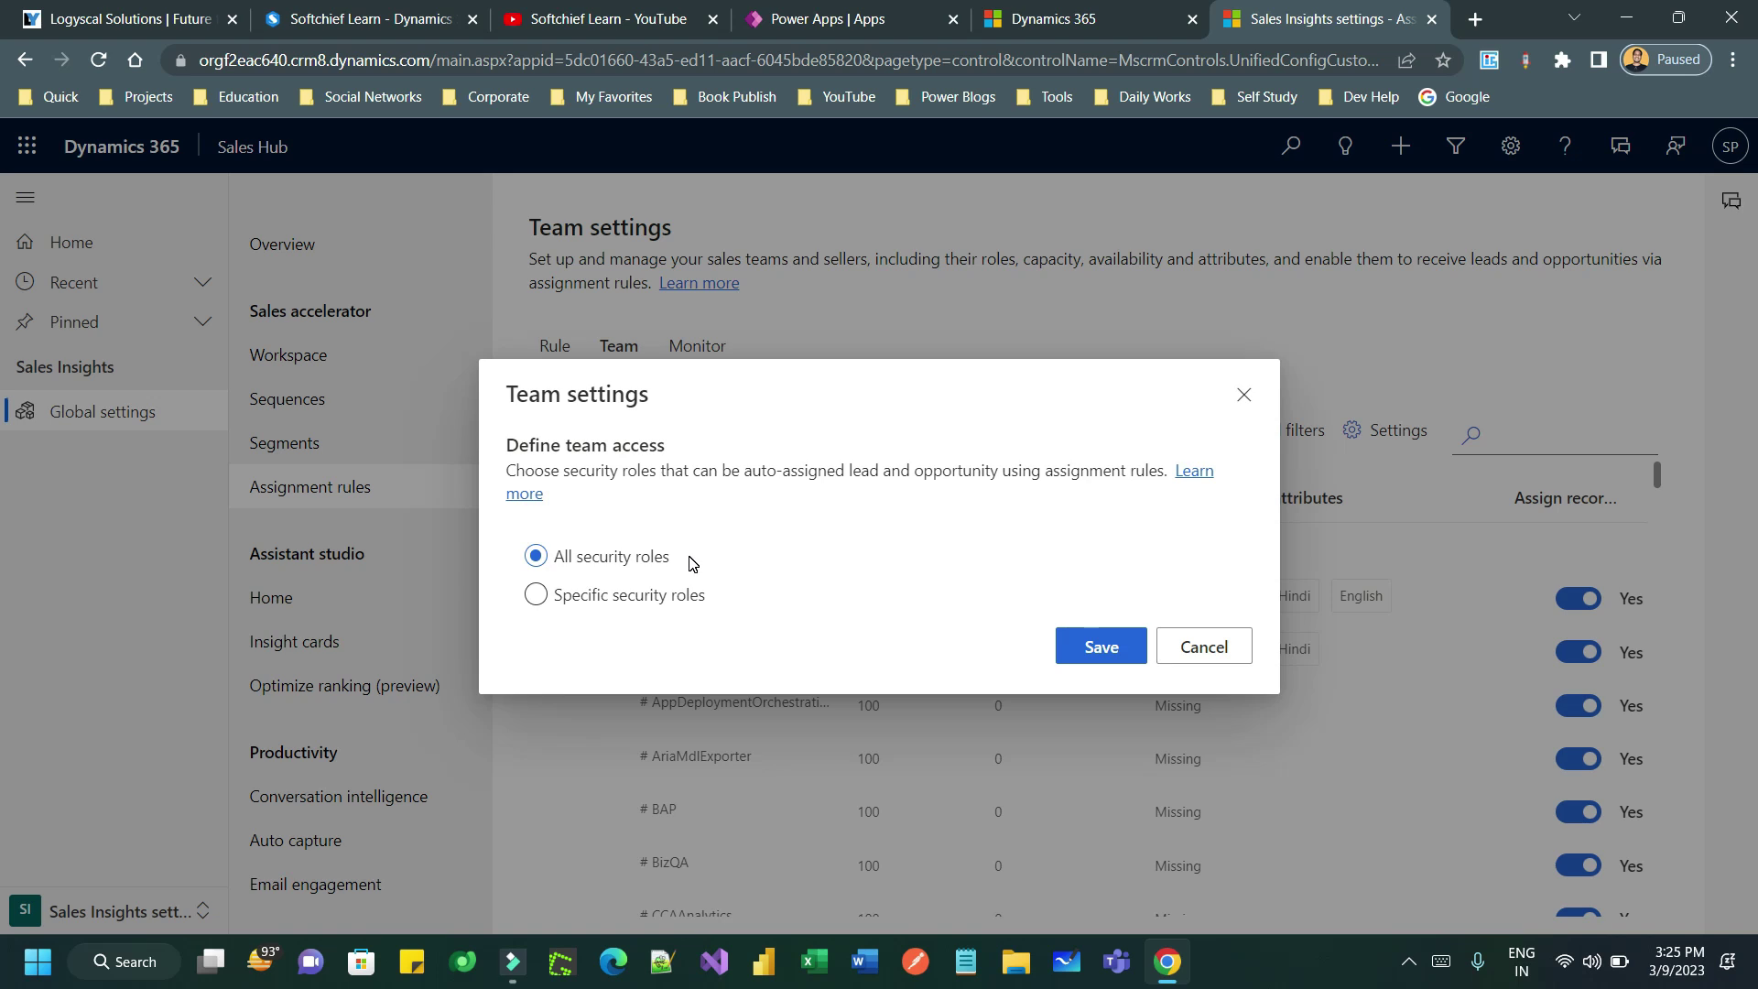
left_click(603, 595)
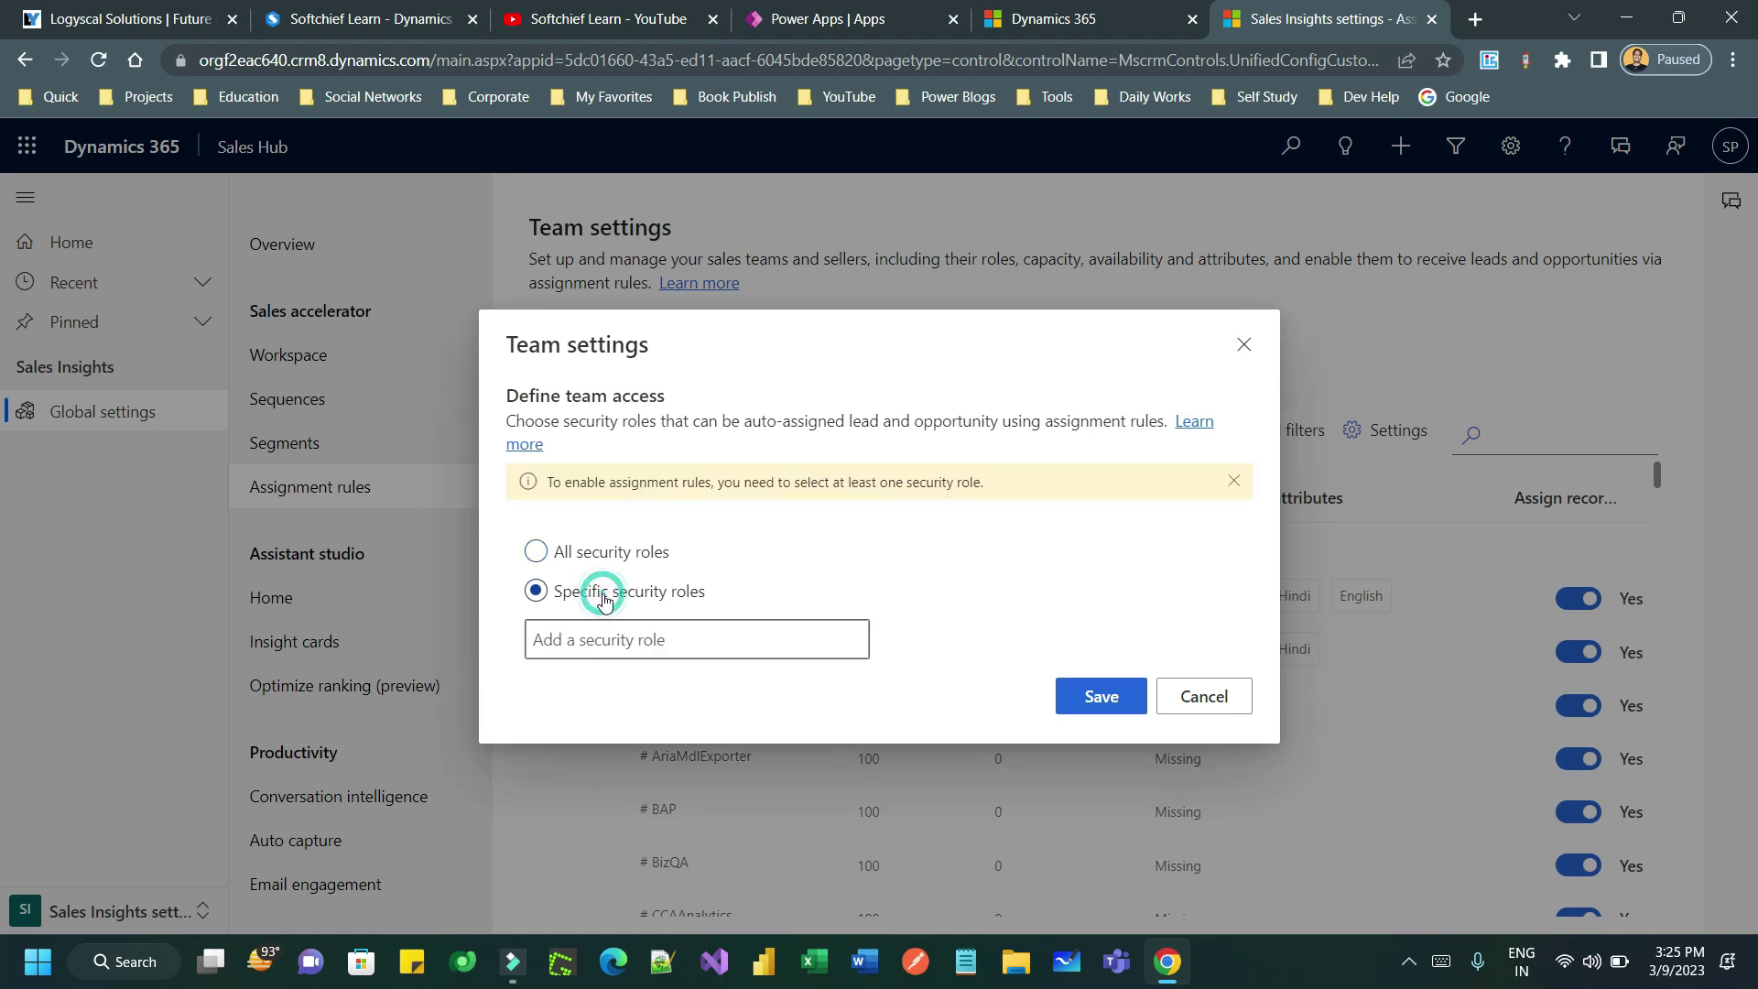
left_click(628, 638)
type("Sal")
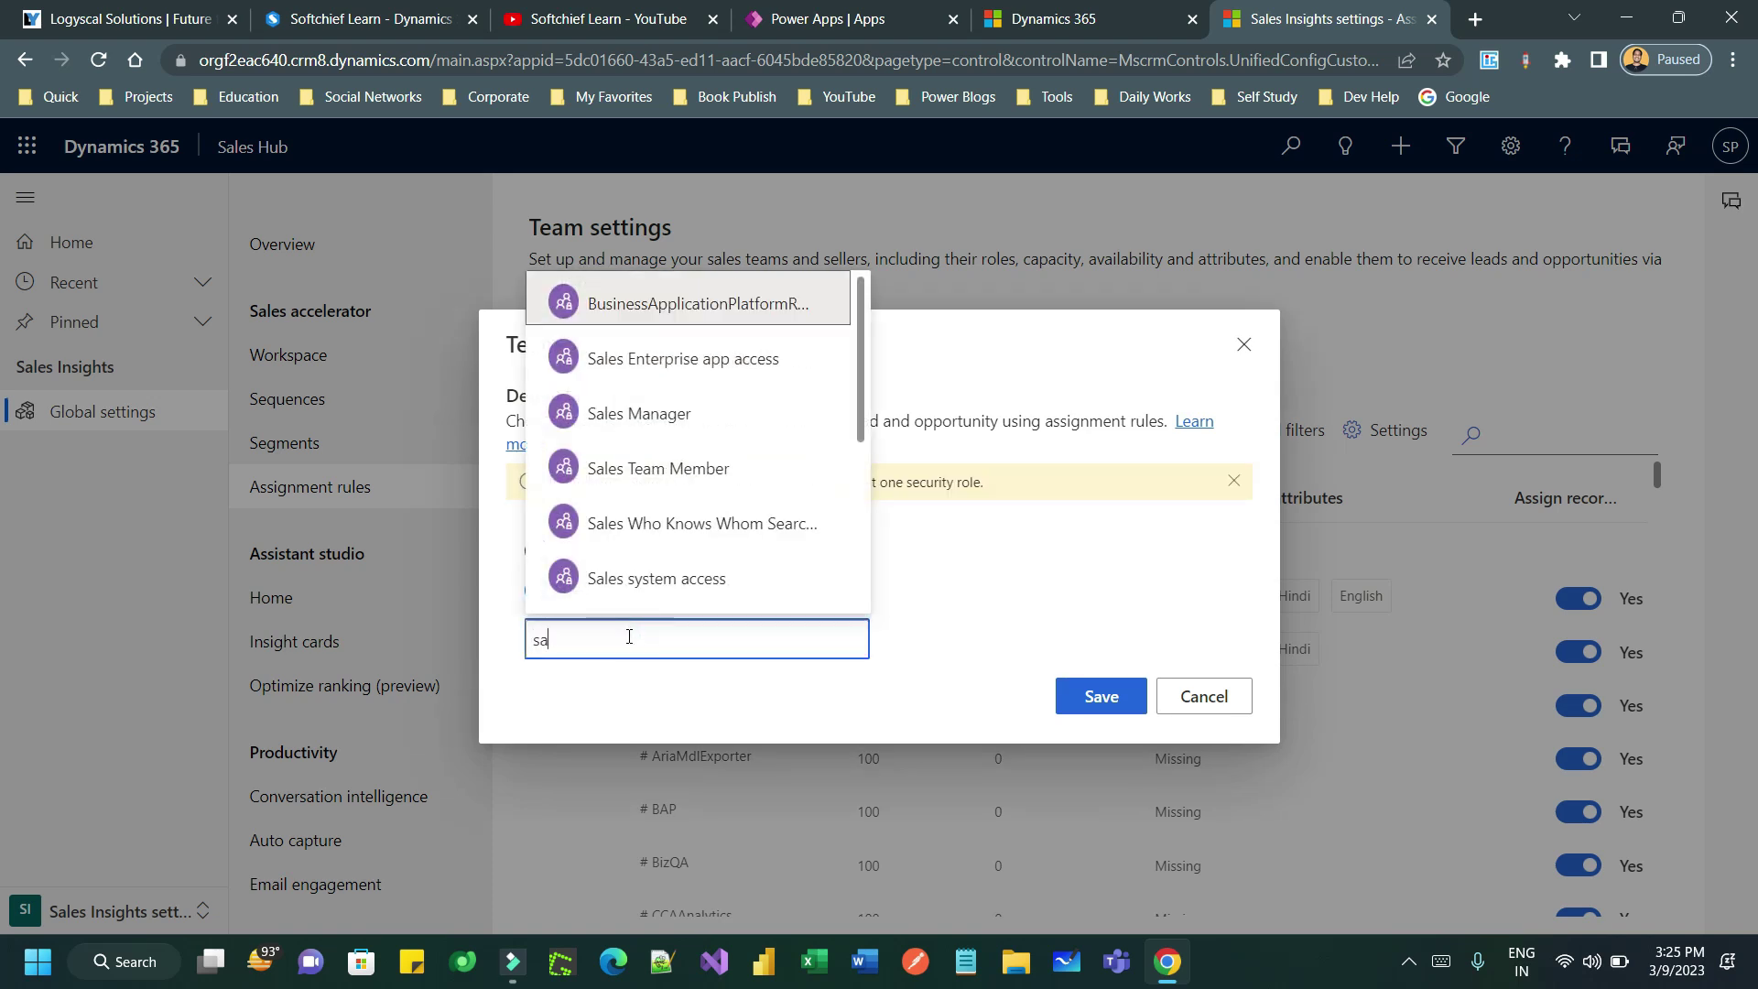
left_click_drag(859, 443, 864, 502)
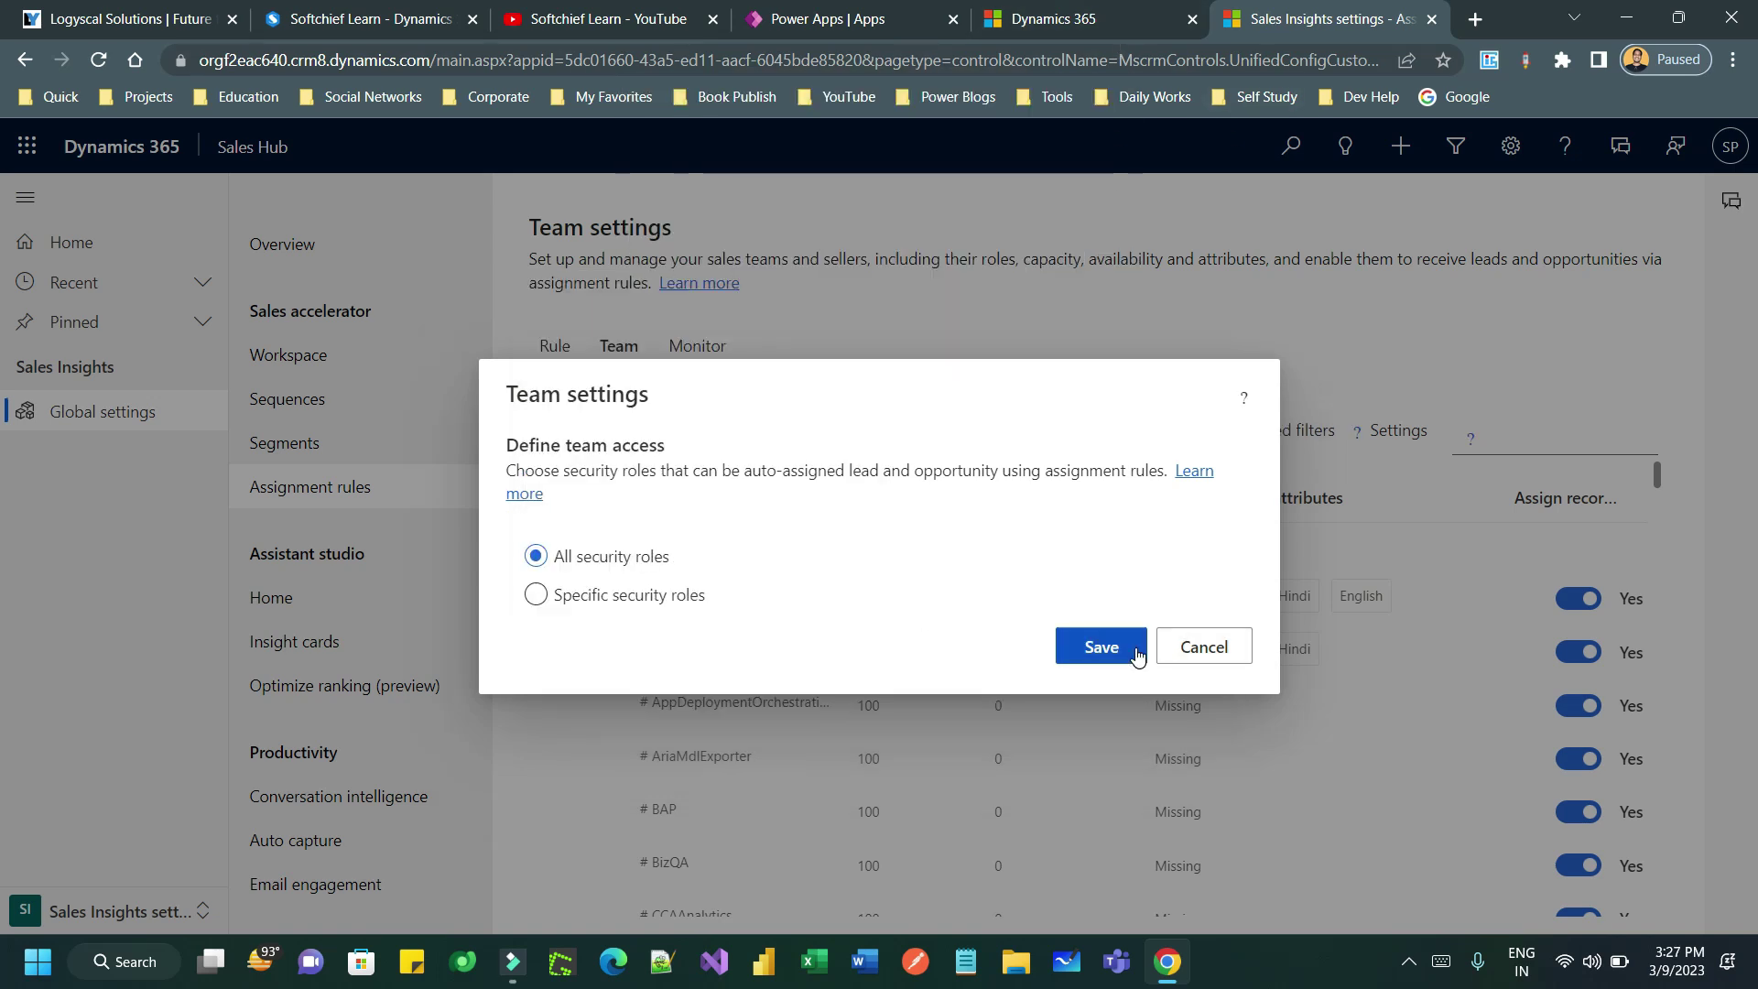
left_click(1133, 650)
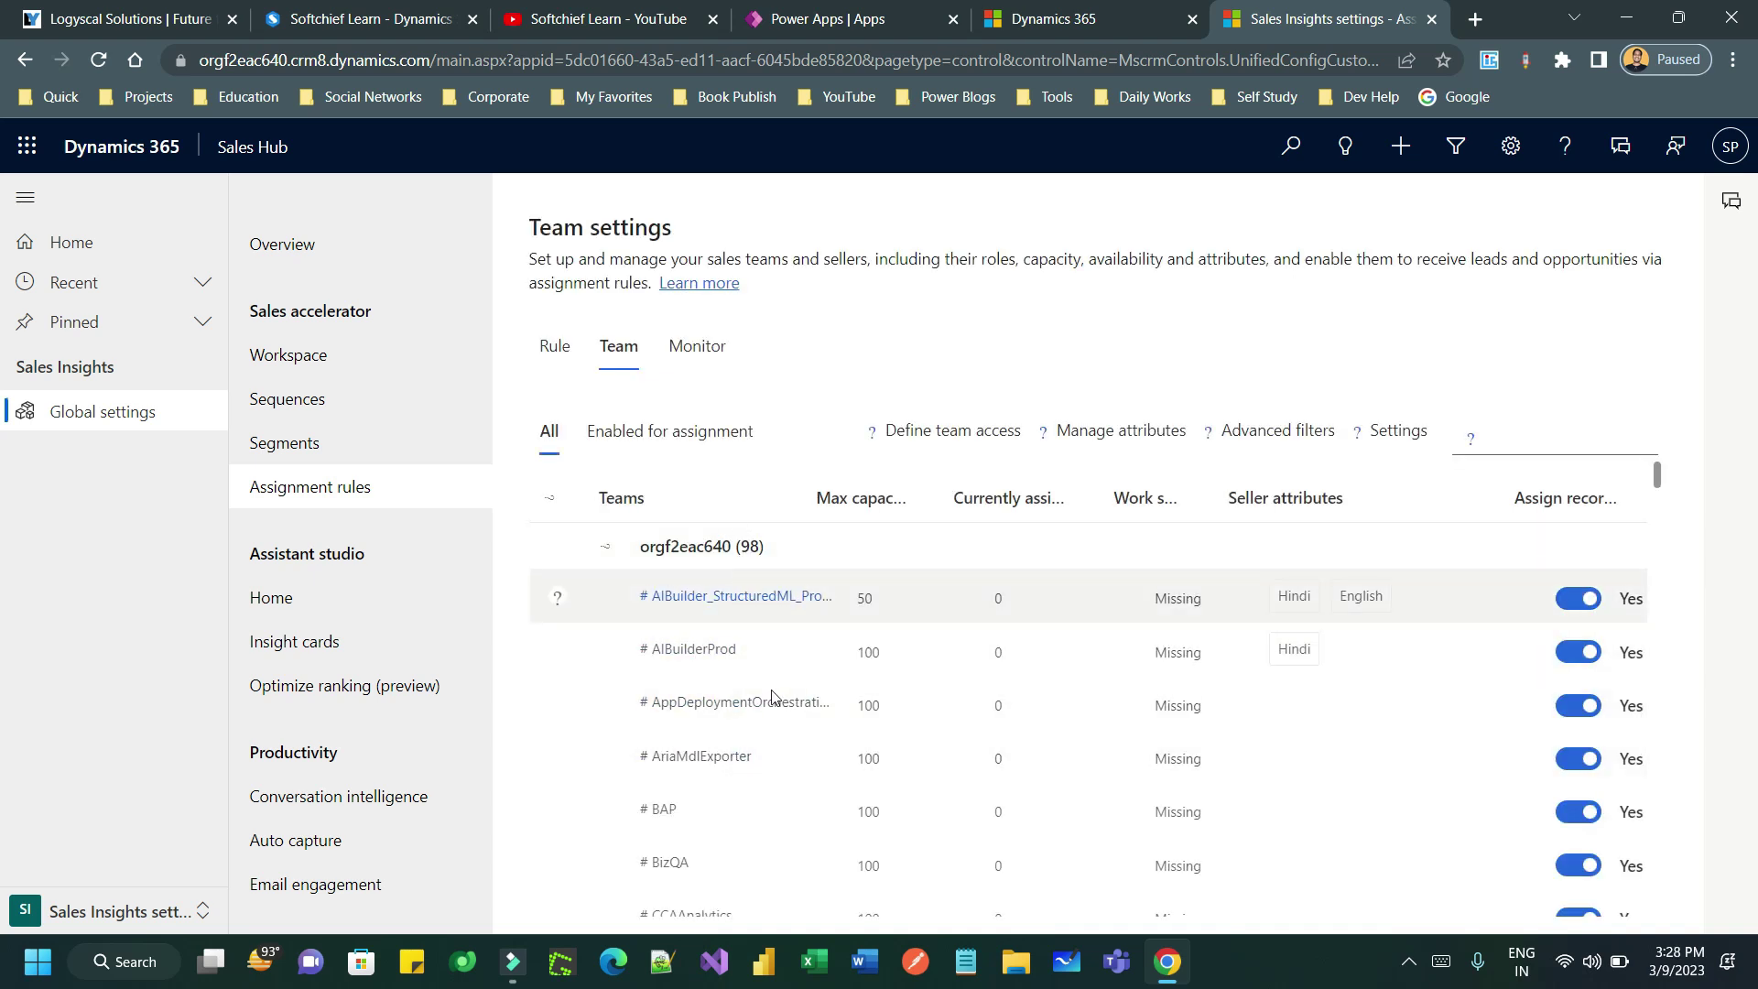
- Scroll through the Teams grid and open Manage attributes to list the seller attributes
scroll(833, 586, "down", 10)
scroll(830, 596, "down", 10)
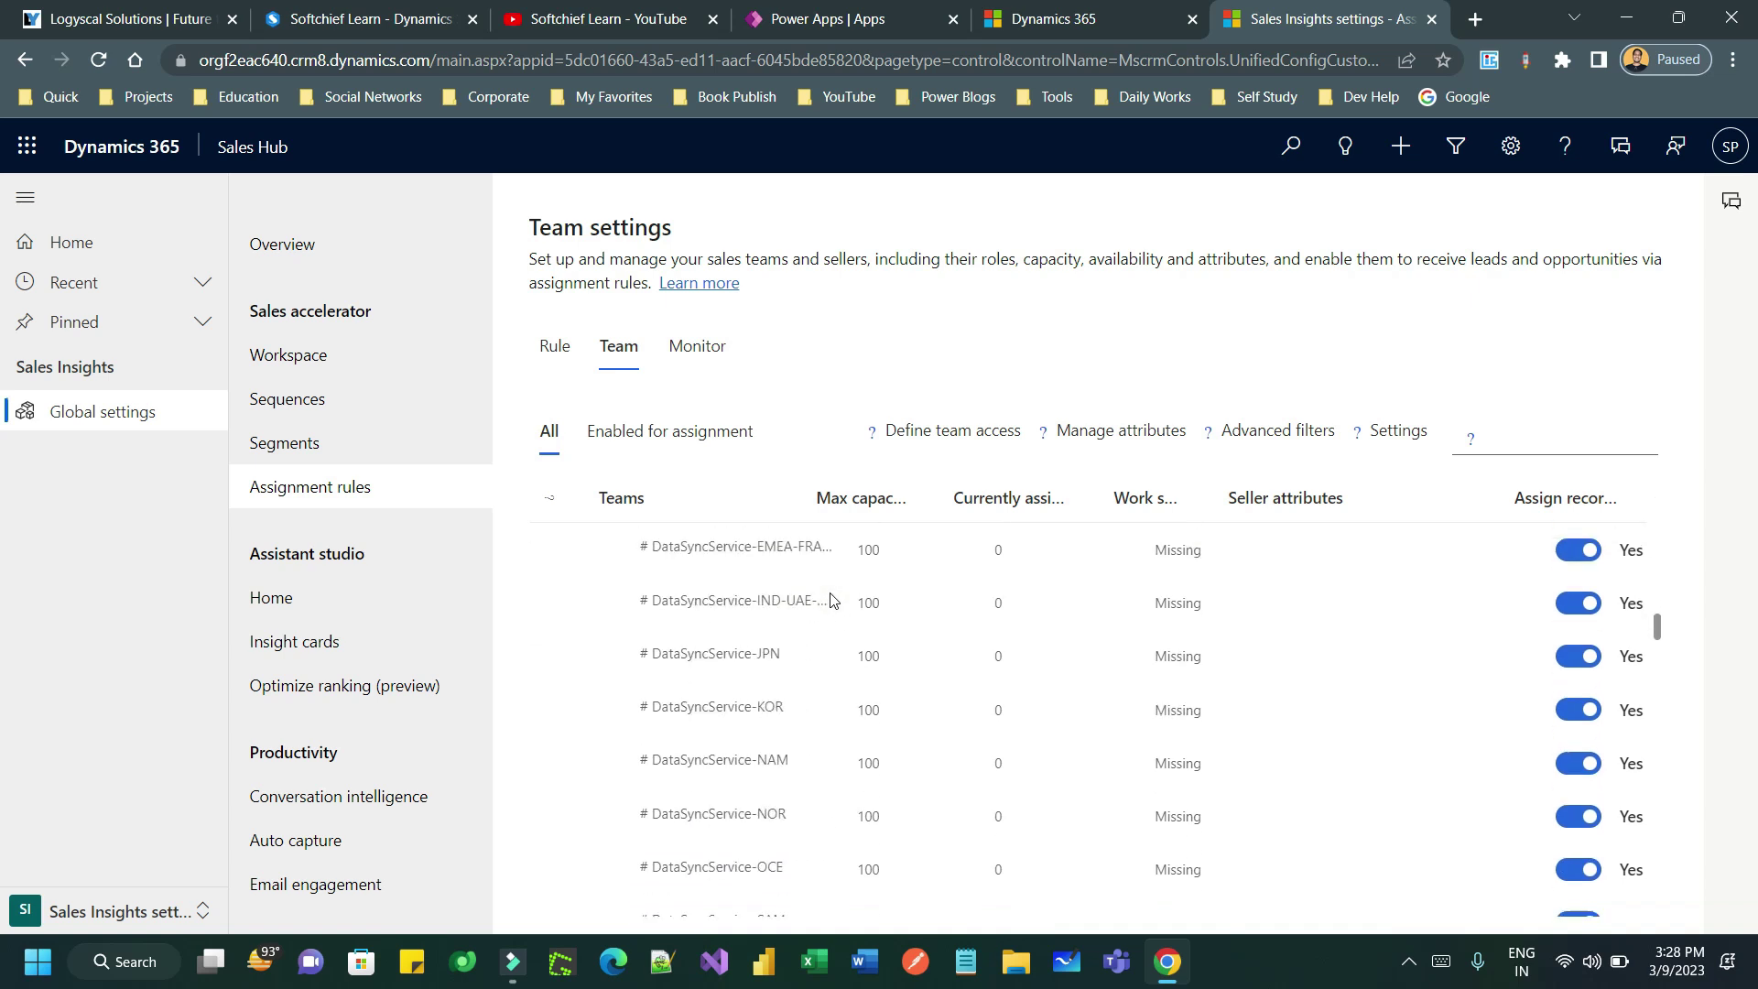
scroll(831, 618, "up", 20)
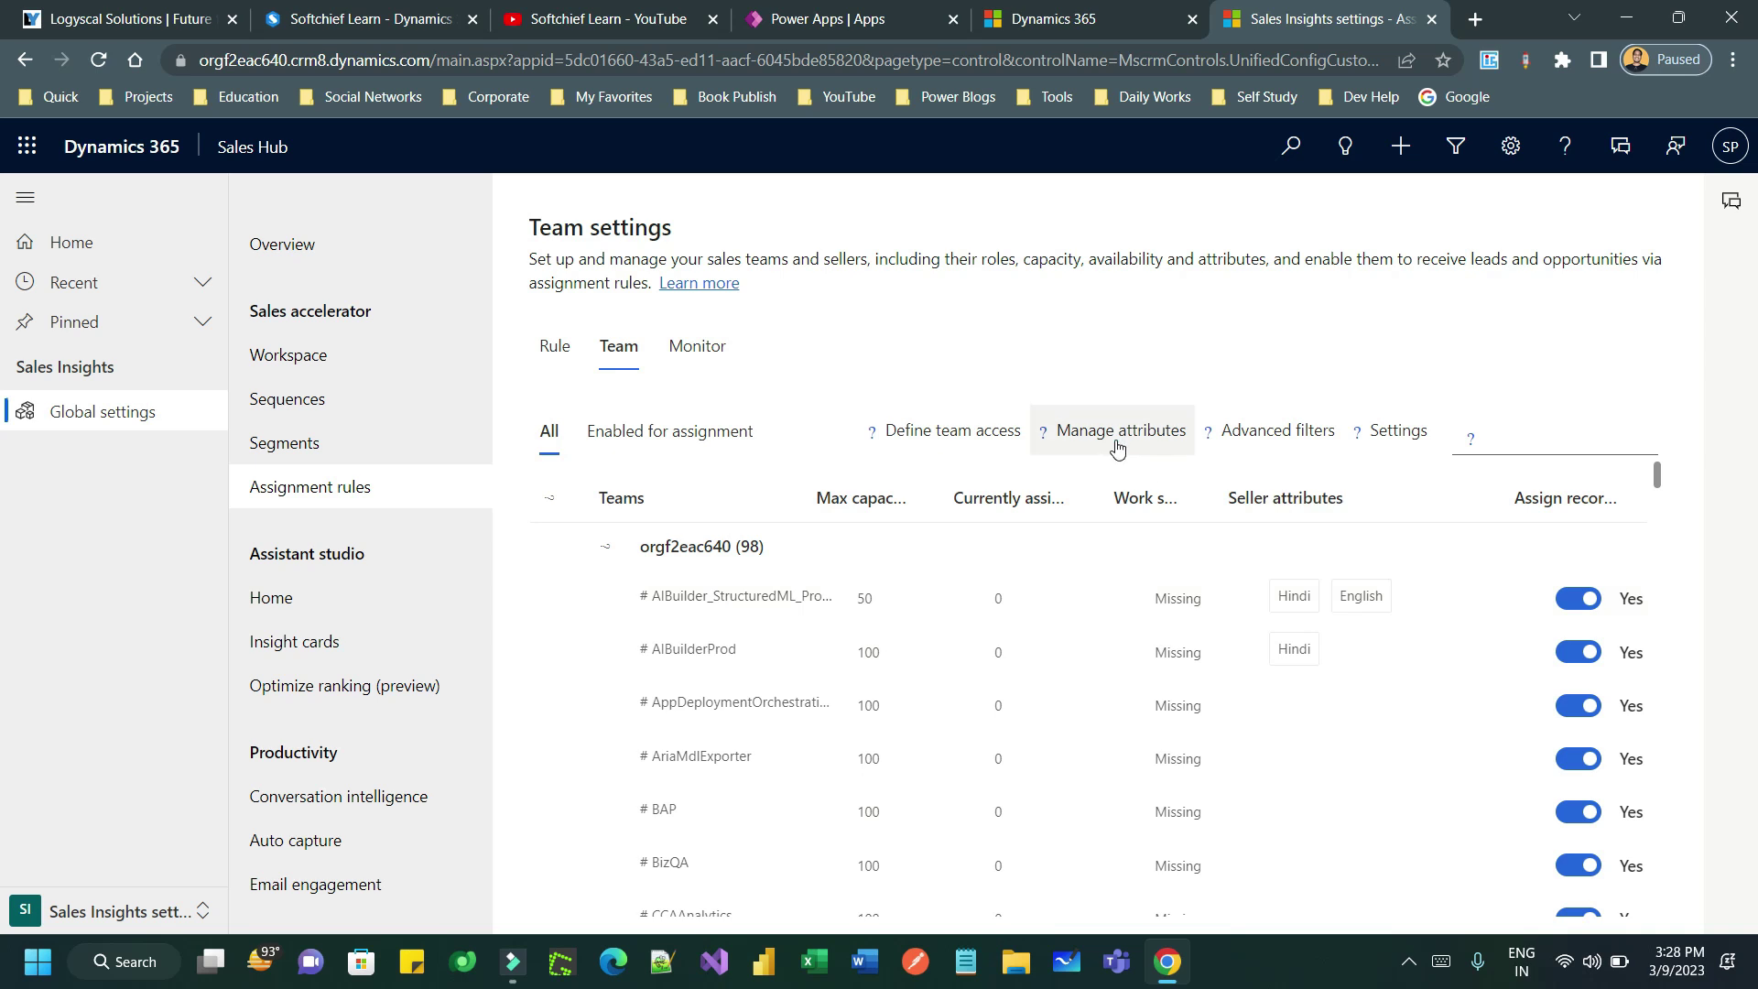
left_click(1116, 447)
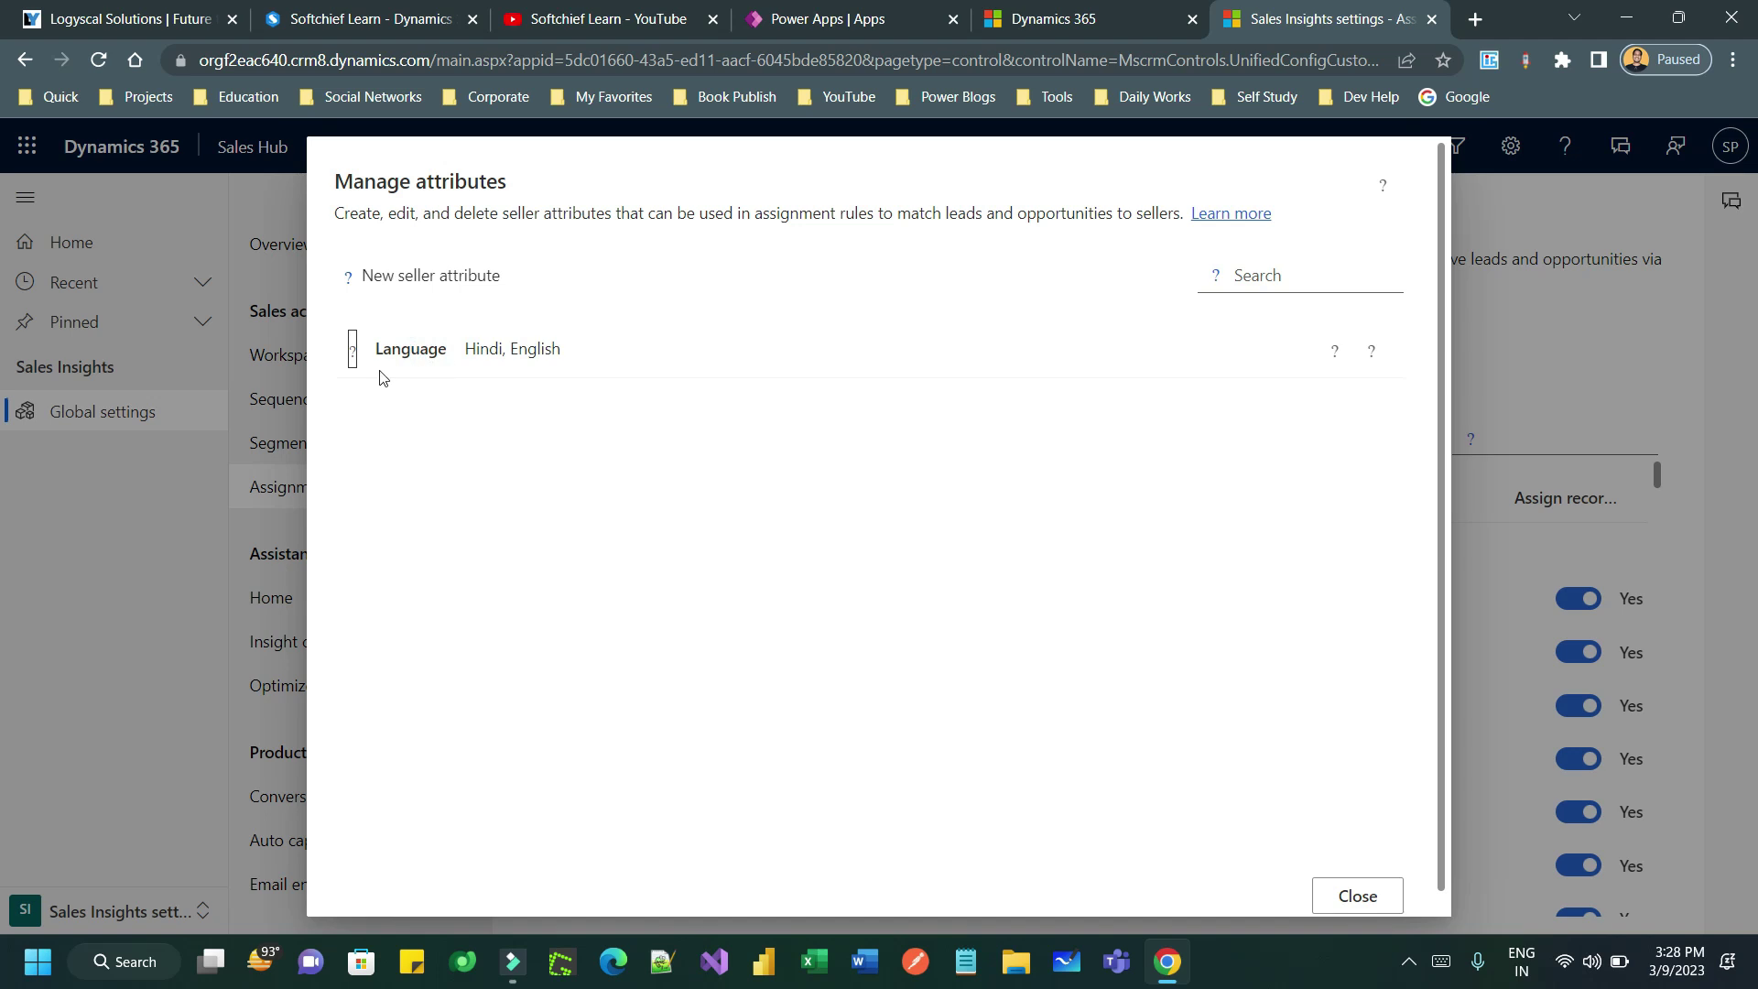
- Expand the Language attribute to review its Hindi and English values
left_click(430, 372)
left_click(383, 409)
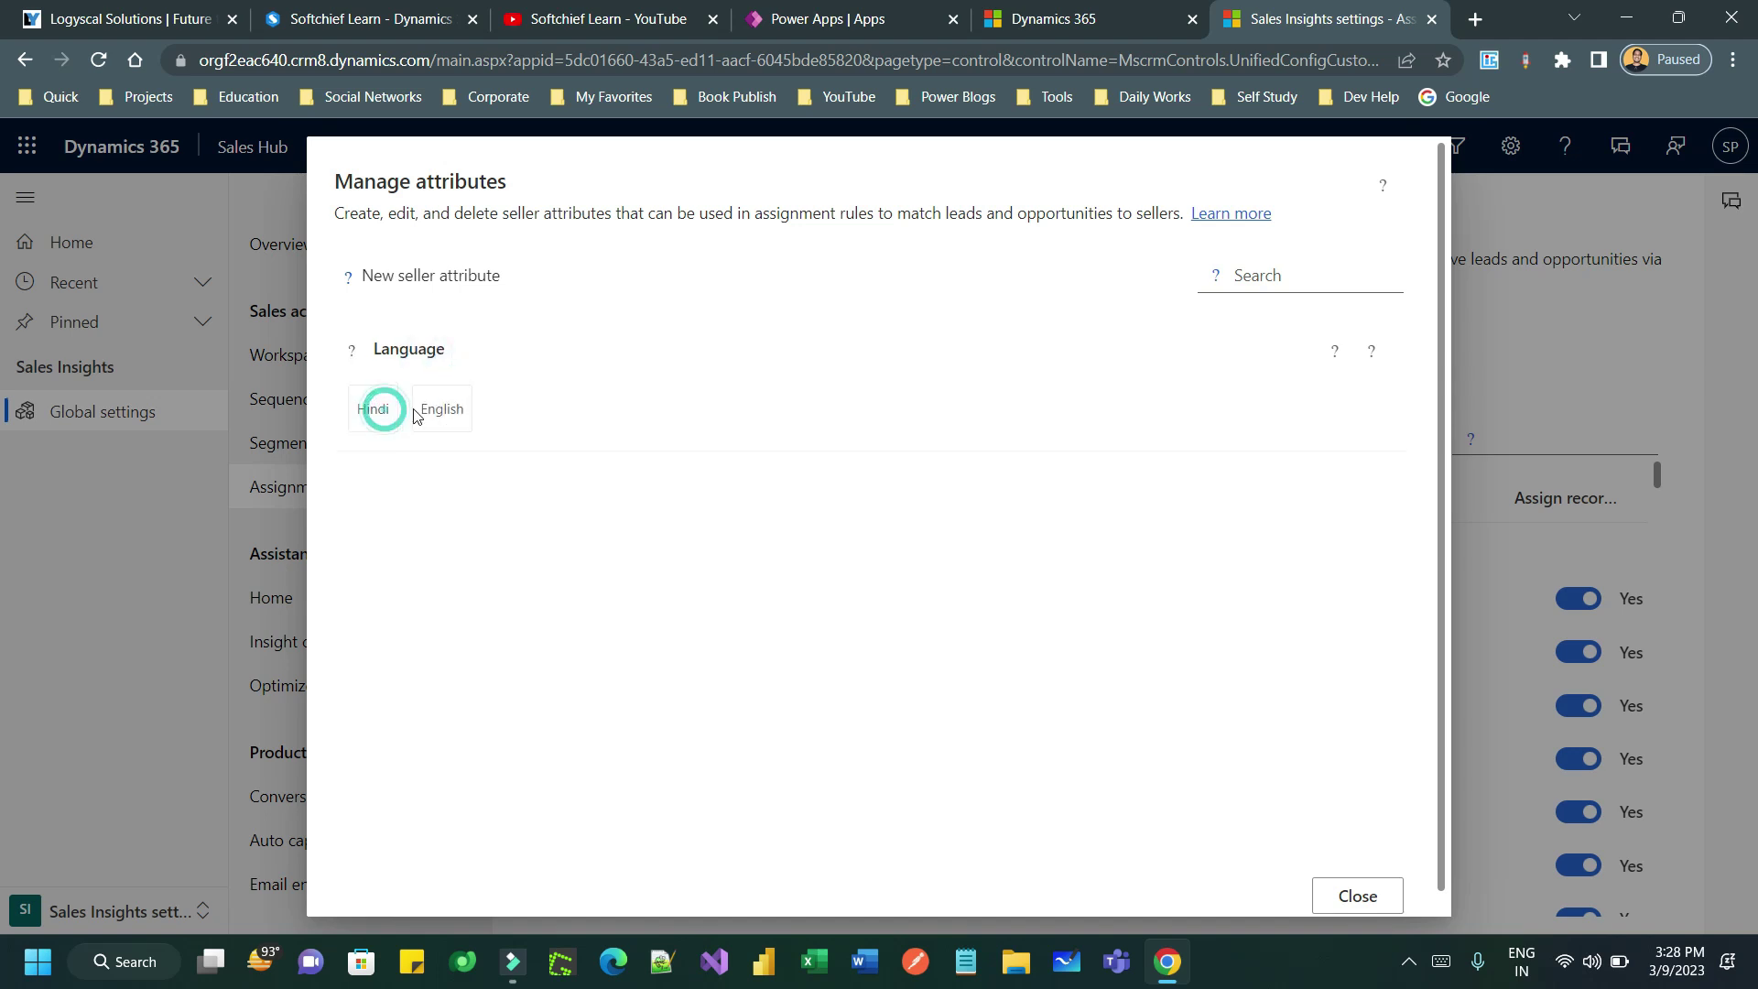
left_click(441, 407)
double_click(371, 405)
double_click(433, 402)
left_click(479, 408)
left_click(509, 497)
- Start a manually defined seller attribute named Technical Skill
left_click(443, 291)
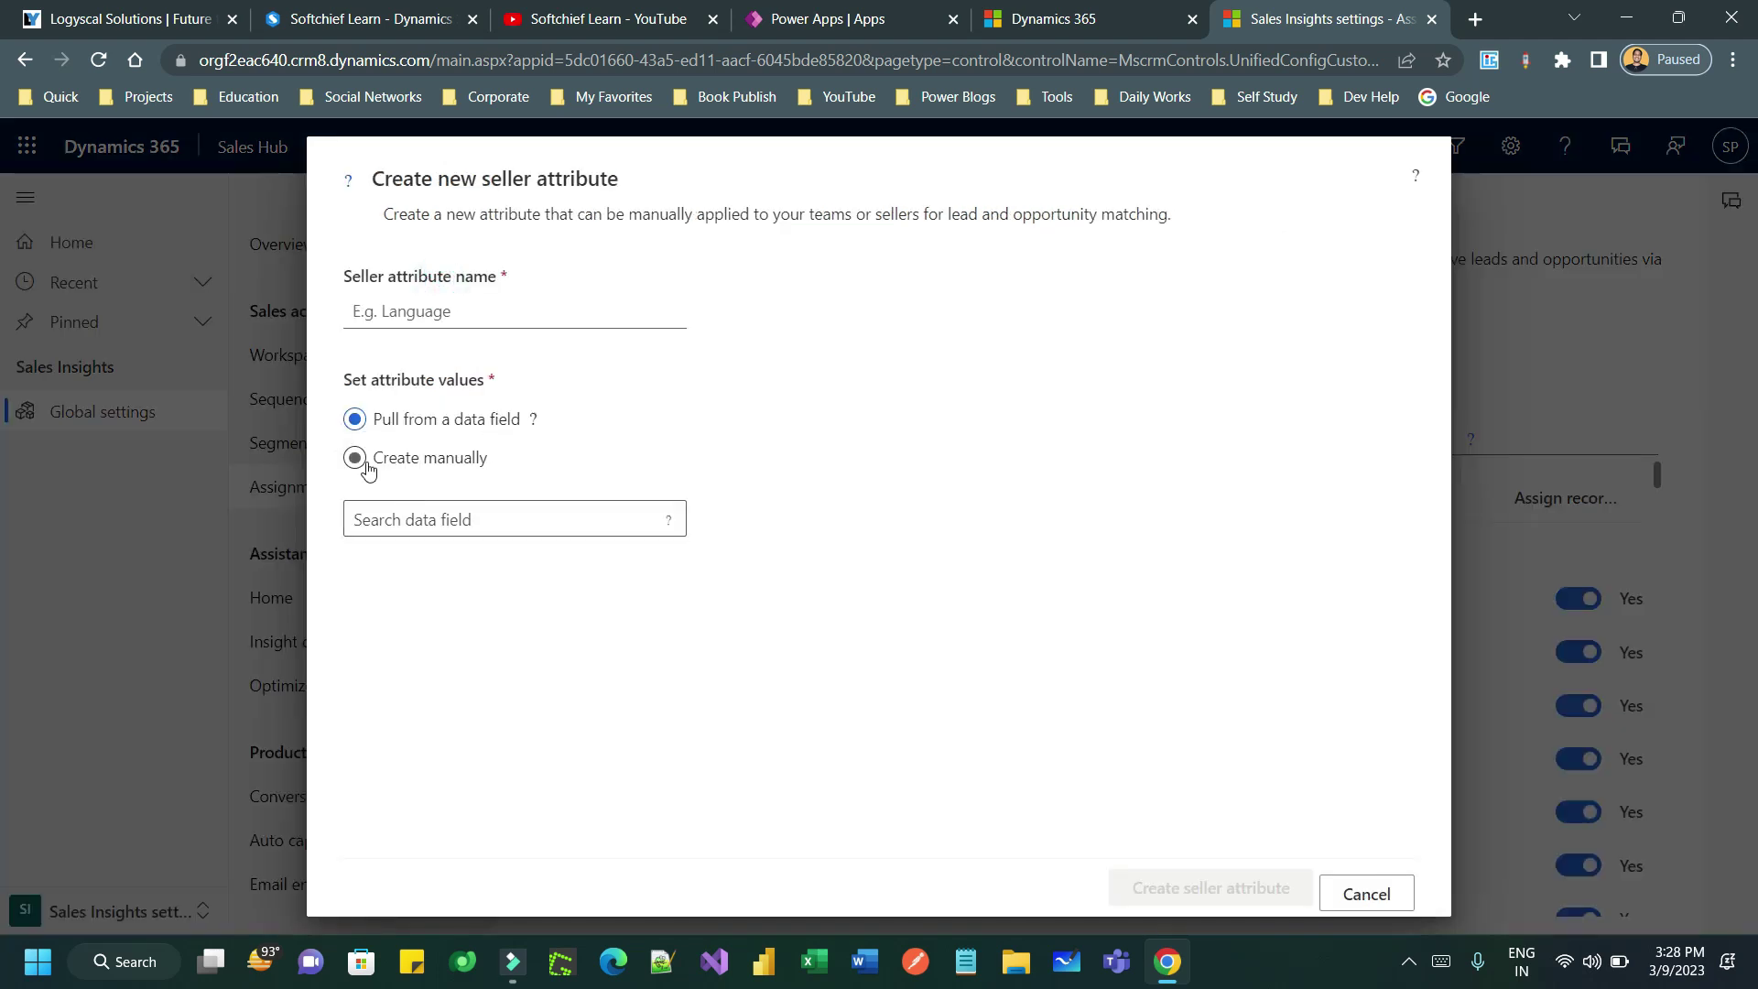
left_click(363, 465)
left_click(468, 520)
left_click(446, 315)
type("Ski")
key("BackSpace")
key("BackSpace")
key("BackSpace")
type("Technical Skill")
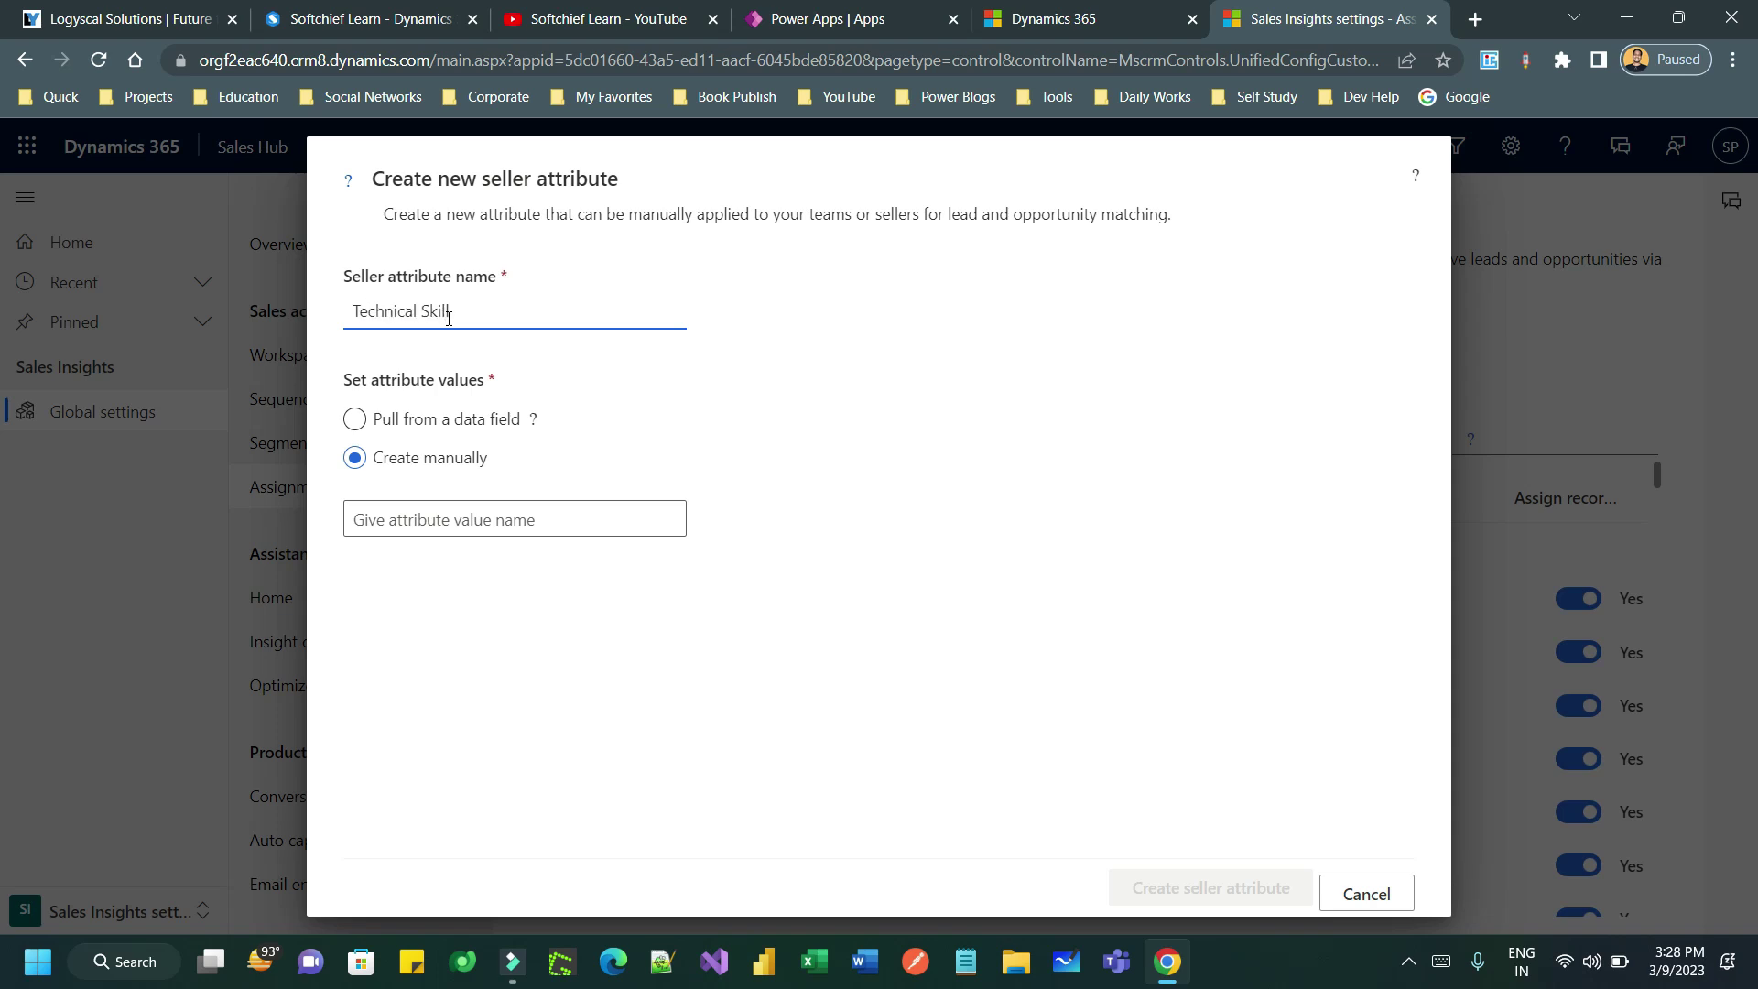
left_click_drag(474, 311, 331, 318)
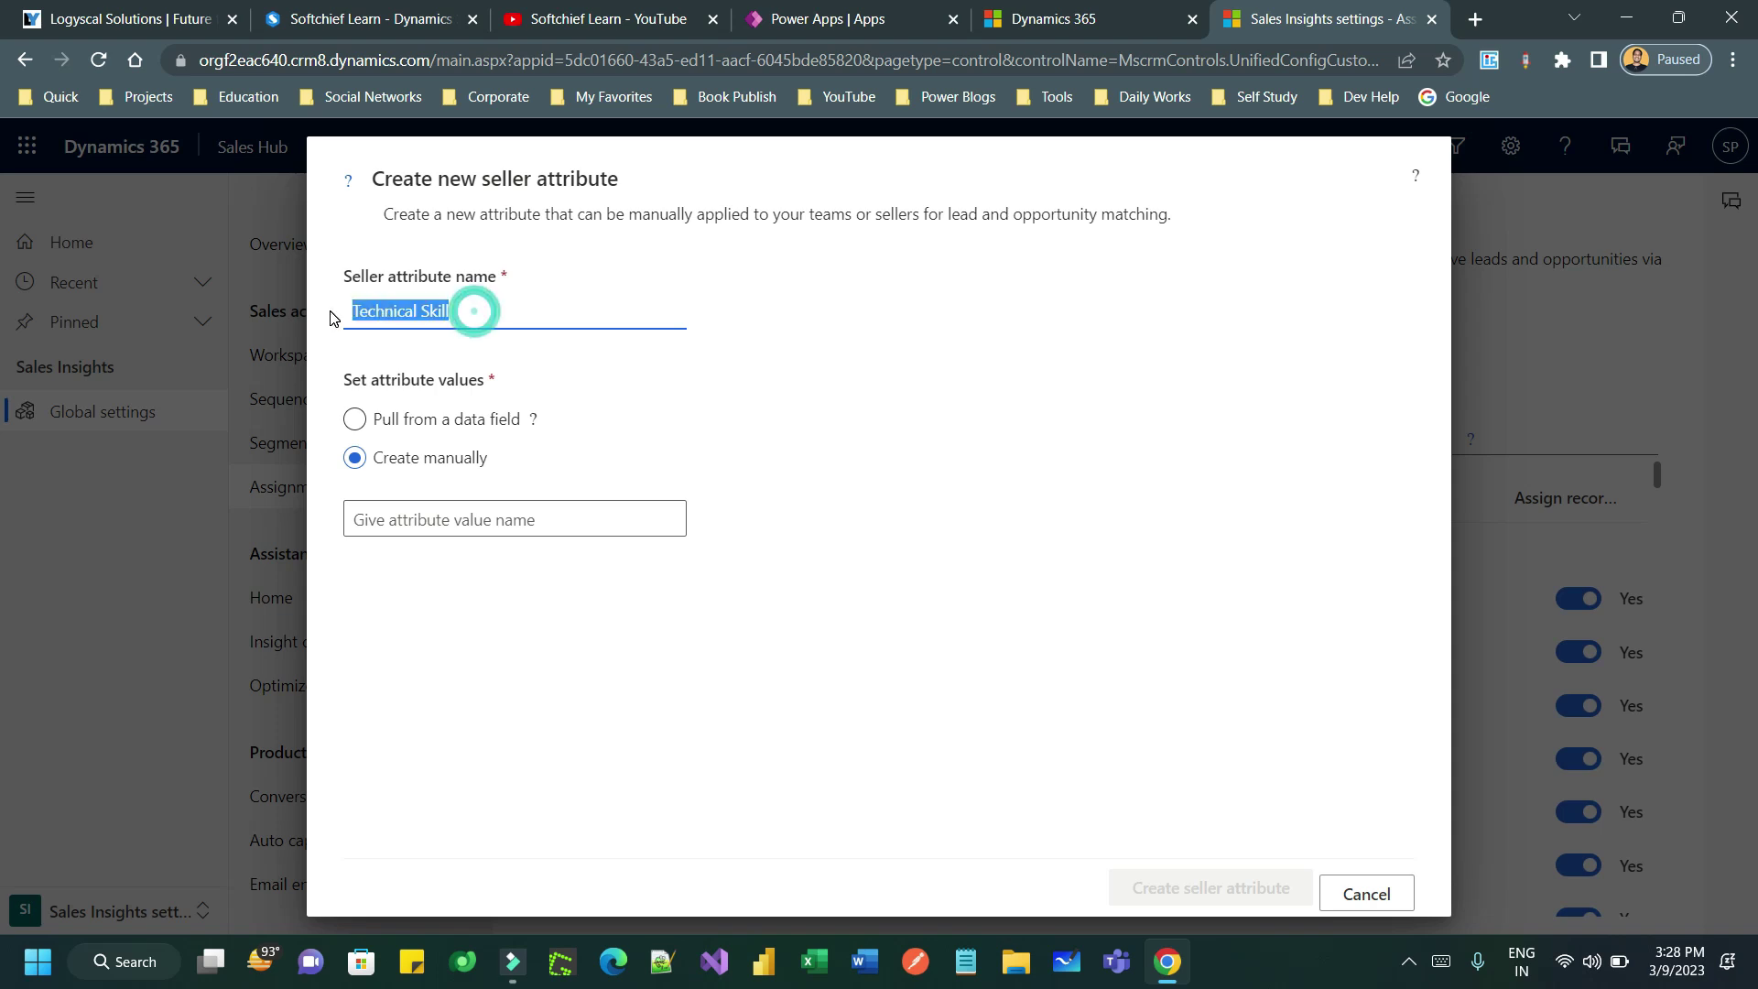
- Add the values dot net and java, then create the Technical Skill attribute
left_click(407, 509)
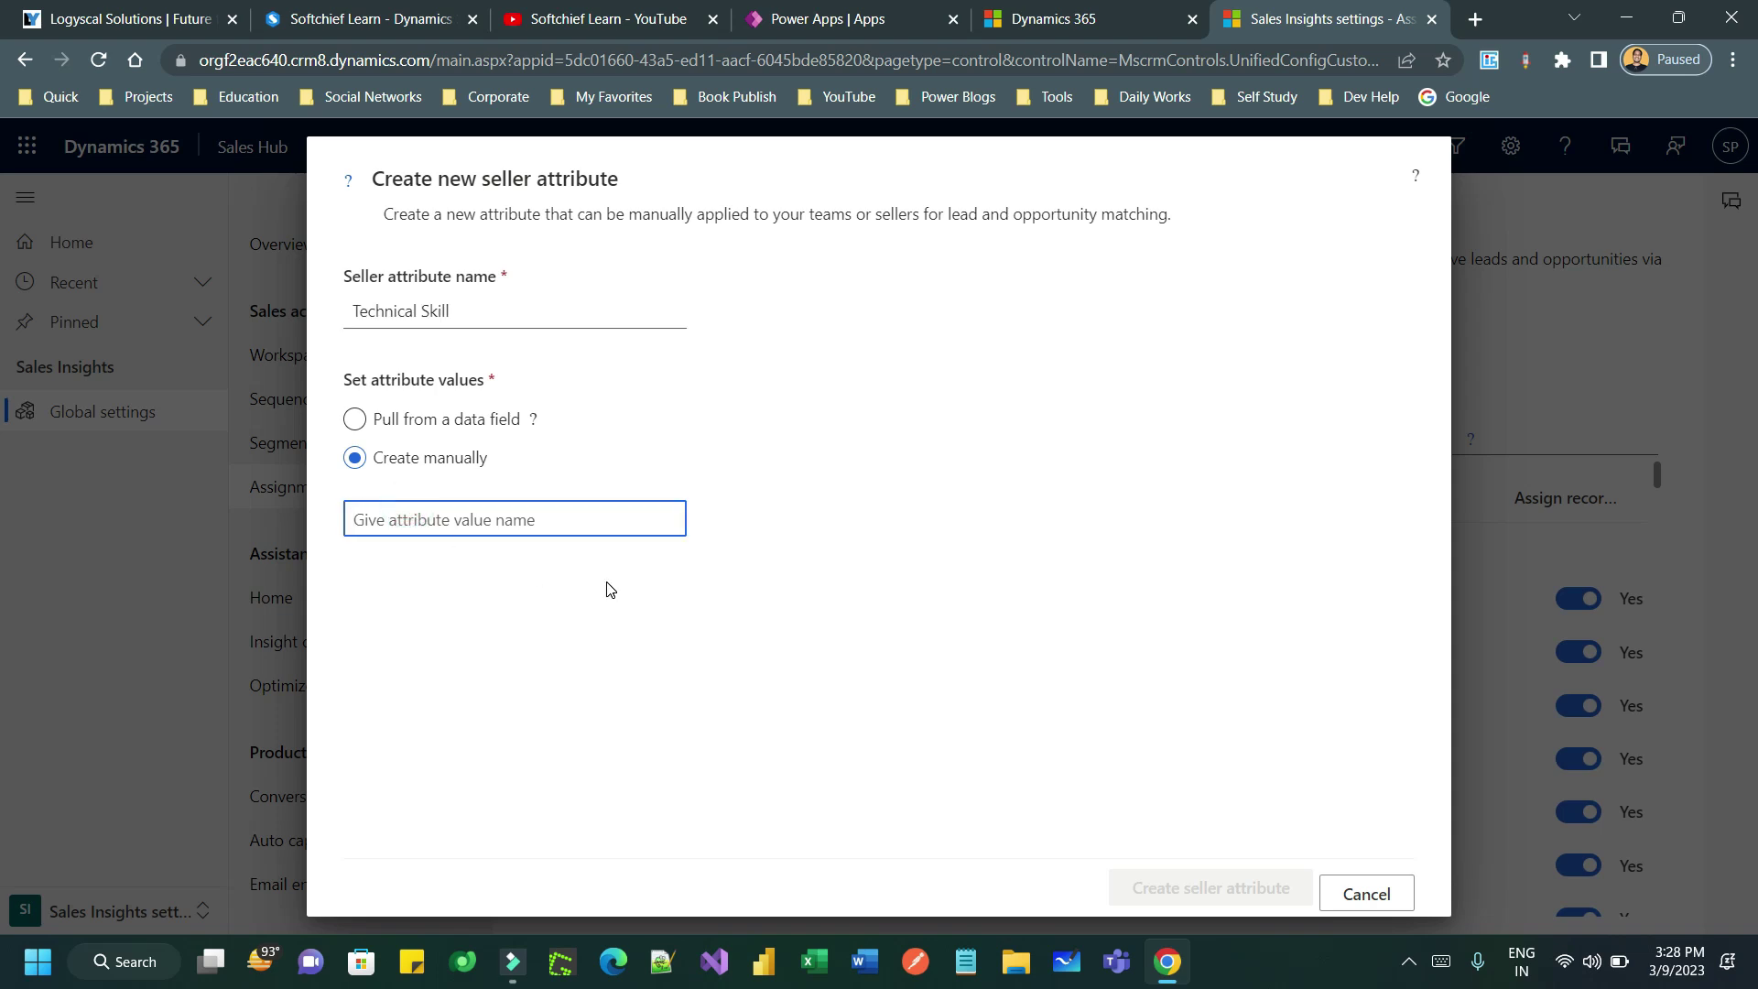
type("dot ne")
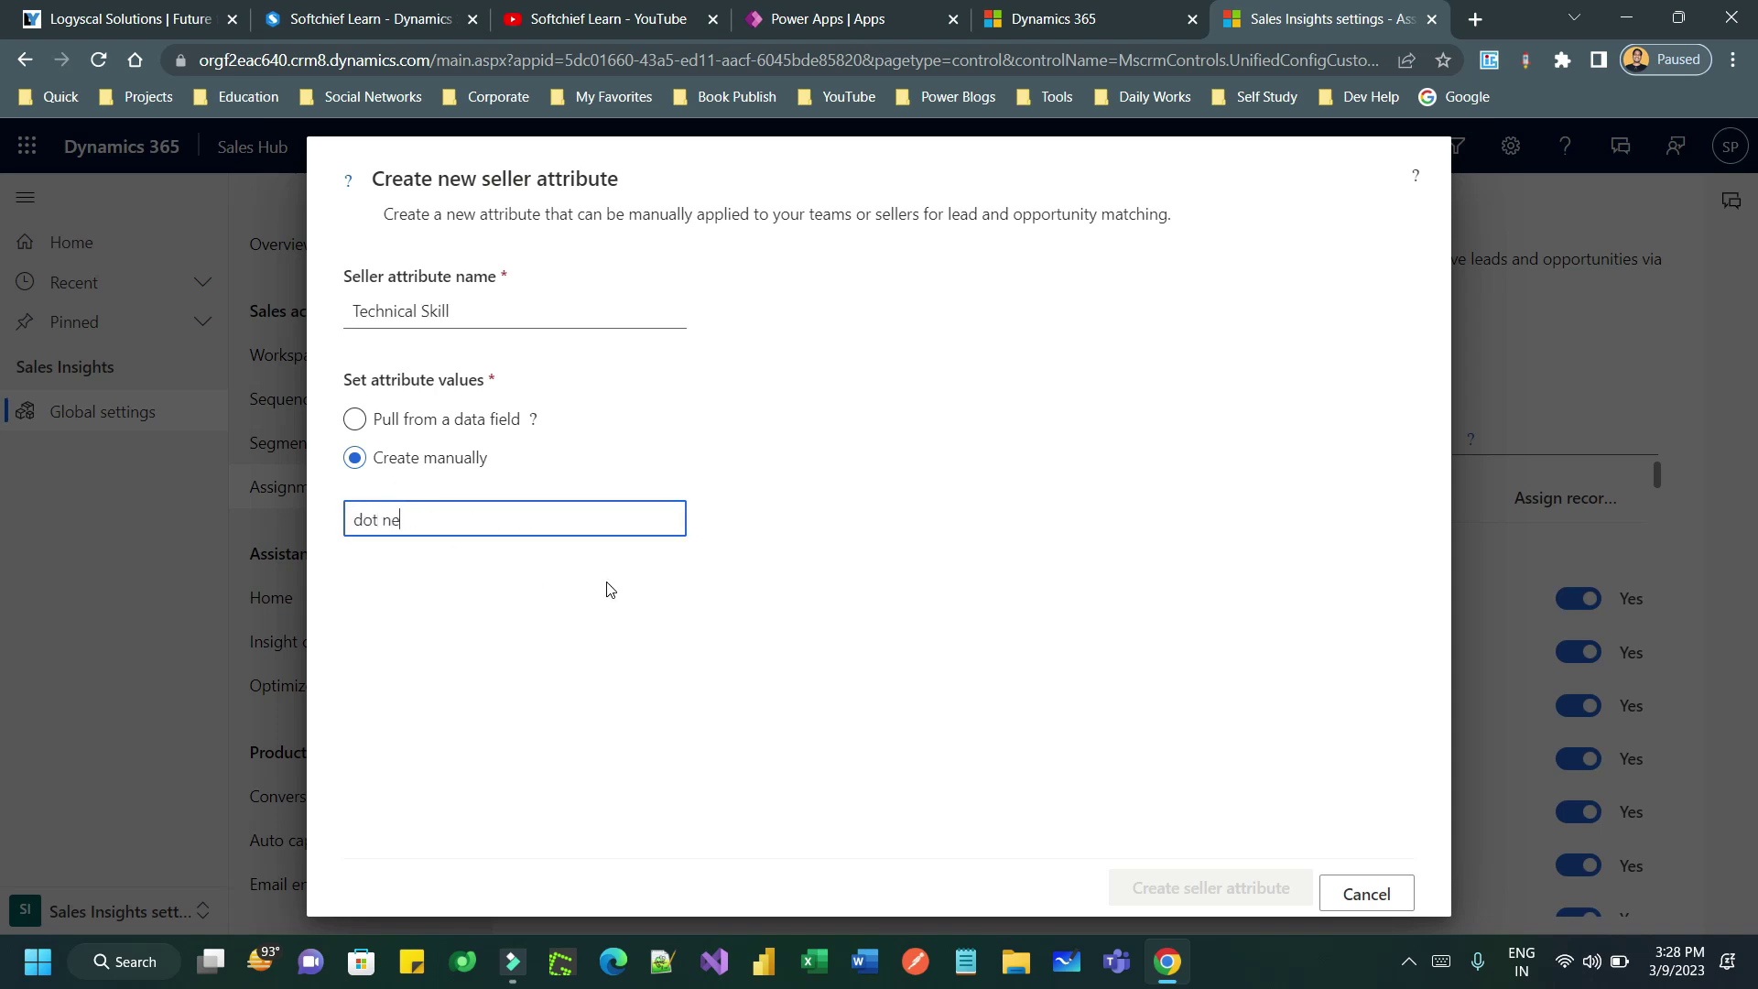
type("t")
key("Return")
type("java")
key("Return")
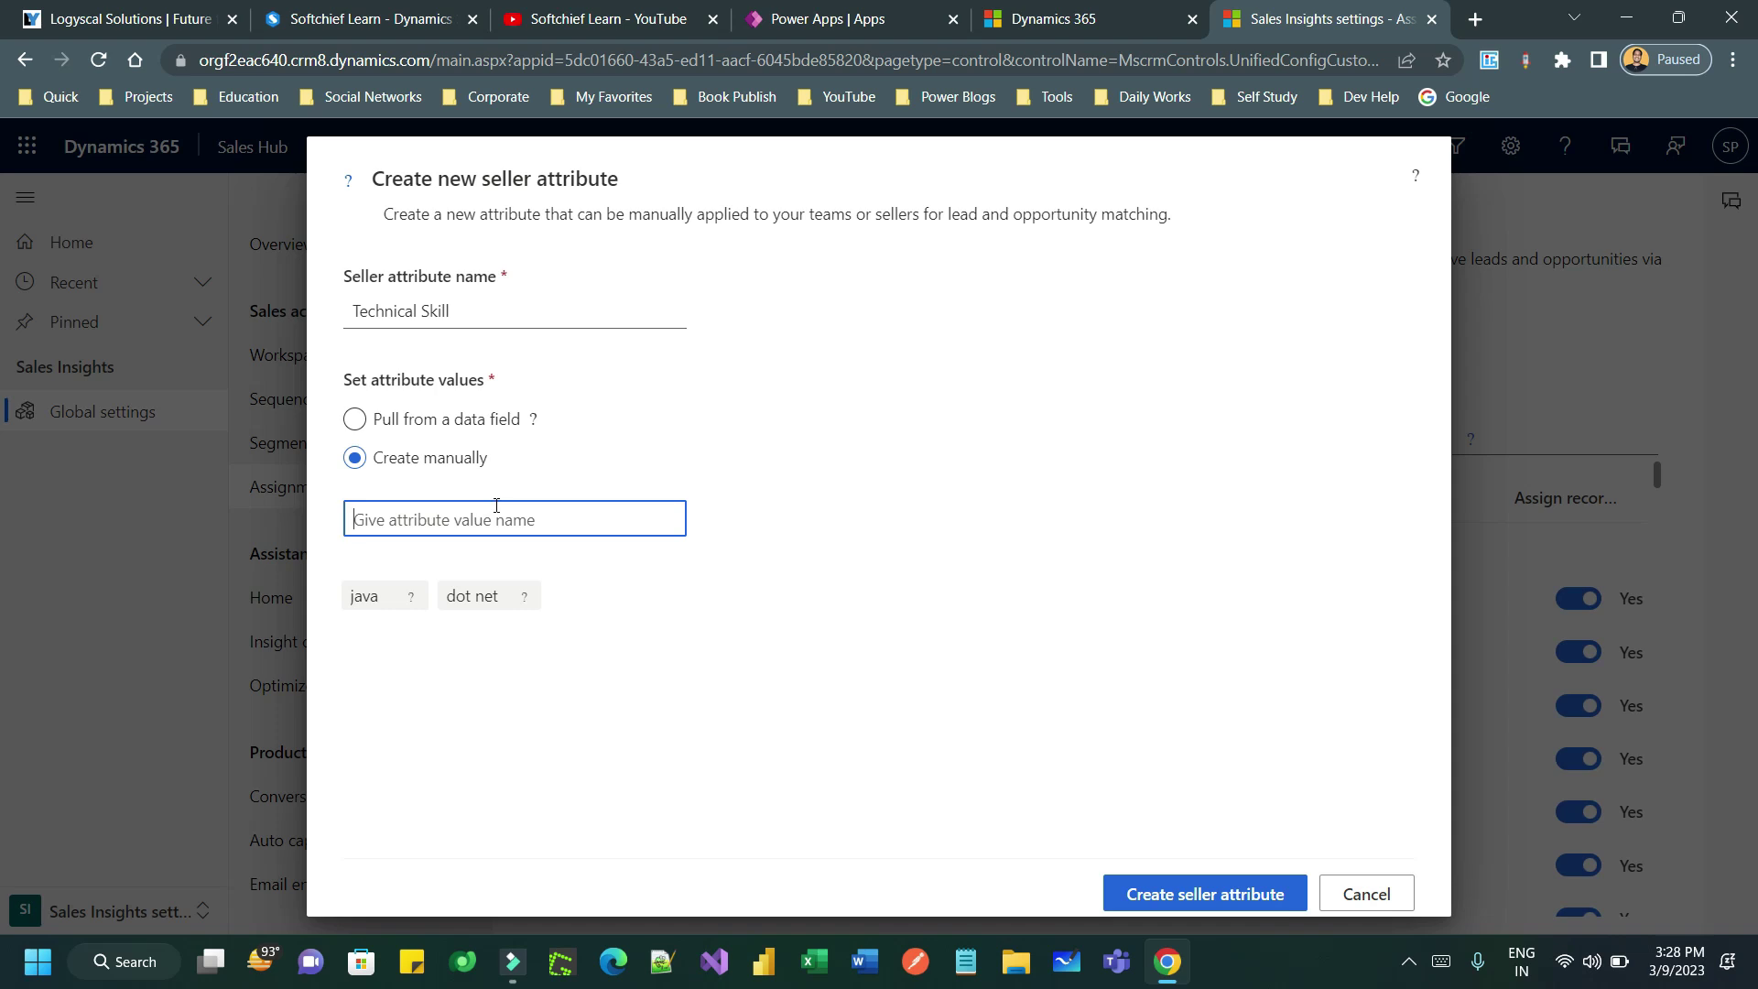
left_click(1209, 891)
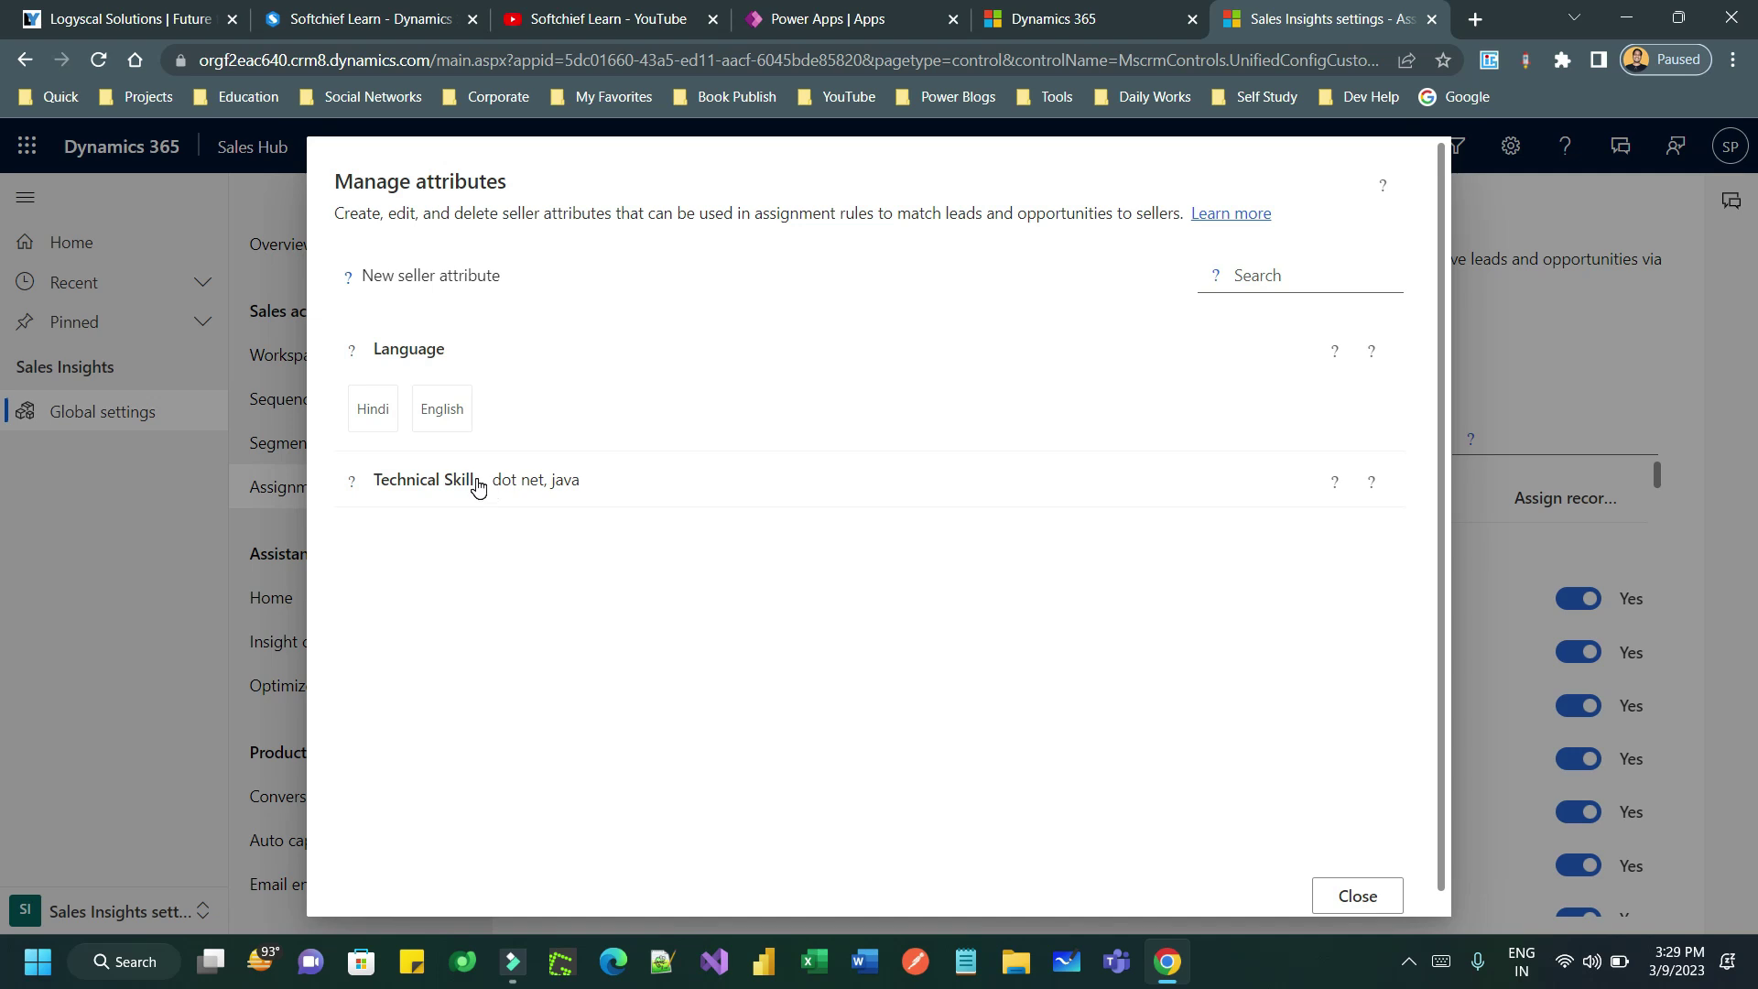
- Collapse and re-expand Language to check its values alongside the new Technical Skill attribute
left_click(423, 357)
left_click(448, 357)
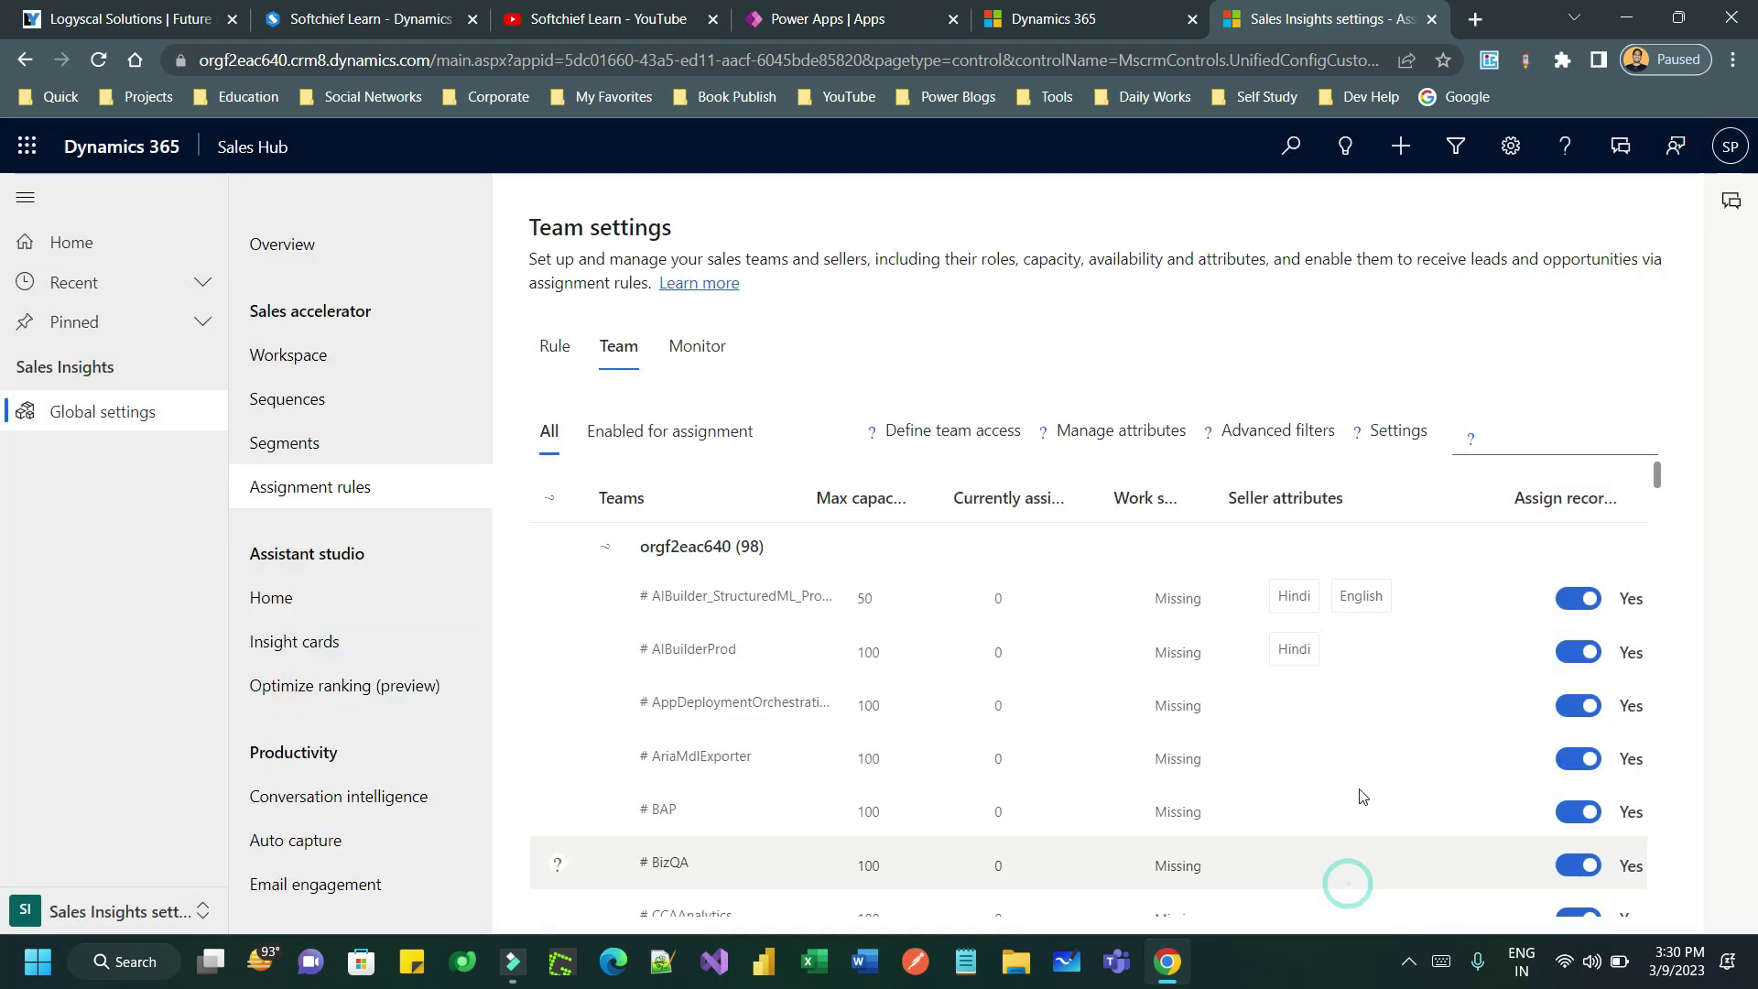
- Set the individual seller's maximum capacity to 50, overriding the existing 100
left_click(1355, 896)
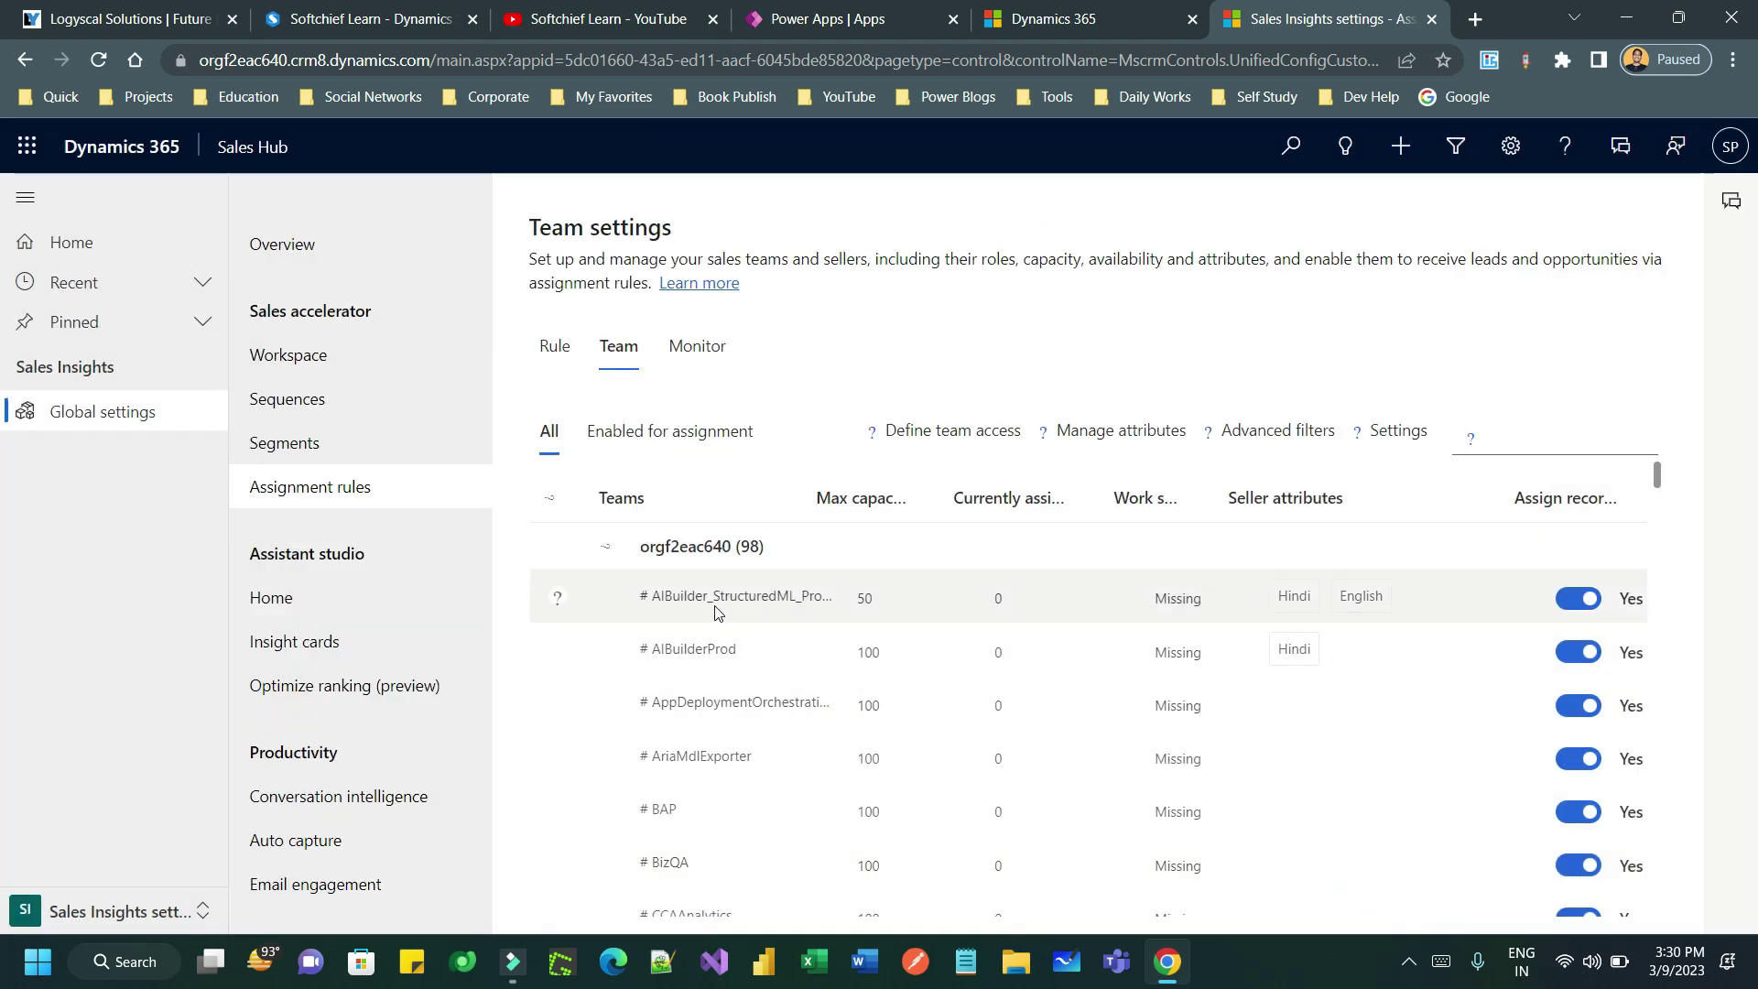
scroll(729, 719, "down", 3)
scroll(730, 718, "down", 15)
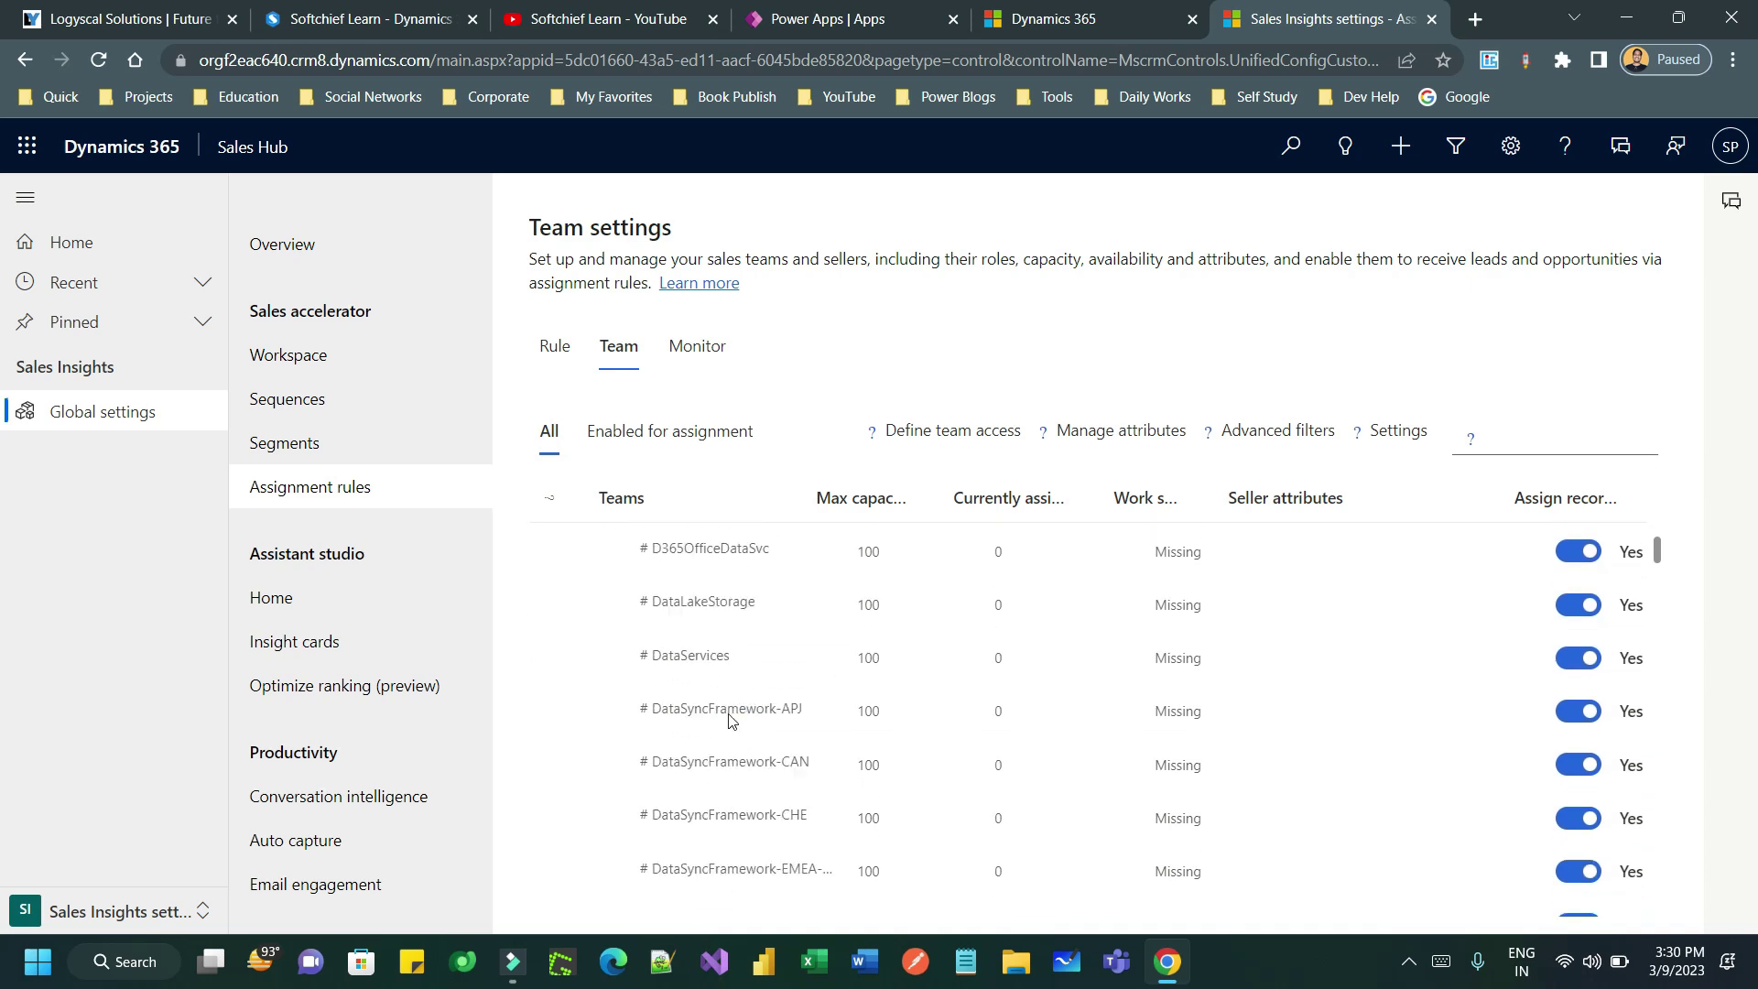
scroll(745, 729, "down", 5)
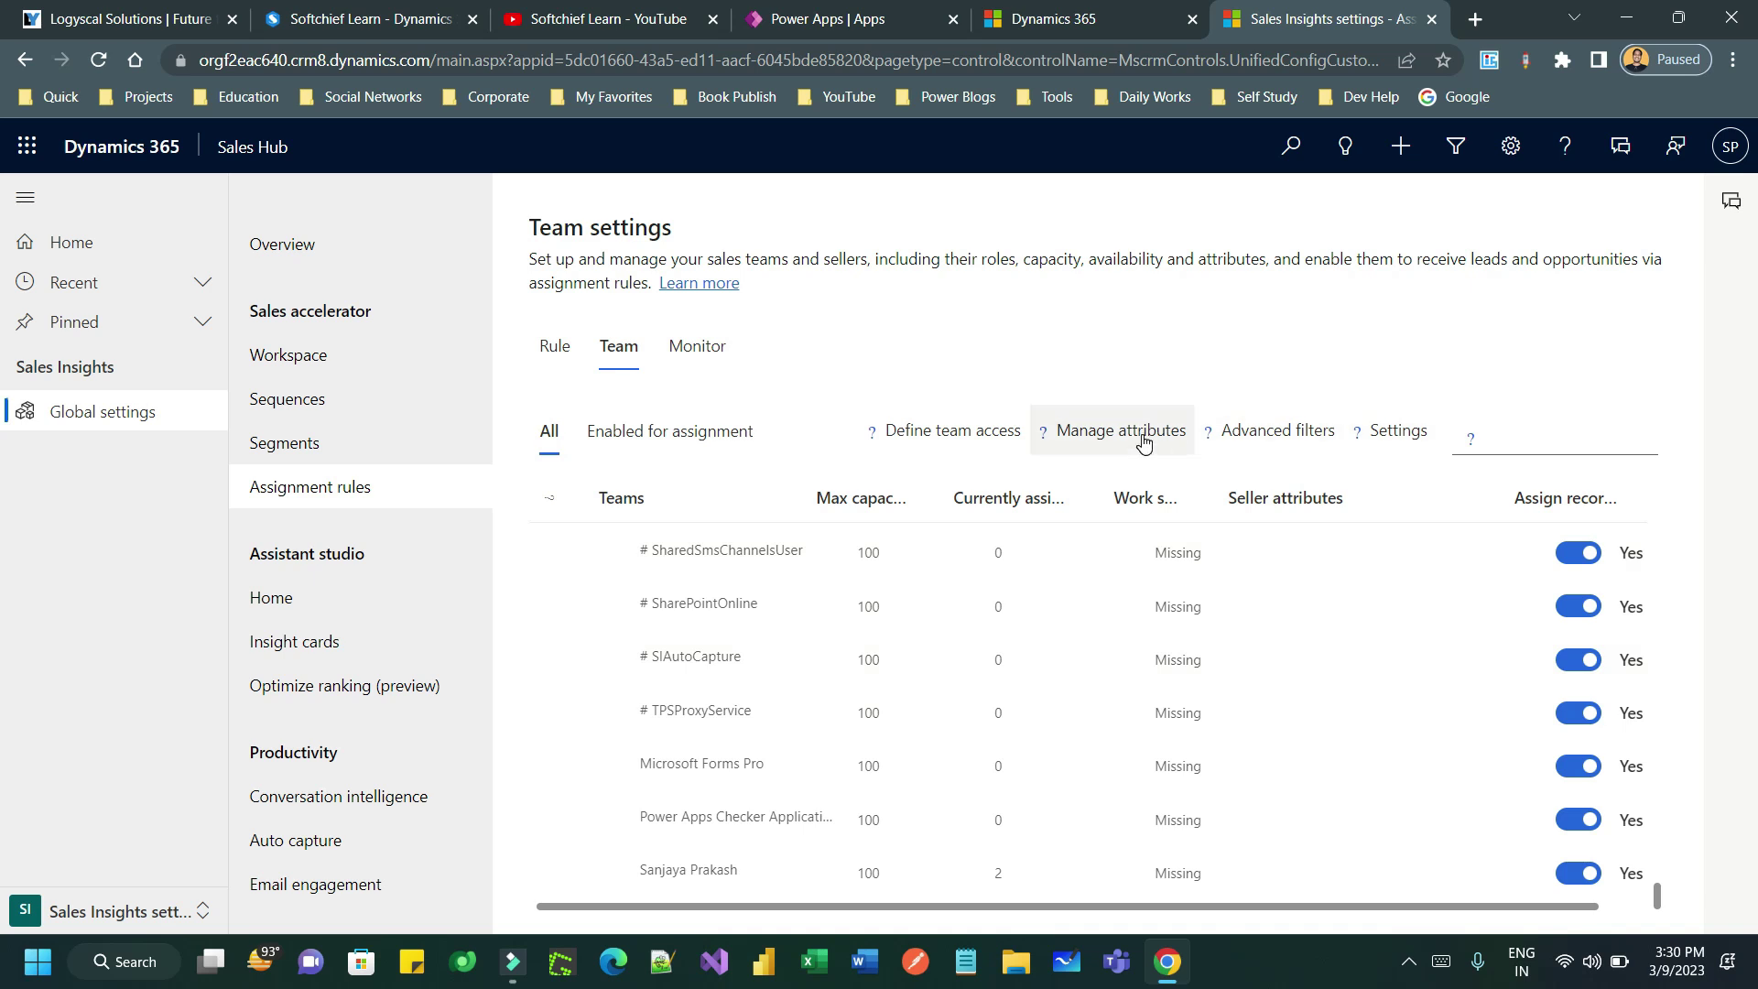
left_click(769, 875)
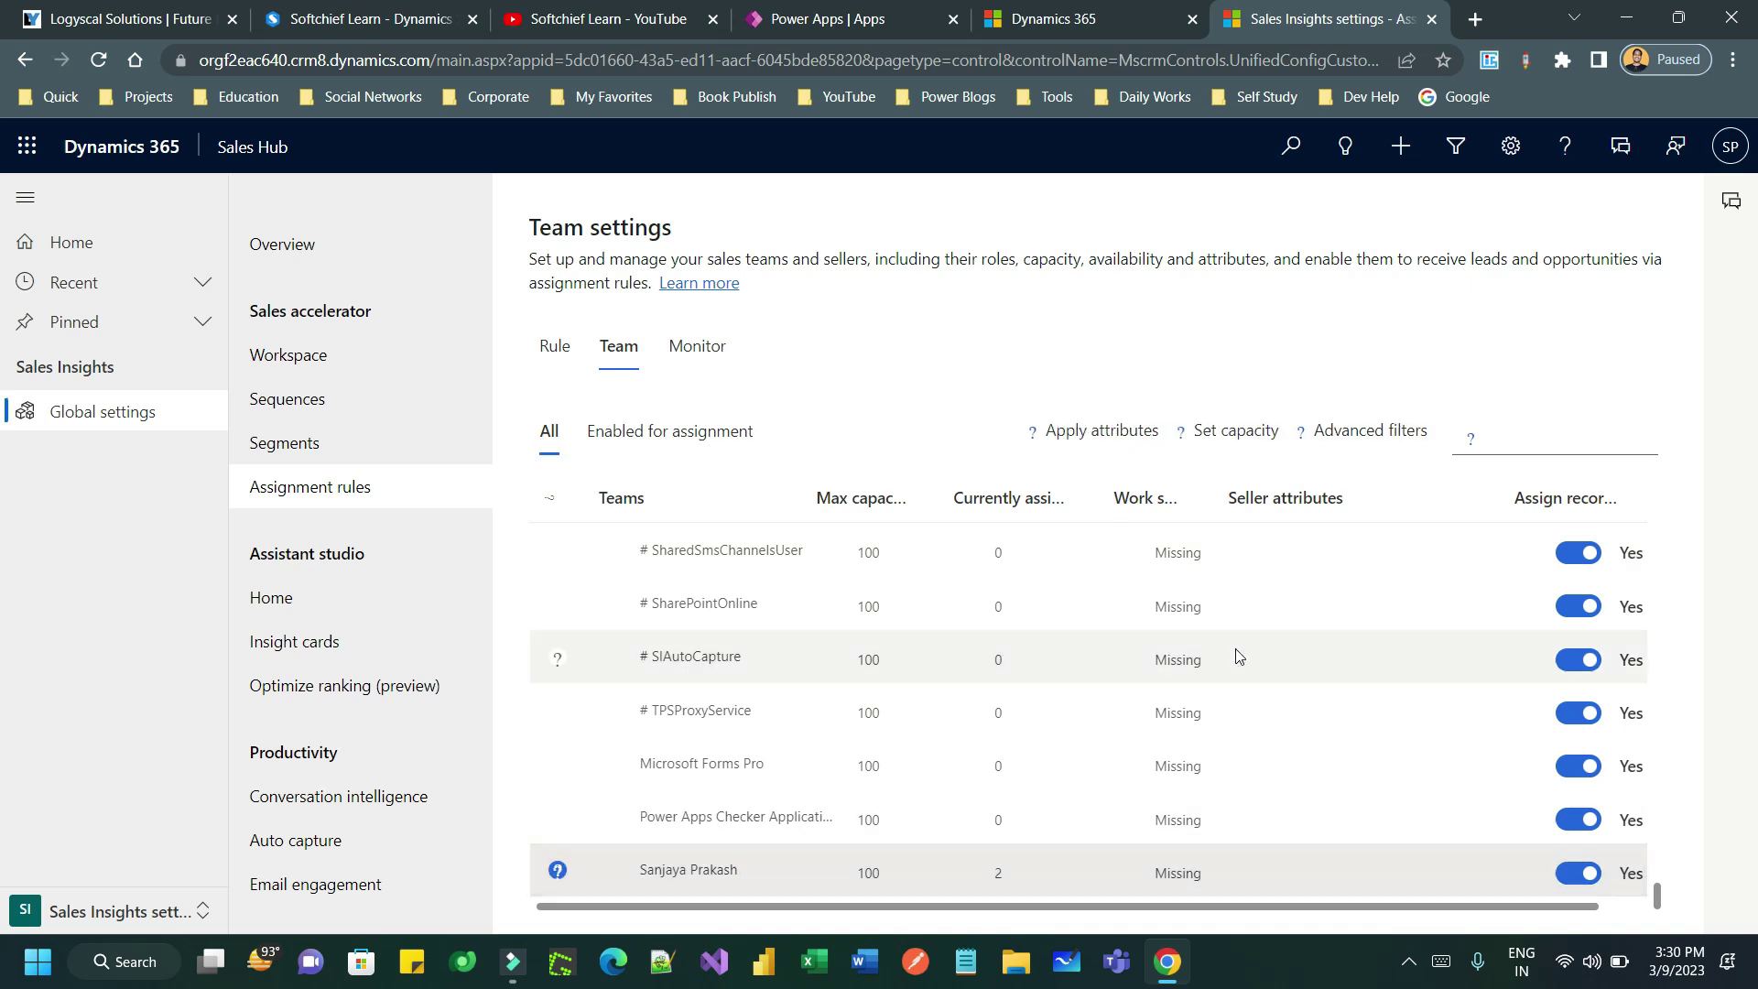
left_click(1231, 444)
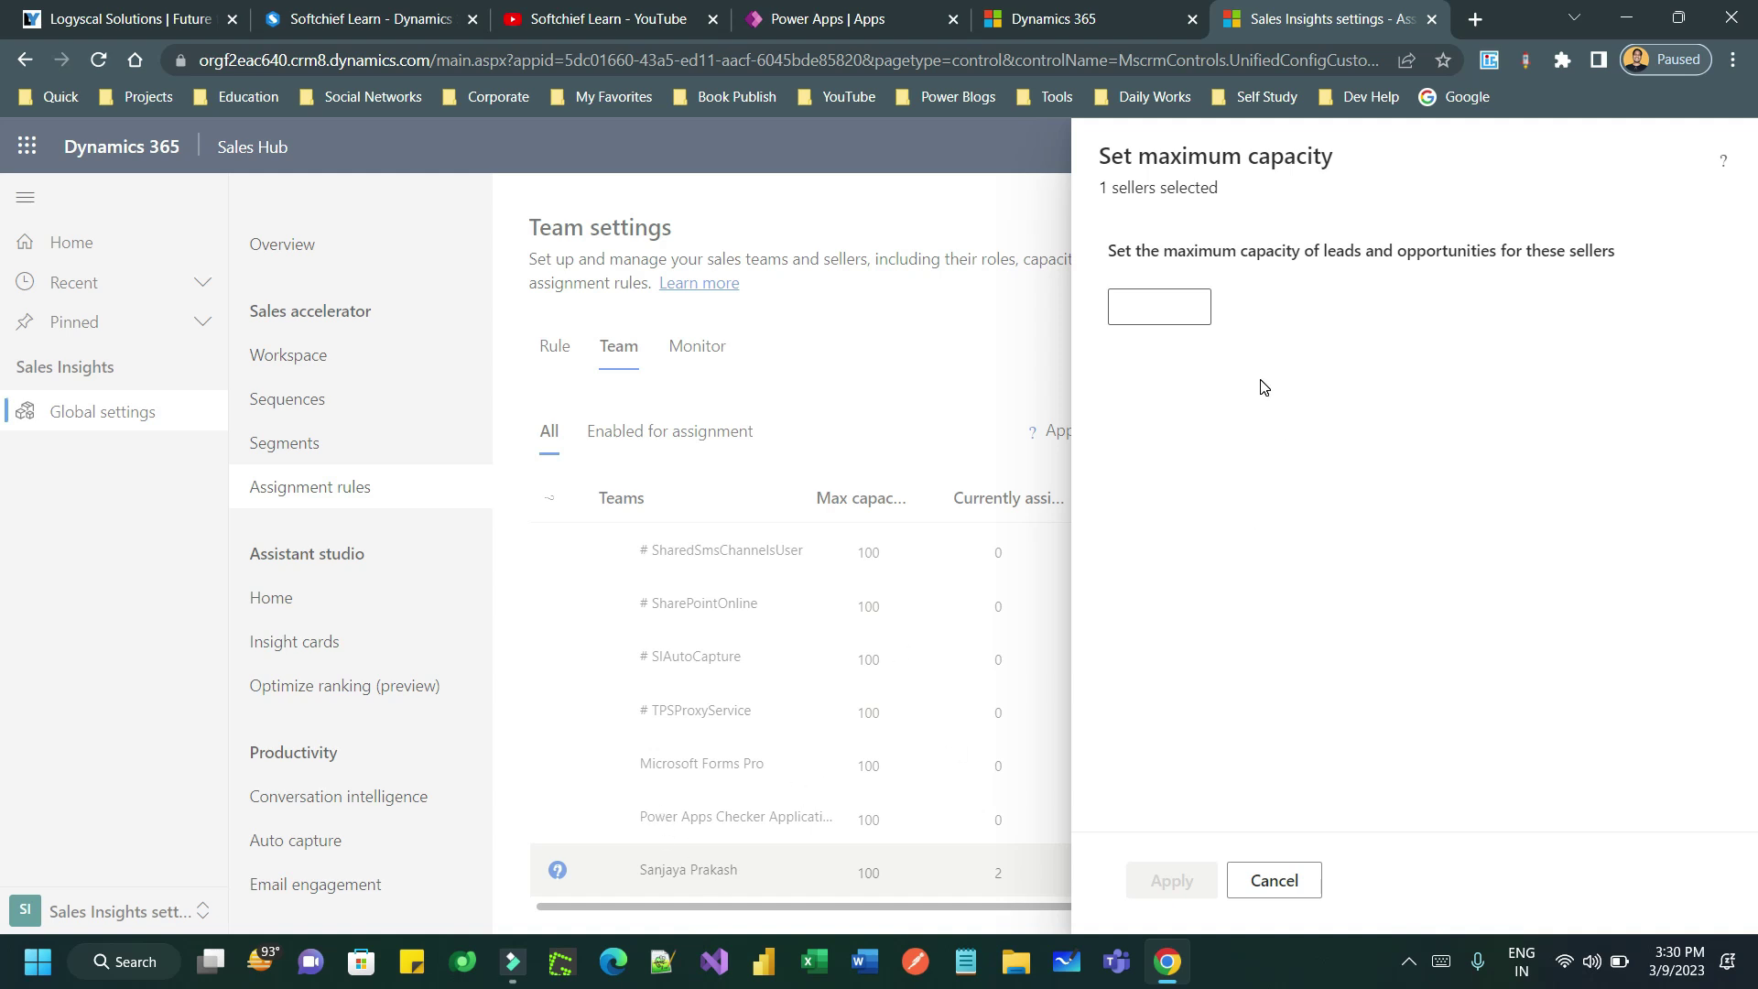
left_click(1159, 300)
type("50")
left_click(1193, 862)
left_click(1034, 566)
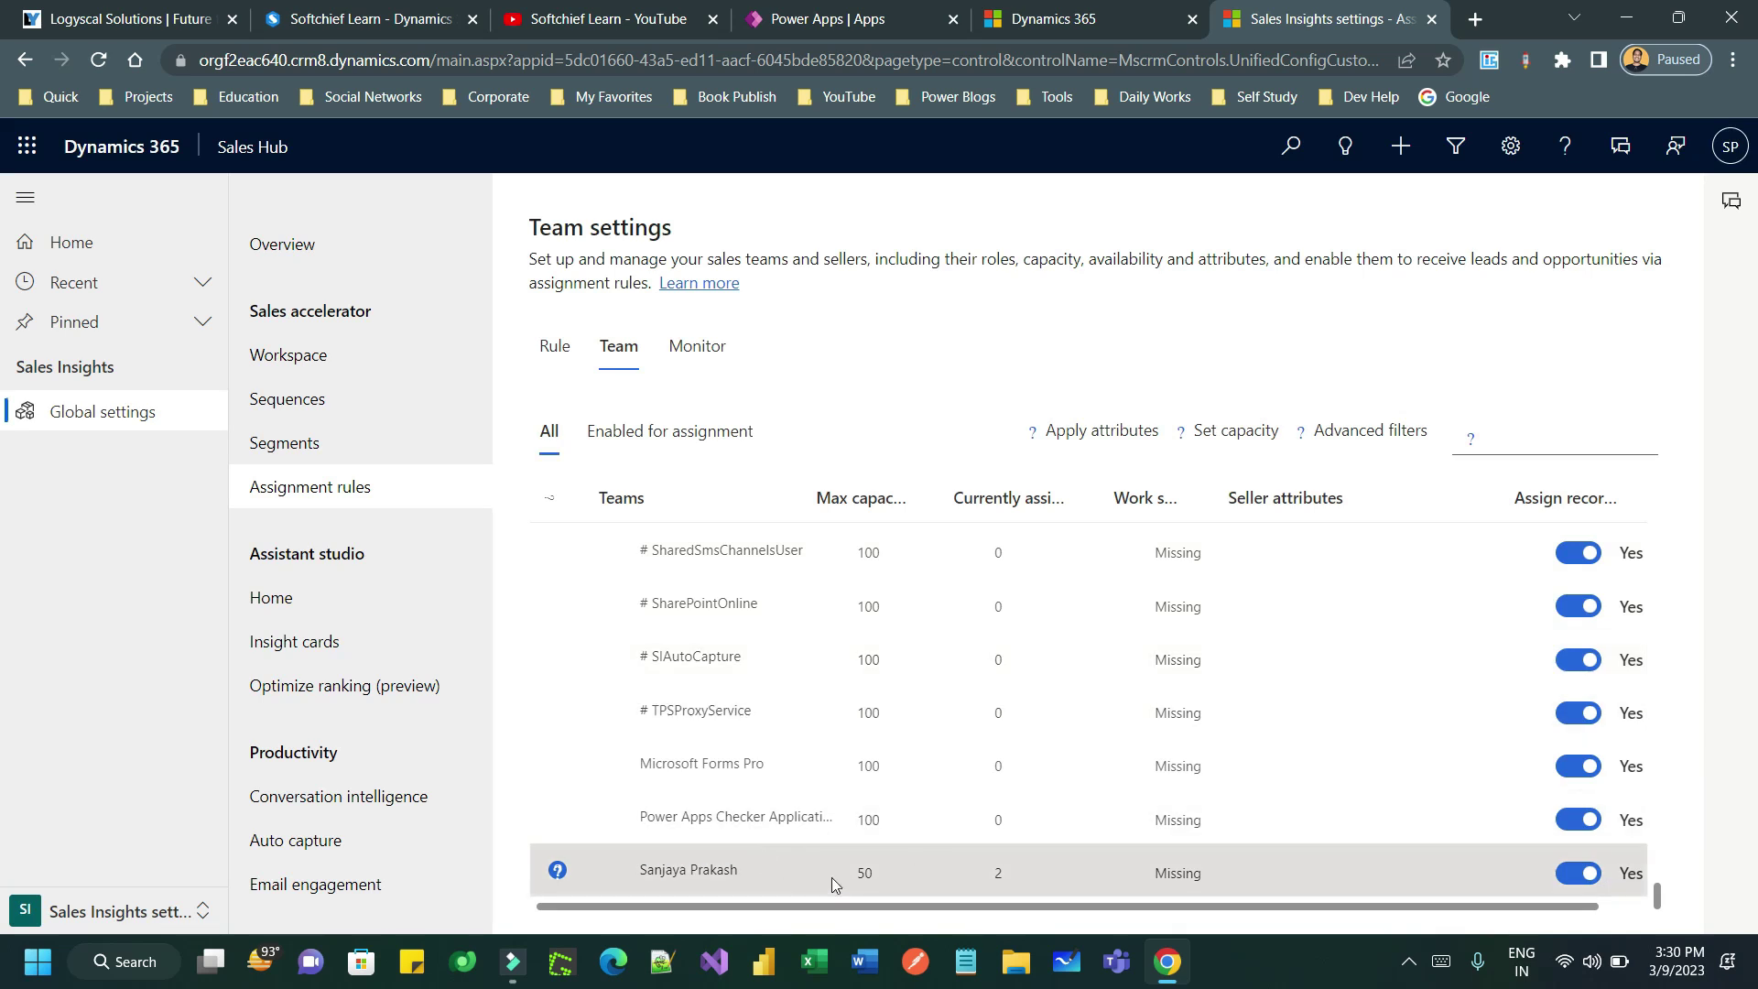
- Apply the Technical Skill attribute with value dot net to the seller
left_click(1114, 443)
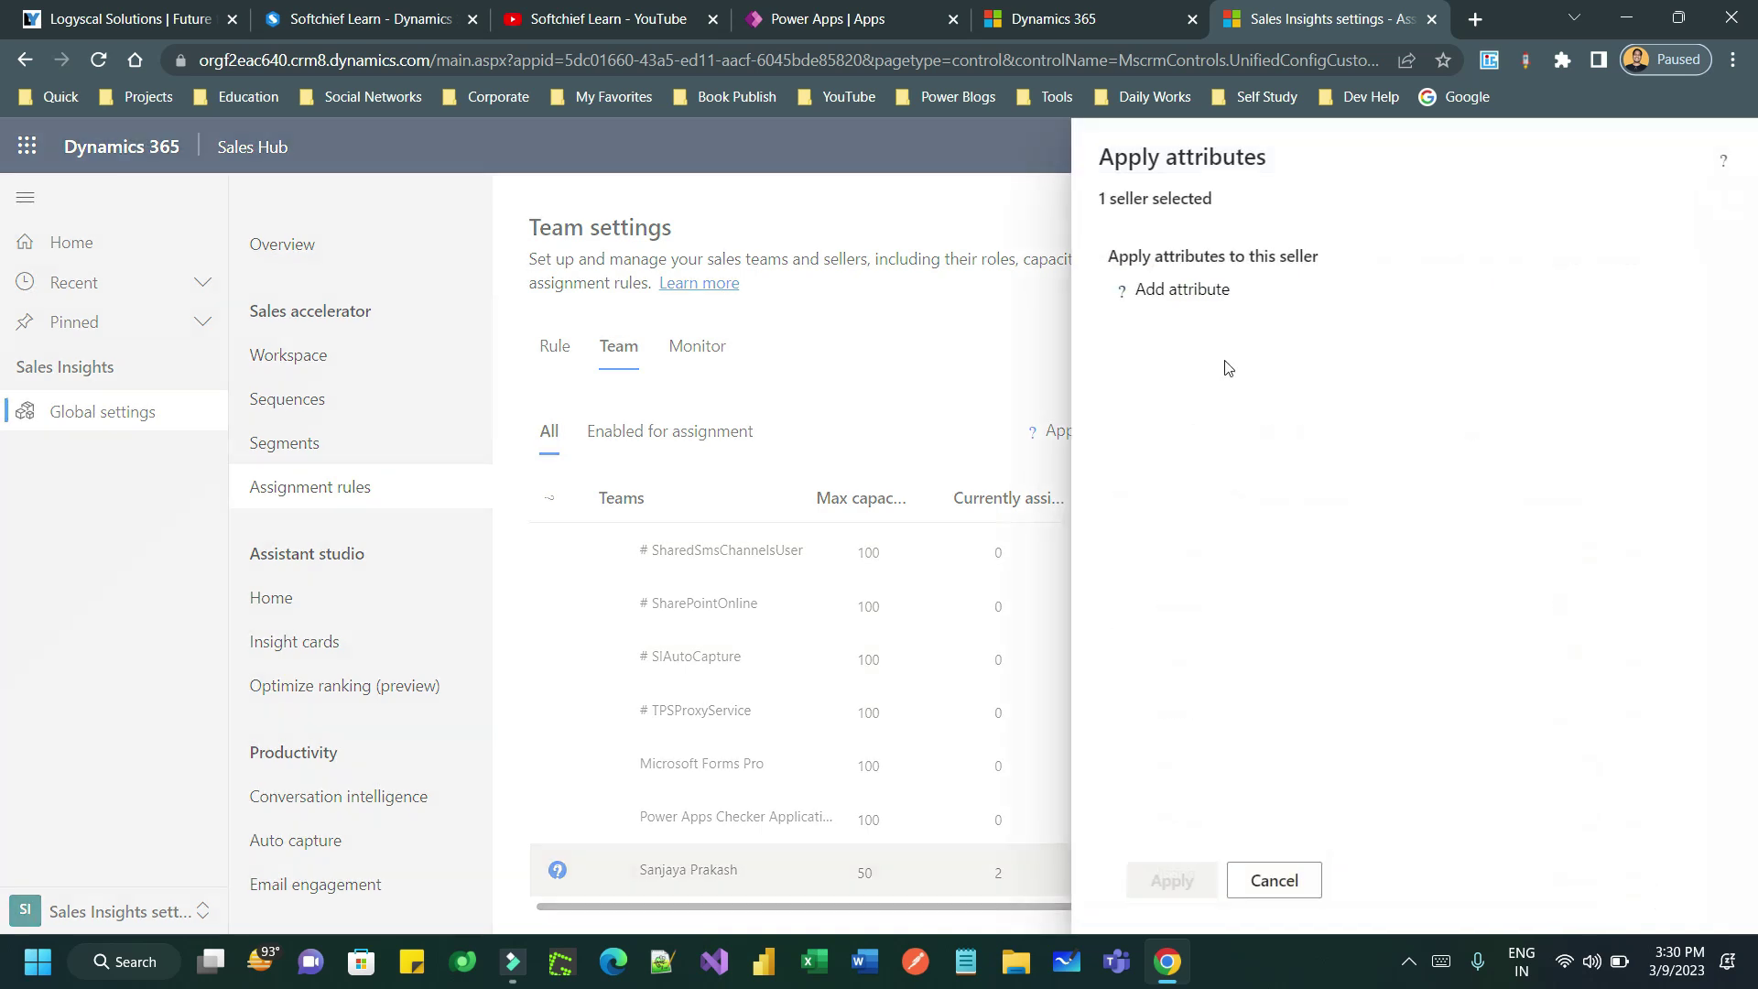
left_click(1248, 300)
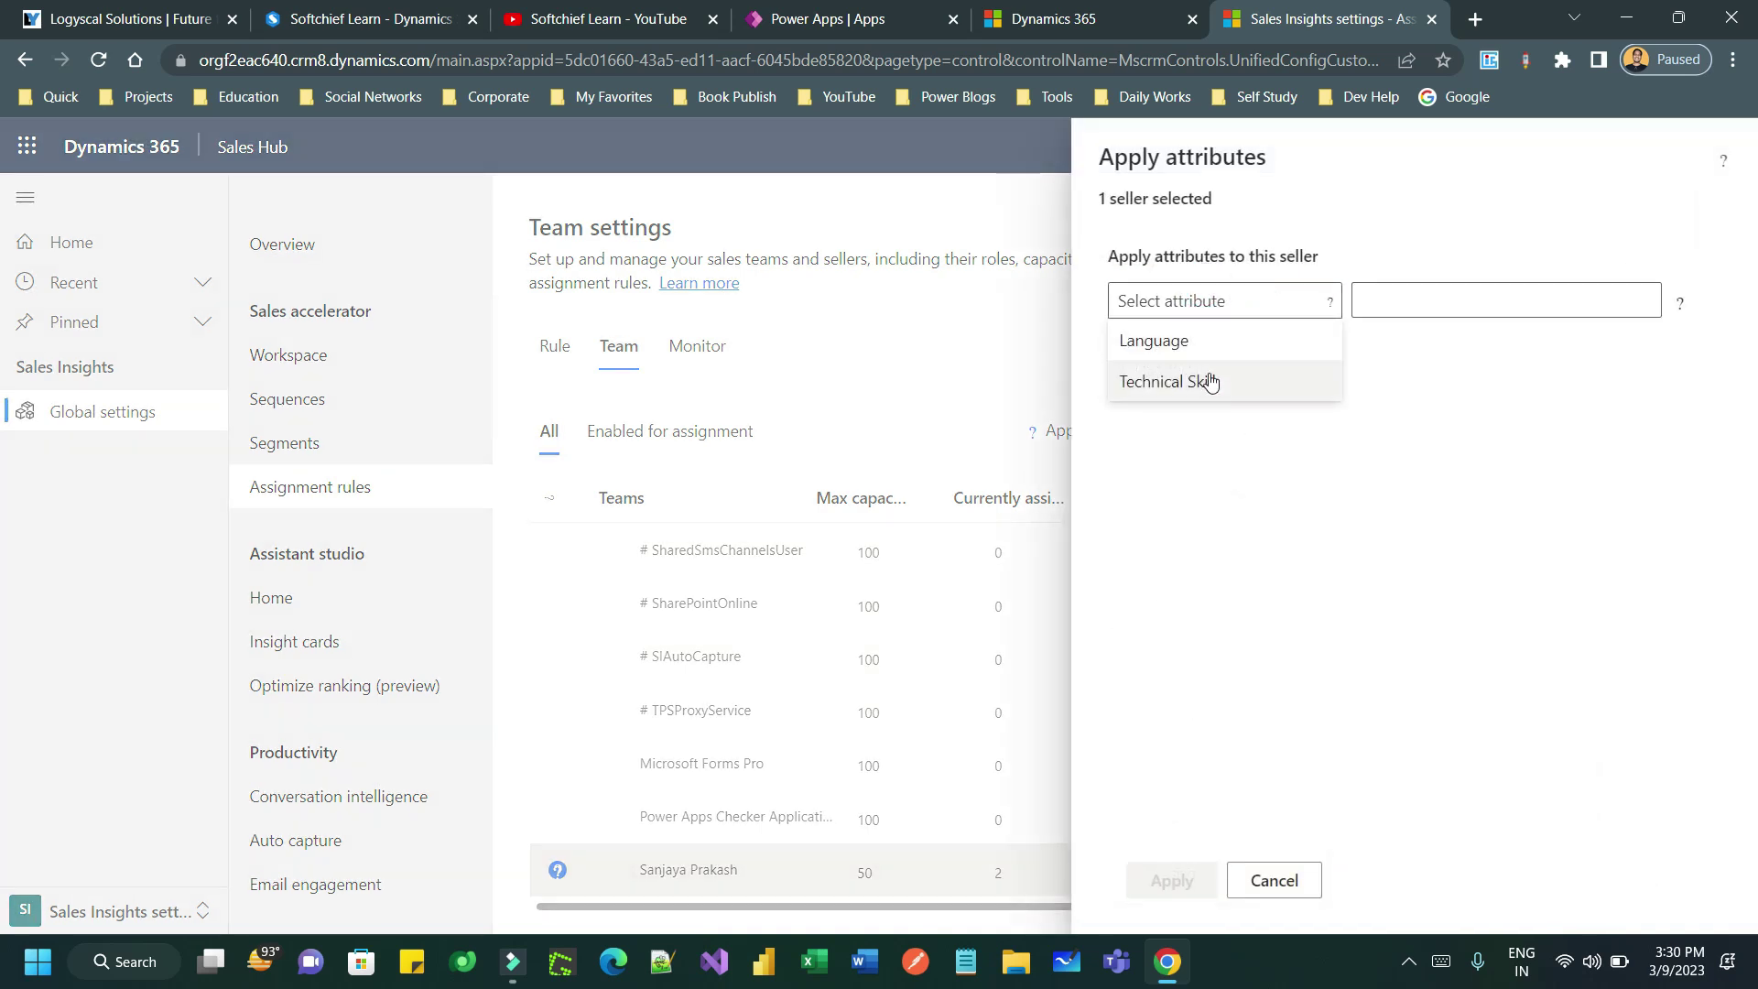
left_click(1210, 382)
left_click(1420, 301)
left_click(1420, 387)
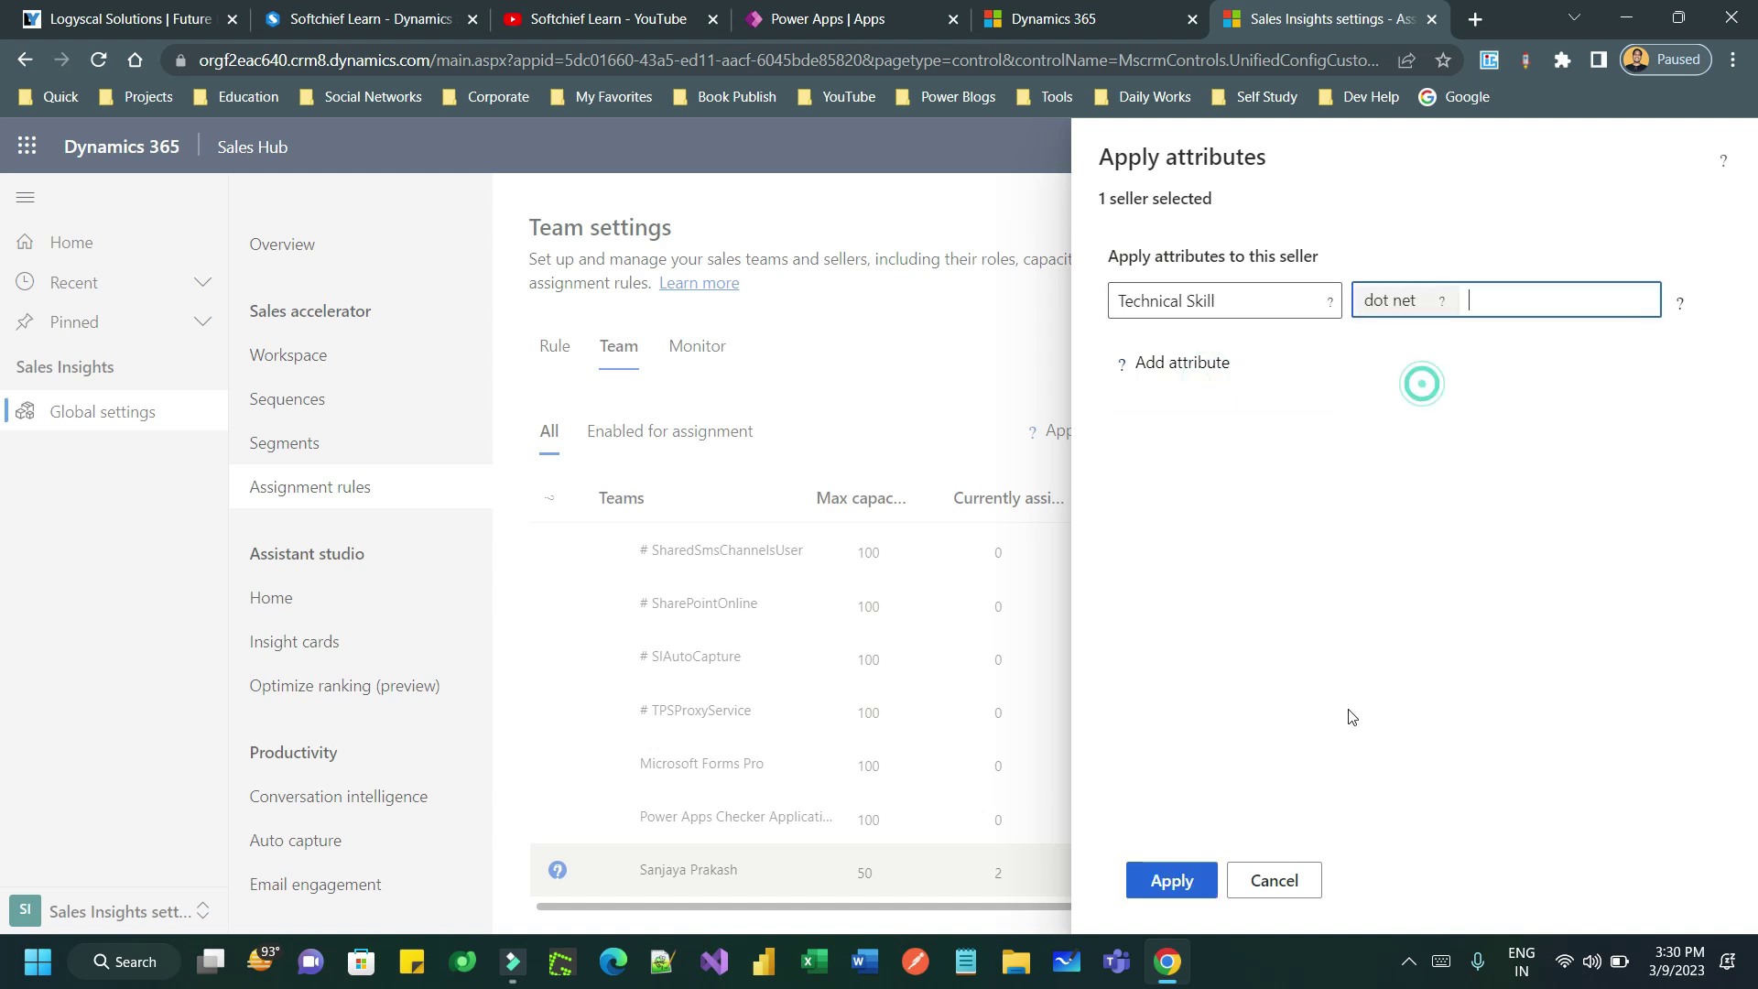
left_click(1201, 875)
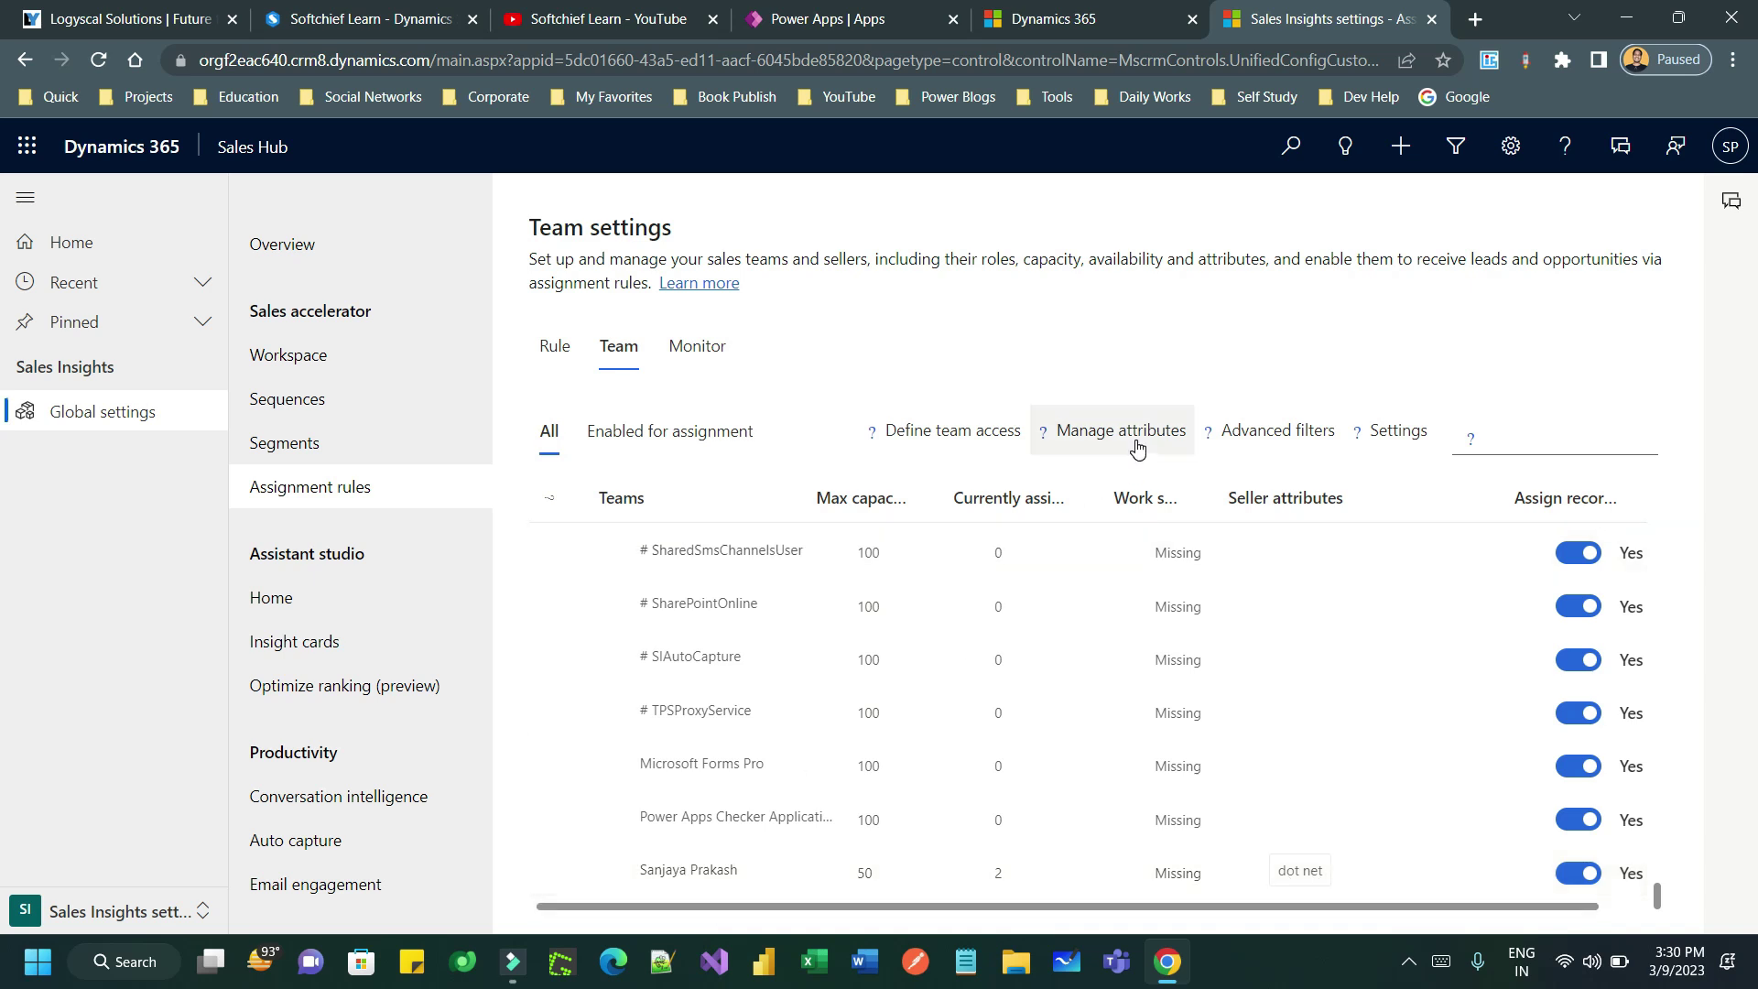
- Add Language = English to the seller while keeping existing attributes
left_click(745, 867)
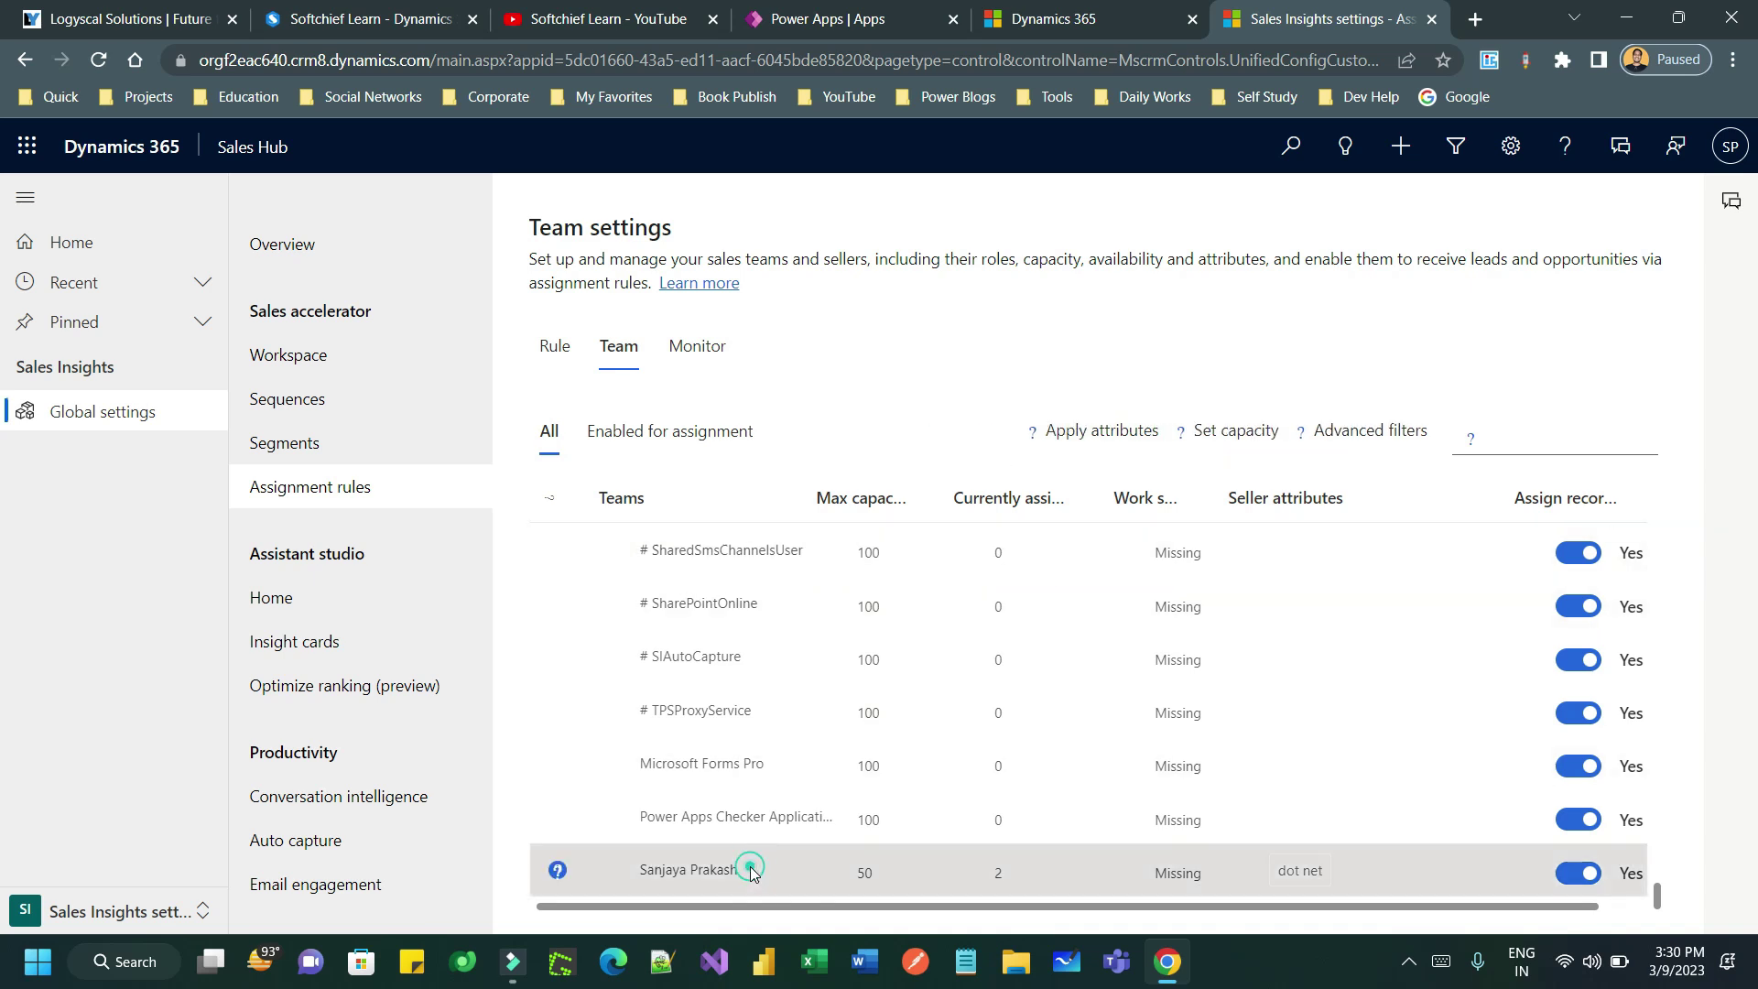
left_click(1135, 442)
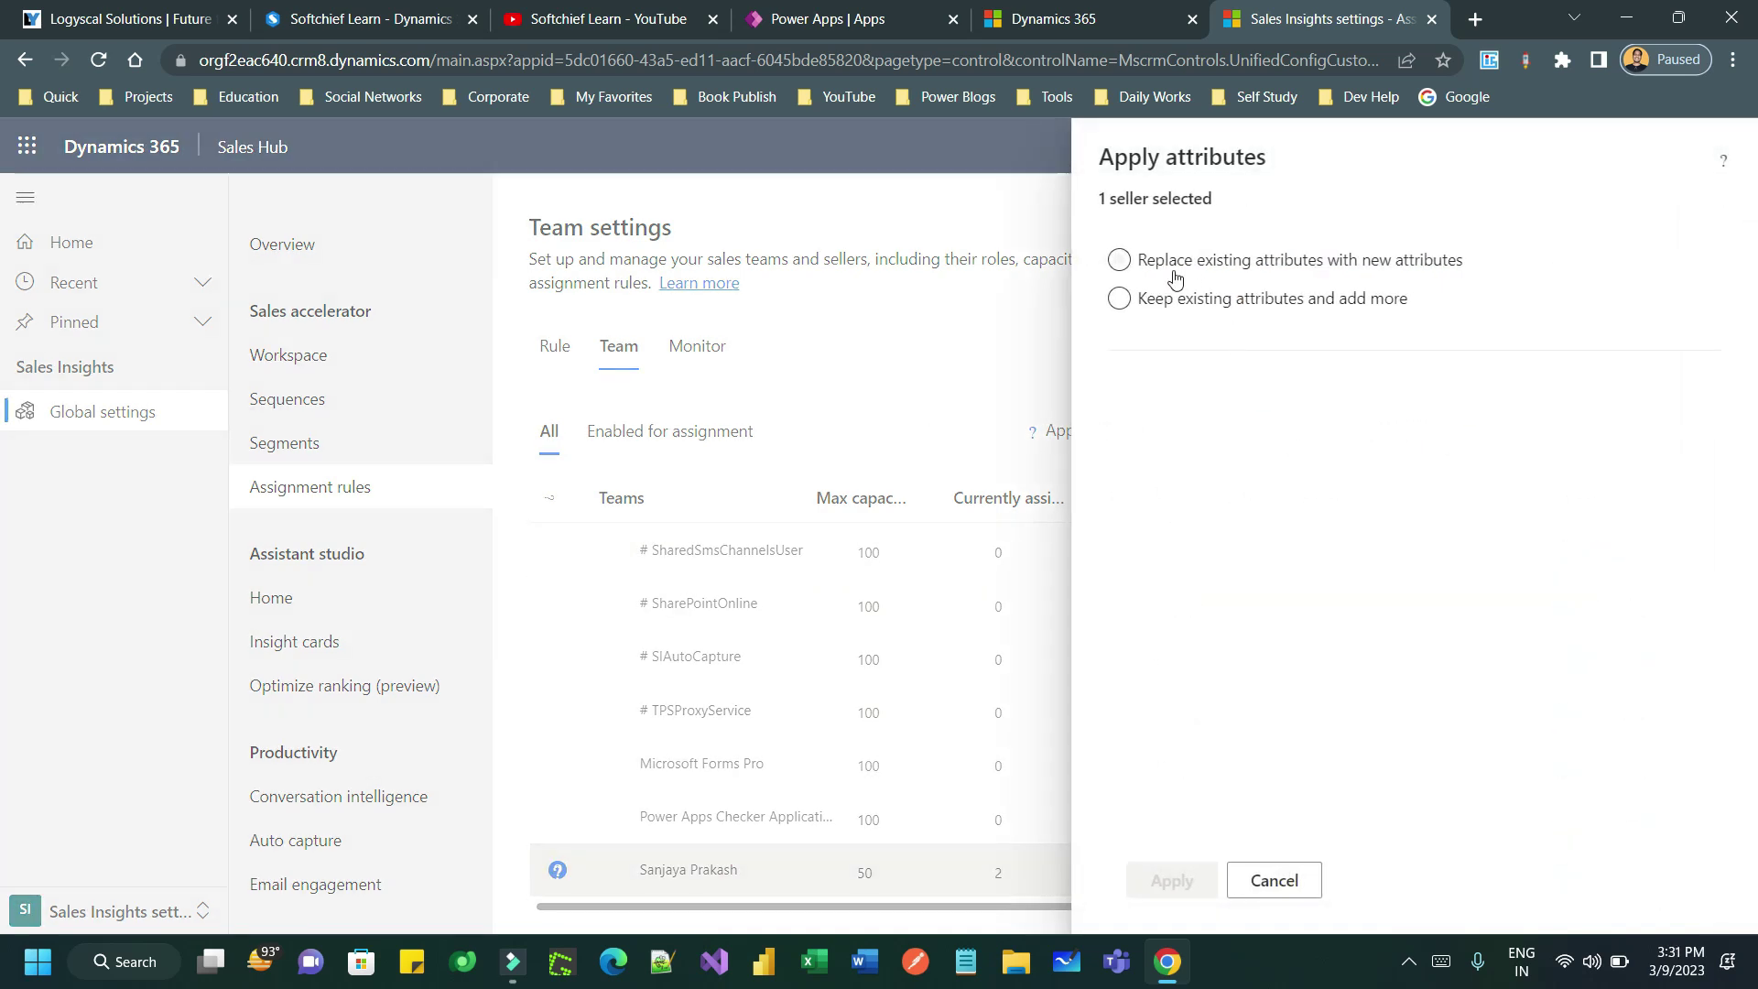
left_click(1120, 299)
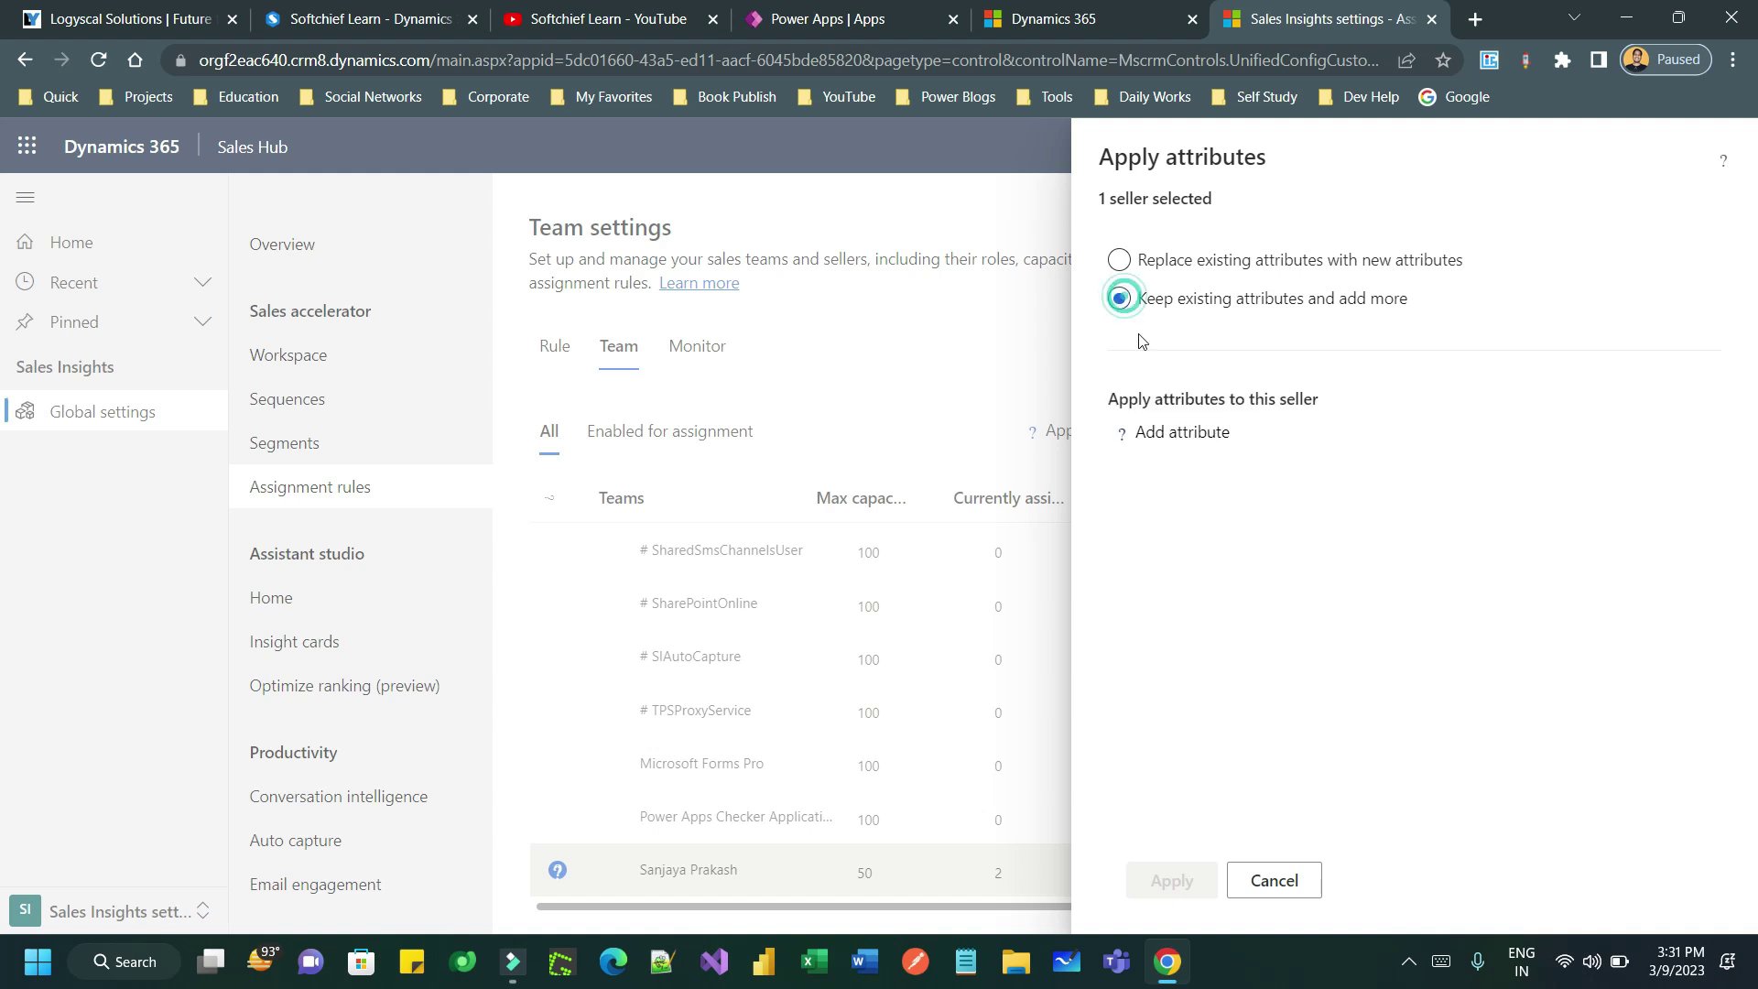
left_click(1180, 433)
left_click(1185, 444)
left_click(1232, 488)
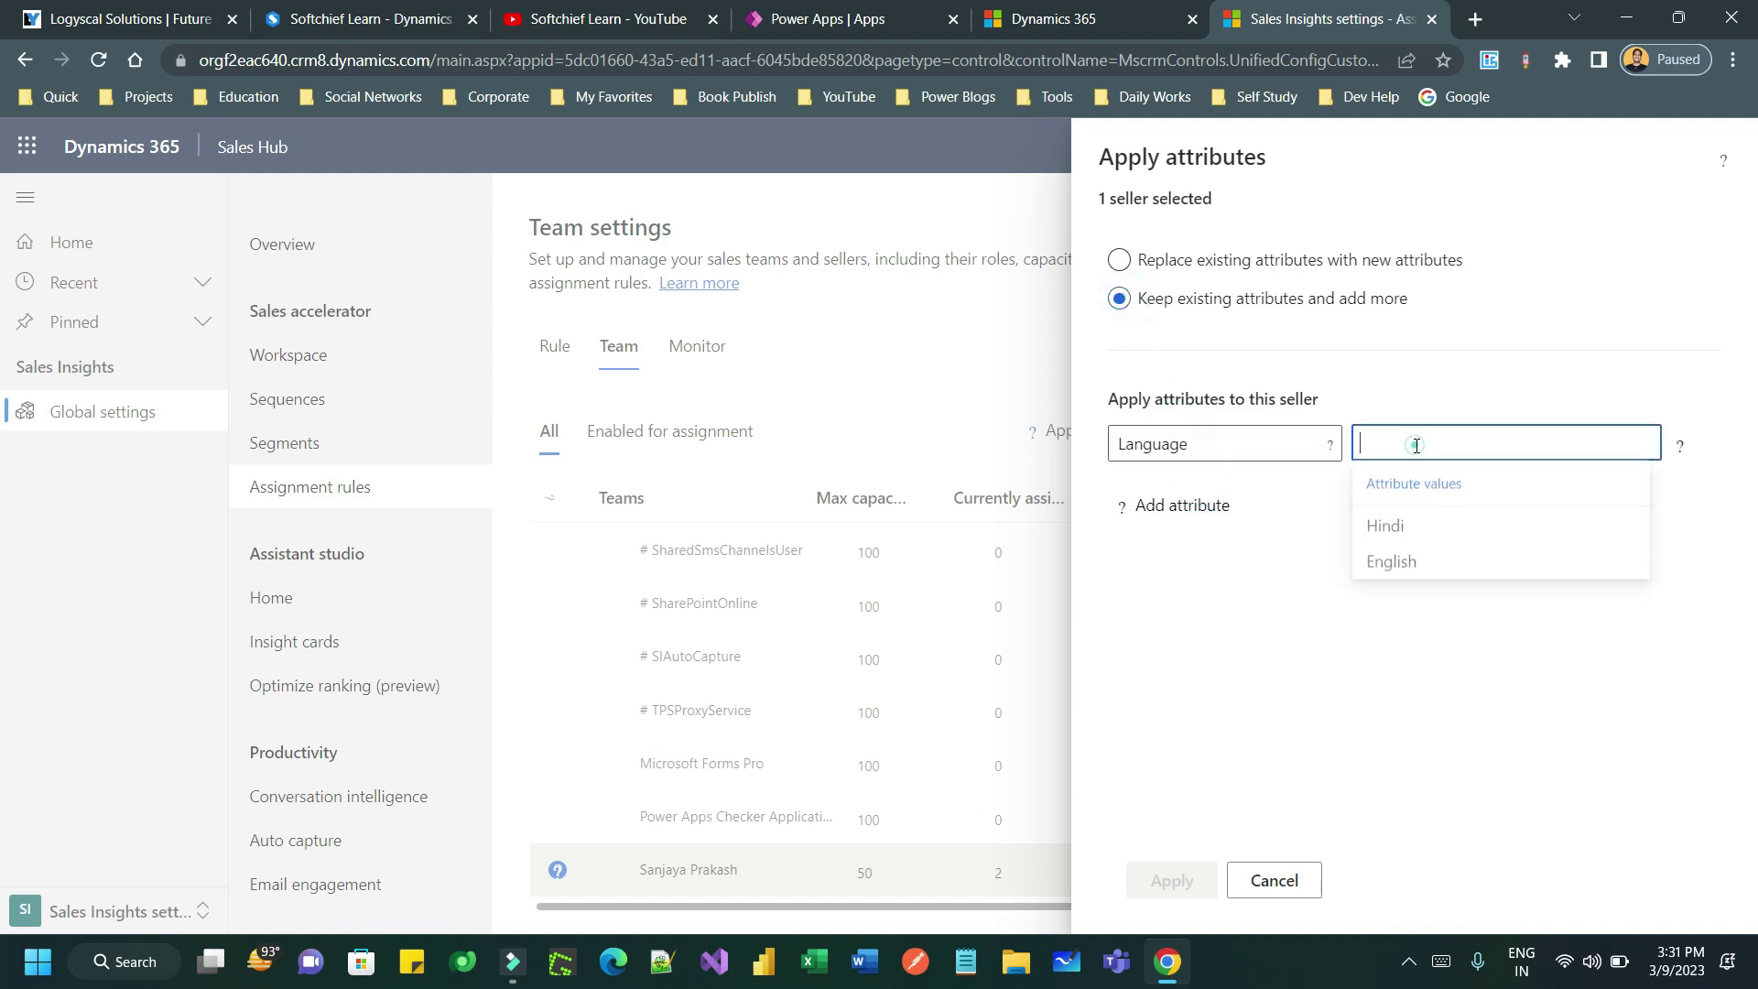
left_click(1417, 535)
left_click(1425, 448)
left_click(1424, 445)
left_click(1431, 574)
left_click(1172, 879)
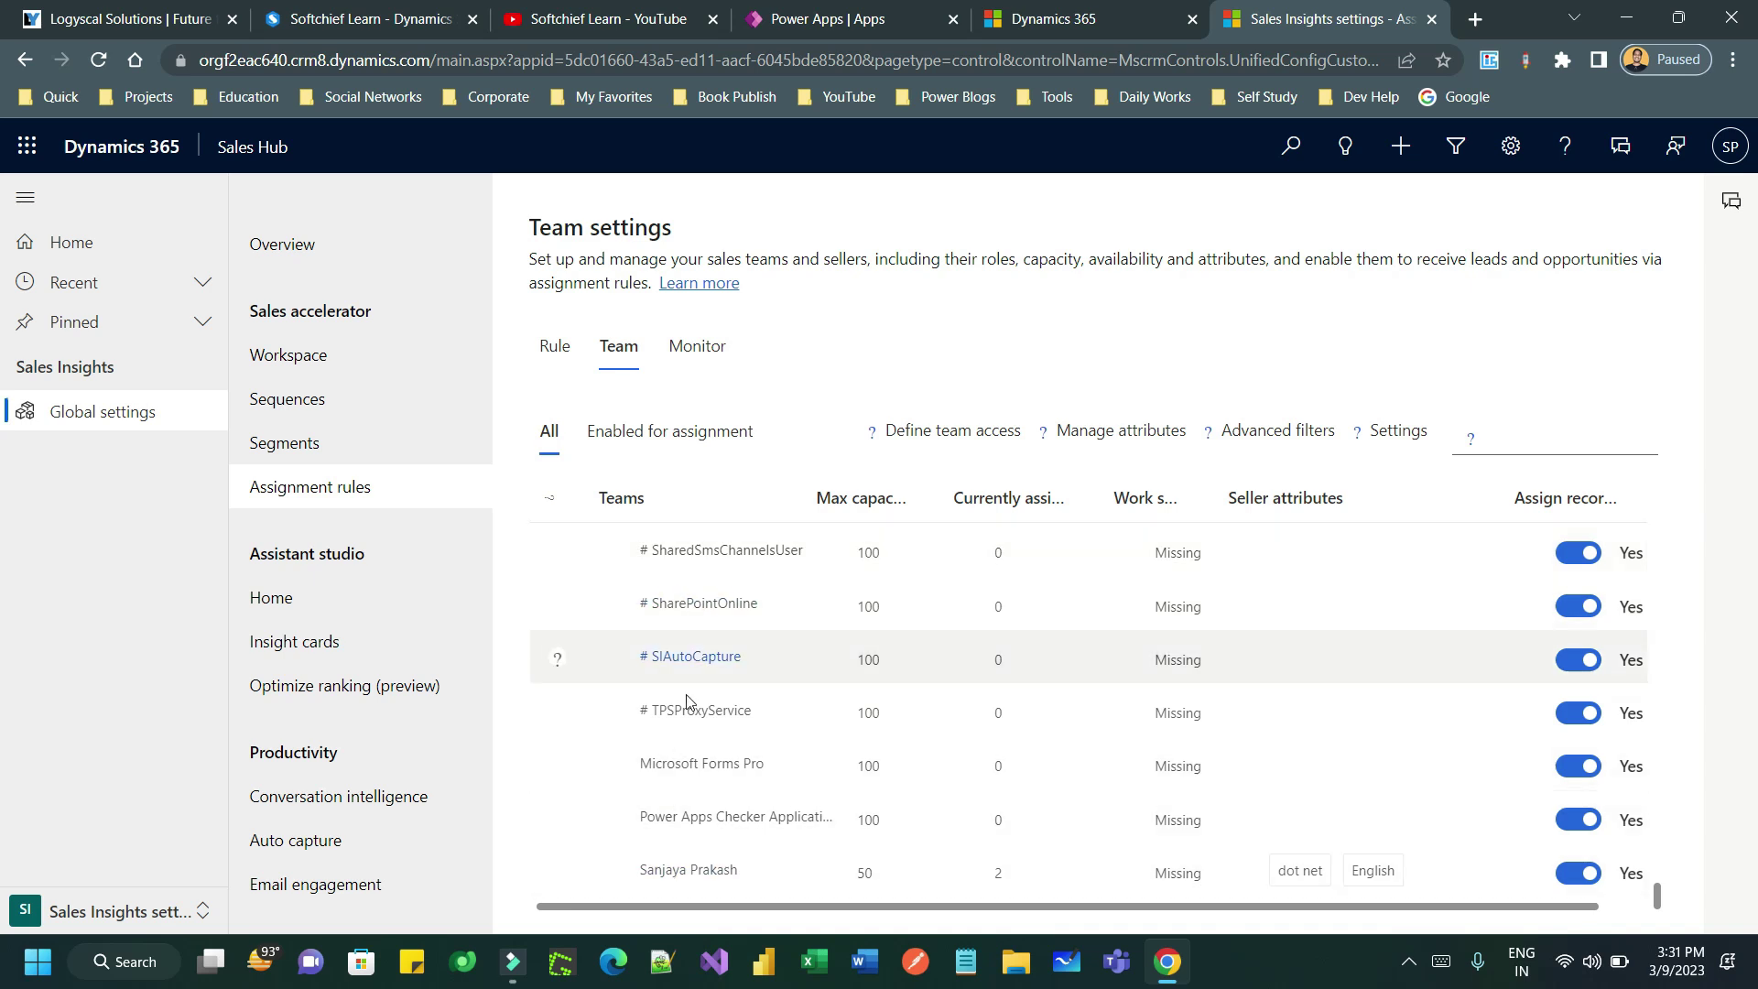
left_click(773, 596)
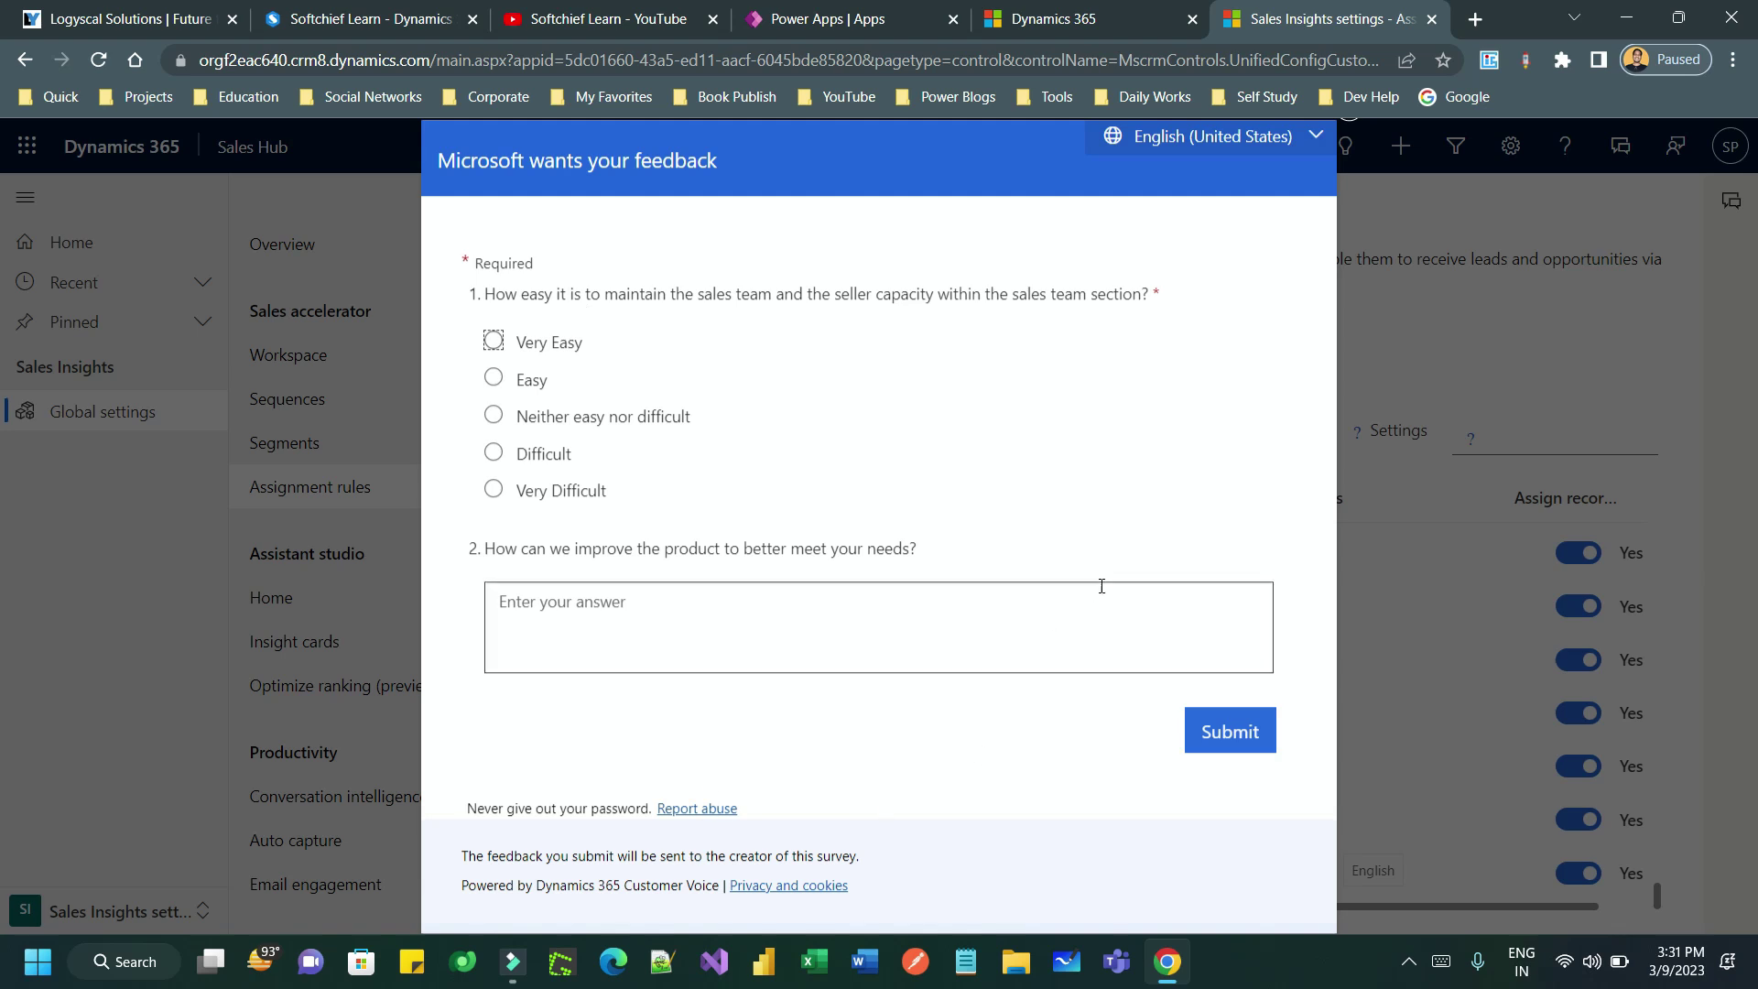
- Submit the feedback survey rated neither easy nor difficult with comment 'xsdsds', then dismiss it
left_click(494, 415)
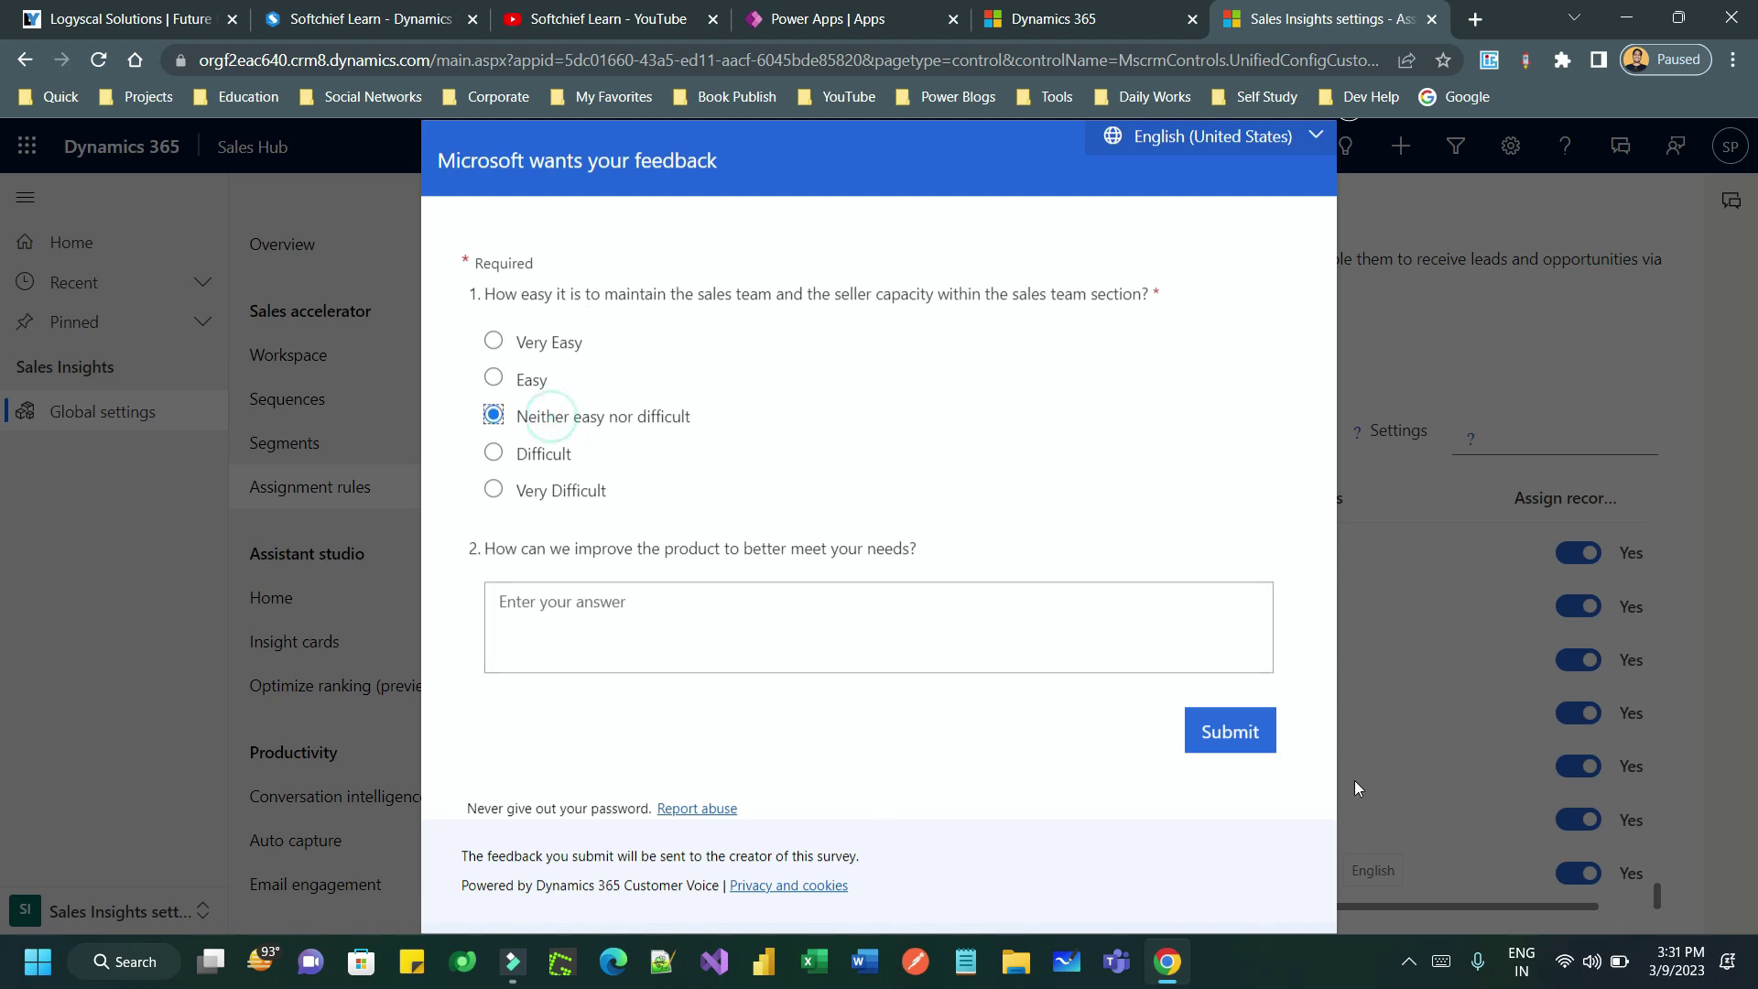
left_click(828, 608)
type("xsdsds")
left_click(1238, 730)
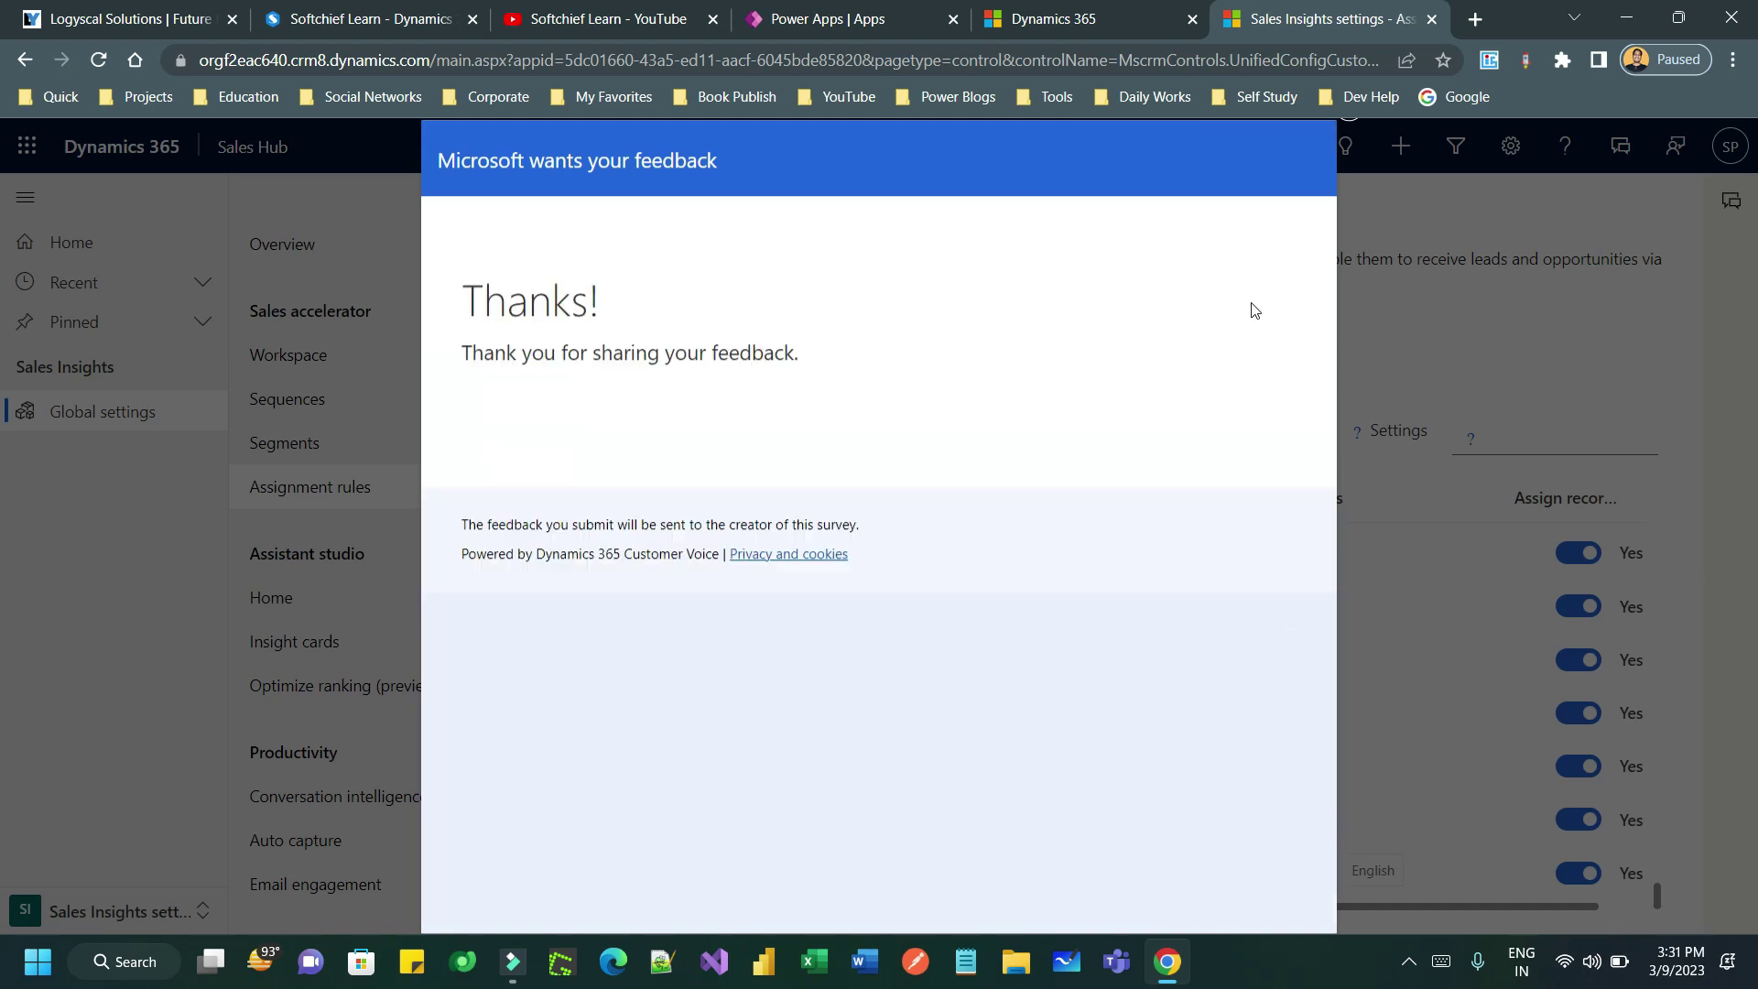
key("ctrl+minus")
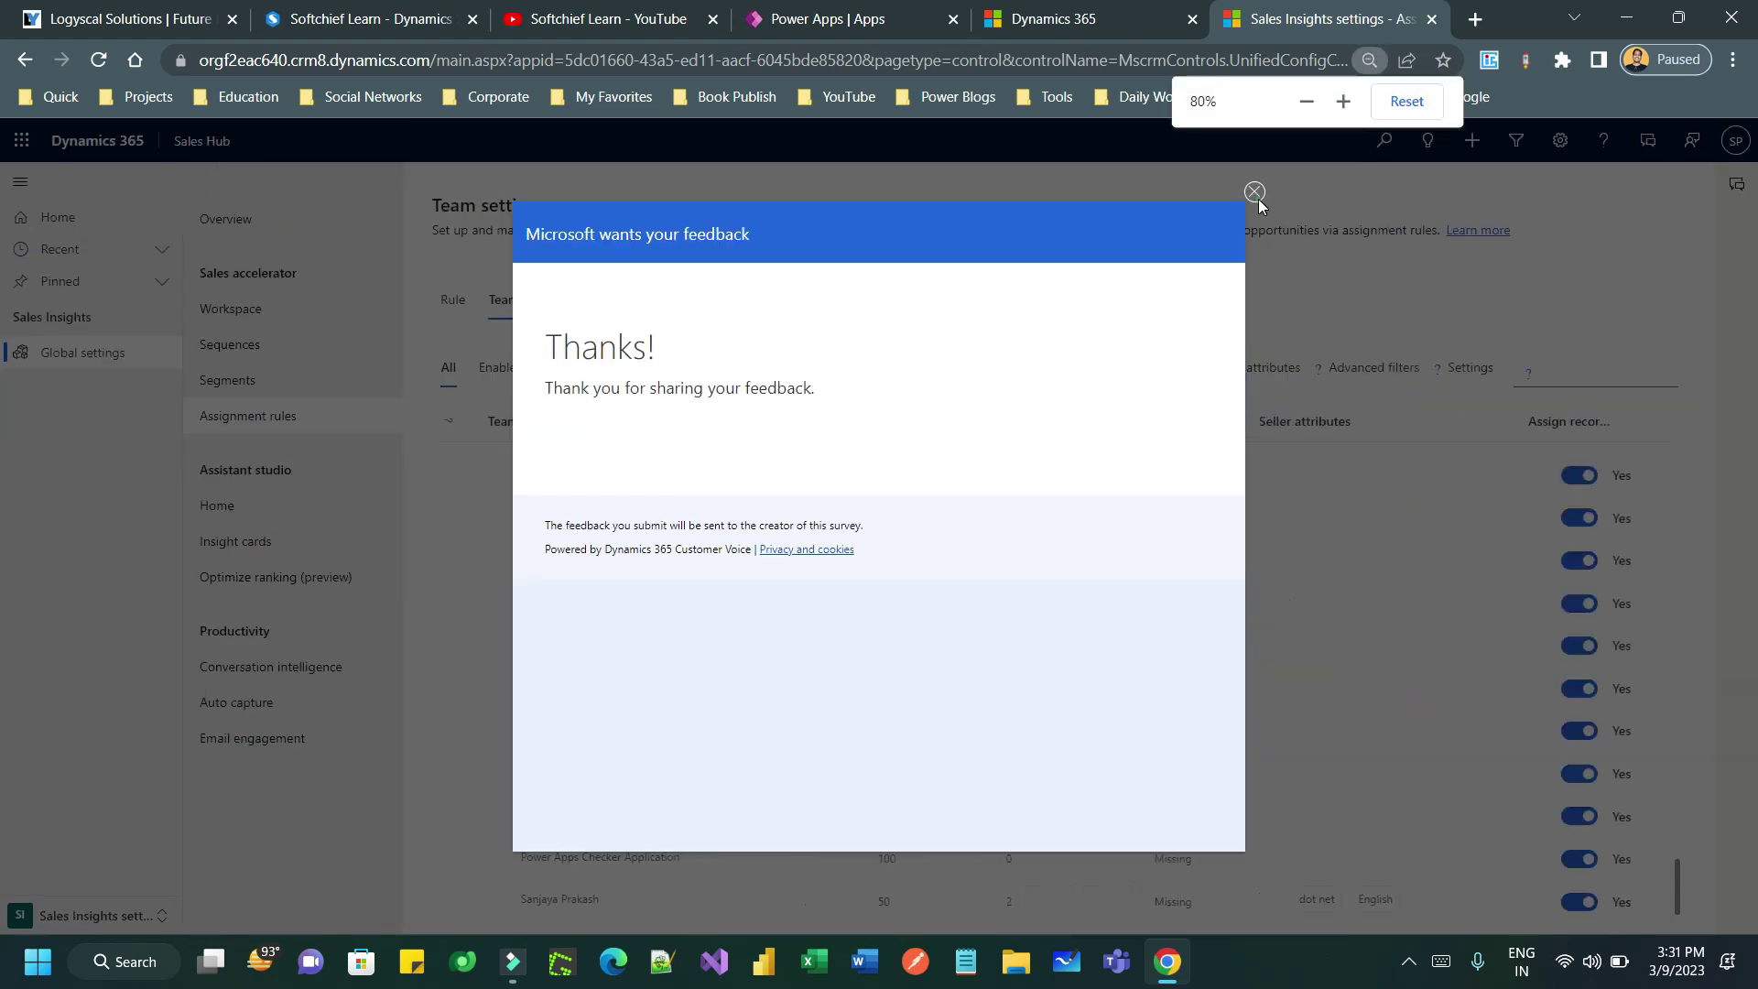
left_click(1254, 191)
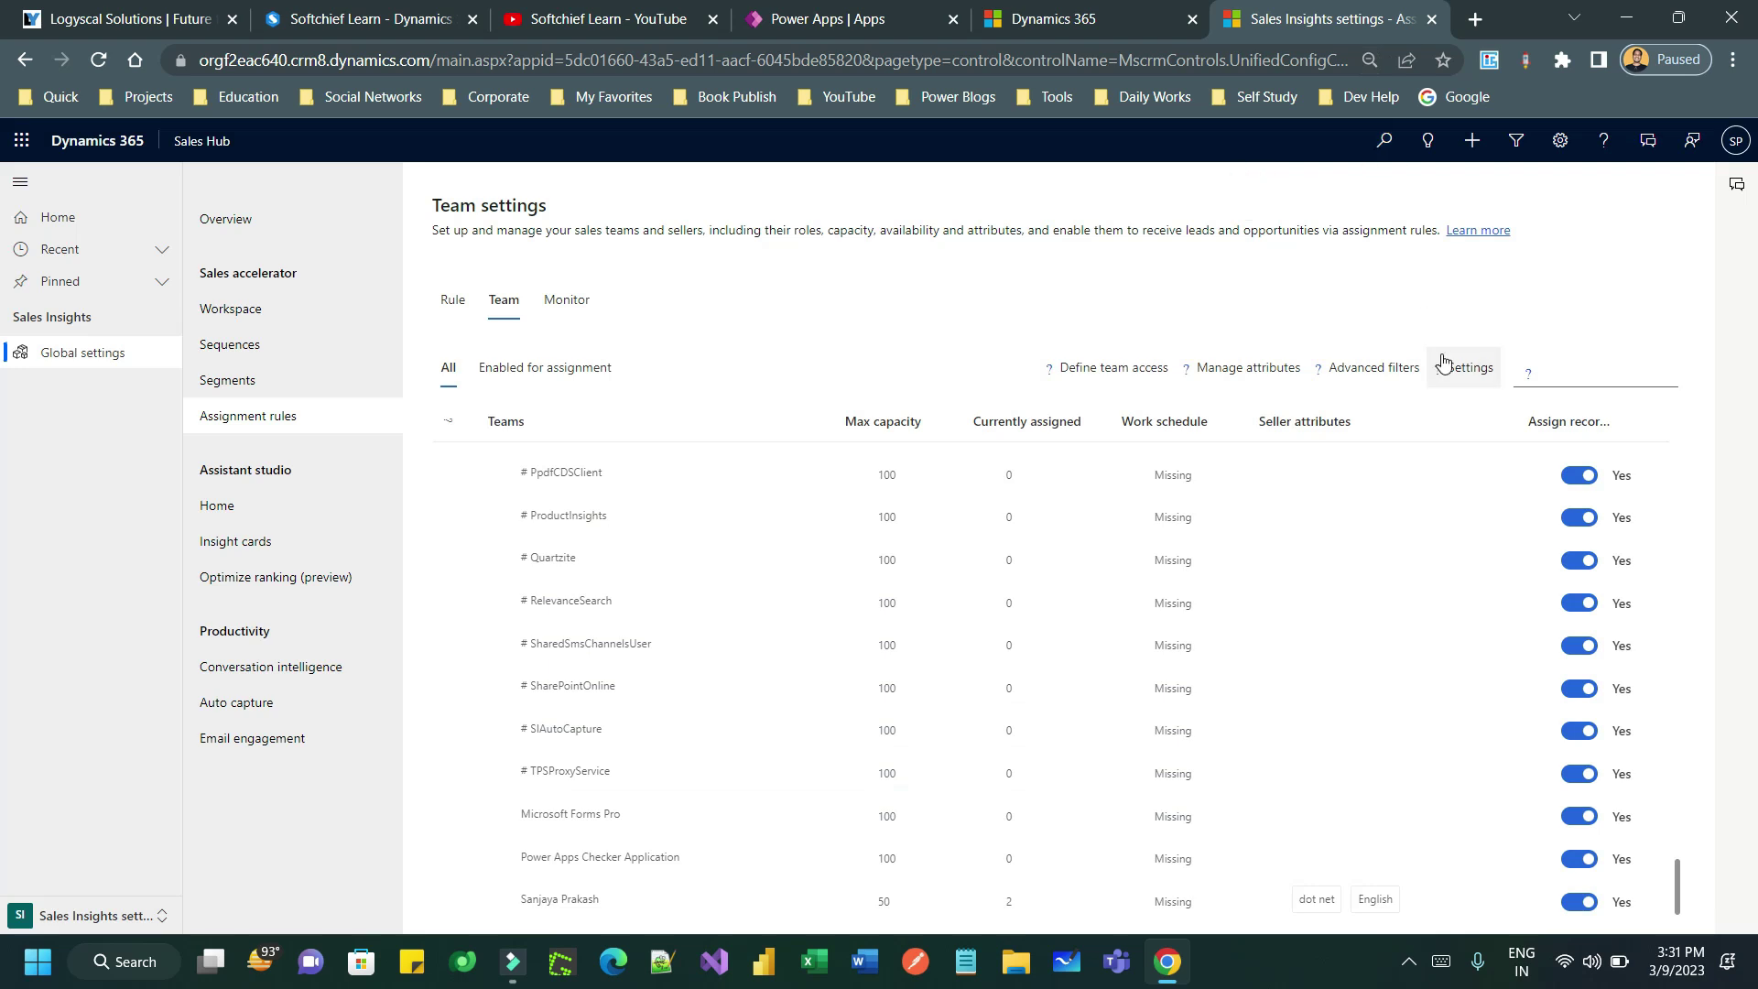
key("ctrl+0")
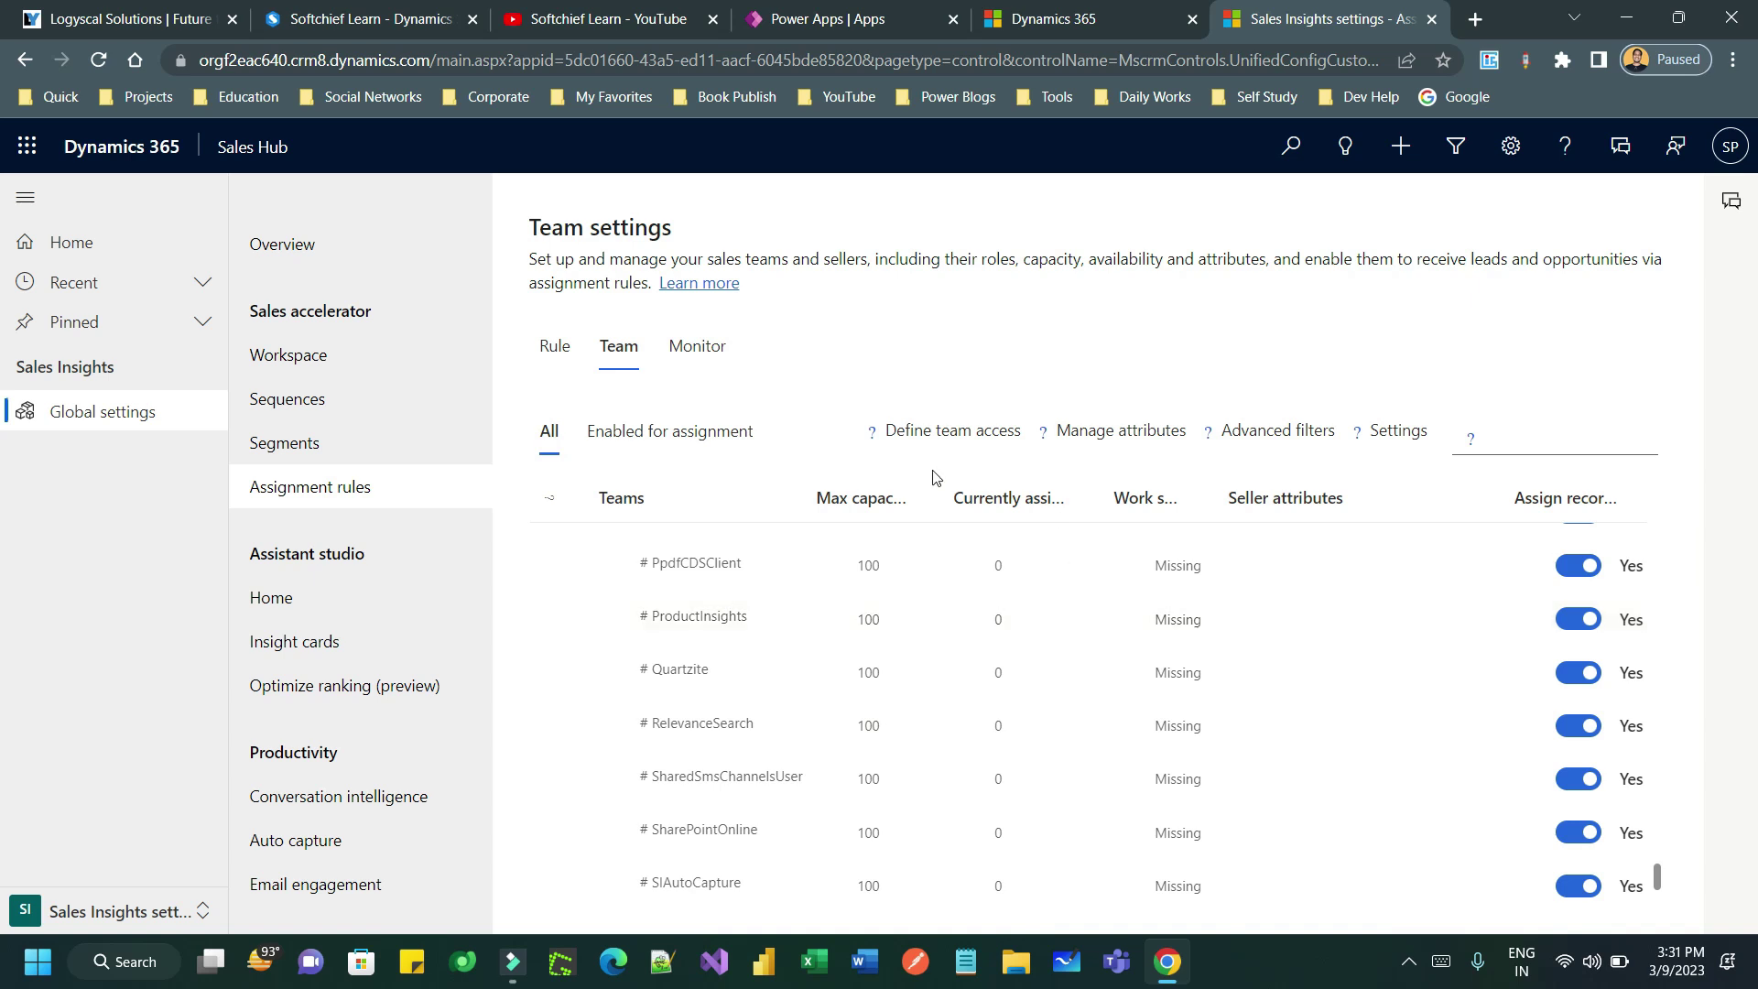
- Show teams enabled for assignment and turn off assignment for PpdfCDSClient
left_click(1292, 447)
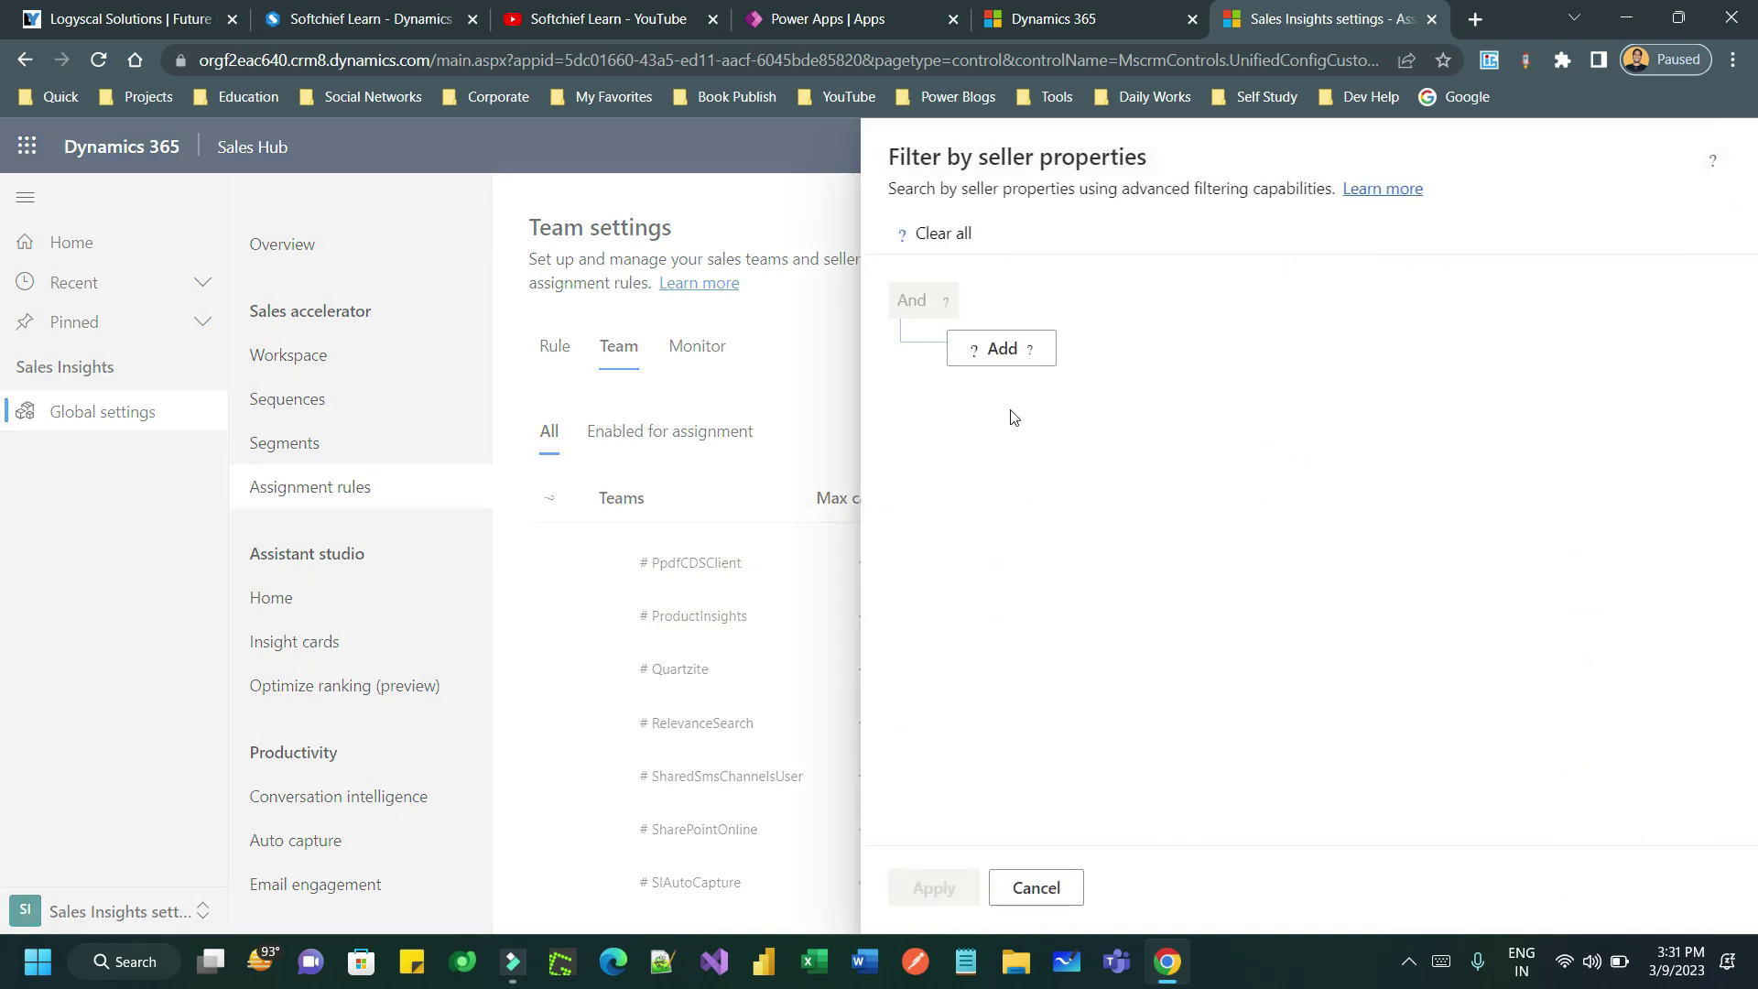
left_click(1053, 879)
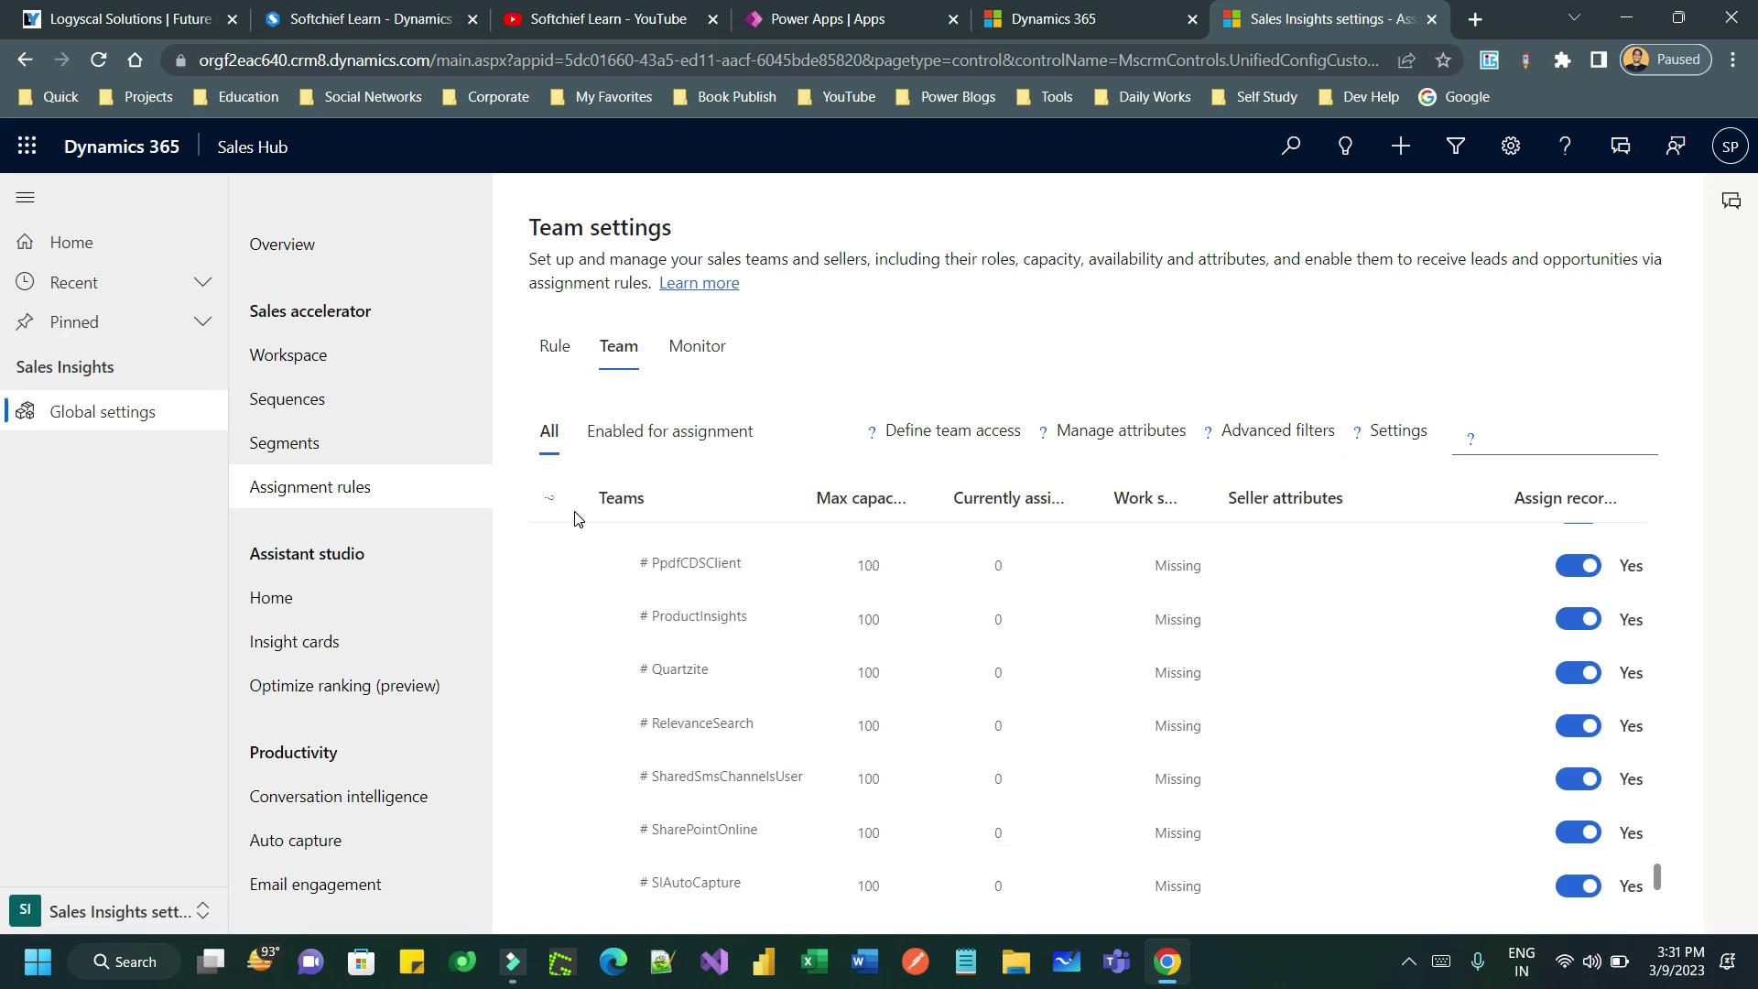
left_click(680, 445)
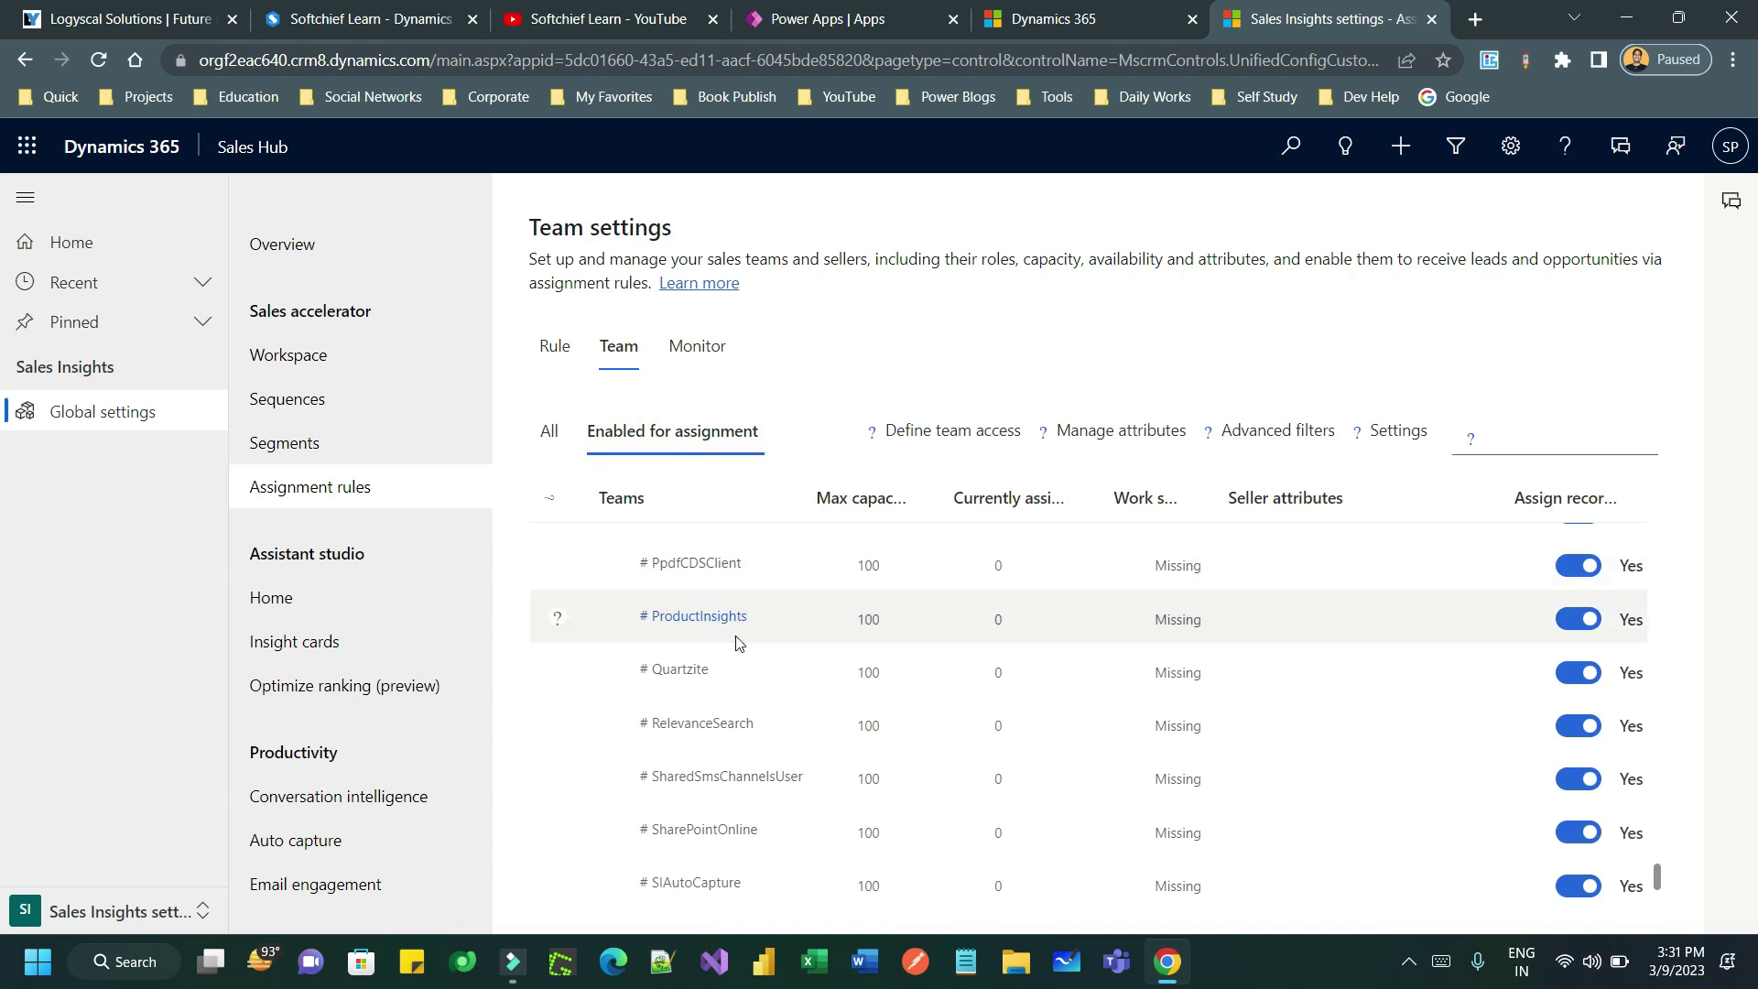
left_click(1578, 565)
left_click(968, 588)
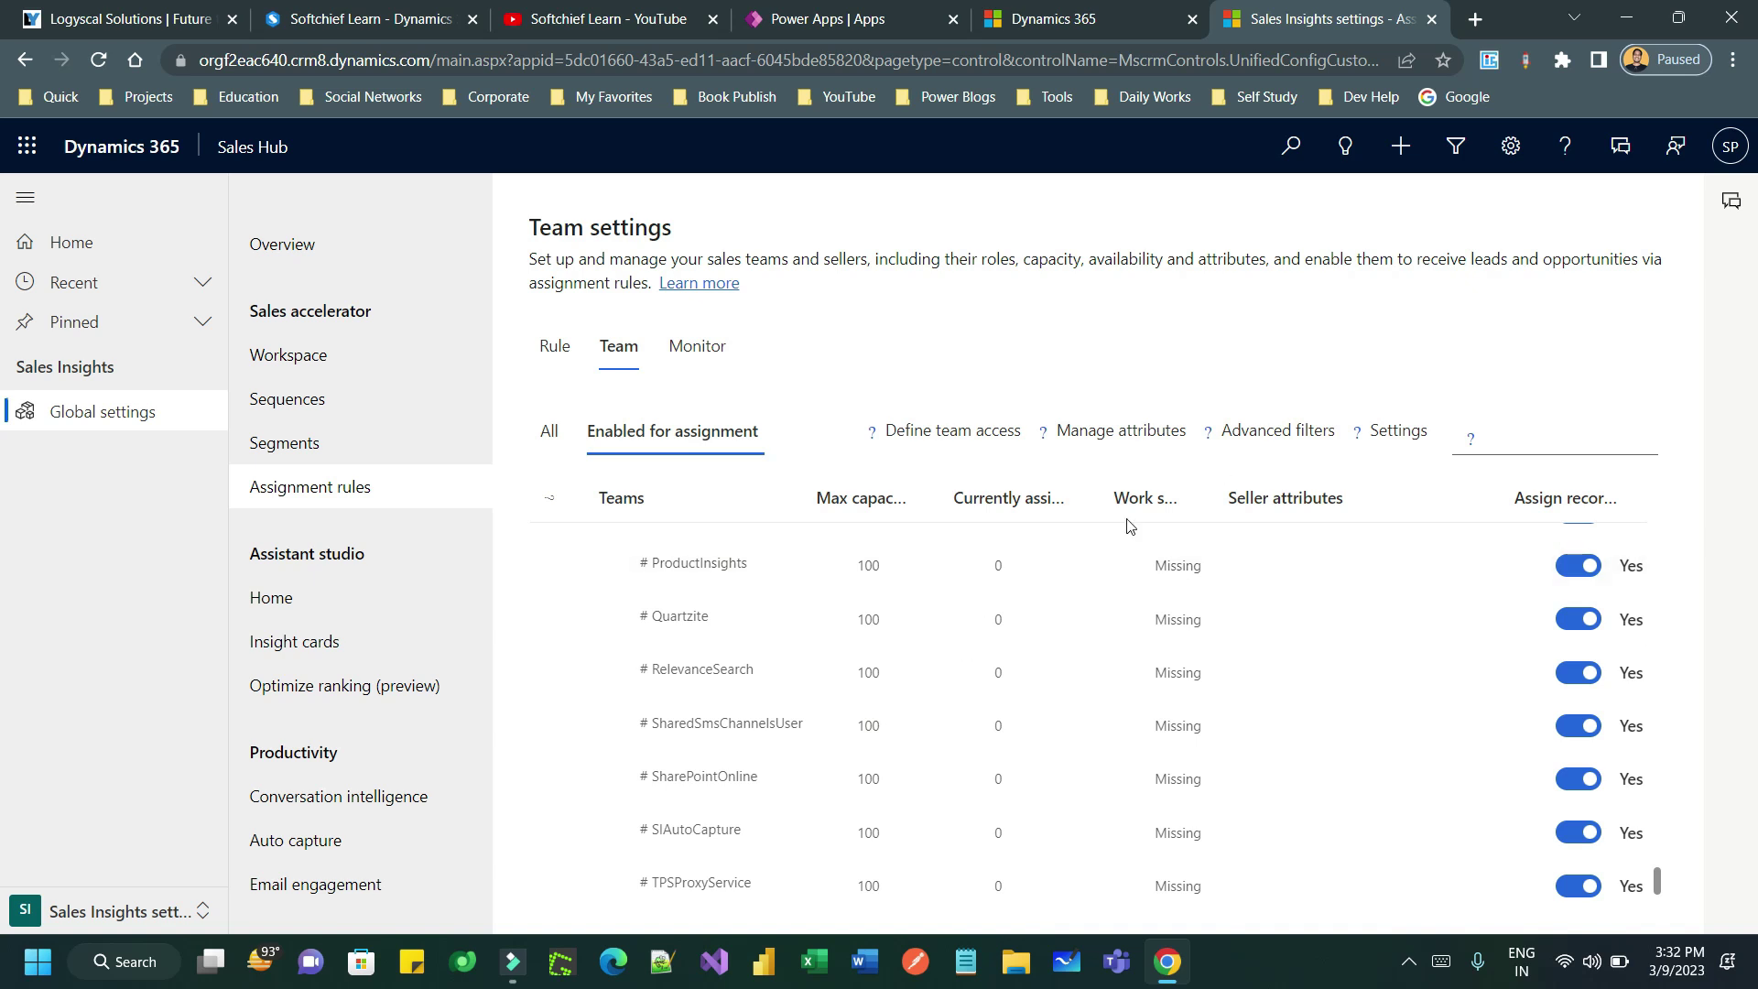
- Create a new assignment rule and name it 'leads from website rule', fixing typos
left_click(556, 352)
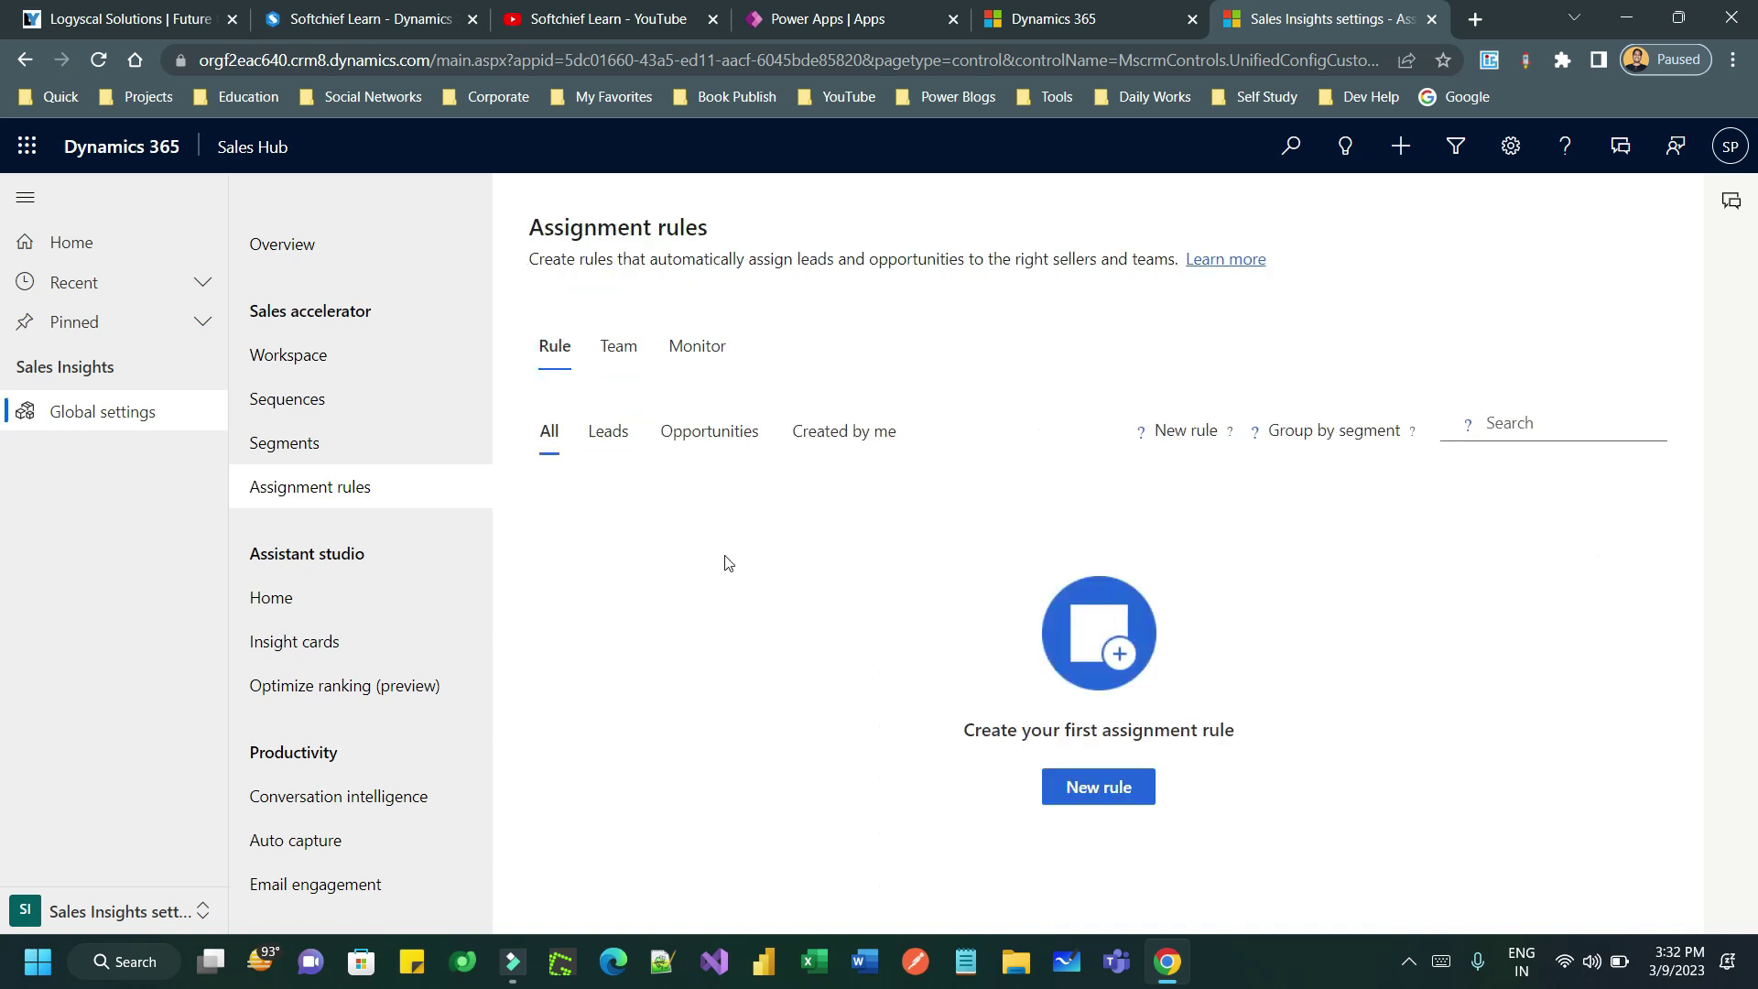
left_click(1092, 783)
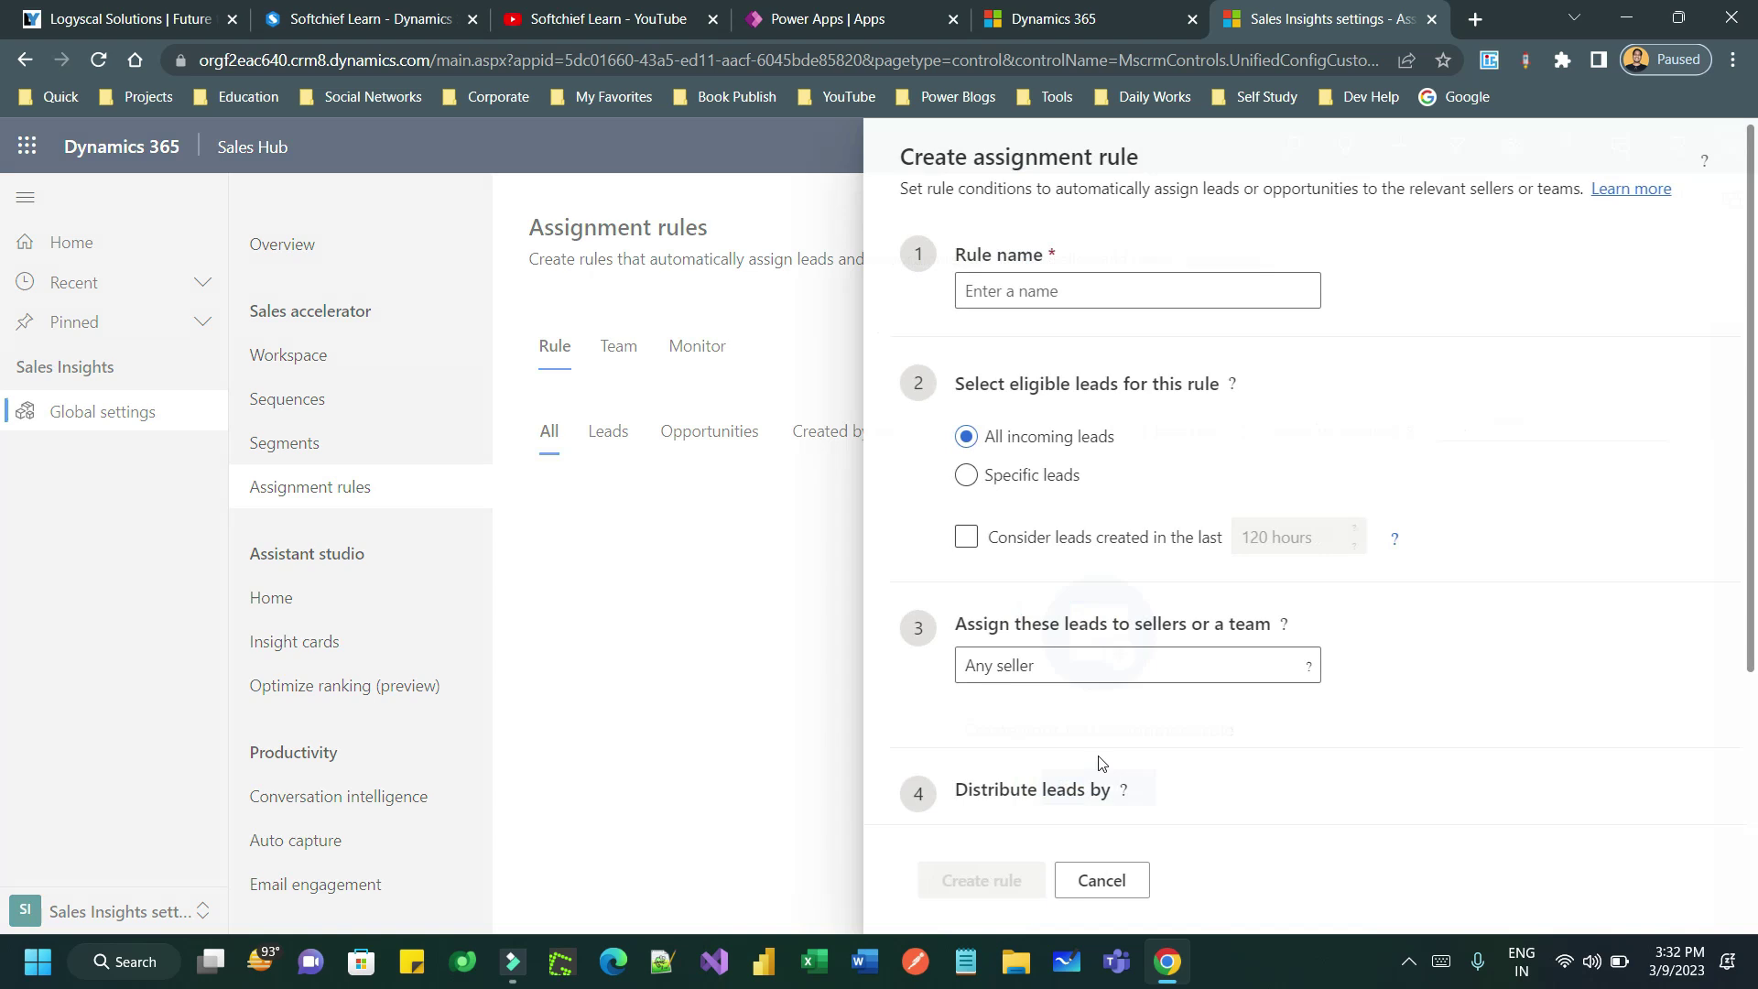
left_click(1029, 302)
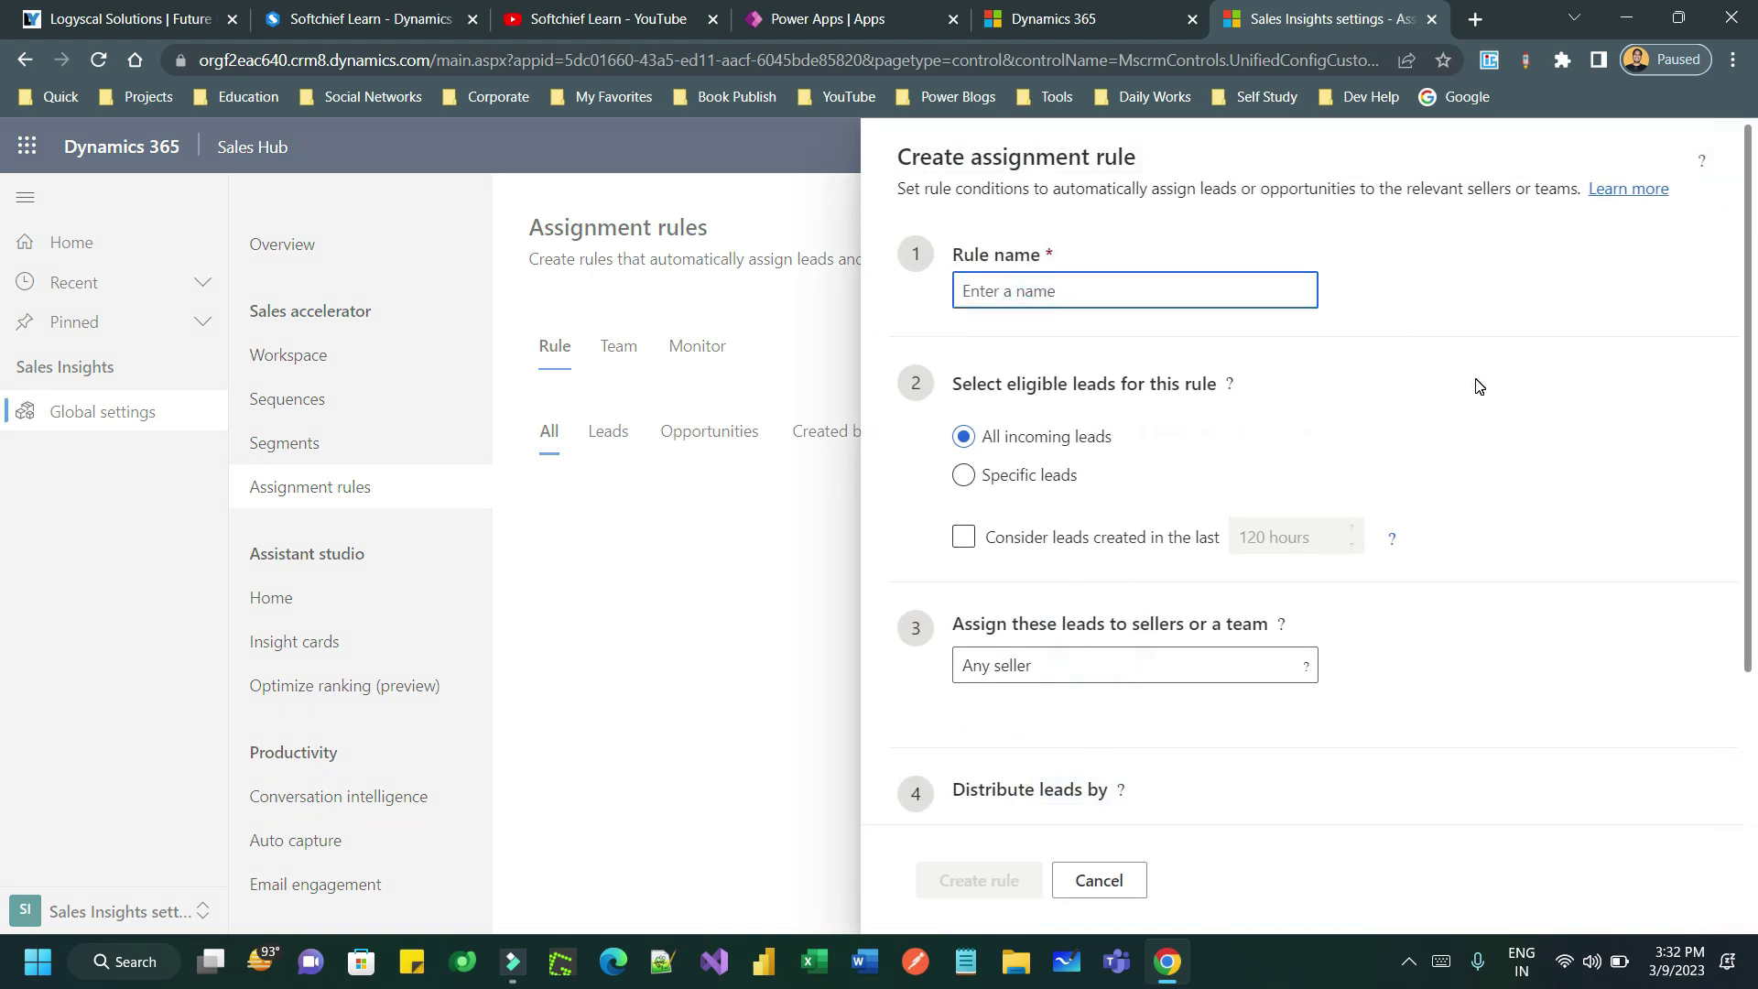
type("leads ")
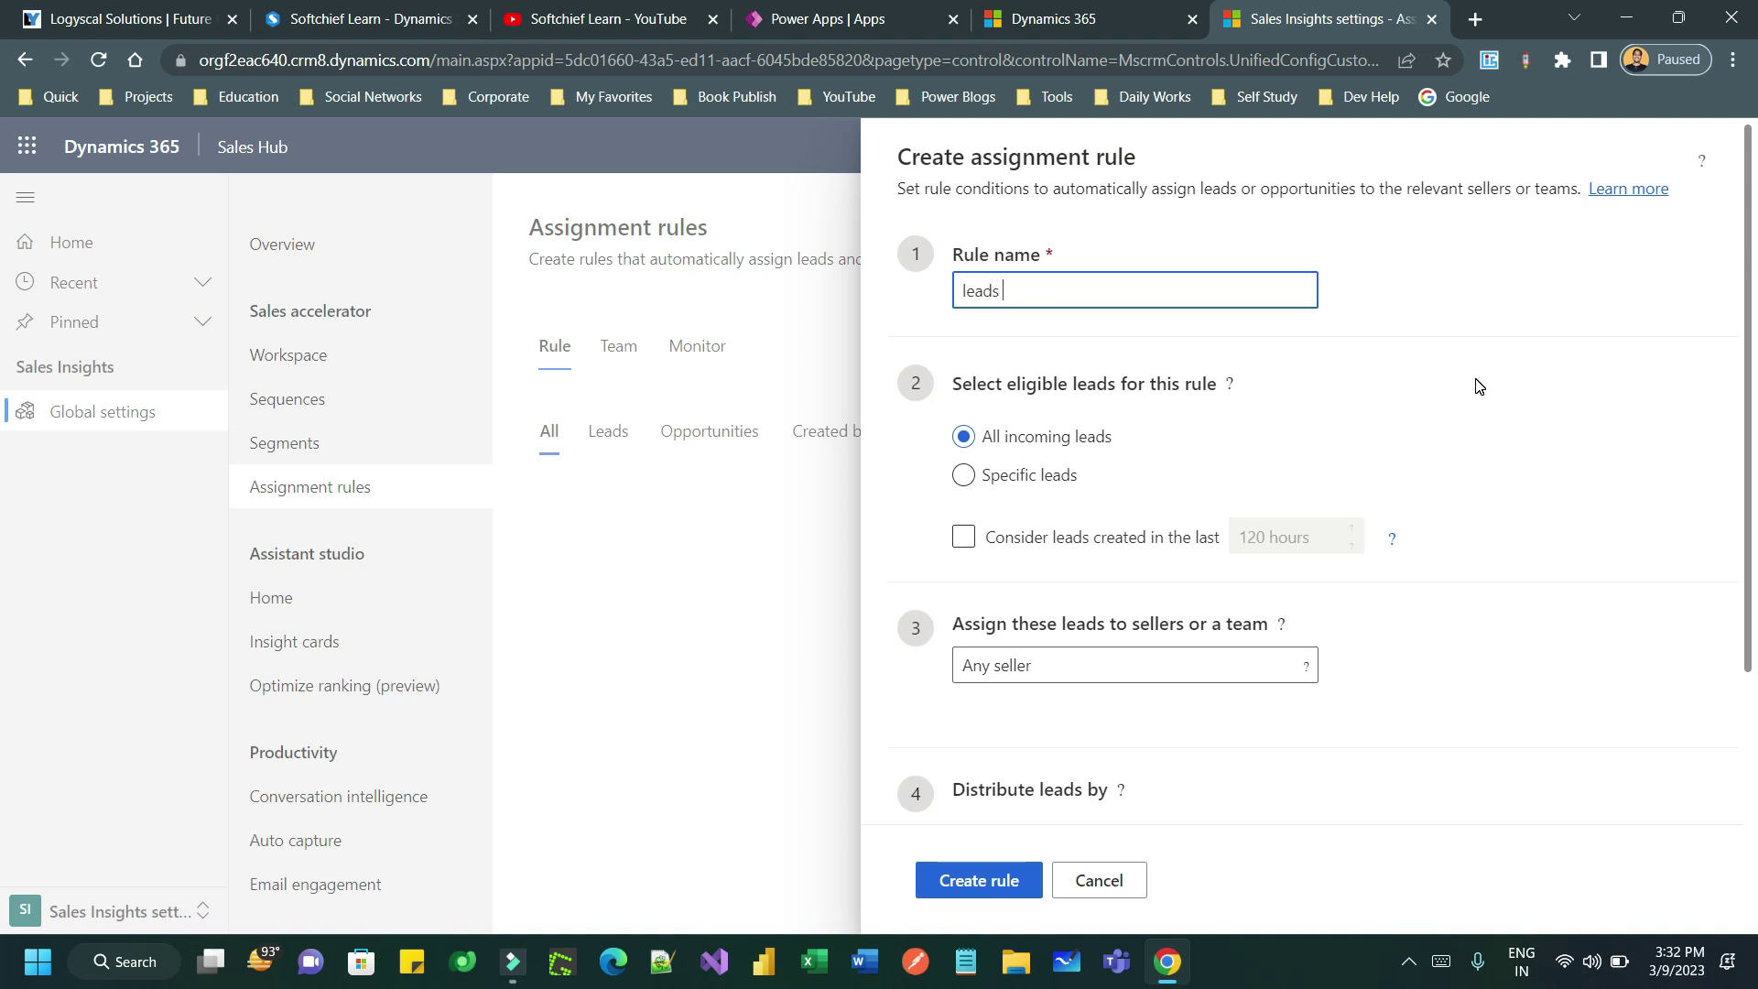
type("from web role ")
type("from s")
key("BackSpace")
key("BackSpace")
key("BackSpace")
key("BackSpace")
key("BackSpace")
key("BackSpace")
key("BackSpace")
type("site")
type(" and ")
type("sp")
left_click_drag(1099, 292, 1183, 292)
key("BackSpace")
type("rule")
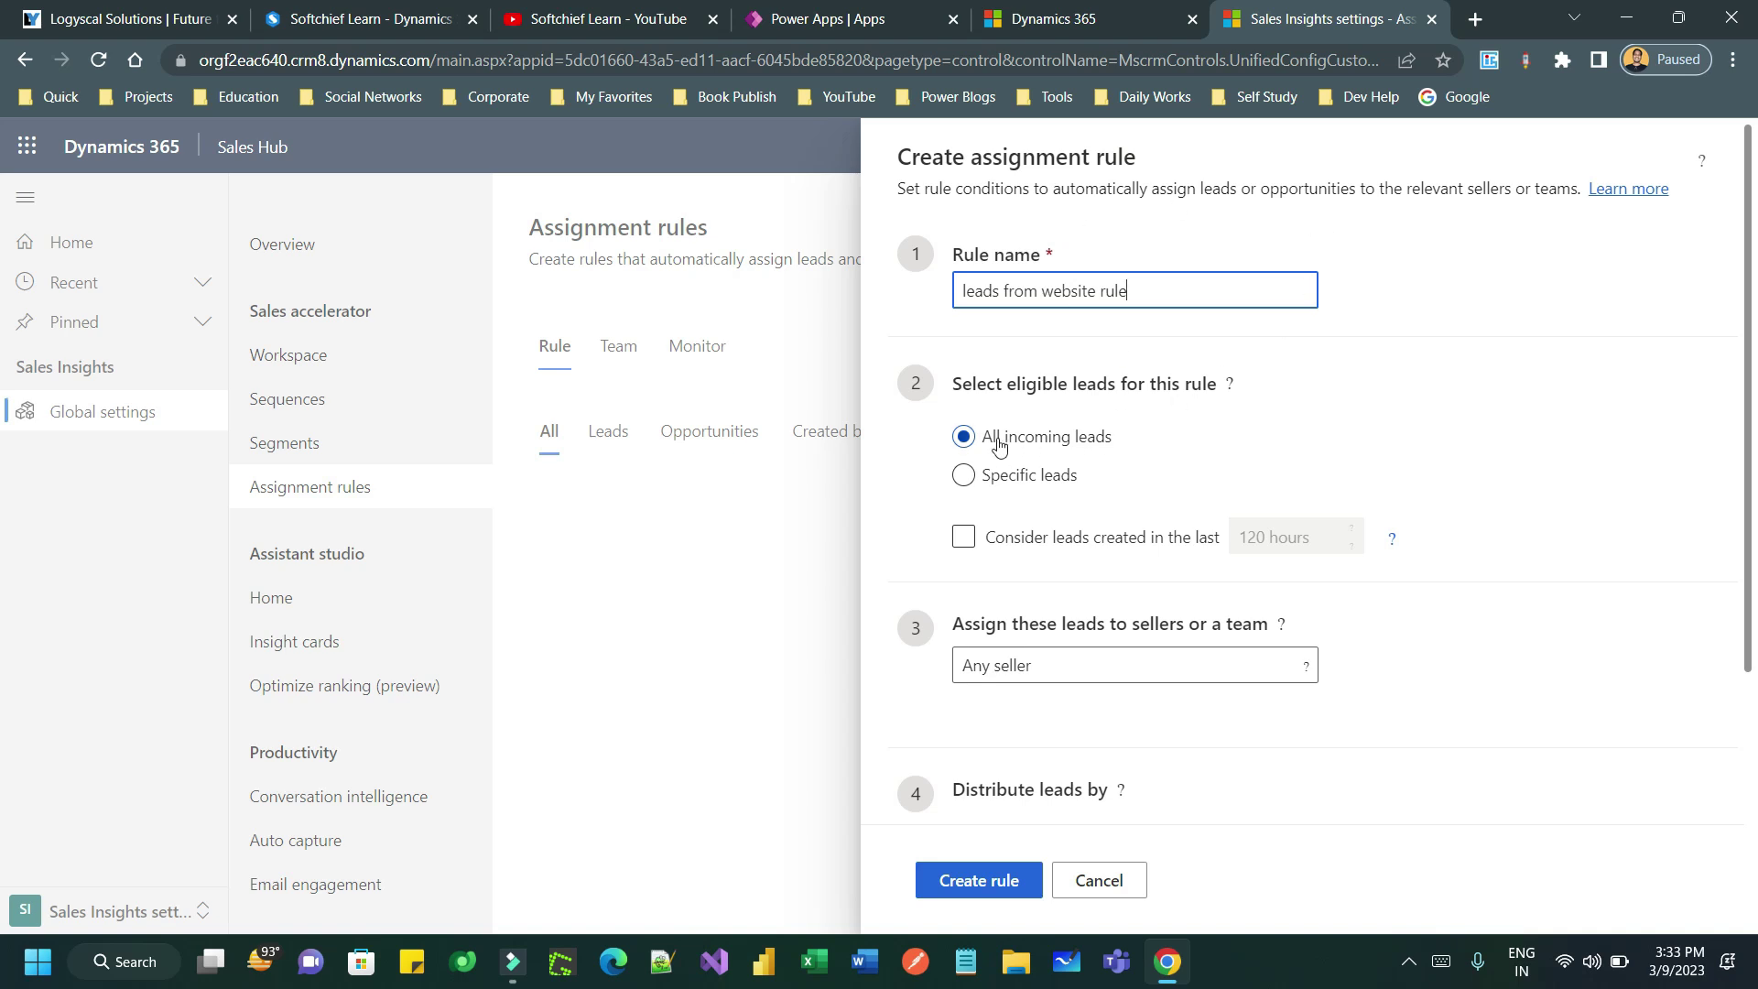
left_click(1049, 439)
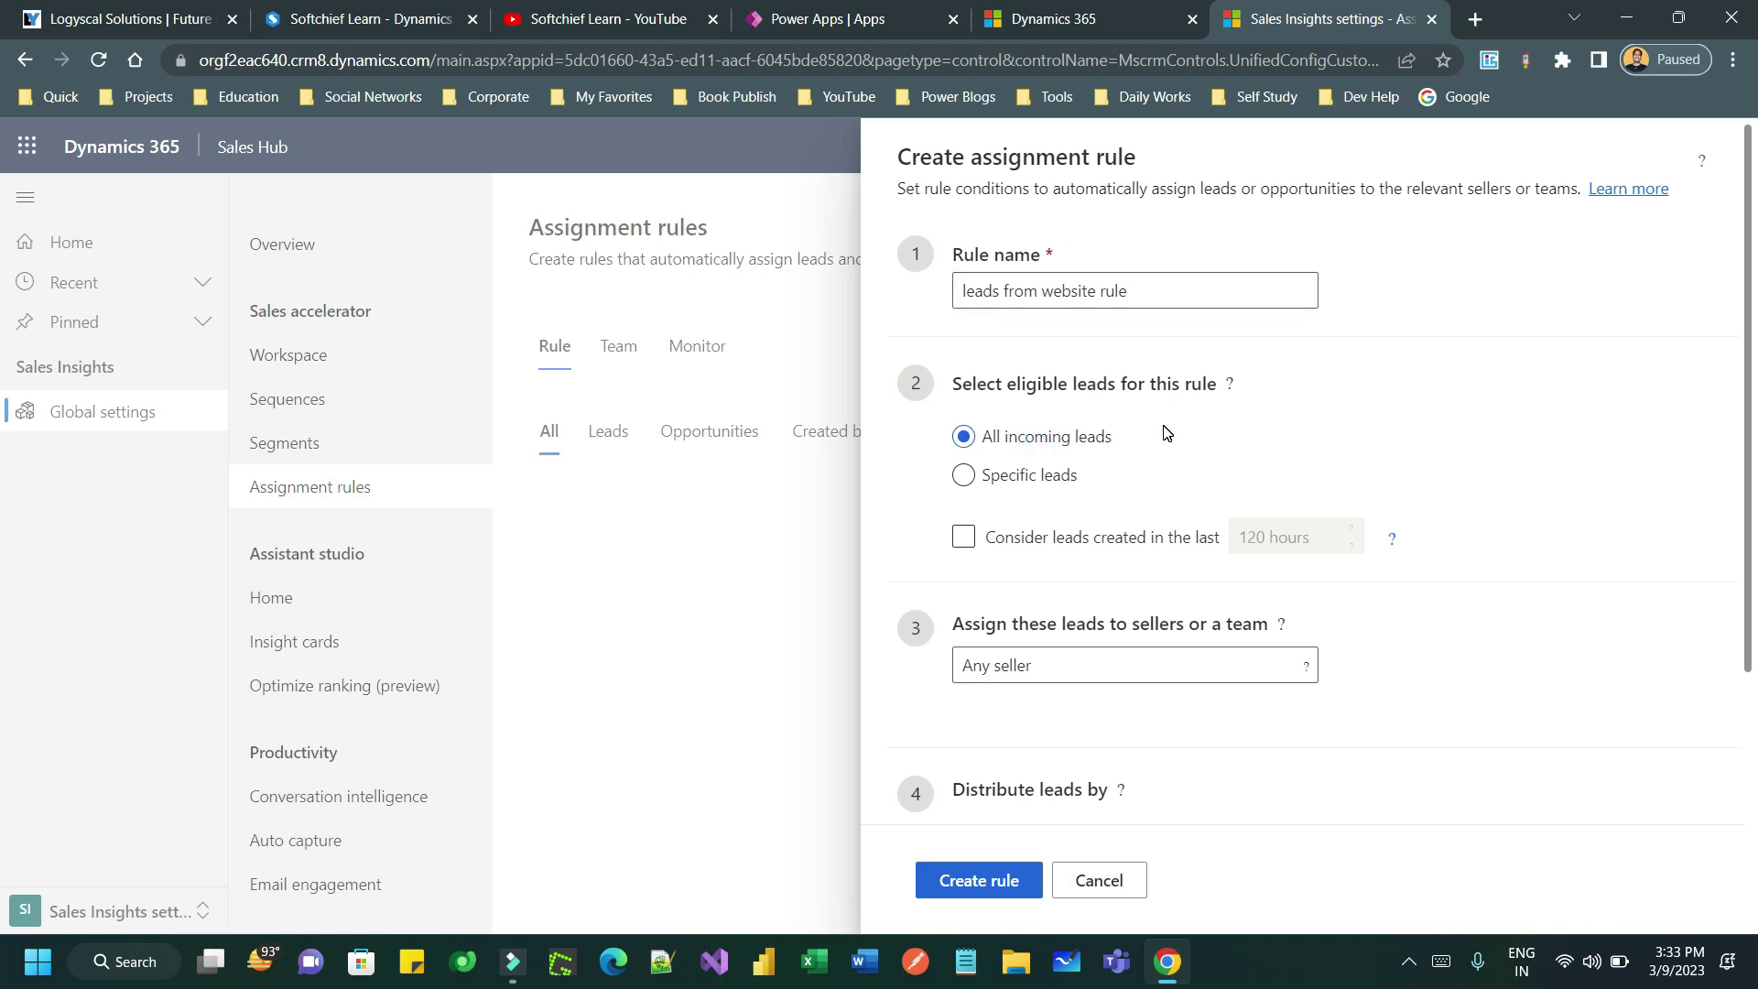
- Restrict the rule to Specific leads in the 'Leads created from Web' segment
left_click(969, 476)
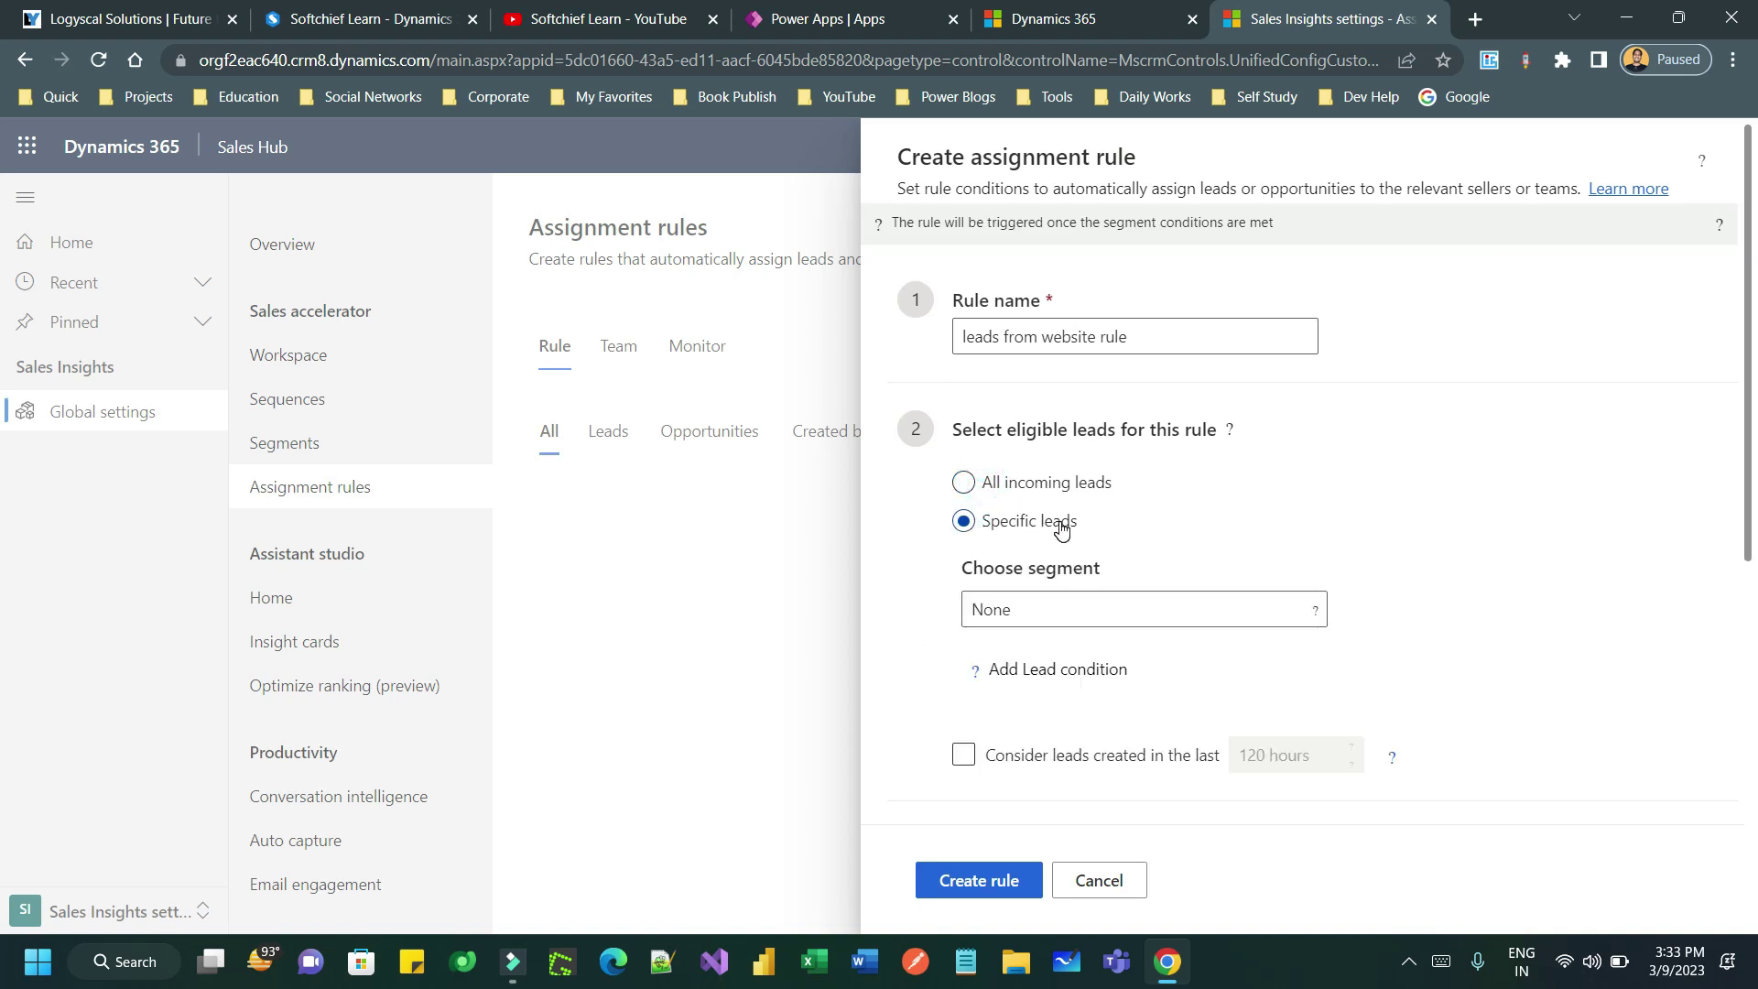
left_click(1092, 609)
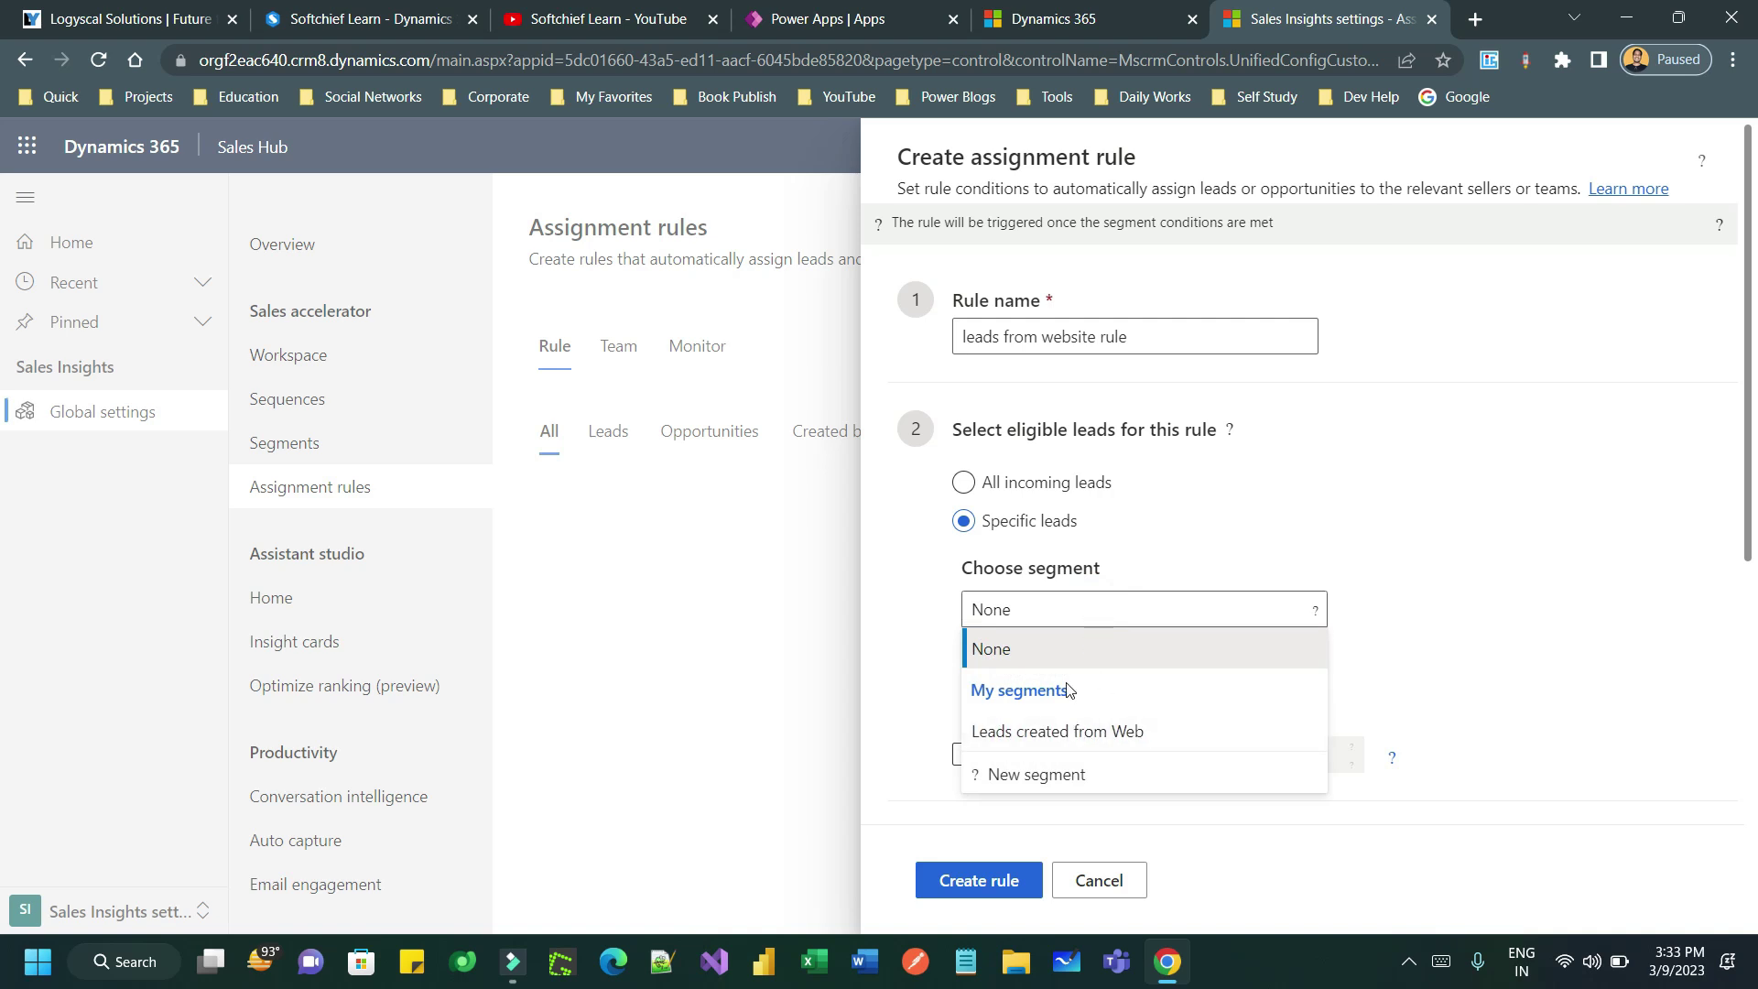
left_click(1147, 735)
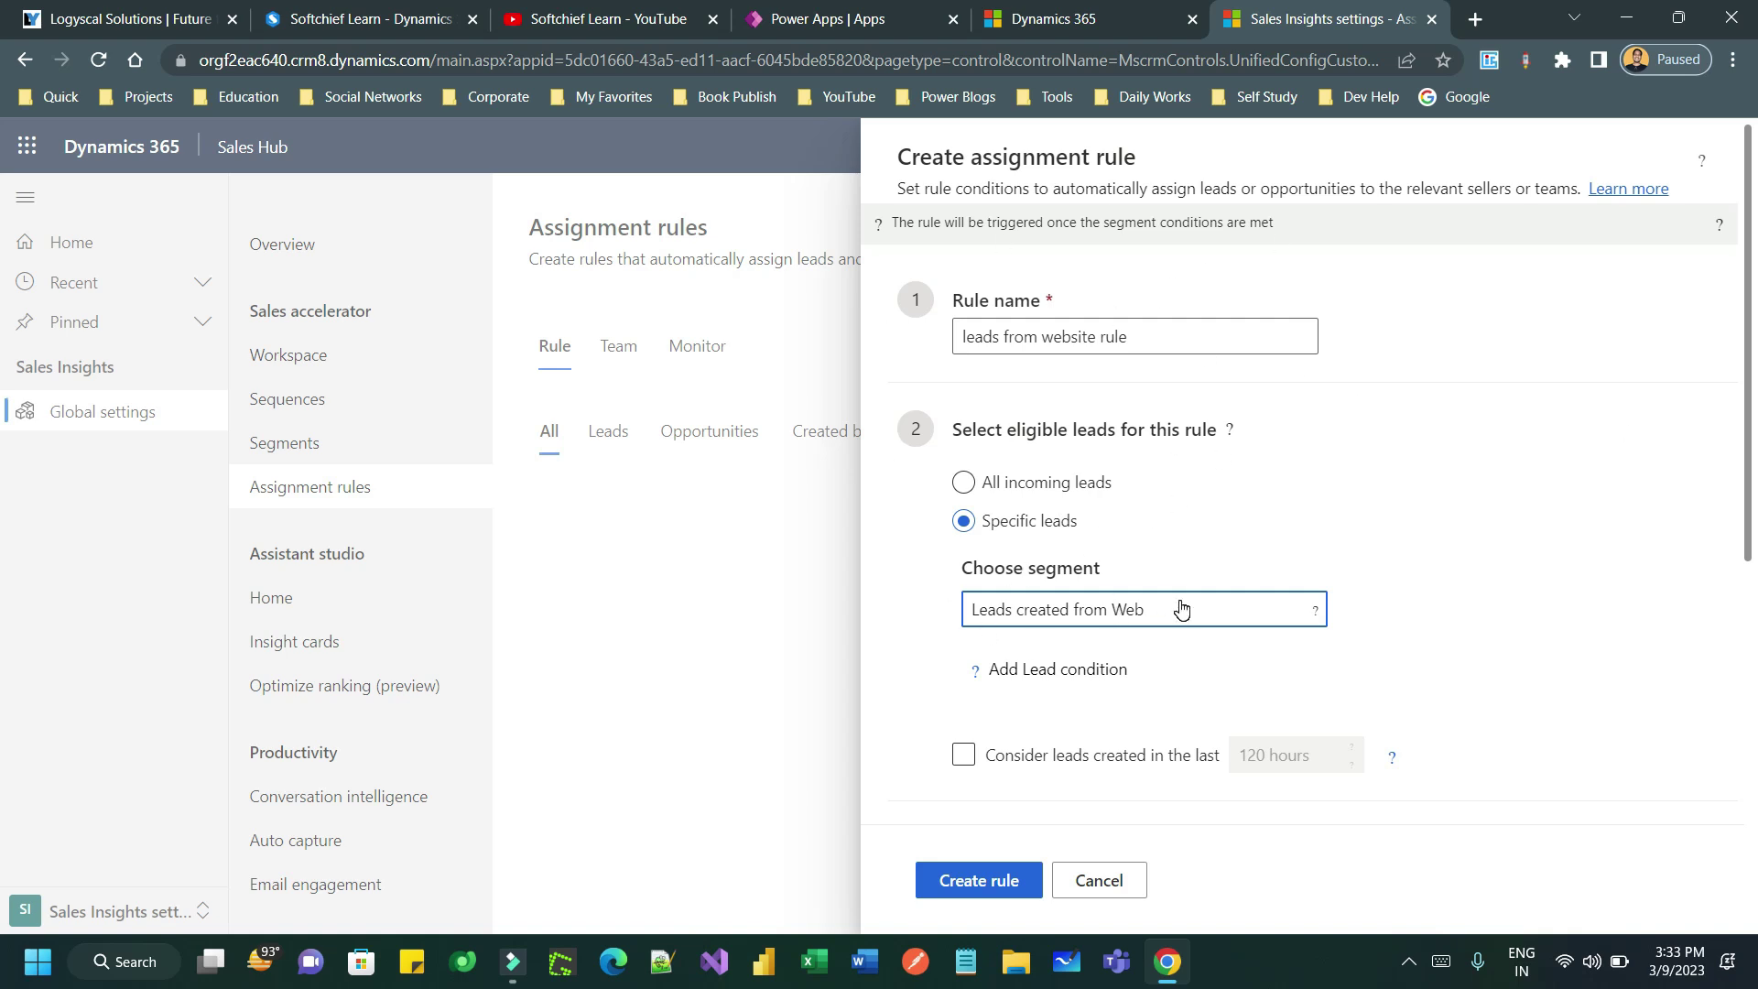
scroll(1182, 609, "down", 2)
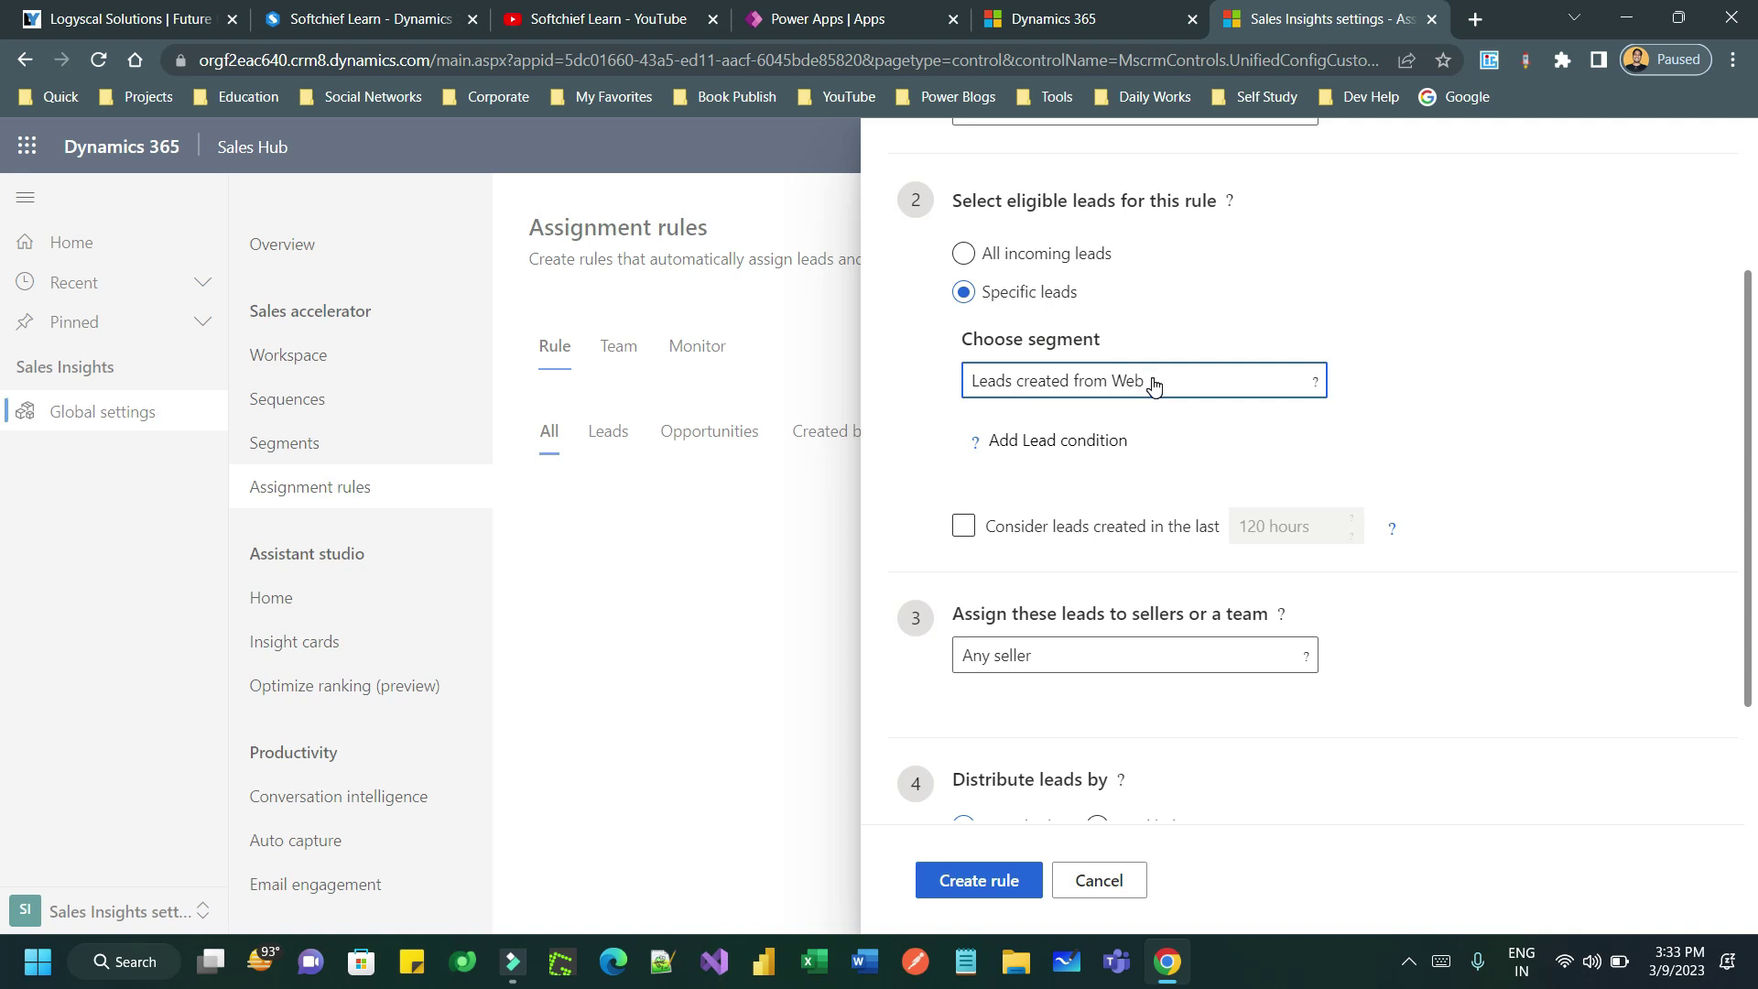
scroll(1154, 385, "down", 3)
left_click_drag(979, 447, 1243, 430)
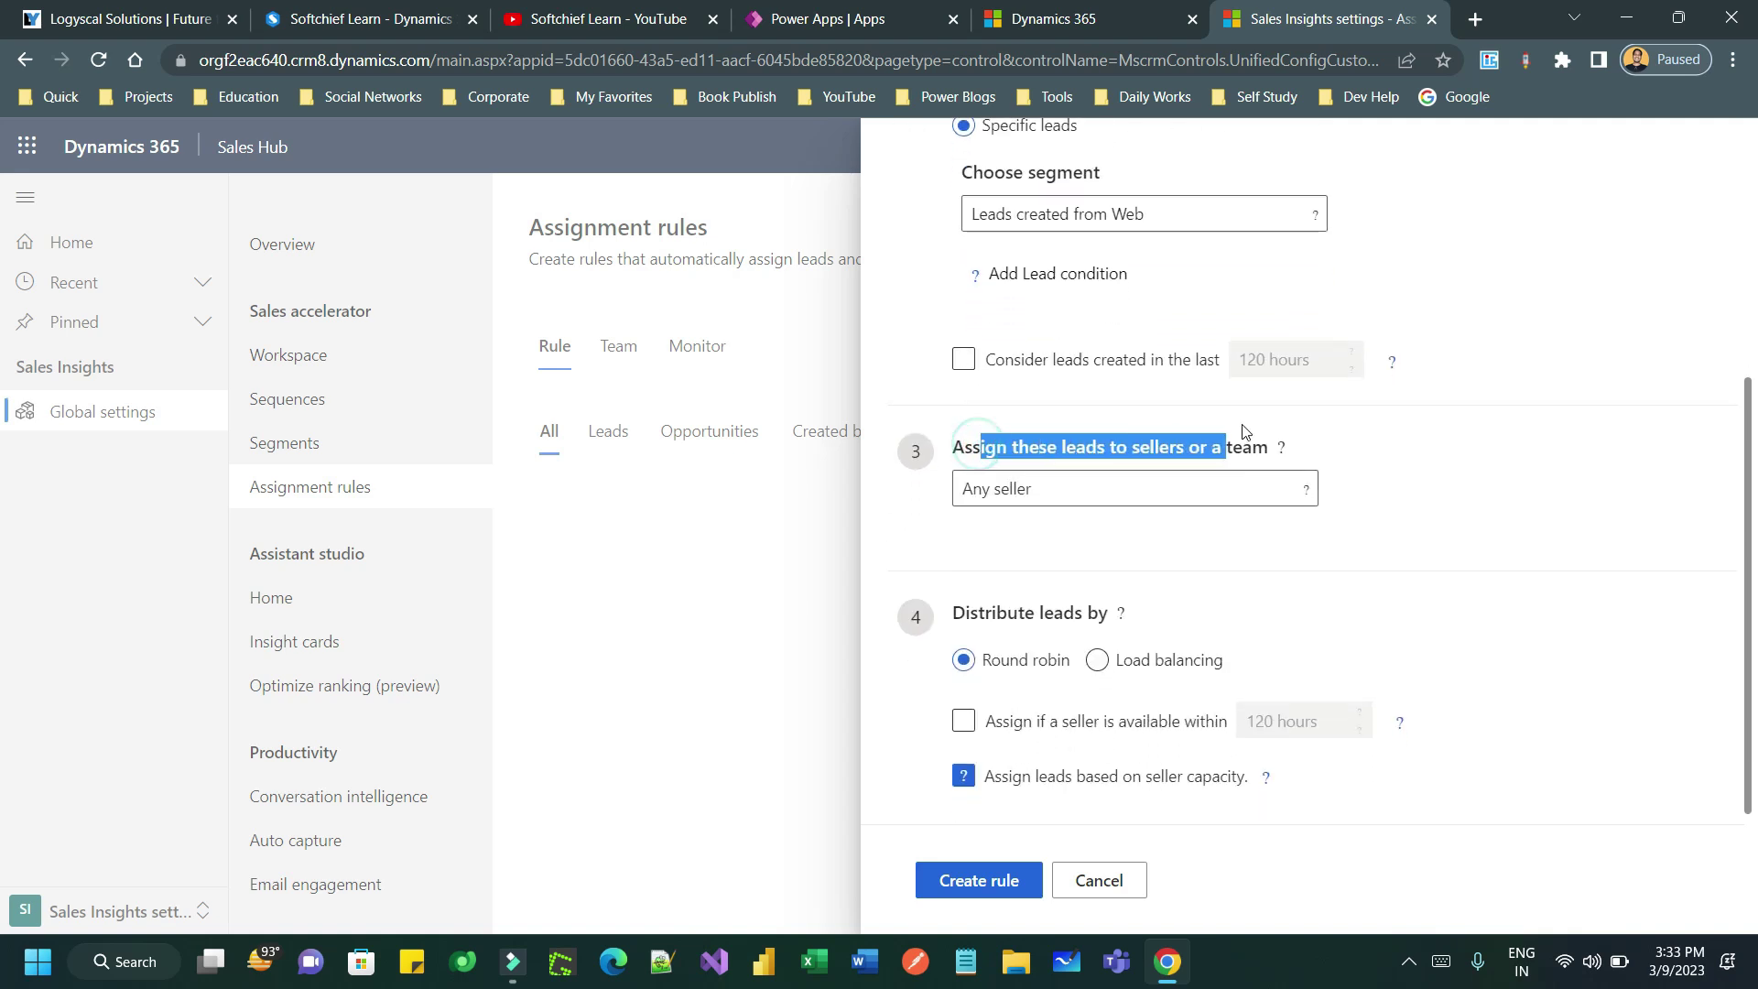
left_click(1256, 435)
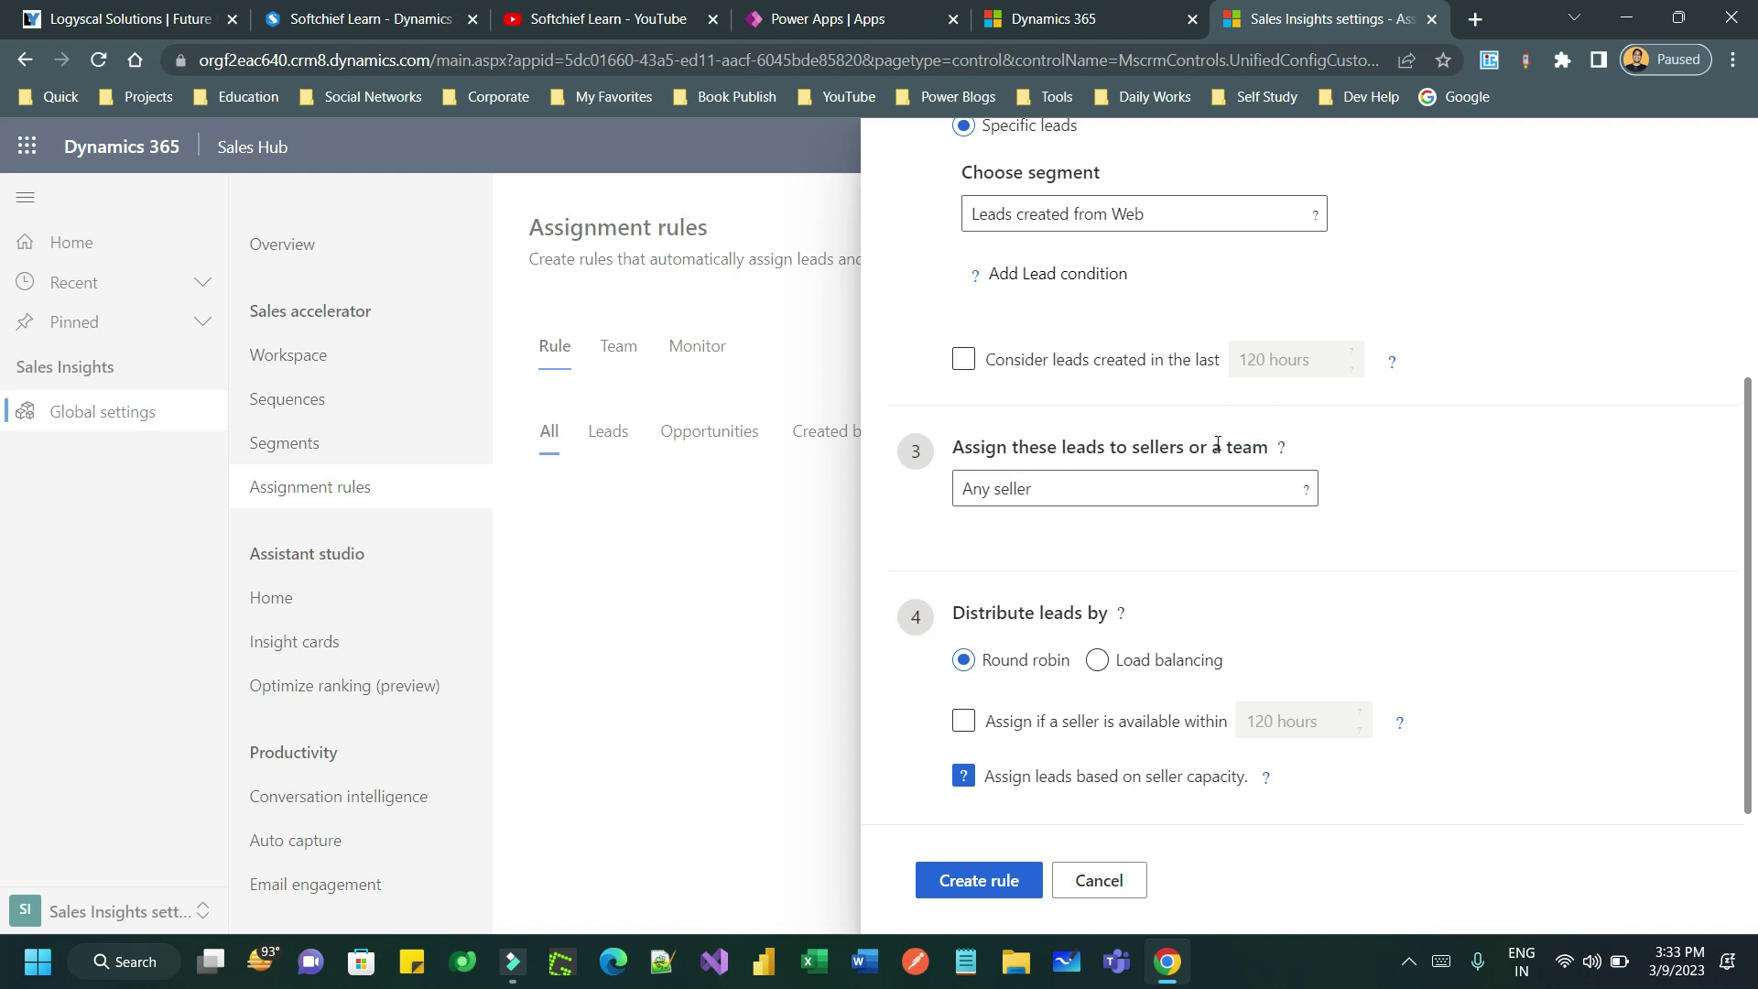
left_click(1153, 492)
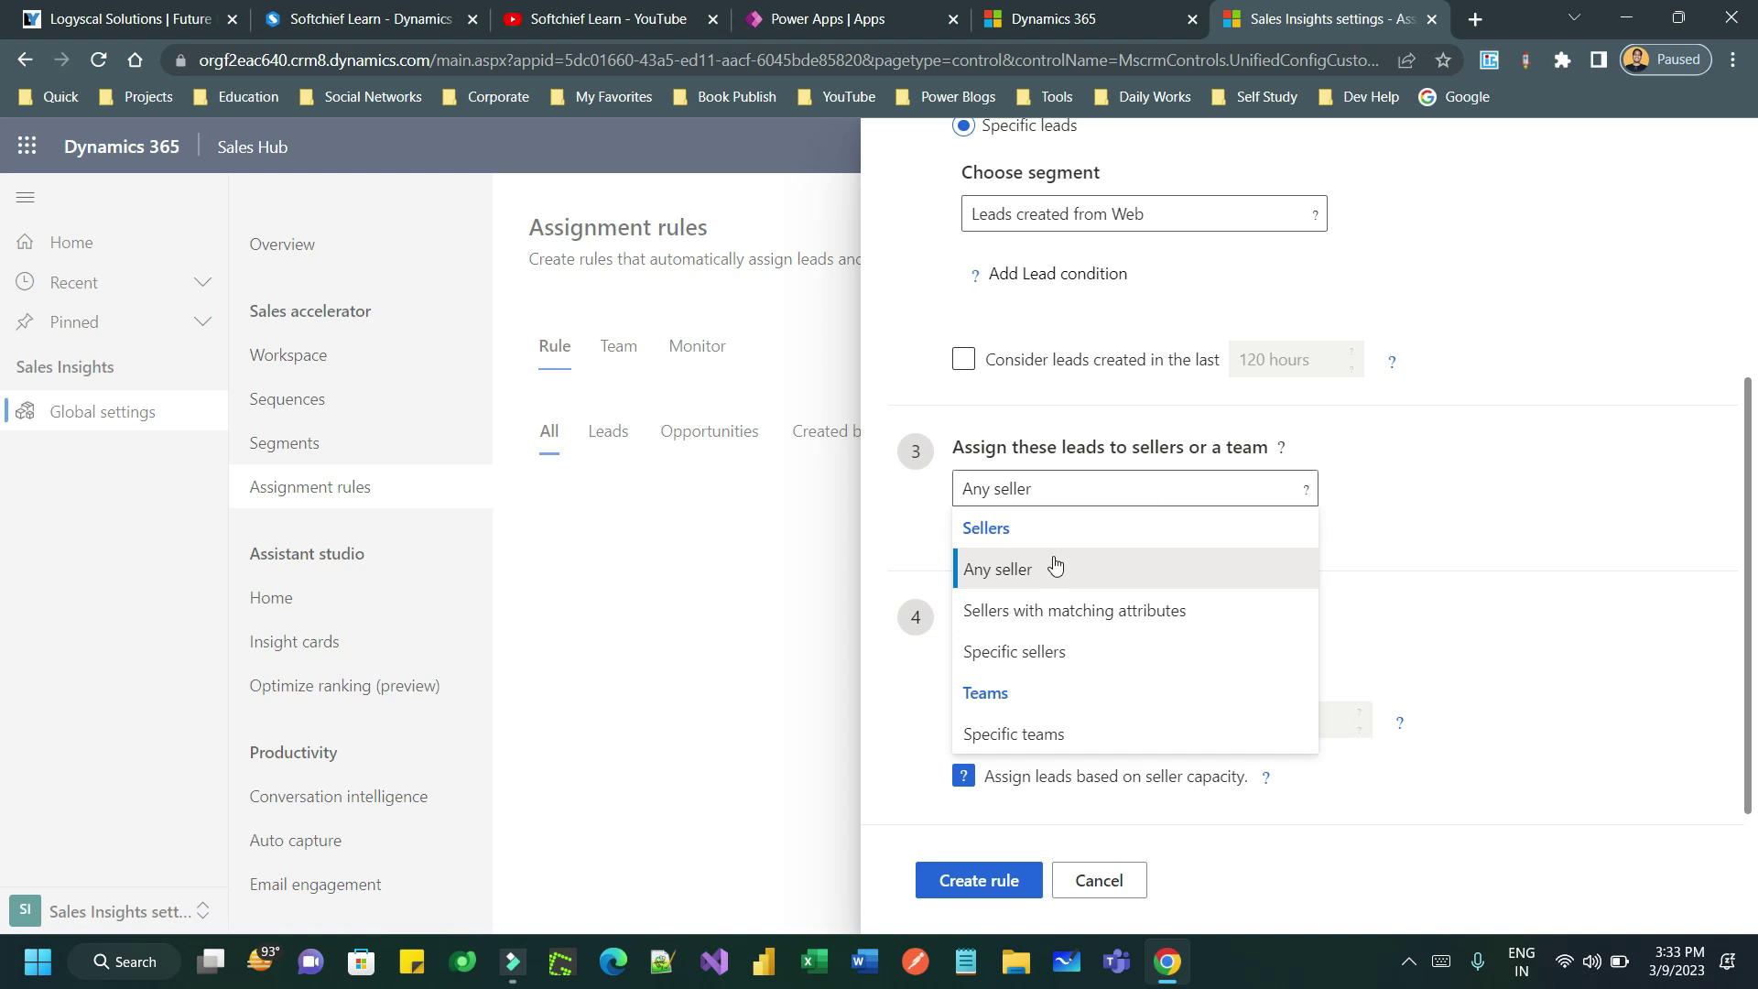
- Assign leads to sellers with matching attributes, requiring Language Equals English
left_click(1119, 611)
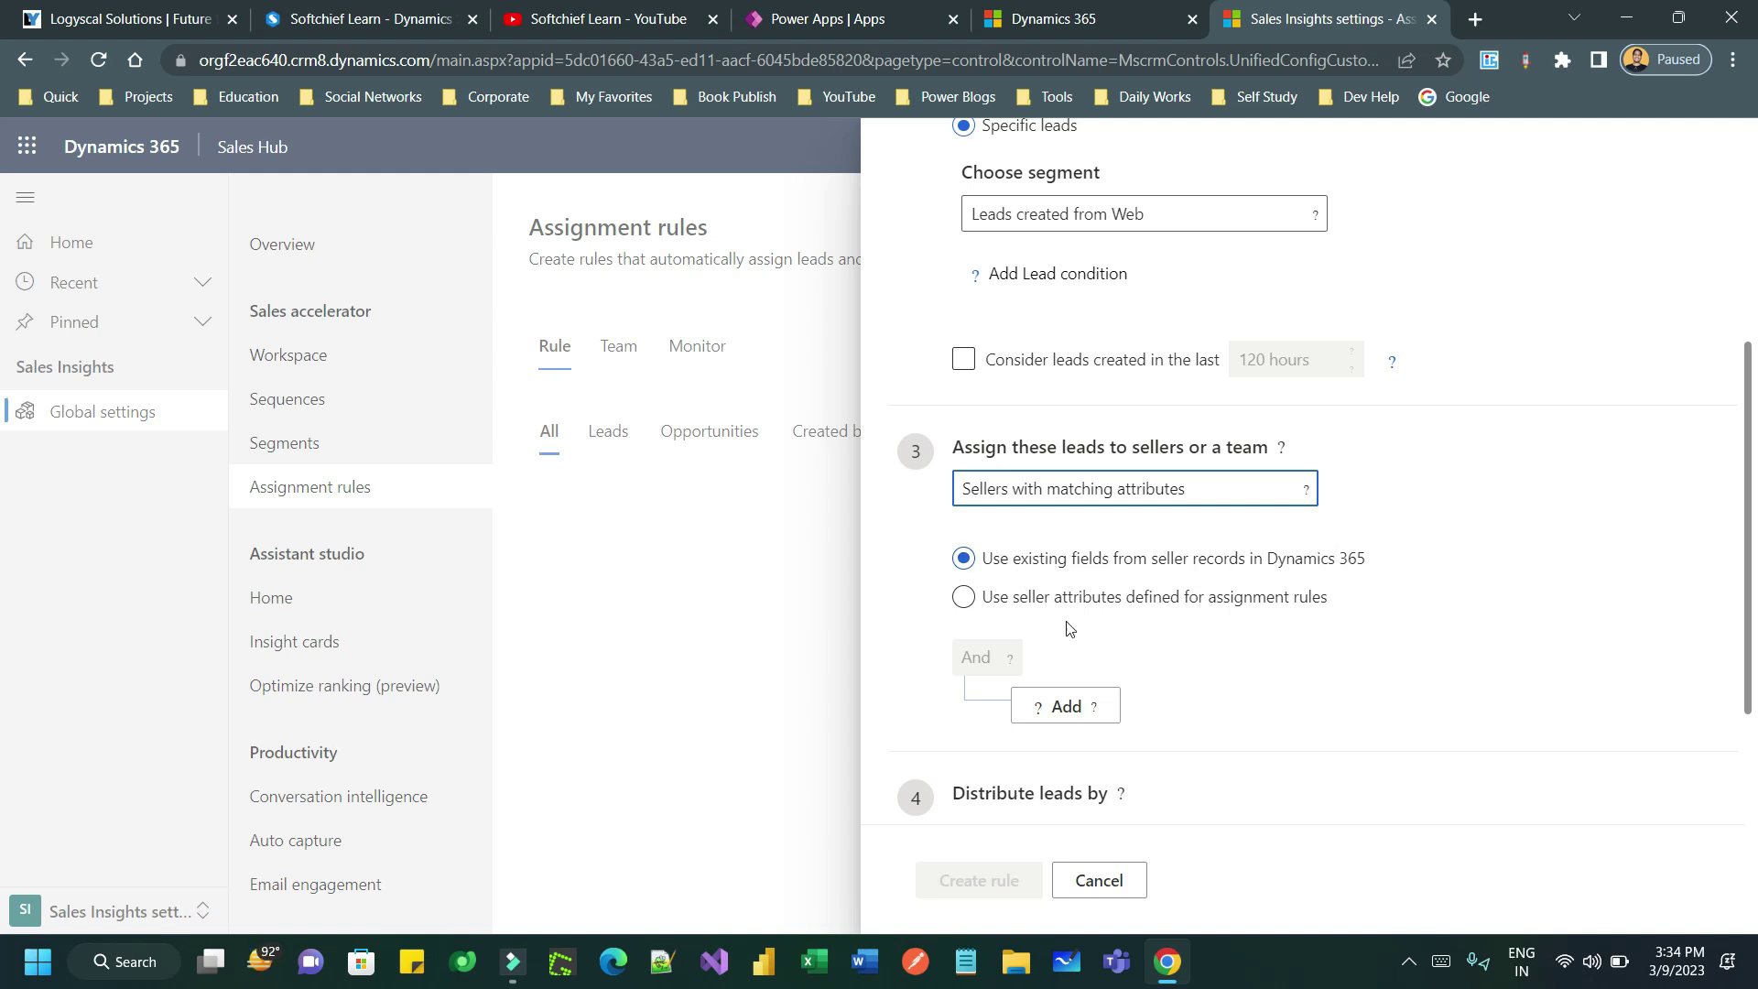
left_click(963, 597)
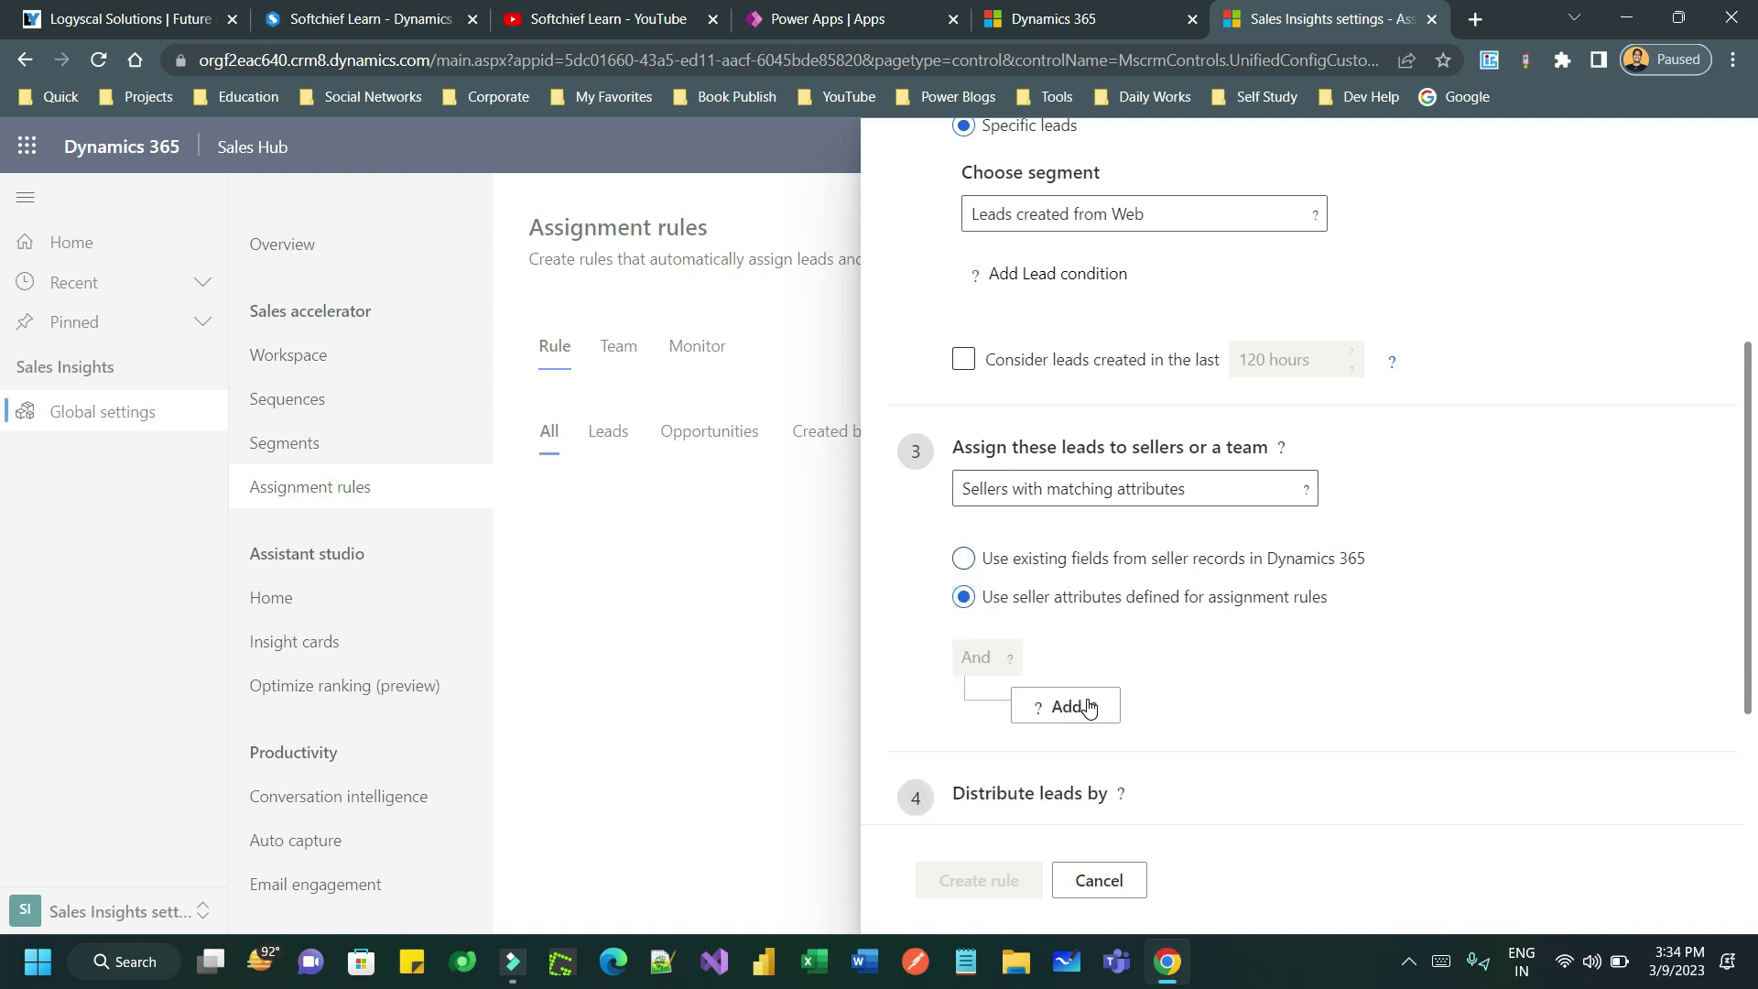
left_click(1067, 707)
left_click(1091, 740)
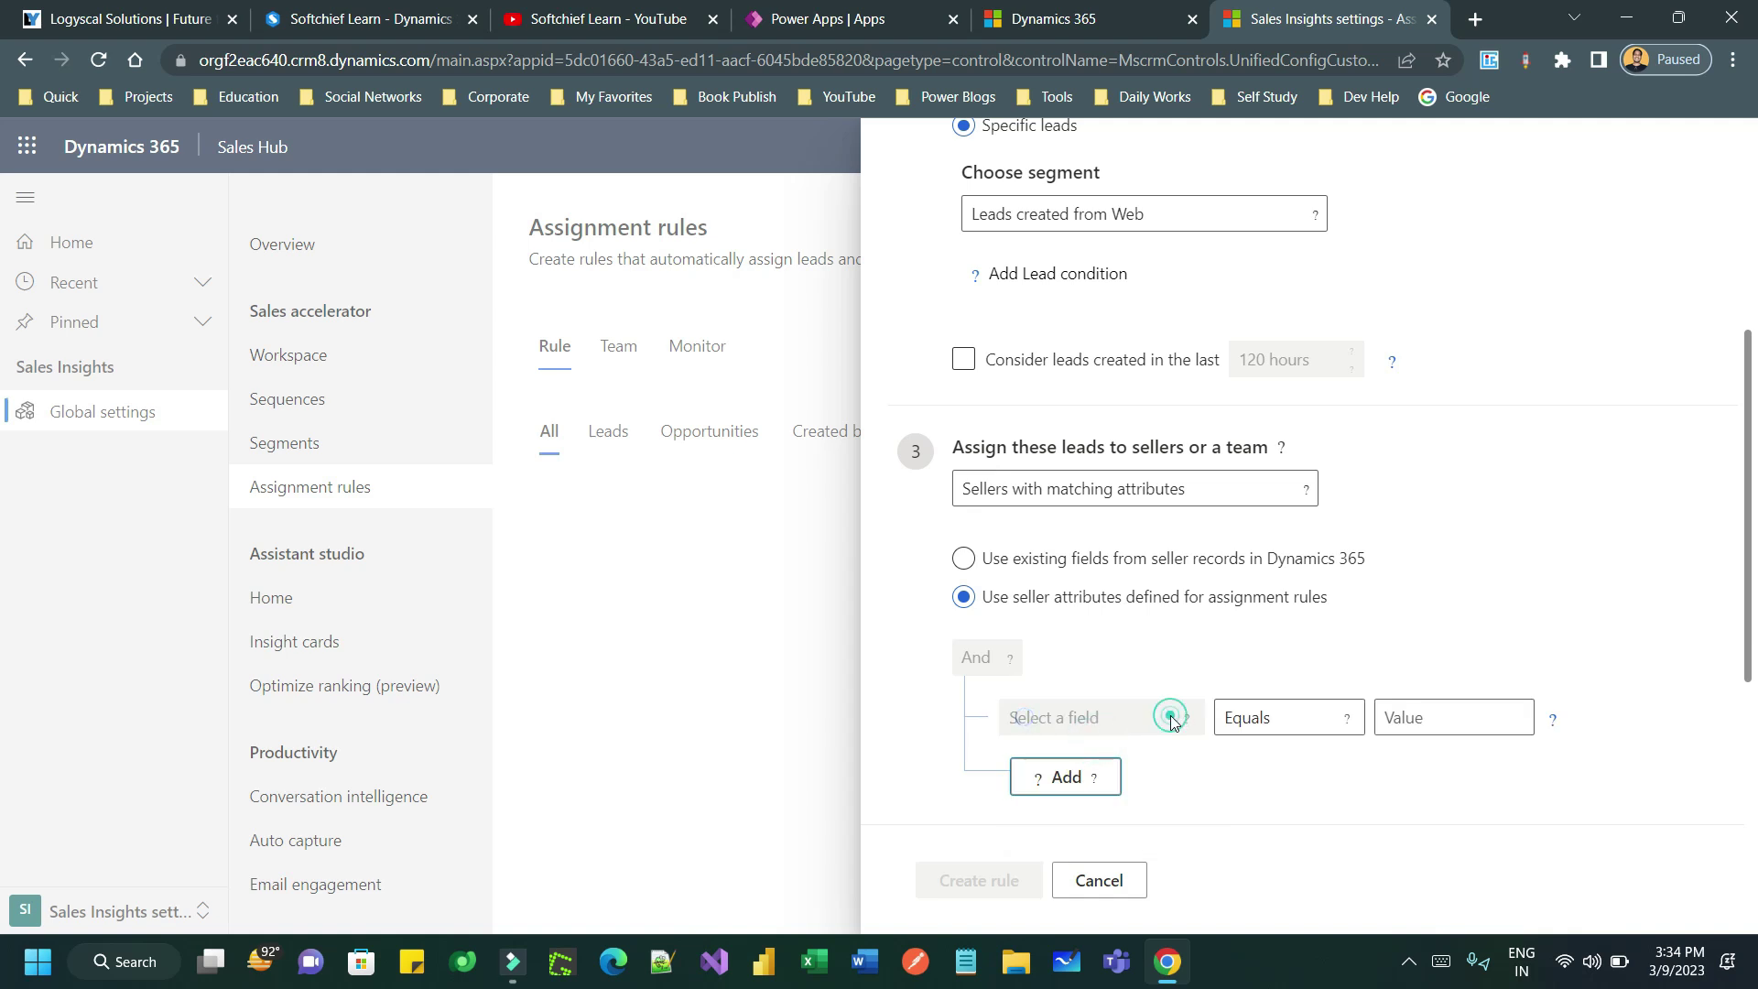
left_click(1186, 722)
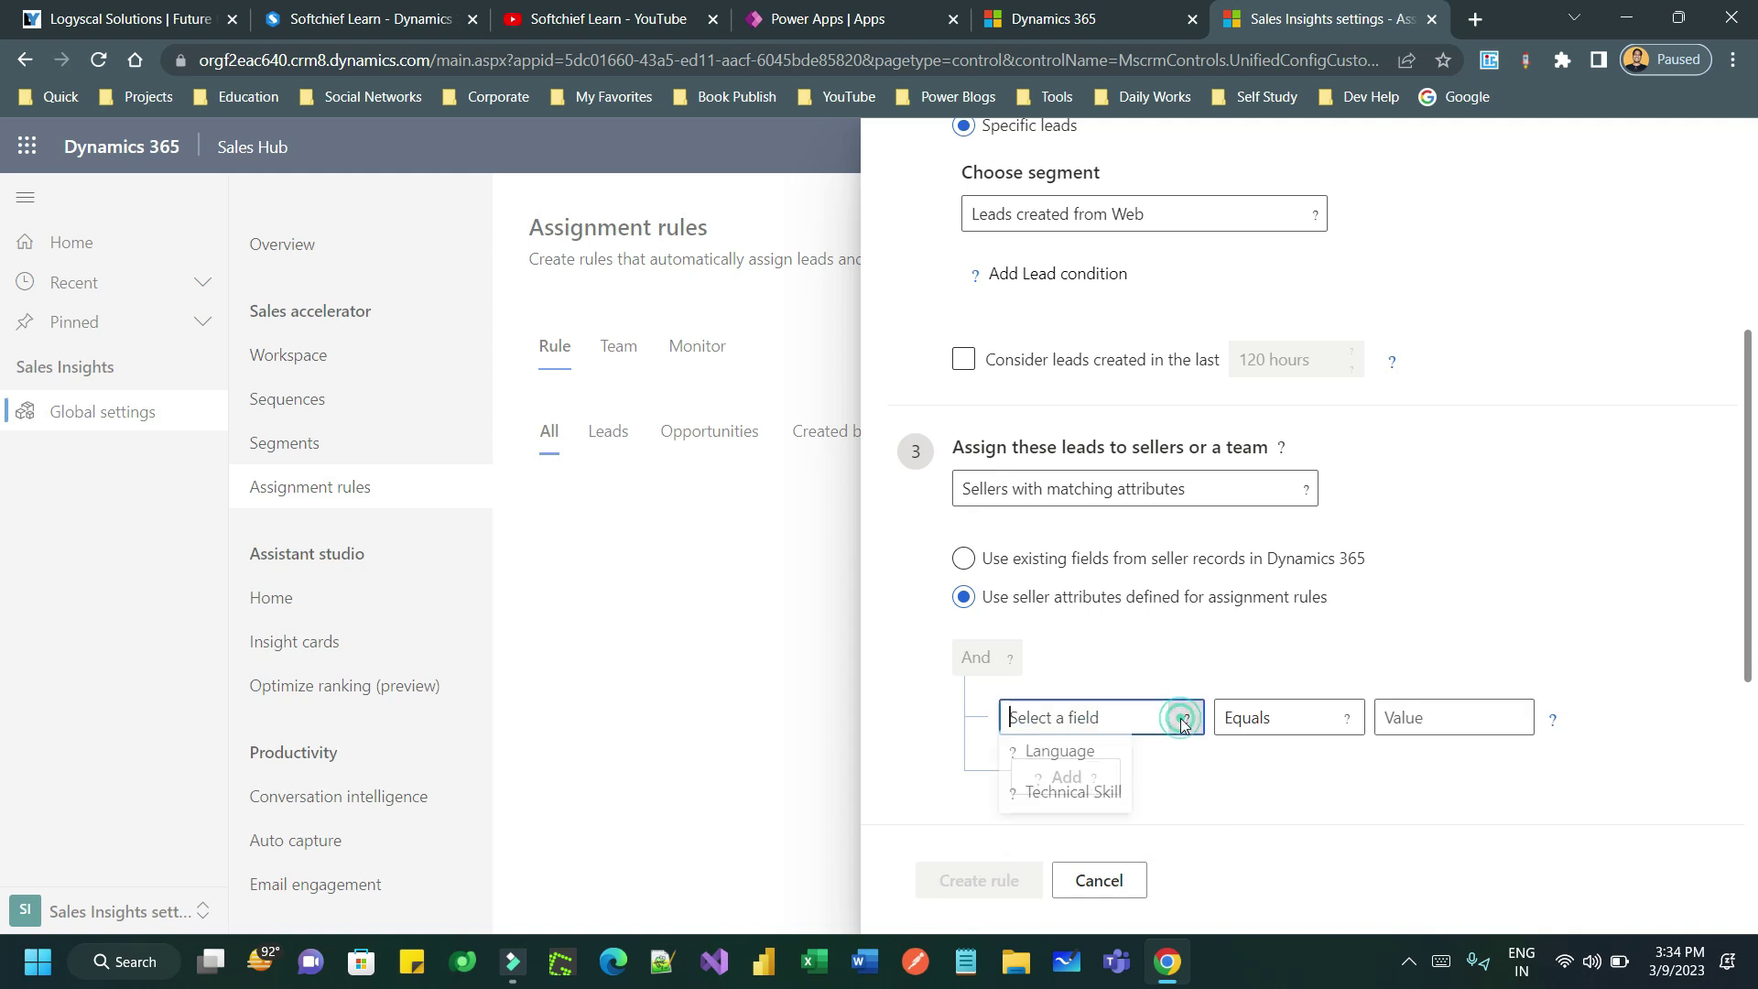
left_click(1087, 757)
left_click(1454, 718)
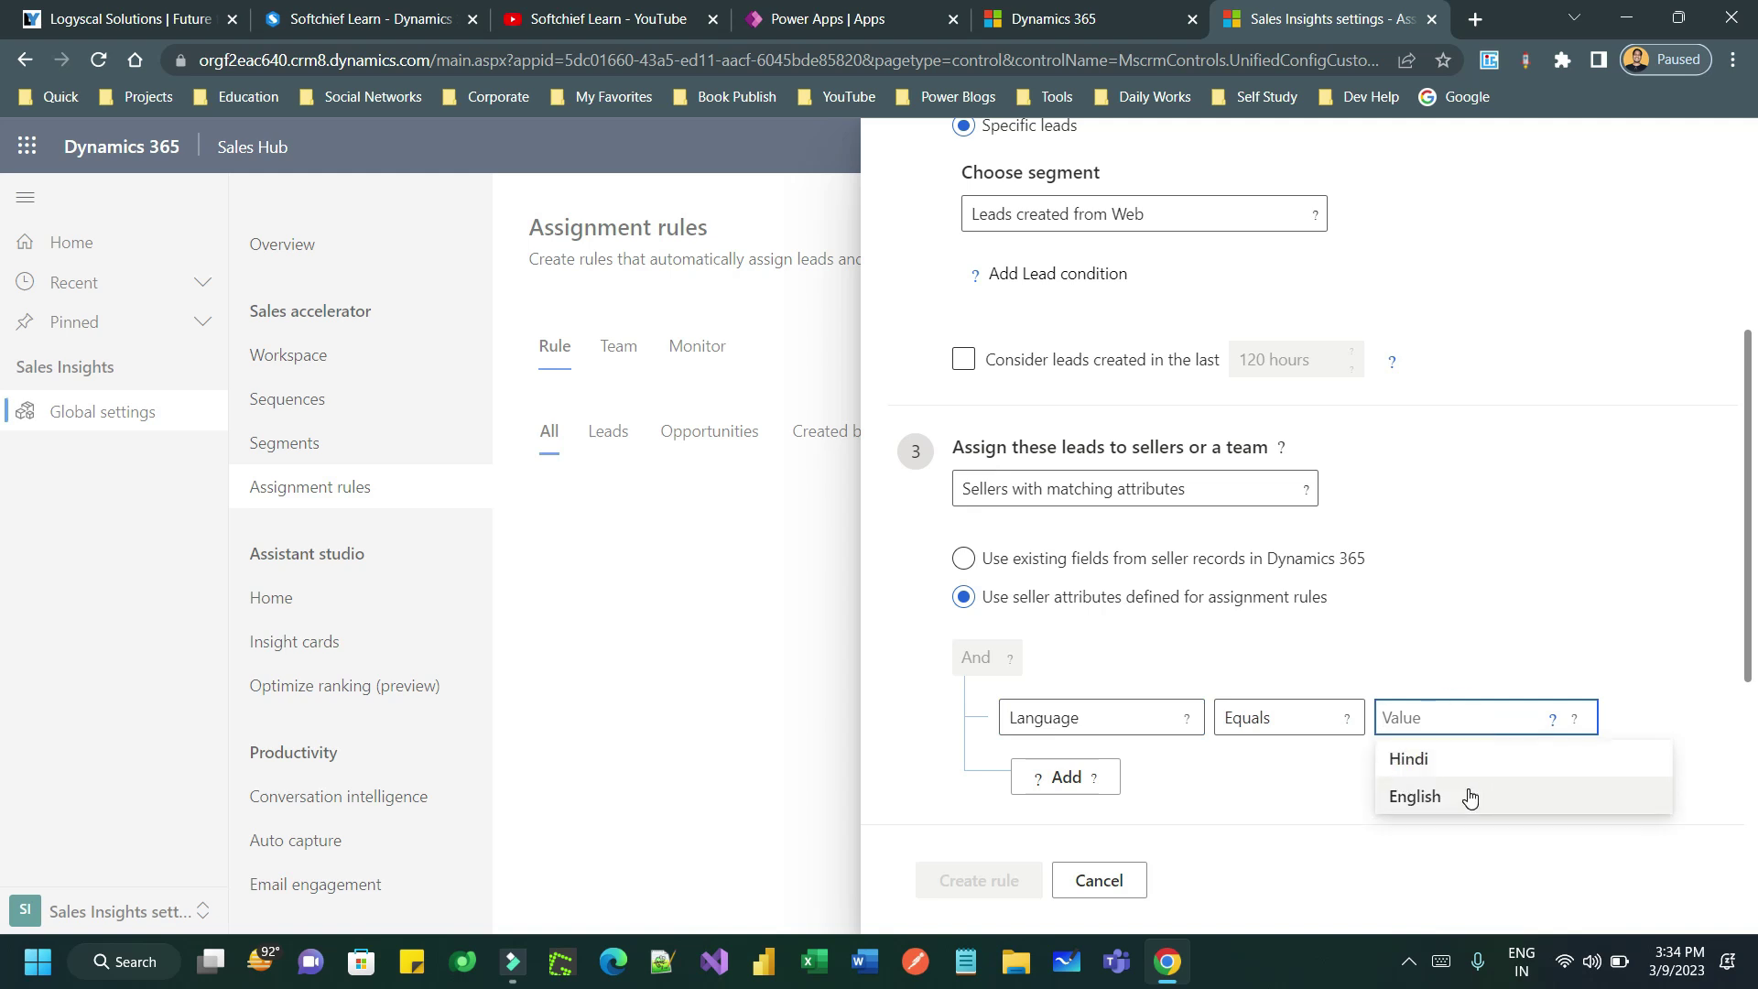
left_click(1465, 797)
- Add a second seller condition: Technical Skill Equals dot net
scroll(1296, 544, "down", 3)
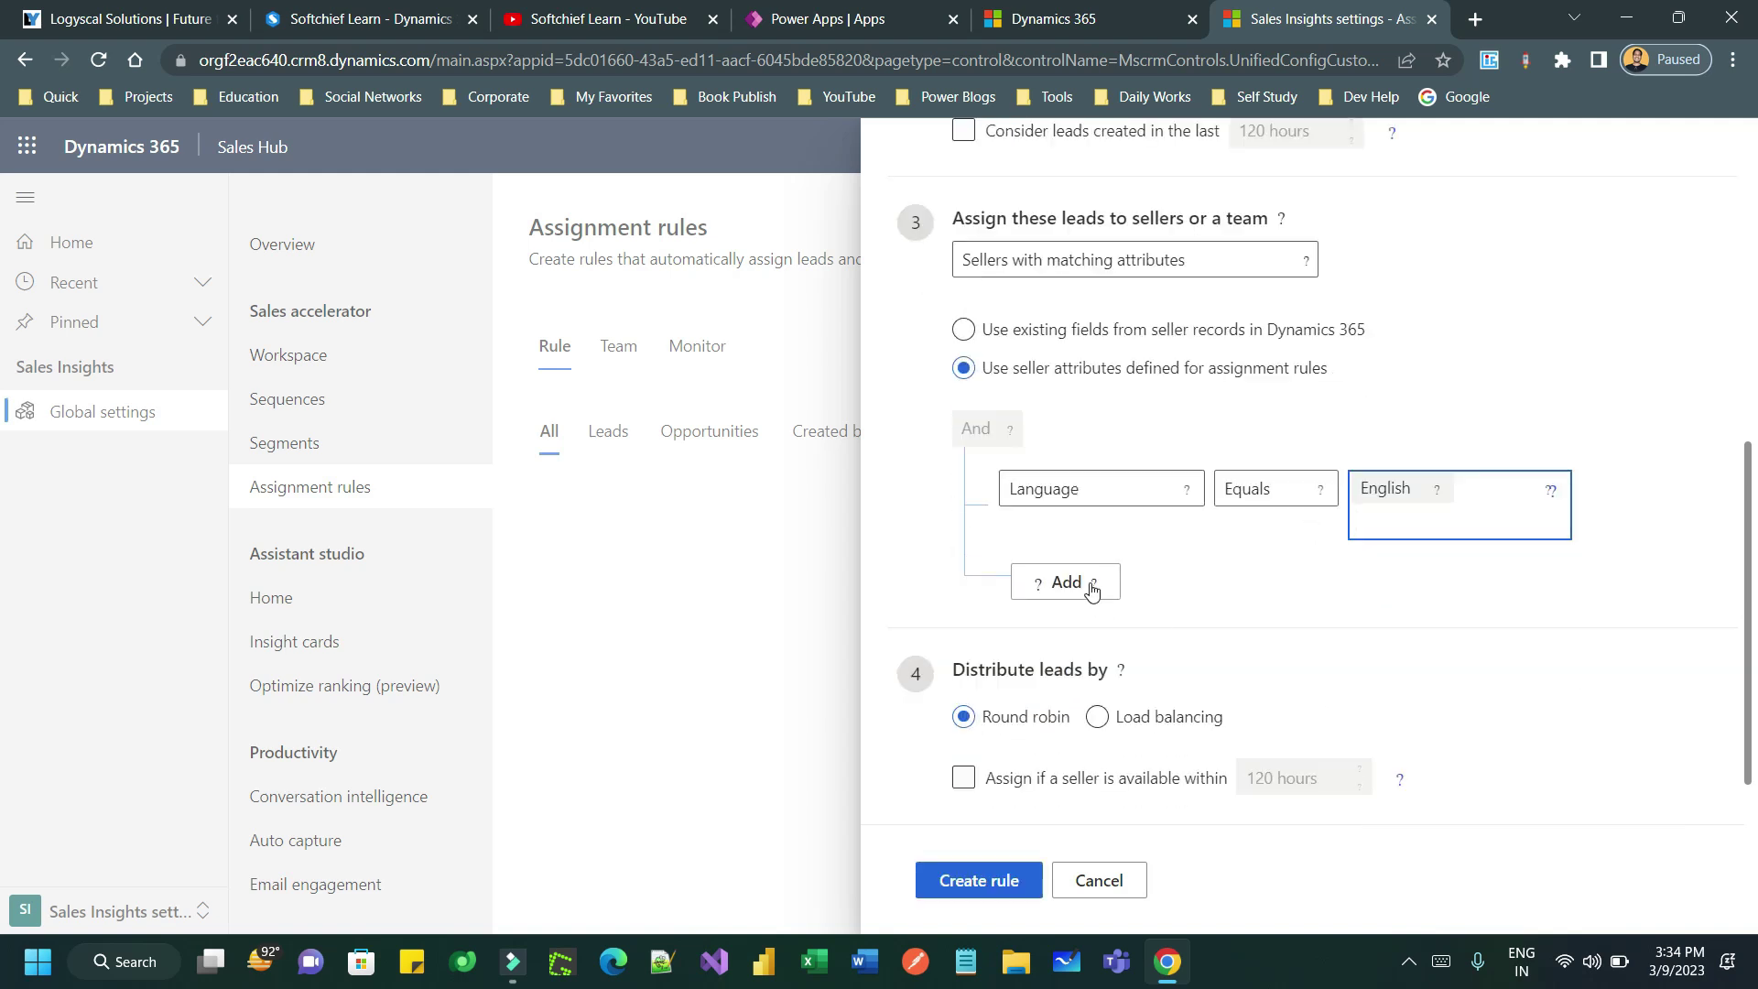
left_click(1070, 582)
left_click(1104, 623)
left_click(1187, 594)
left_click(1085, 673)
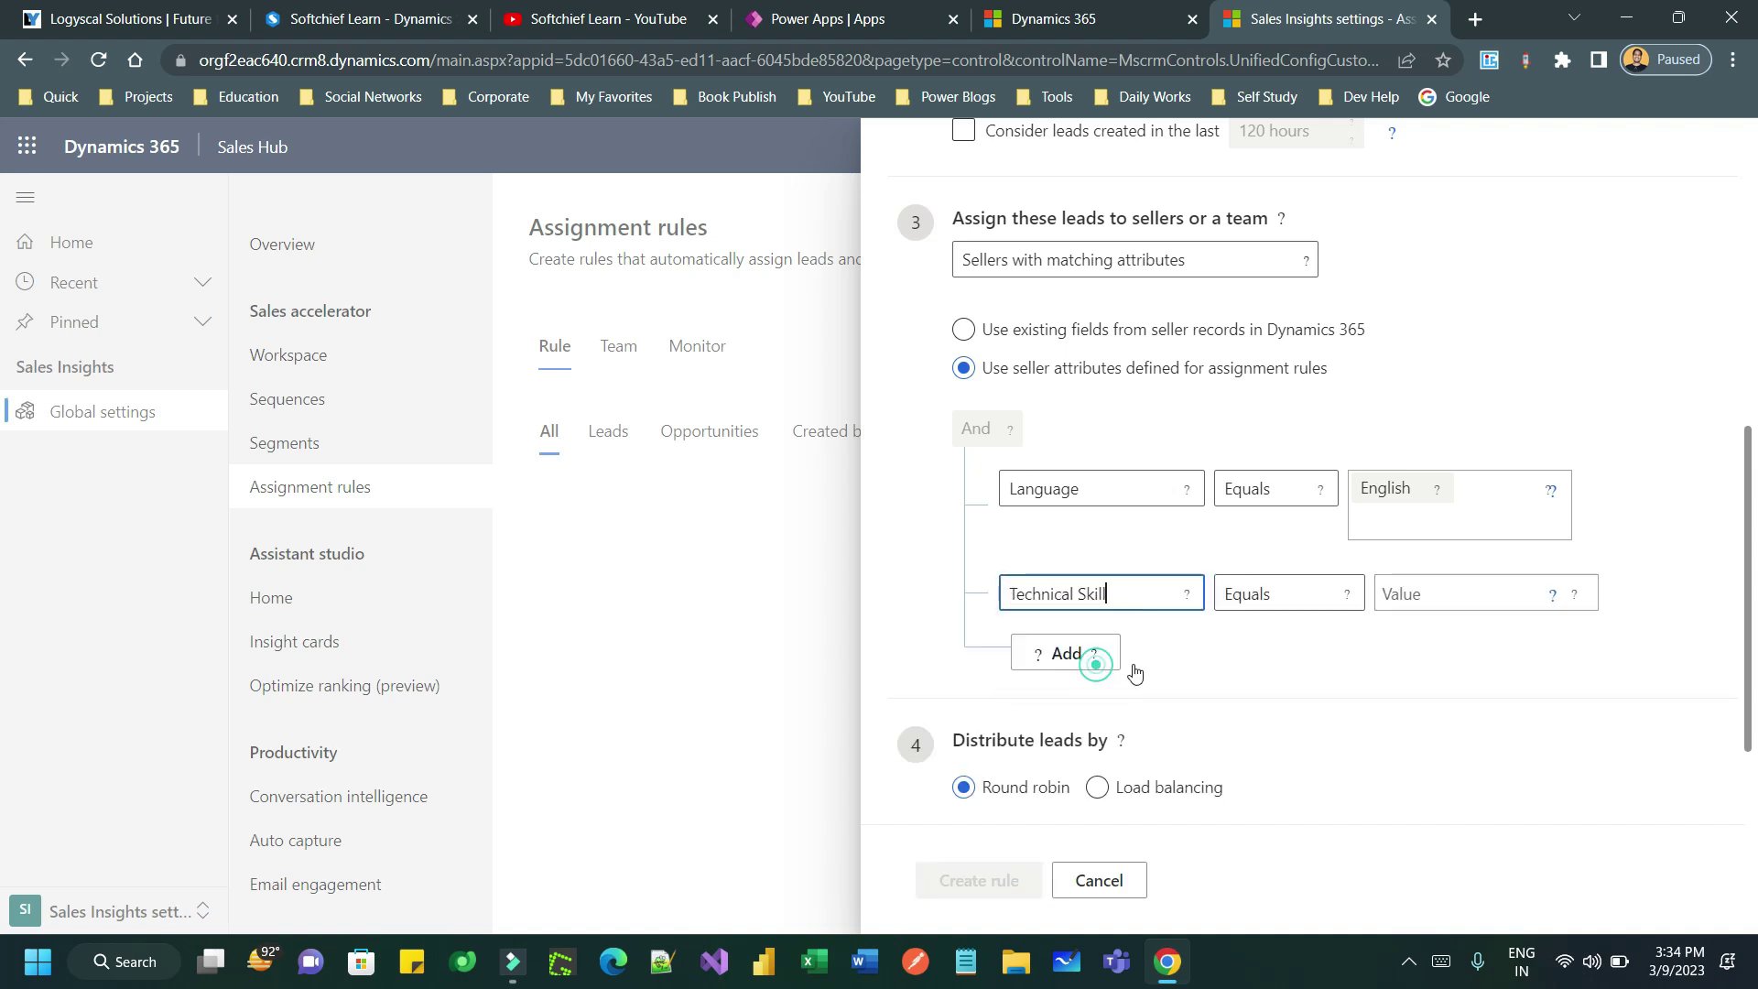
left_click(1346, 594)
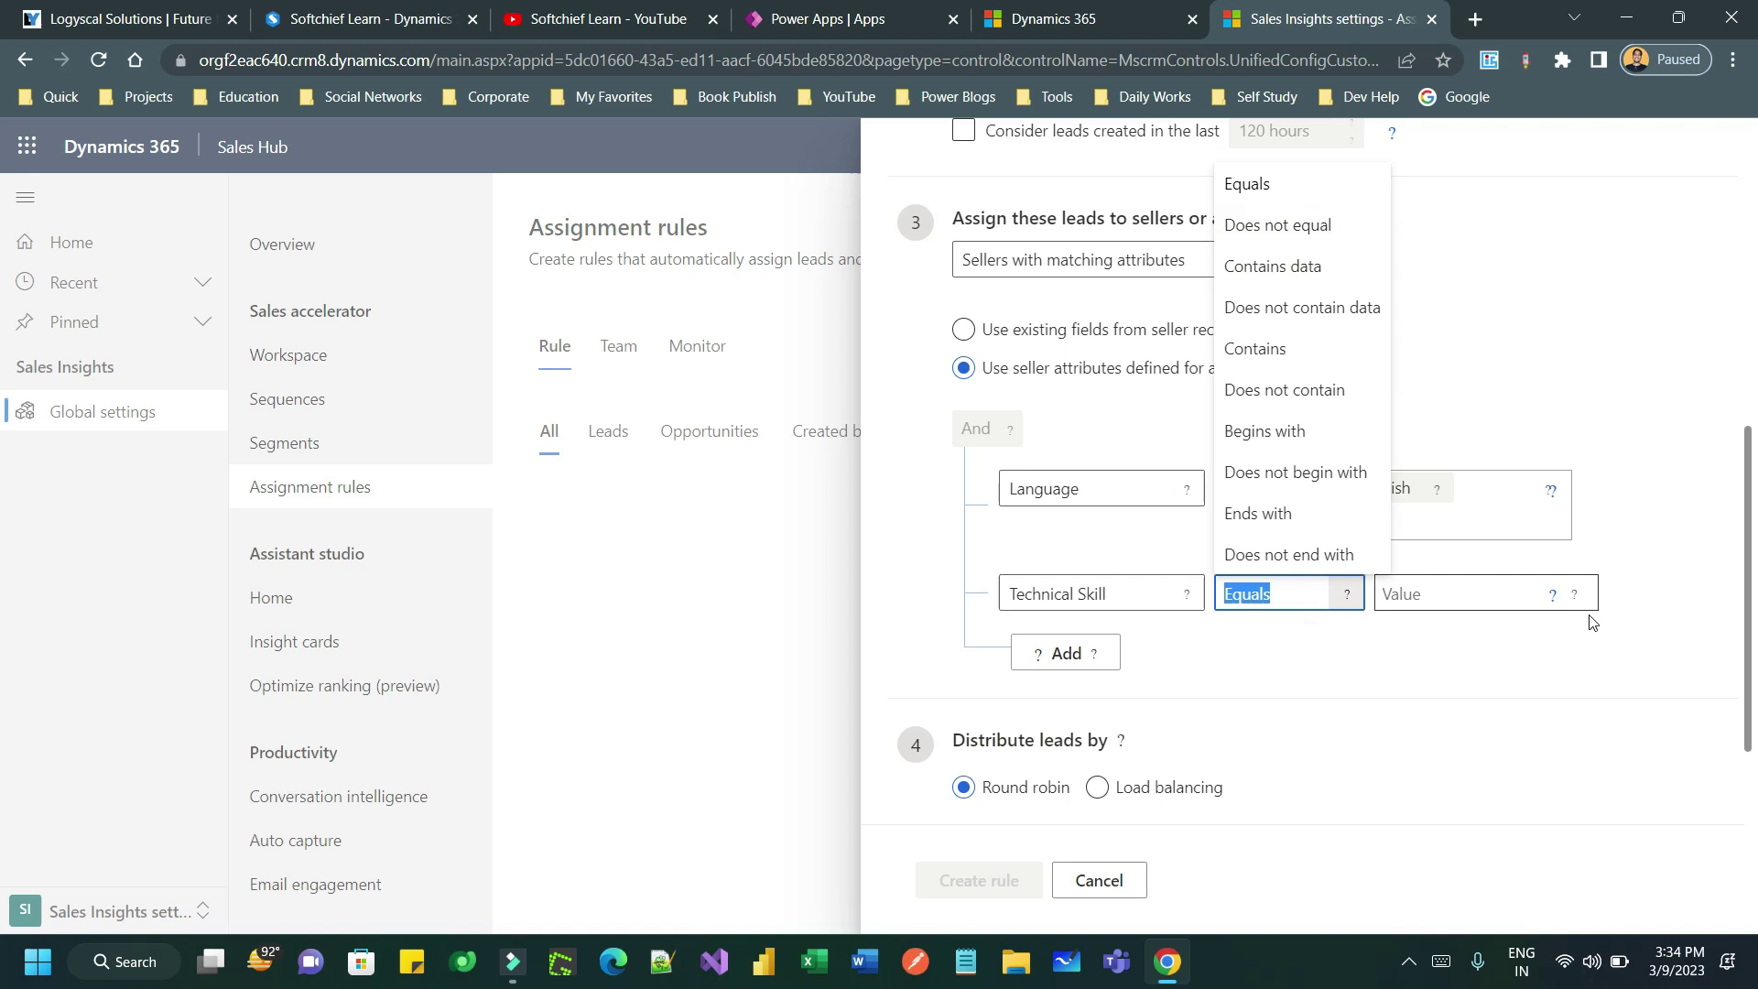
left_click(1574, 594)
left_click(1460, 596)
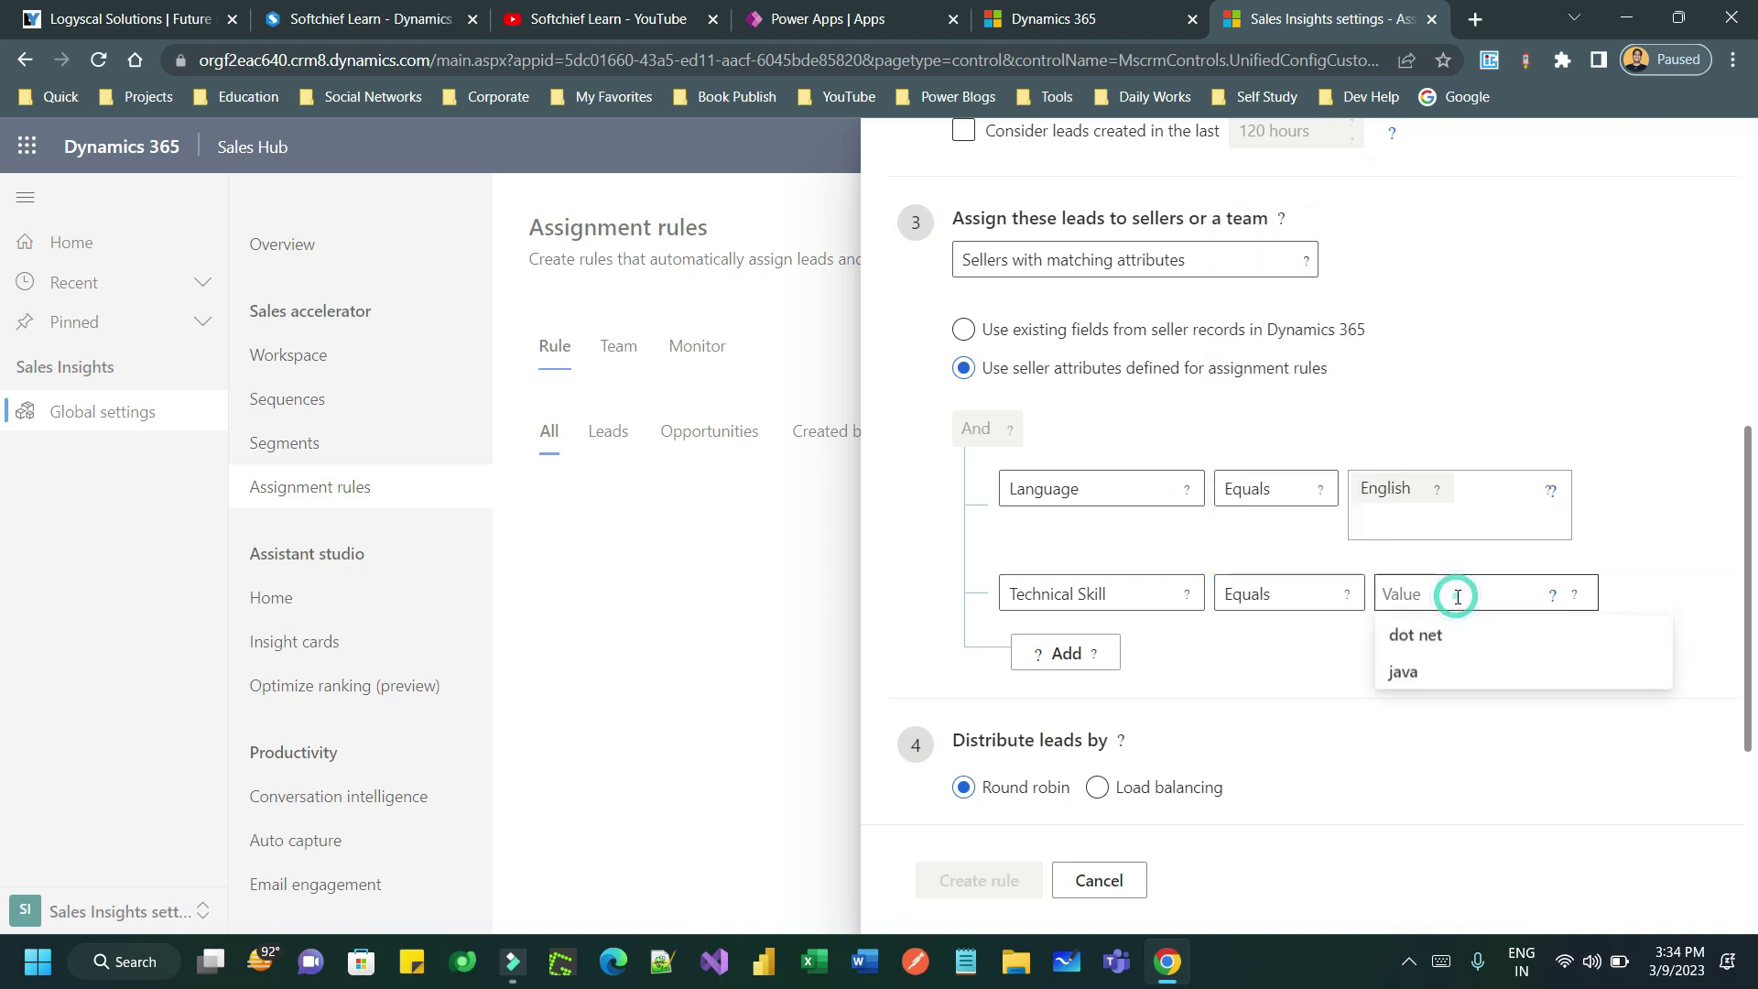
left_click(1454, 636)
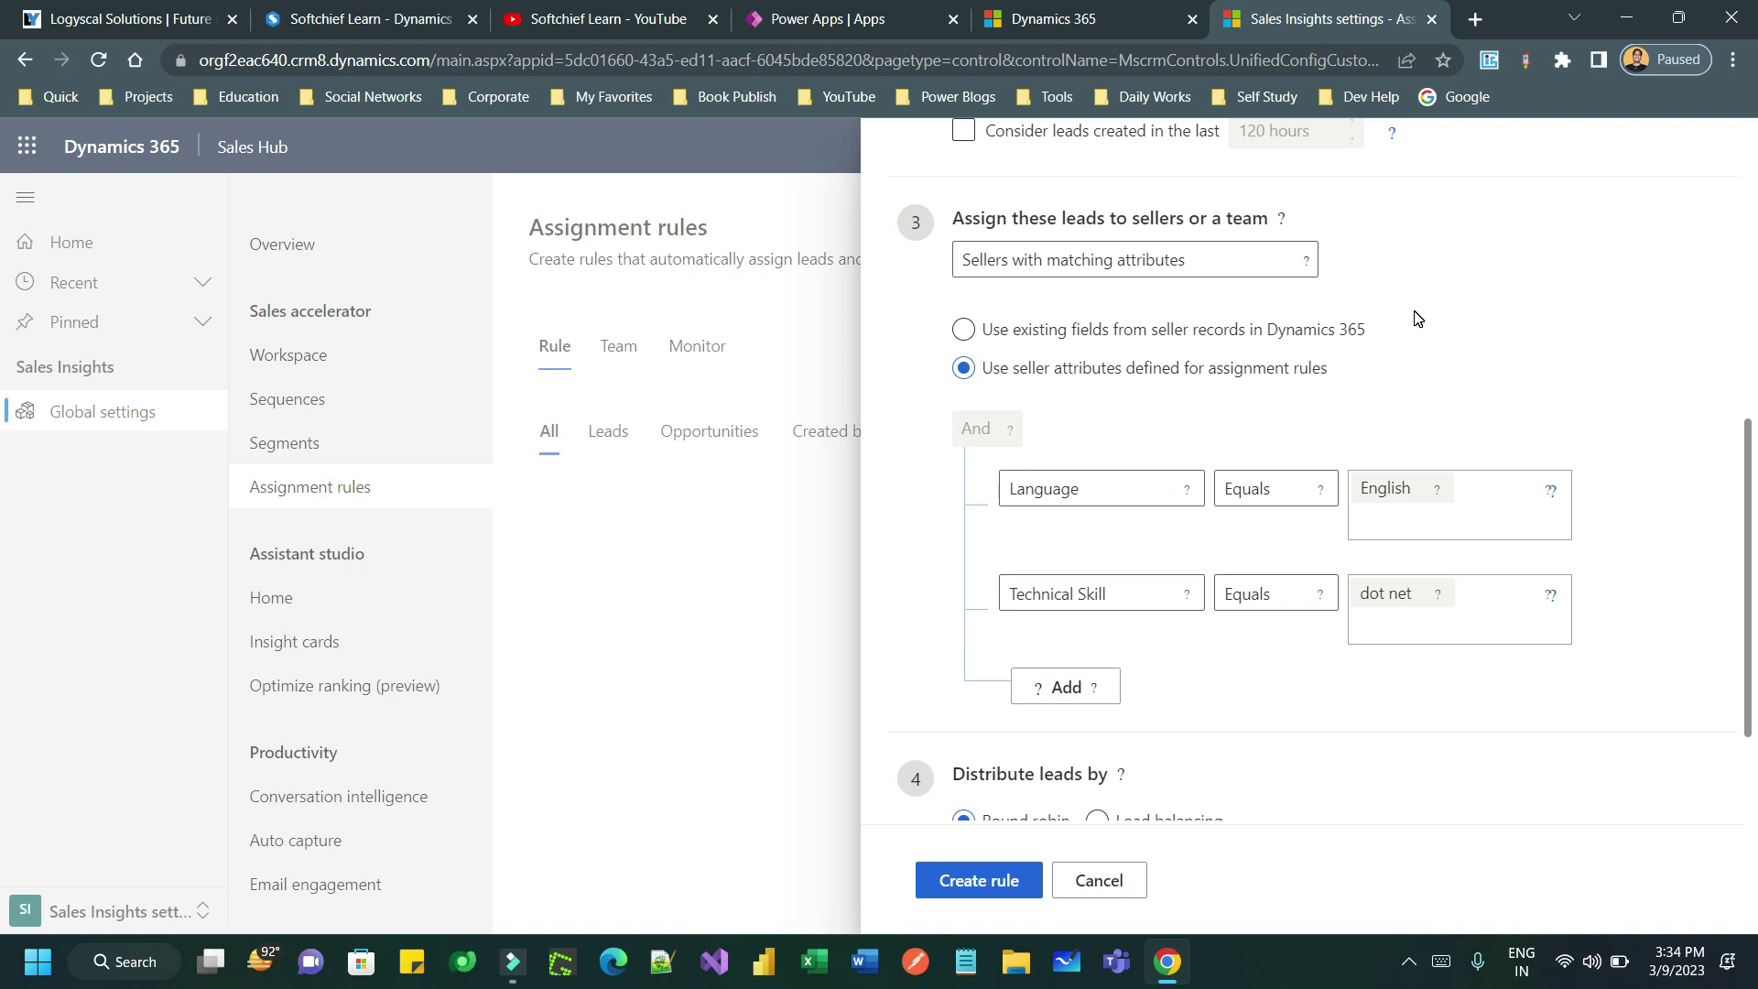
- Distribute leads by load balancing and create 'leads from website rule' as an active rule
scroll(1358, 503, "down", 2)
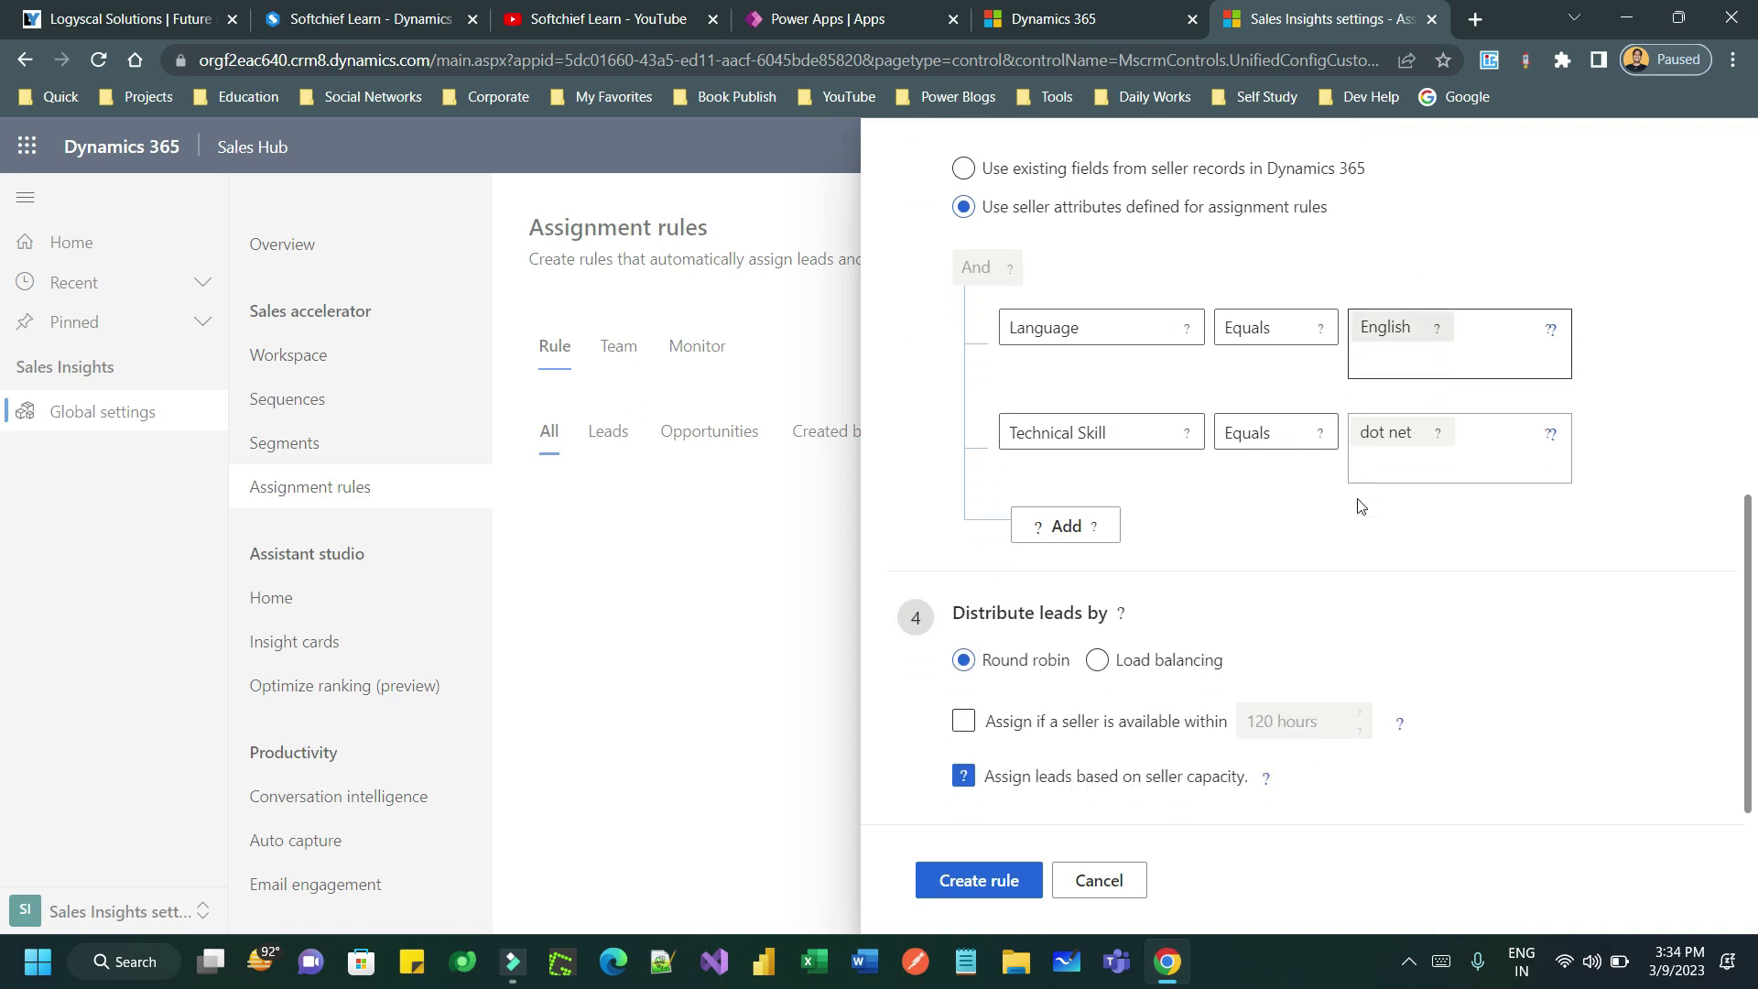
left_click_drag(968, 612, 1125, 610)
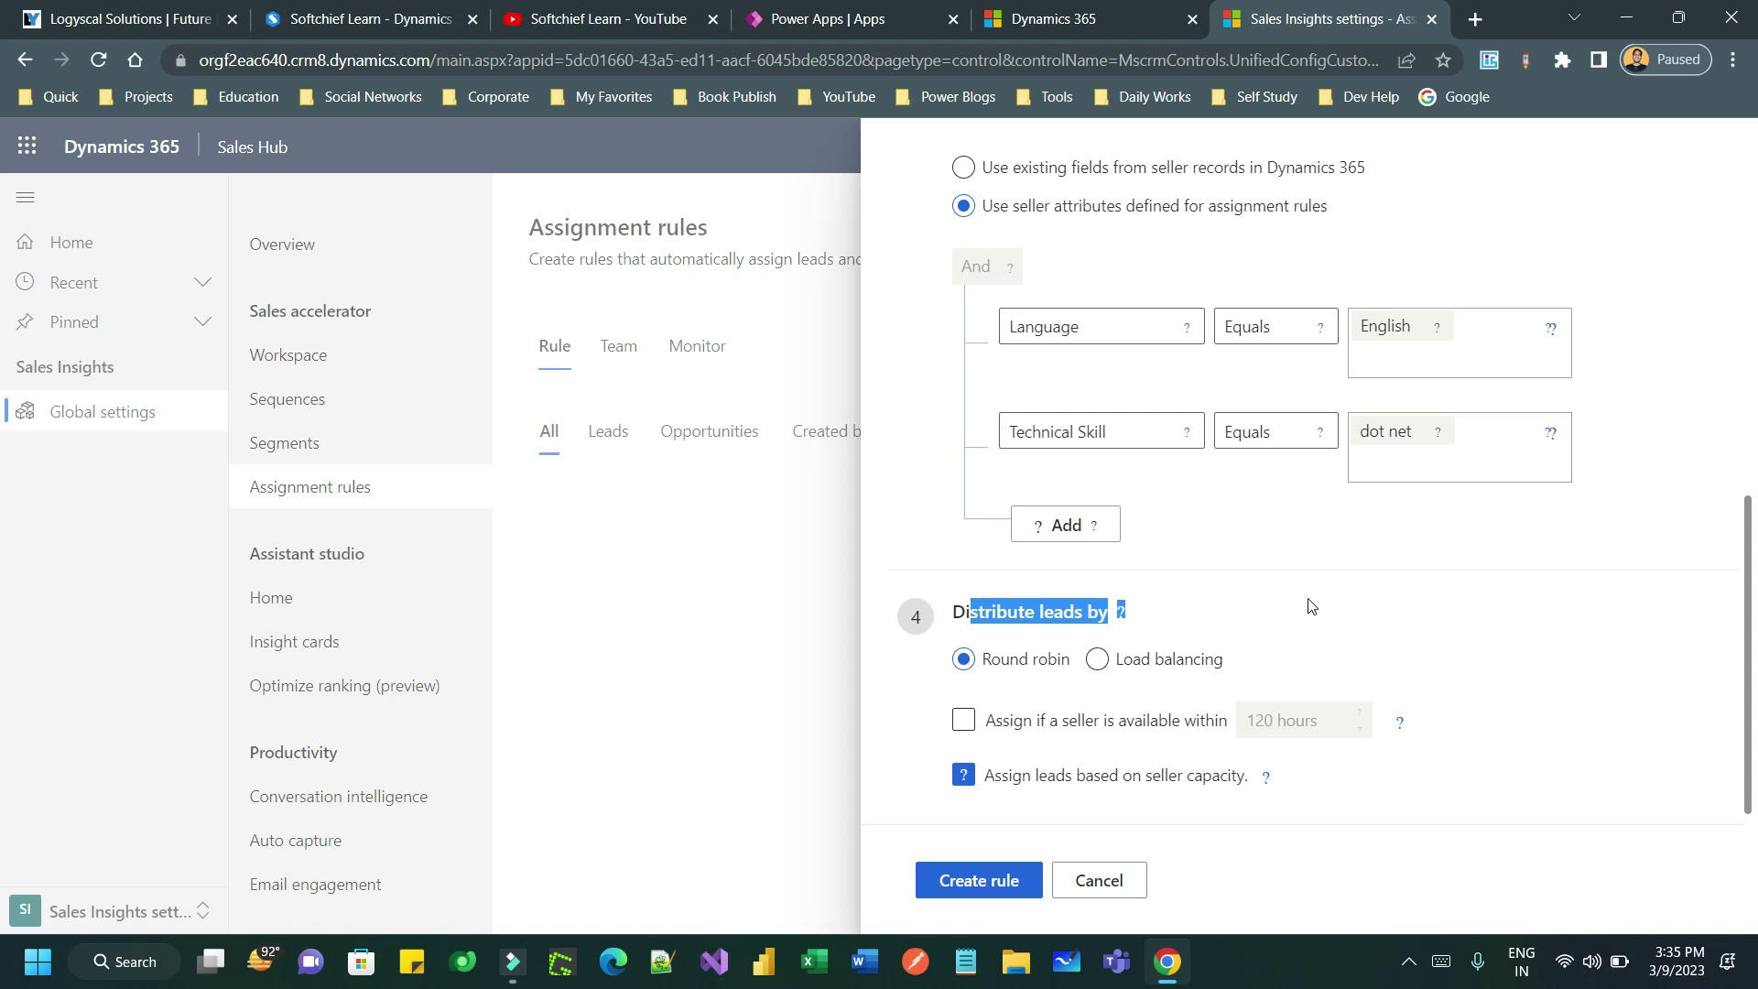
left_click_drag(957, 609, 1150, 606)
left_click(1097, 659)
left_click(979, 881)
left_click(1594, 584)
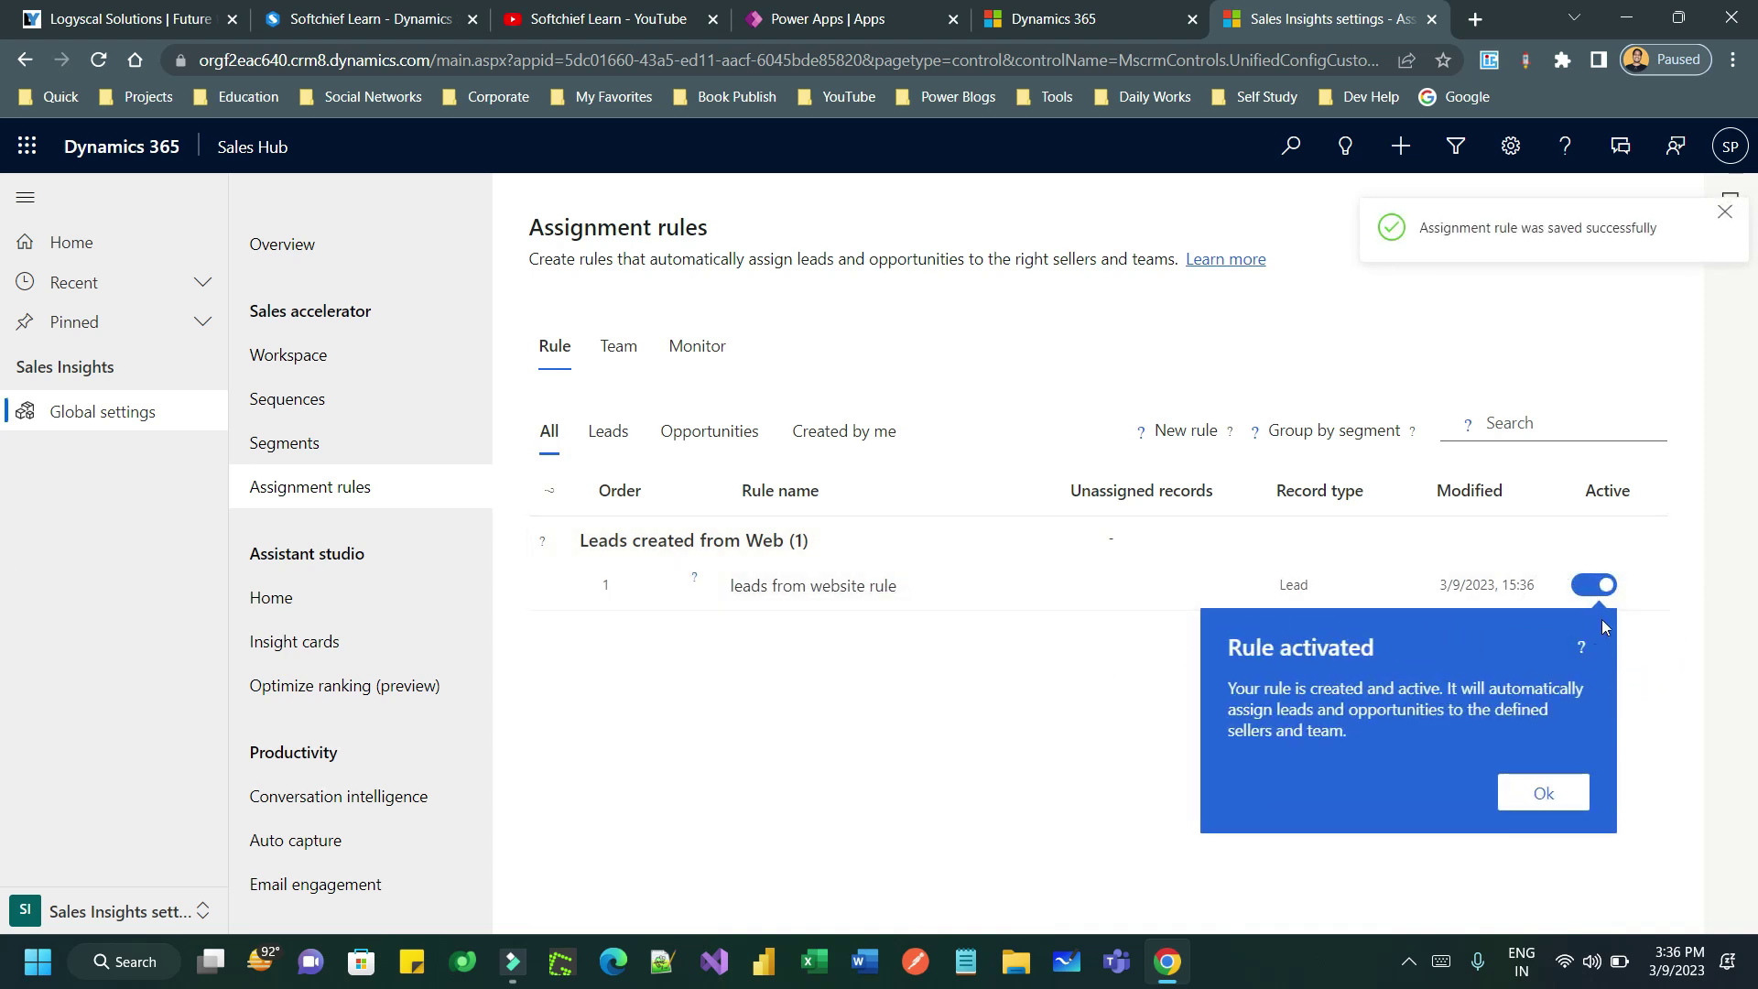
- Dismiss the Rule activated message, filter to lead rules, and return to the Segments list
left_click(1562, 796)
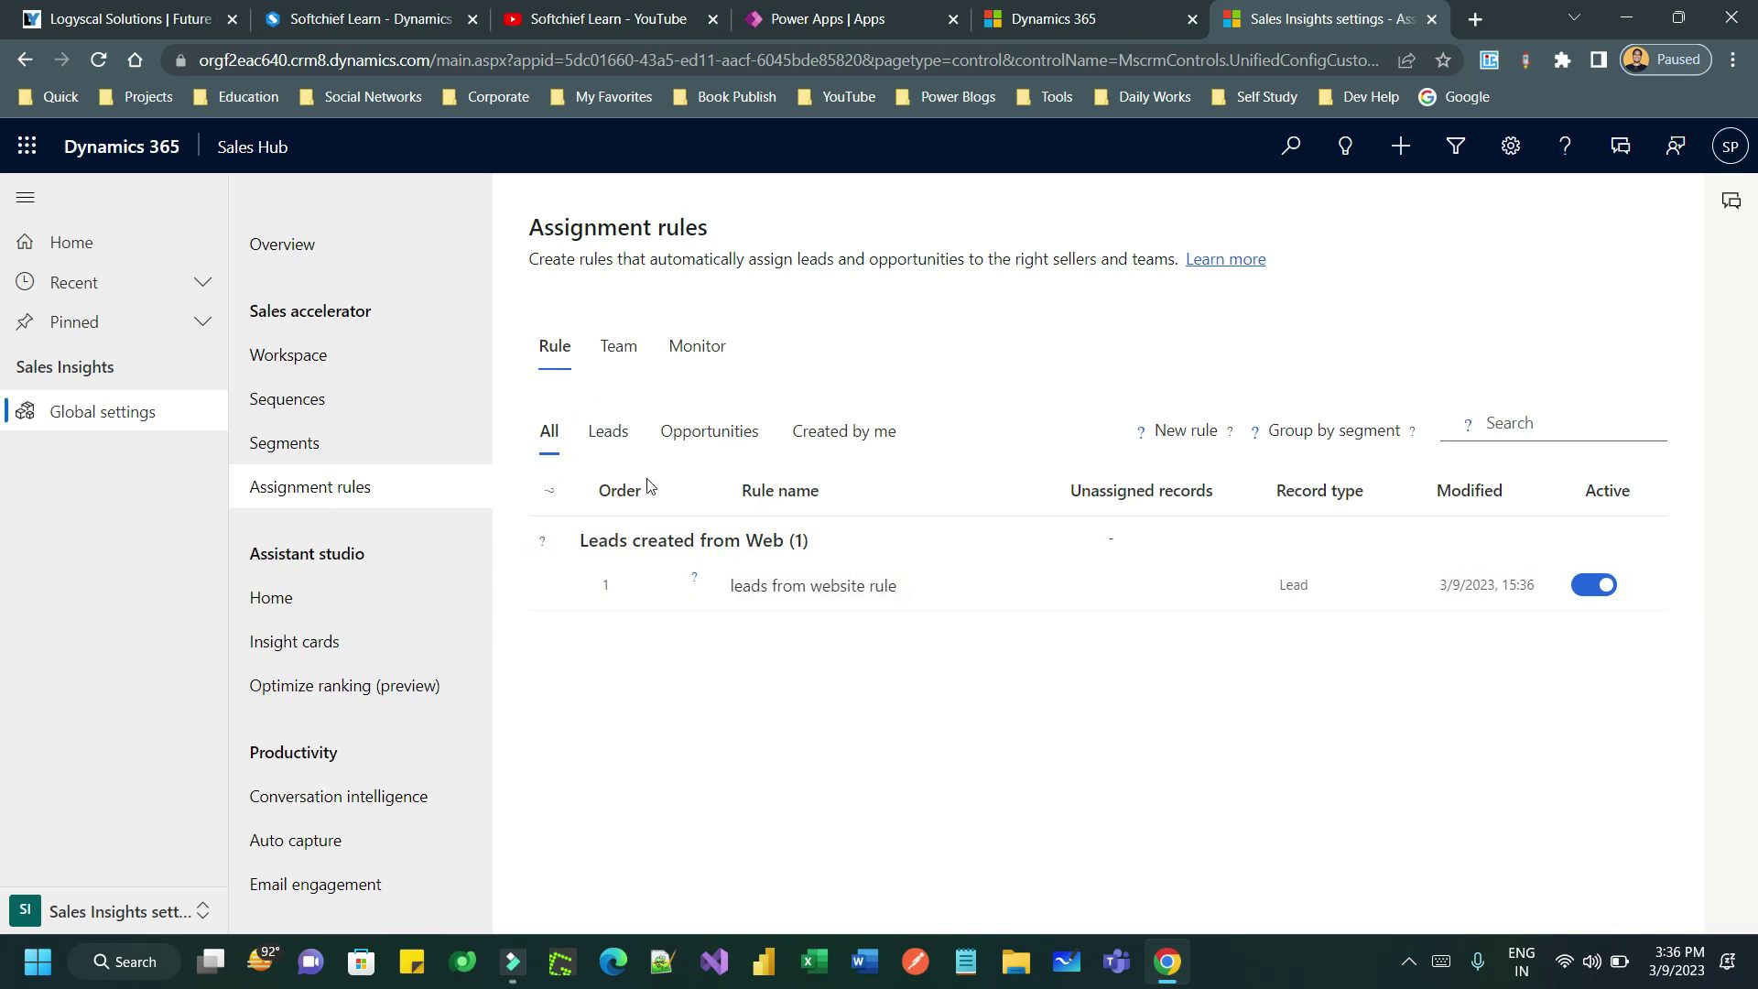
left_click(625, 447)
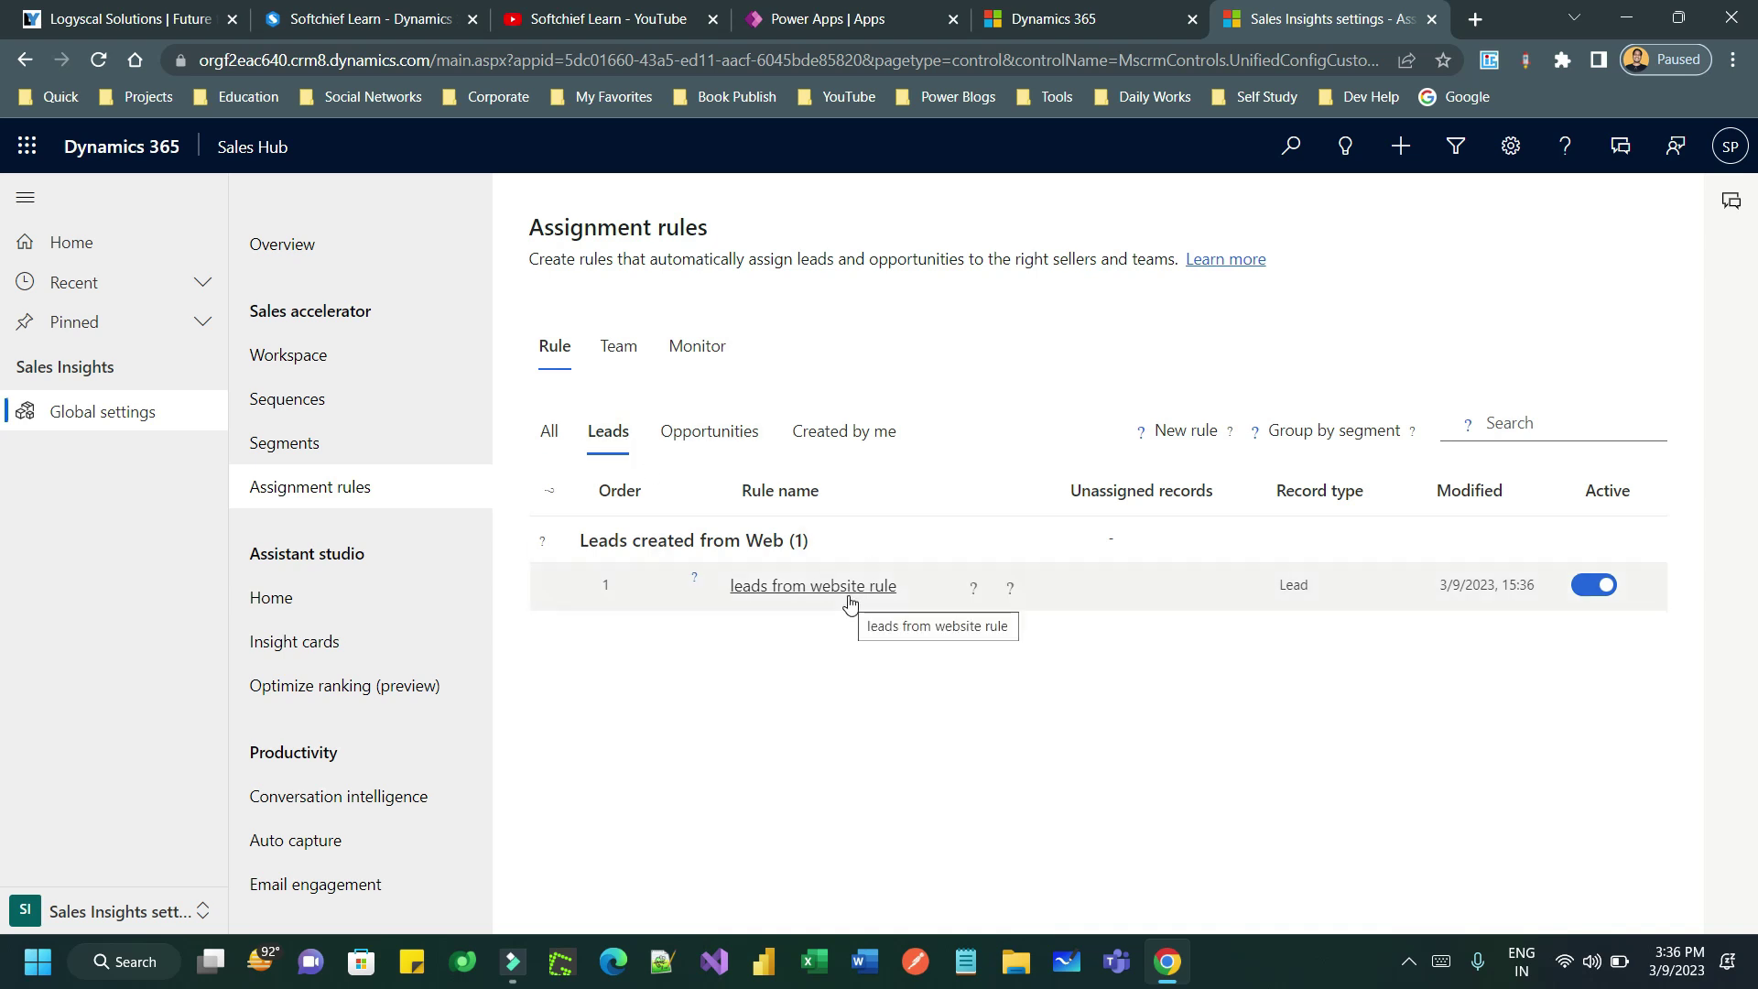
left_click(360, 461)
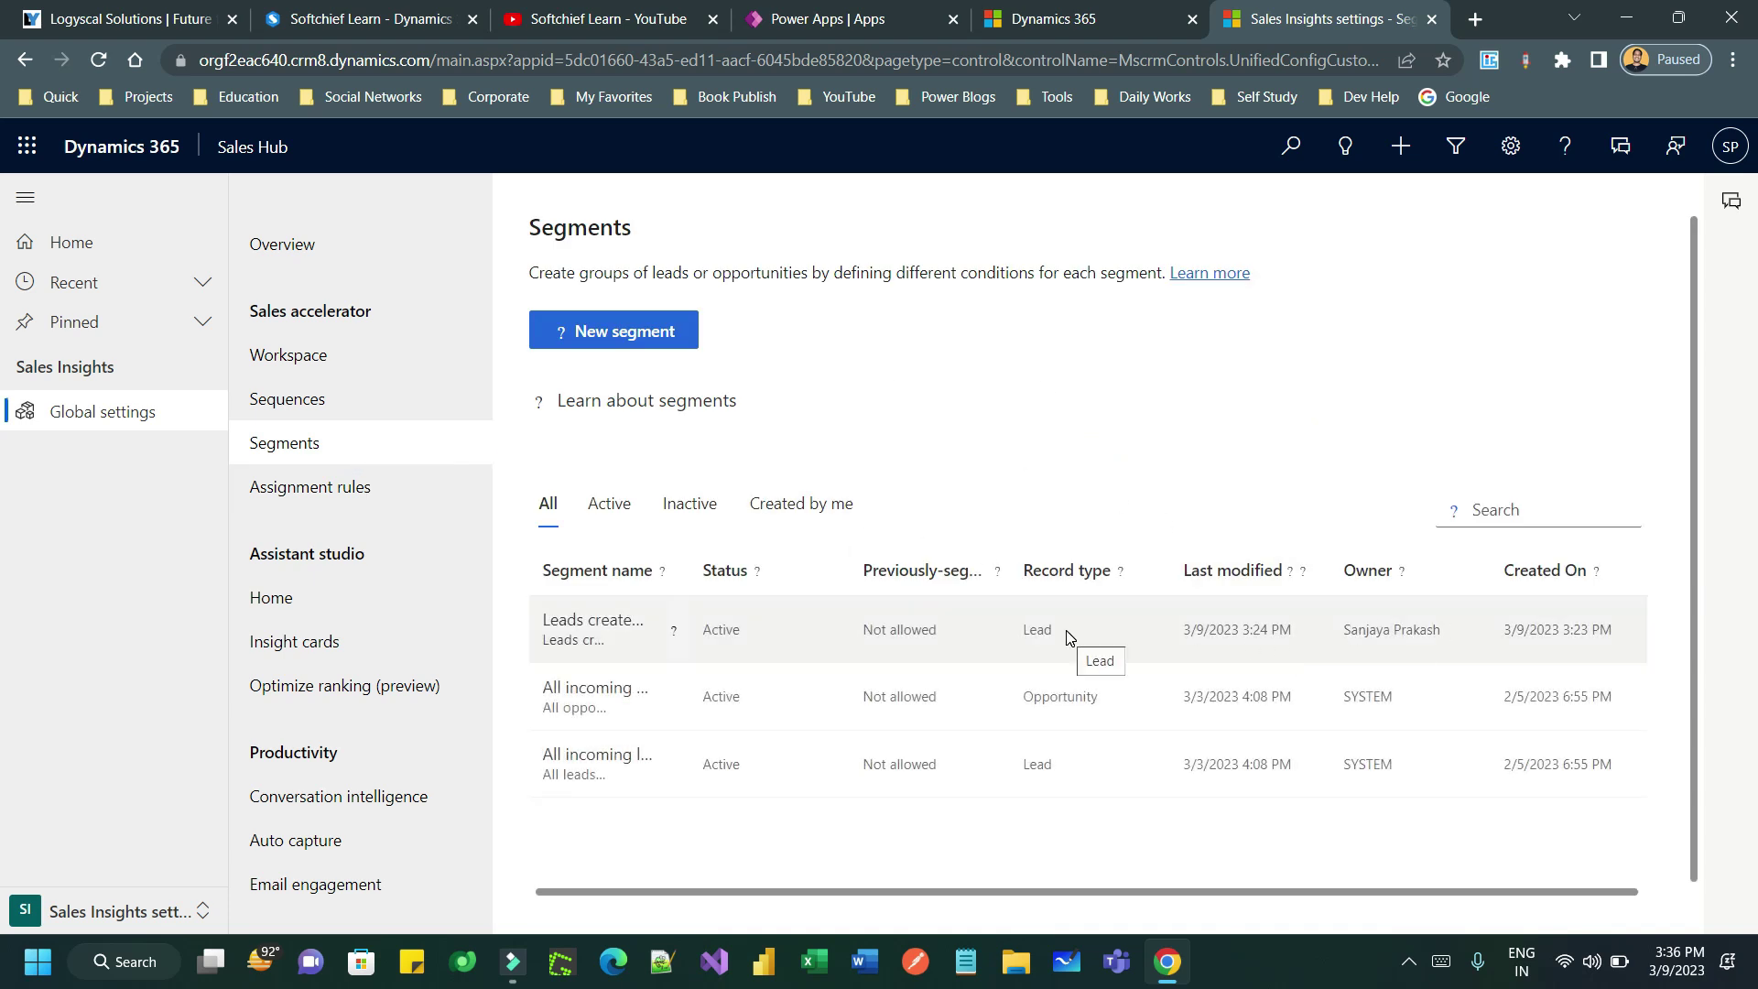
- From the Sequences list, start a new sequence and review the six ready-made templates
left_click(911, 630)
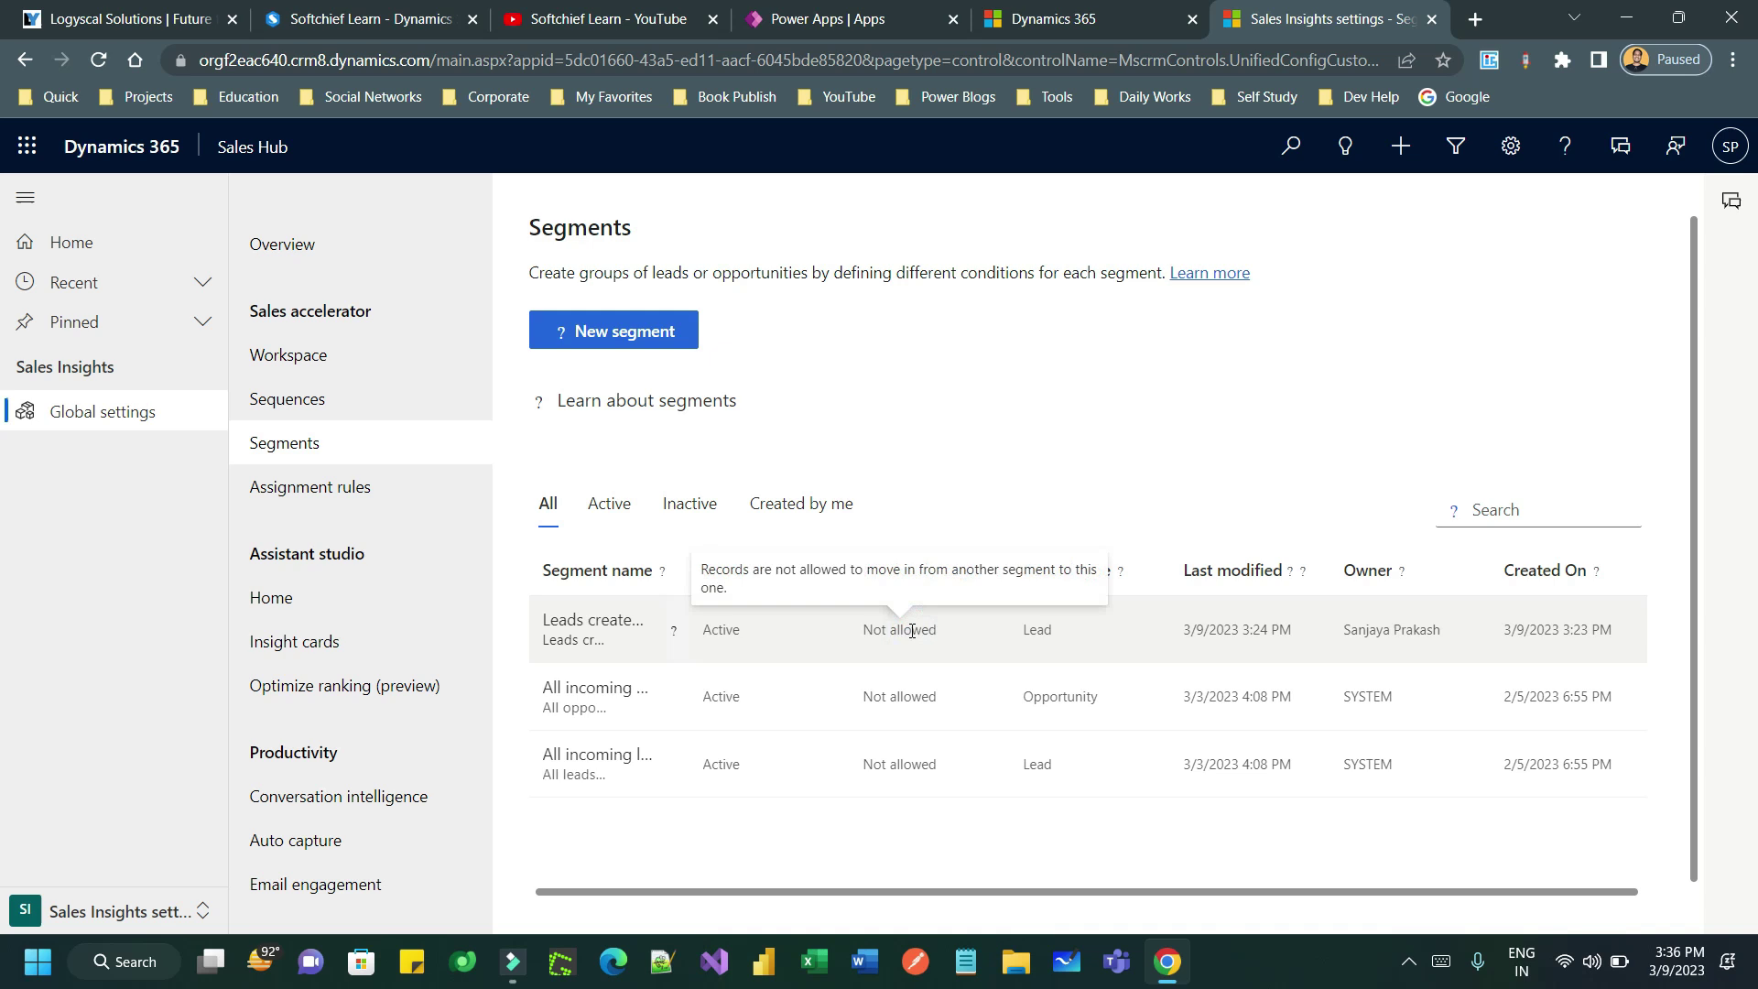
left_click(320, 400)
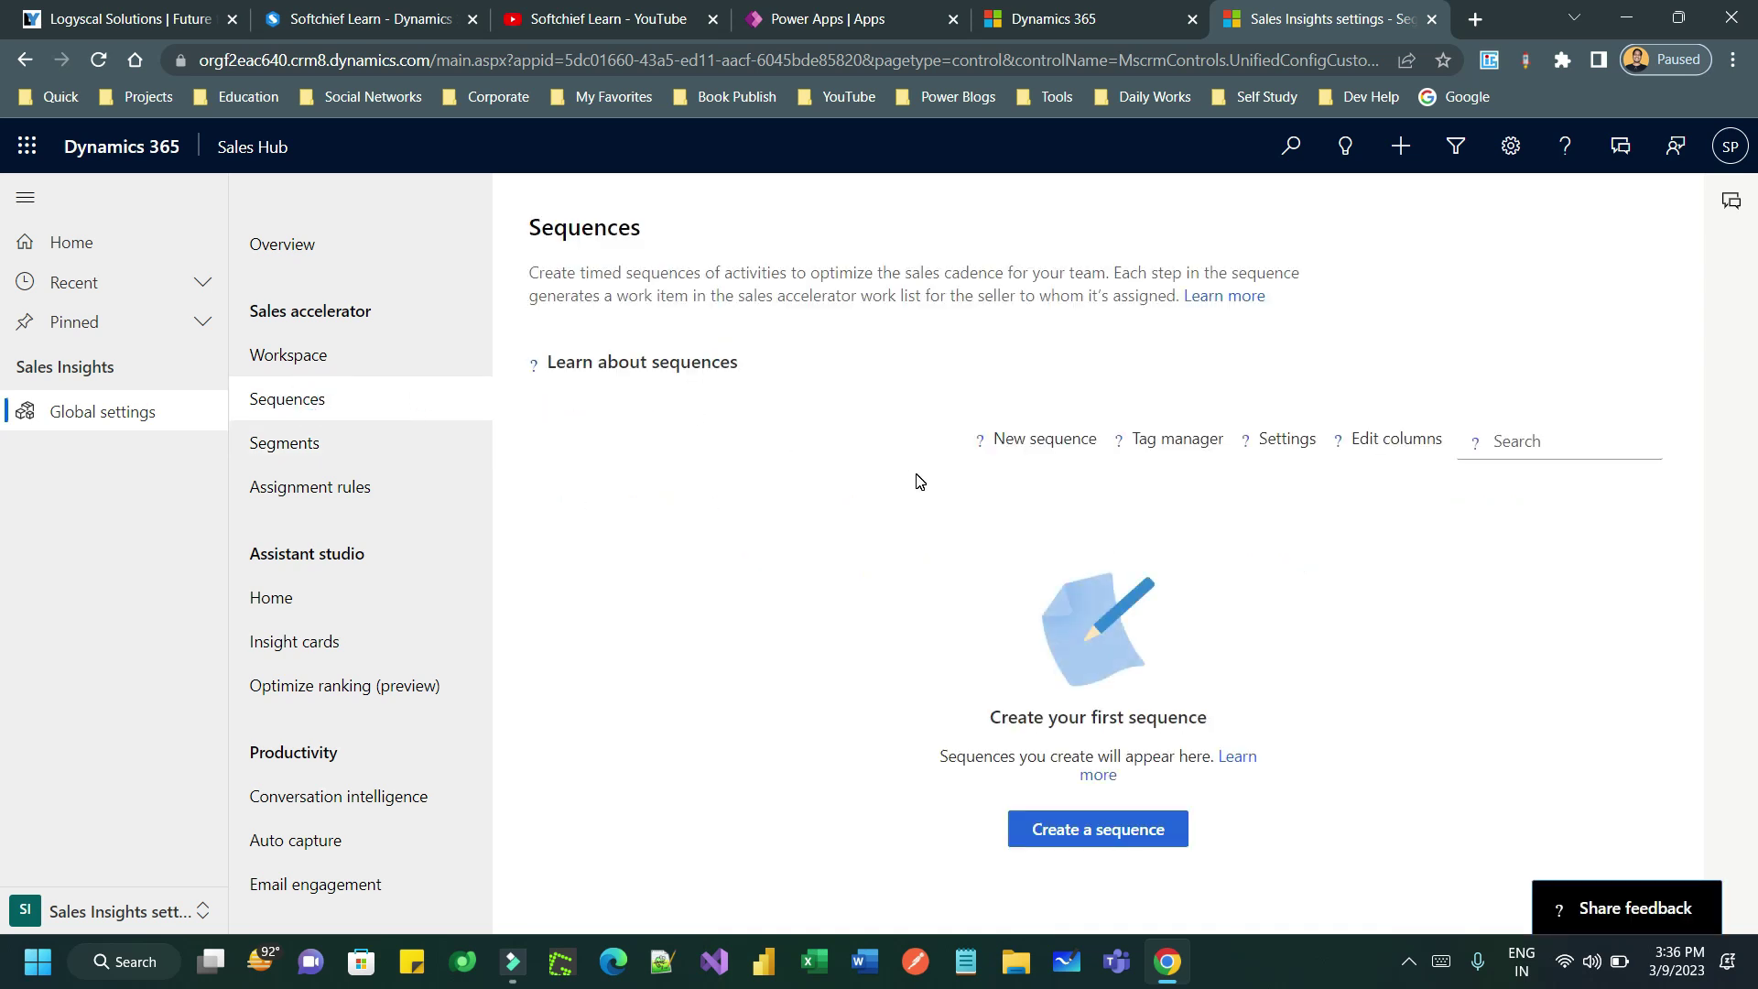
left_click(1110, 829)
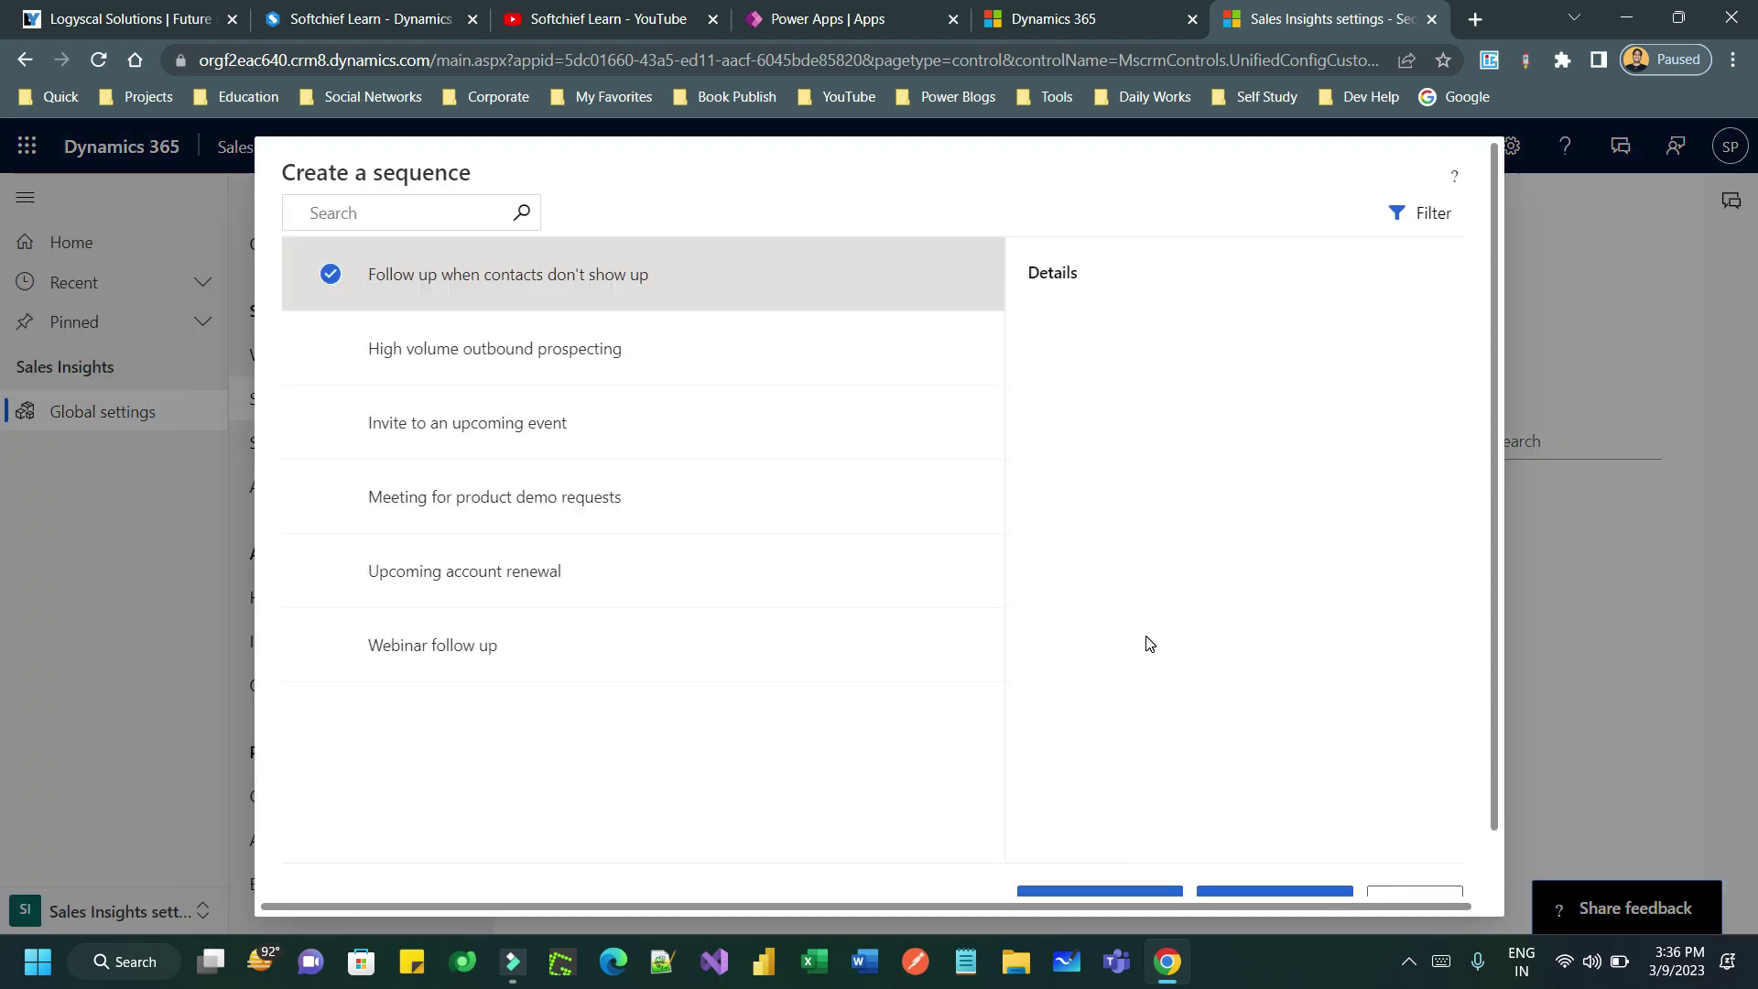
left_click(393, 257)
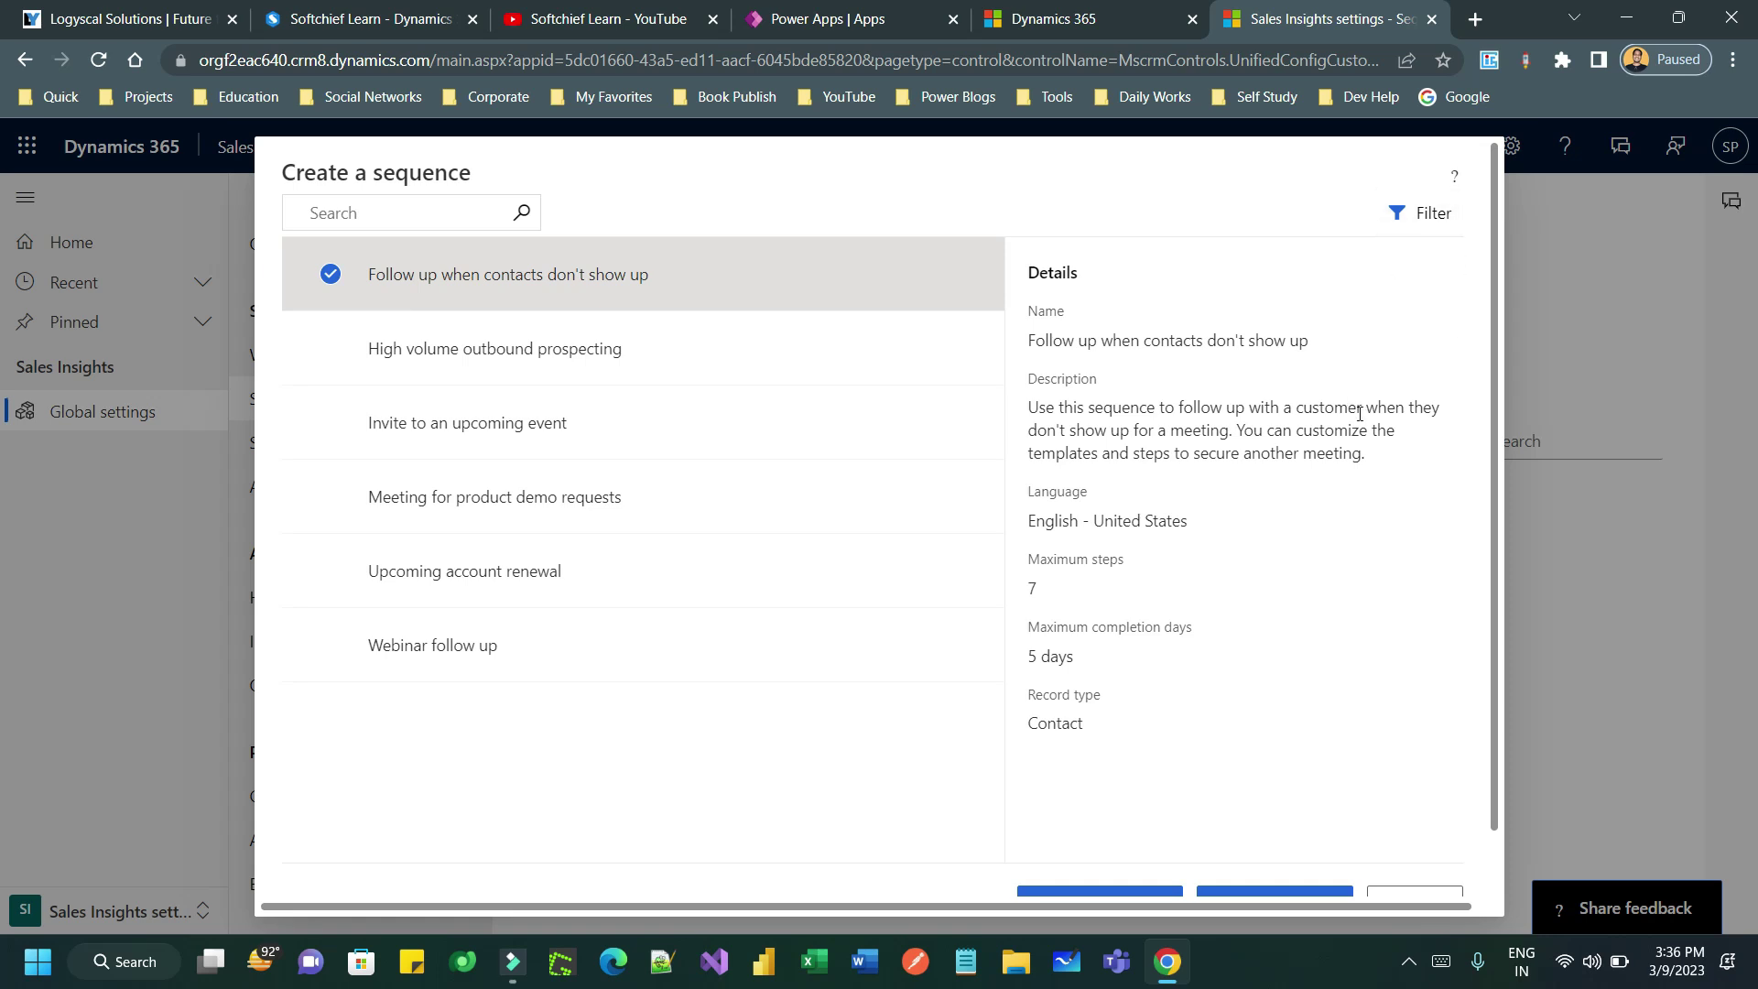
scroll(1359, 414, "right", 1)
scroll(1498, 540, "down", 1)
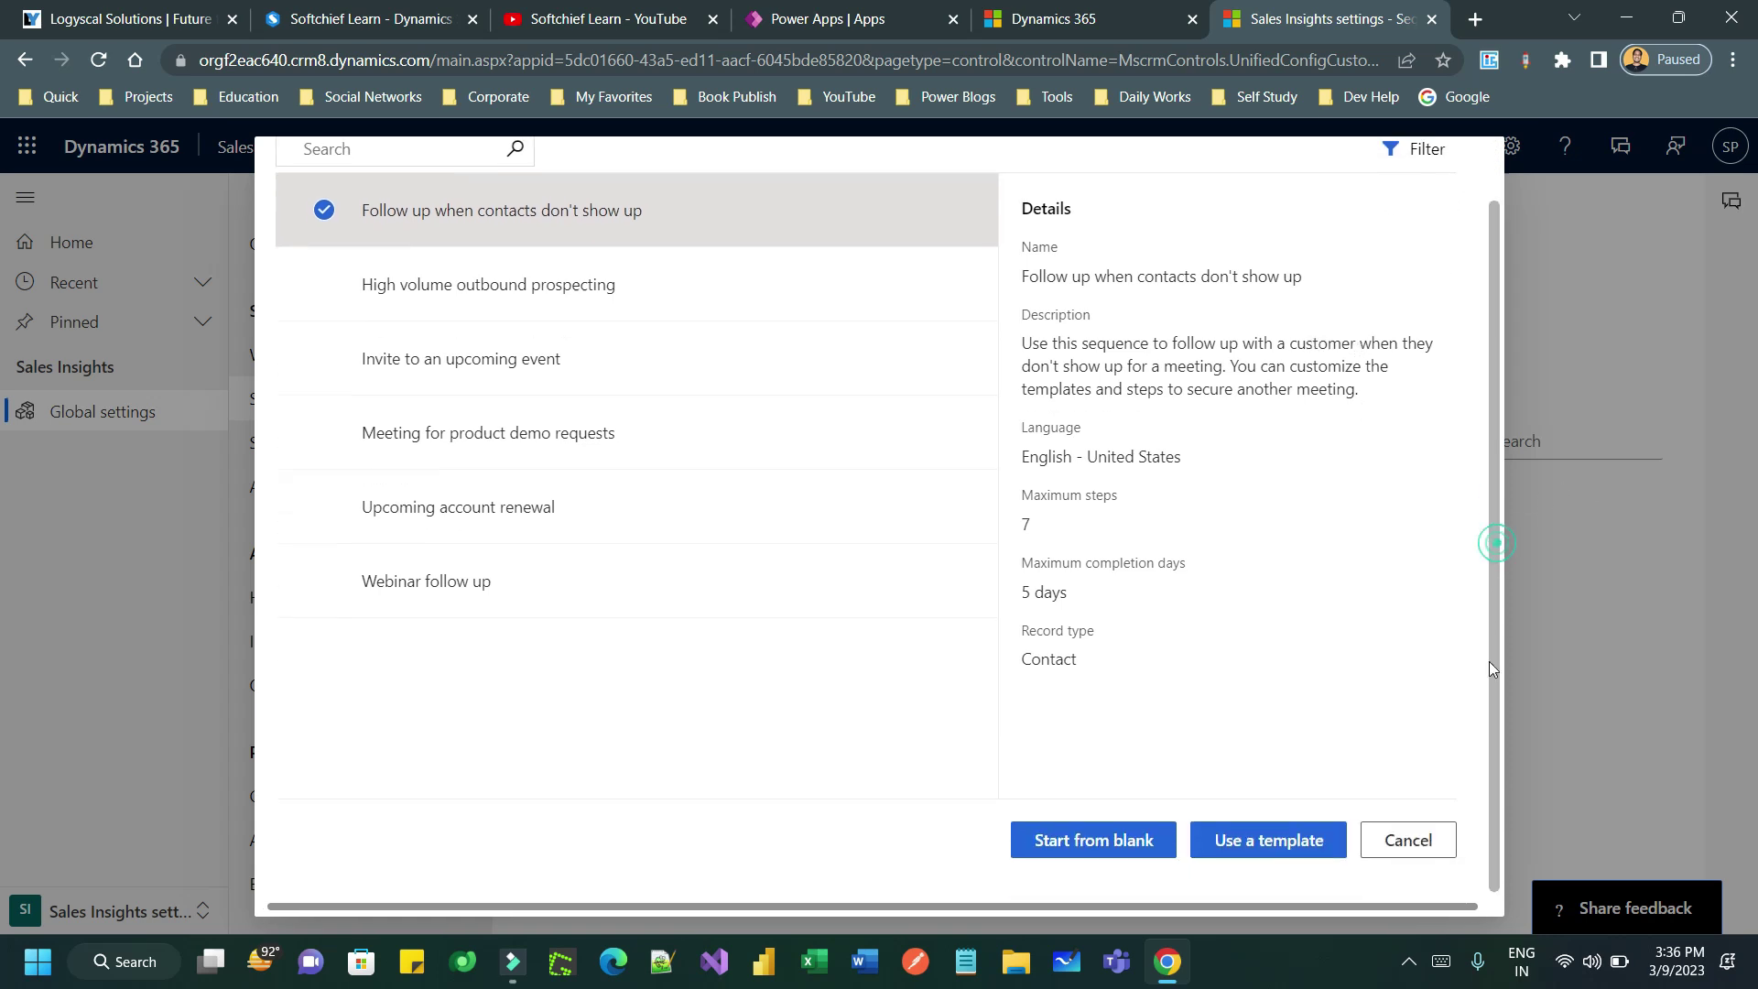
- Start a blank sequence and name it 'Follow-up for website leads'
left_click(1097, 852)
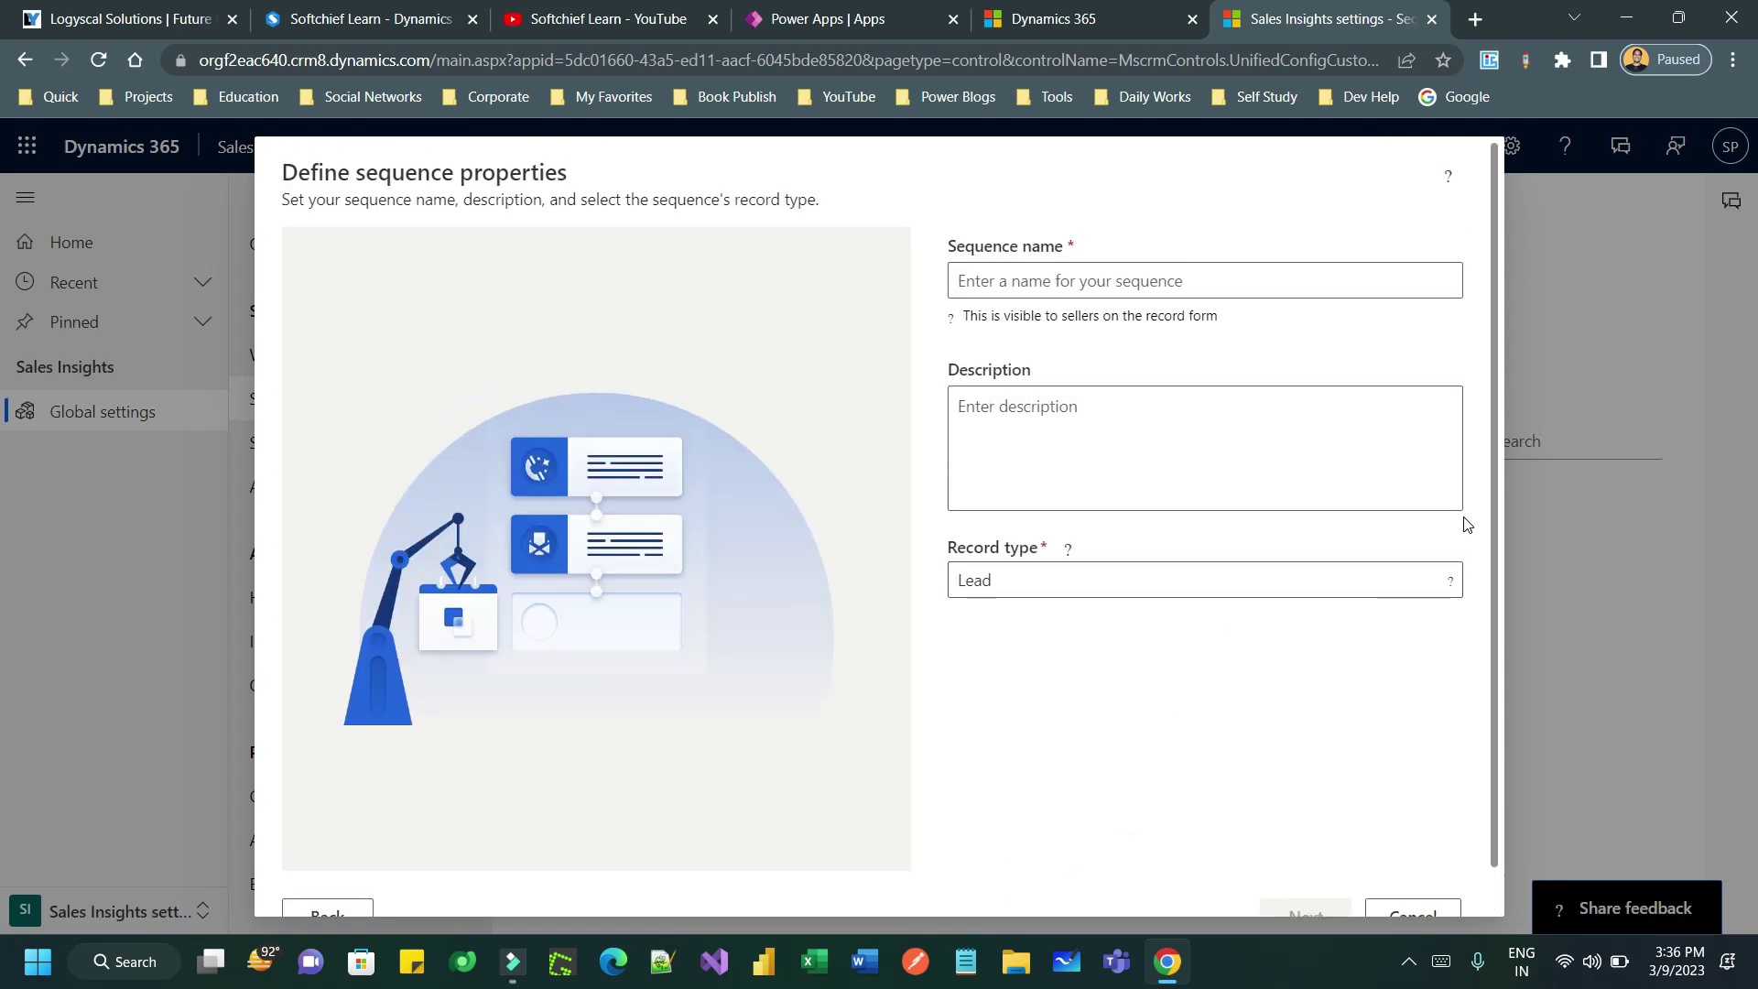
left_click(1084, 283)
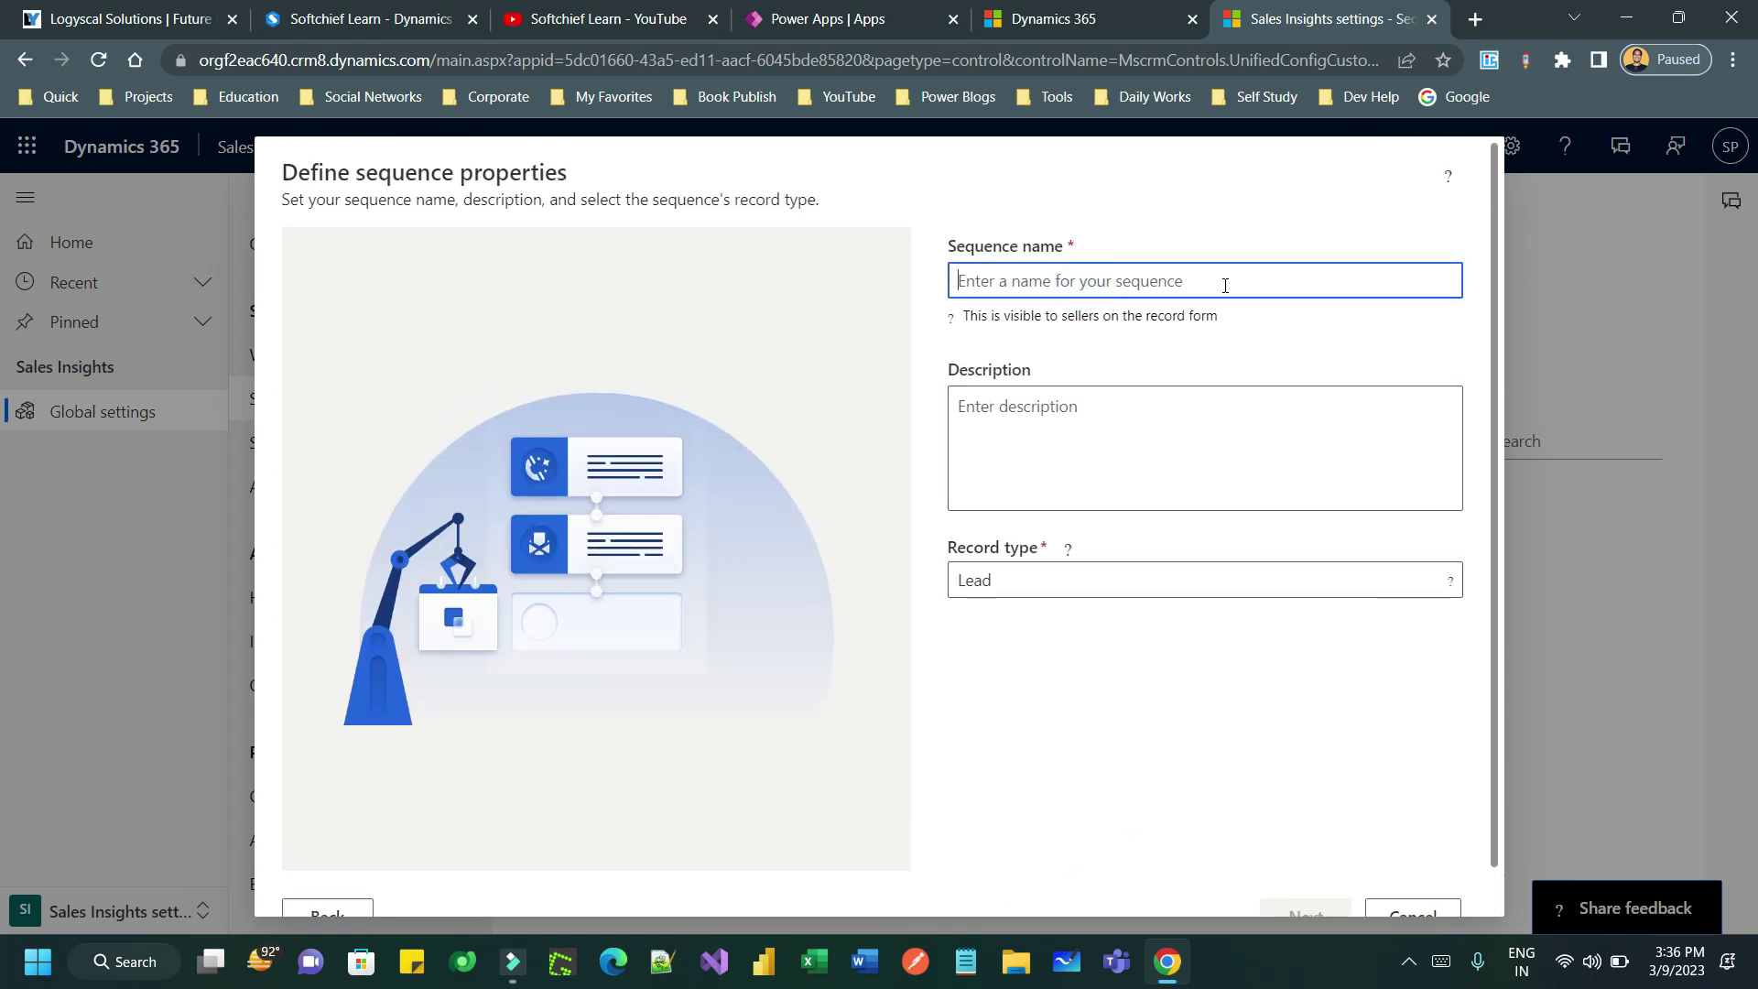
type("Fol")
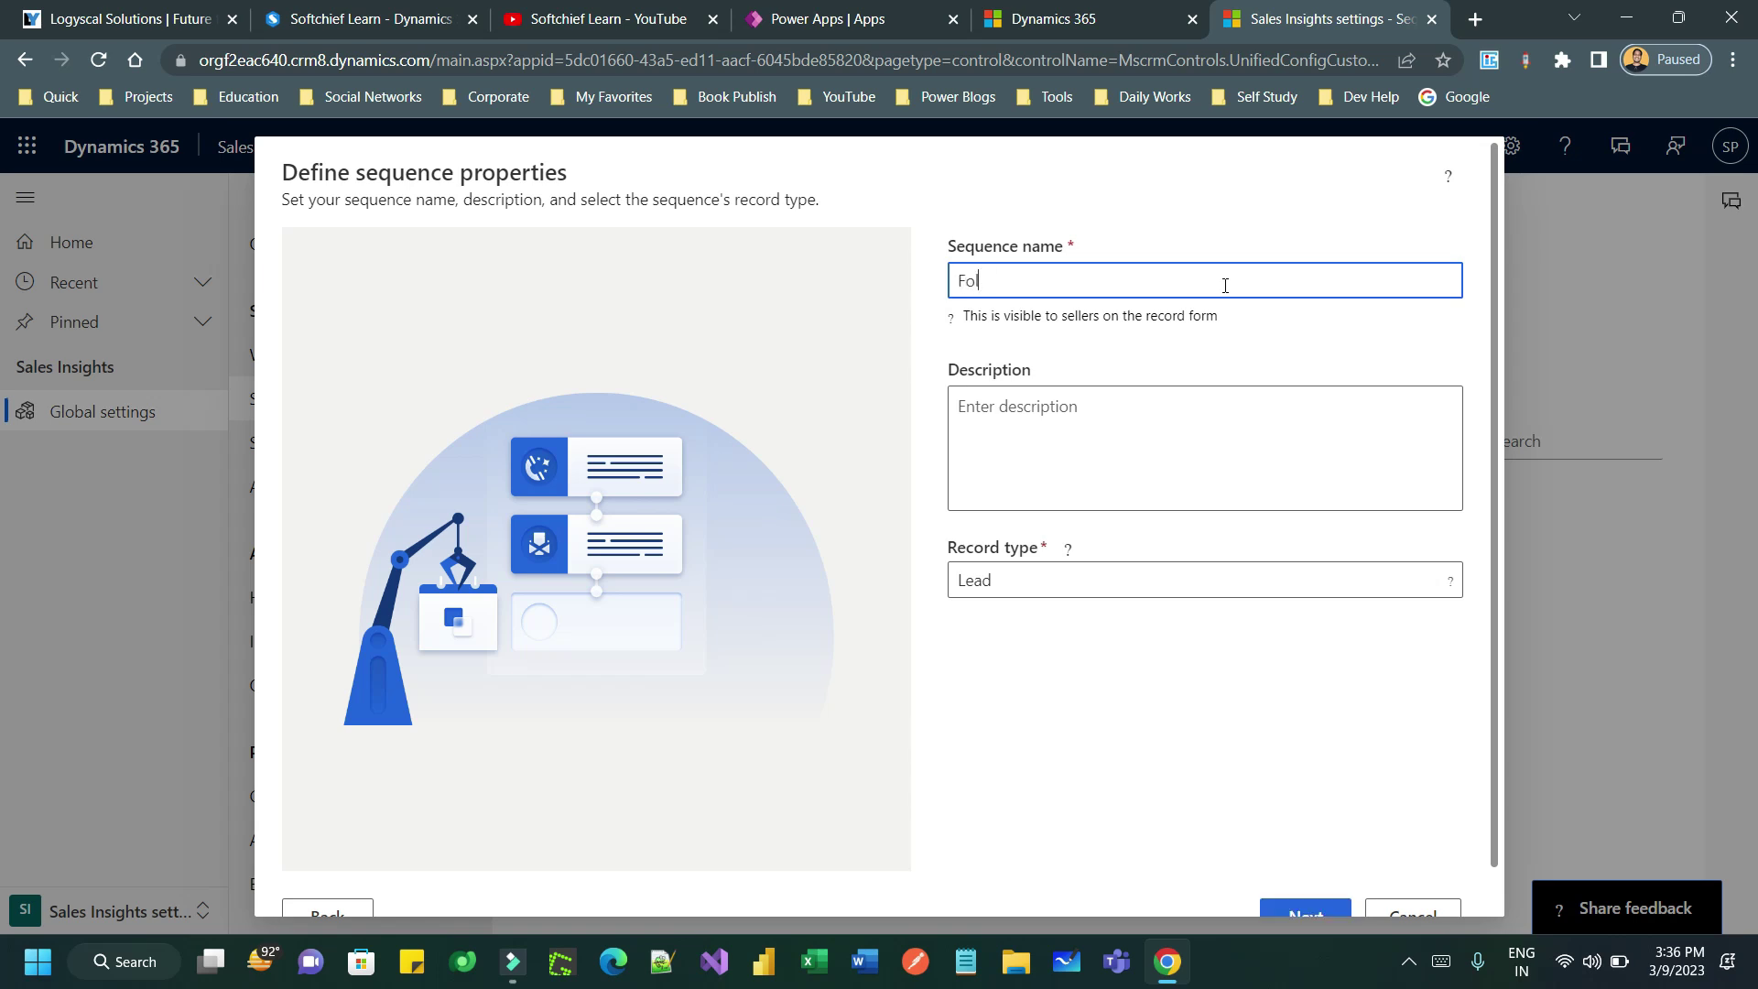
type("low-up for website leadsp")
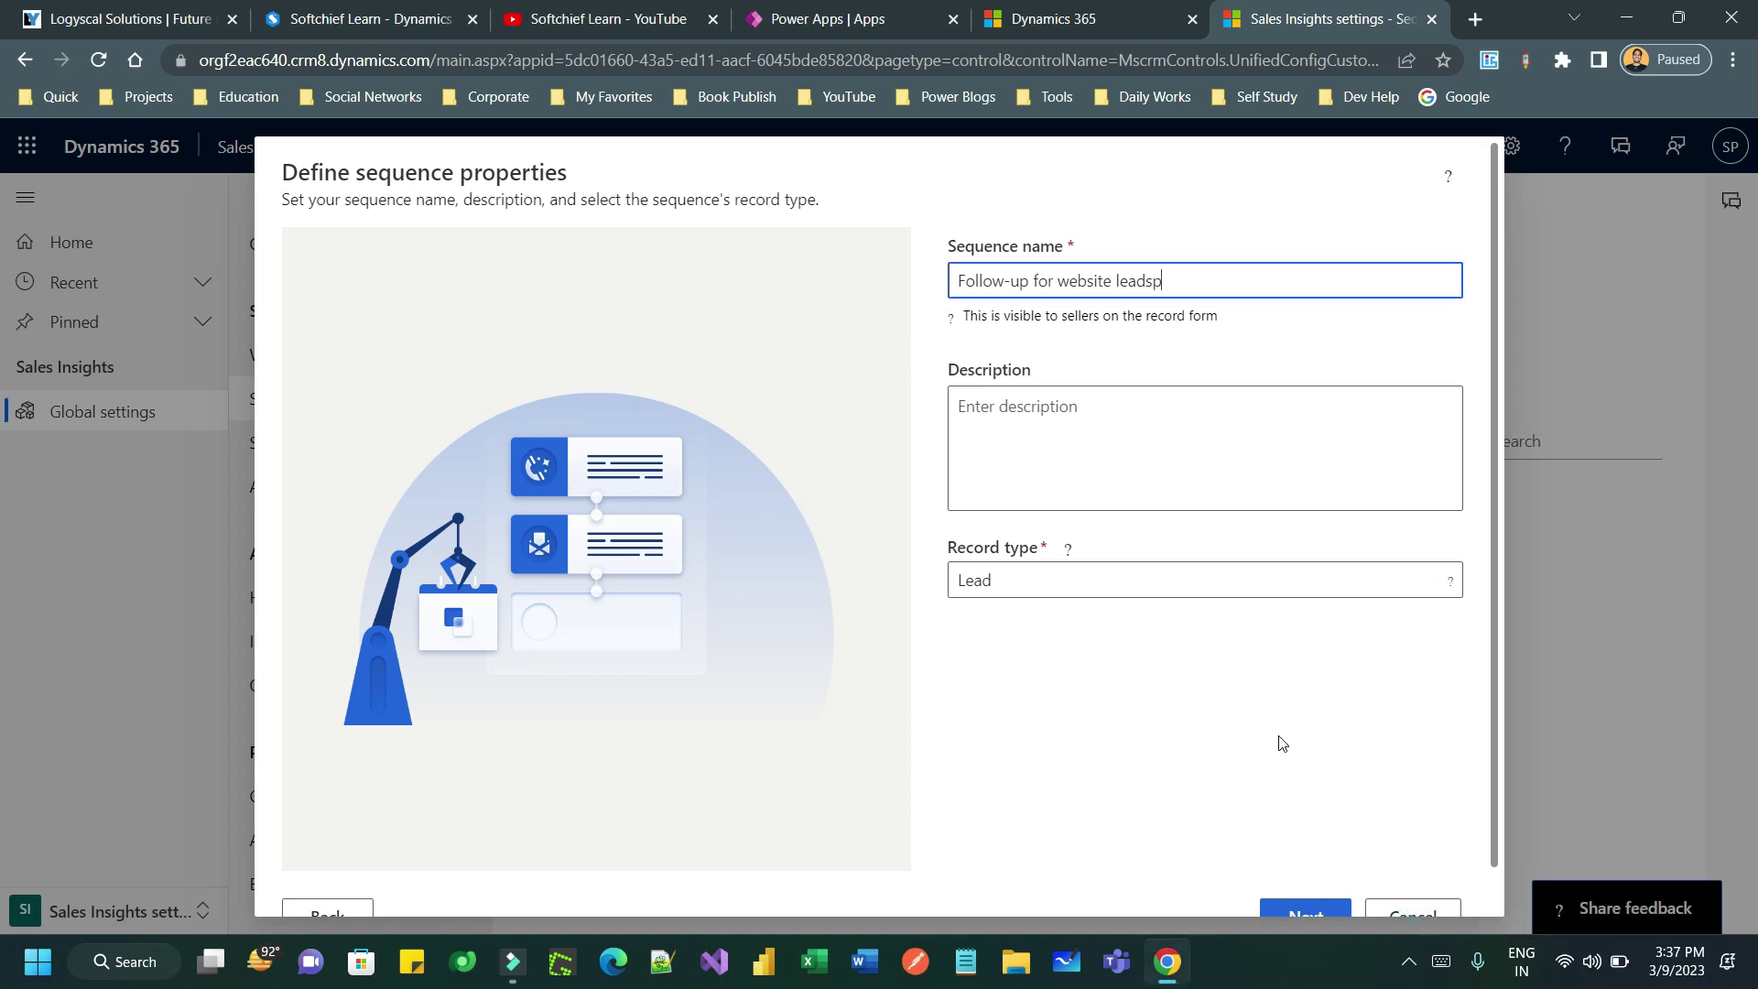
left_click(1319, 708)
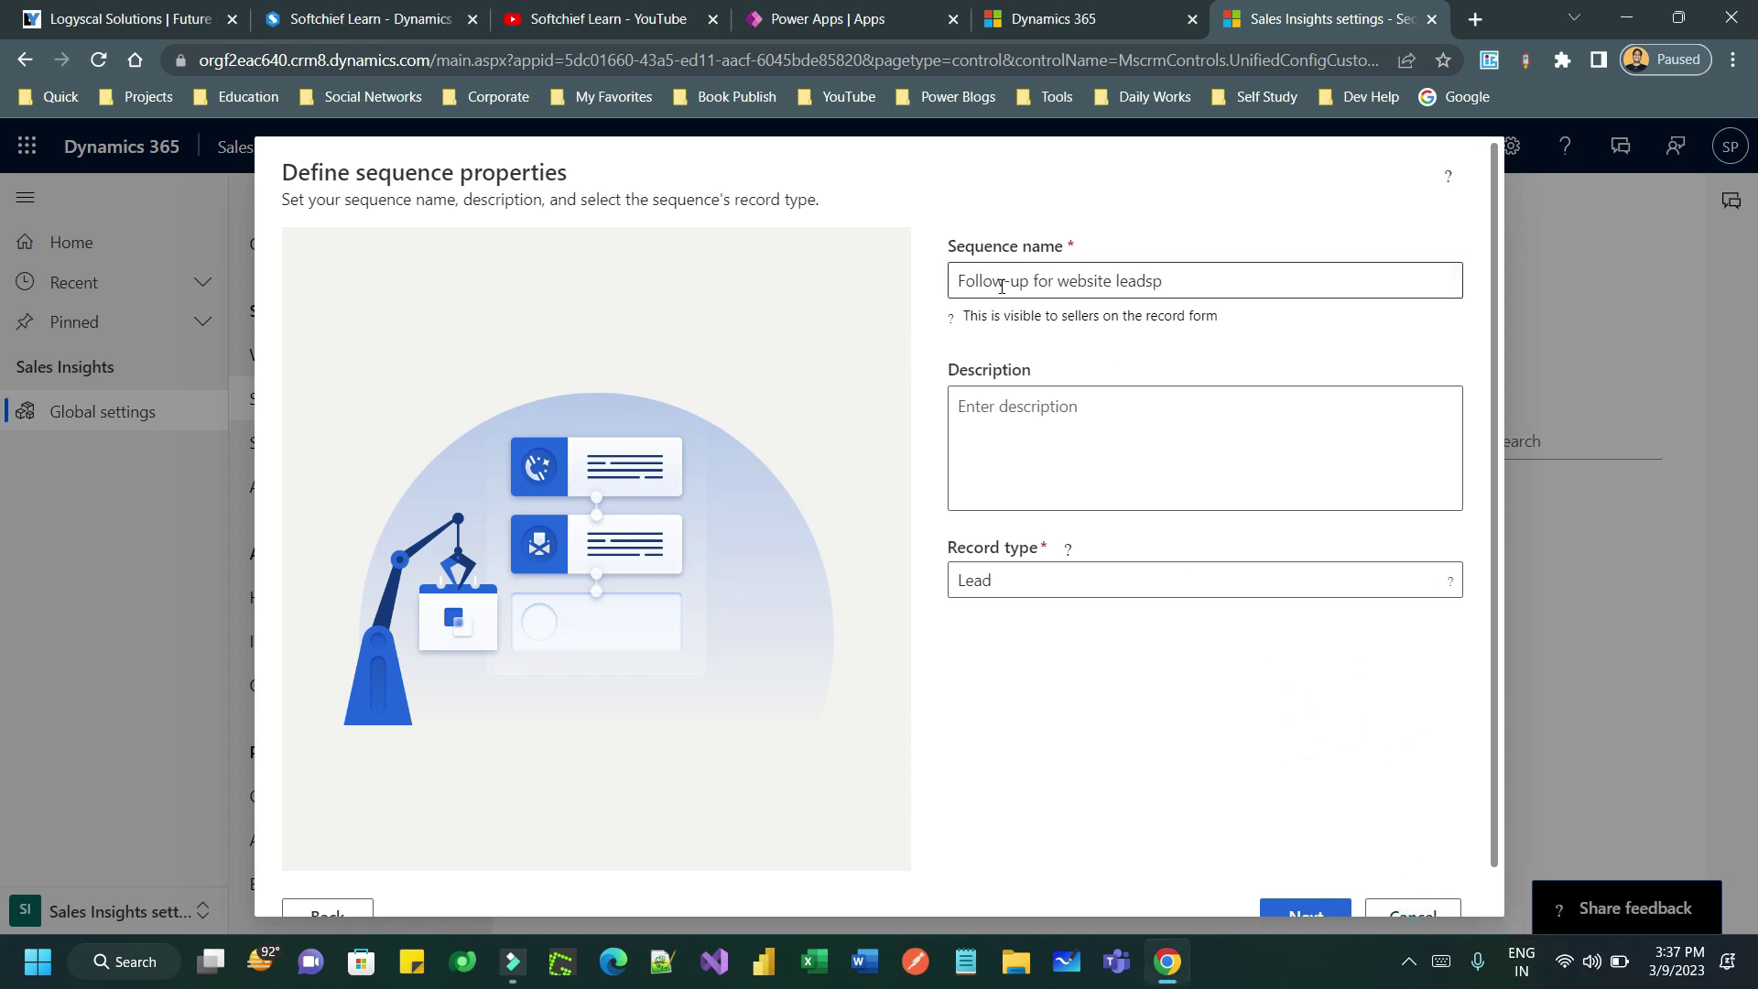
left_click(1174, 281)
key("BackSpace")
- Keep Lead as the record type and create the sequence
left_click(1044, 415)
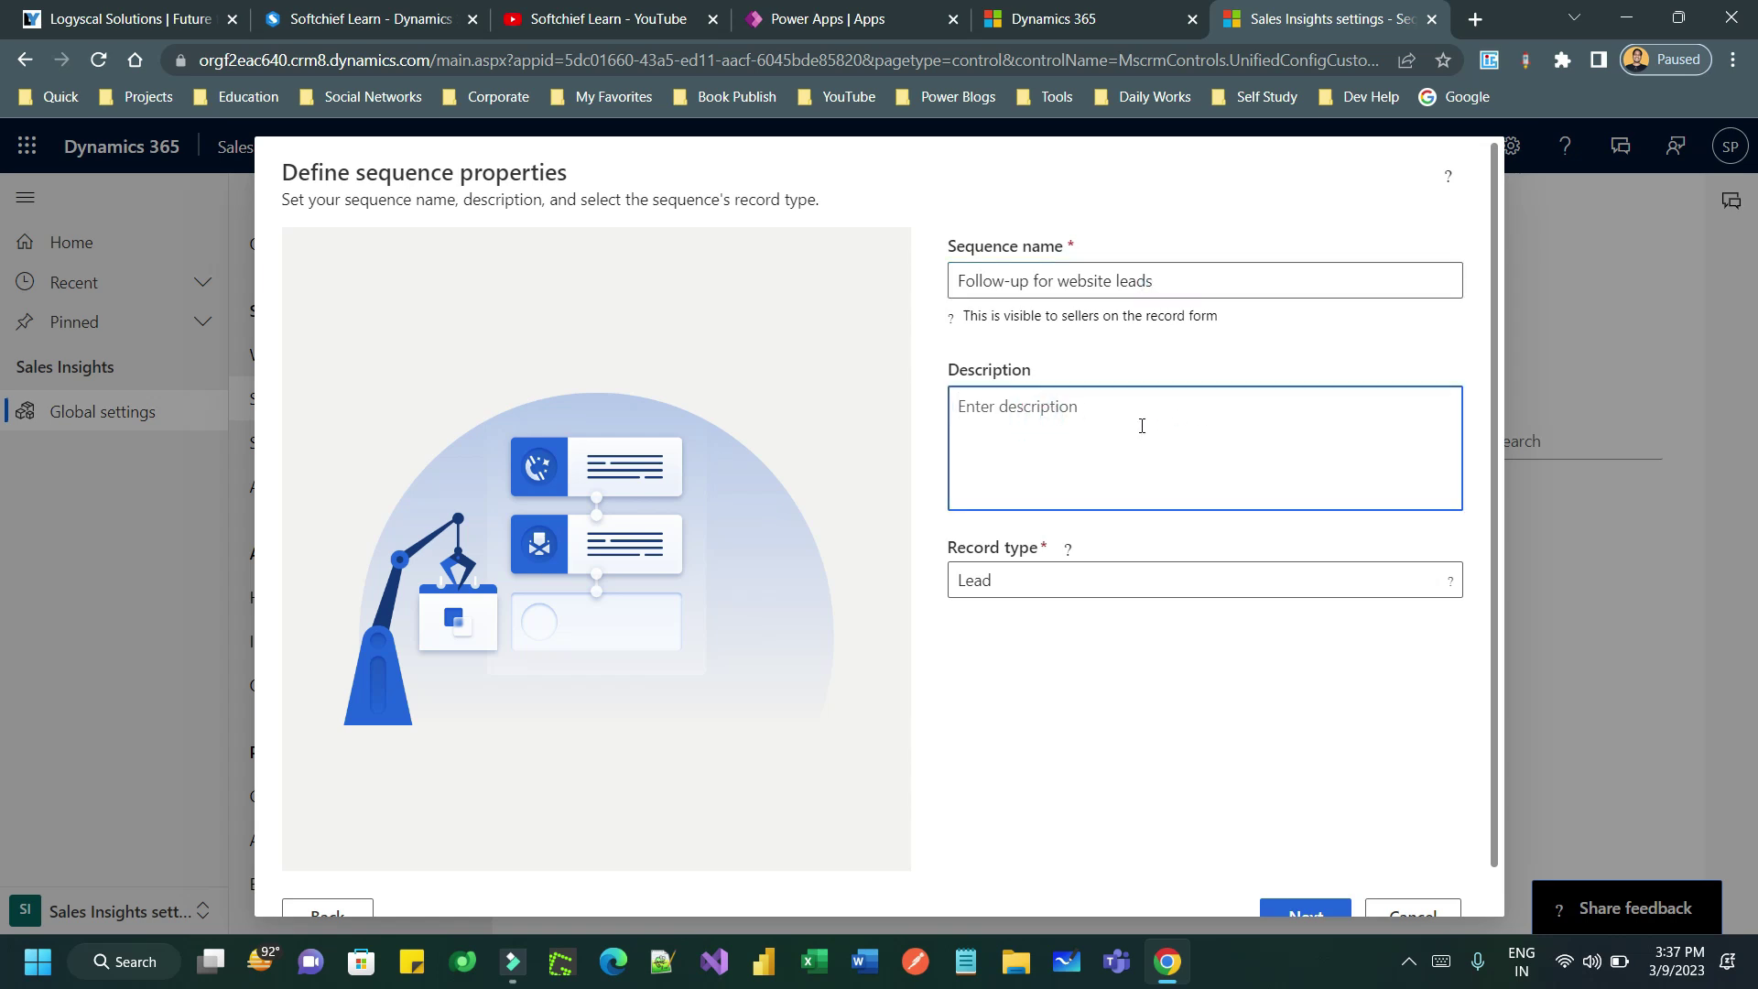
left_click(1107, 587)
left_click(1037, 619)
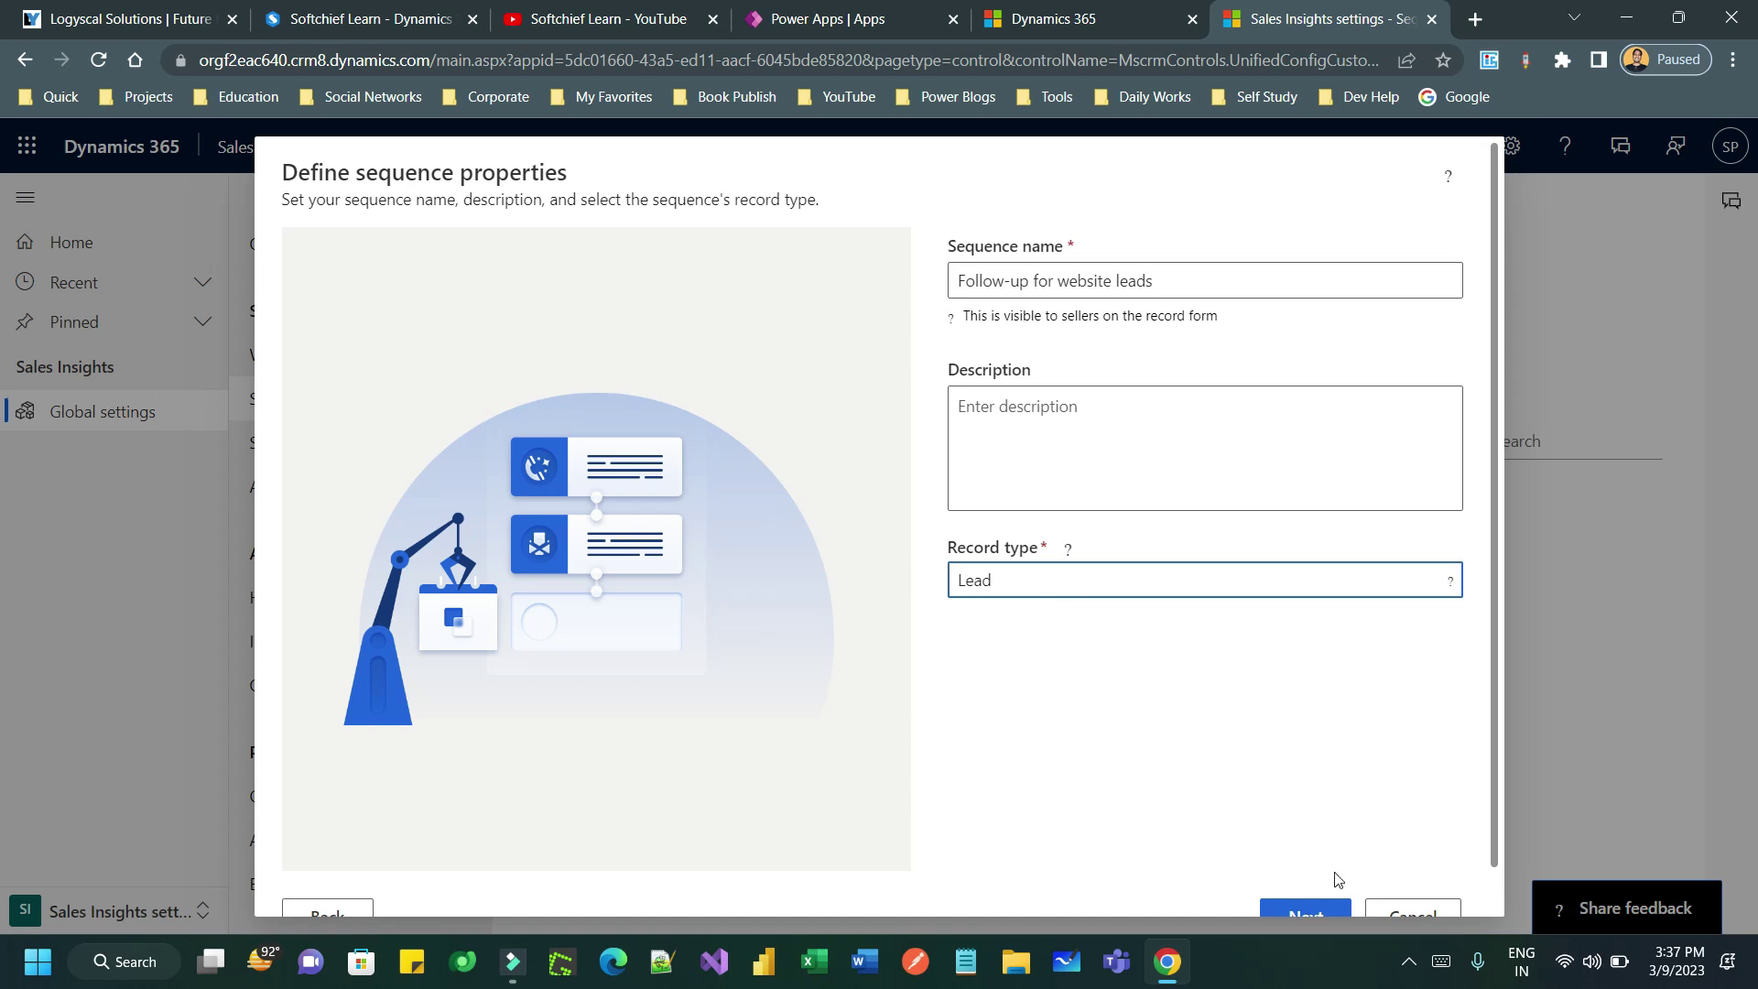
left_click(1304, 914)
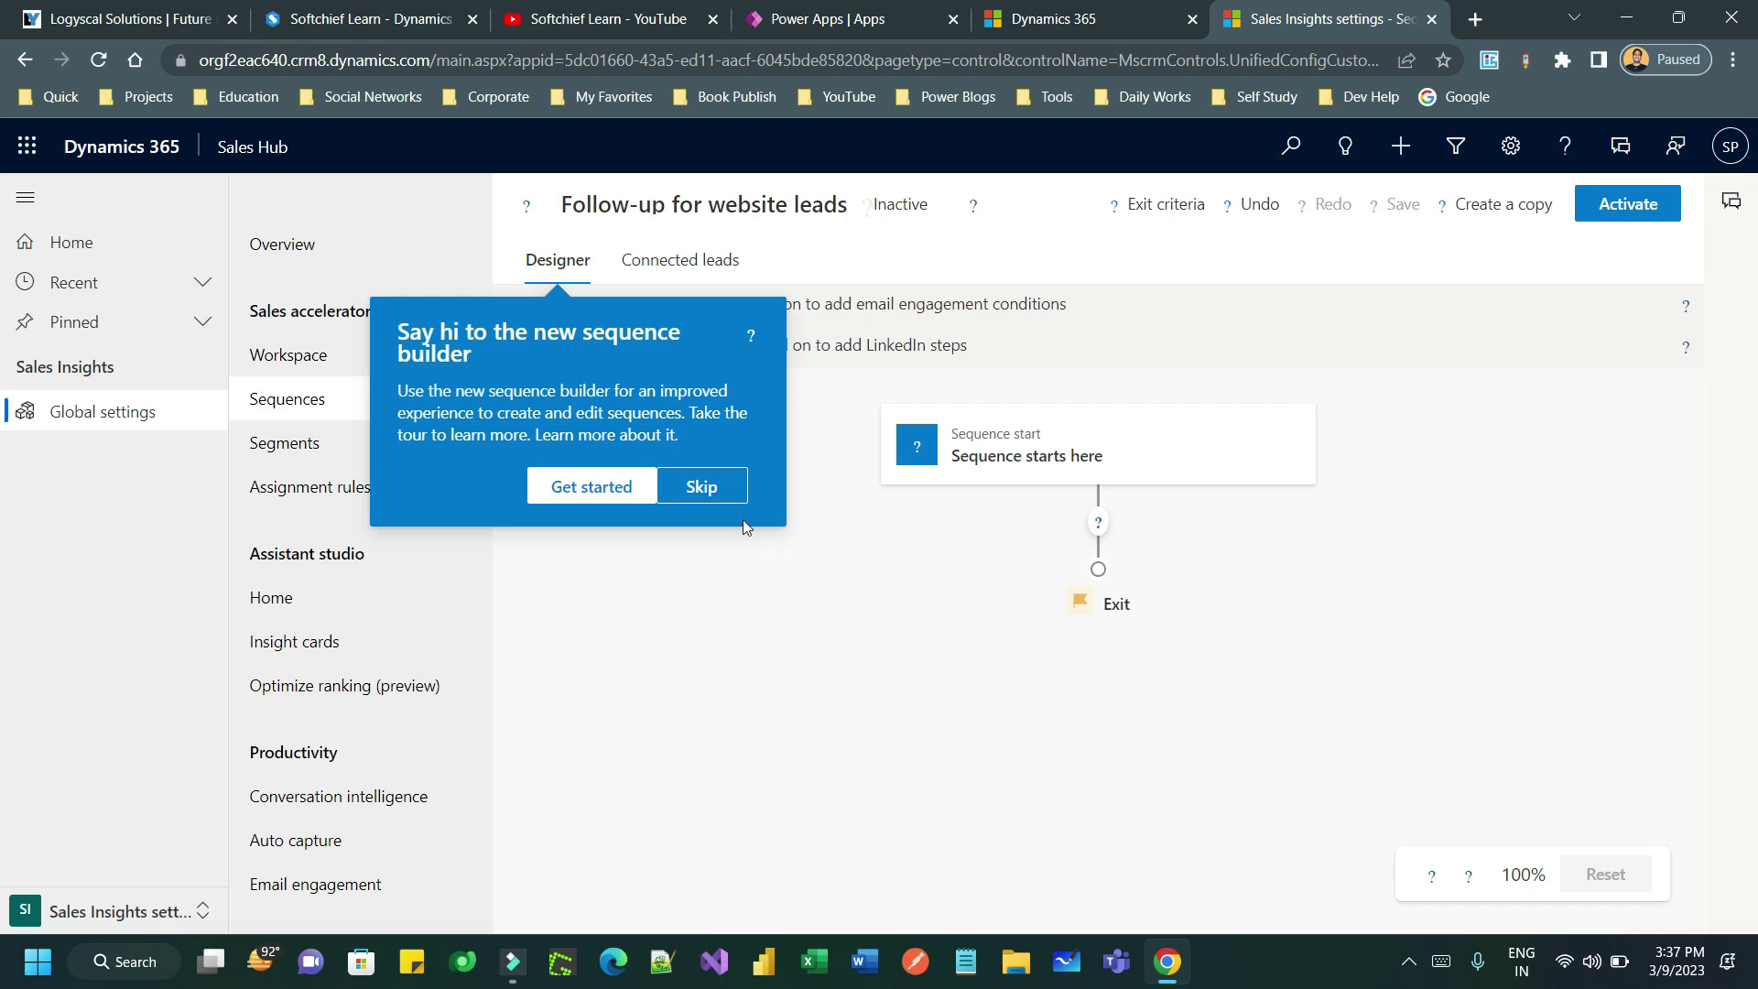
- Skip the welcome, browse the Conditions, Commands, LinkedIn and Steps options, and choose Send an email
left_click(694, 486)
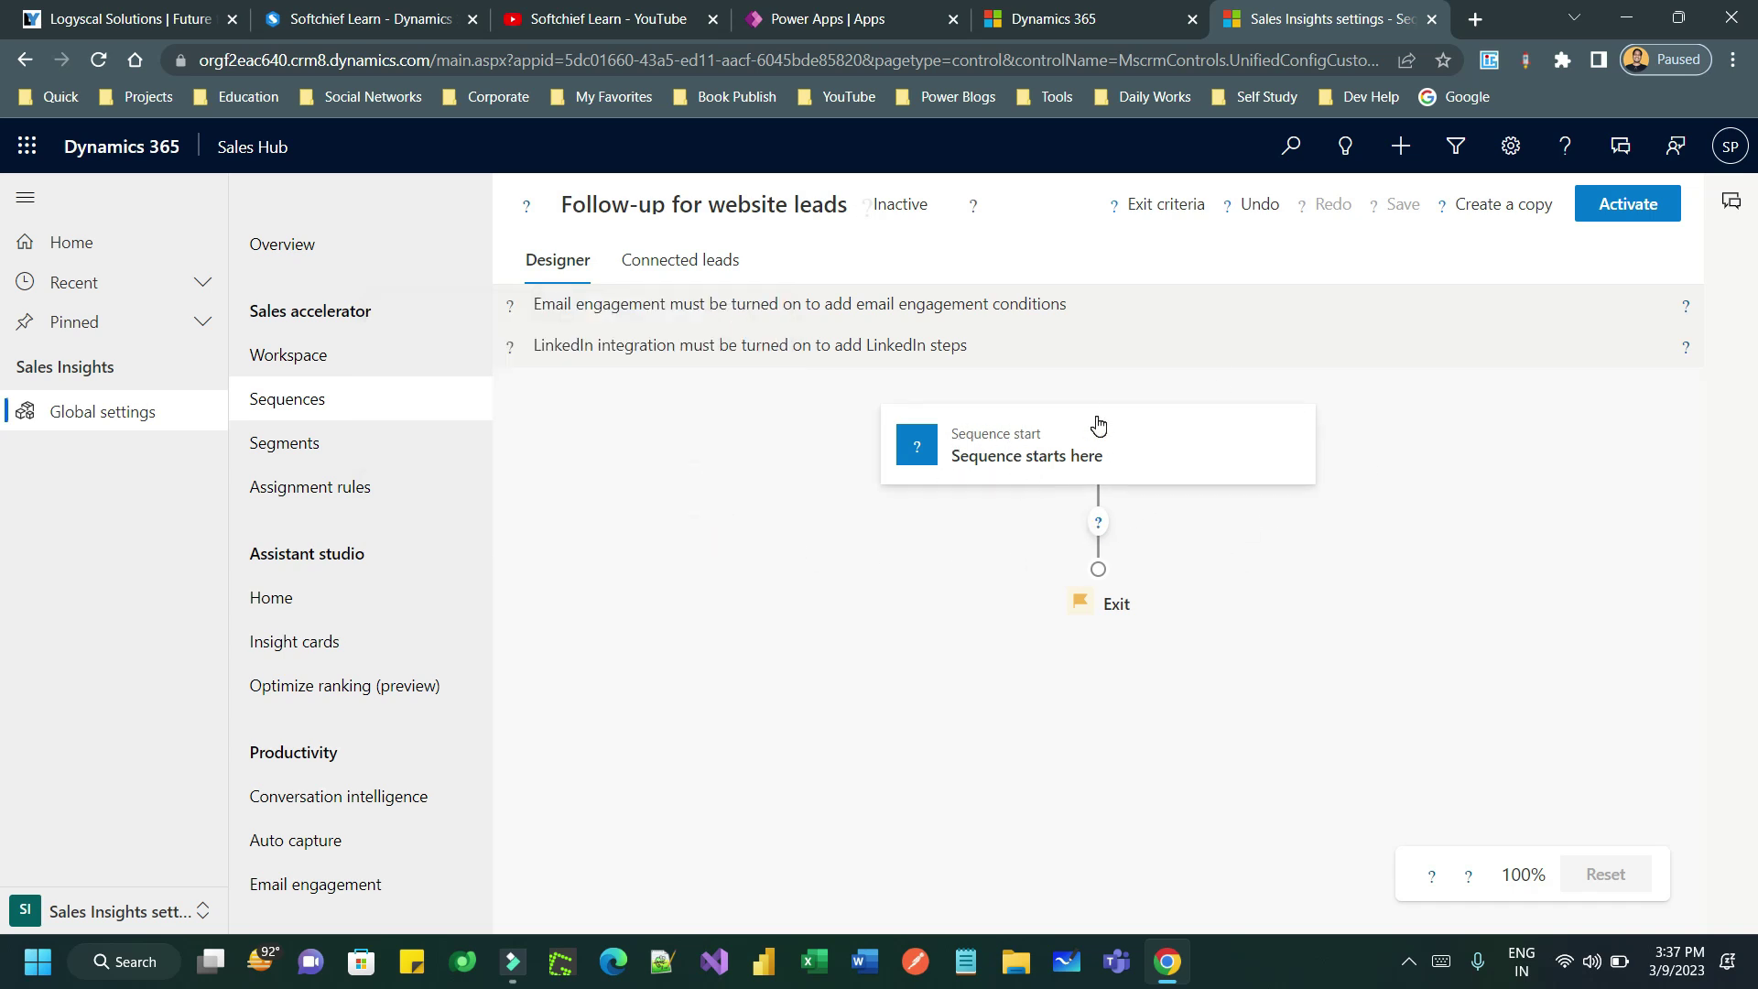
left_click(1097, 524)
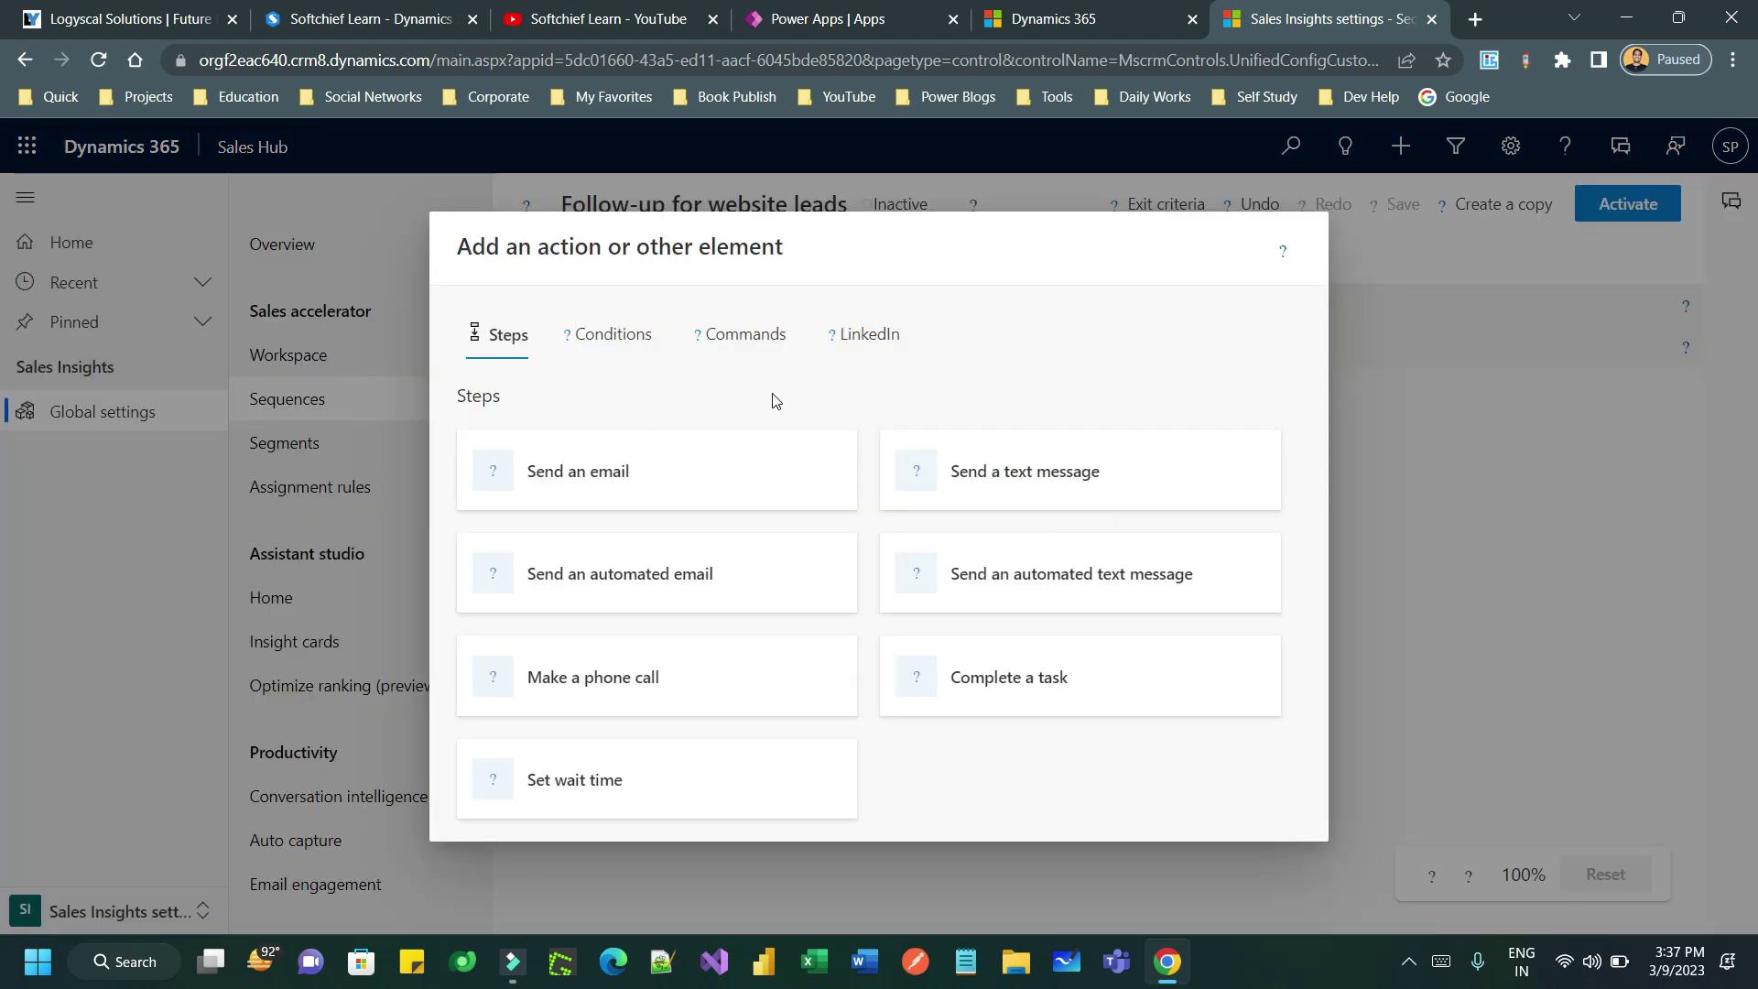
left_click(609, 337)
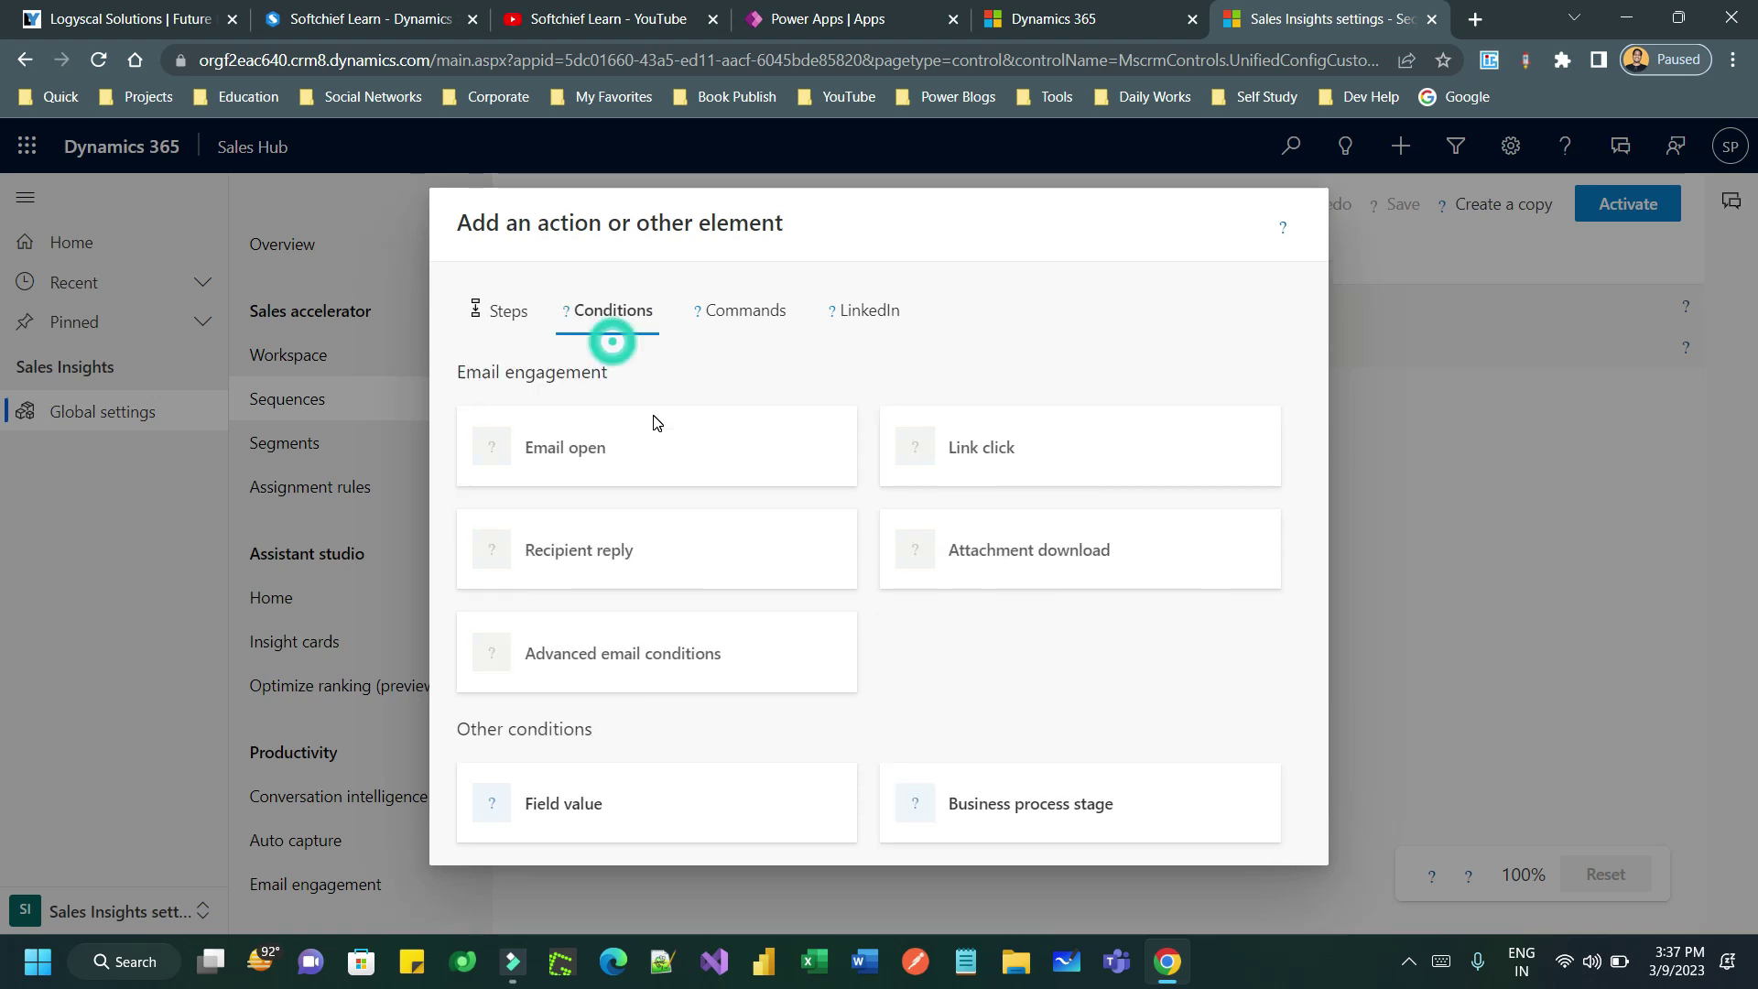
left_click(733, 314)
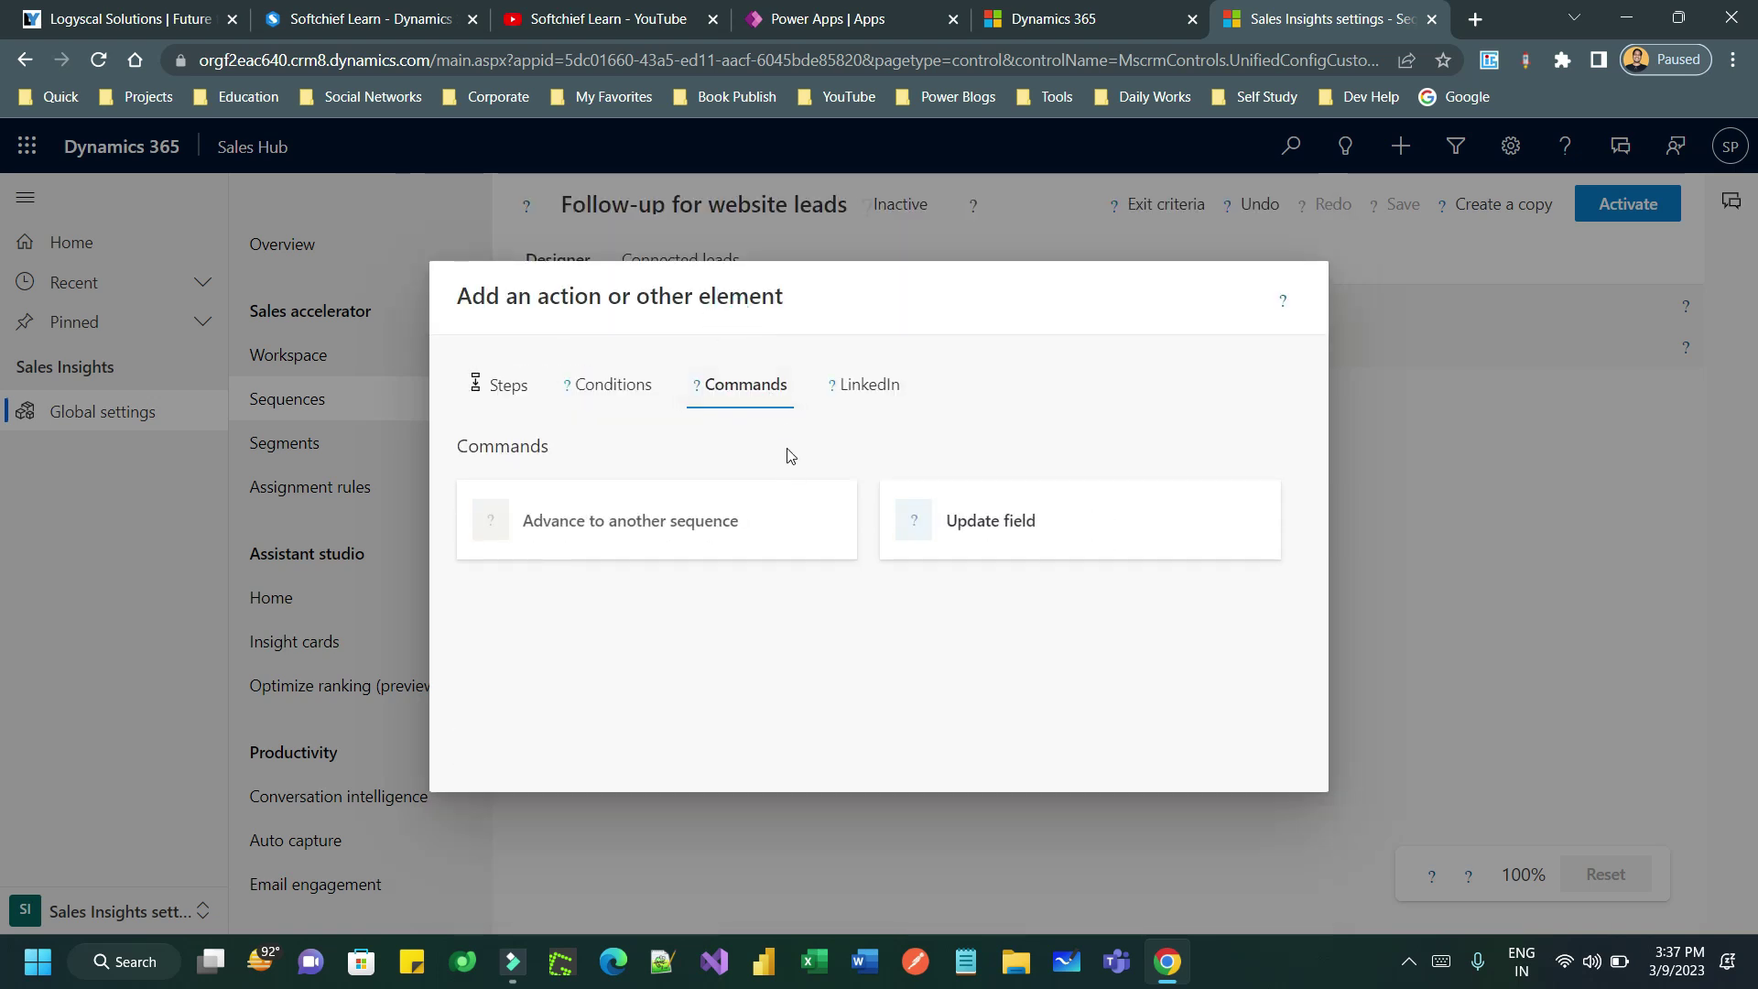
left_click(852, 401)
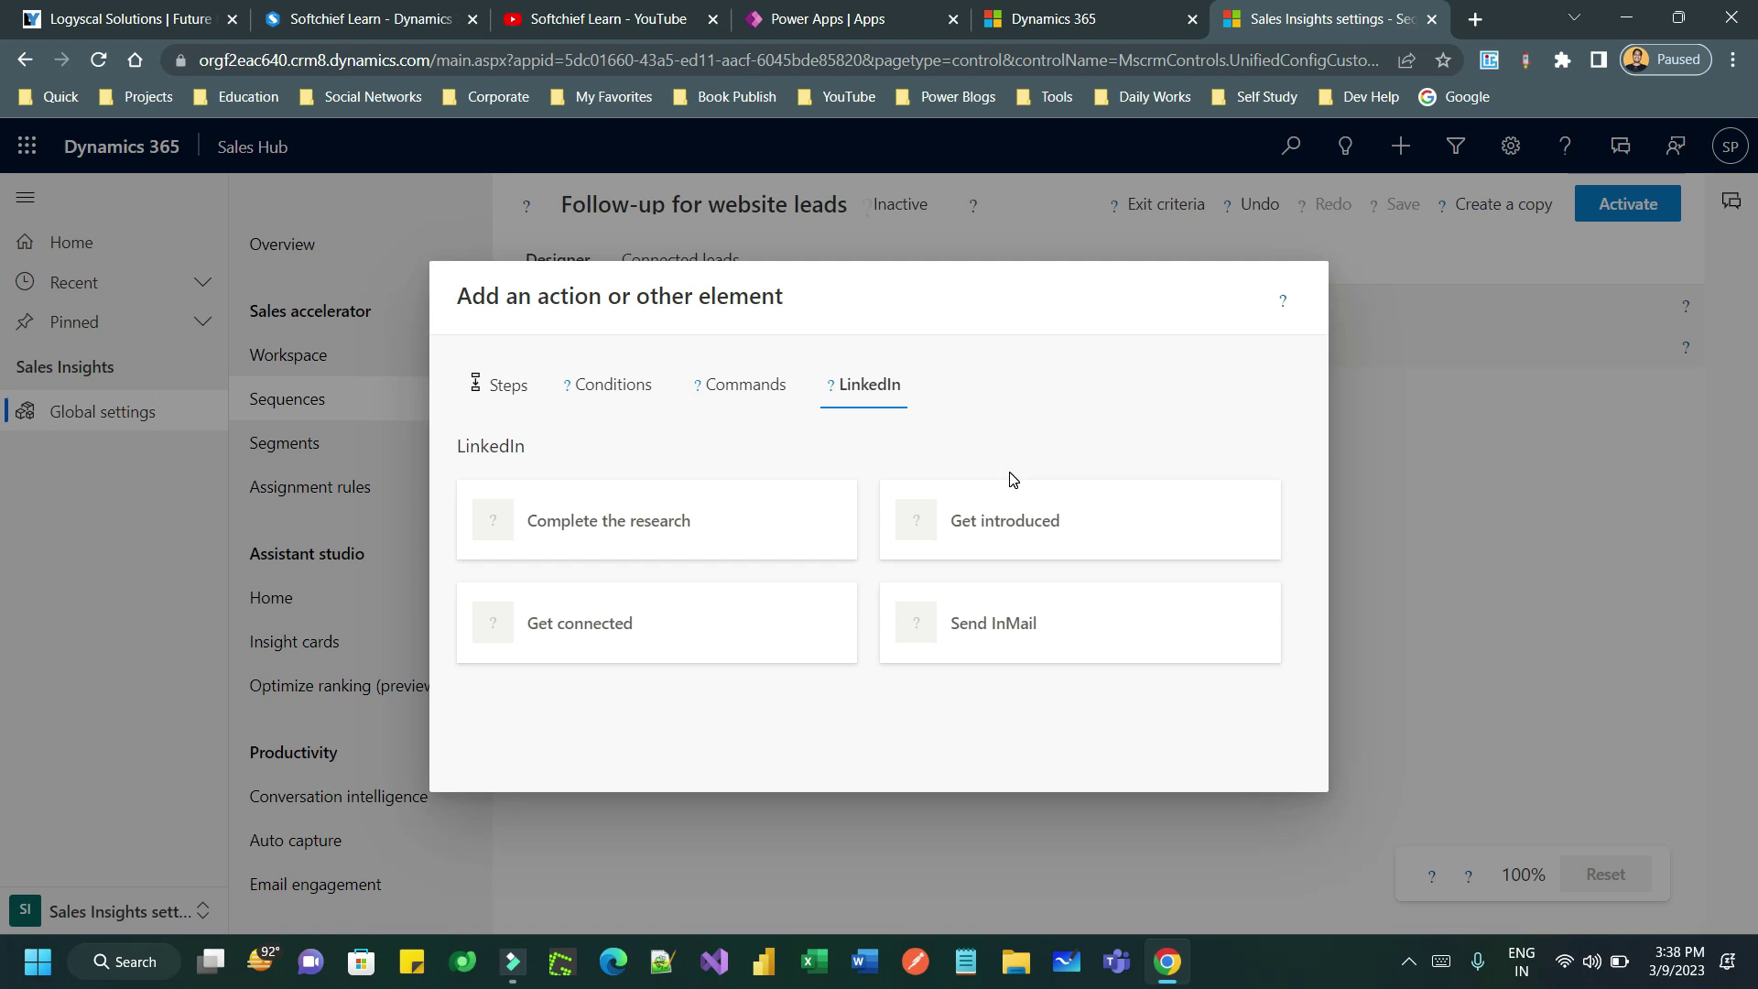
left_click(506, 393)
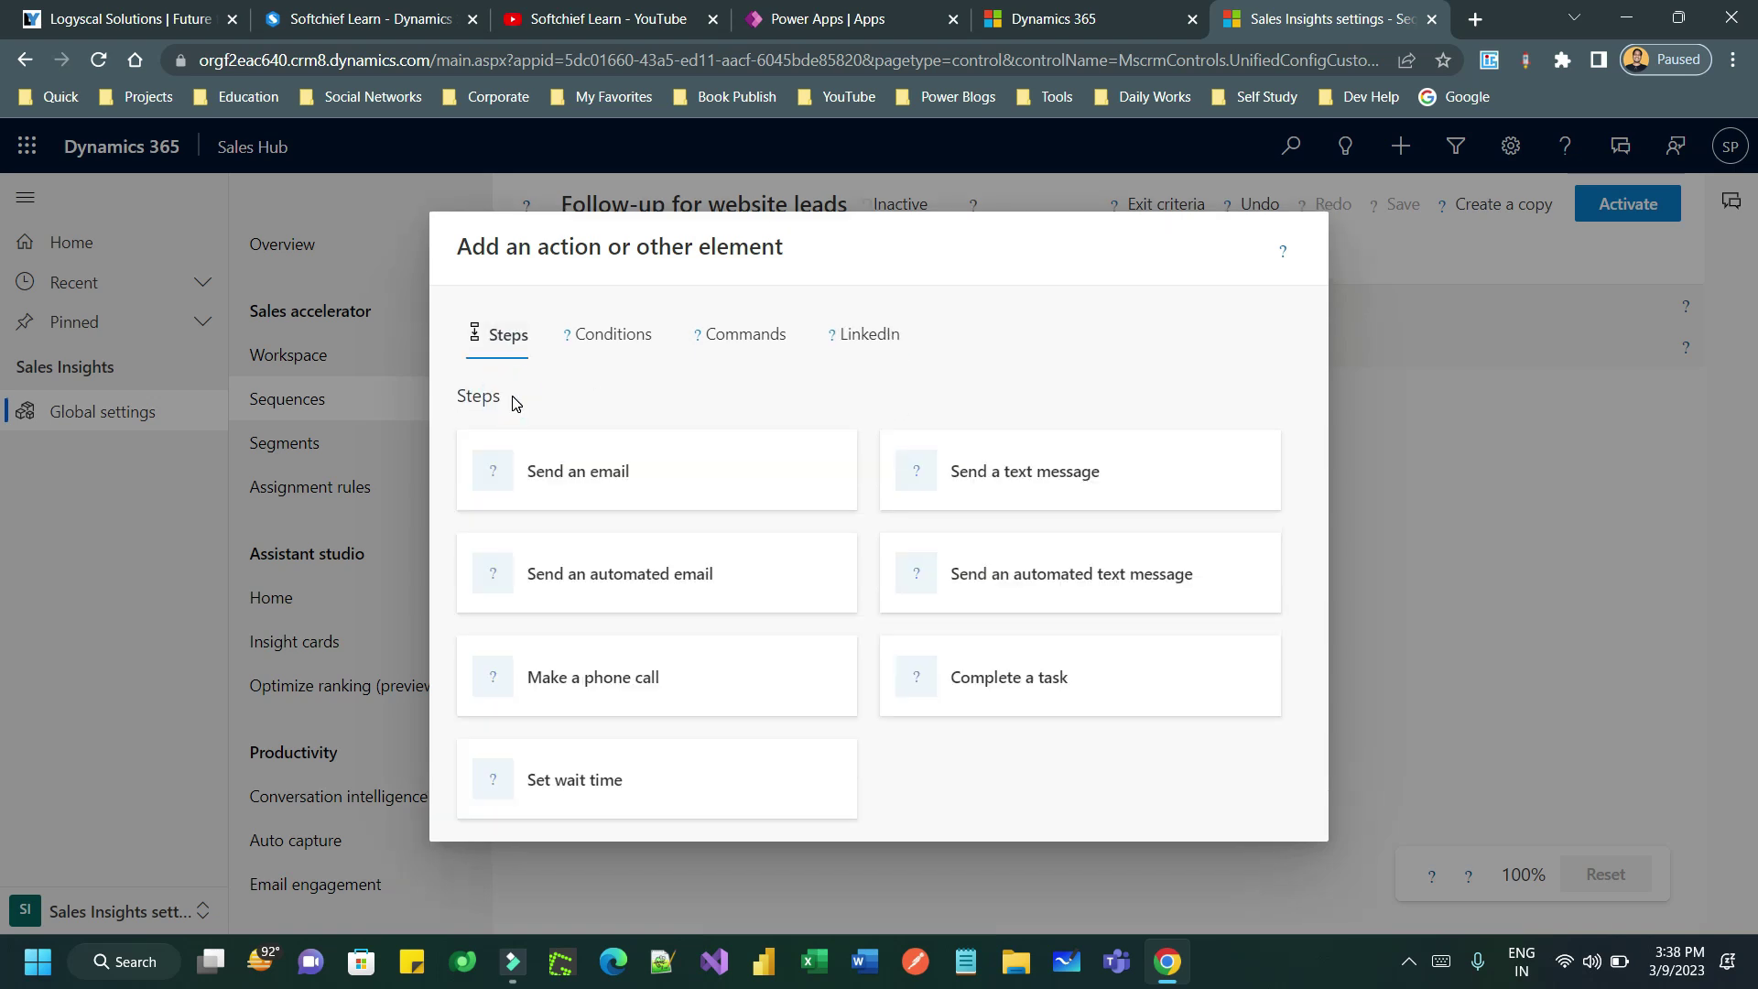
left_click(706, 473)
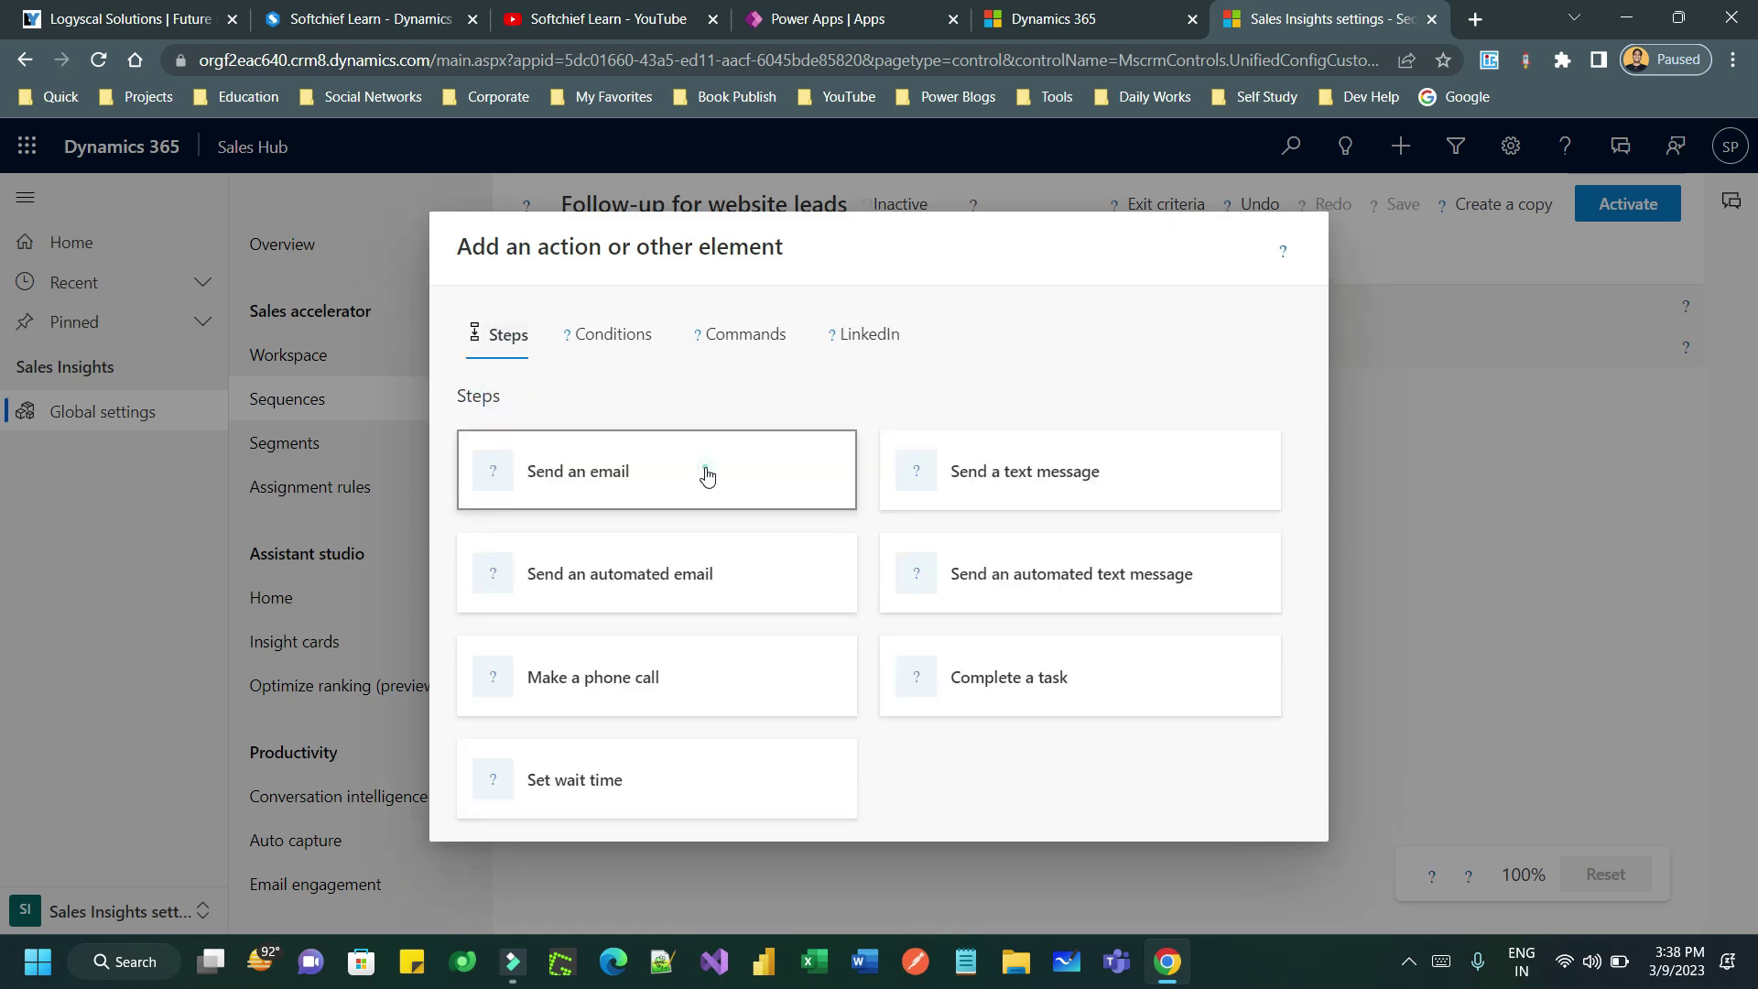
- Title the email step 'send email' with the description 'send welcome email'
left_click(1400, 483)
type("send email")
left_click(1479, 600)
type("send welcome email")
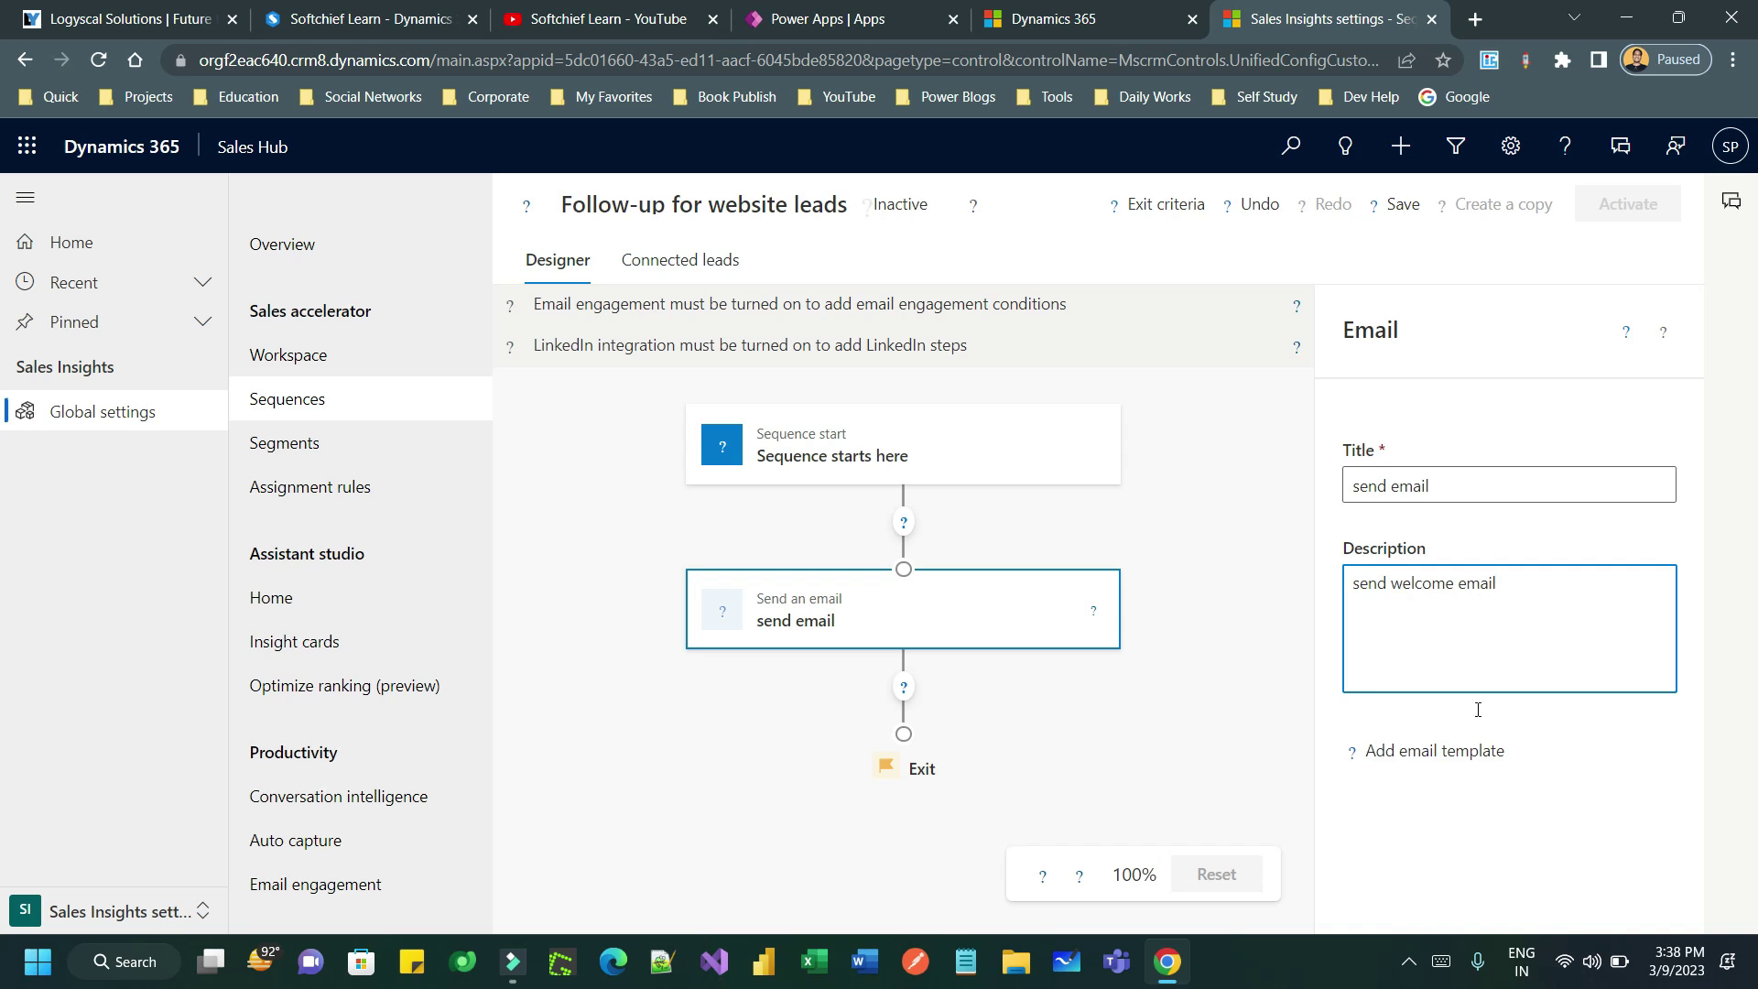
- Apply the Lead Reply-Web Site Visit template to the email step
left_click(1429, 752)
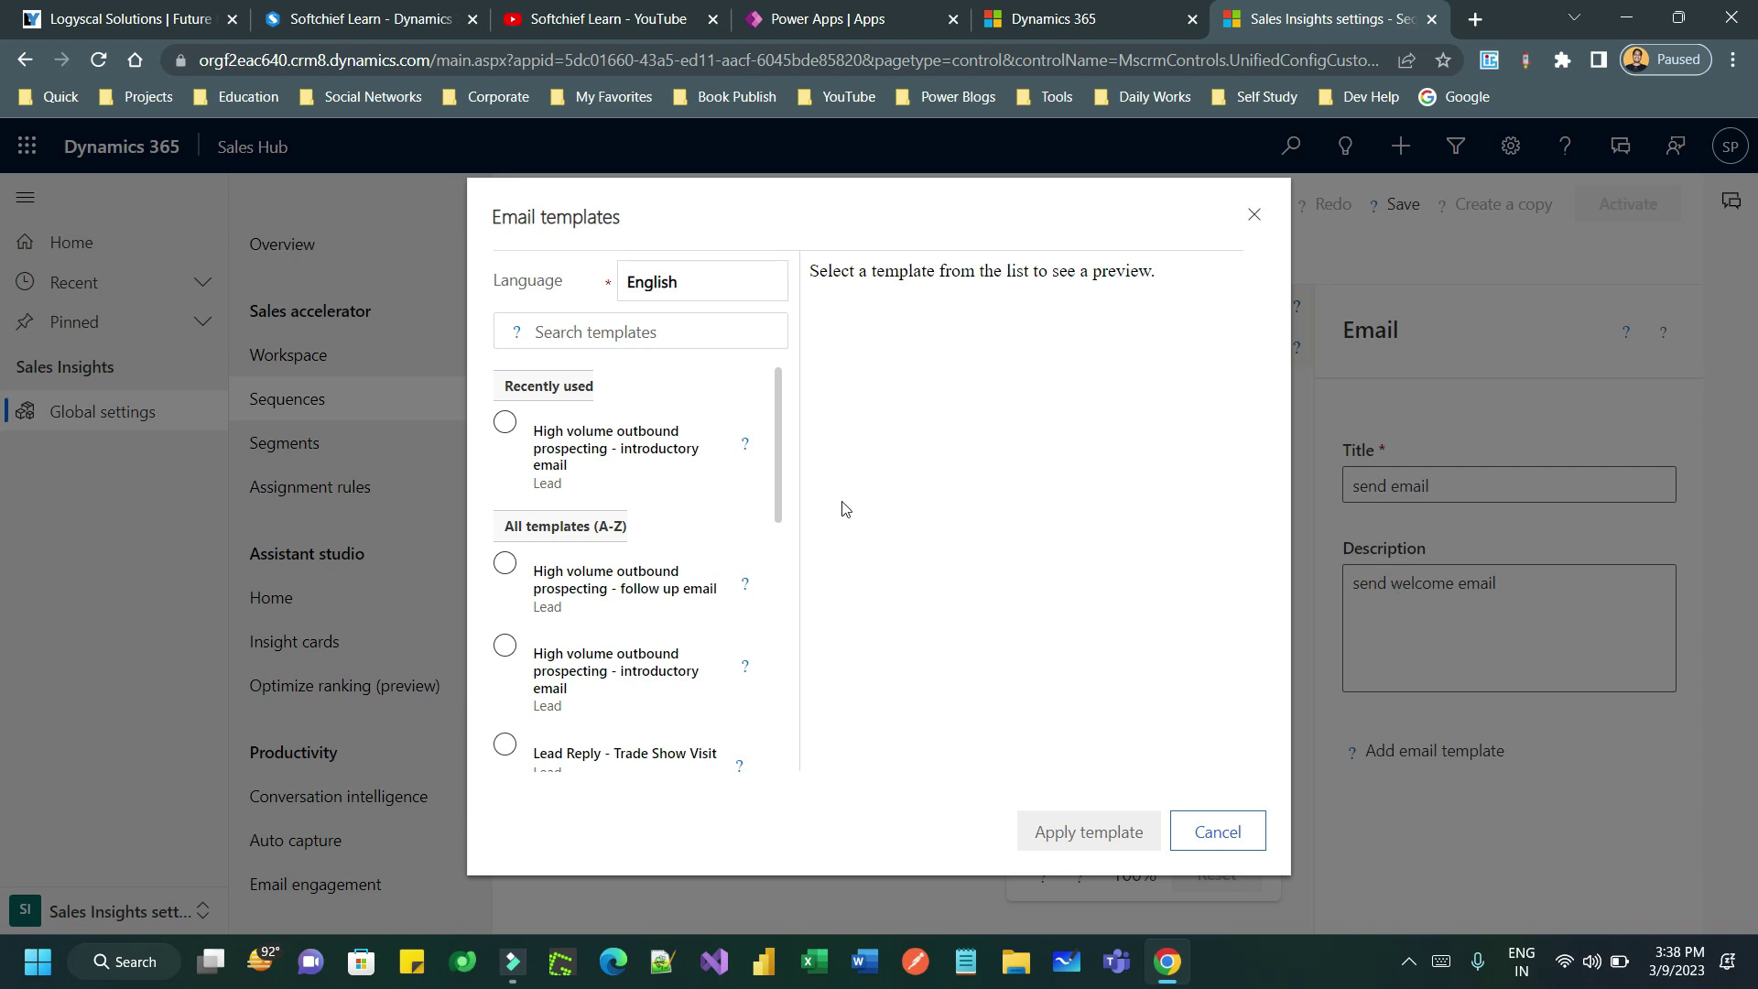
scroll(789, 463, "down", 3)
left_click_drag(795, 575, 804, 623)
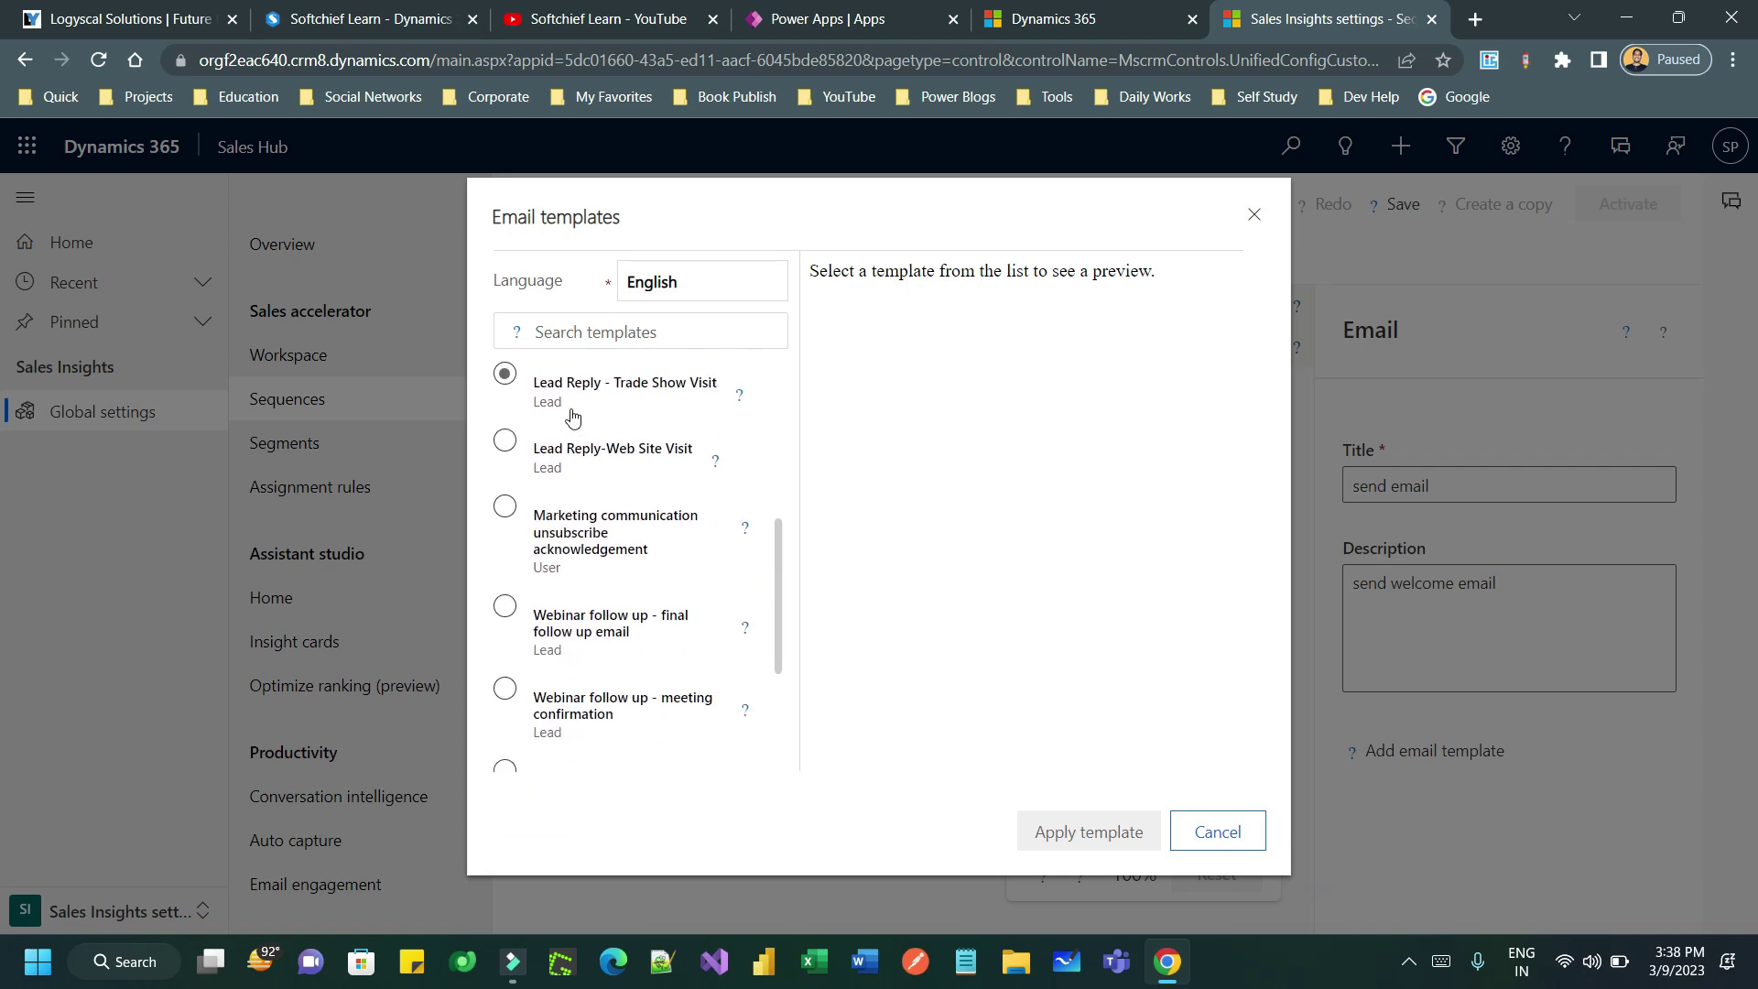
left_click(514, 446)
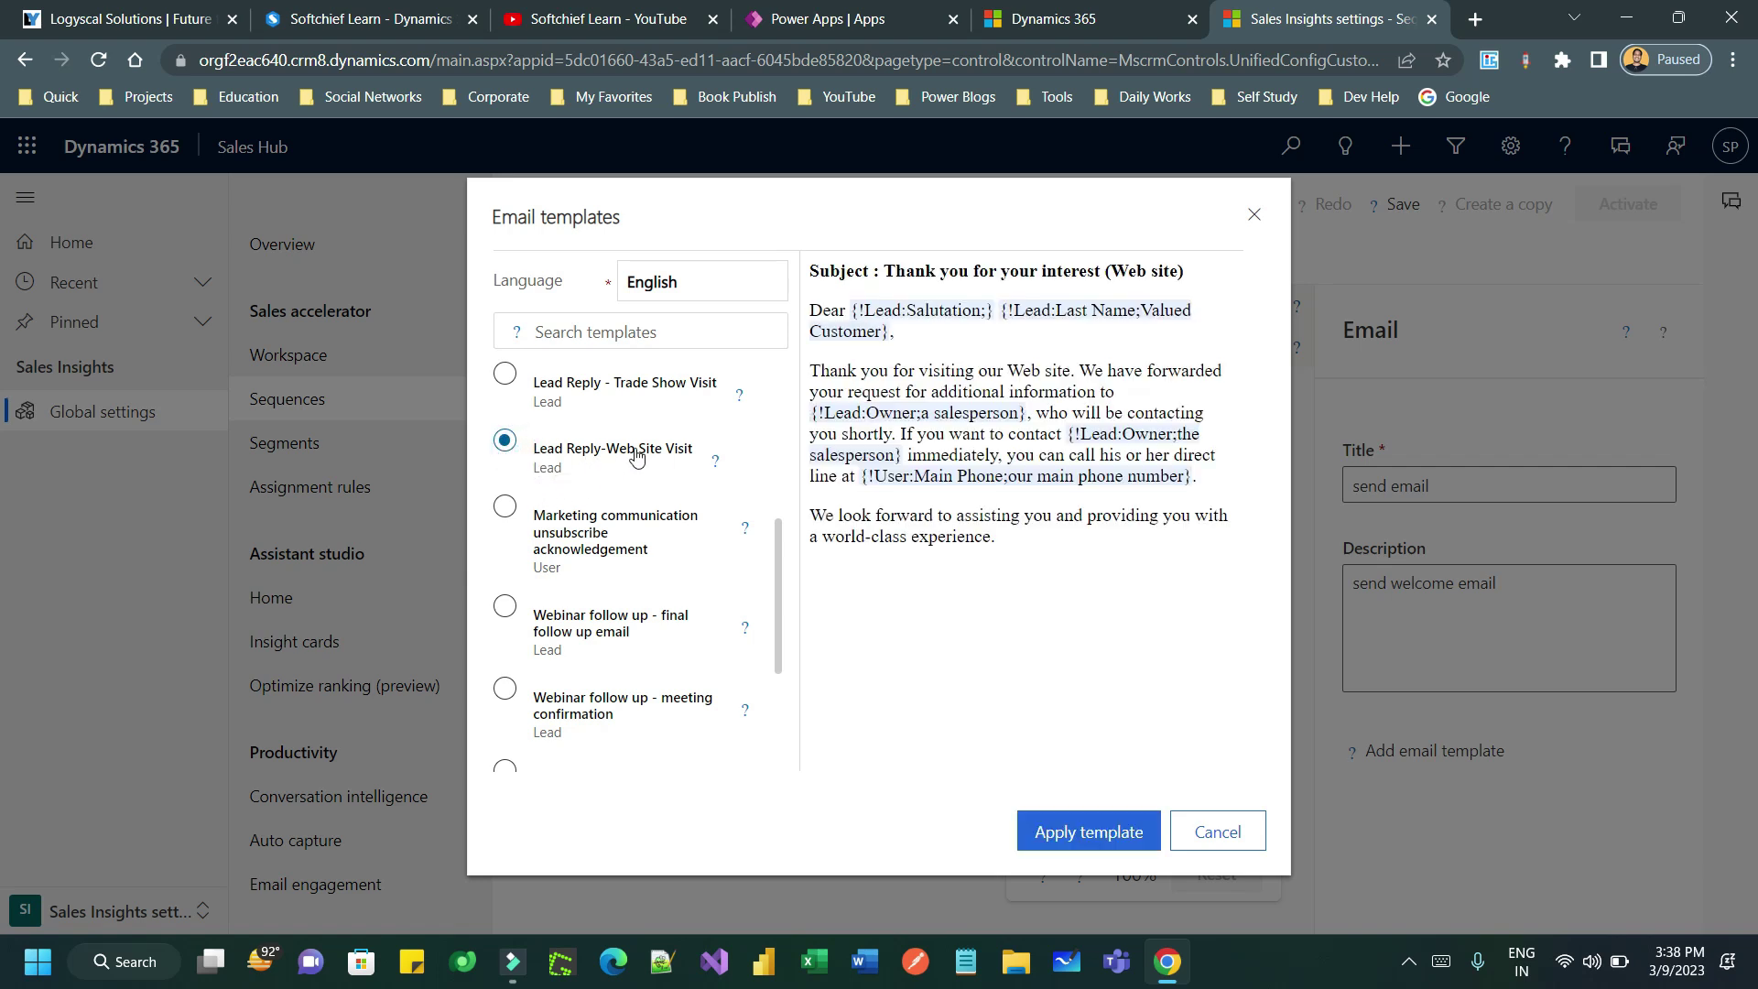
left_click(1121, 830)
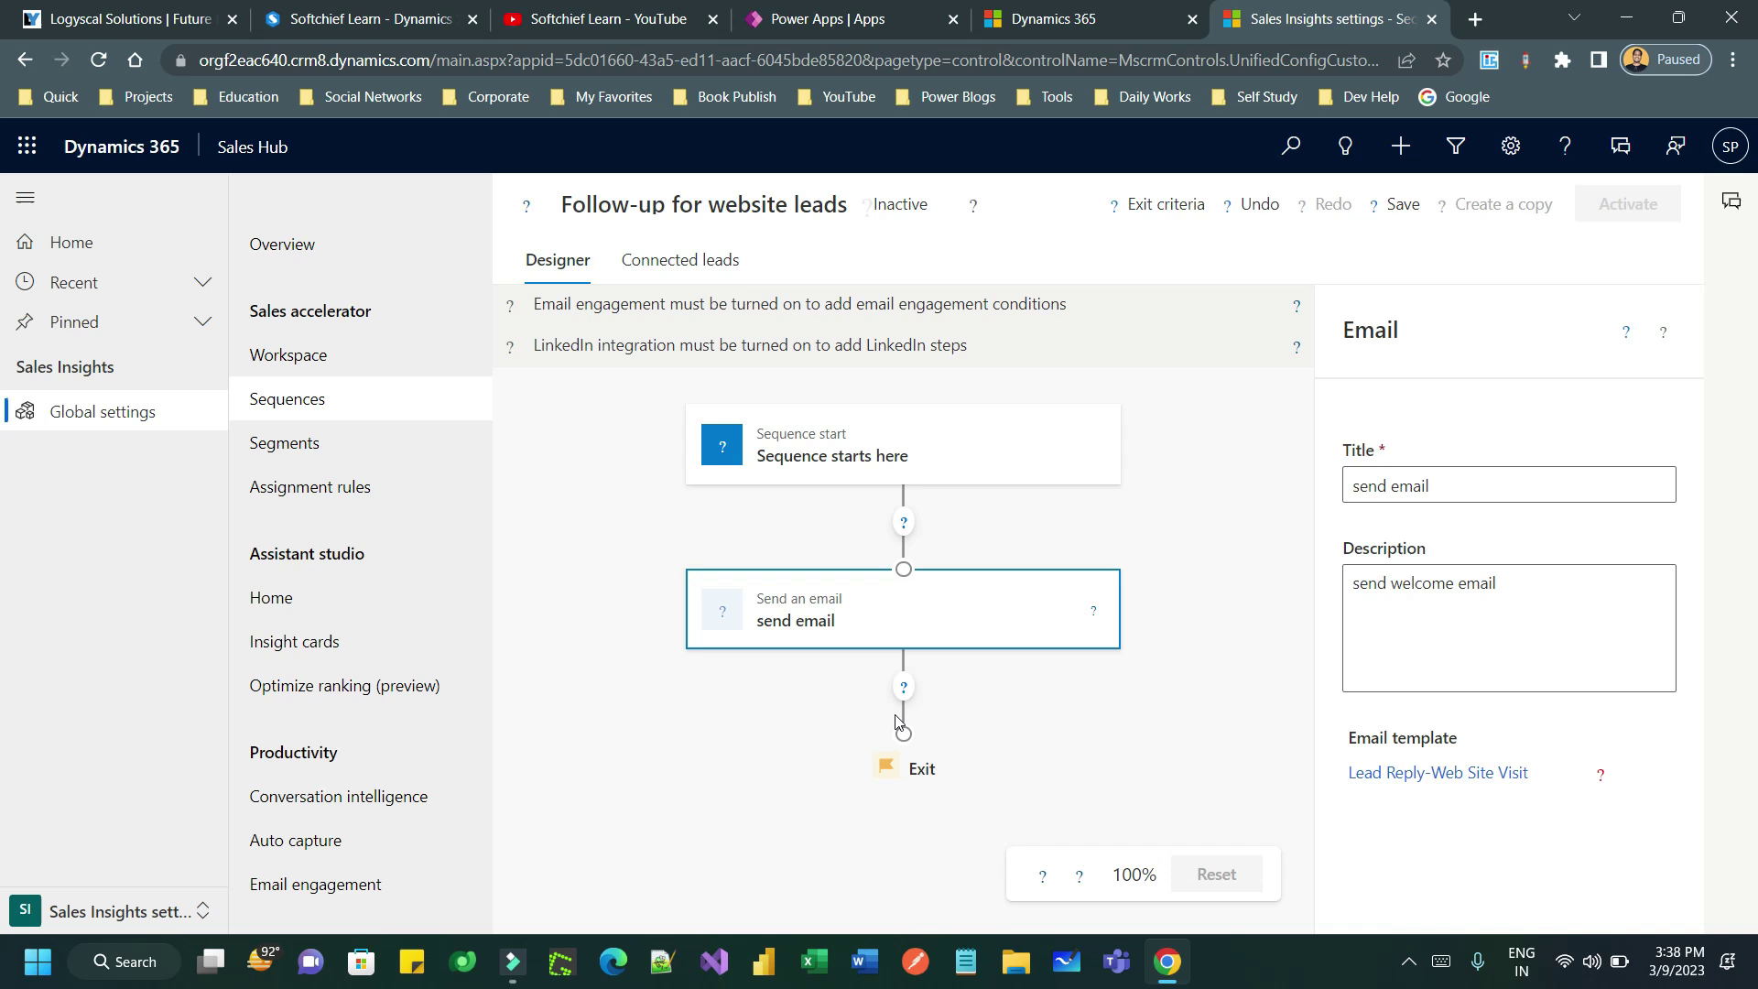
left_click(903, 687)
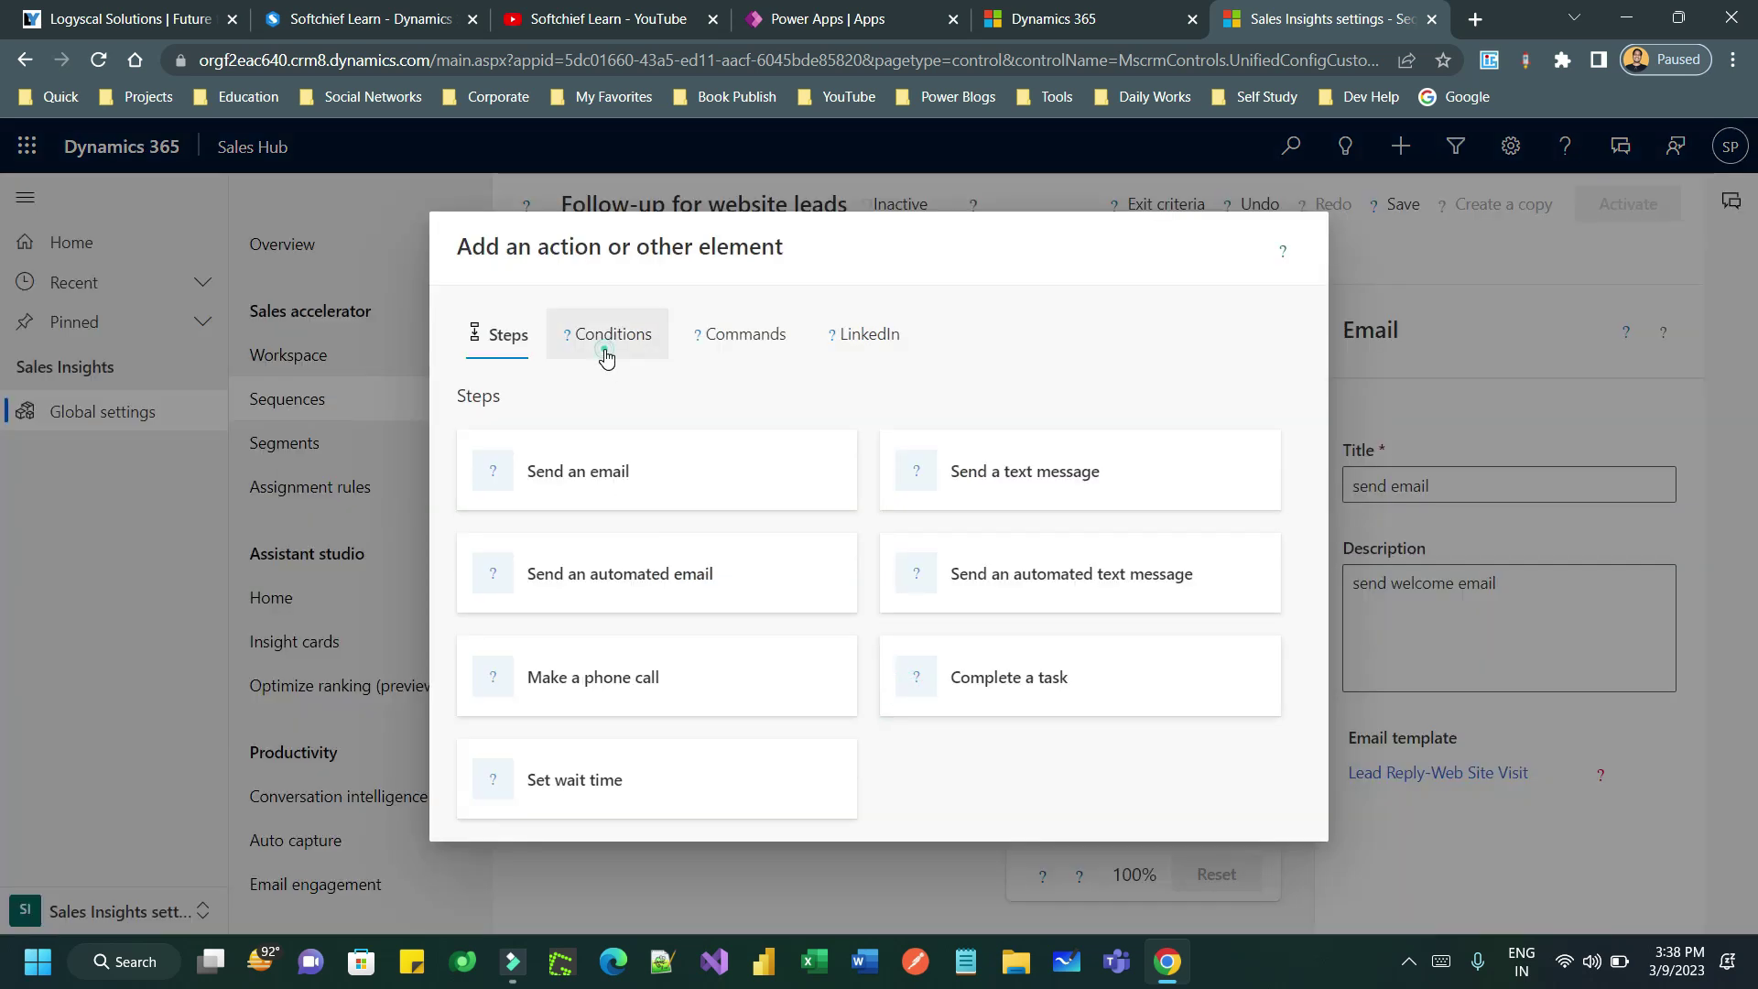
- Review the condition options, including Email engagement conditions, and the command options
left_click(606, 346)
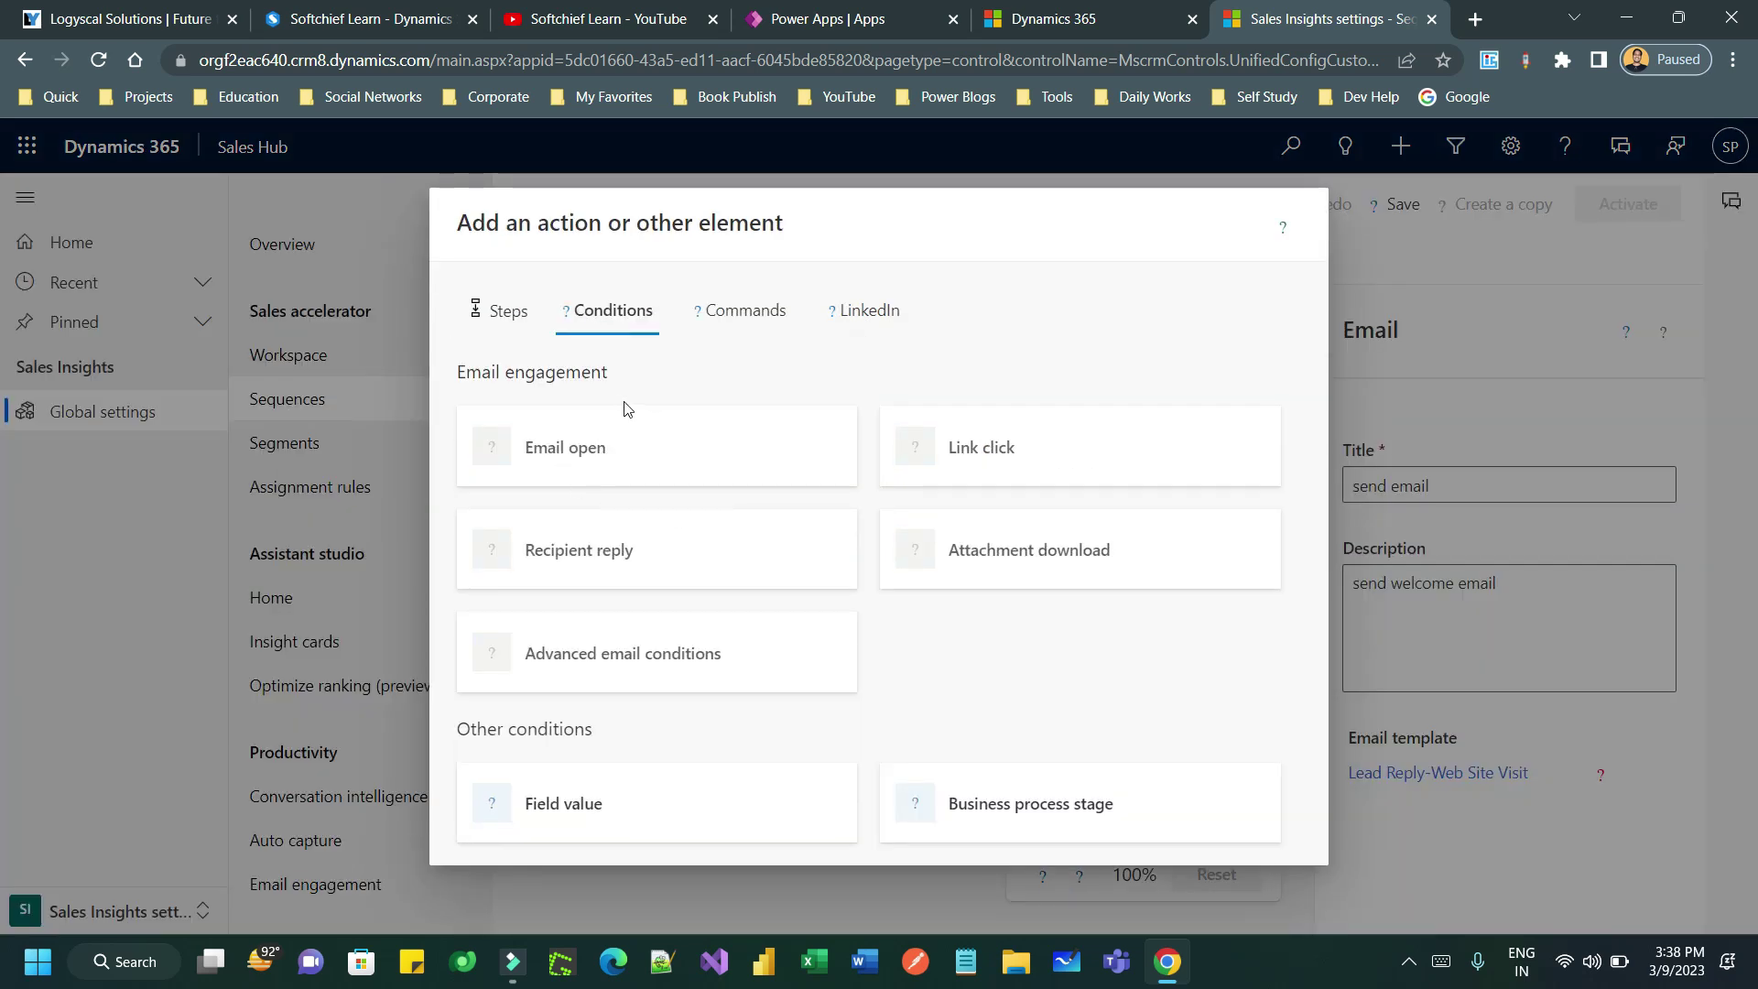
left_click_drag(492, 372, 603, 370)
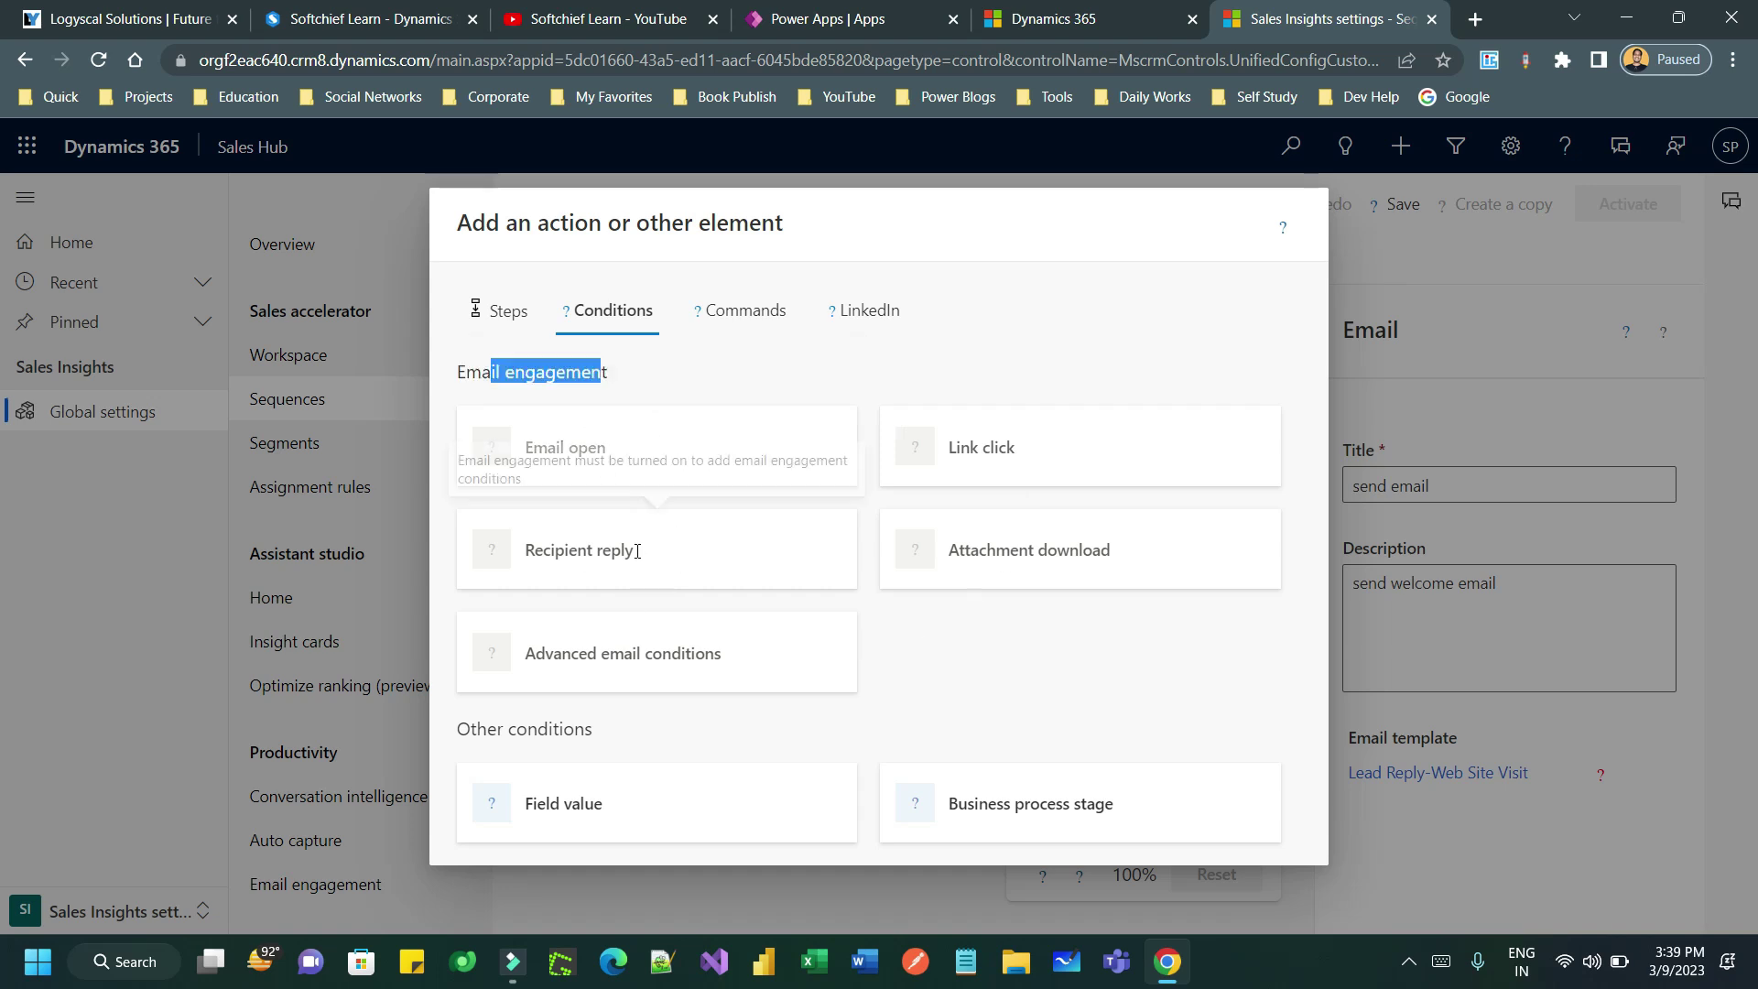
left_click_drag(467, 371, 602, 366)
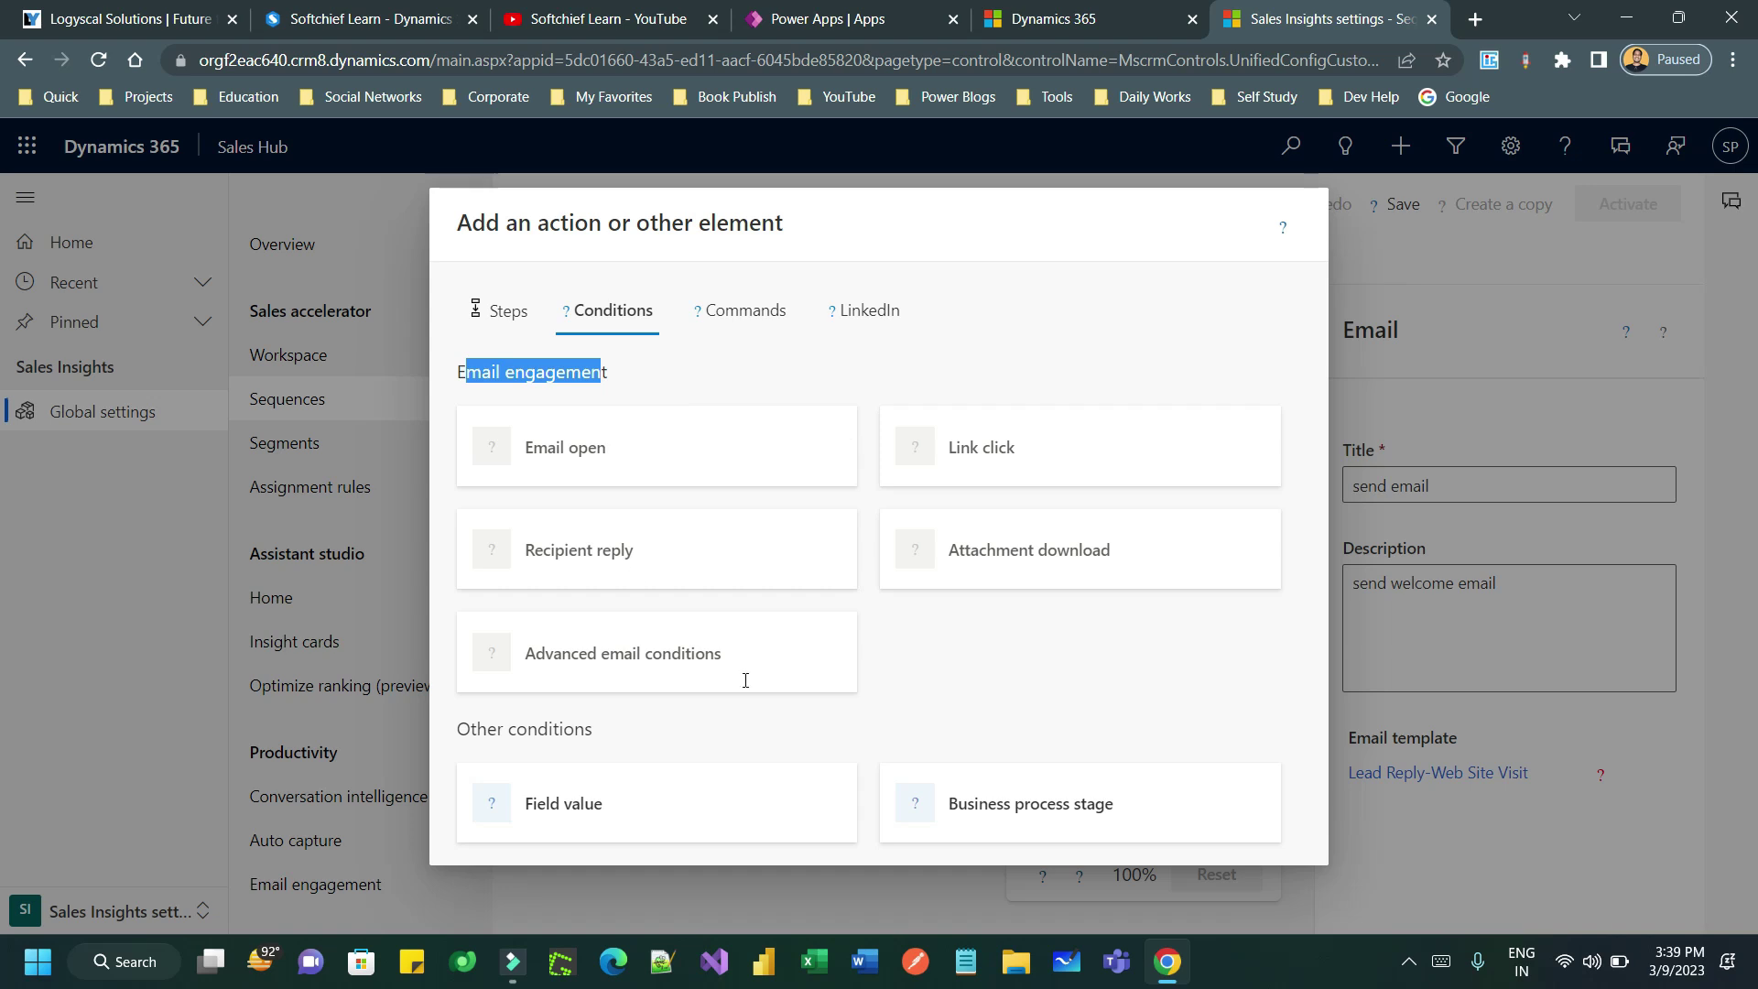
left_click(494, 310)
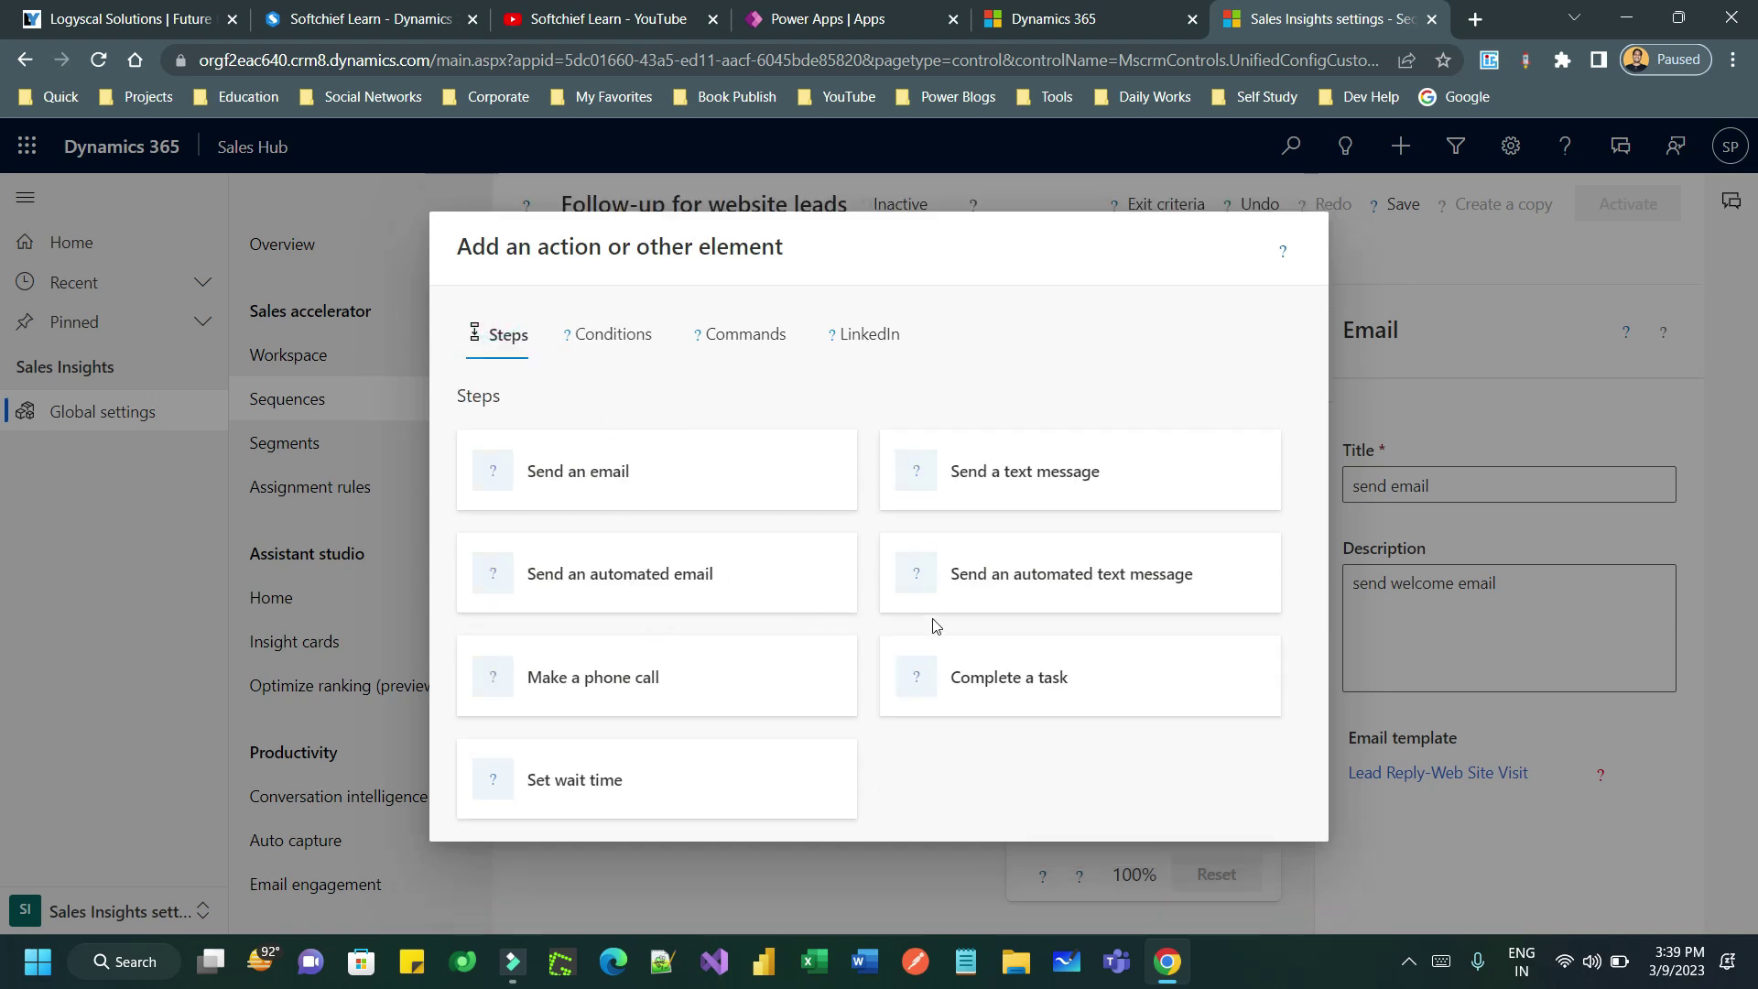
left_click(630, 340)
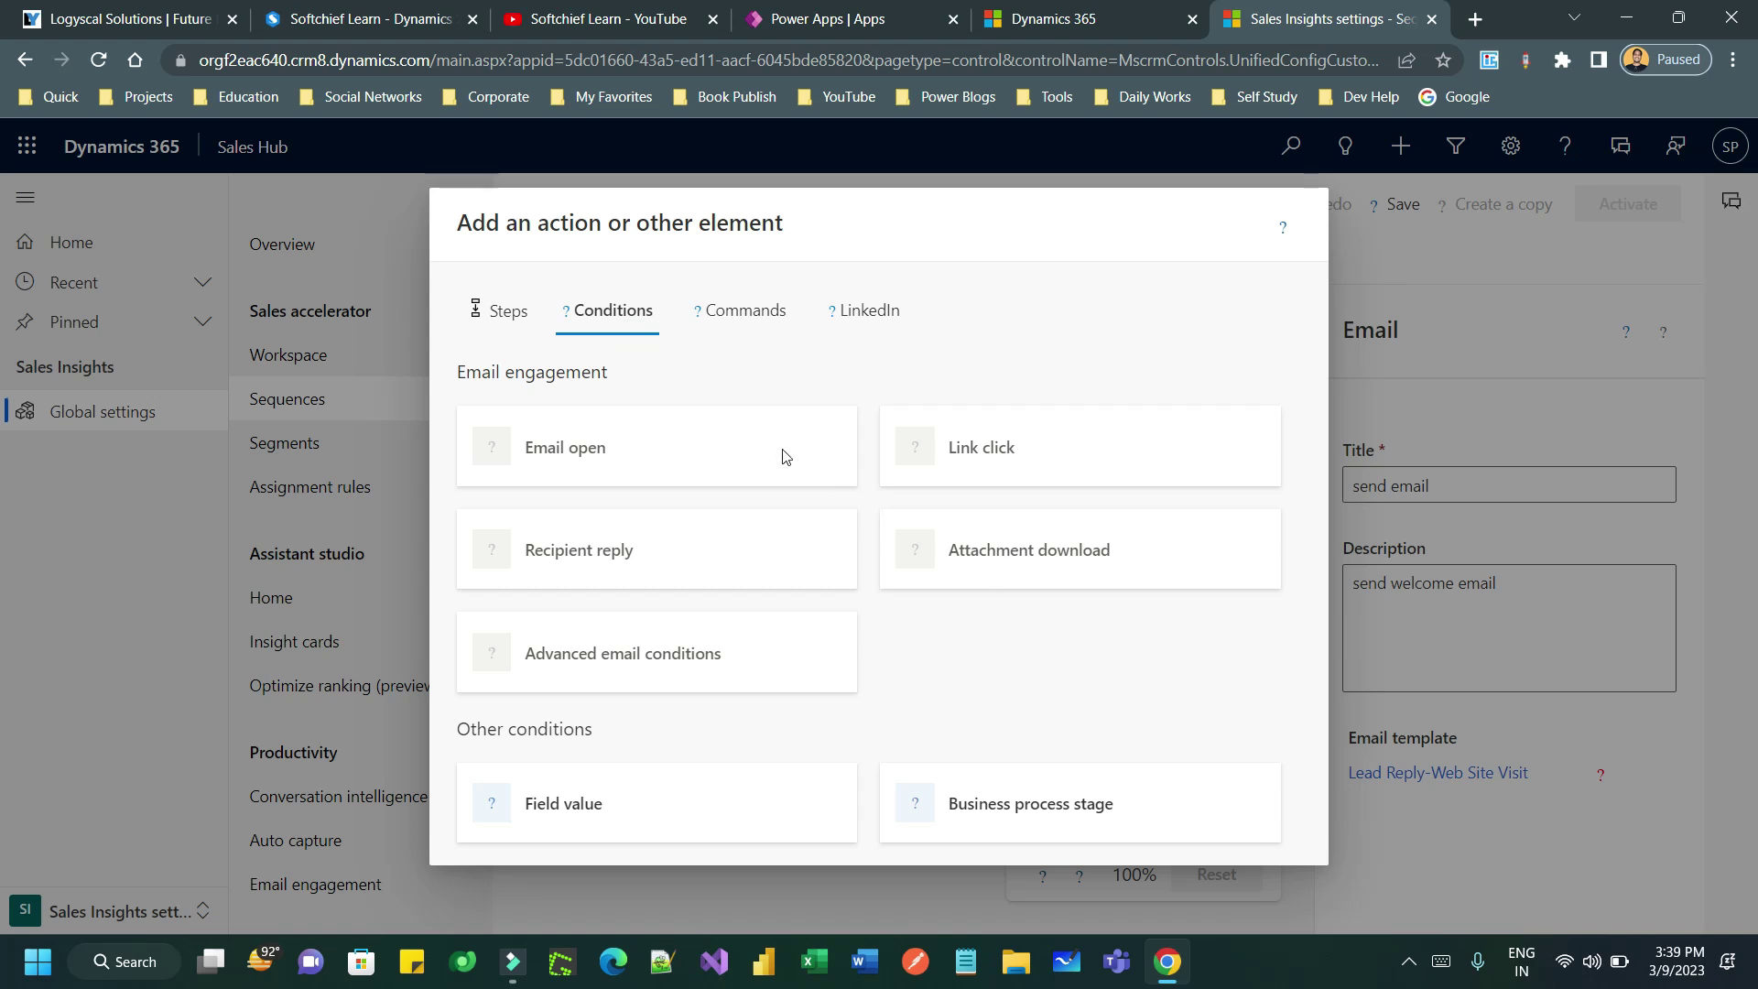
left_click(723, 330)
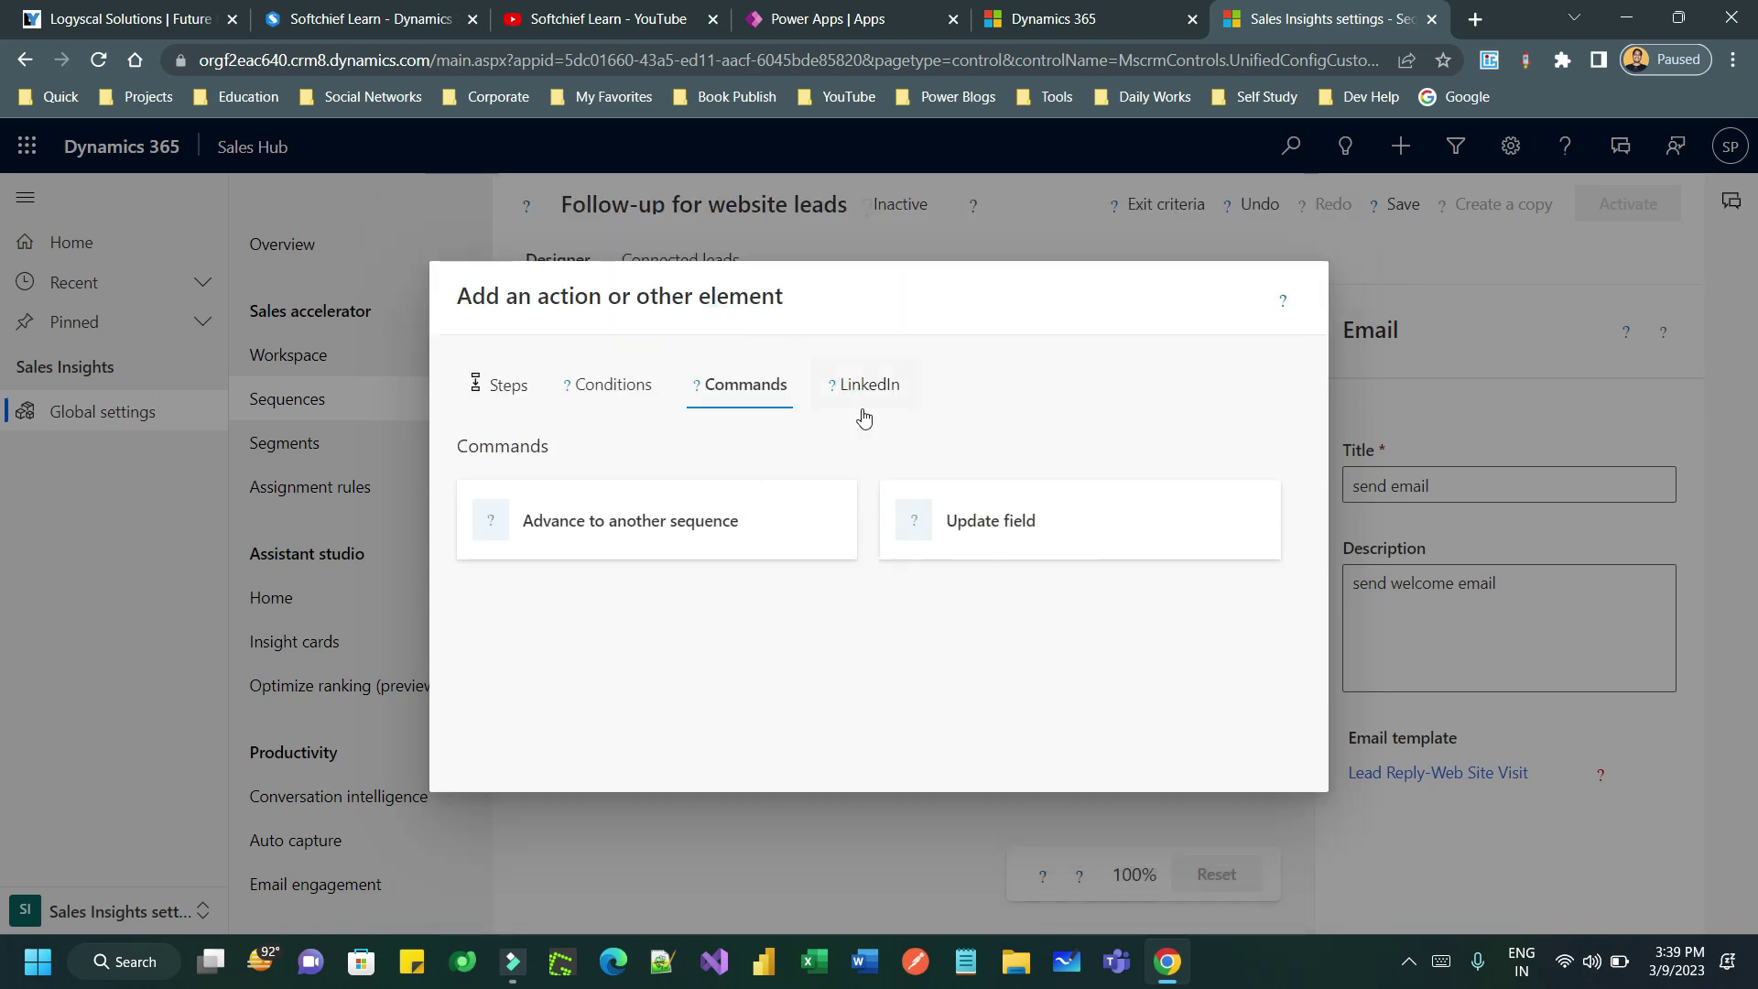
left_click(517, 392)
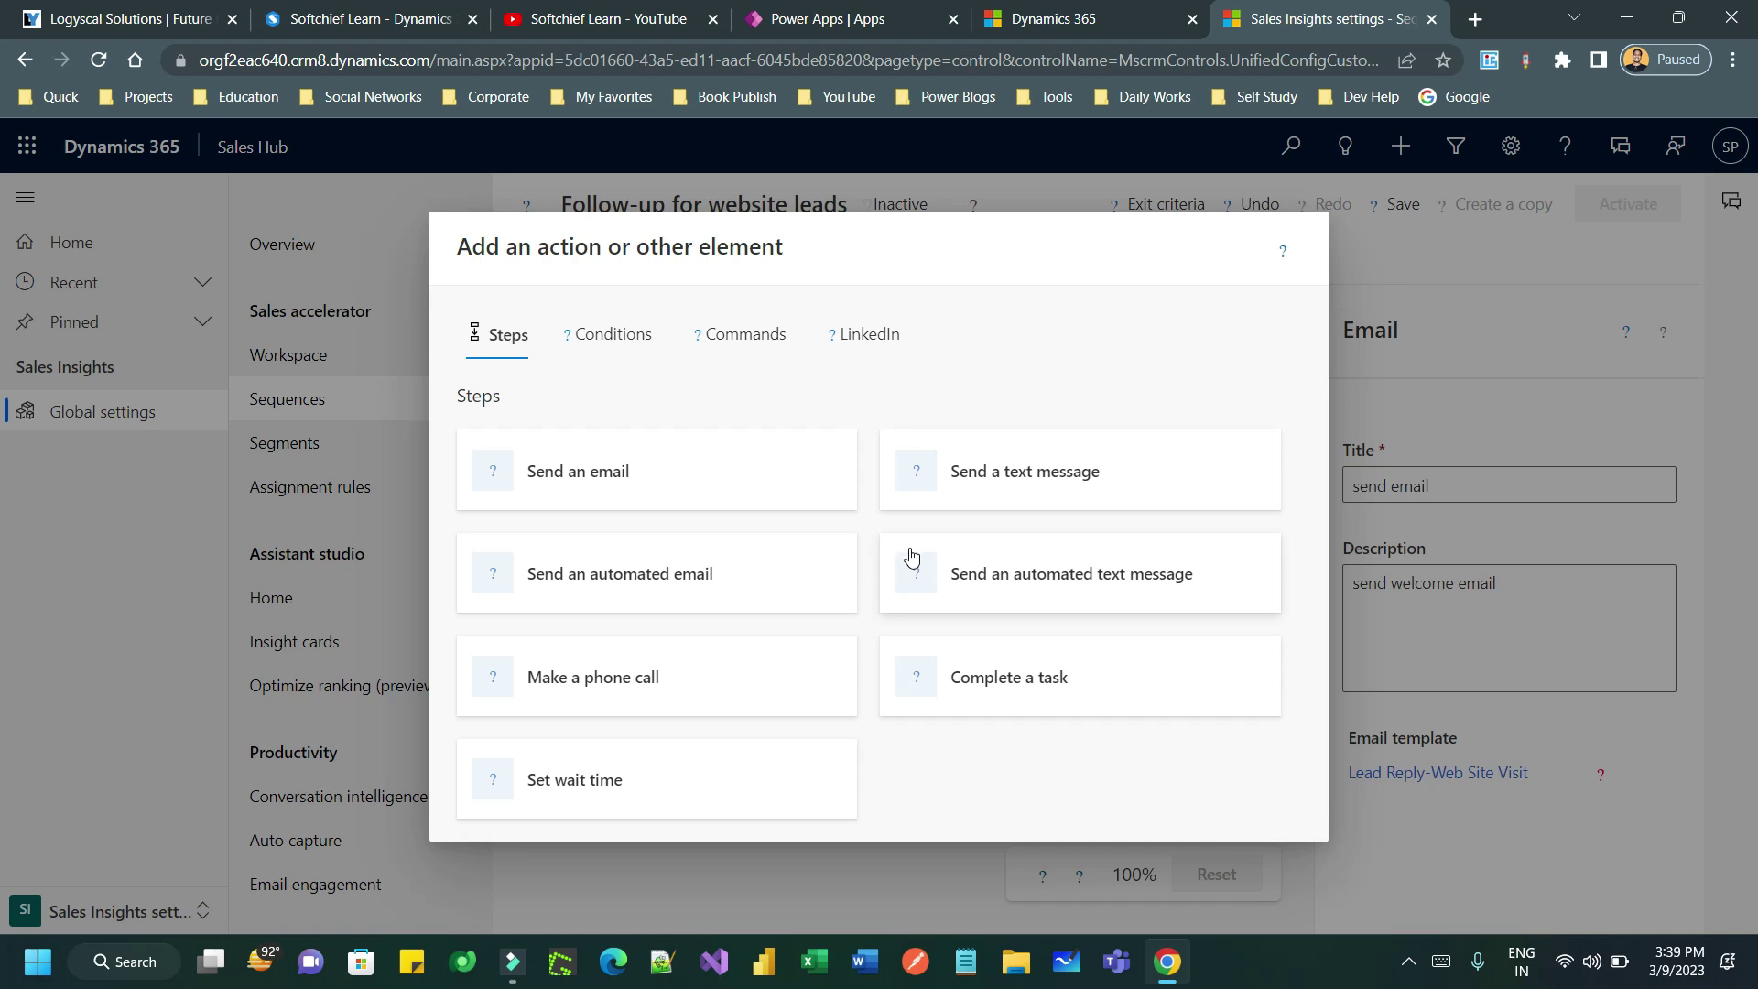
- Add a wait step after the email set to 1 hour
left_click(683, 783)
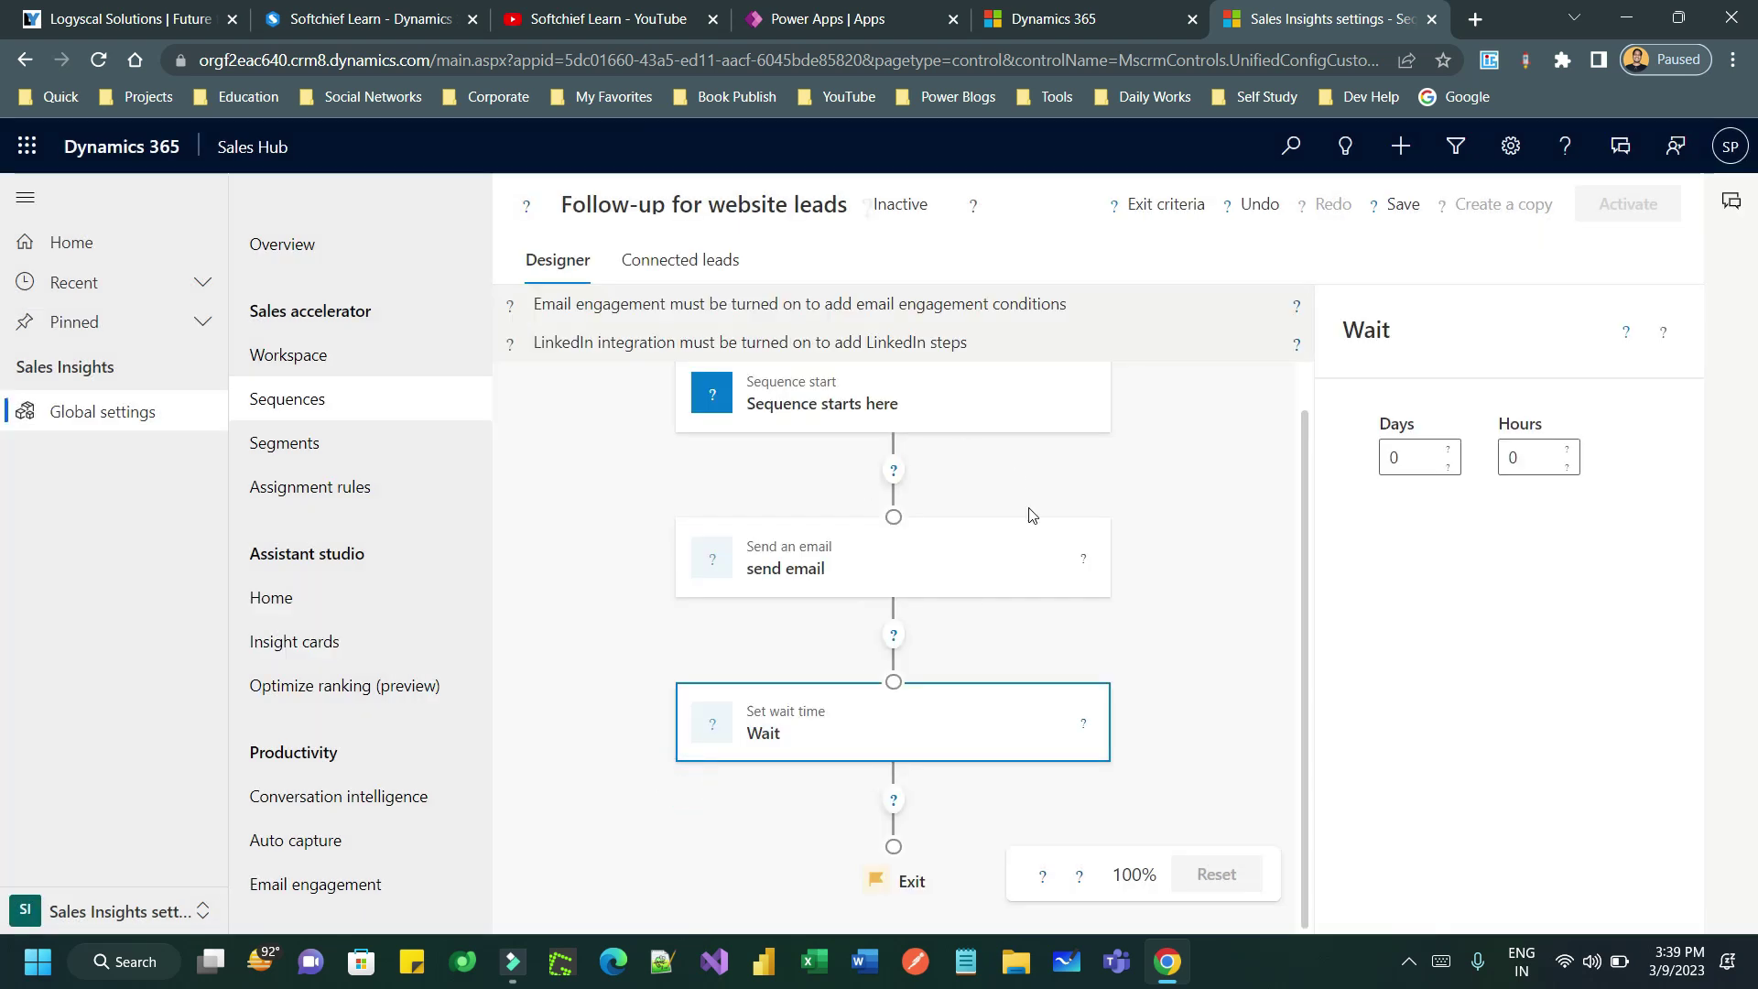
left_click(1553, 460)
left_click(1568, 449)
left_click(1567, 467)
left_click(1565, 448)
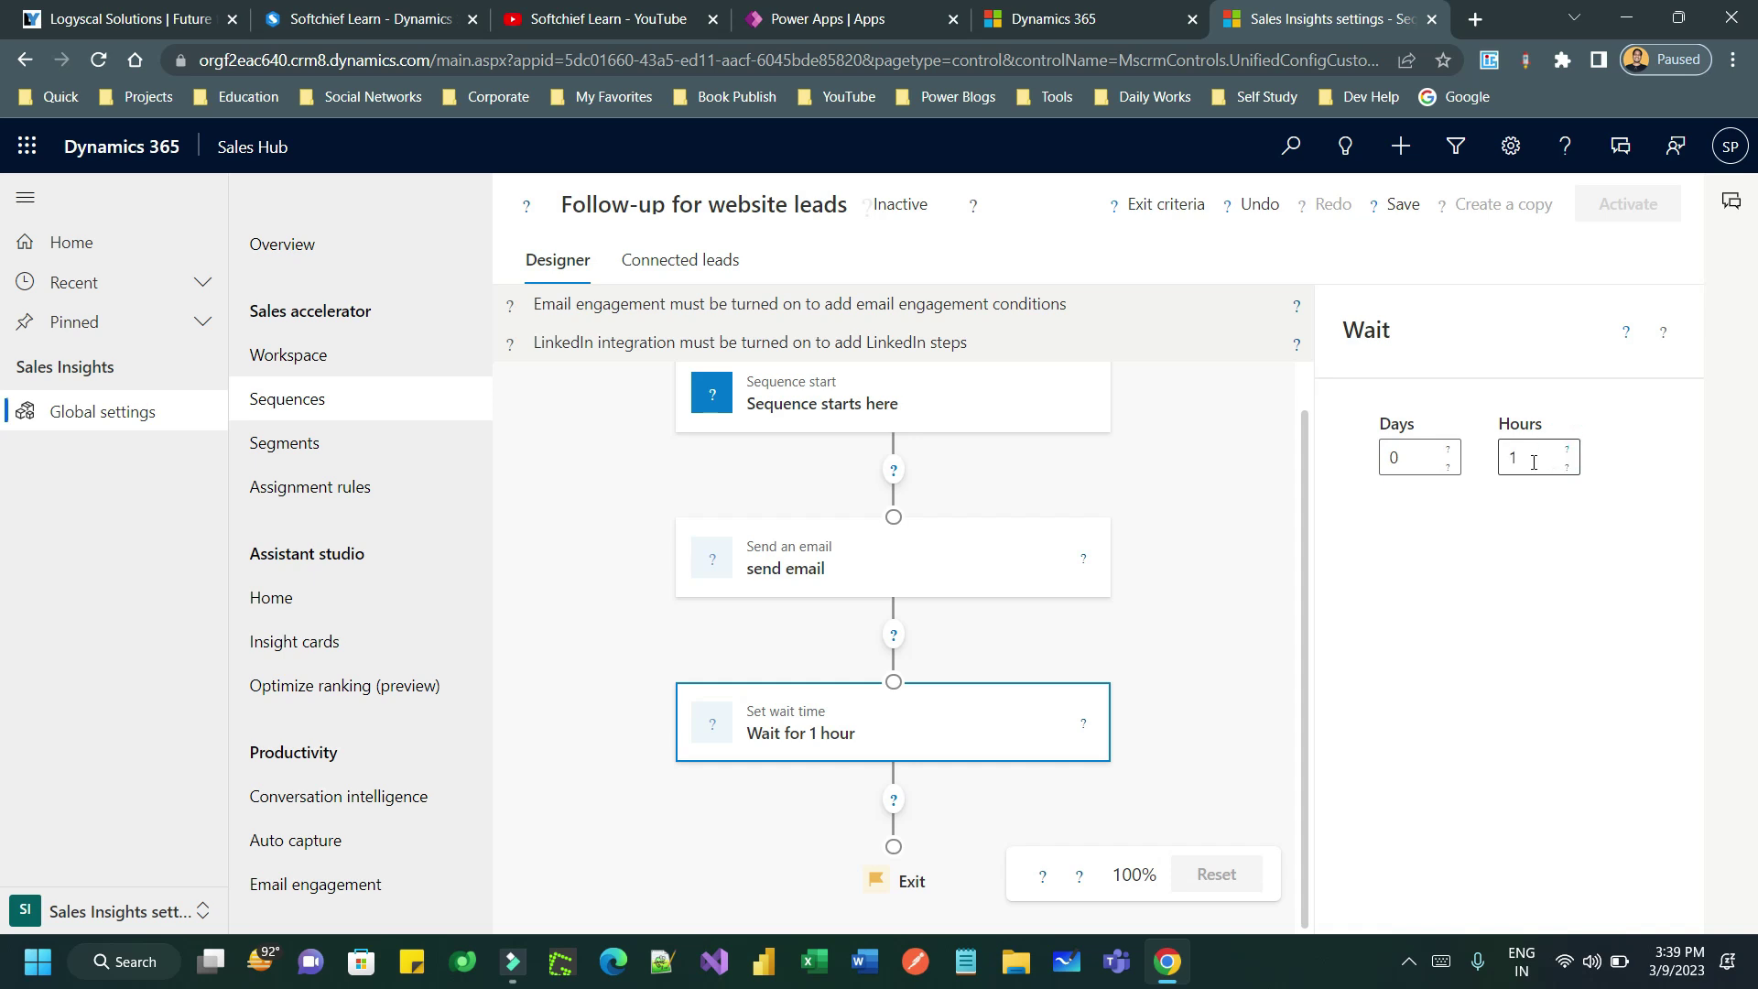
left_click(894, 800)
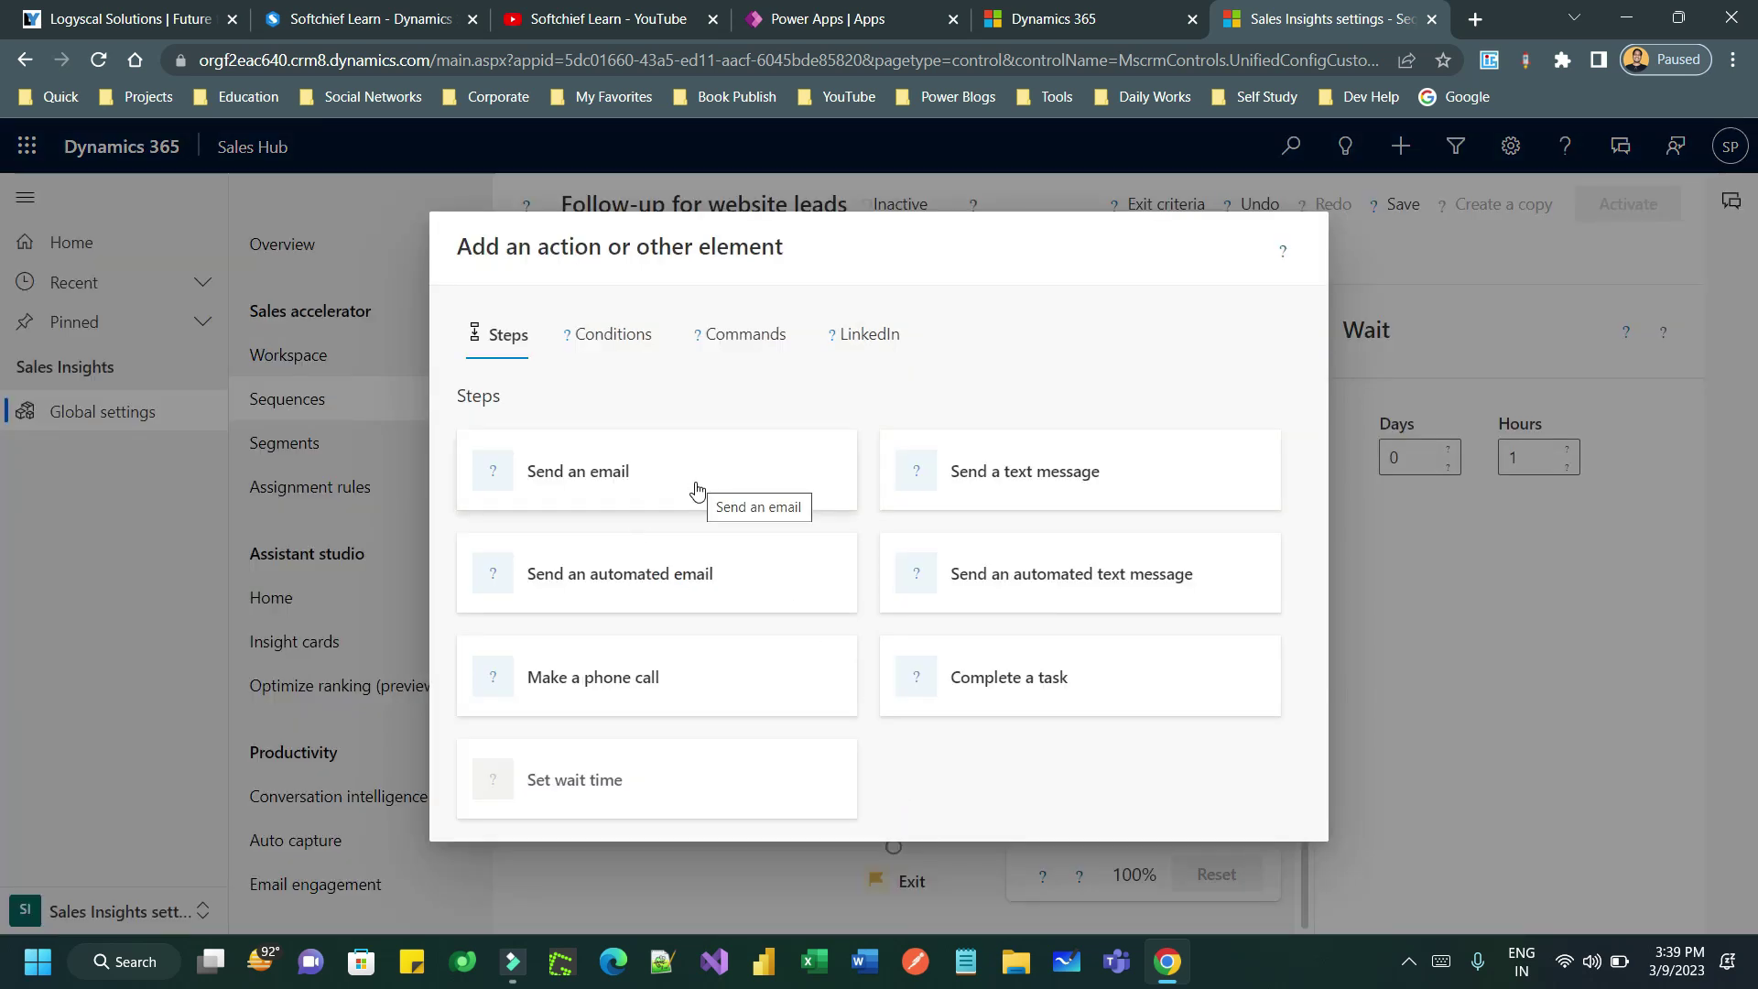
- Add an automated email step titled 'send email' after the wait
left_click(740, 578)
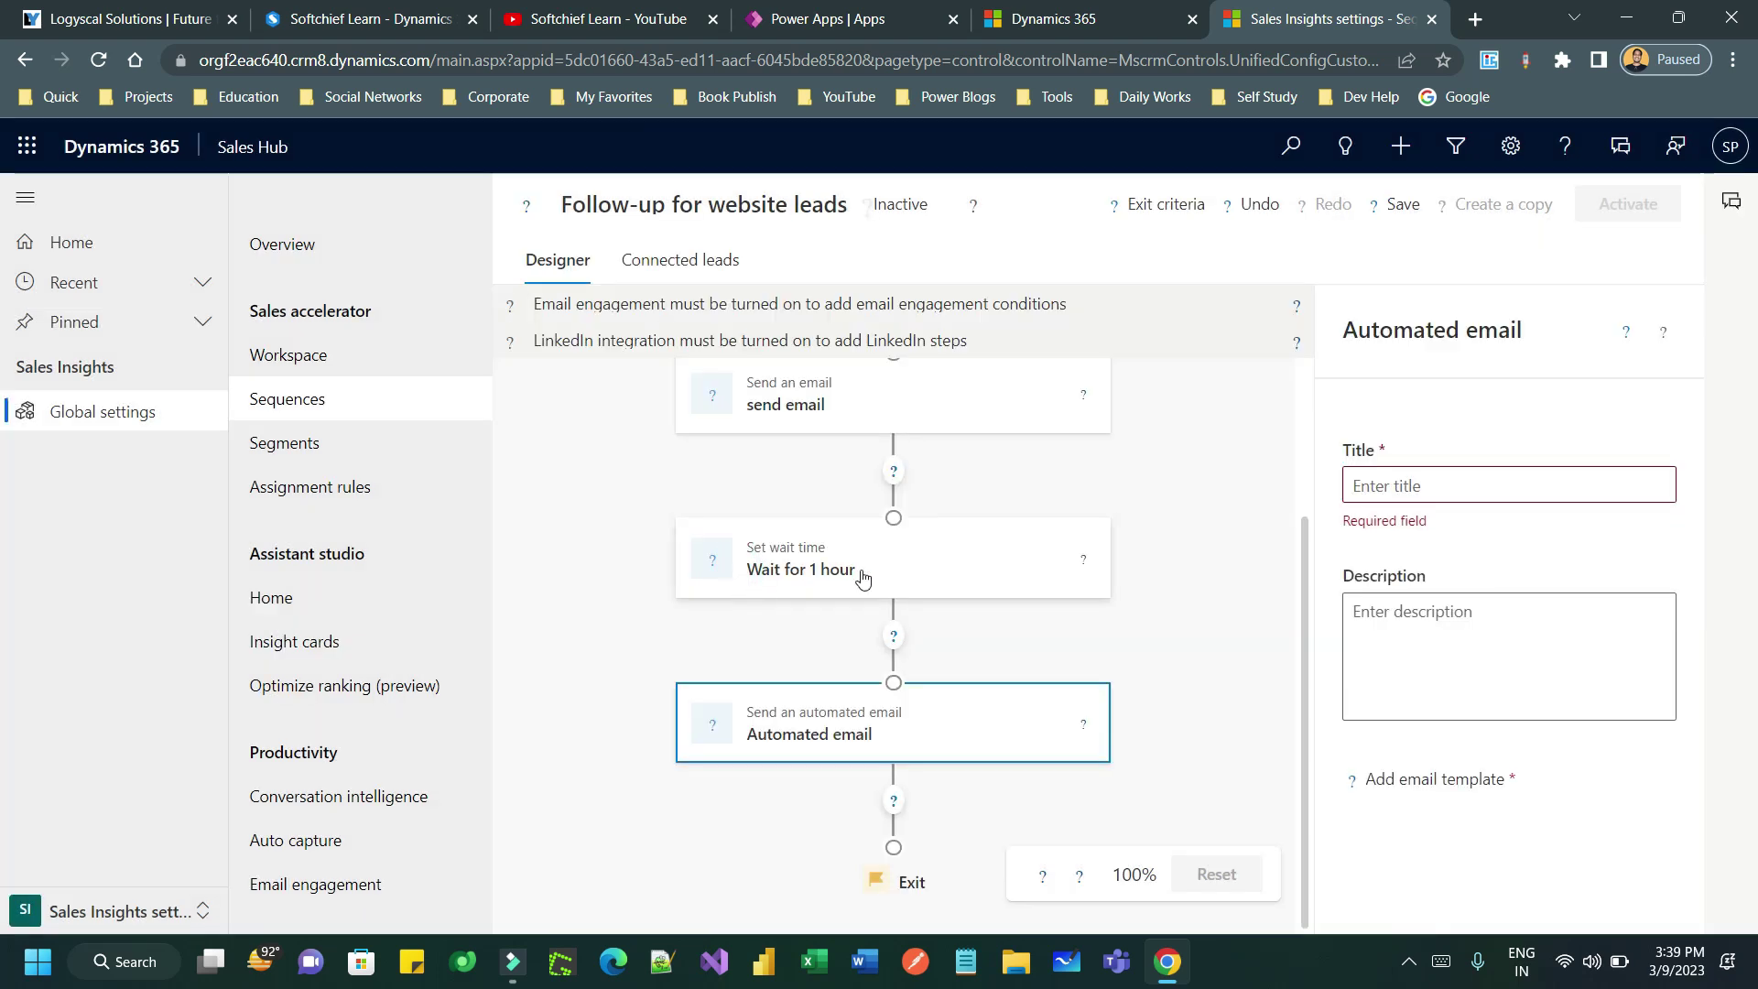
left_click(1406, 490)
type("send email")
- Compare templates and apply High volume outbound prospecting - introductory email to the step
left_click(1413, 755)
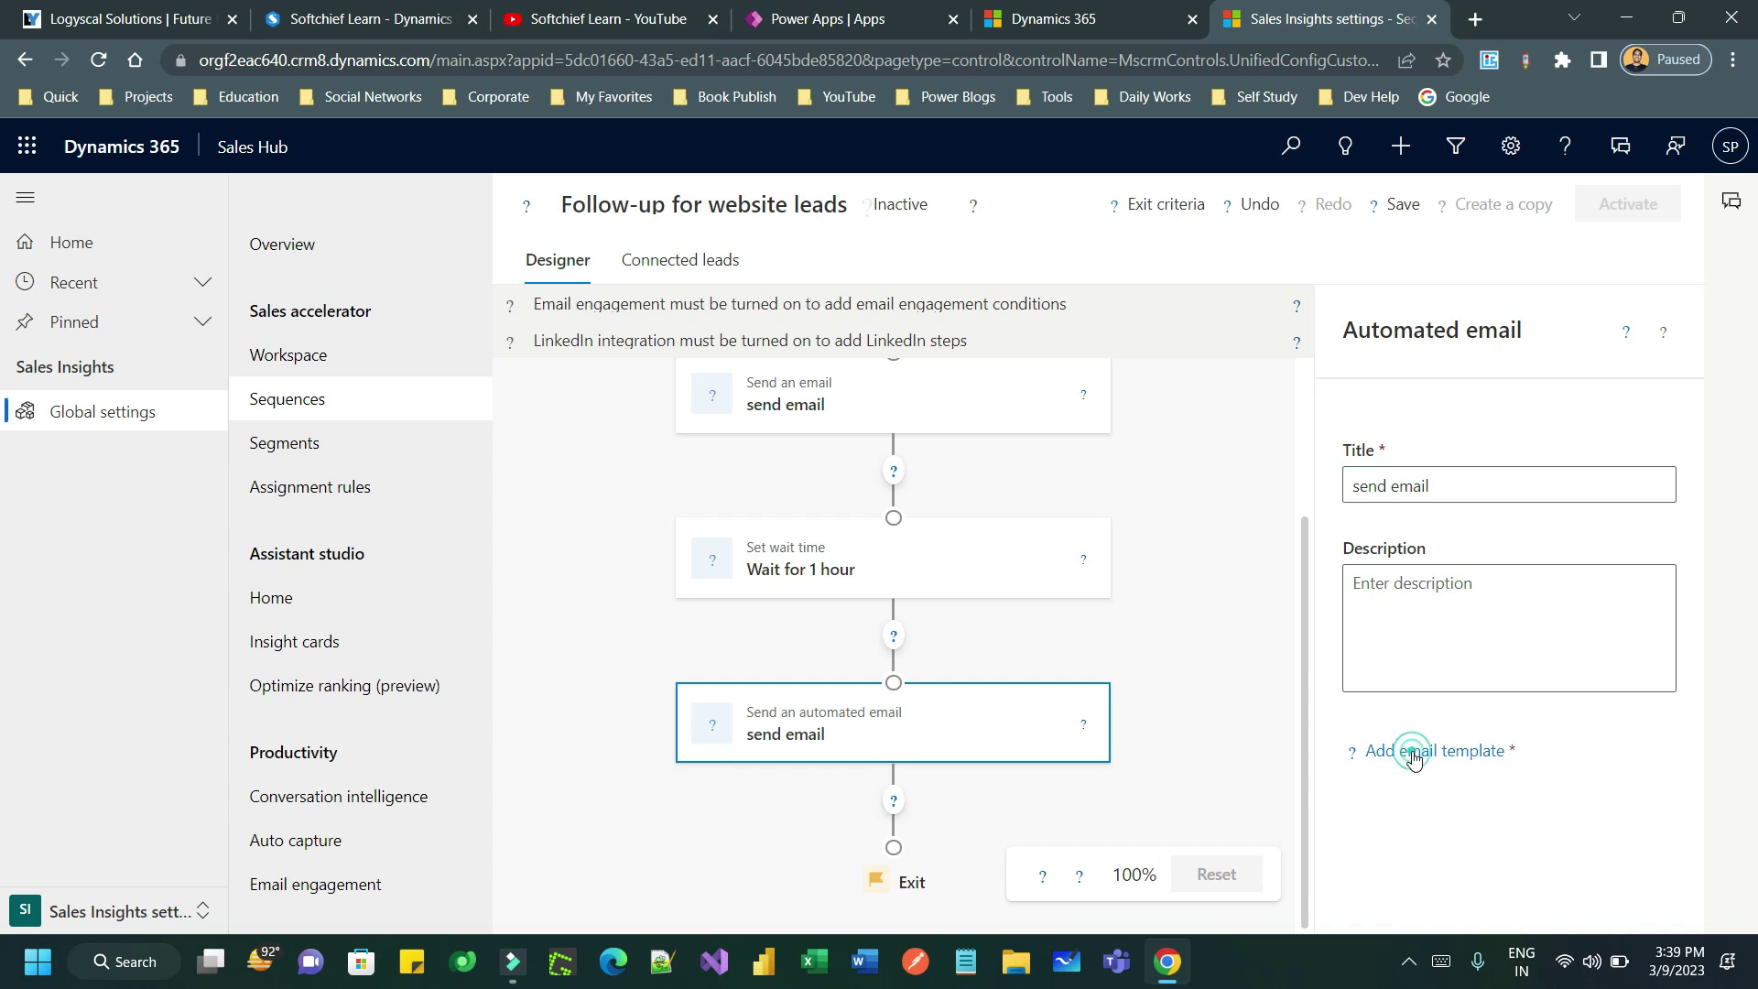
left_click(575, 440)
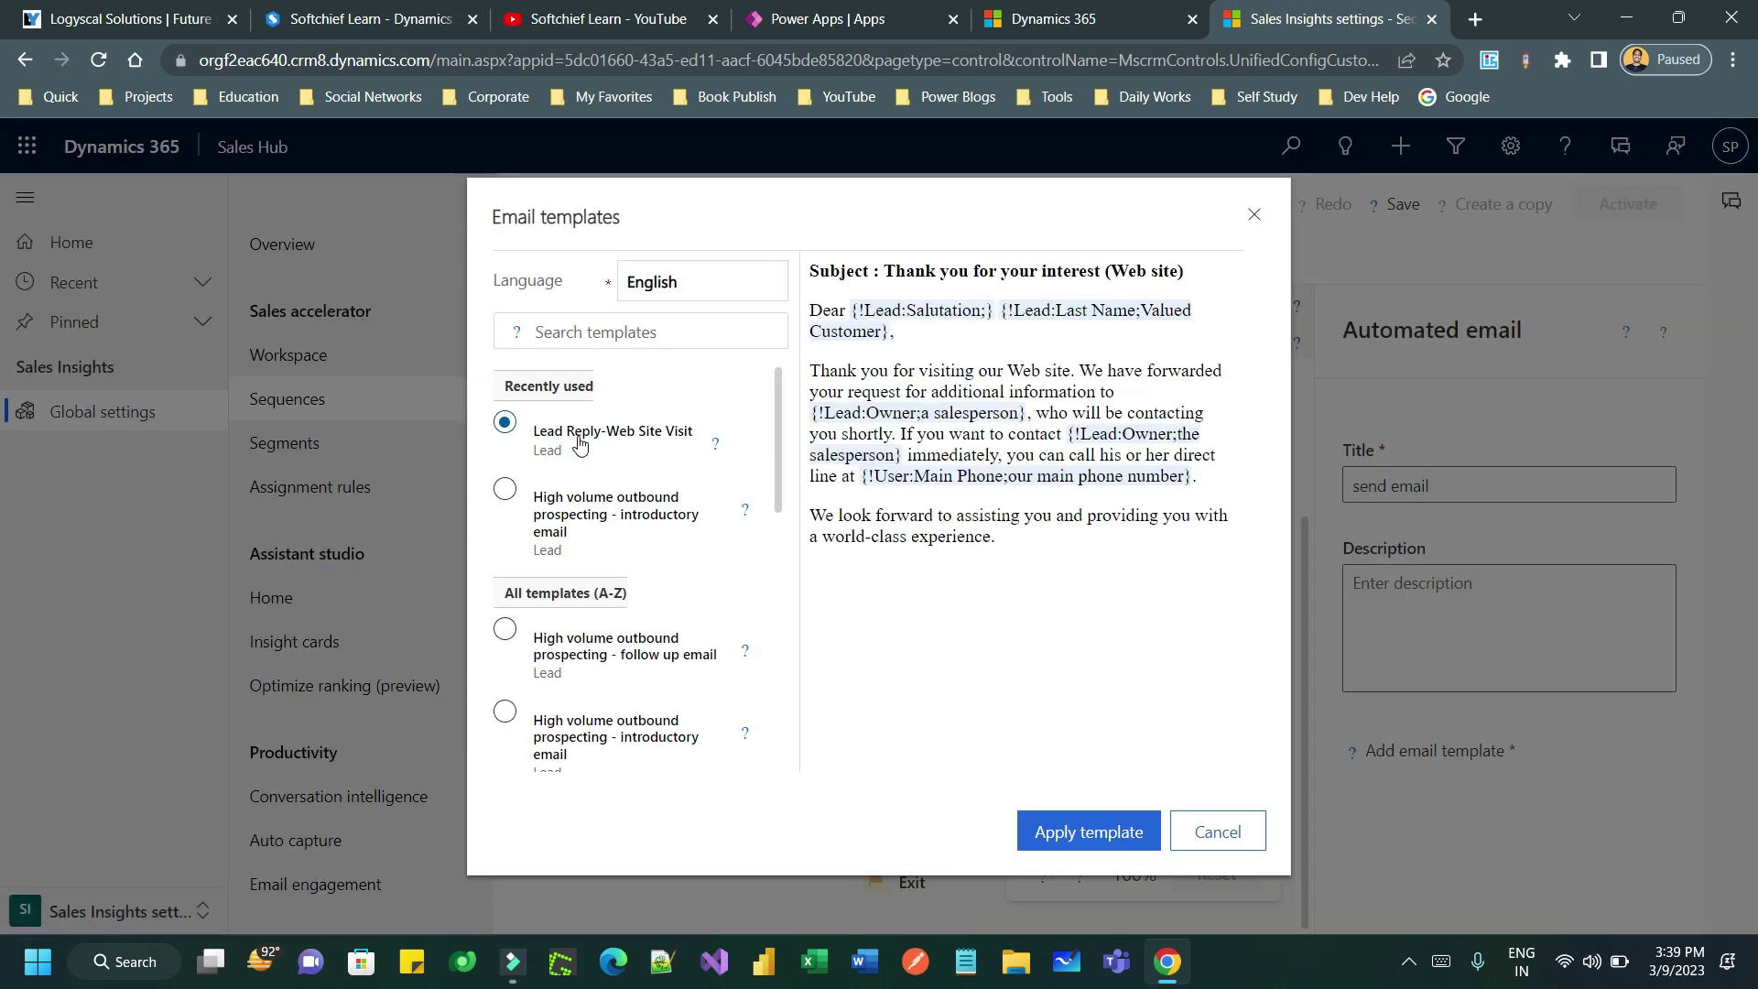
left_click(606, 513)
scroll(612, 543, "down", 1)
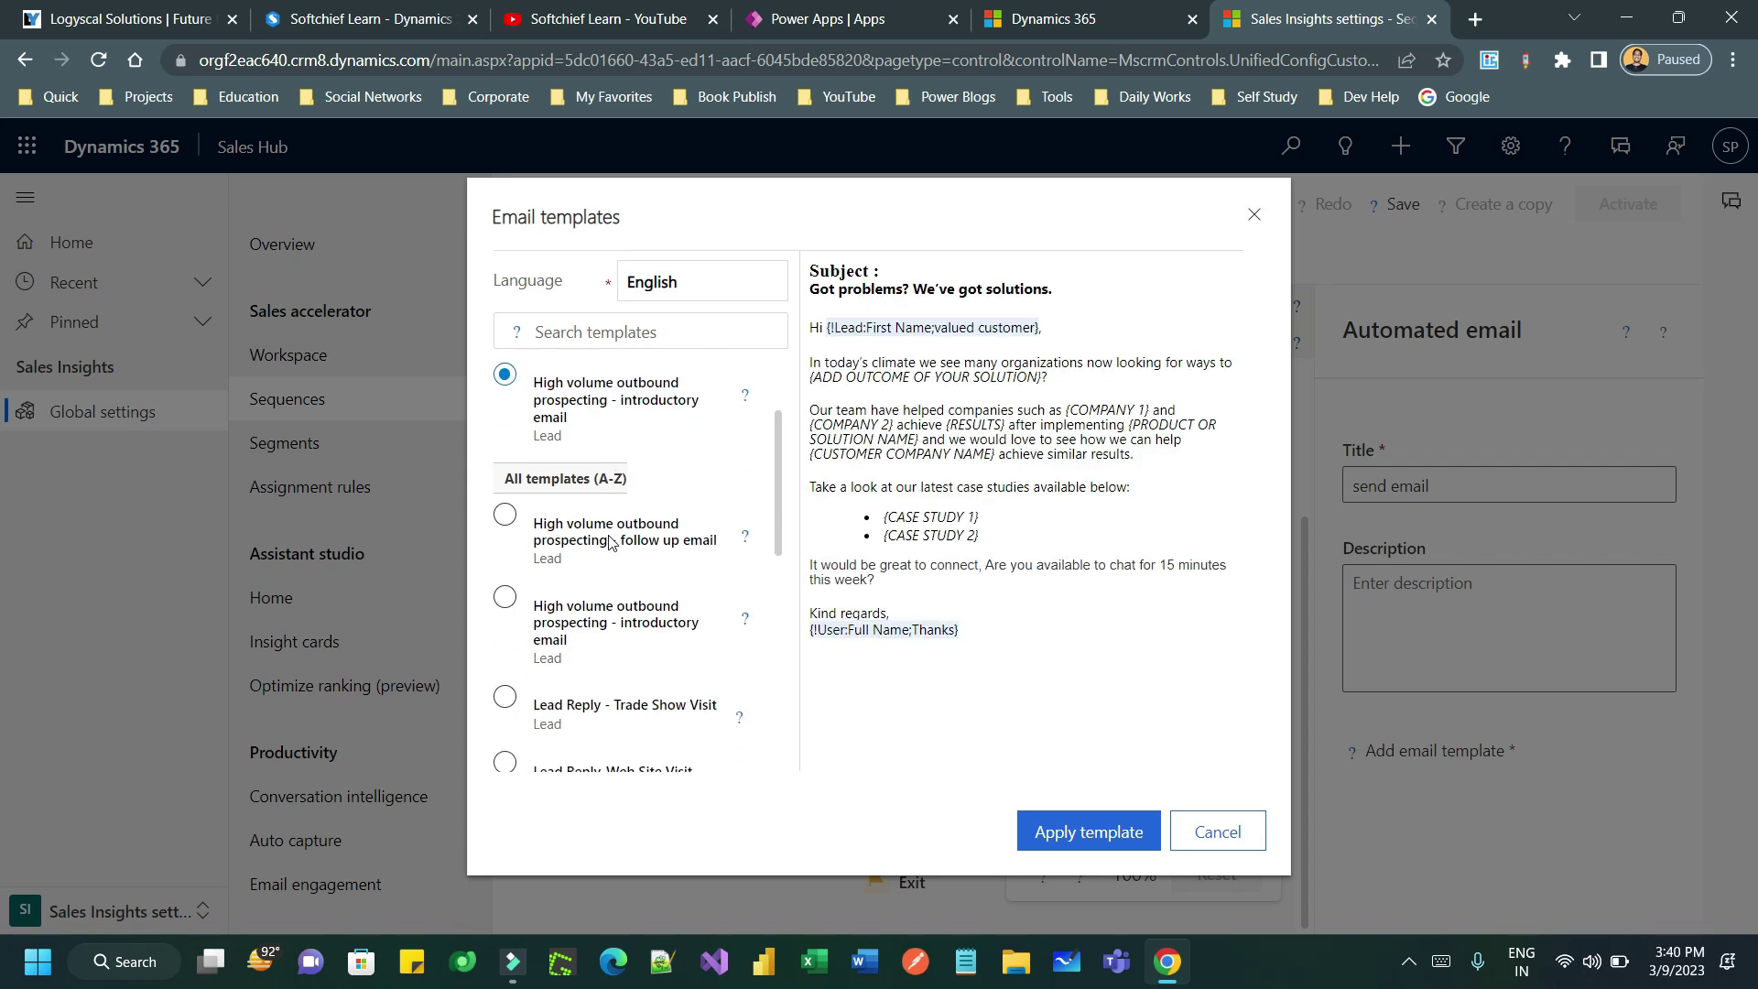
scroll(612, 542, "down", 1)
left_click(604, 606)
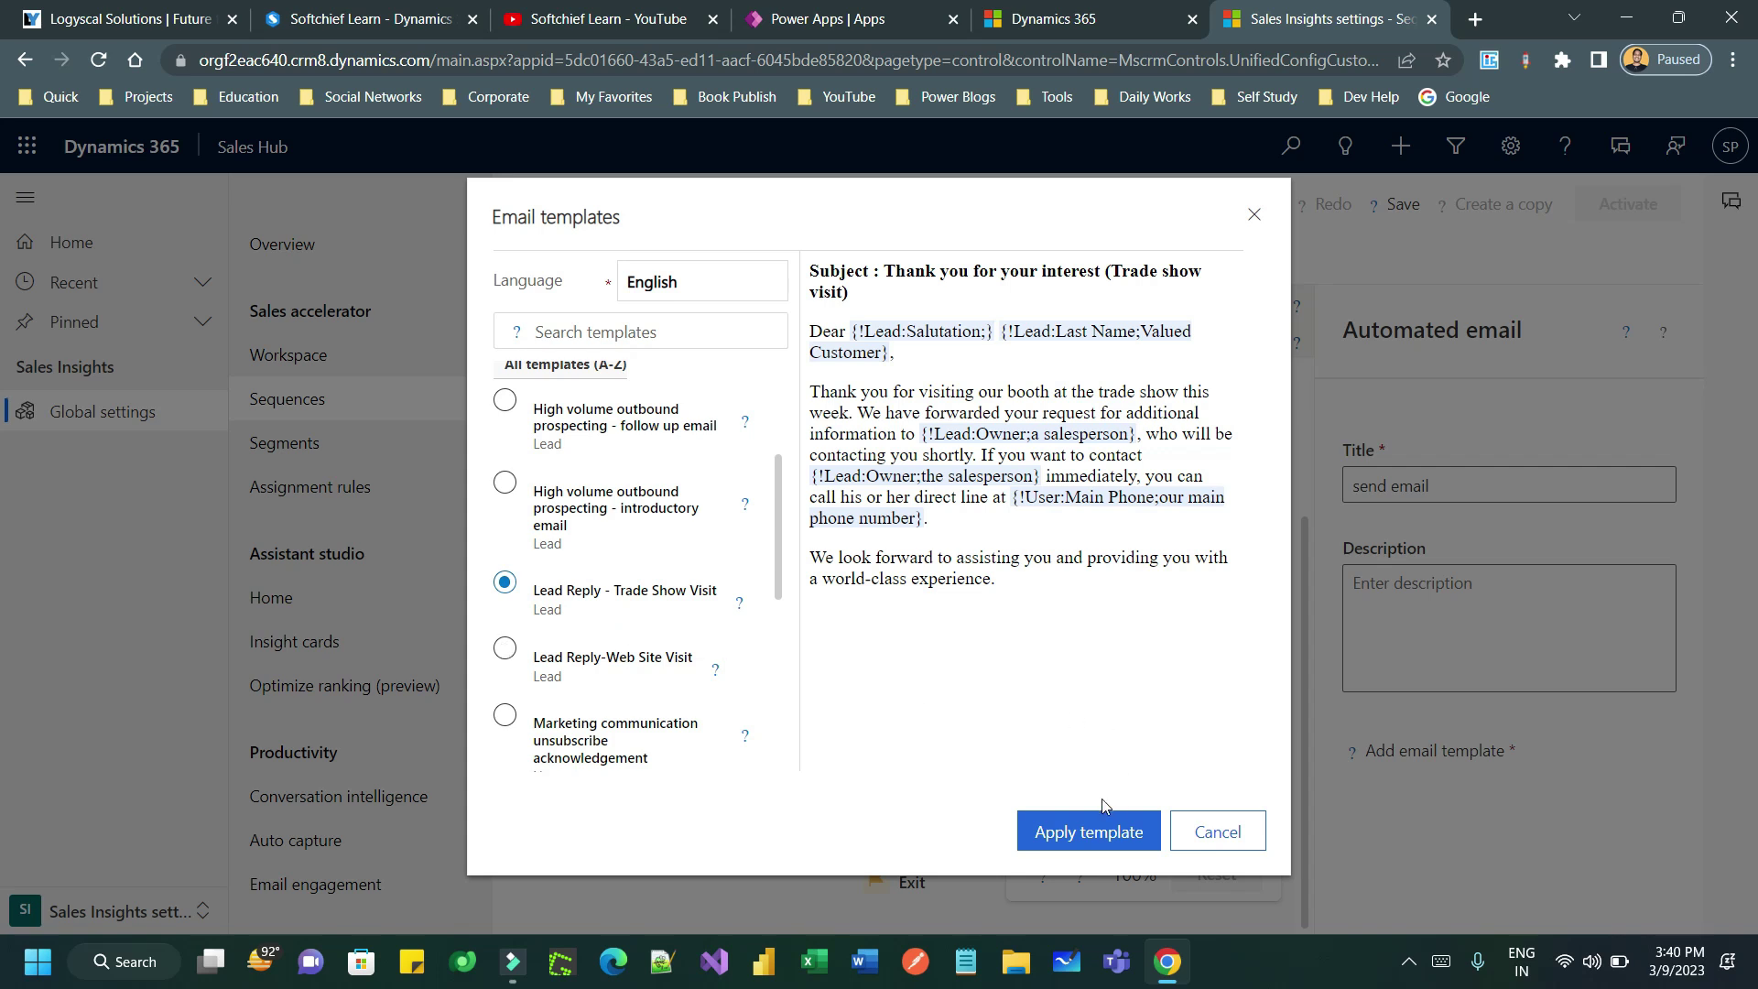
left_click(582, 659)
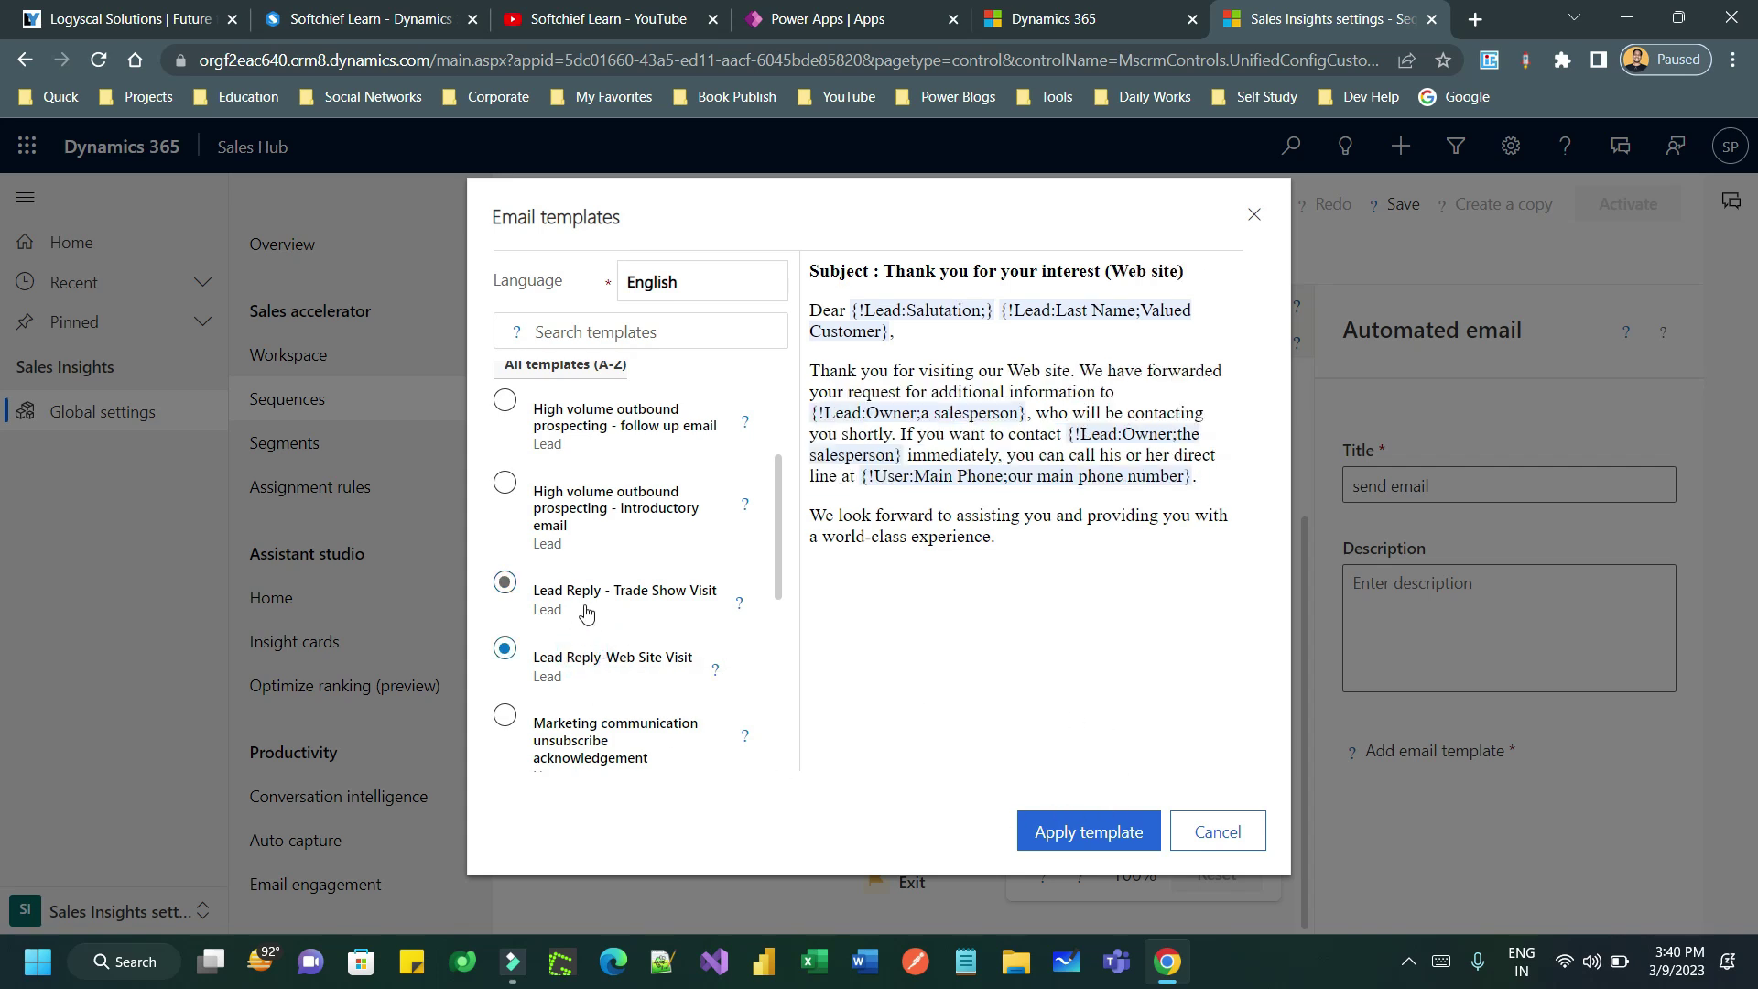
left_click(588, 602)
left_click(592, 643)
scroll(593, 604, "down", 3)
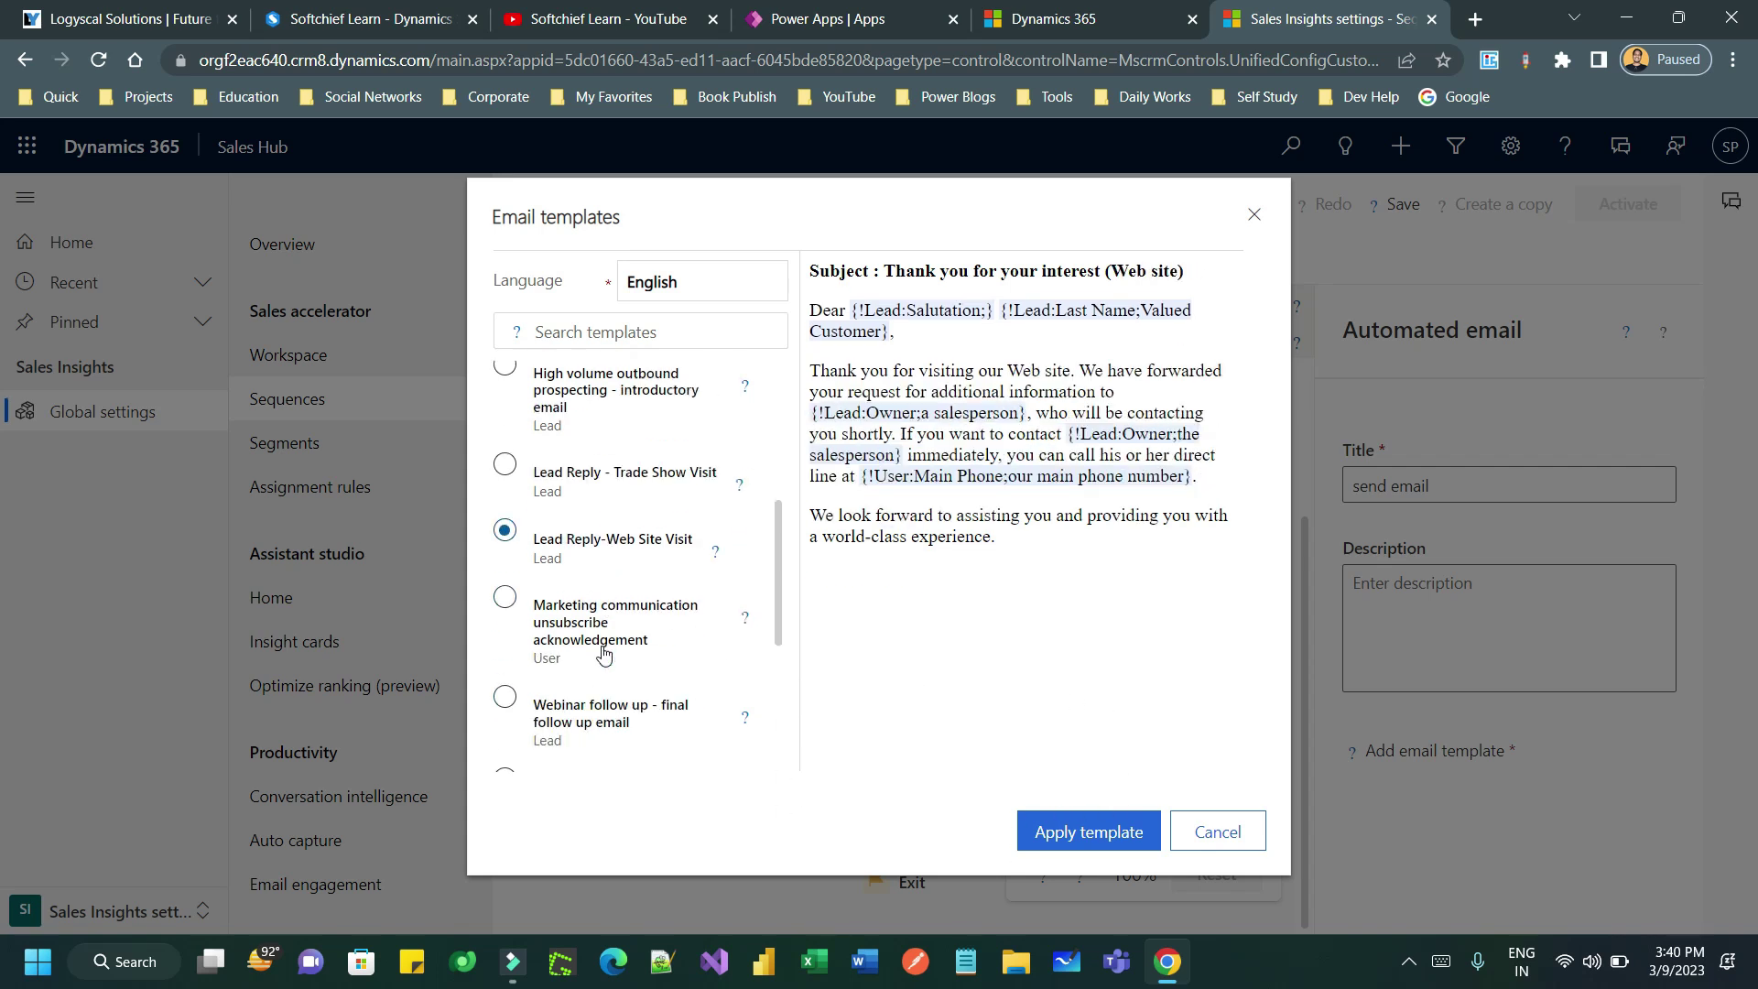
scroll(640, 558, "down", 1)
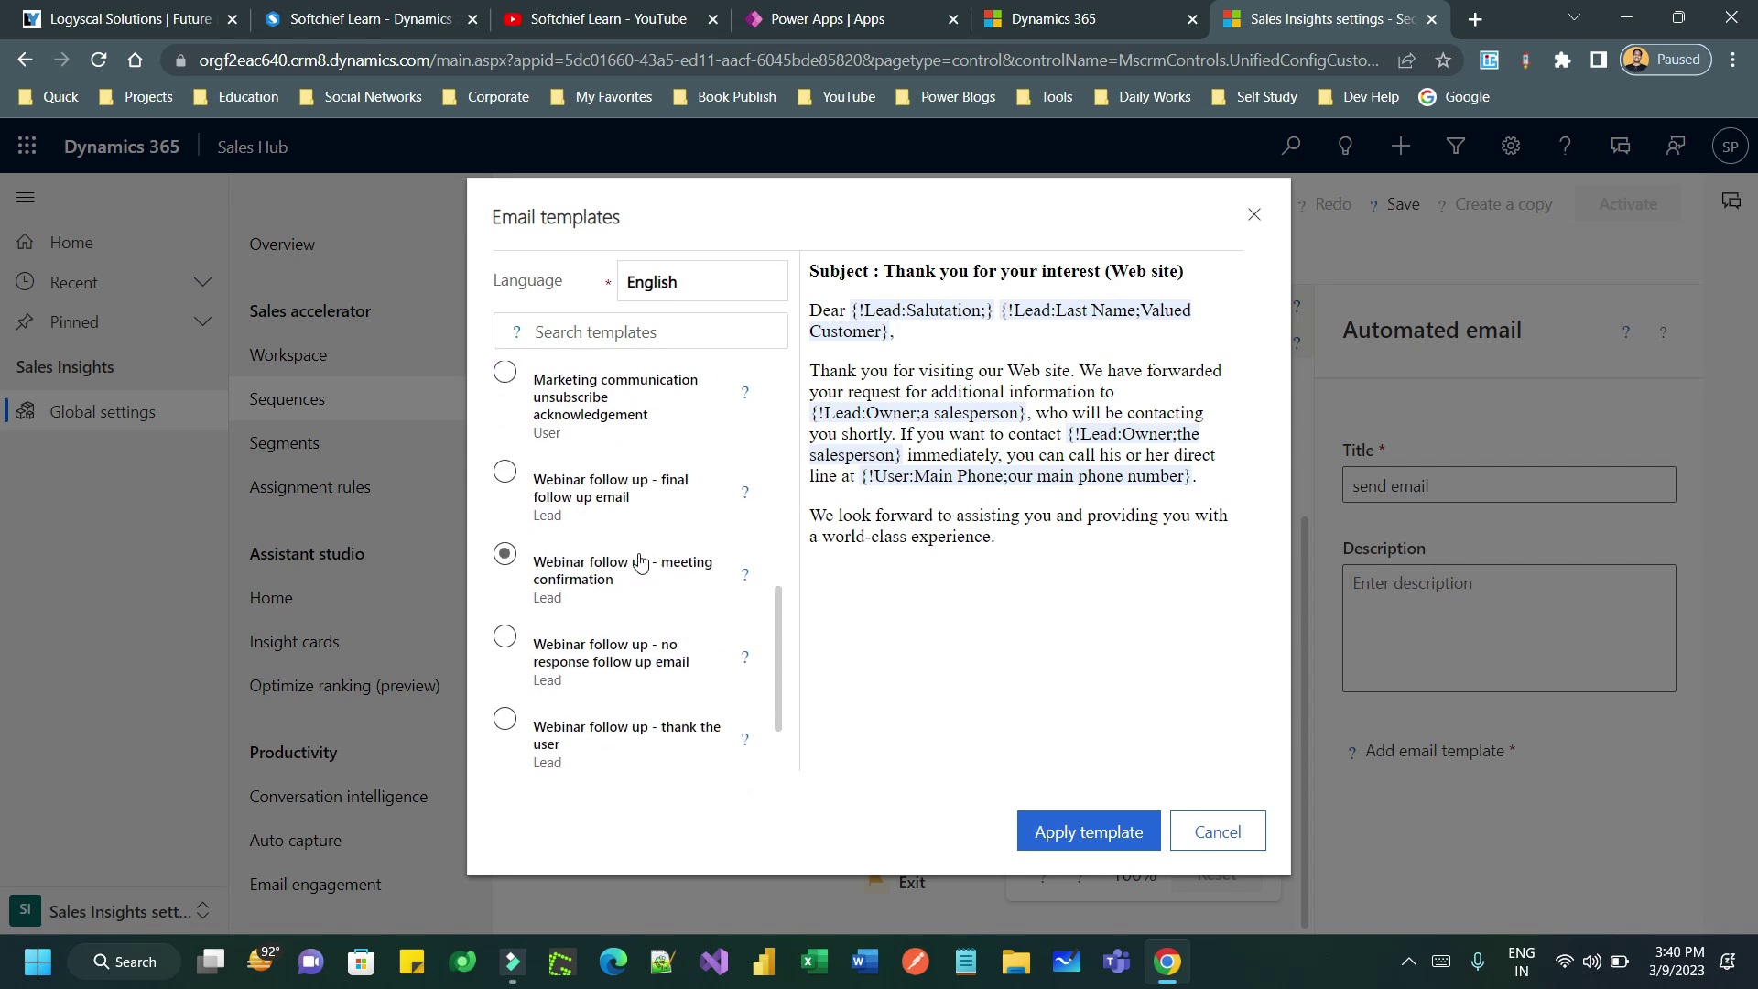
scroll(640, 563, "down", 1)
scroll(613, 559, "up", 1)
scroll(613, 556, "up", 10)
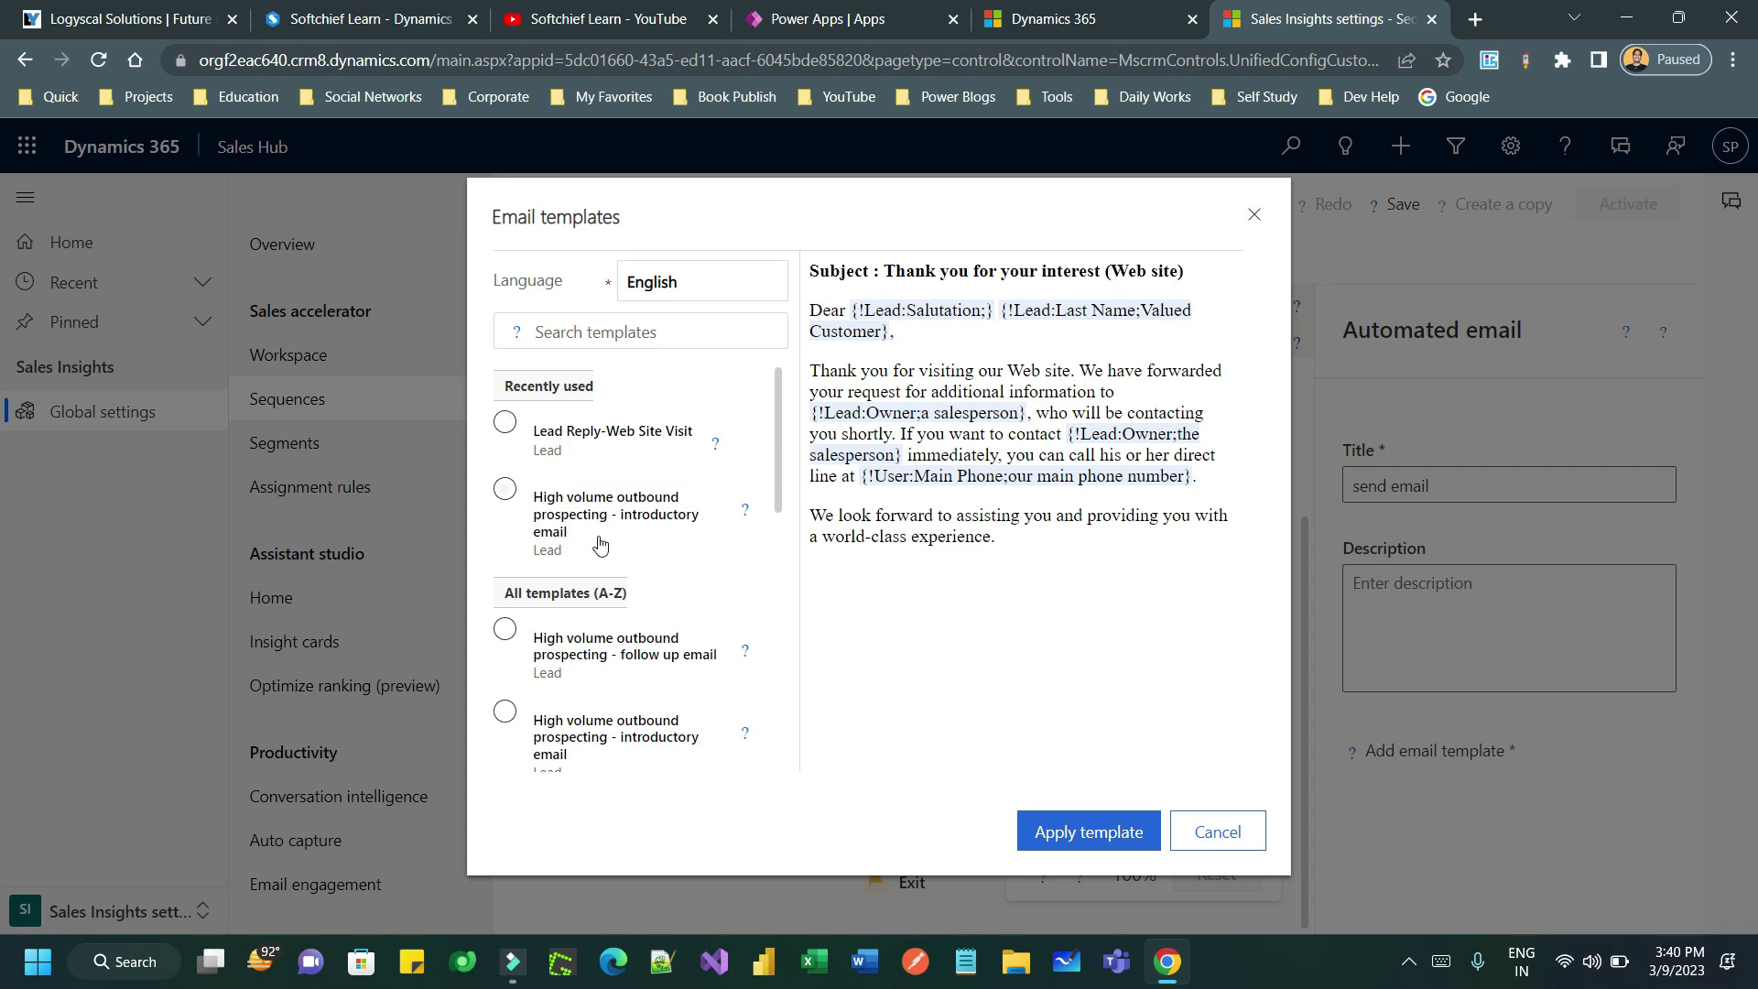
left_click(550, 505)
left_click(1119, 828)
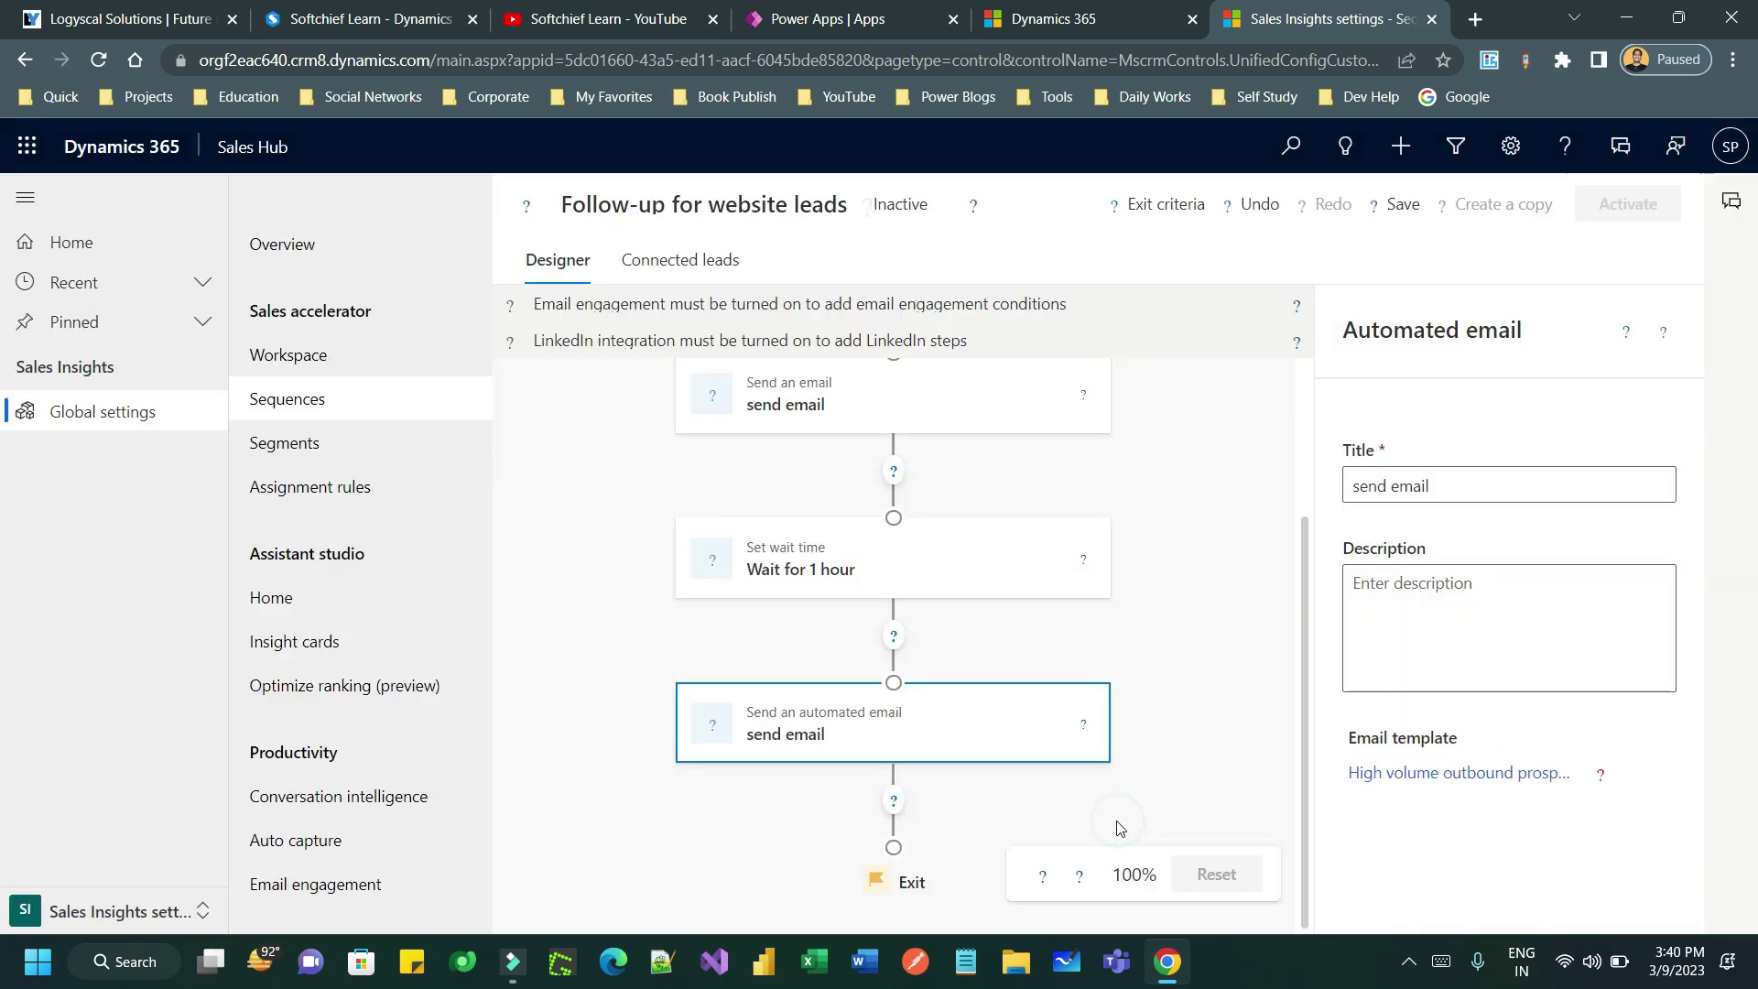
scroll(1228, 496, "up", 2)
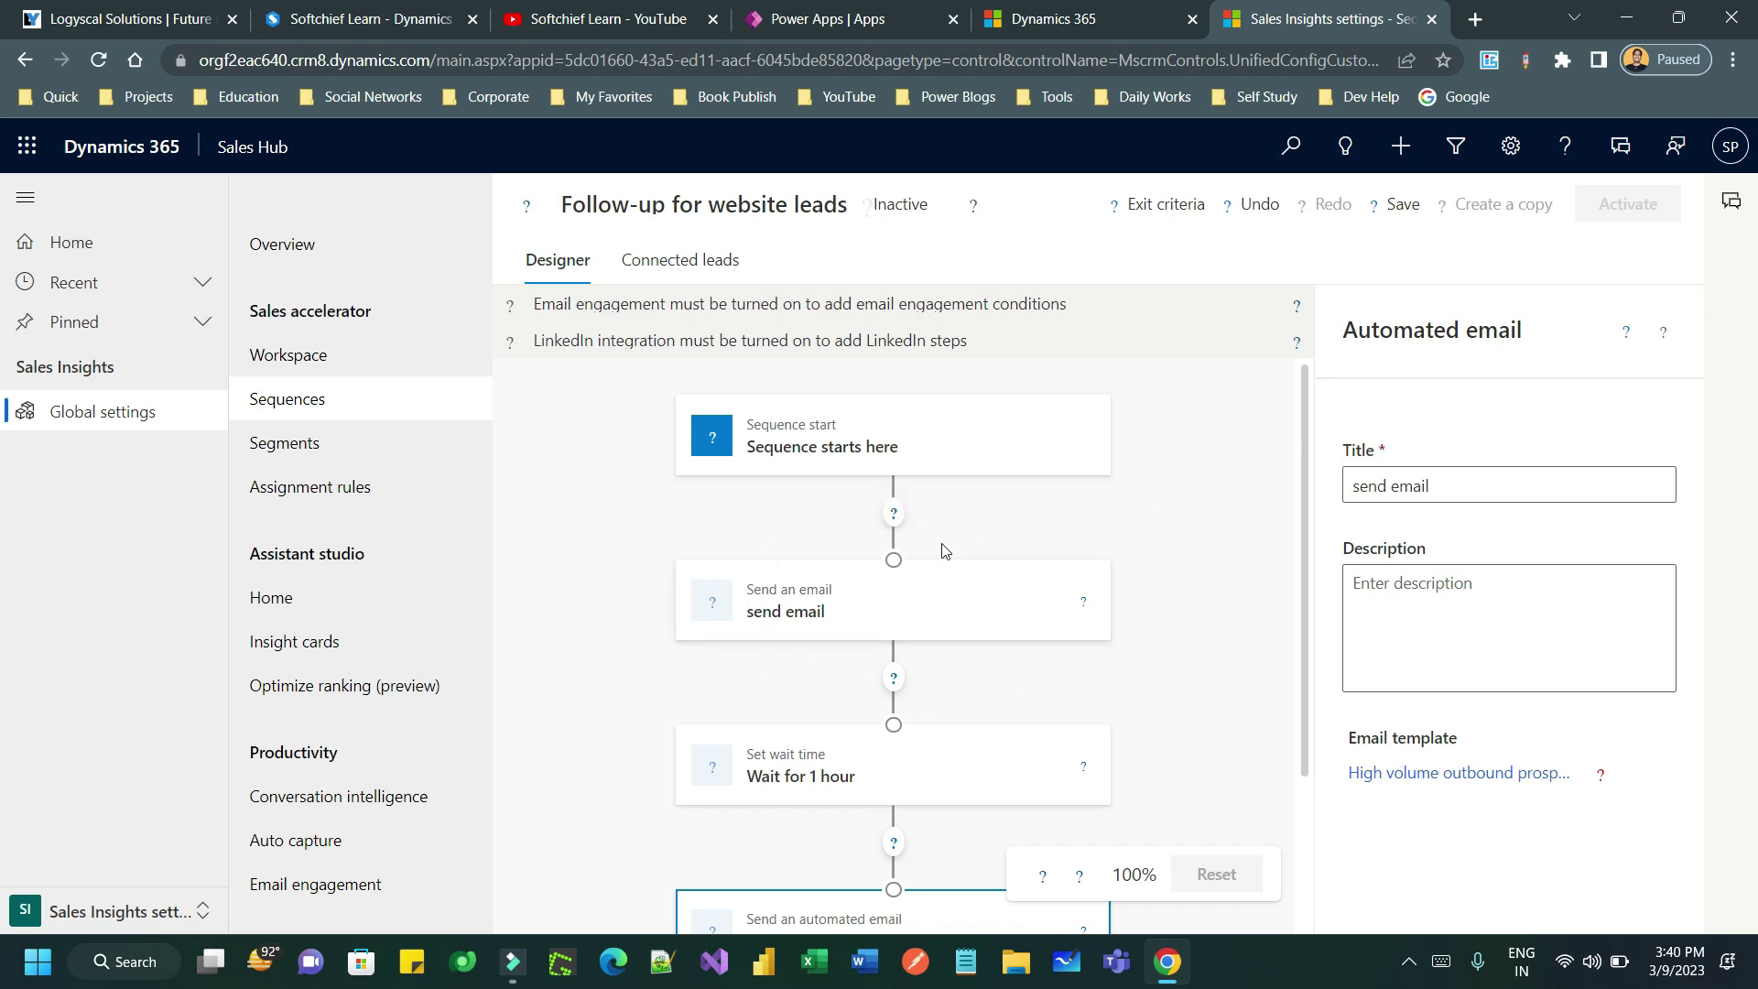
scroll(1104, 565, "down", 2)
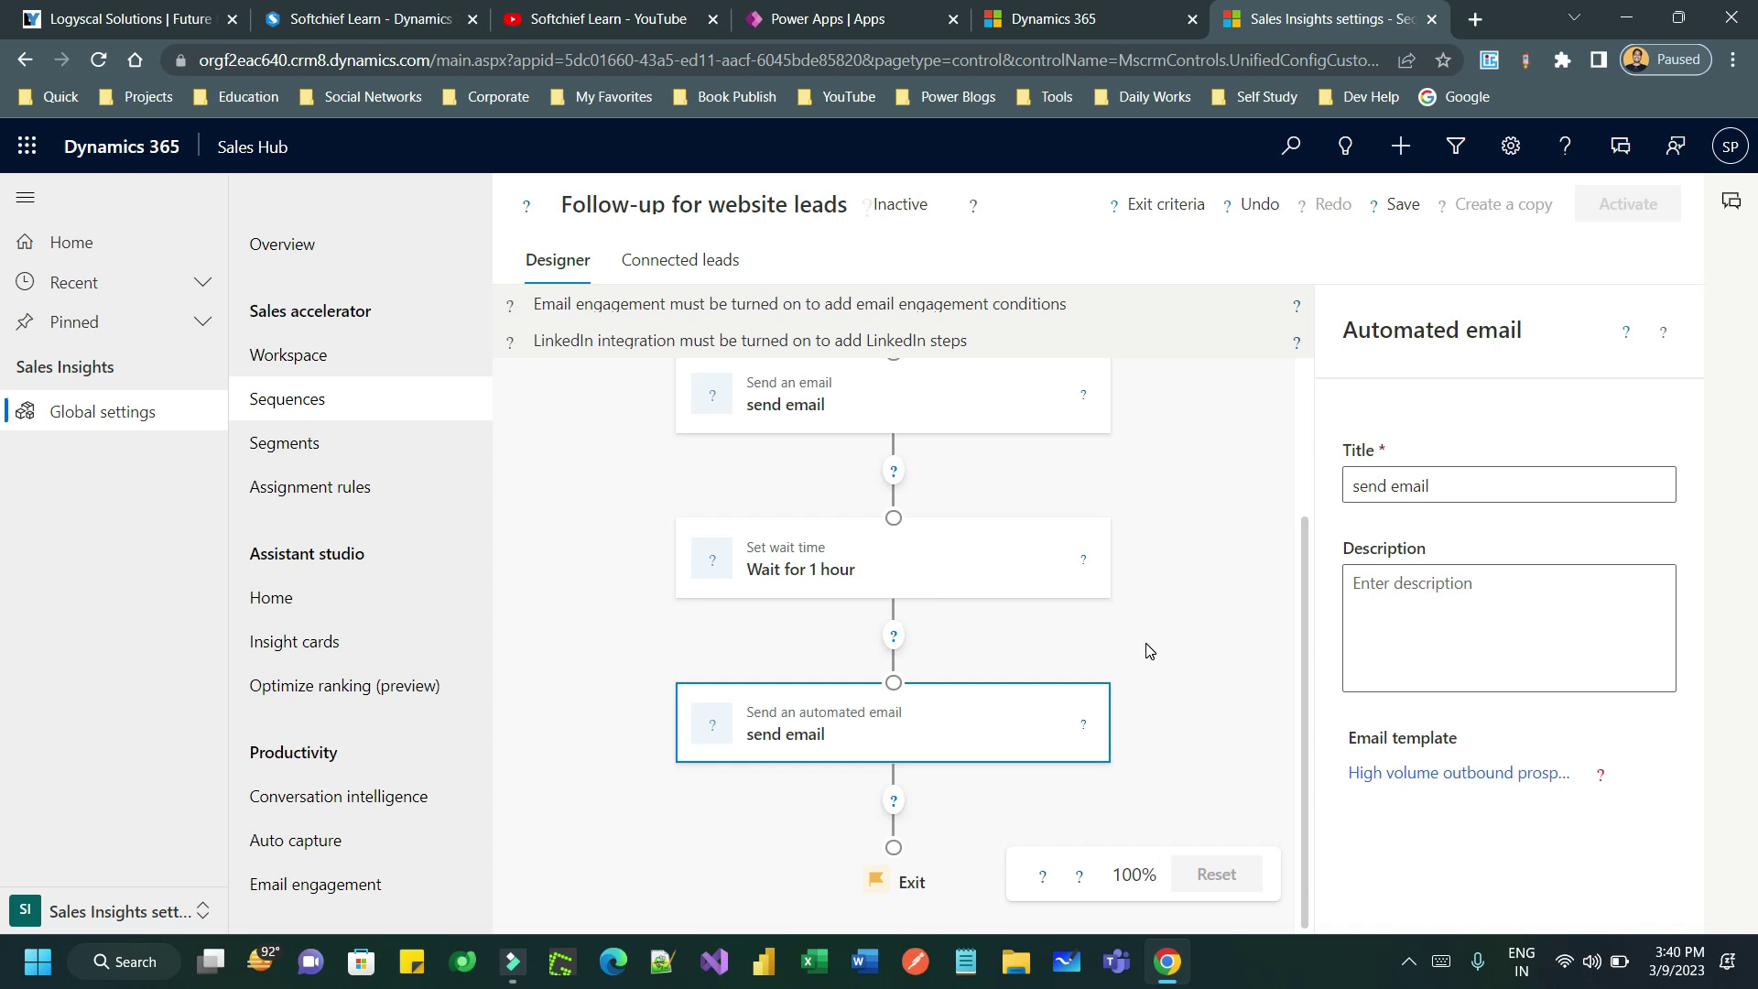
- Browse the Conditions and Commands options between steps, closing without adding anything
left_click(893, 636)
left_click(621, 337)
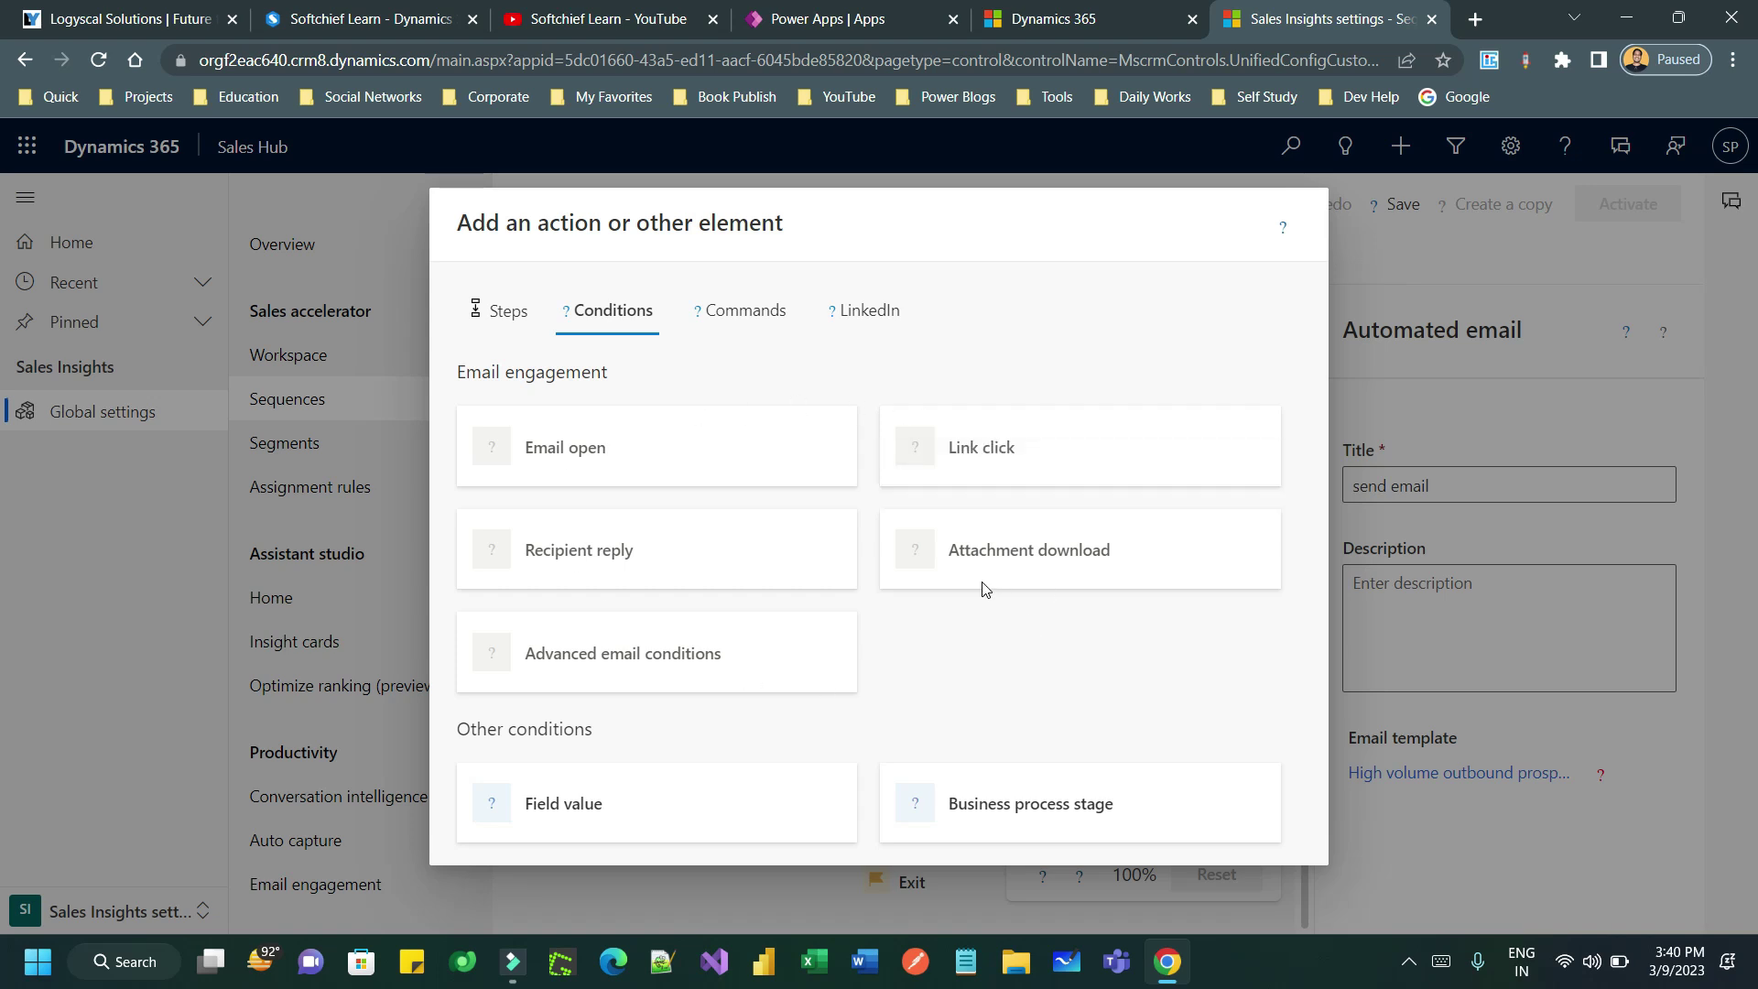
left_click(758, 313)
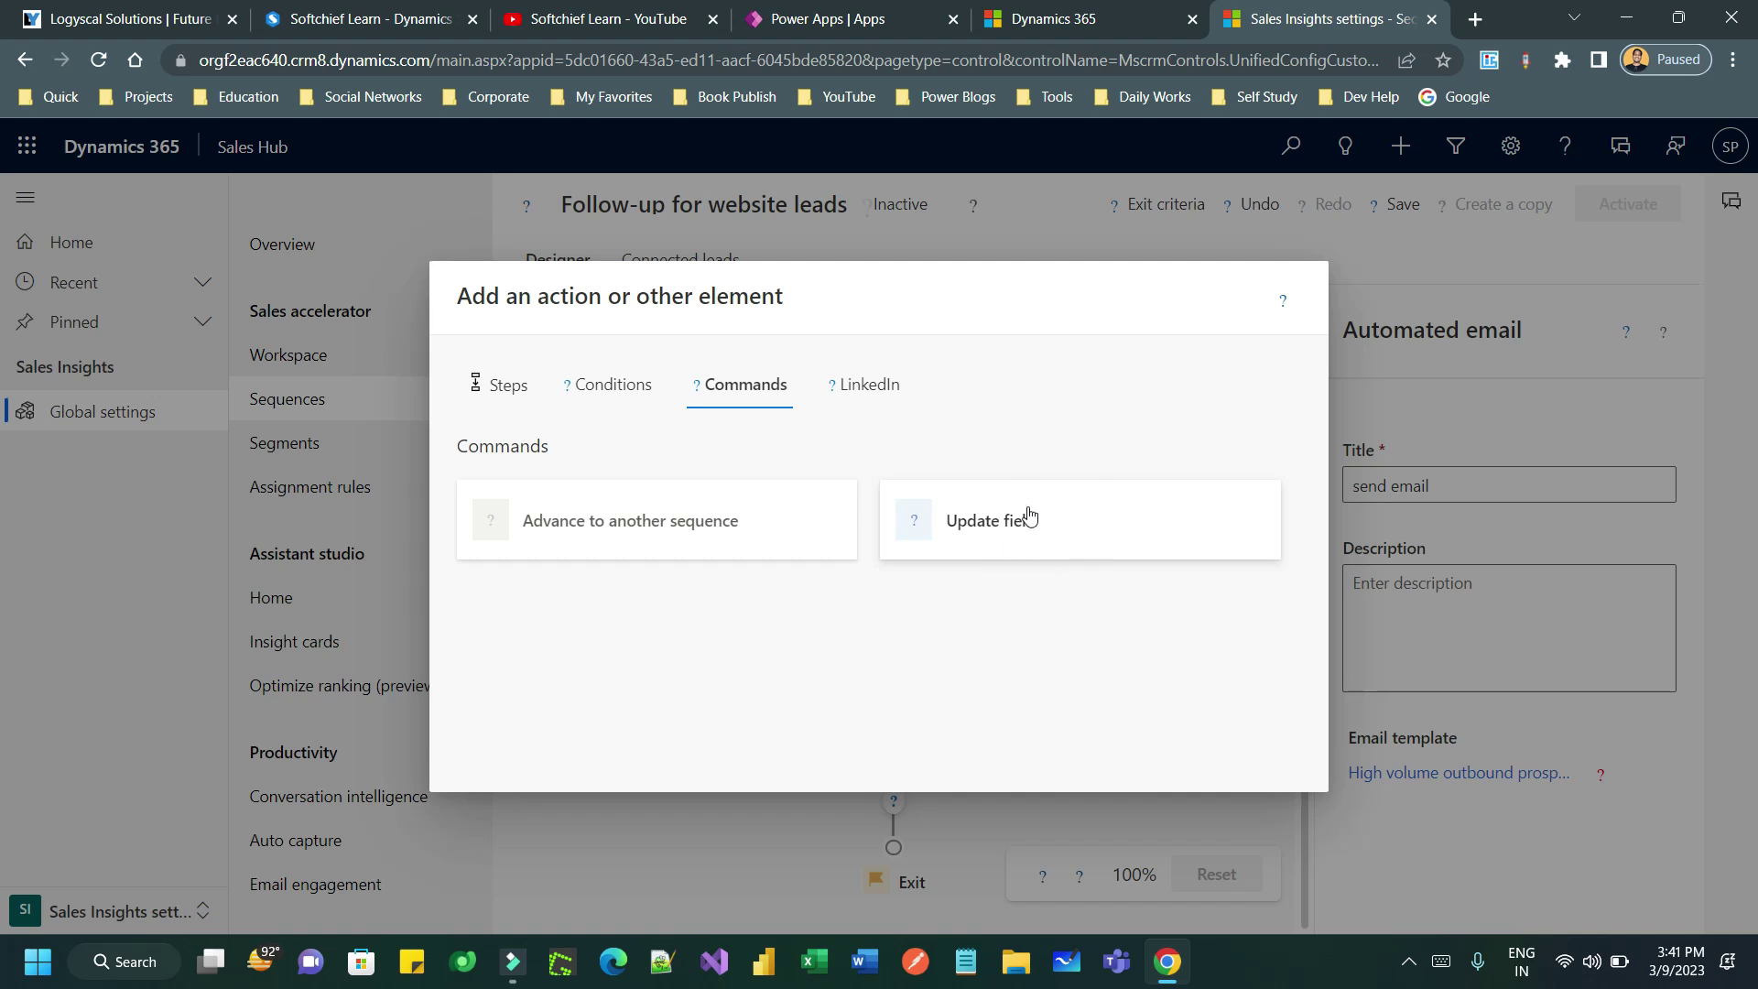
left_click(499, 389)
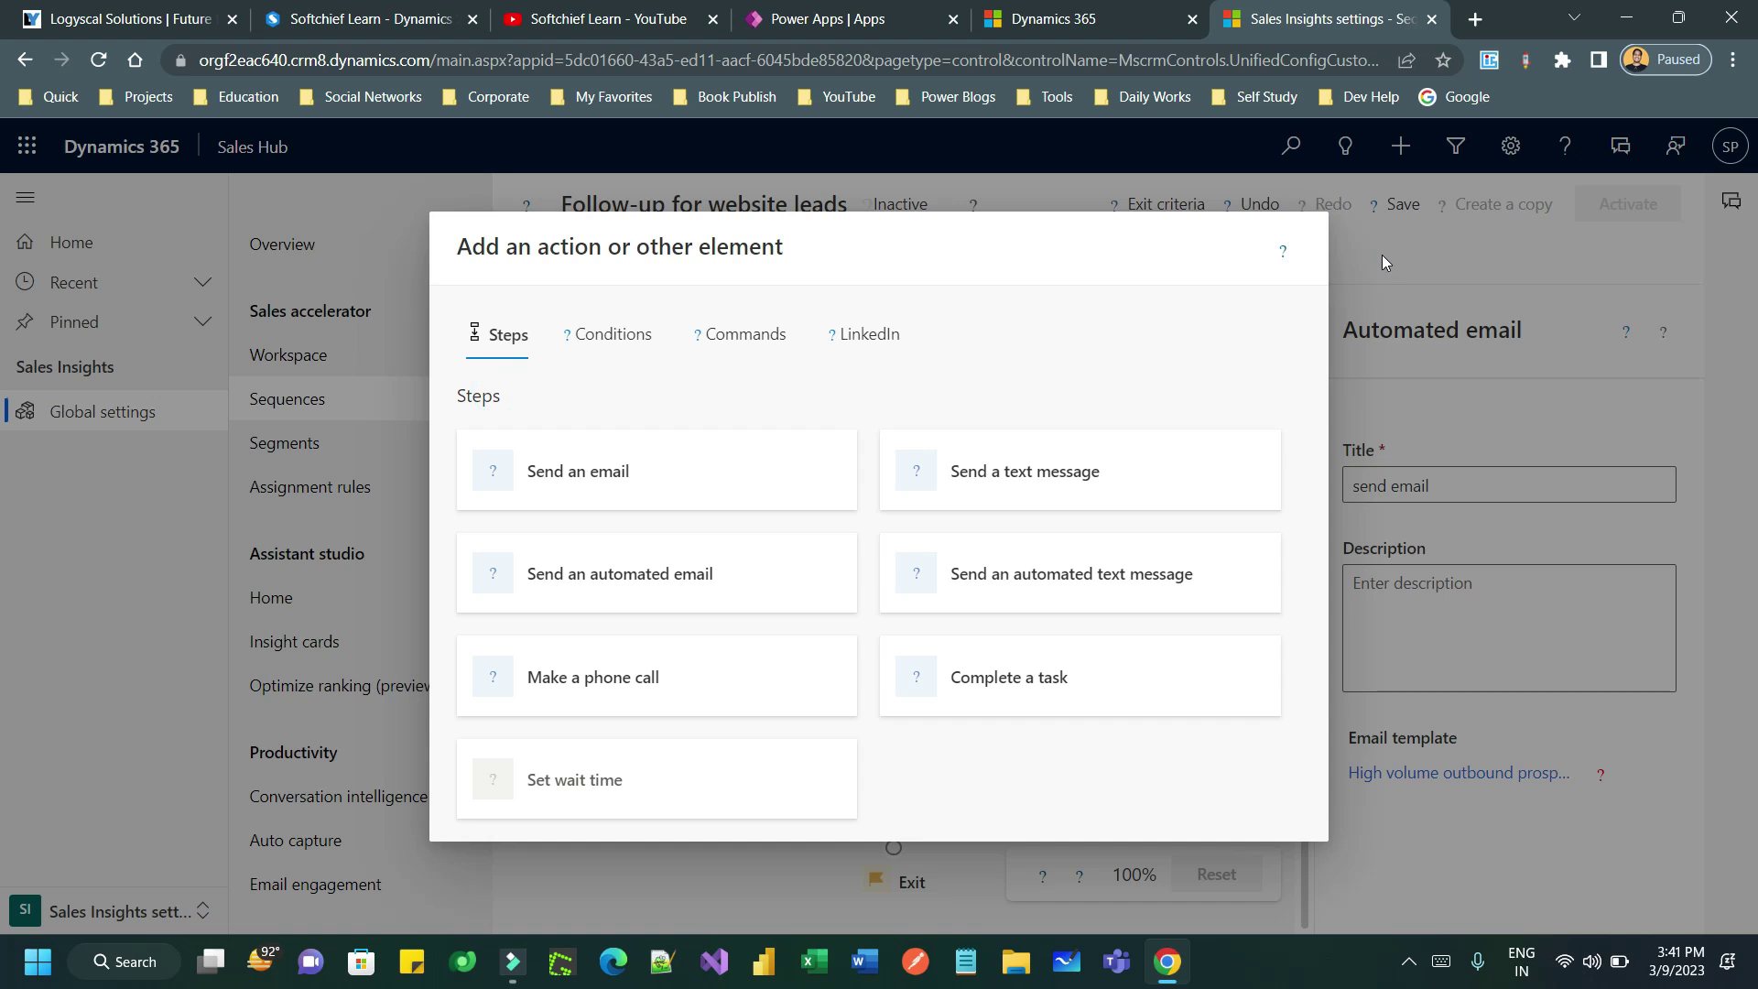
left_click(1382, 261)
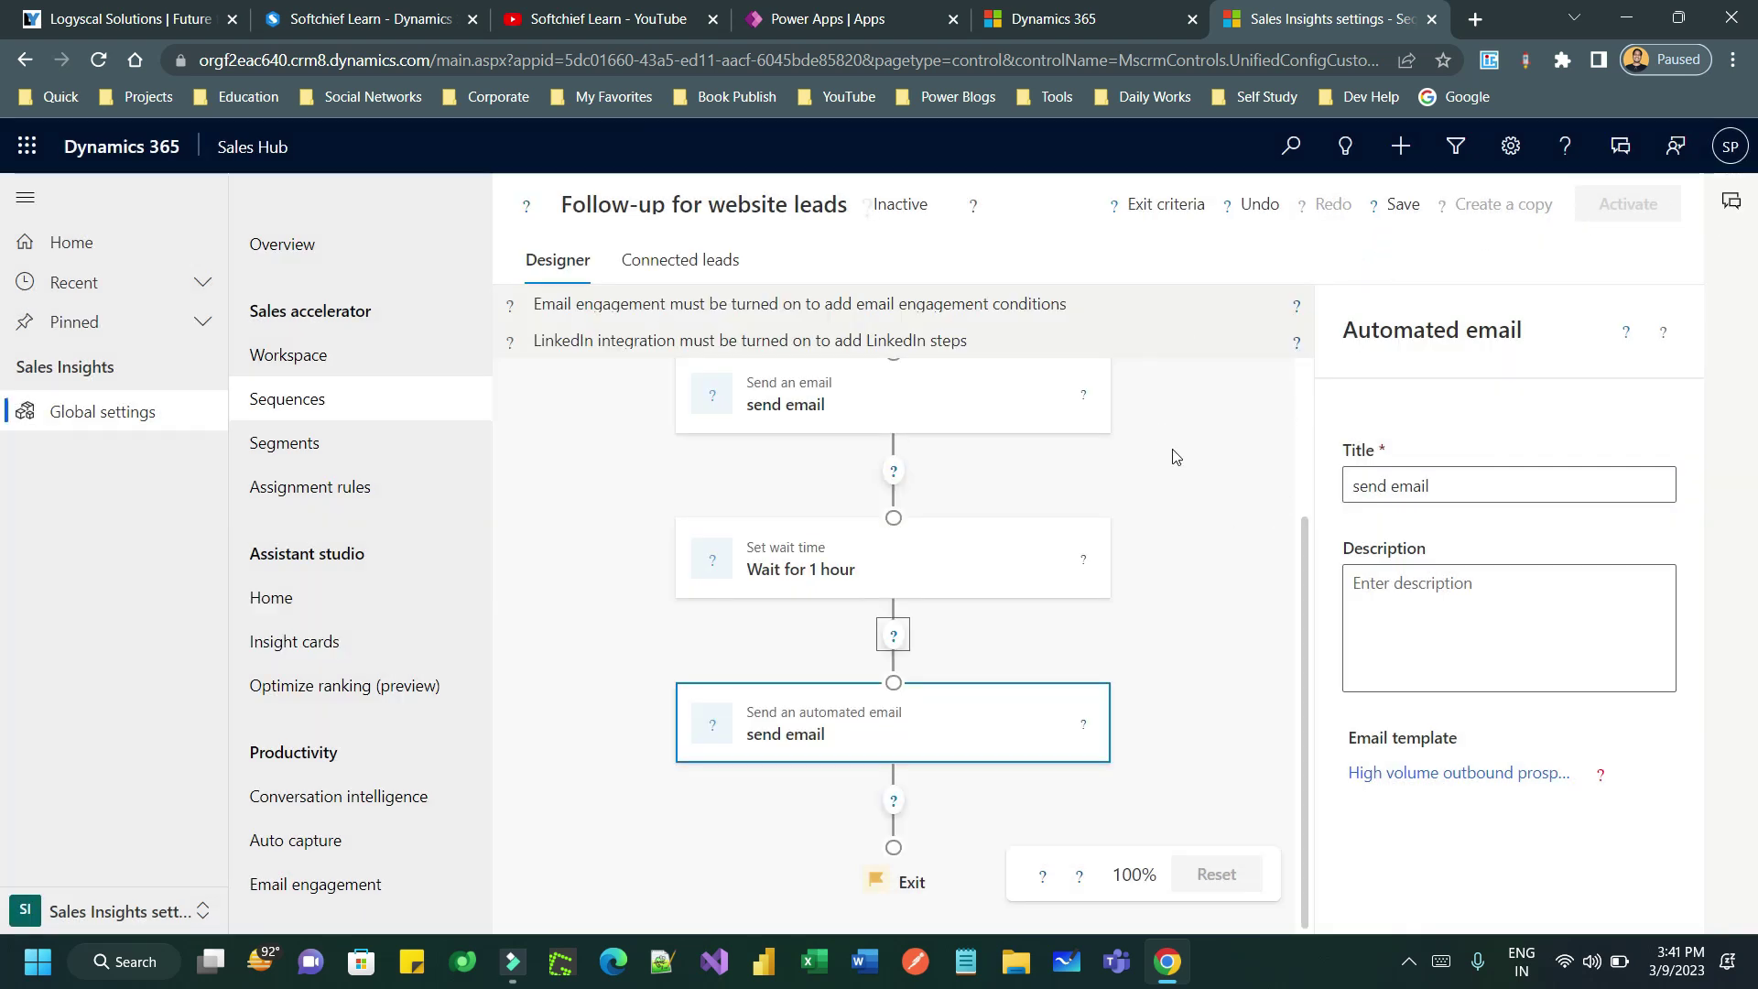
- Save the Follow-up for website leads sequence
scroll(1205, 451, "up", 2)
scroll(1257, 362, "down", 1)
left_click(1401, 204)
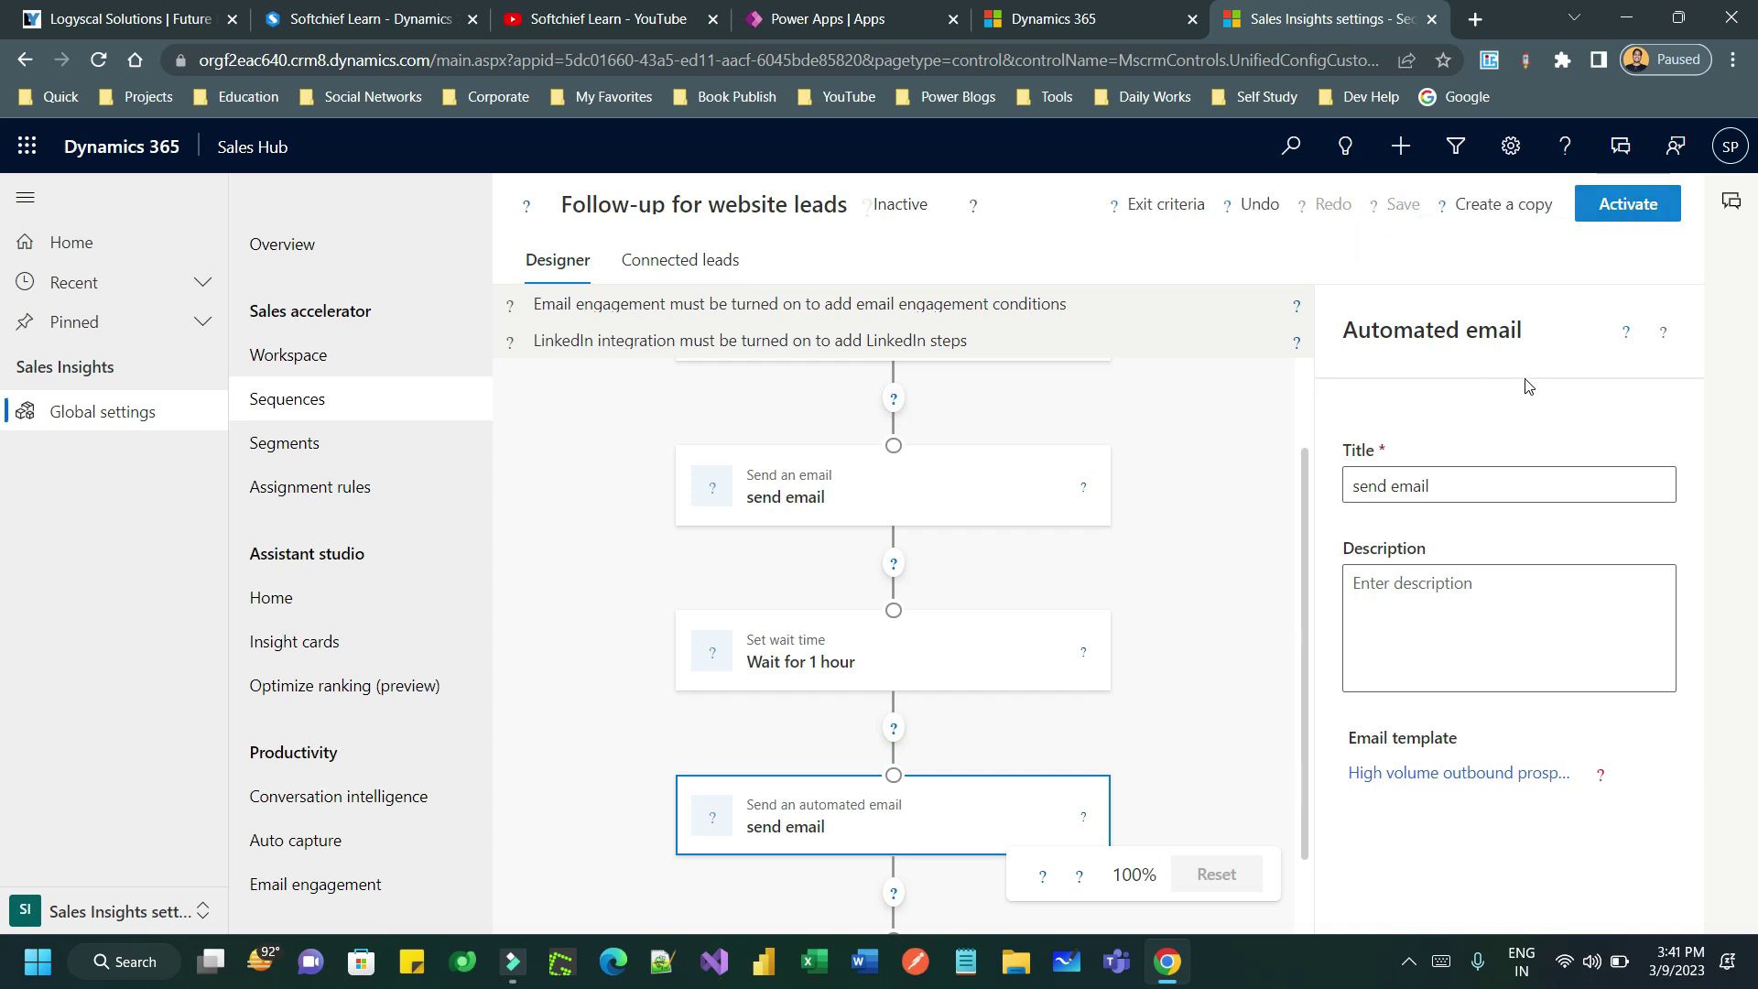
- Activate the Follow-up for website leads sequence, then go to Segments settings
left_click(1722, 216)
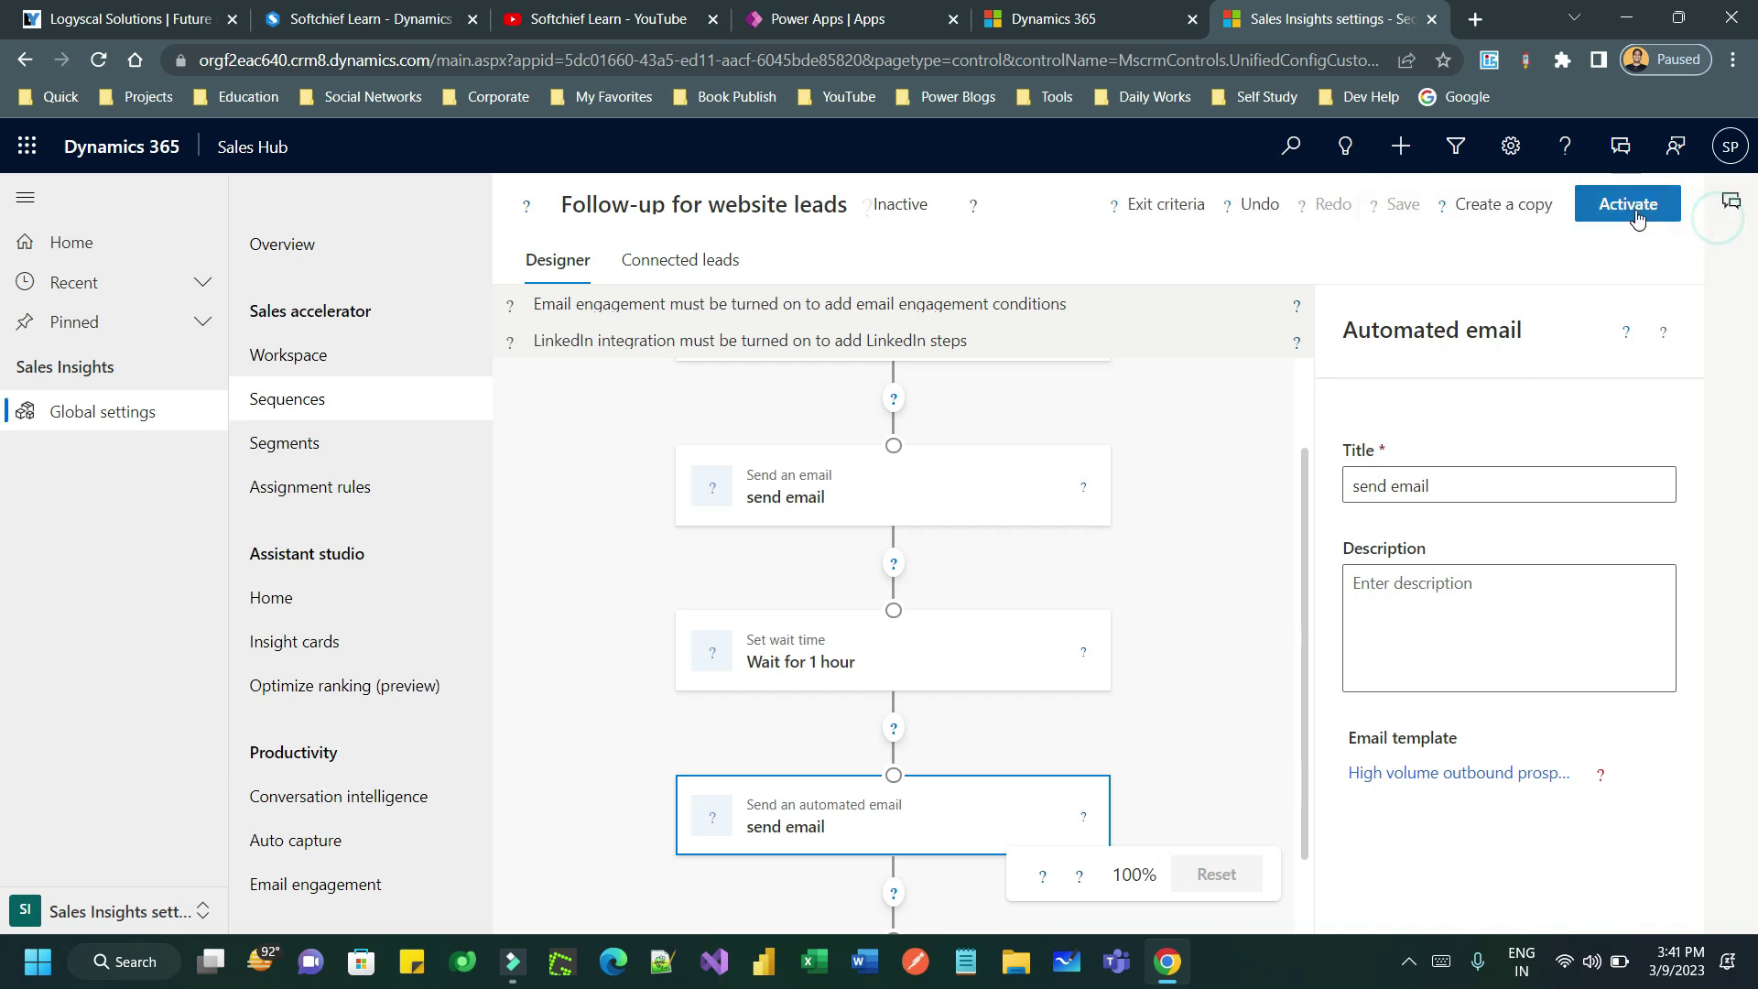
left_click(1629, 201)
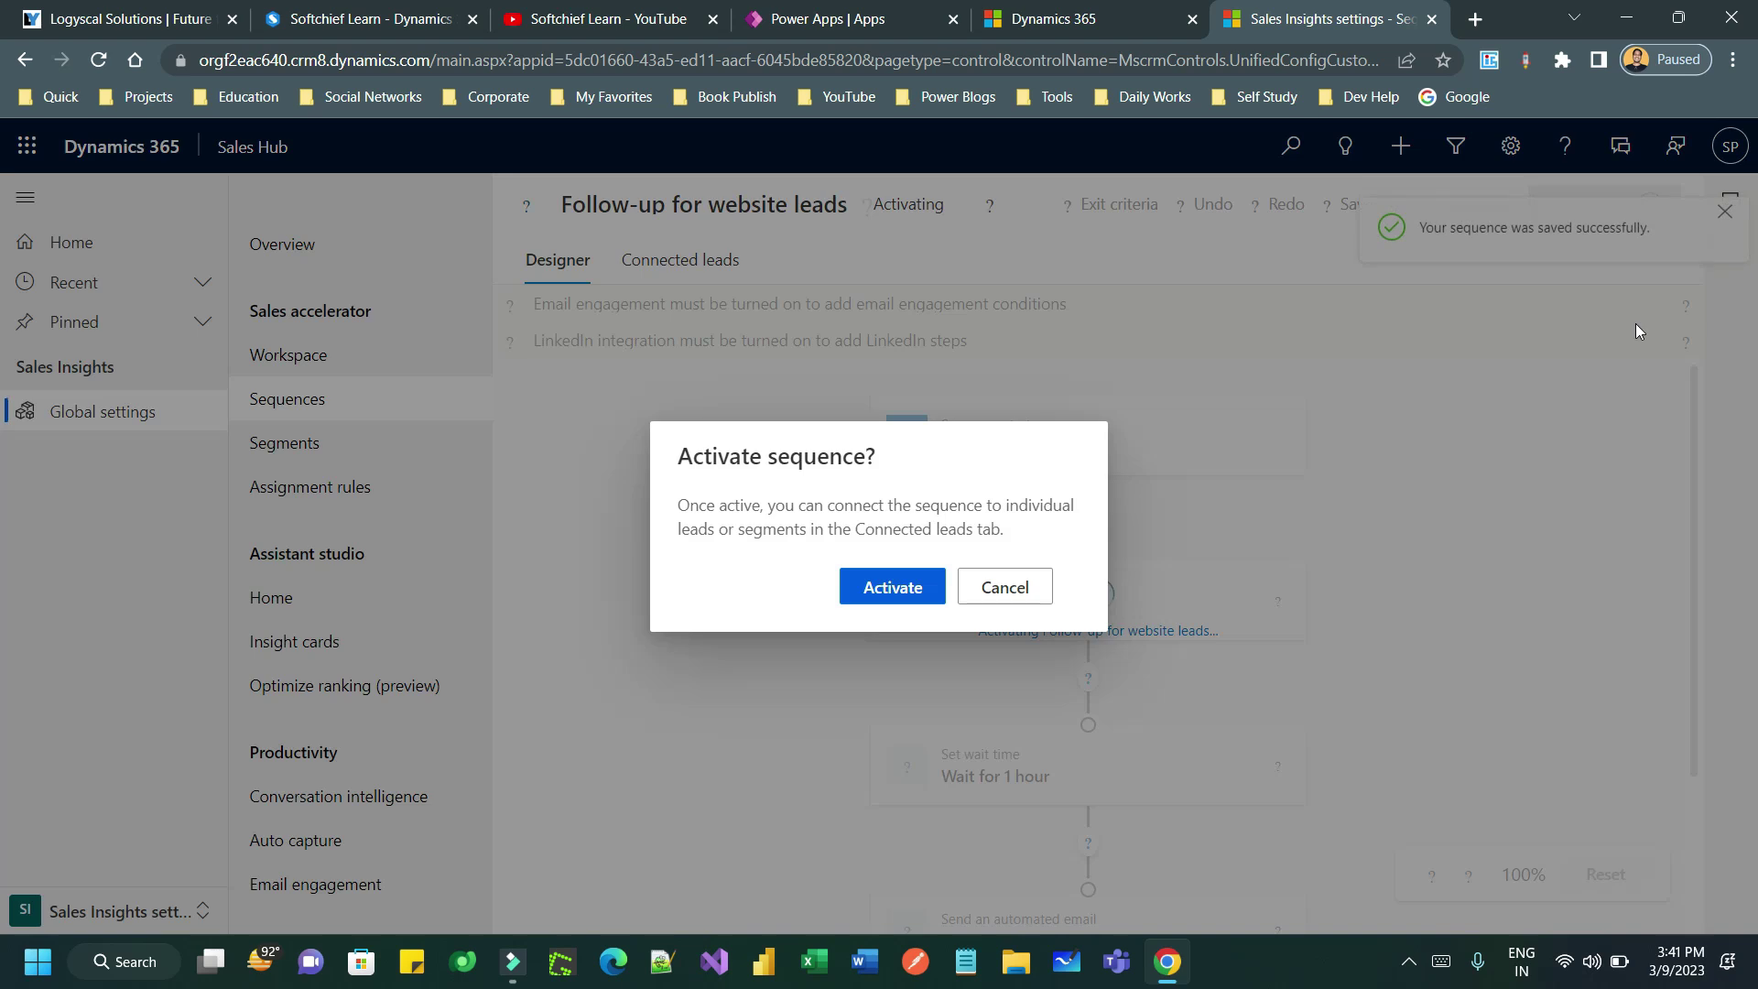
left_click(900, 588)
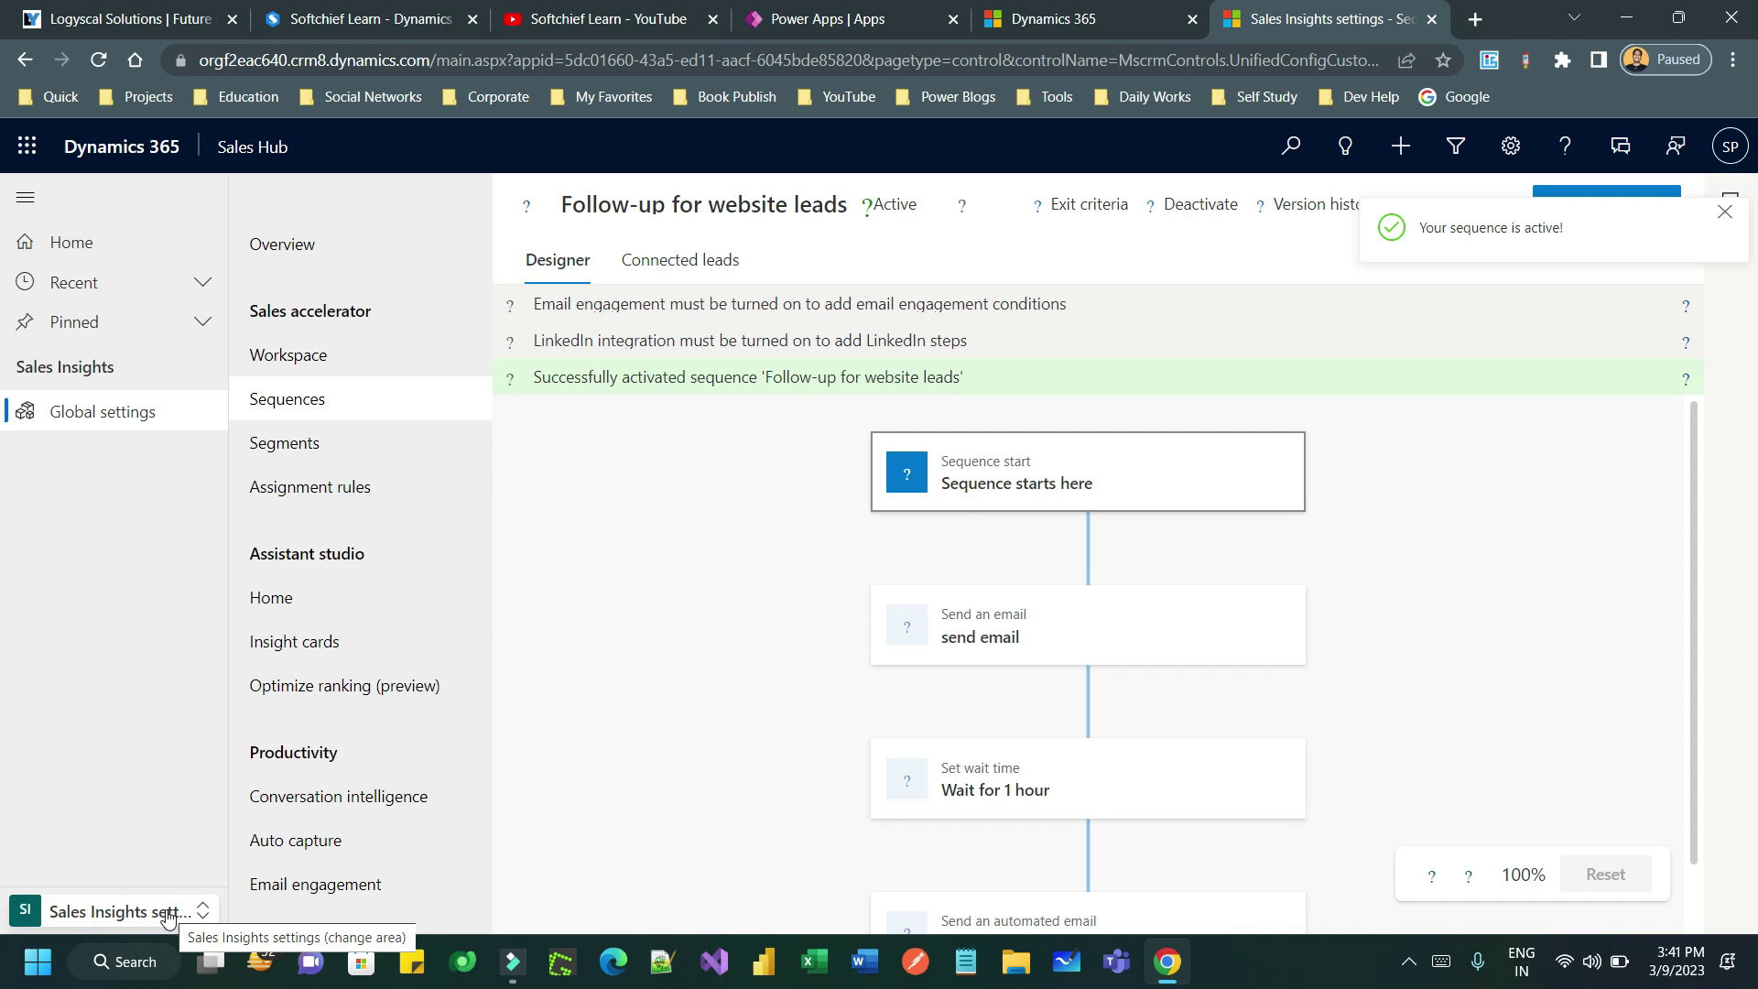
left_click(339, 449)
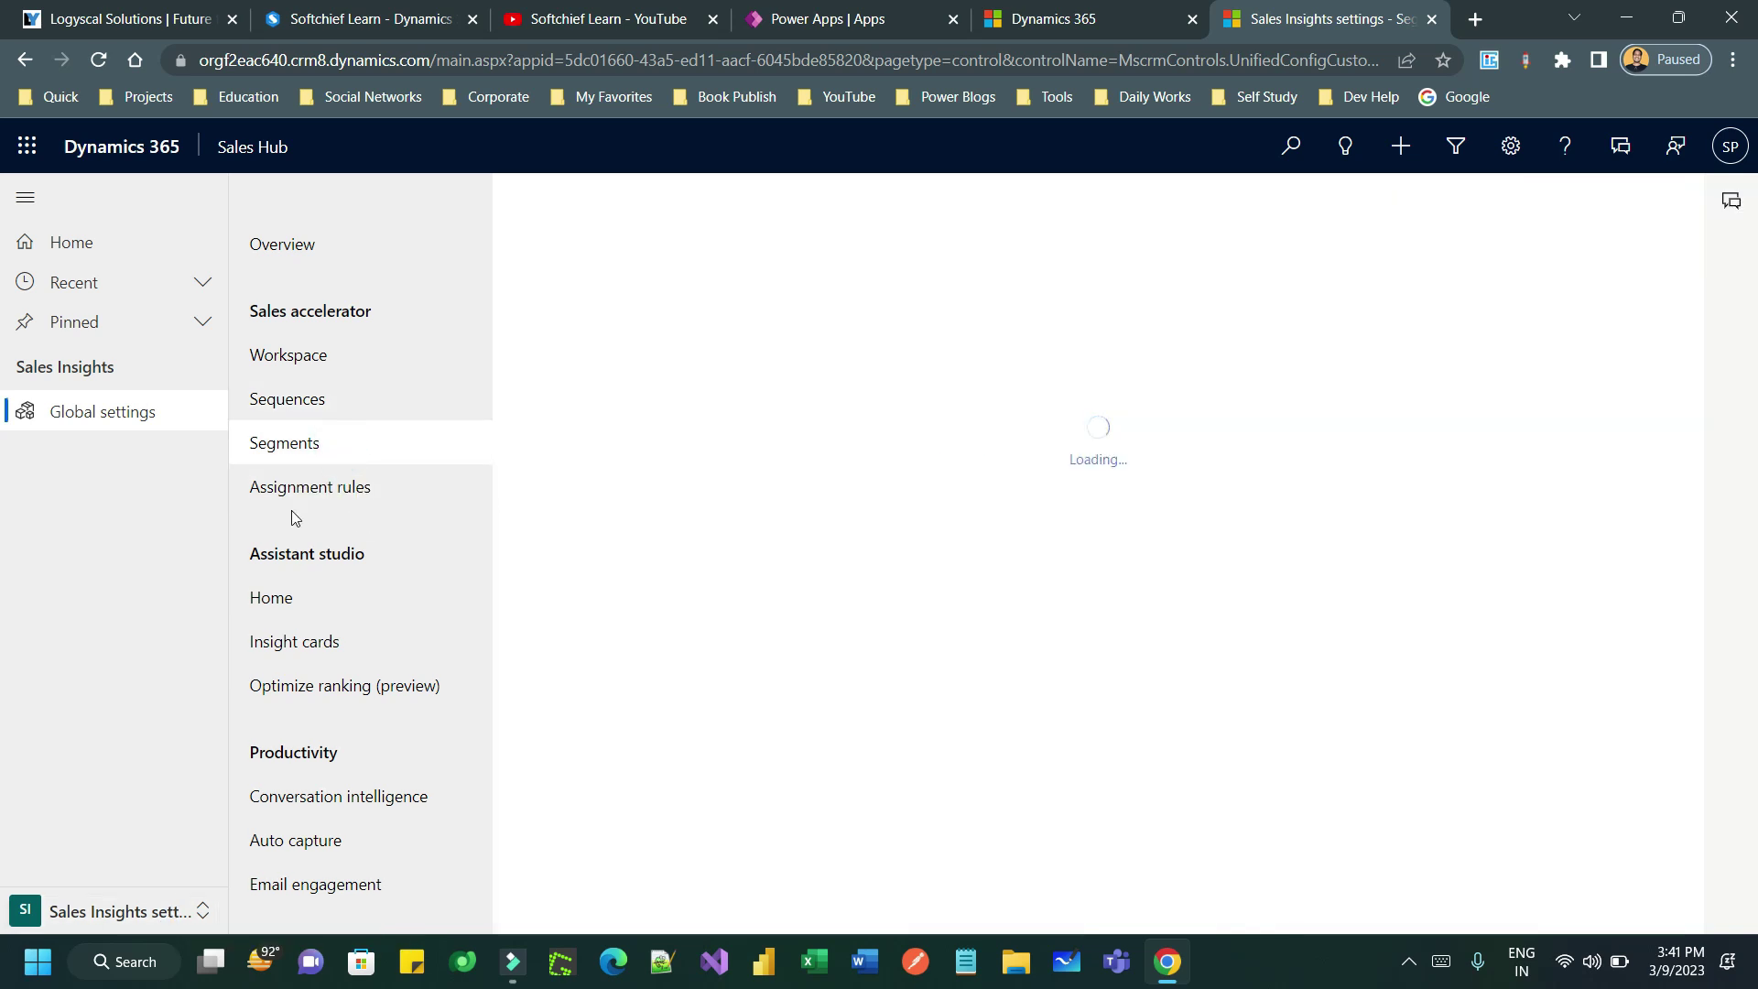
- Browse the assignment rules, sequences and Sales accelerator workspace settings
left_click(342, 495)
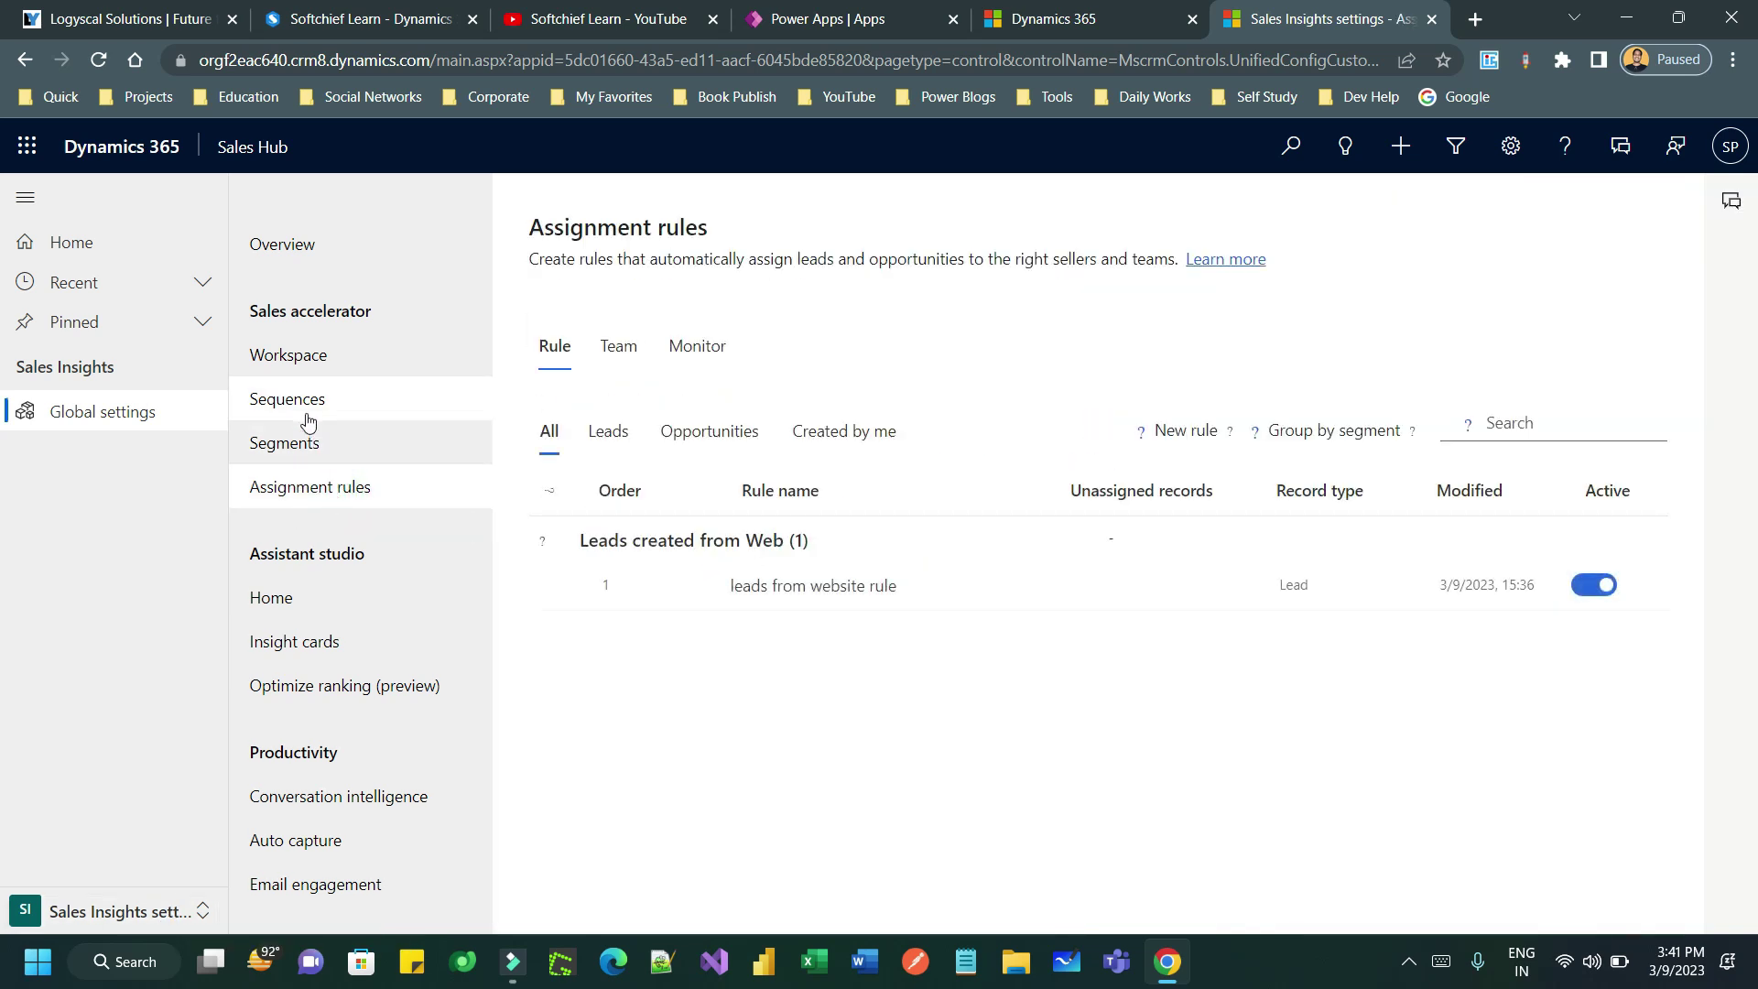
left_click(323, 400)
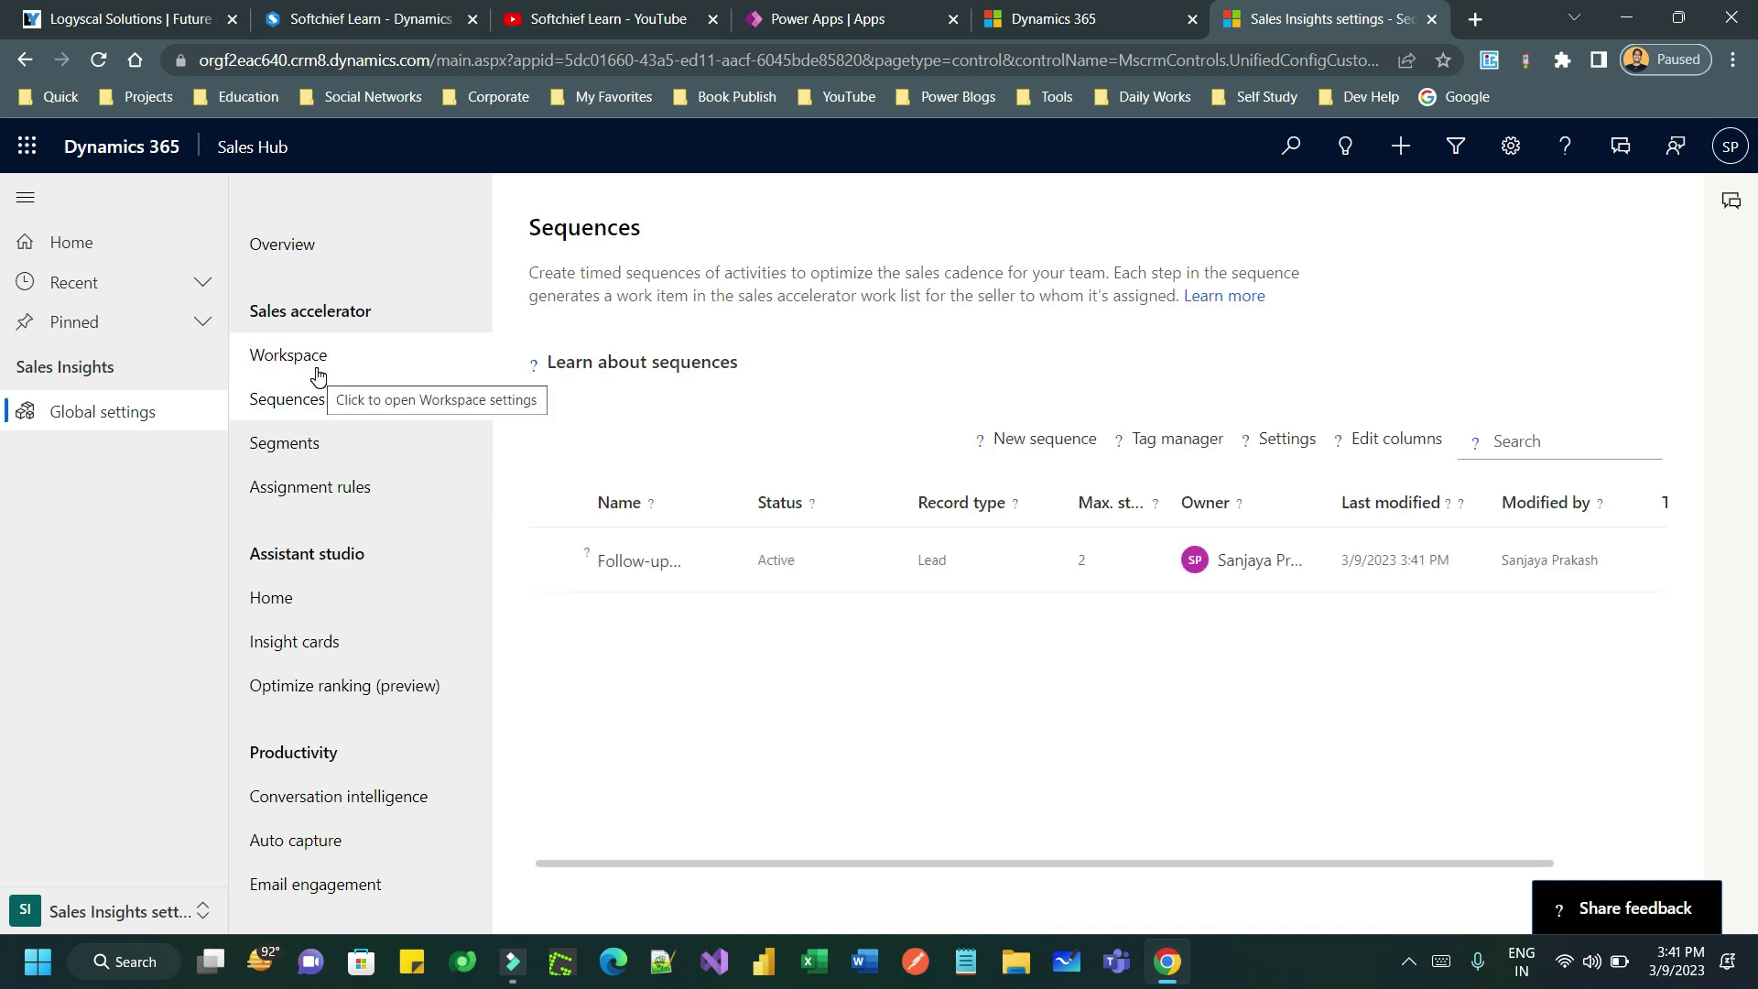
left_click(264, 368)
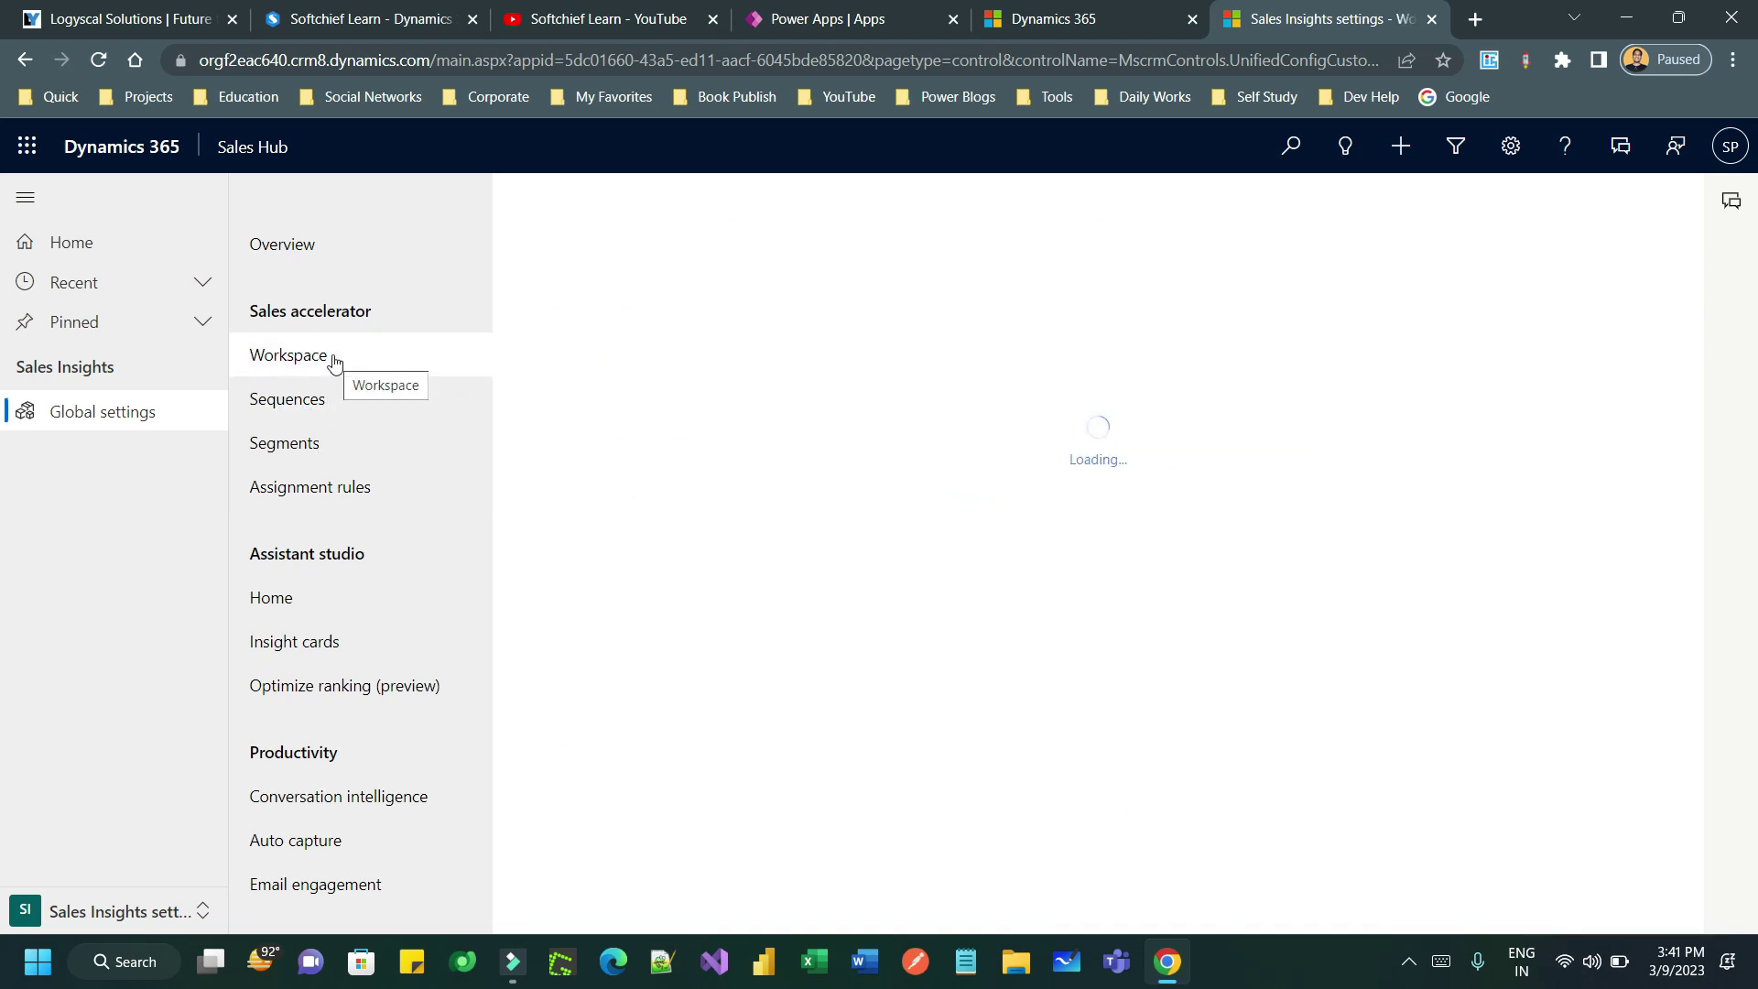
scroll(955, 503, "down", 2)
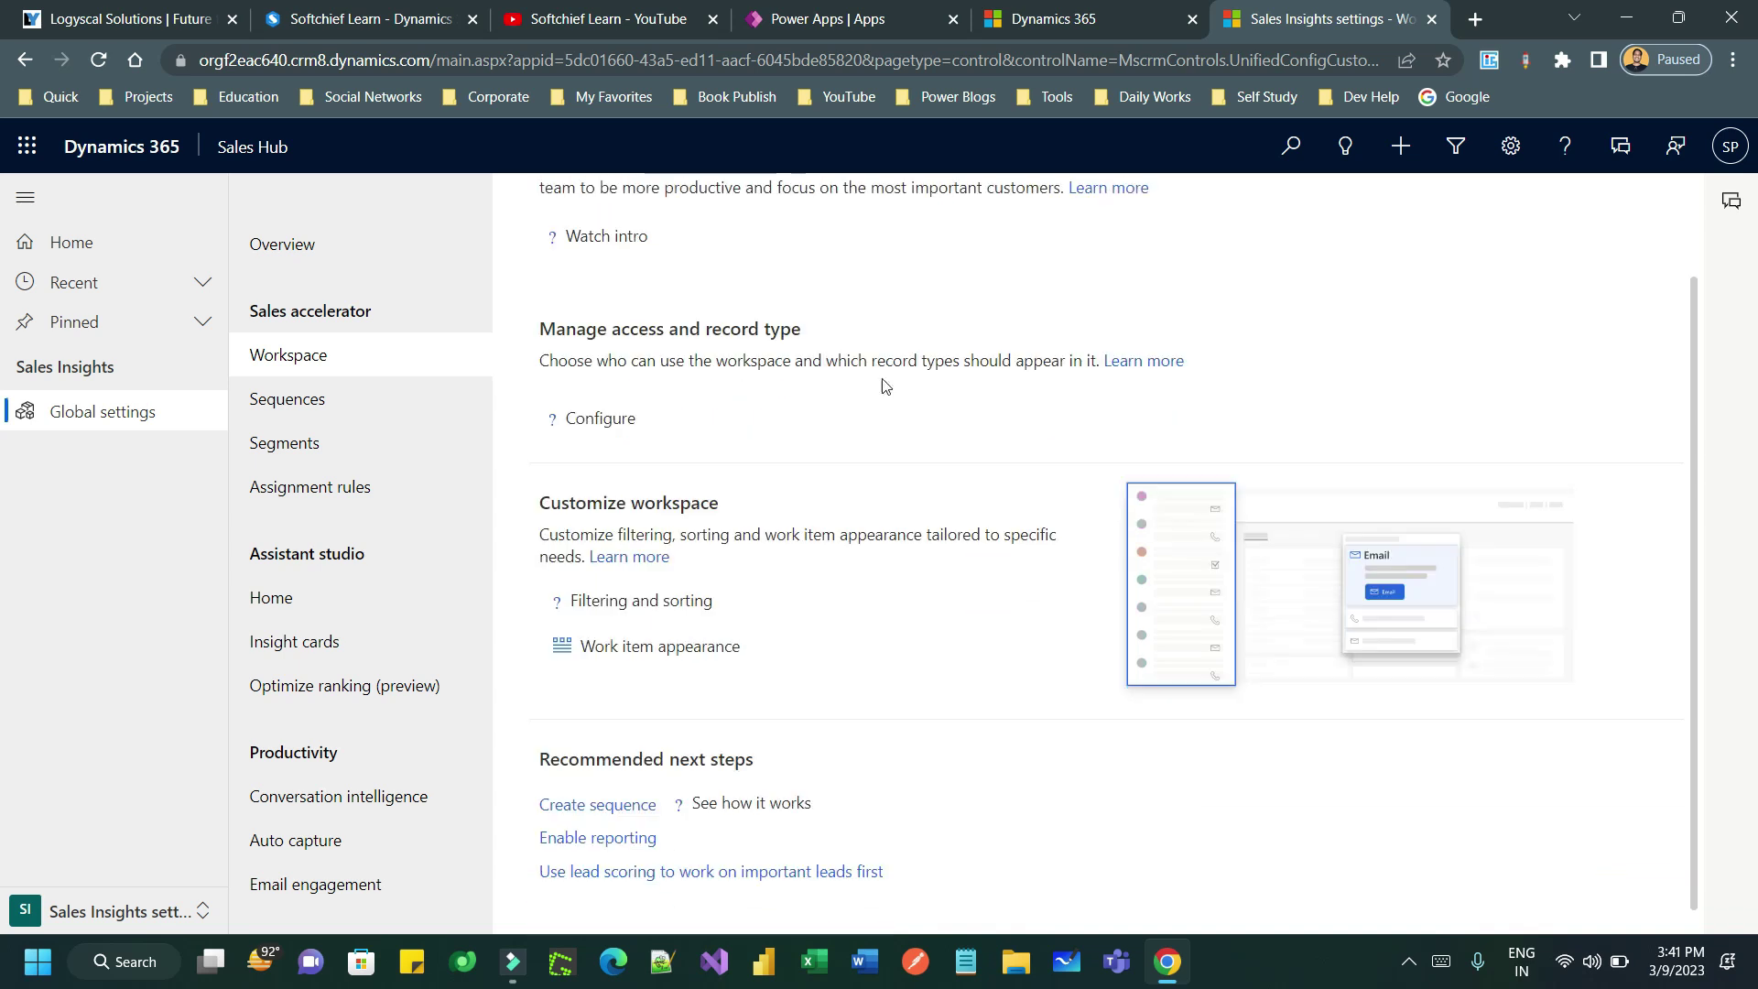
scroll(943, 465, "up", 2)
scroll(962, 476, "down", 2)
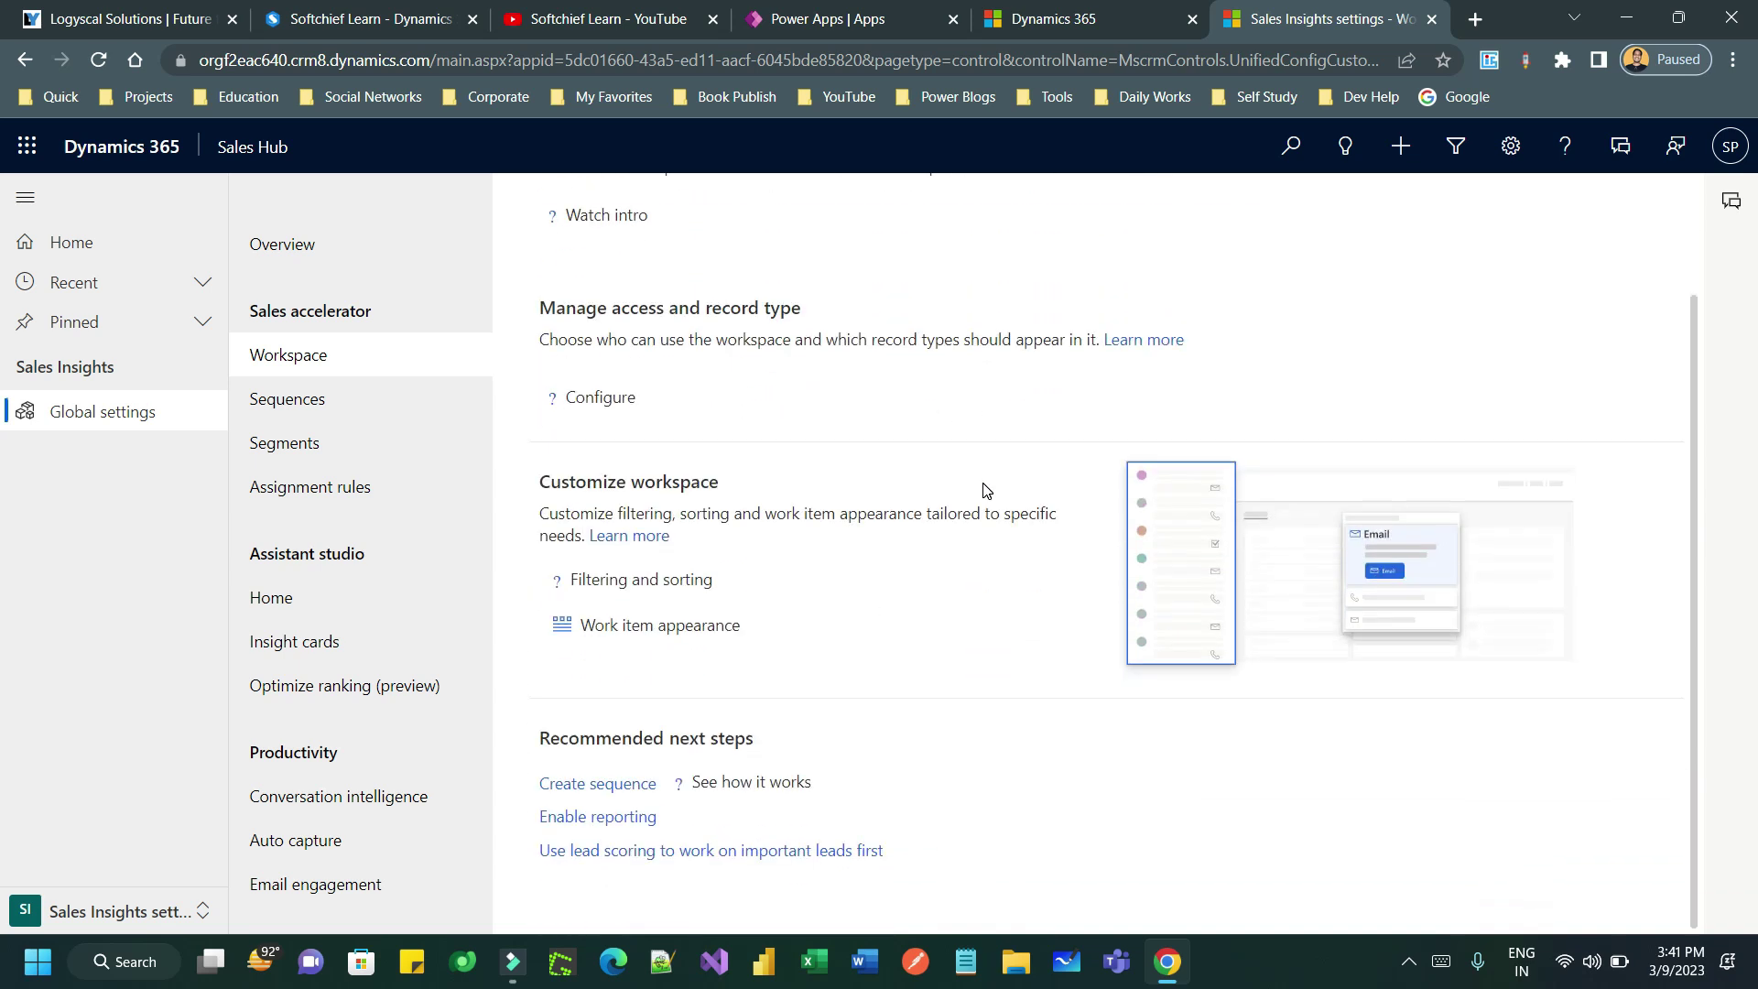
scroll(1167, 497, "up", 2)
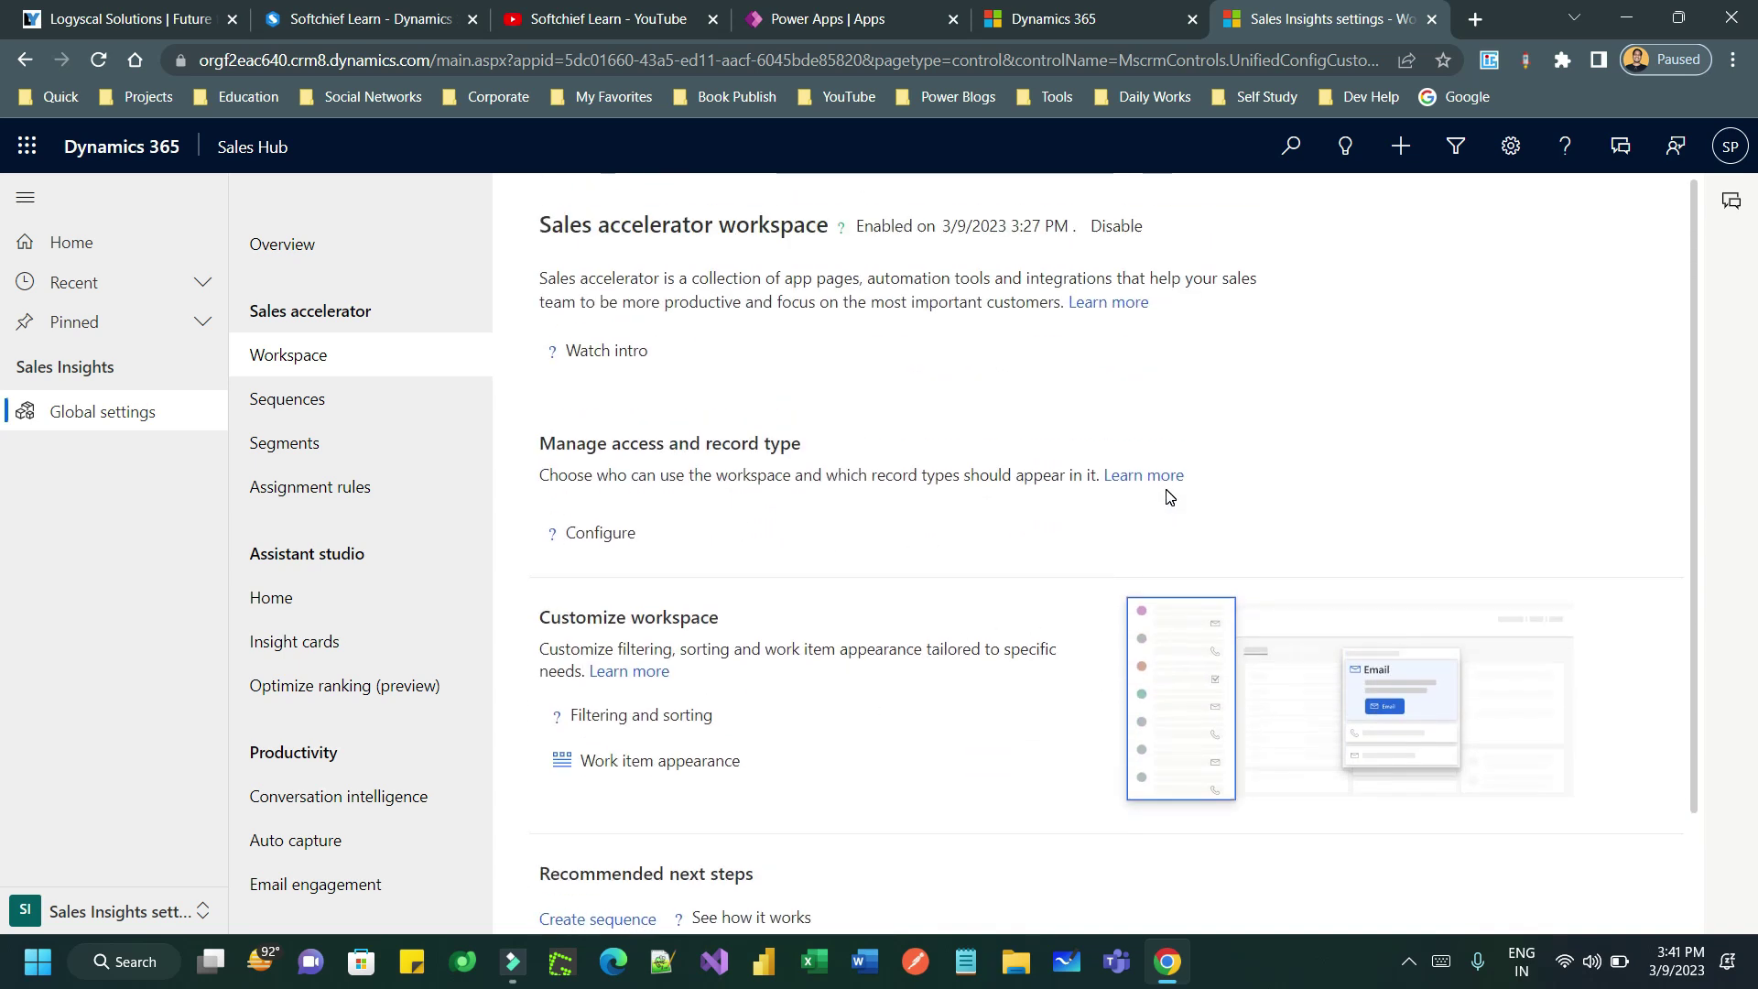
scroll(1168, 496, "down", 1)
scroll(1170, 495, "up", 2)
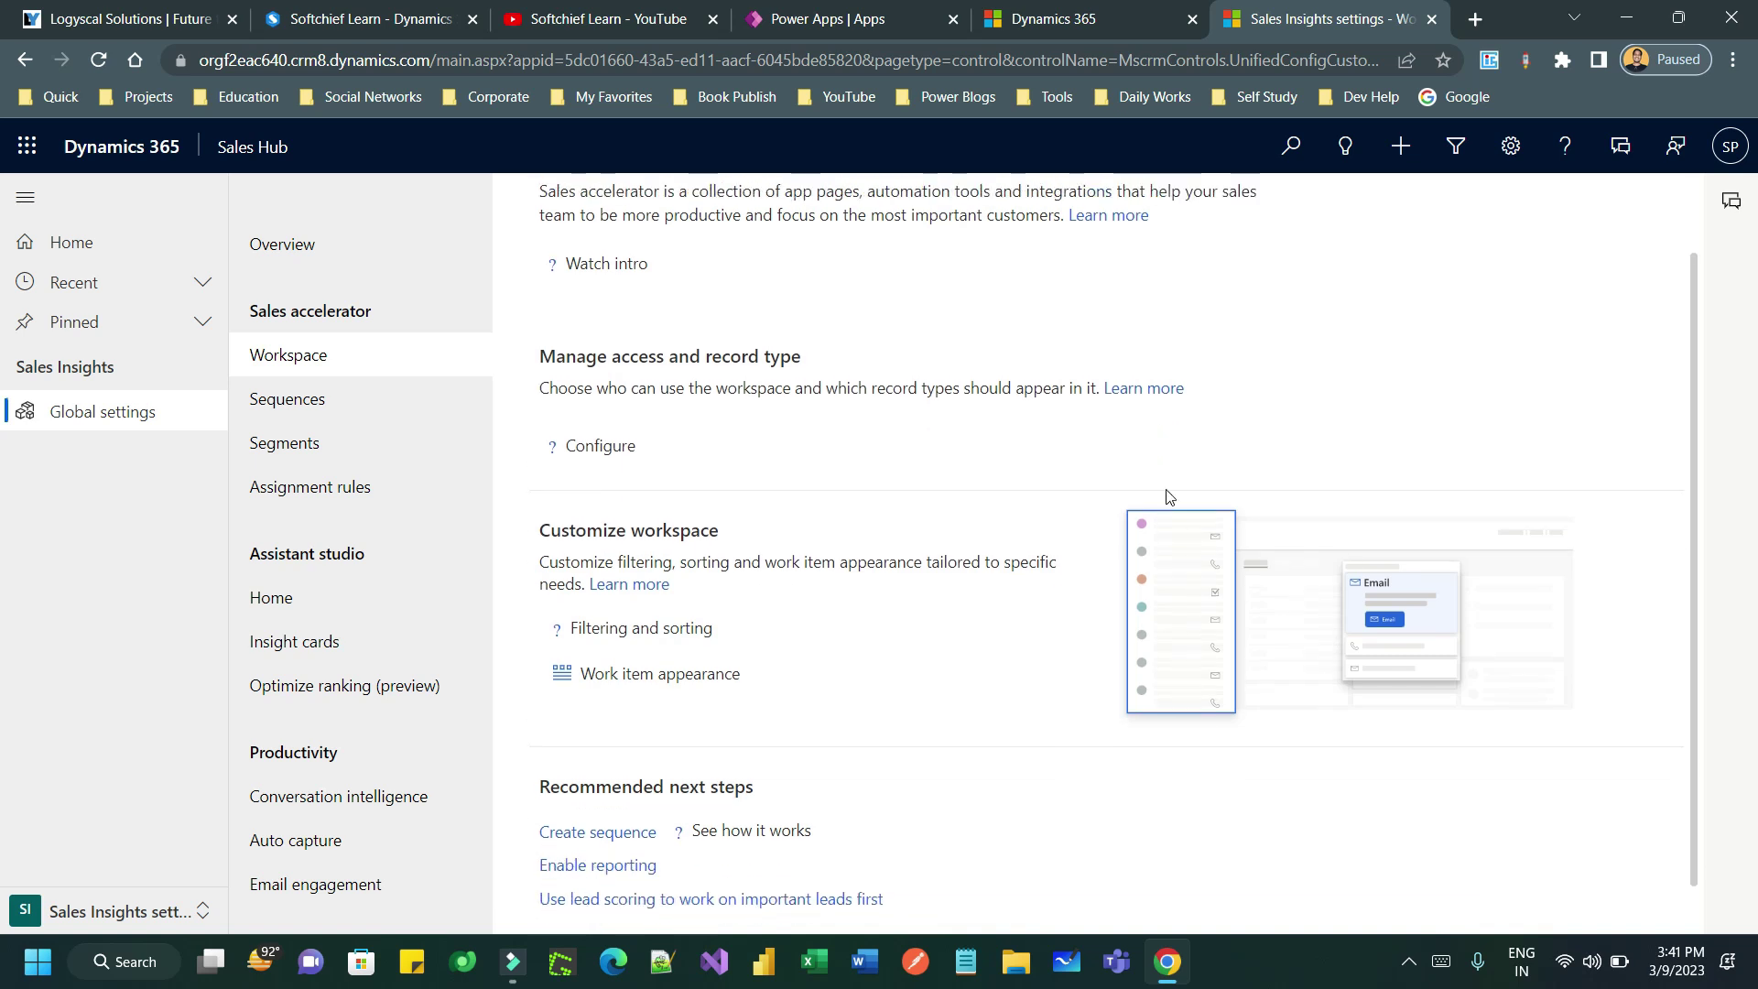
- Switch to the App Settings area and then back to the Sales area
left_click(148, 910)
left_click(131, 749)
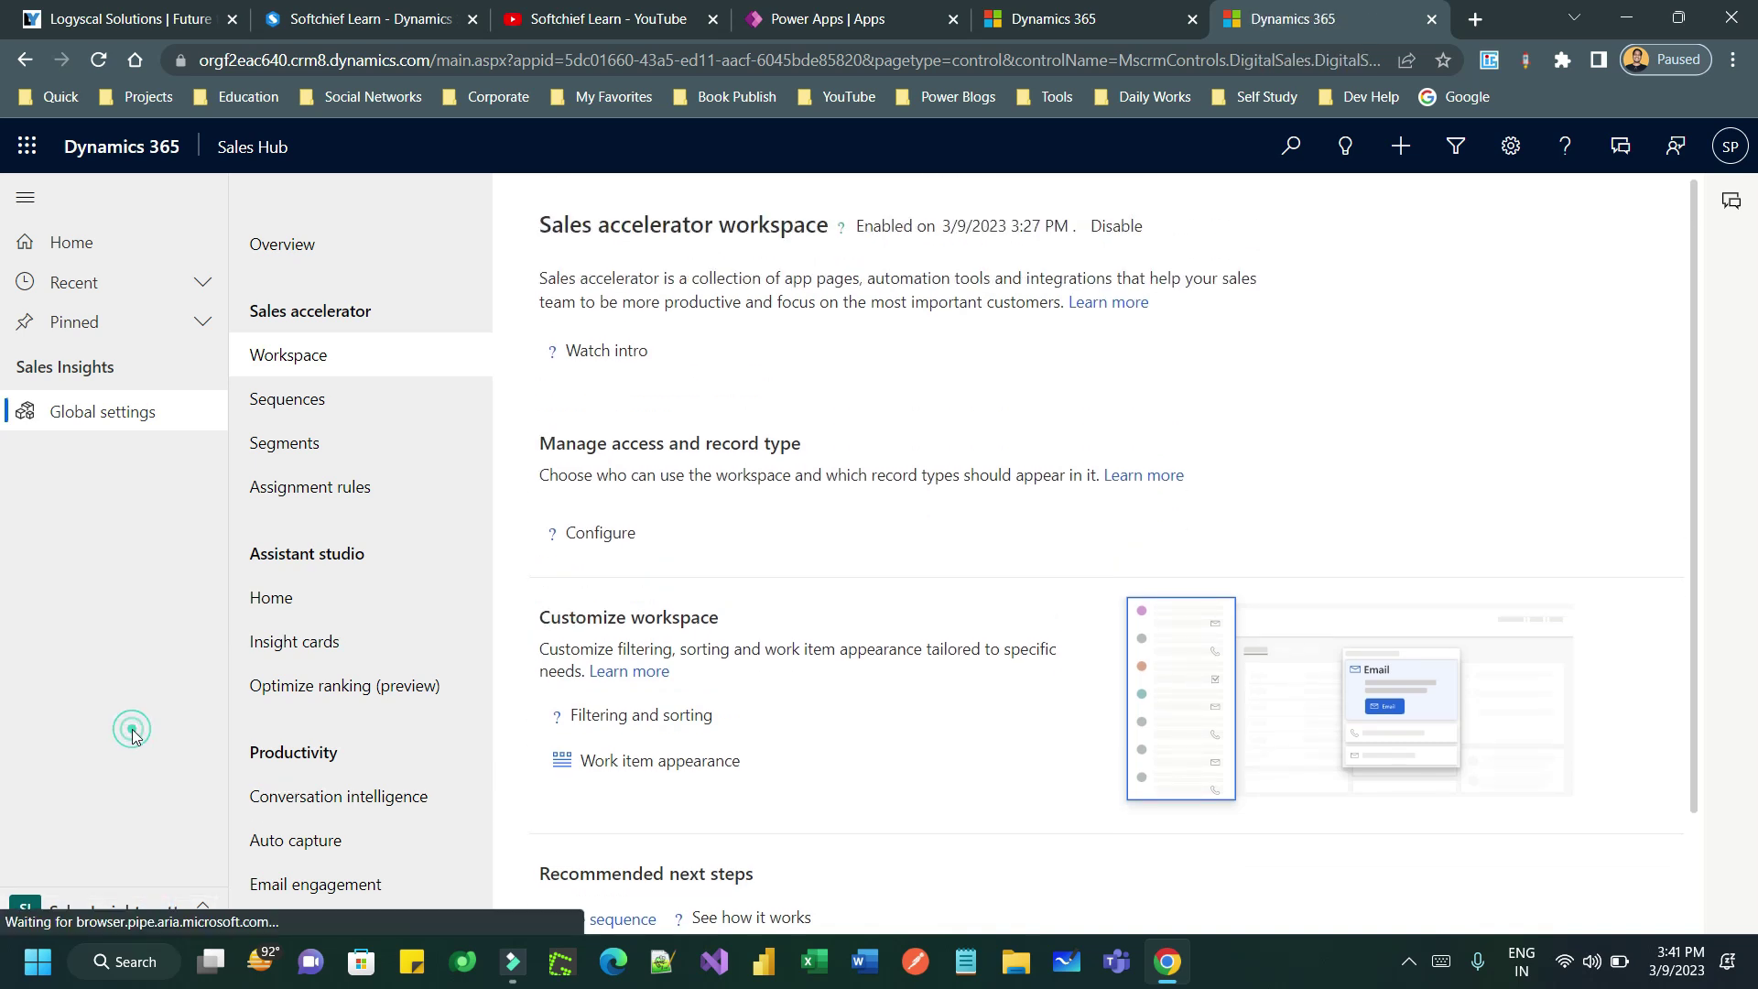
left_click(157, 920)
left_click(82, 707)
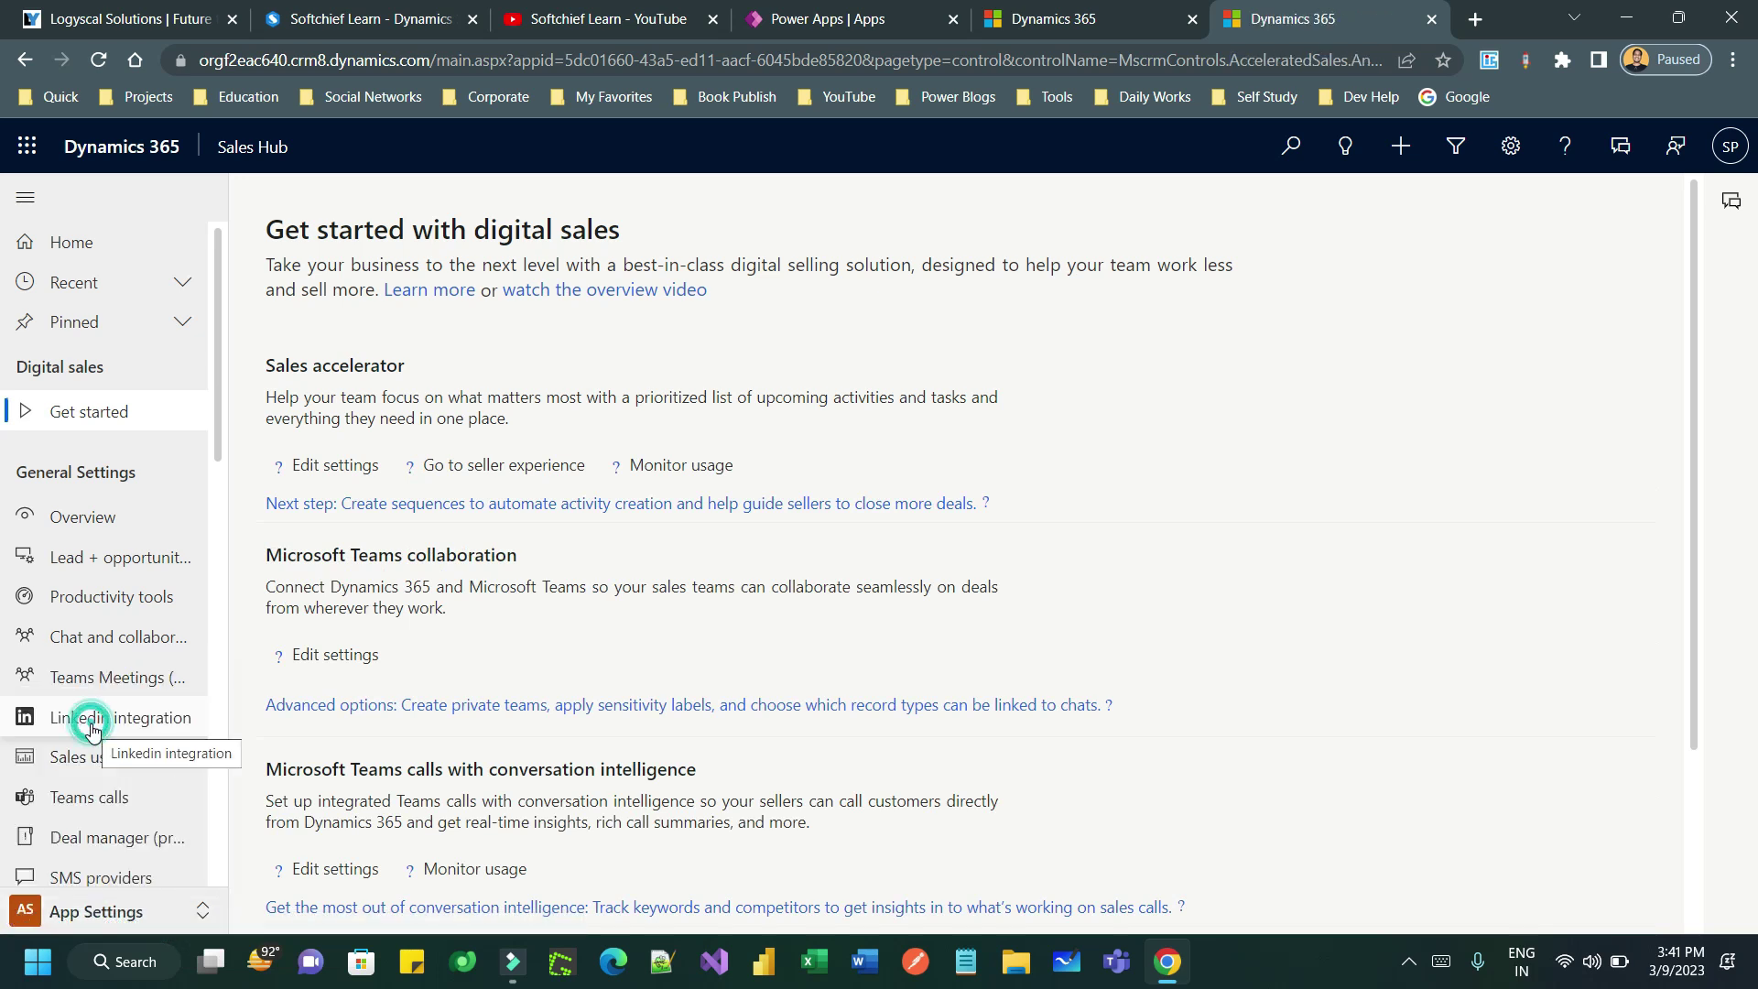
- Reload the empty Sales accelerator work list, then go to My Open Leads
left_click(134, 409)
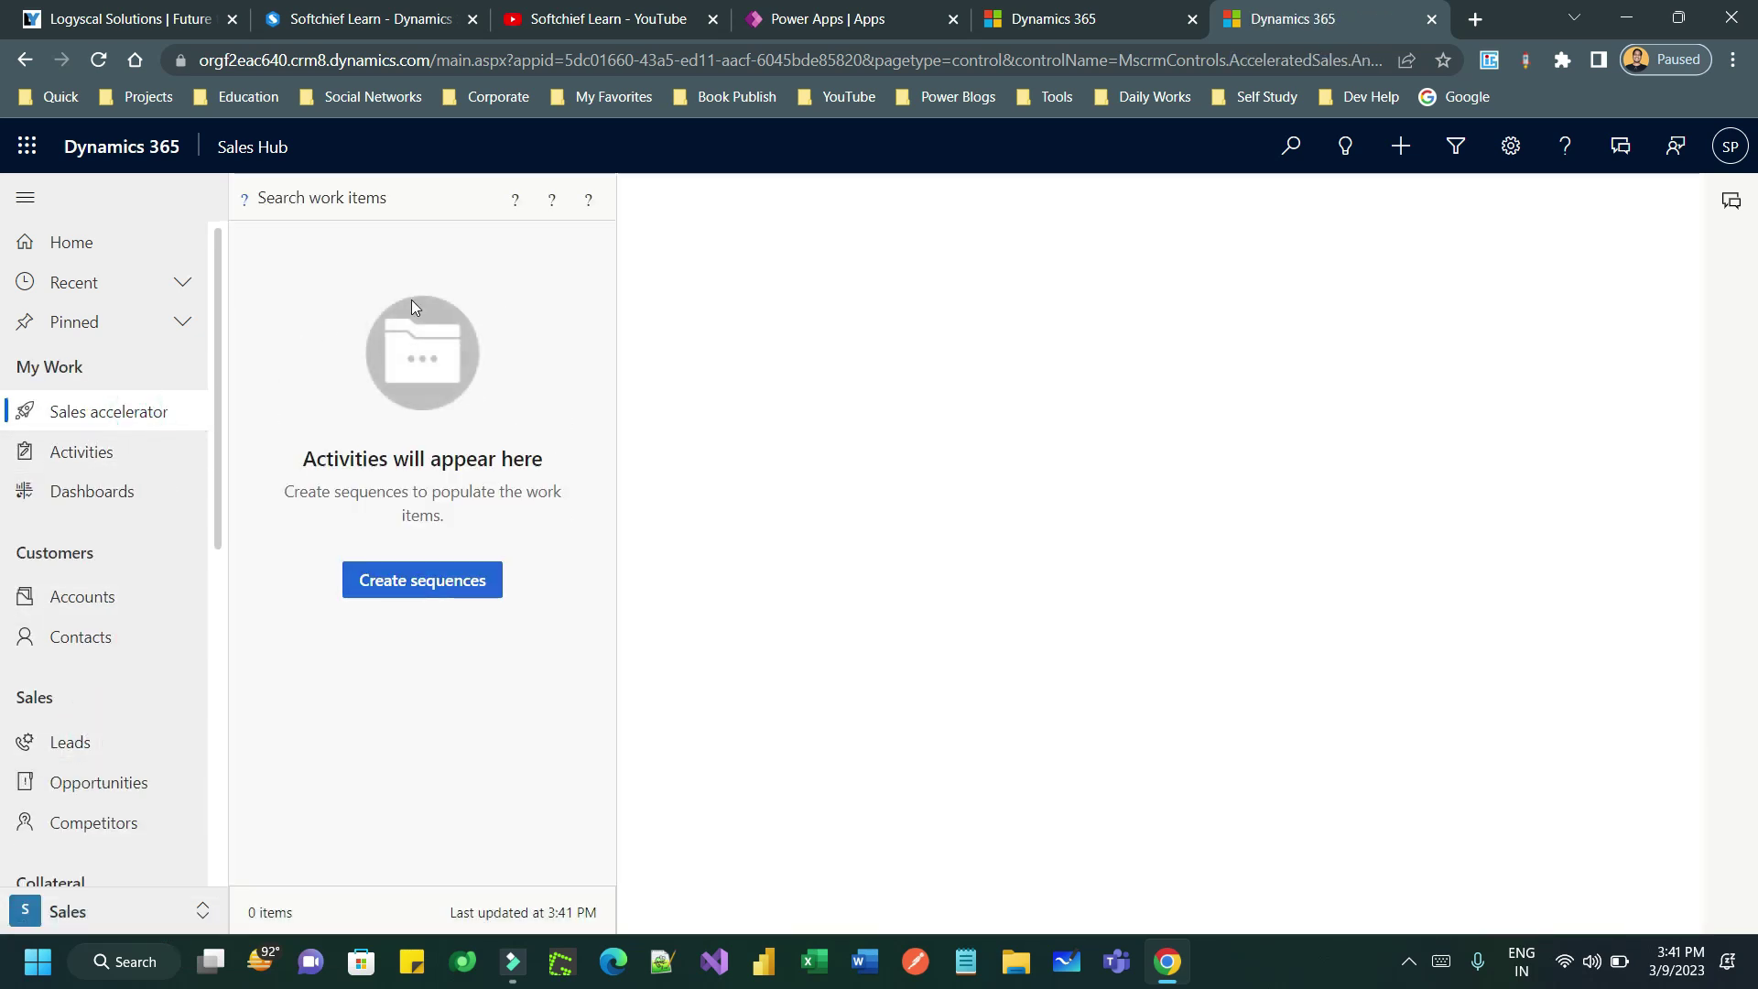
left_click(98, 60)
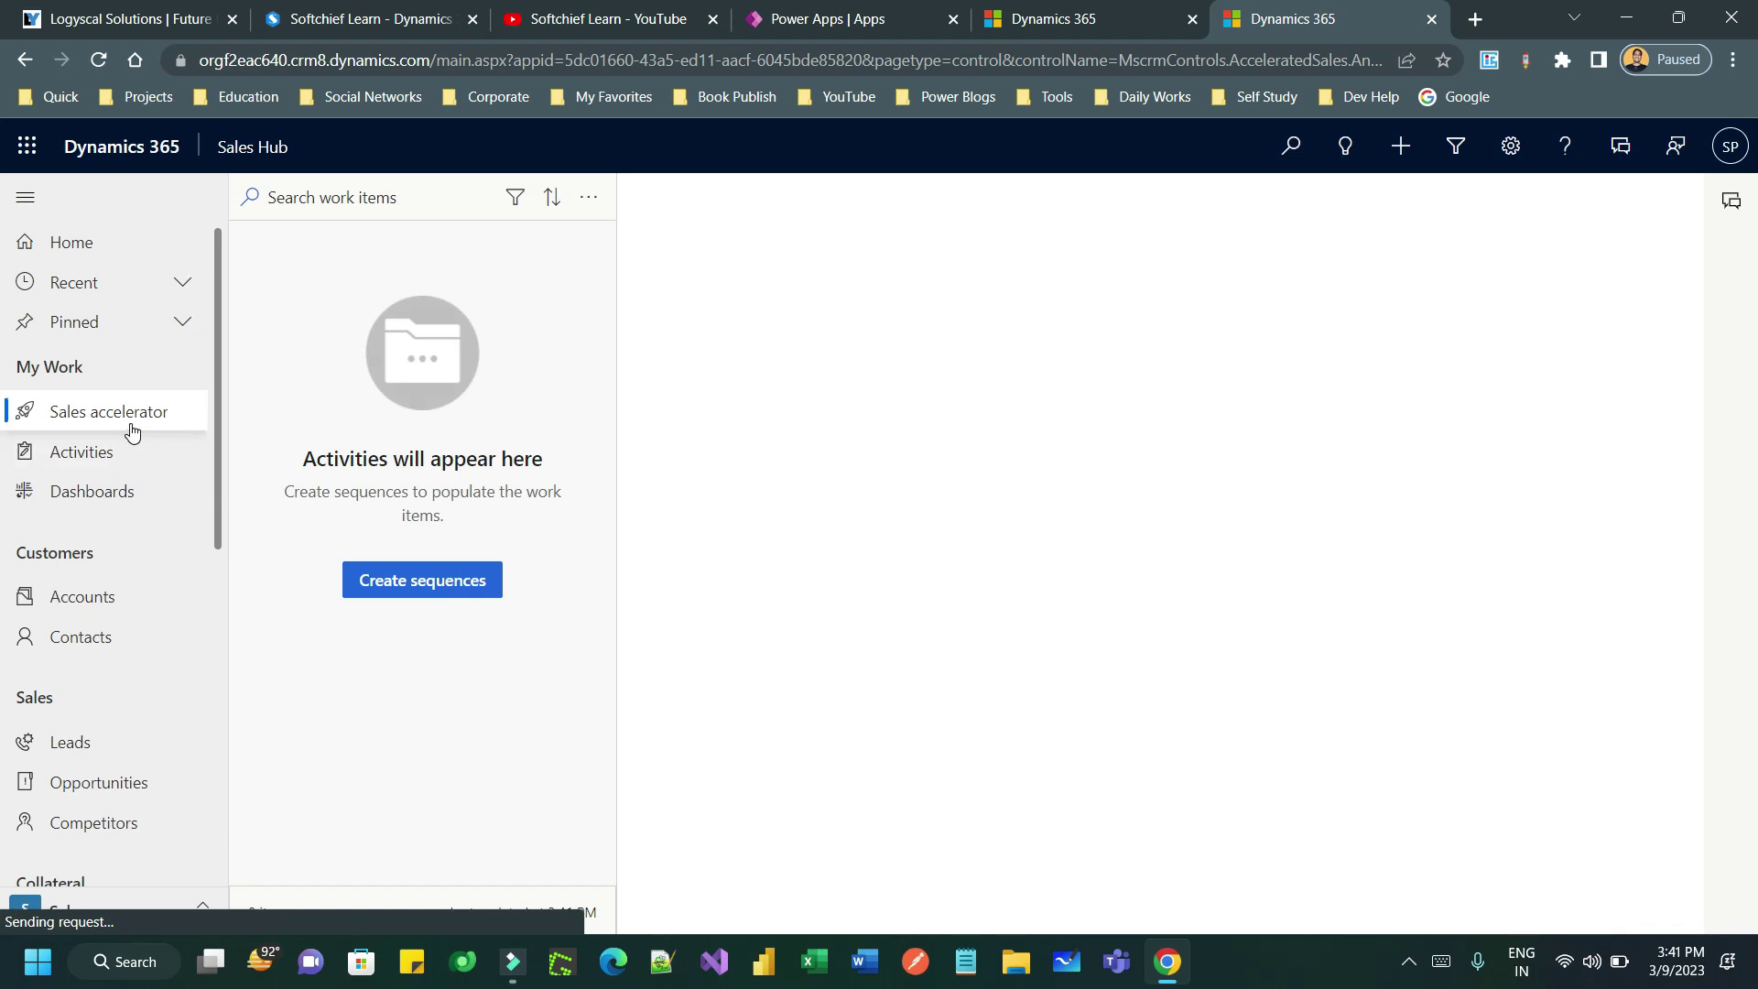
left_click(109, 738)
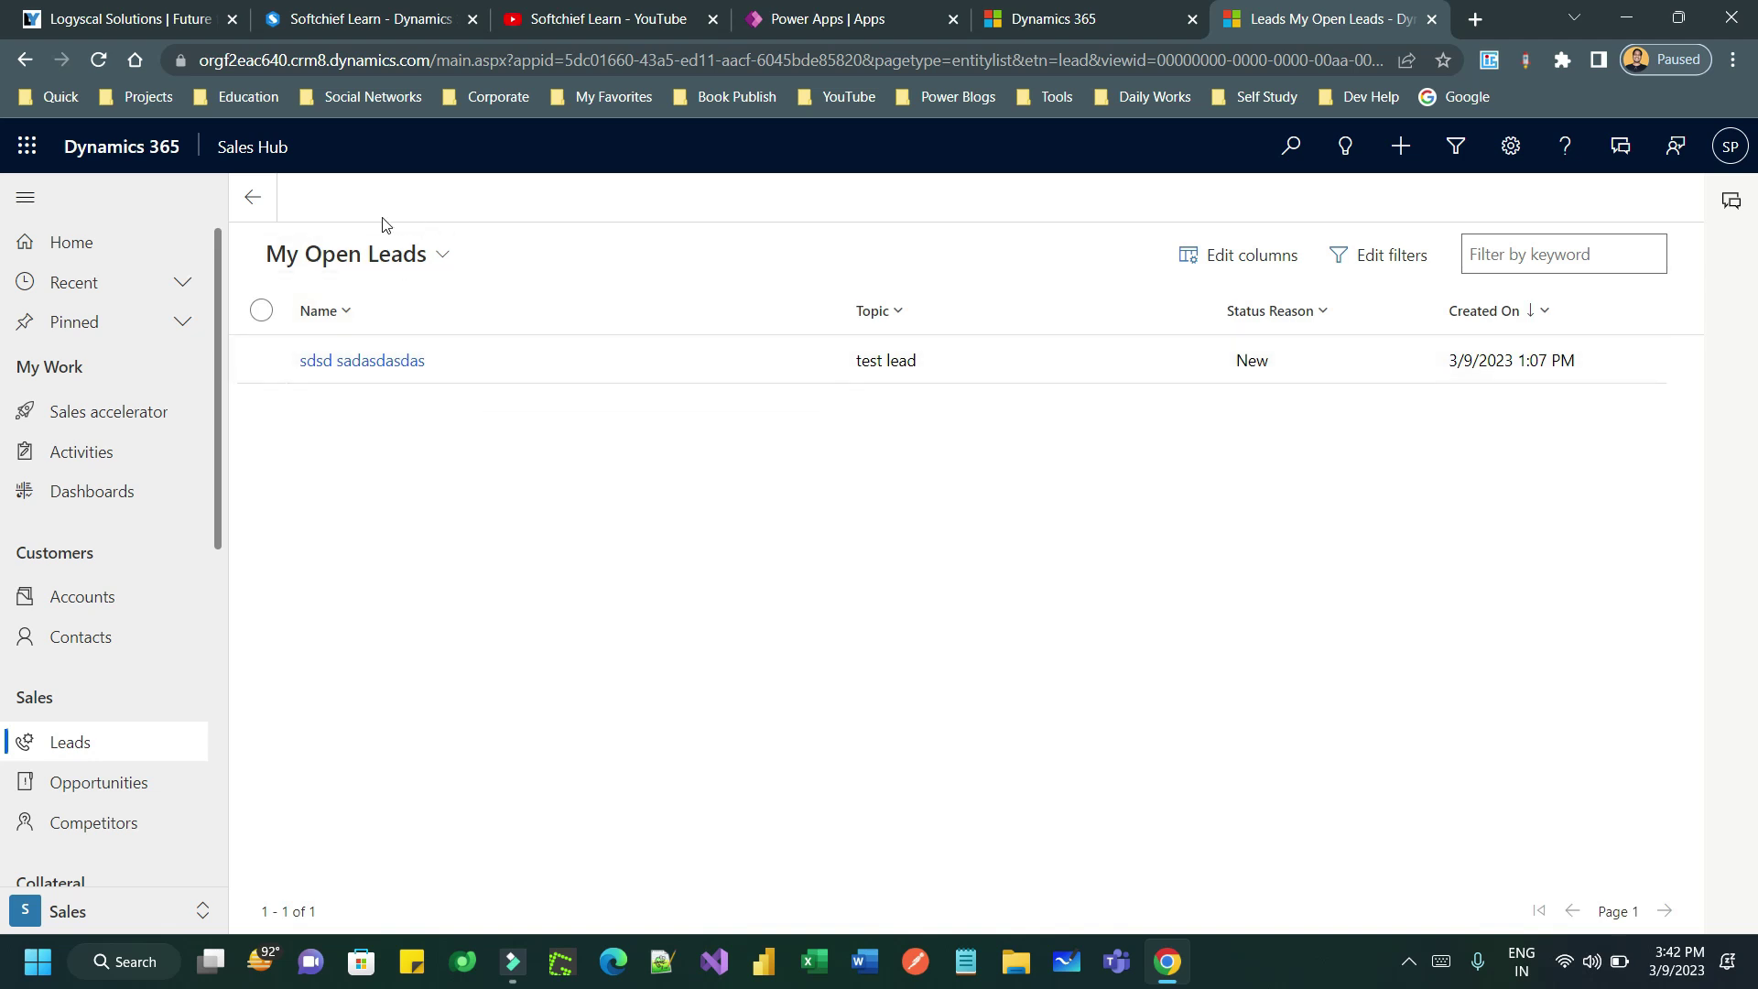
- Start a new lead with the topic '100 Laptop order'
left_click(442, 194)
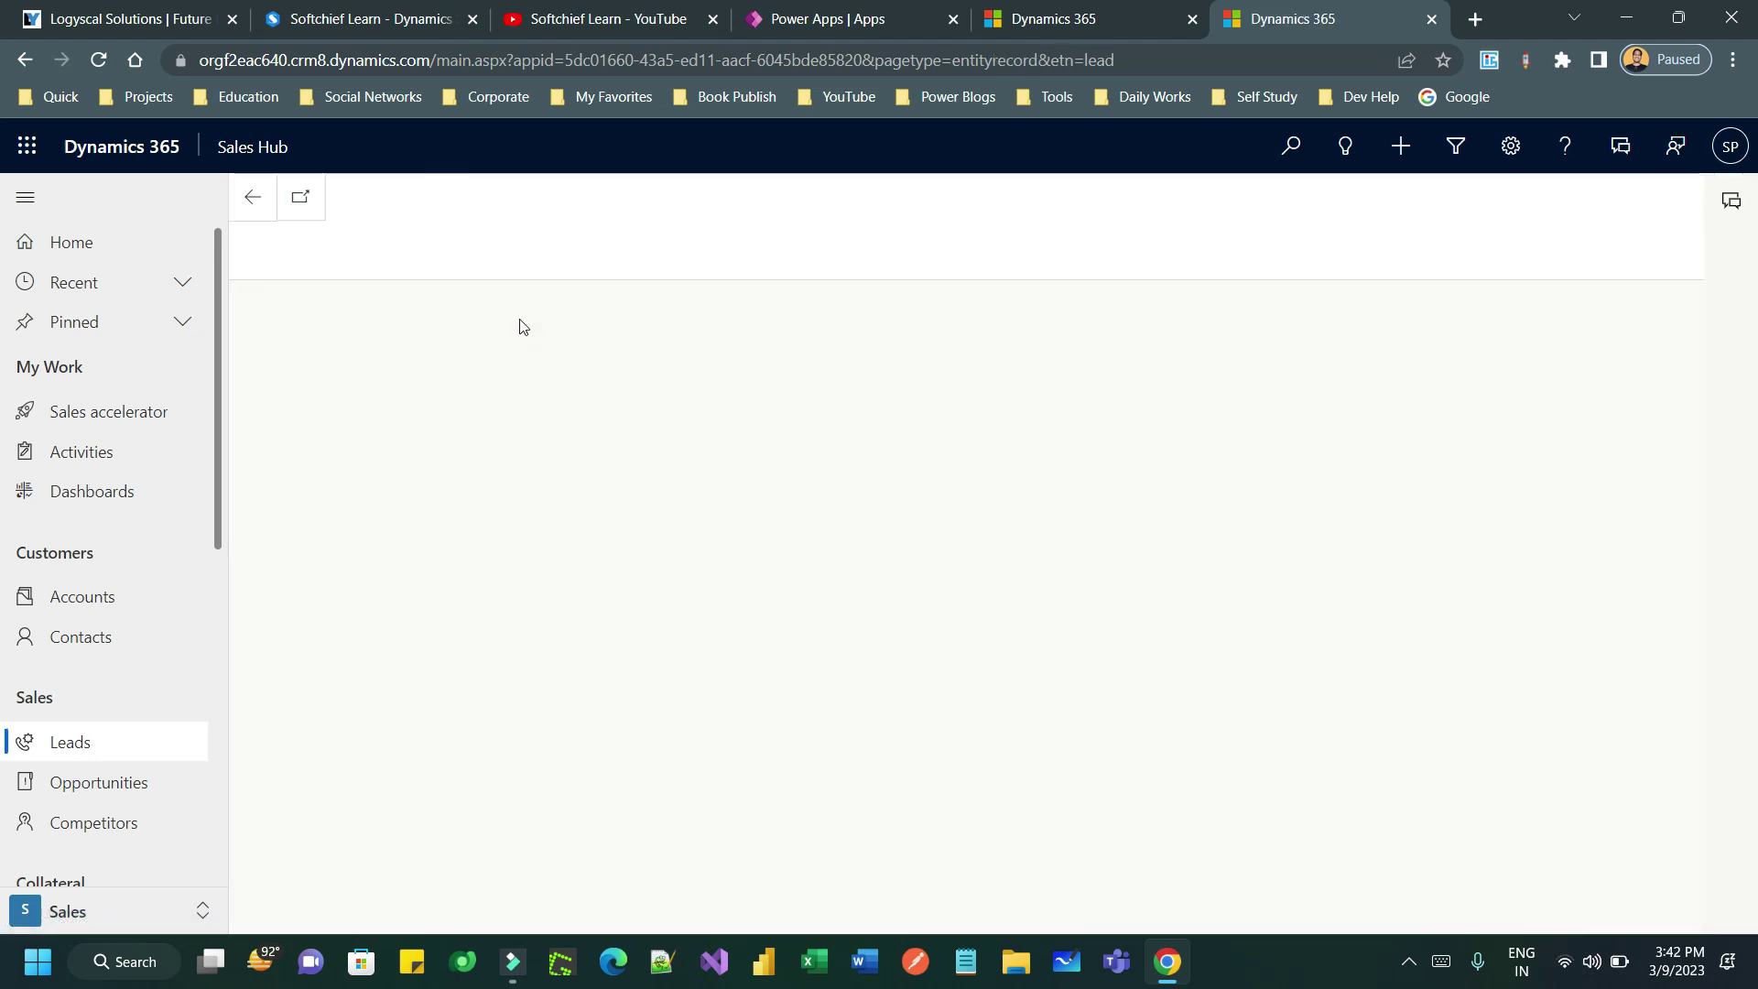
left_click(523, 453)
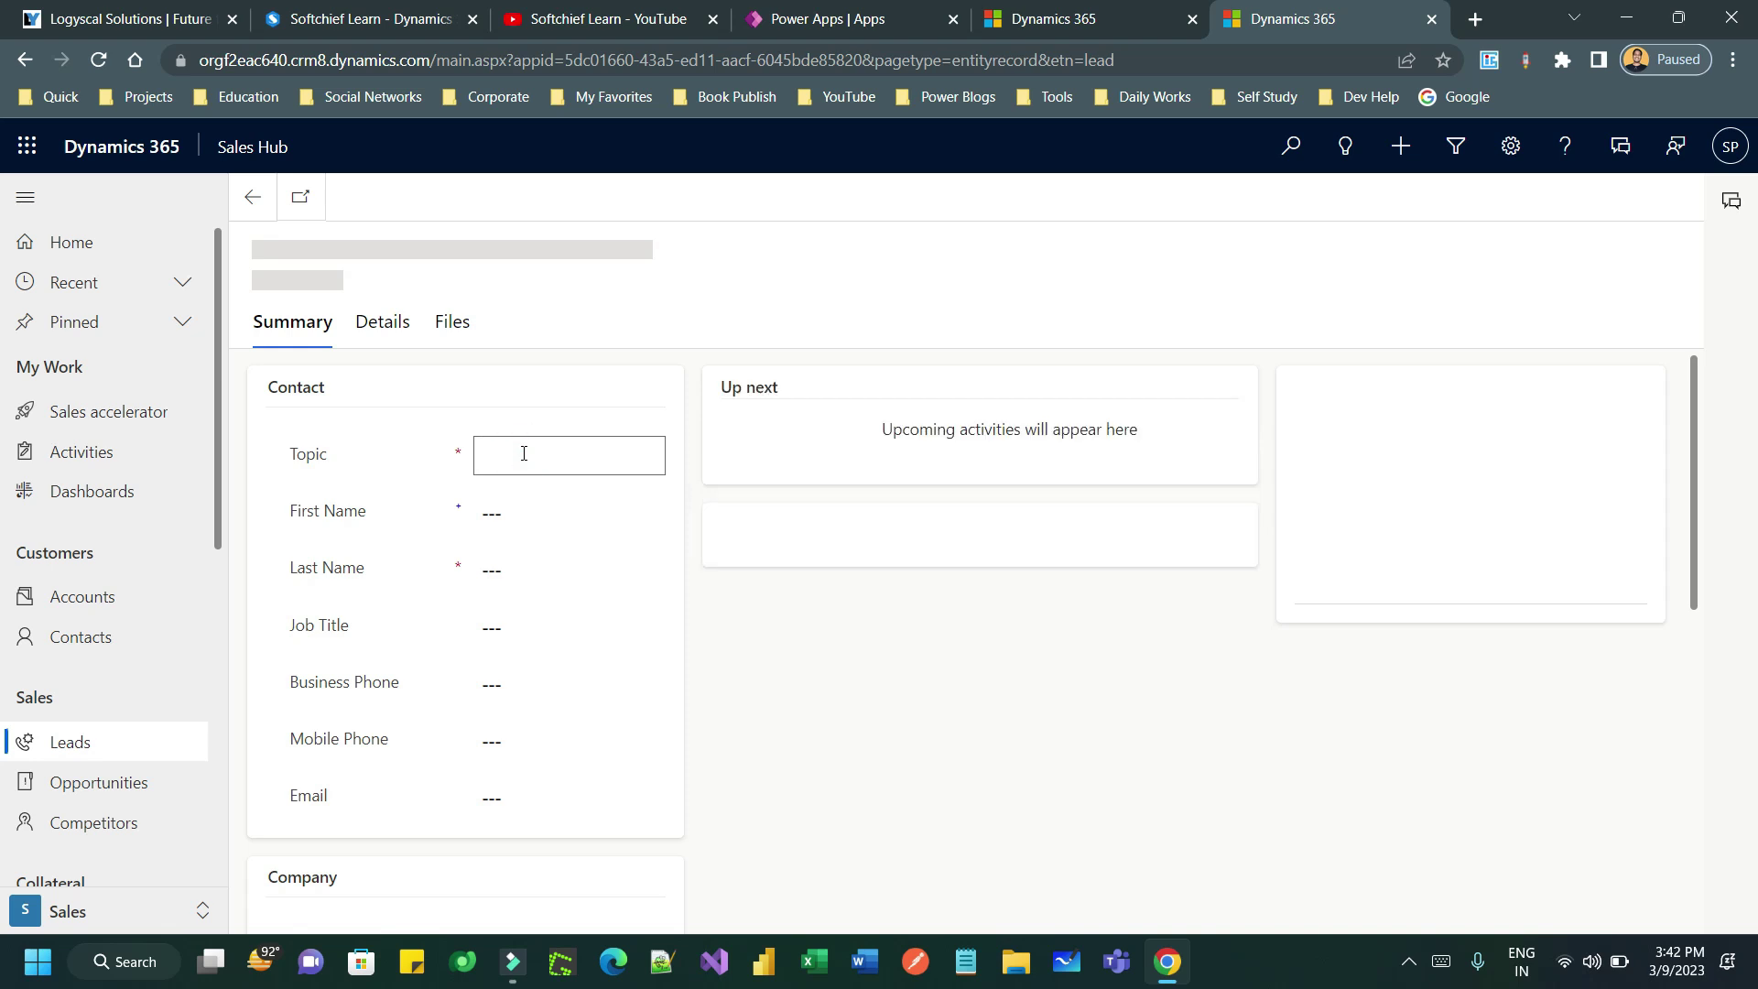
type("100 ")
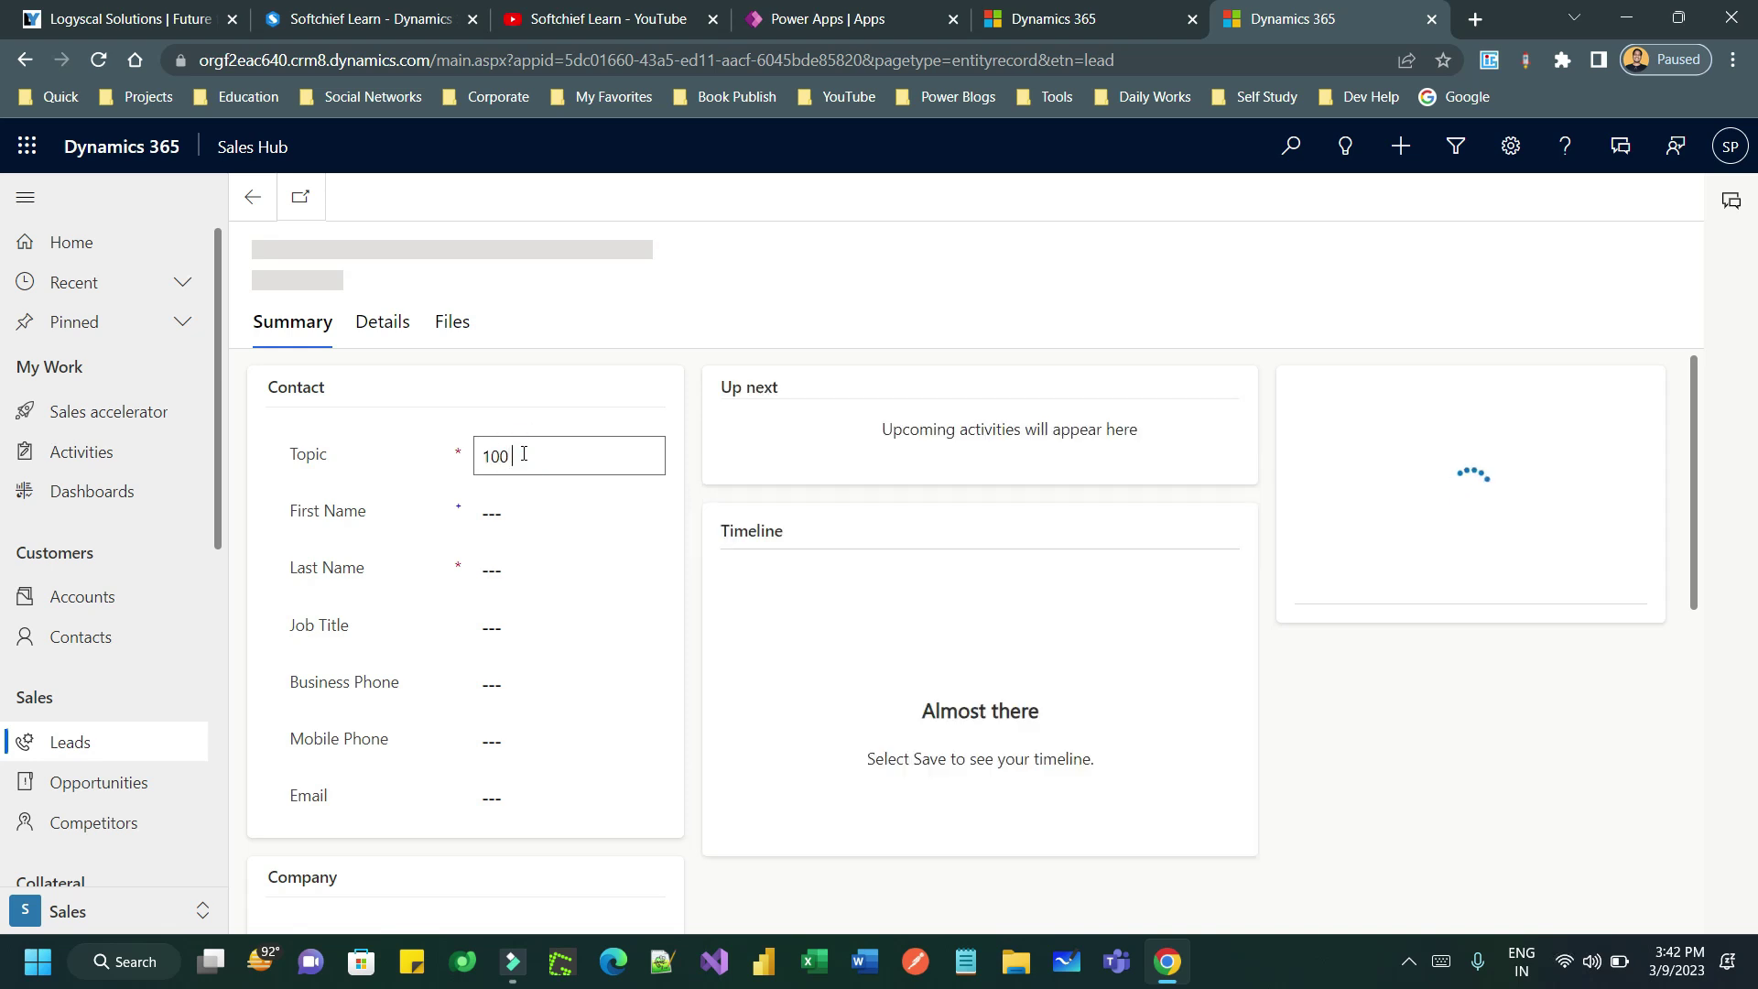
type("Laps")
key("BackSpace")
key("BackSpace")
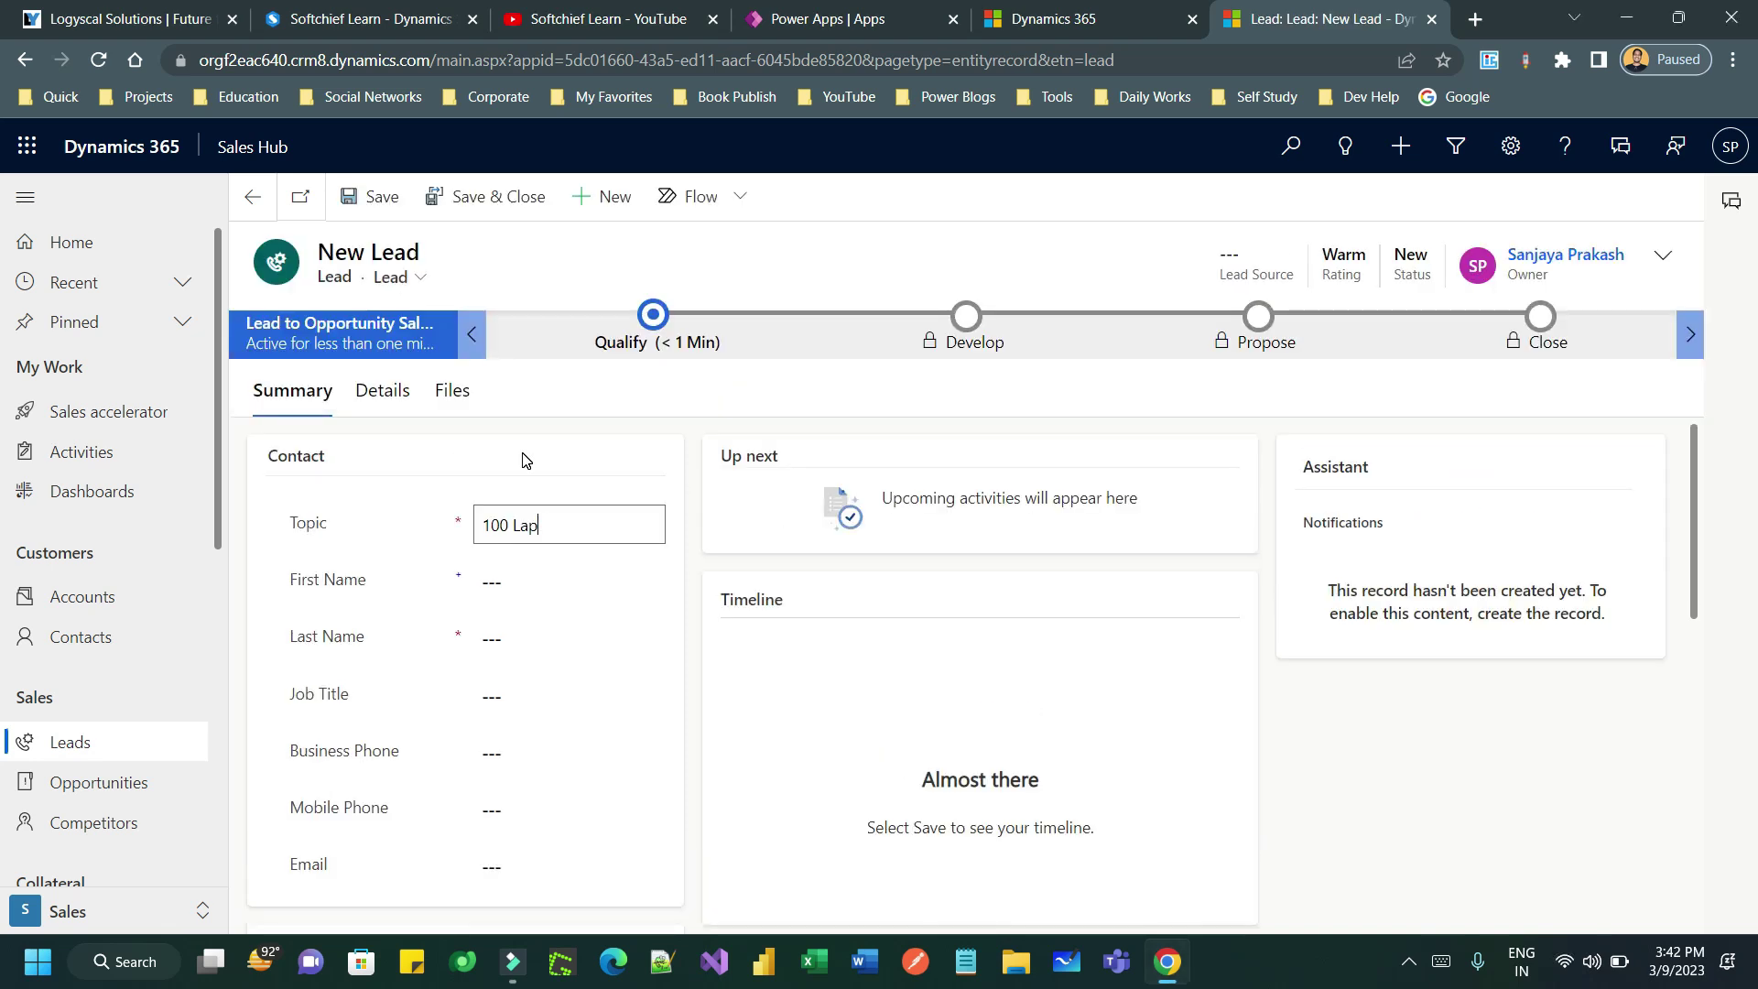
type("top order")
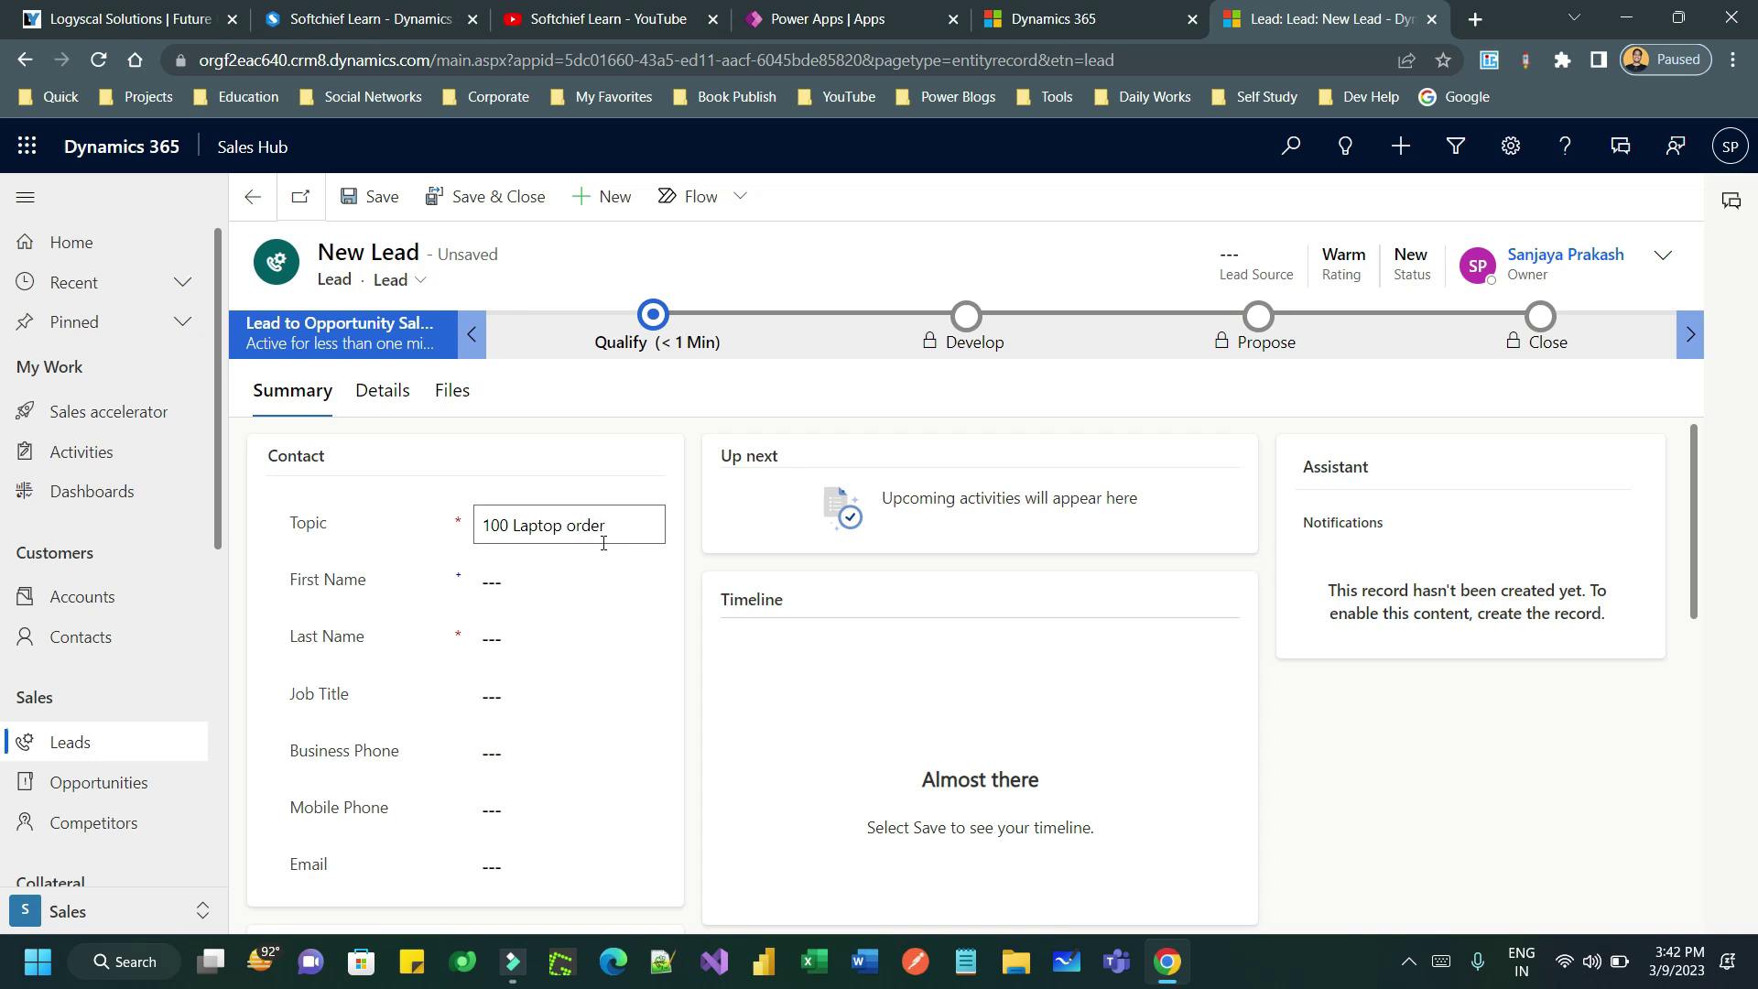
- Enter the contact's first name, last name and e-mail, fix the e-mail comma typo, and save
left_click(526, 583)
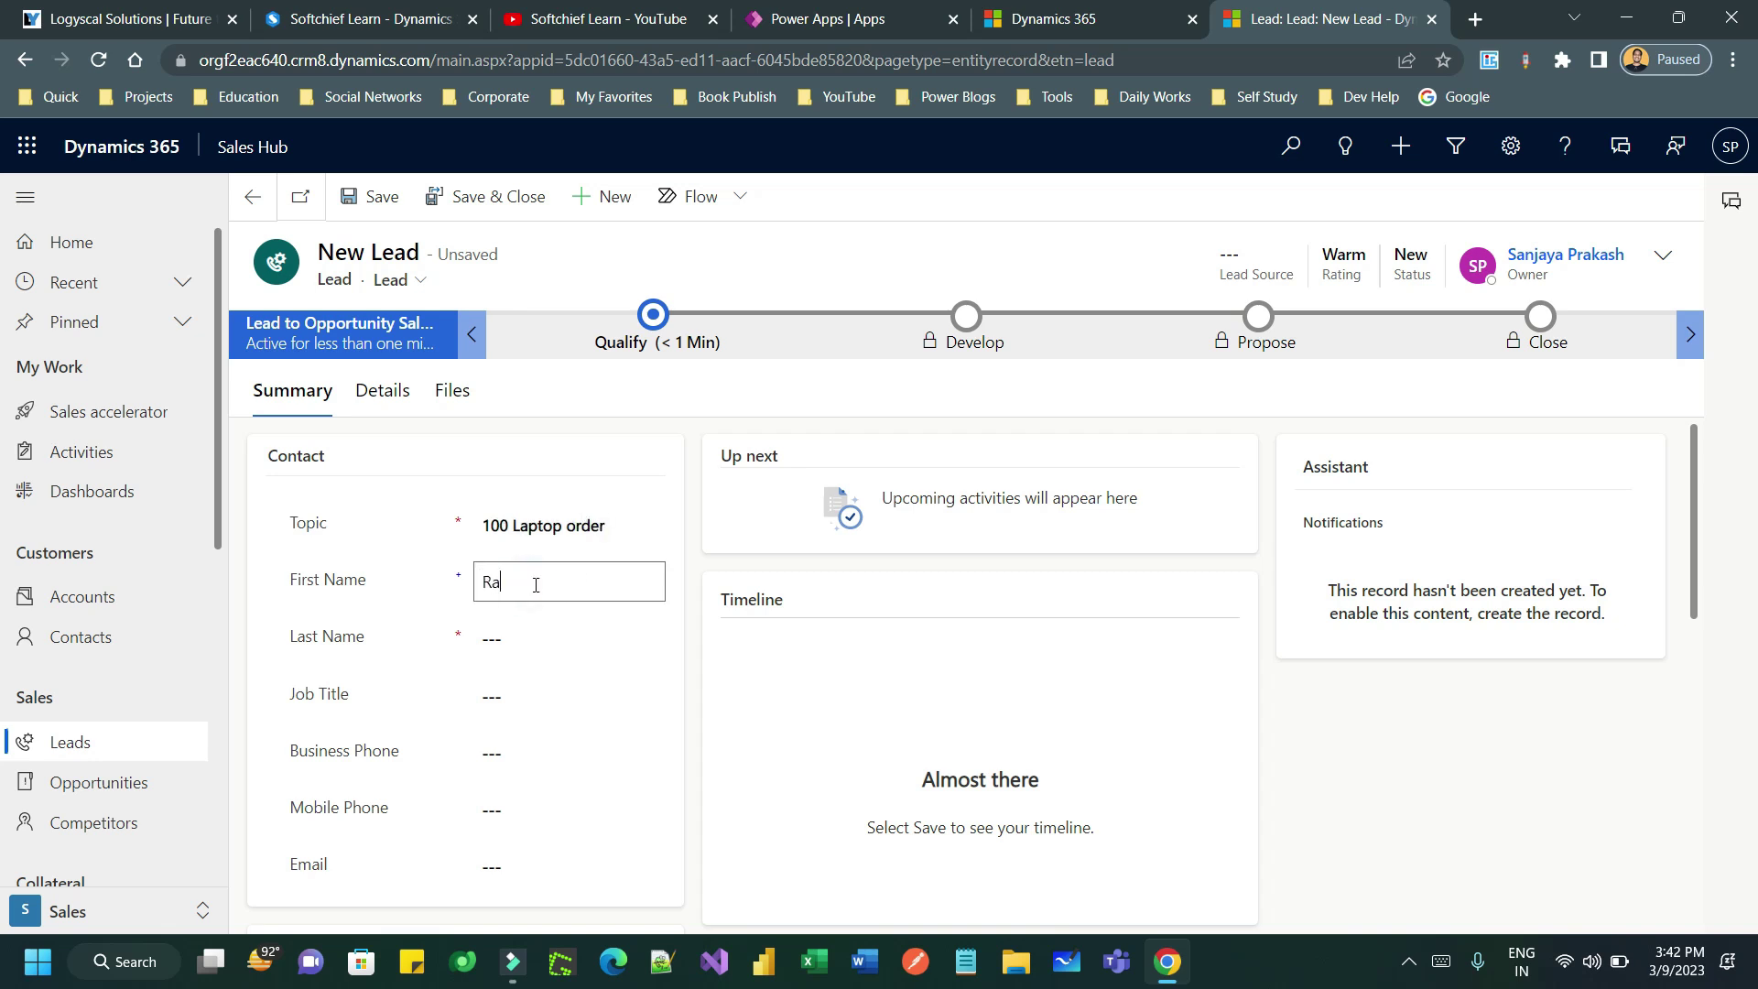
left_click(514, 641)
type("Roy")
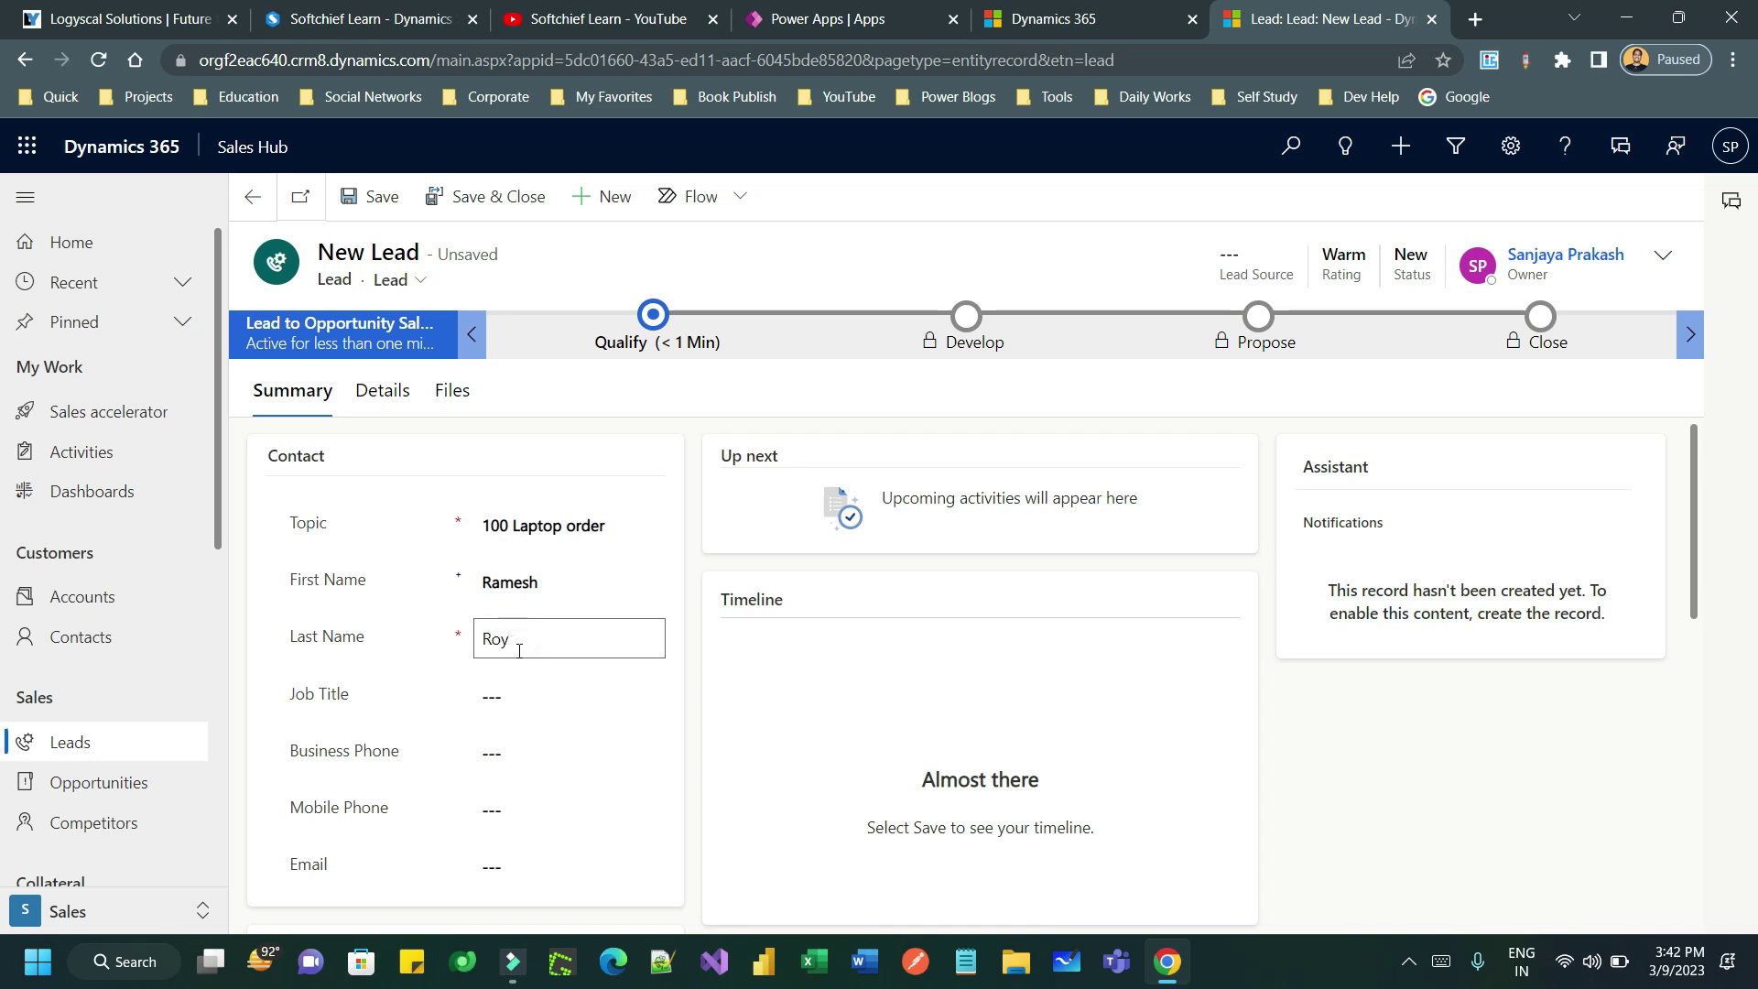
left_click(499, 857)
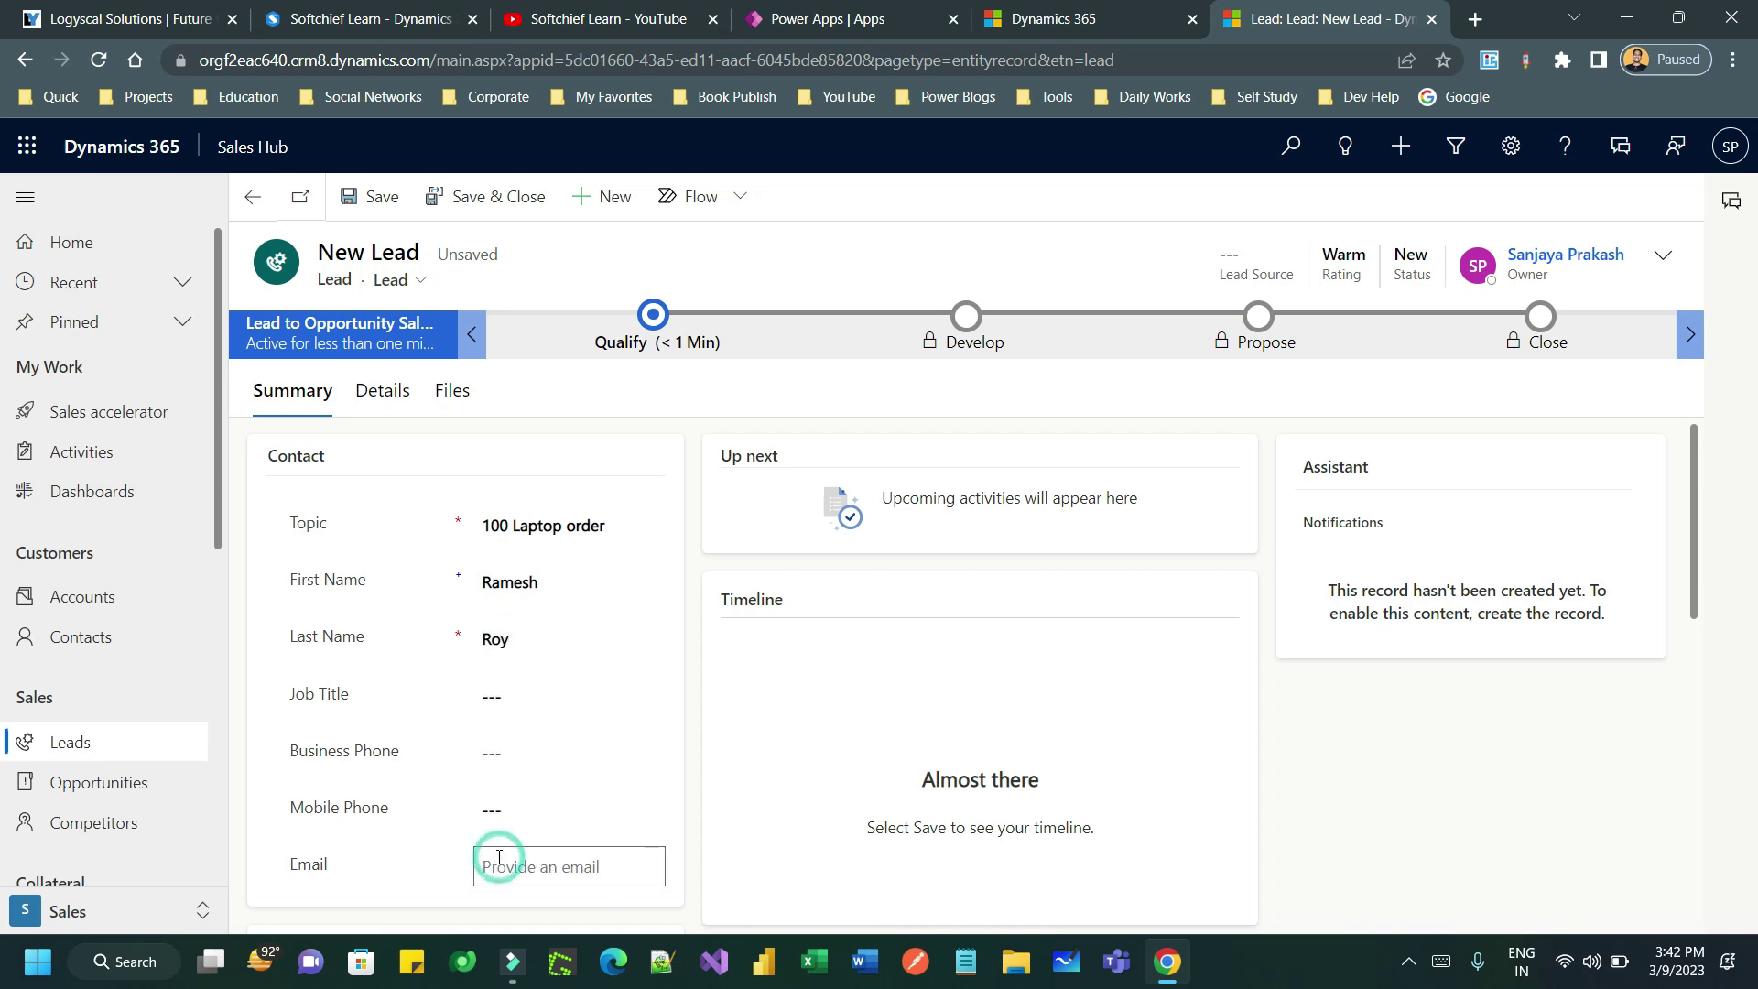
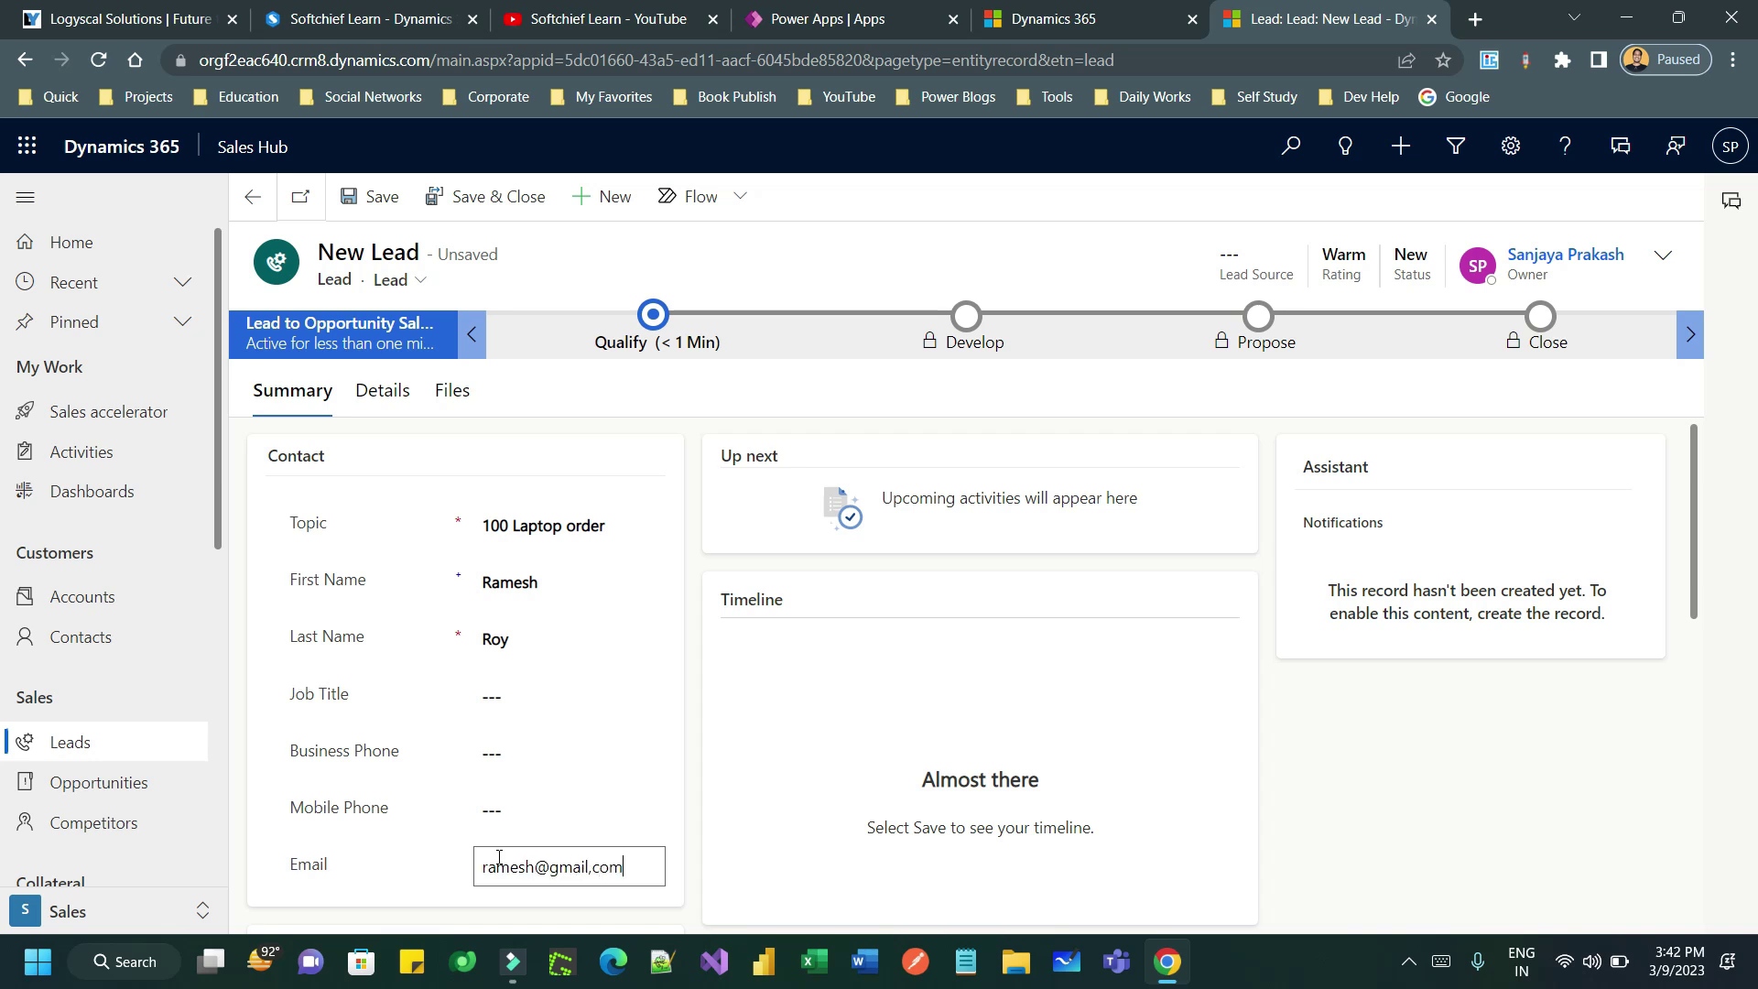
key("Left")
key("Left")
key("Left")
key("BackSpace")
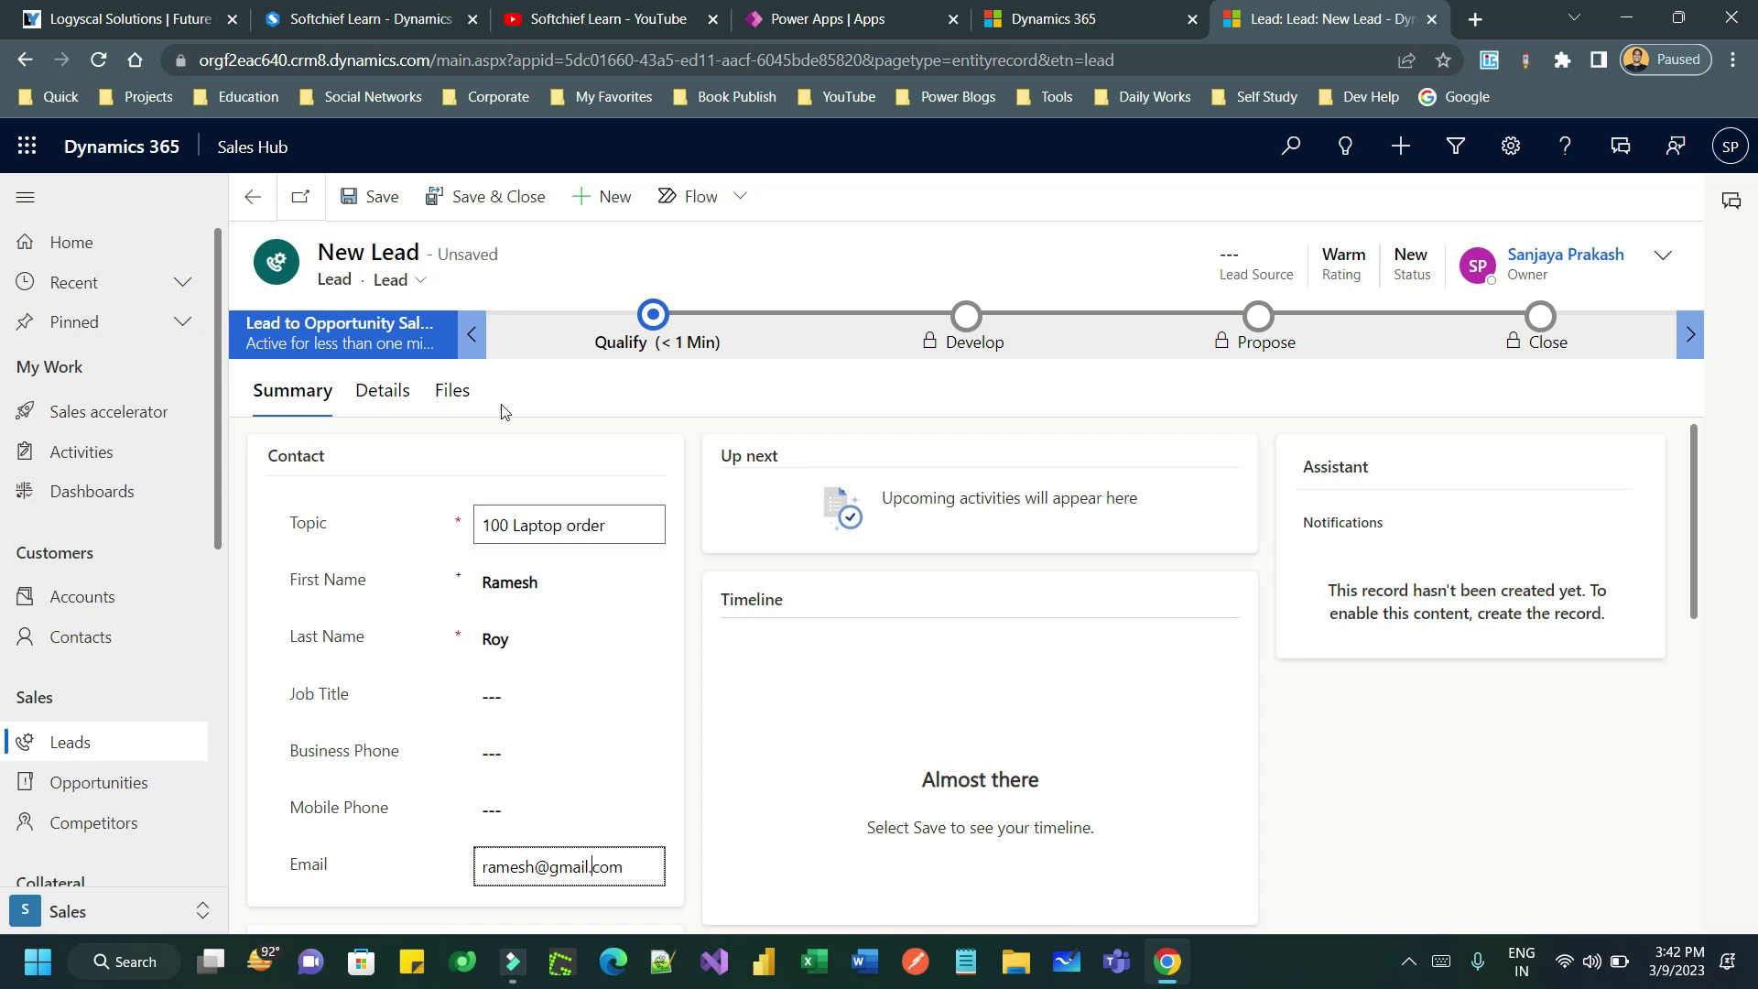
left_click(366, 196)
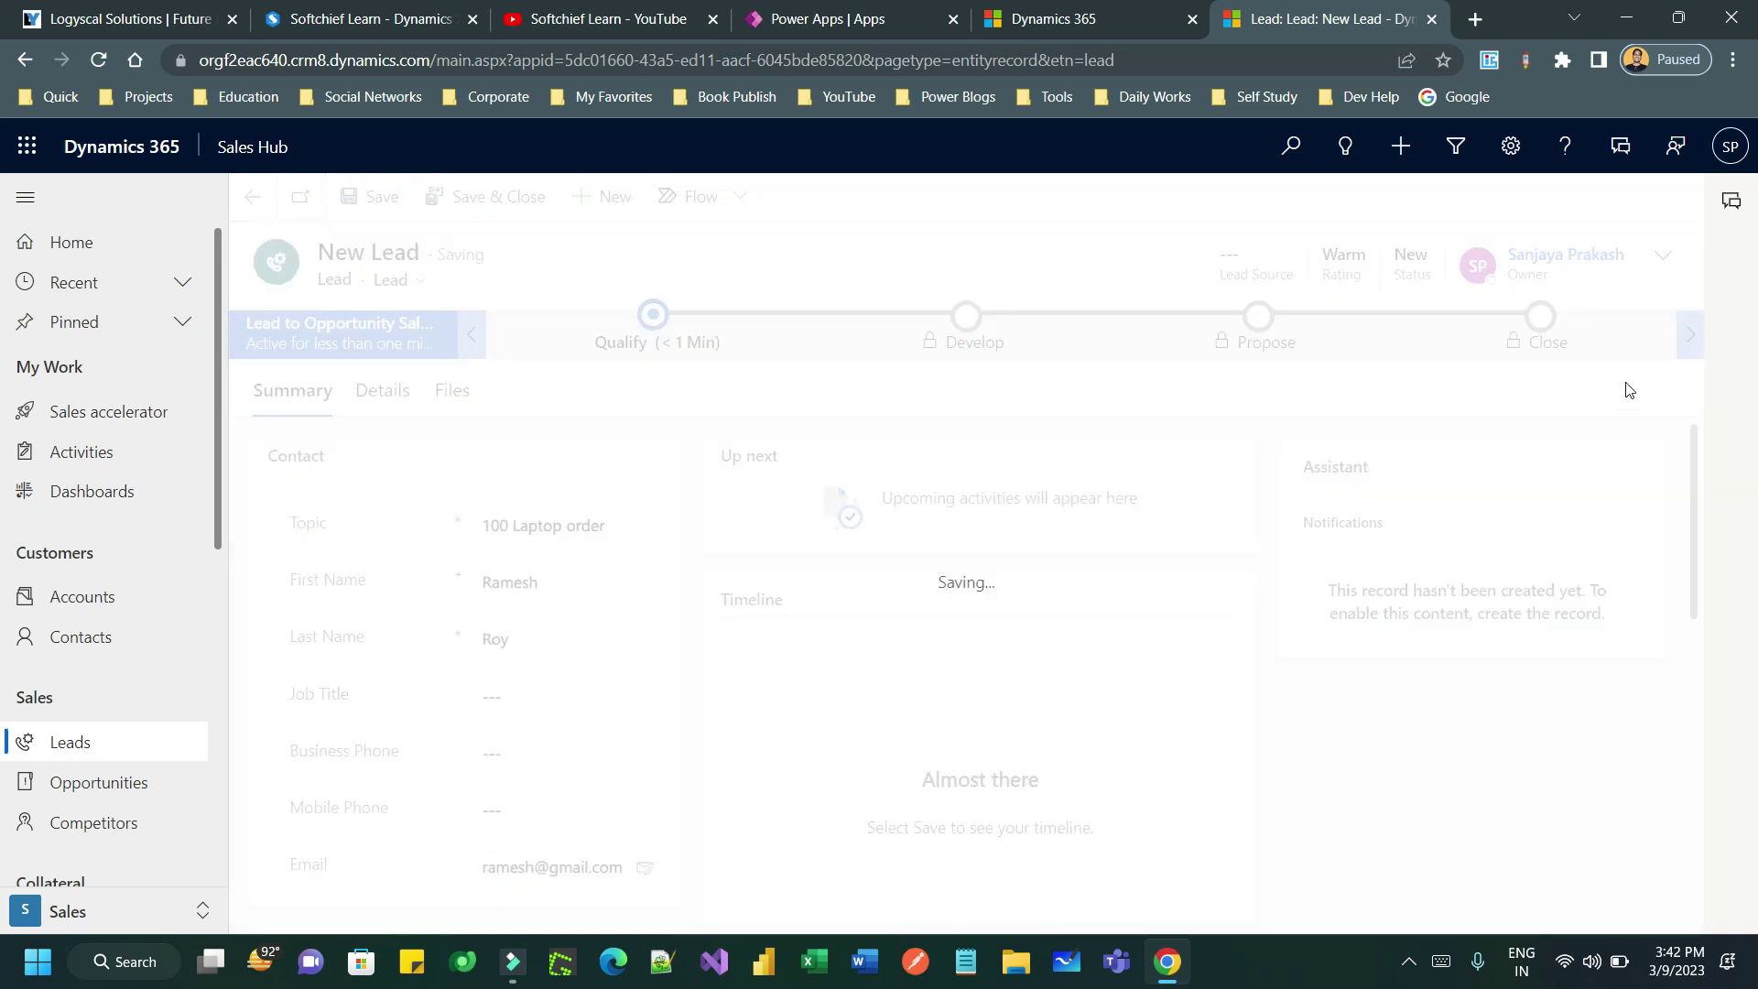
- Change the lead's Lead Source to Web in the header and save it
left_click(1663, 258)
left_click(1513, 311)
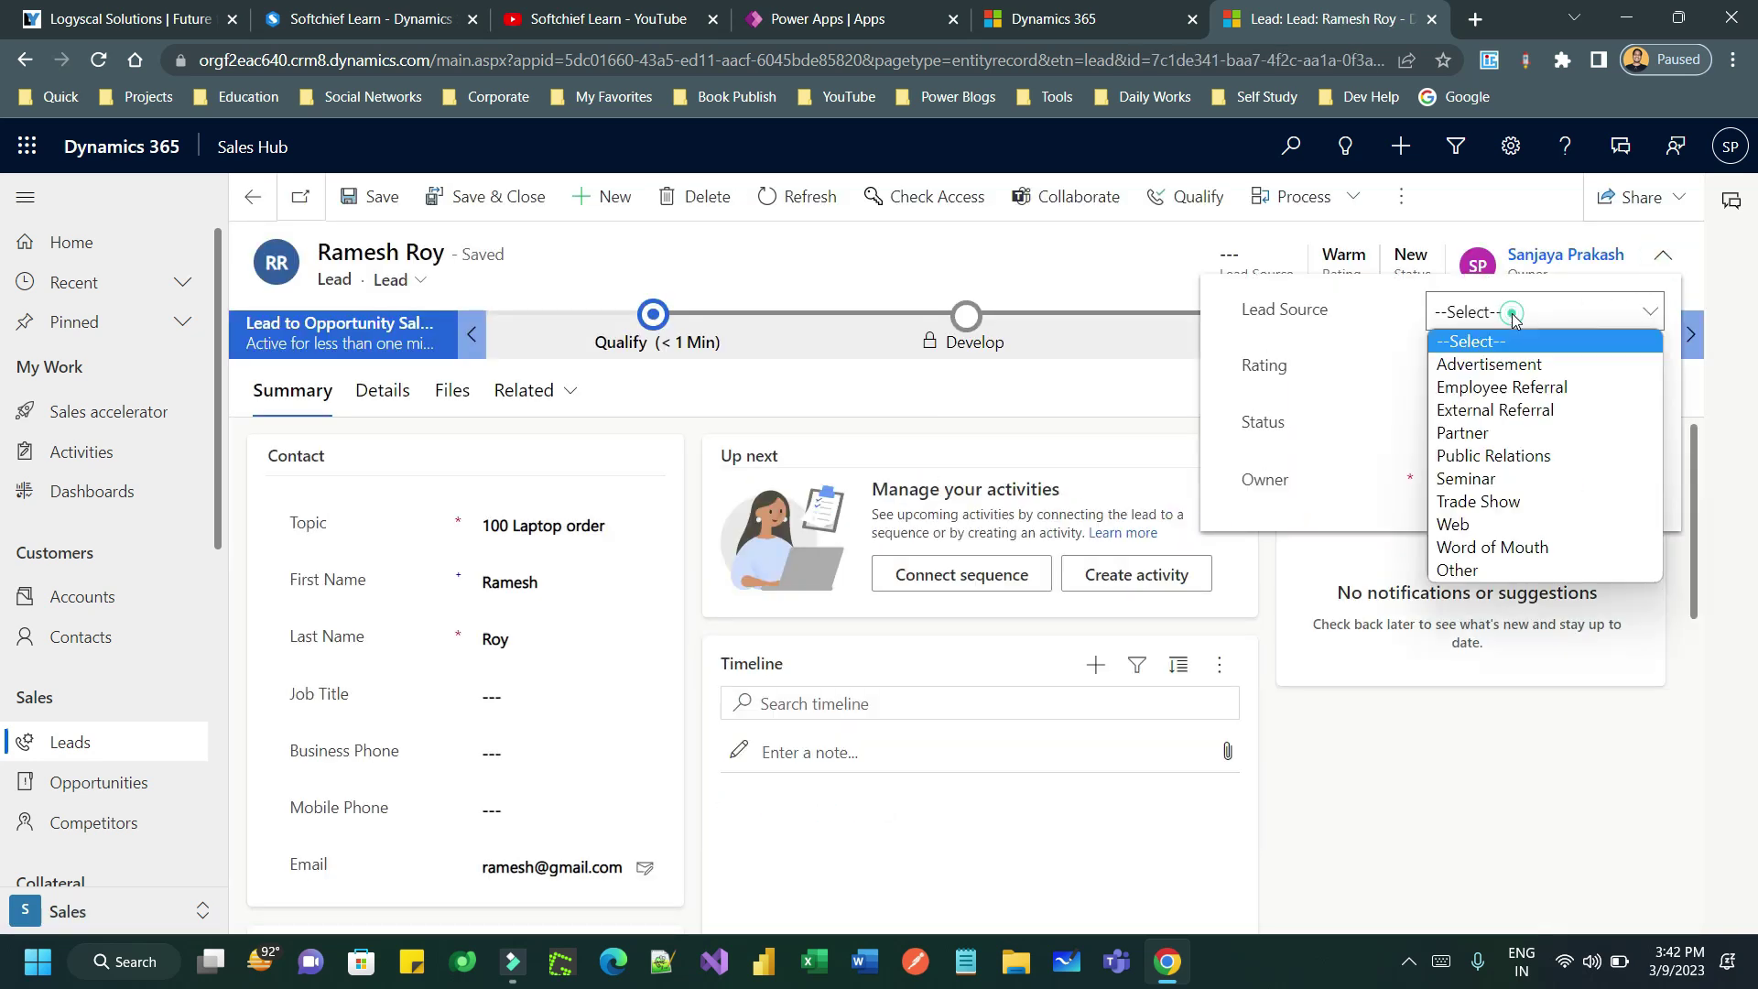
left_click(1523, 520)
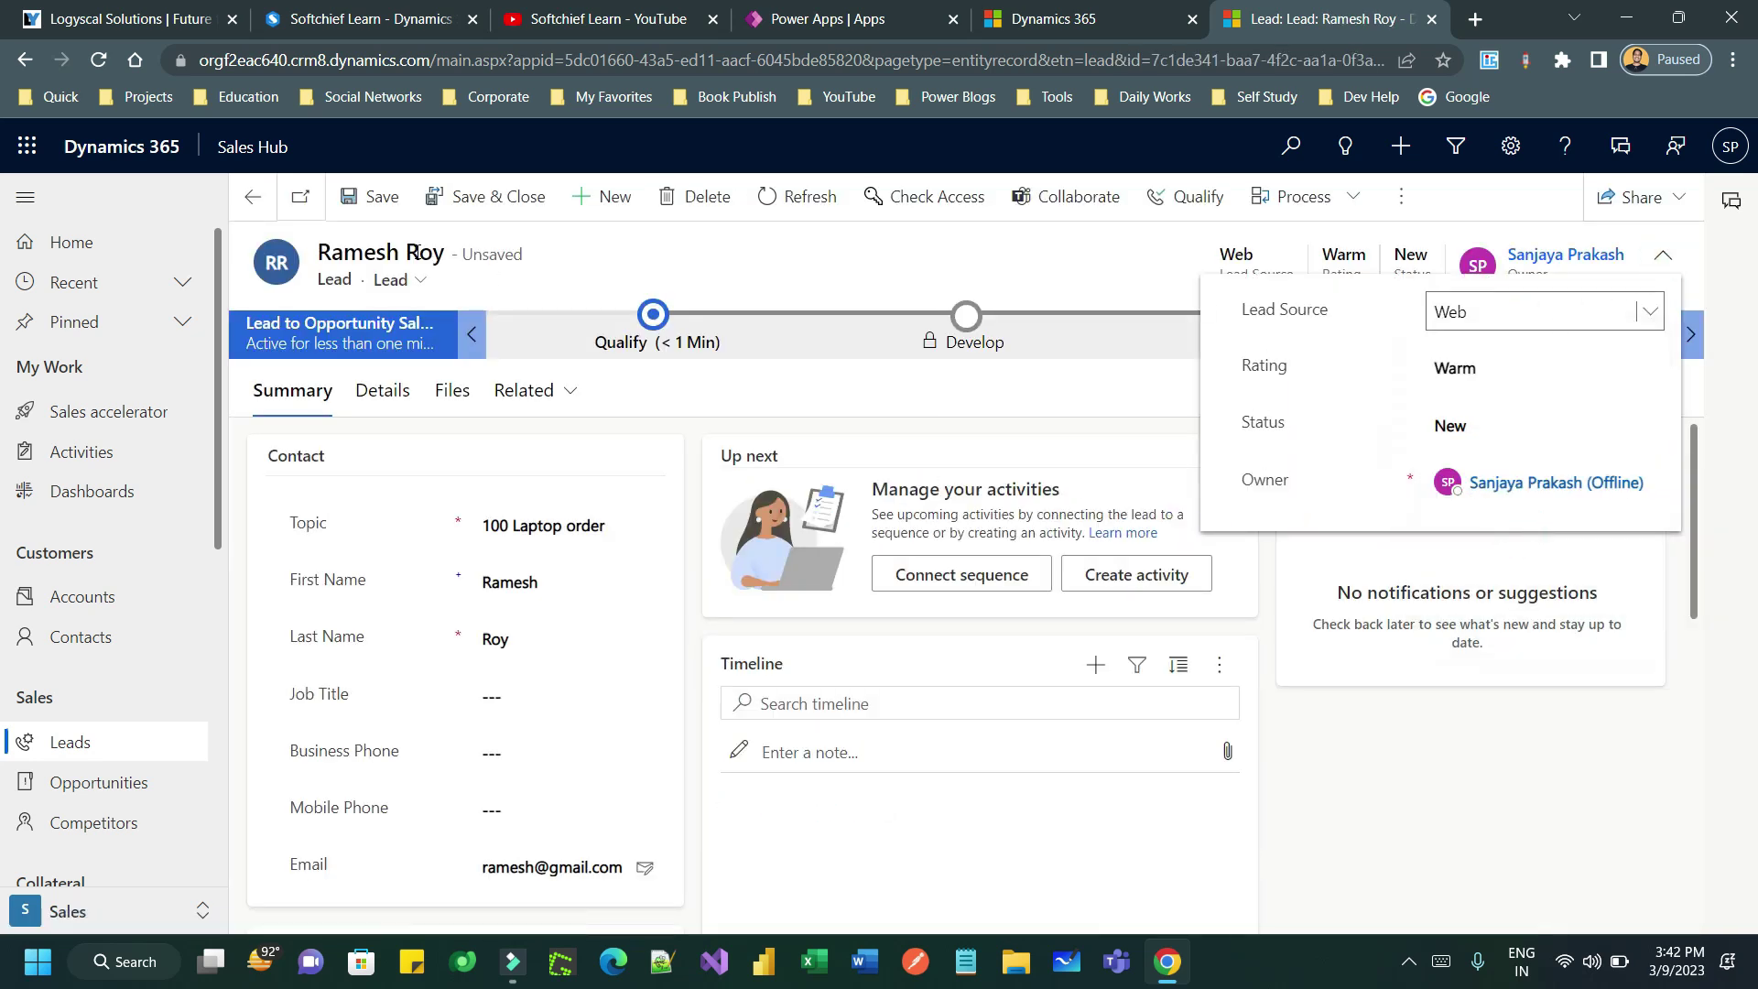
left_click(381, 196)
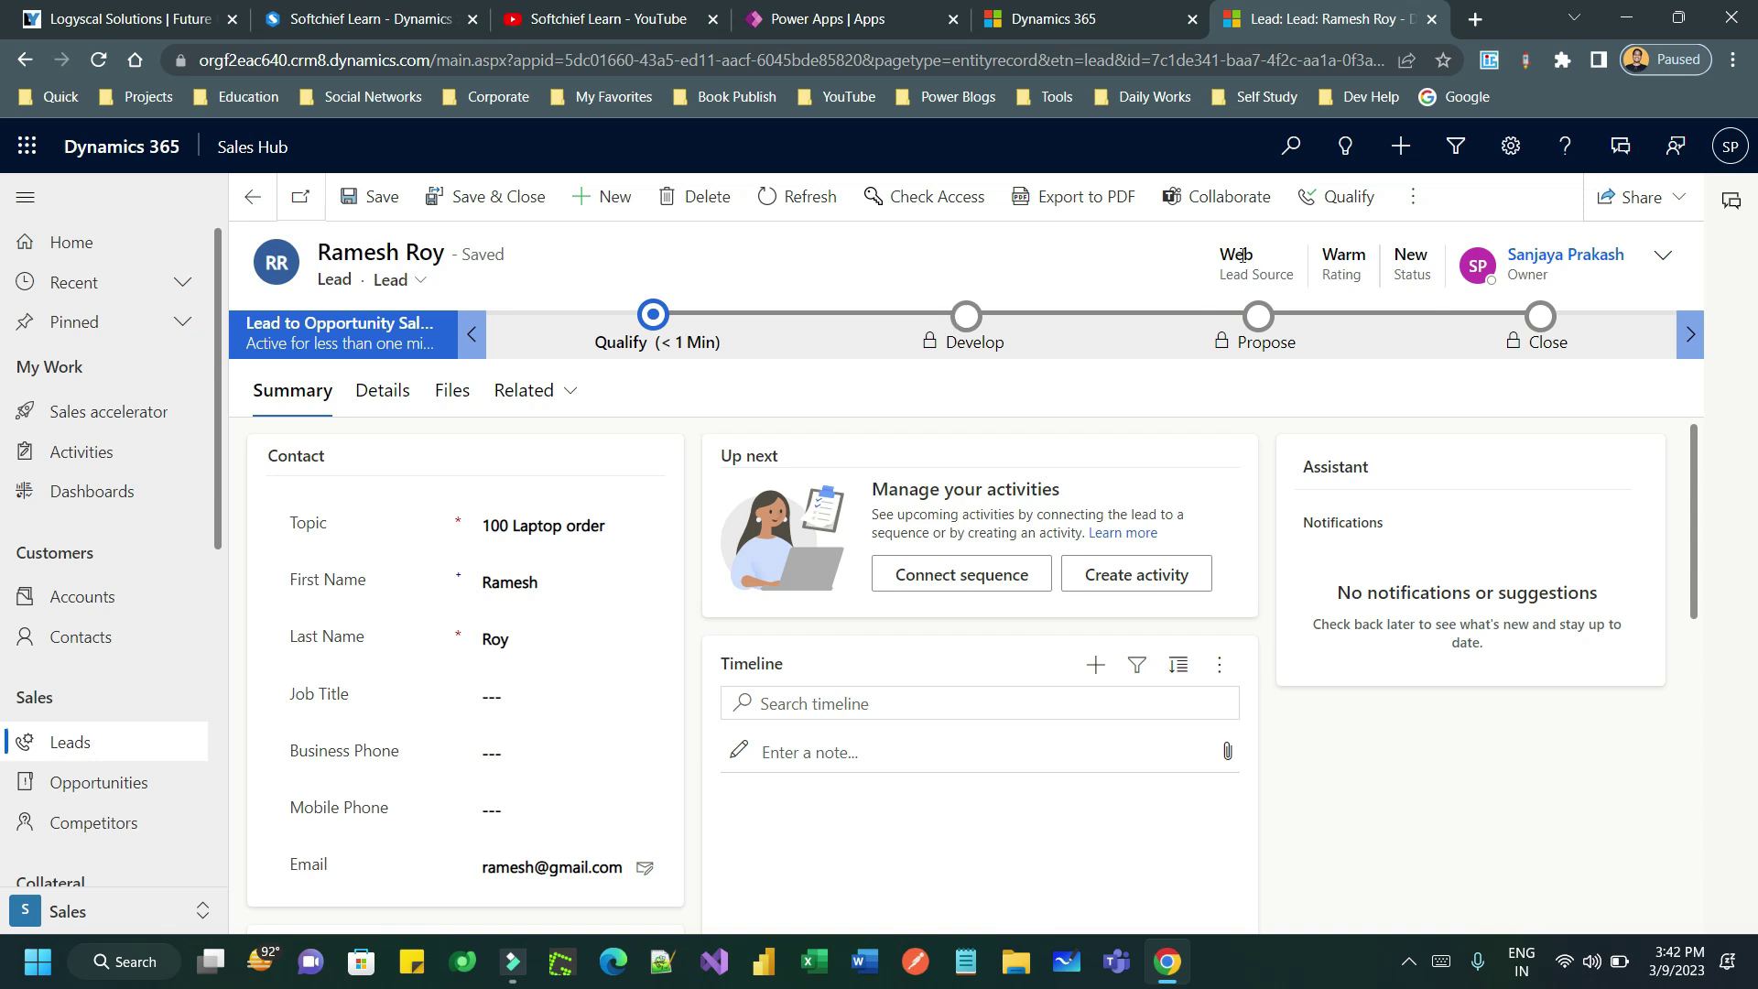
- Reload Sales accelerator and refresh its work list five times (still 0 items), then go to the leads list
left_click(100, 412)
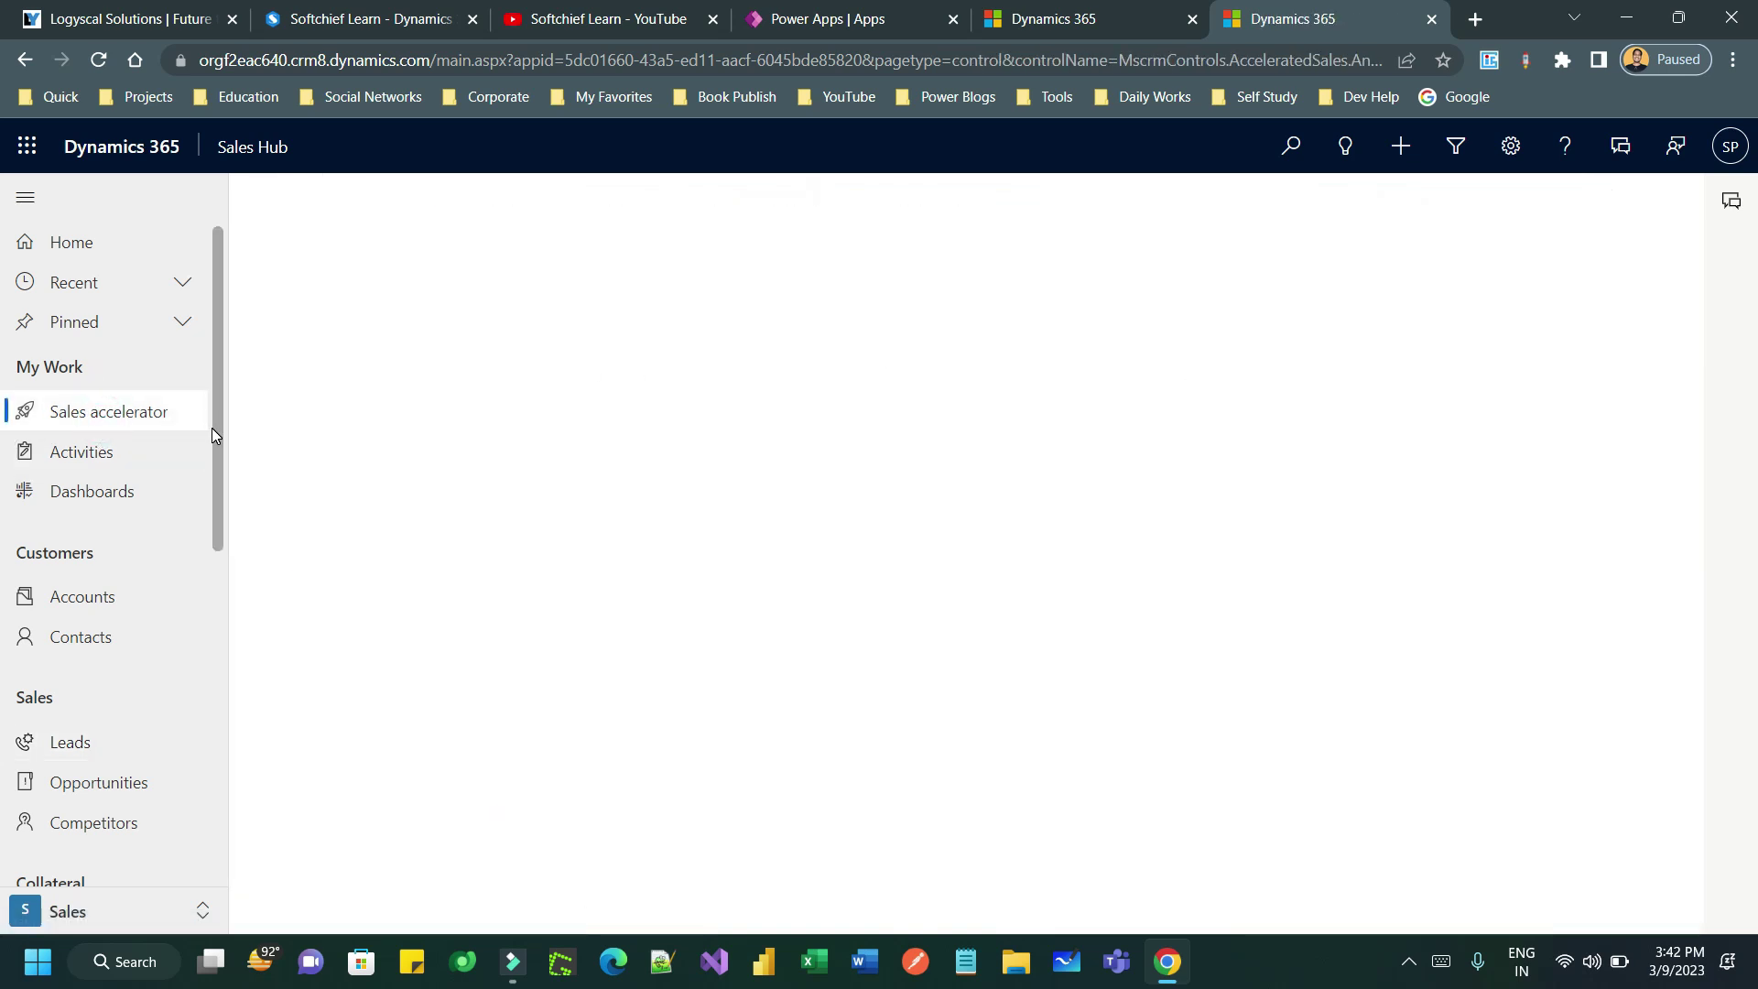
left_click(98, 59)
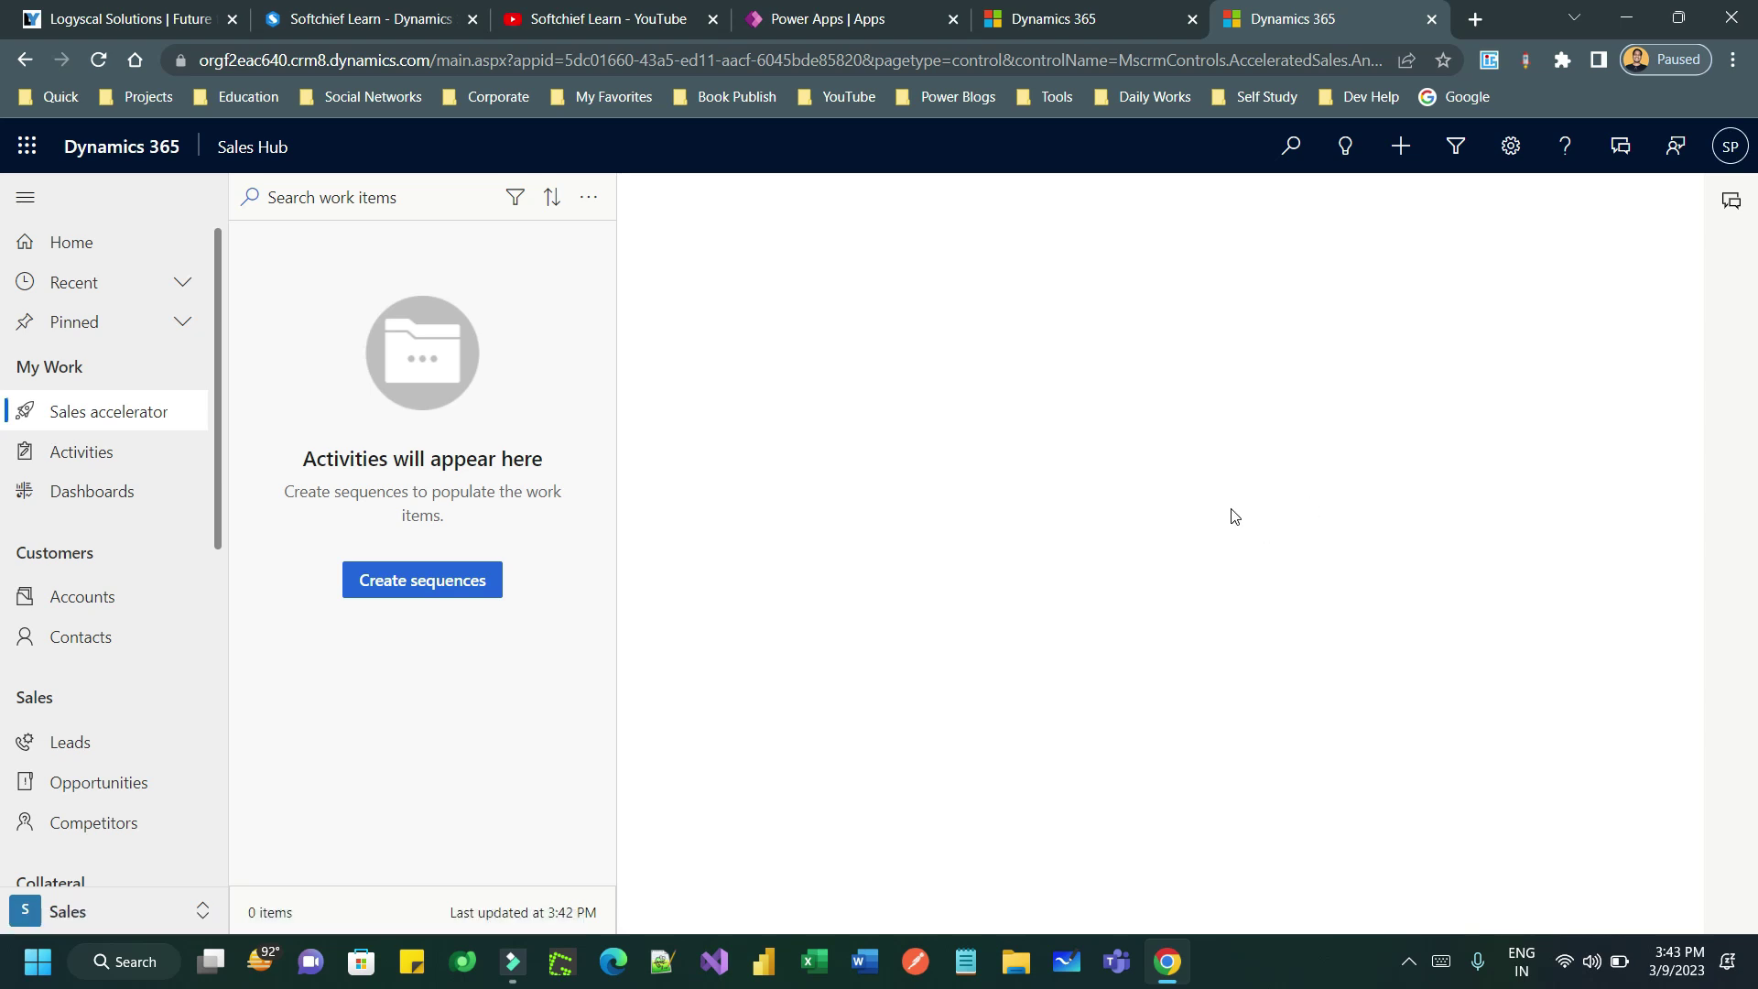
left_click(588, 197)
left_click(594, 273)
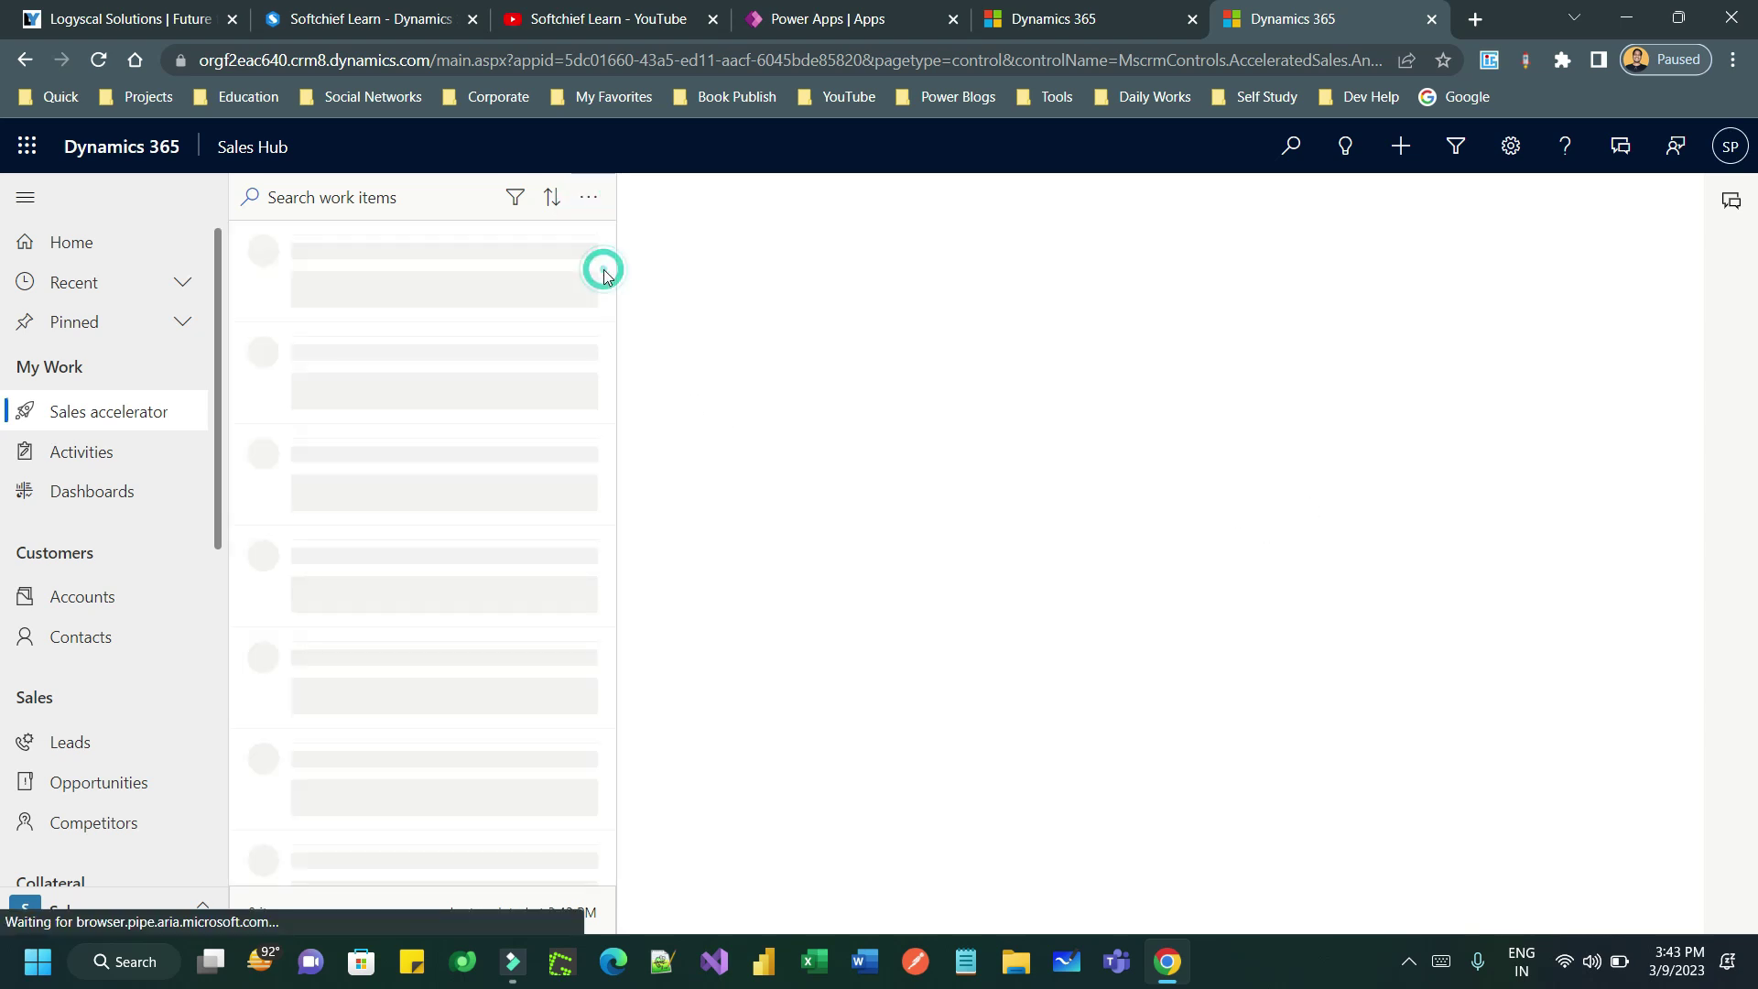
left_click(589, 197)
left_click(610, 286)
left_click(587, 198)
left_click(608, 274)
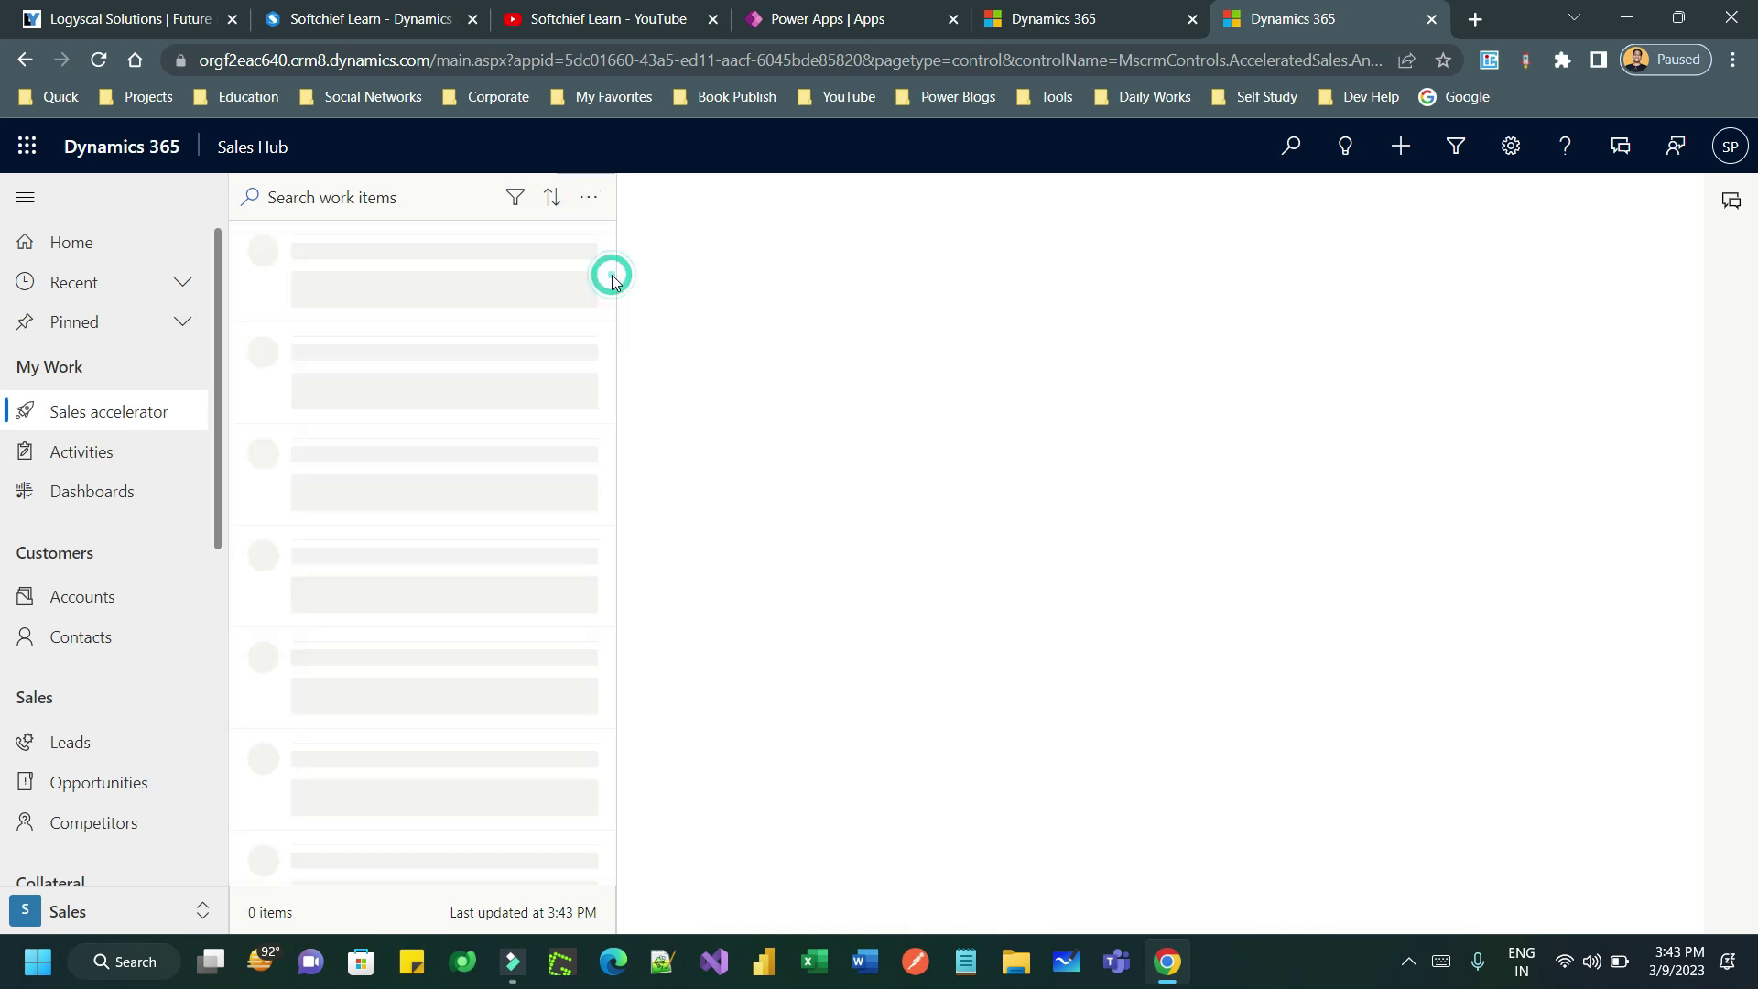
left_click(588, 203)
left_click(597, 274)
left_click(588, 198)
left_click(610, 286)
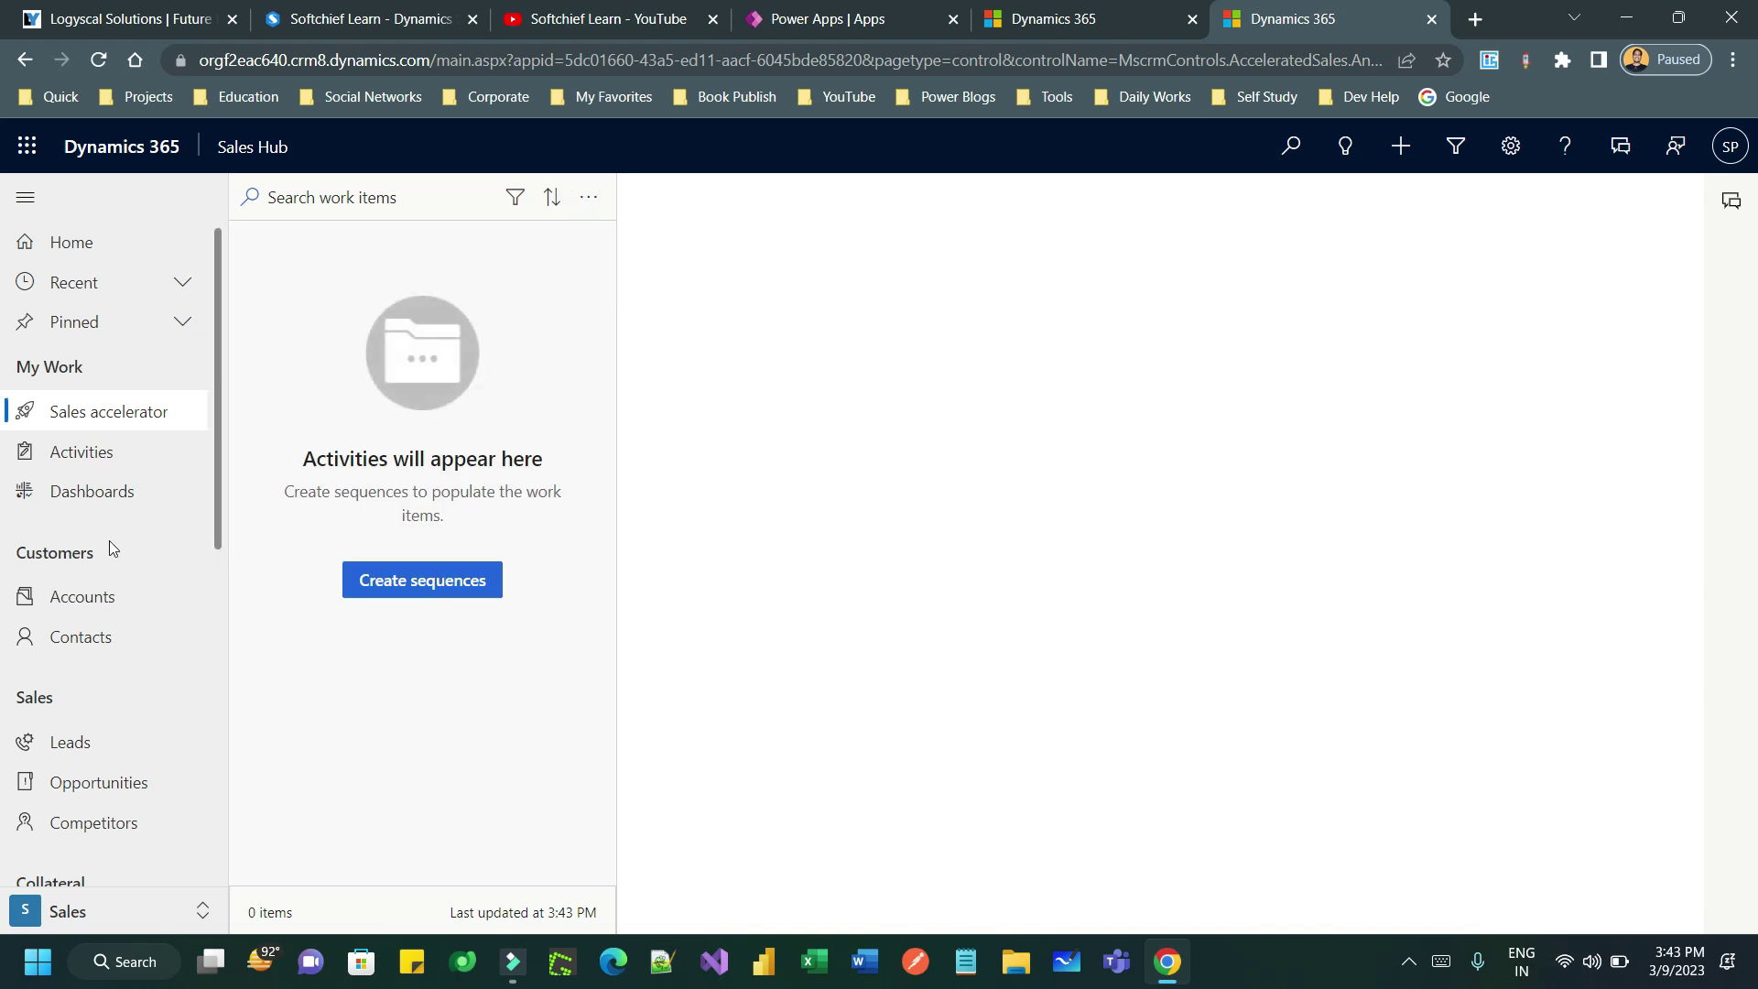
left_click(117, 740)
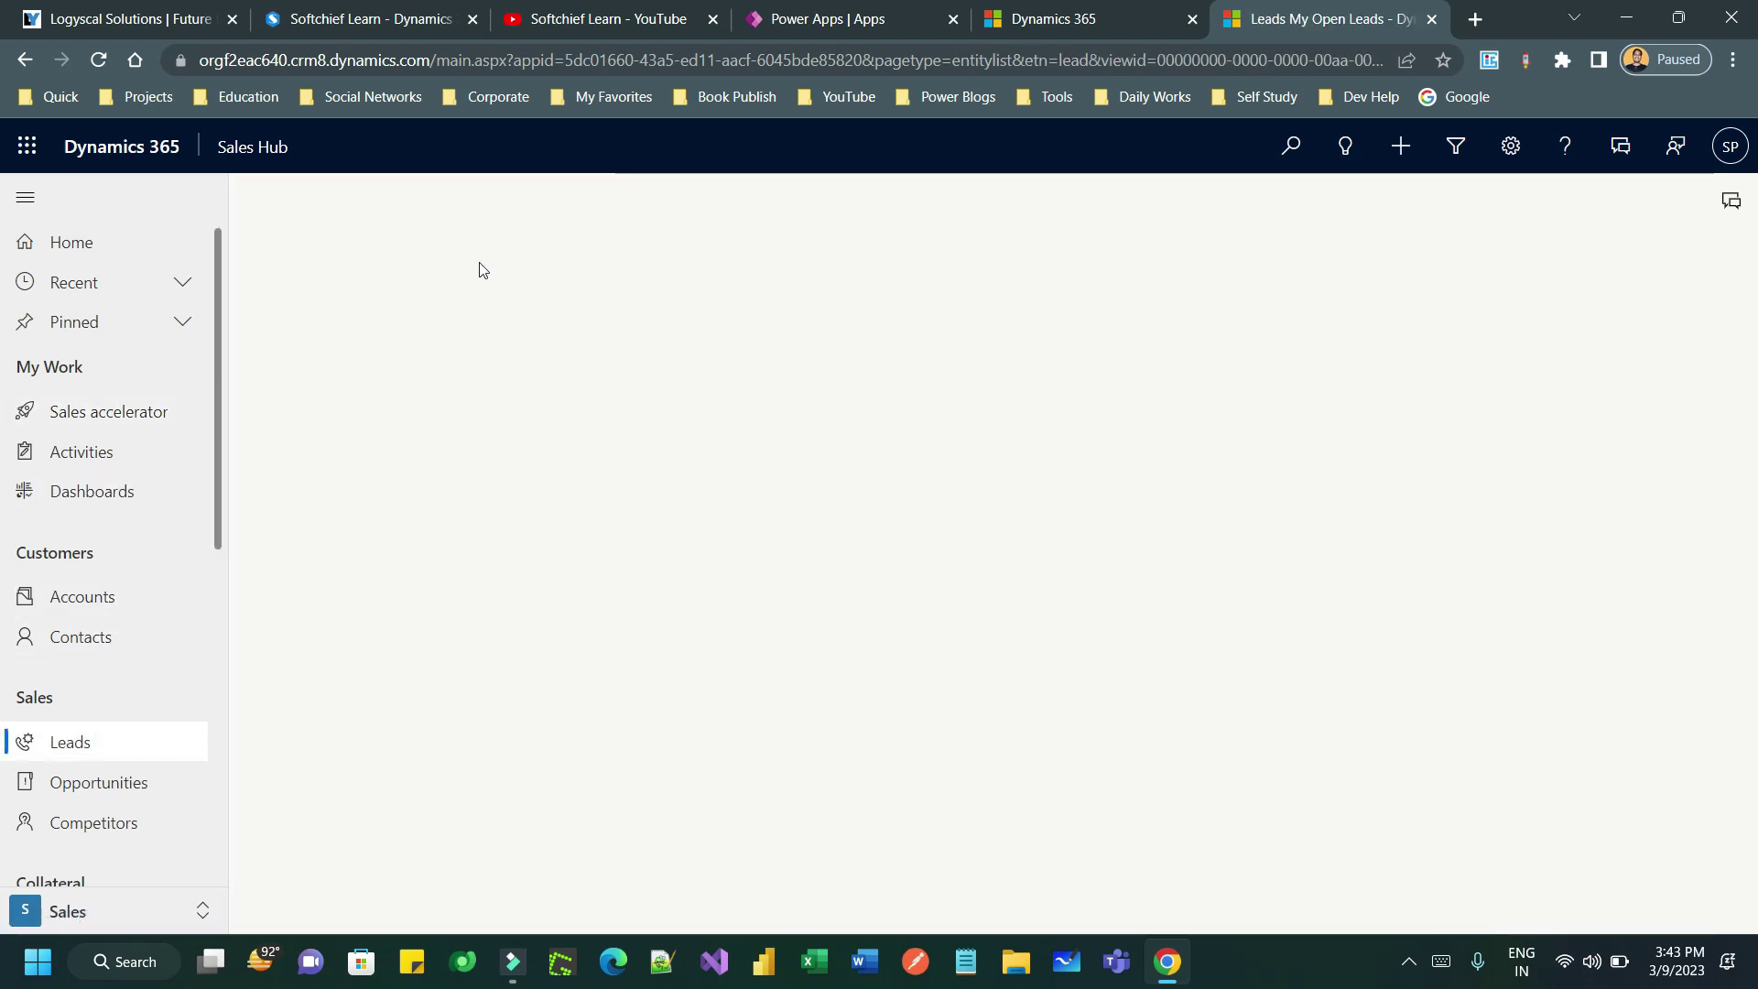
- Start a second new lead and set its Lead Source to Web
left_click(451, 196)
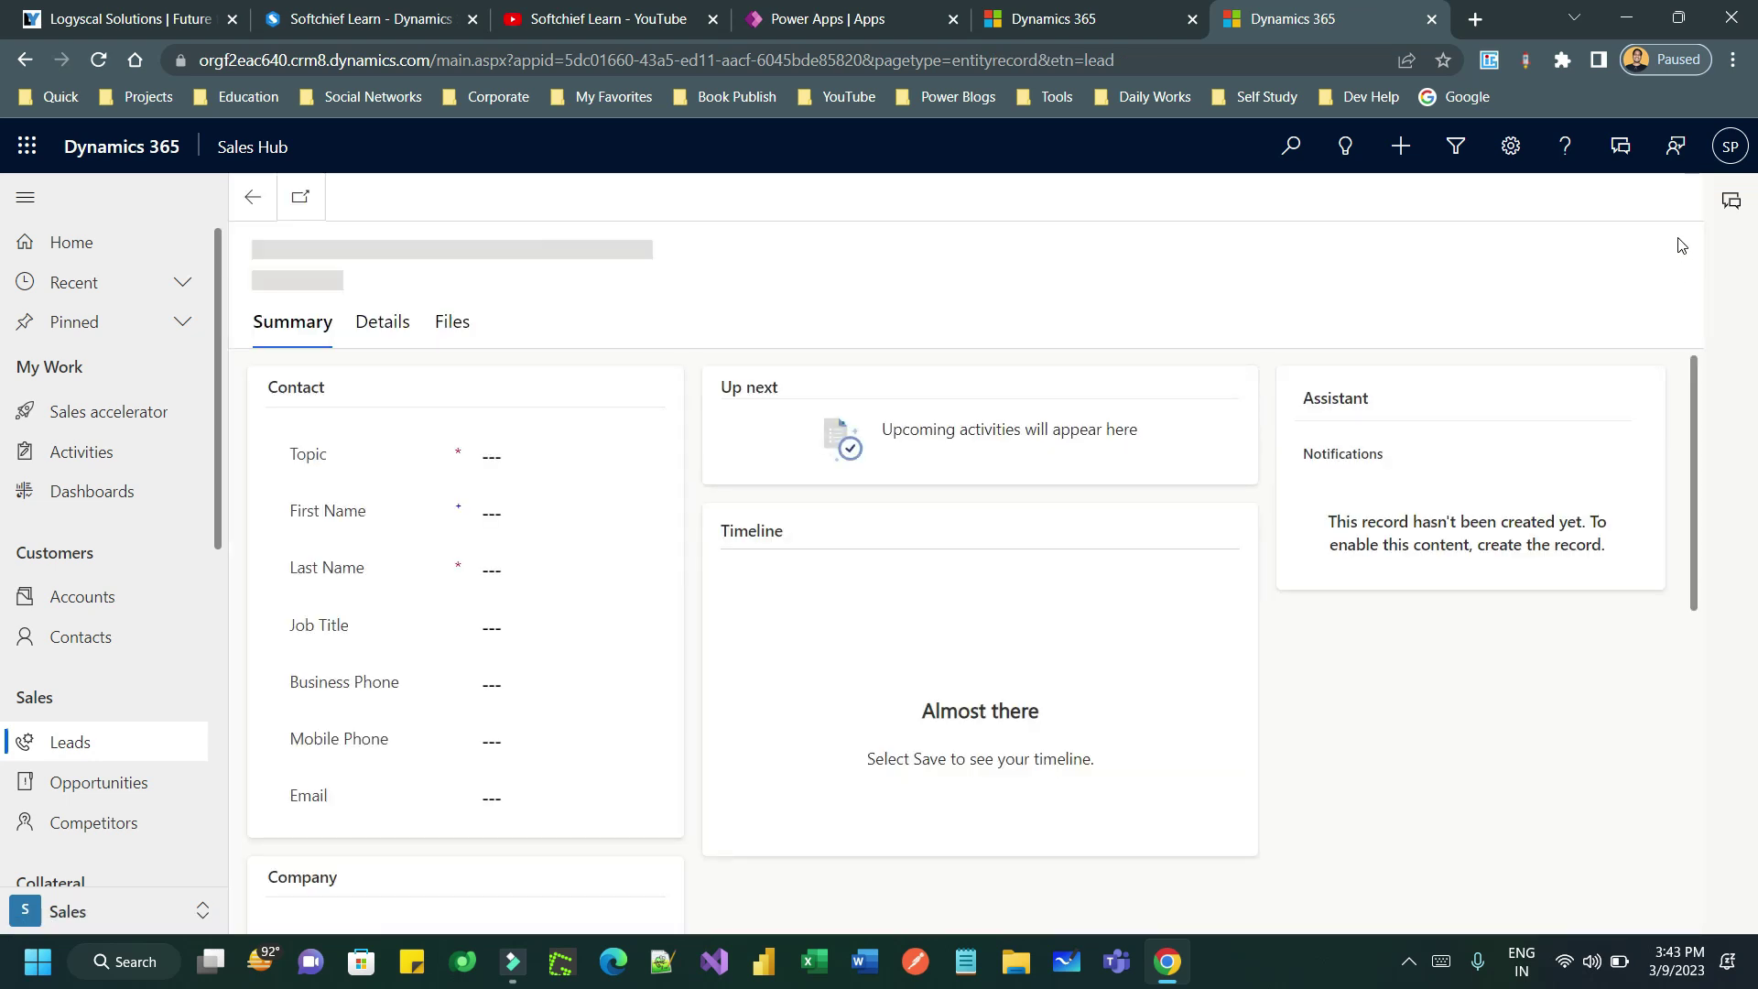
left_click(1663, 255)
left_click(1497, 316)
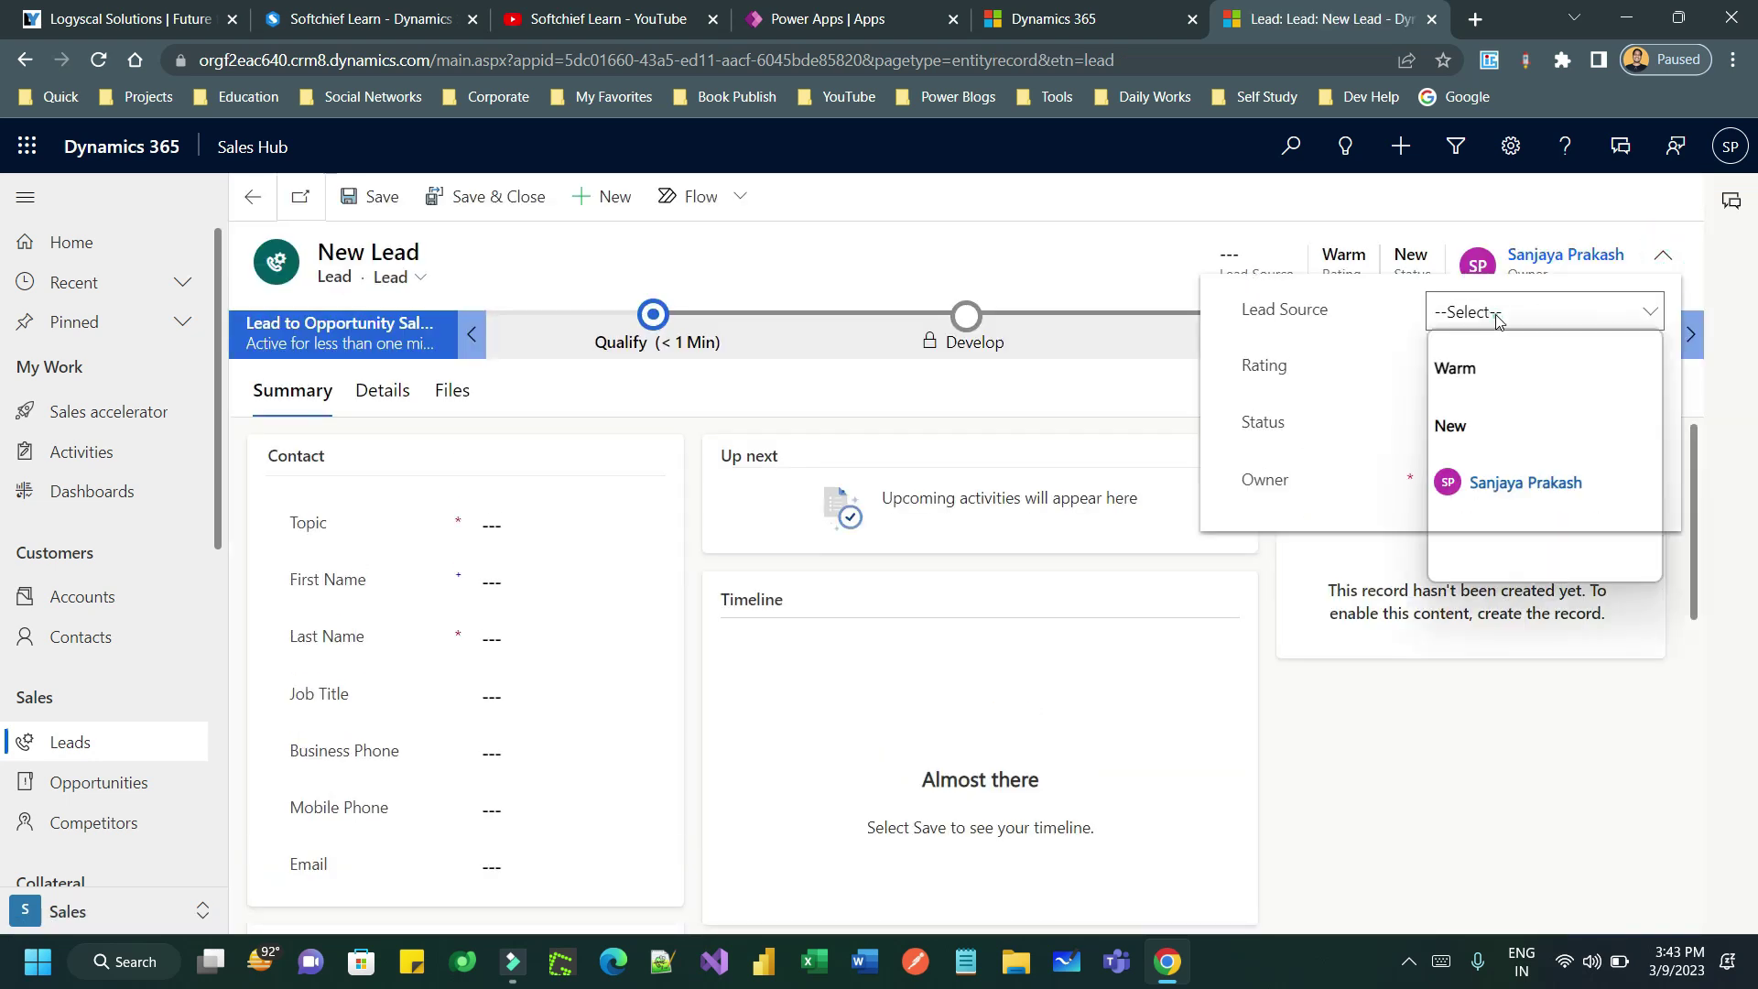
left_click(1456, 527)
left_click(1357, 385)
- Fill in topic '200 desktop order', the contact's name and e-mail, save, and reload
left_click(482, 534)
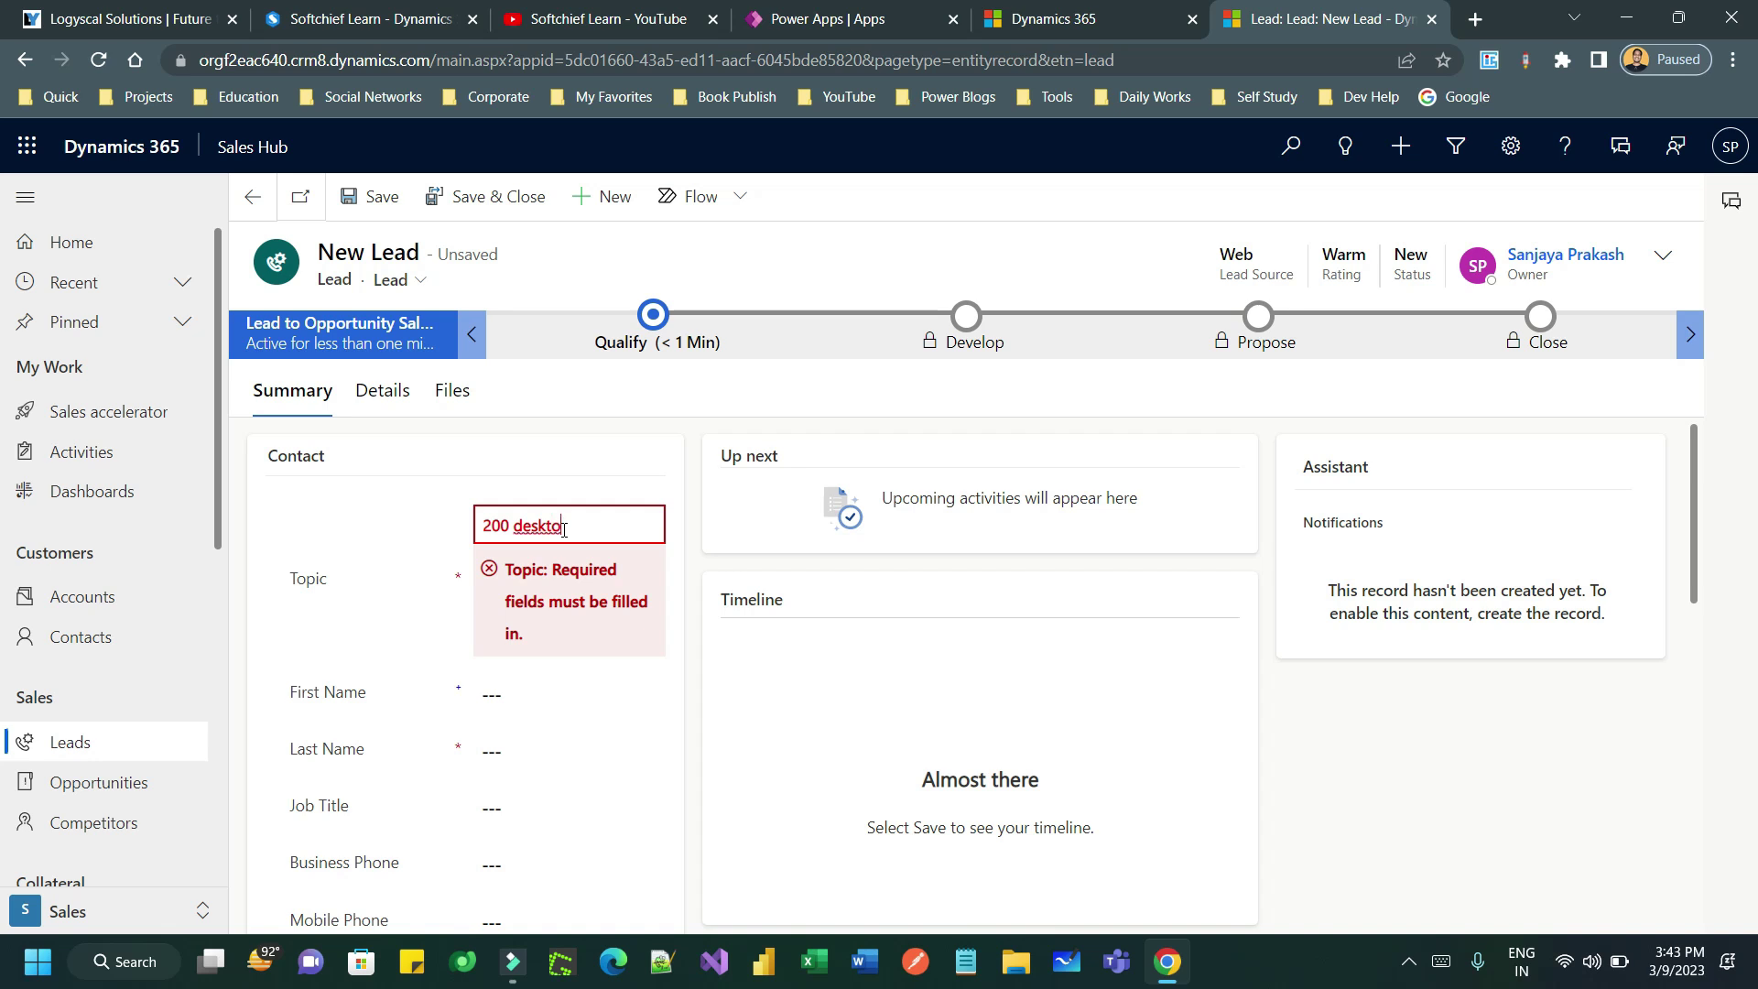
left_click(564, 527)
type("p order")
left_click(524, 583)
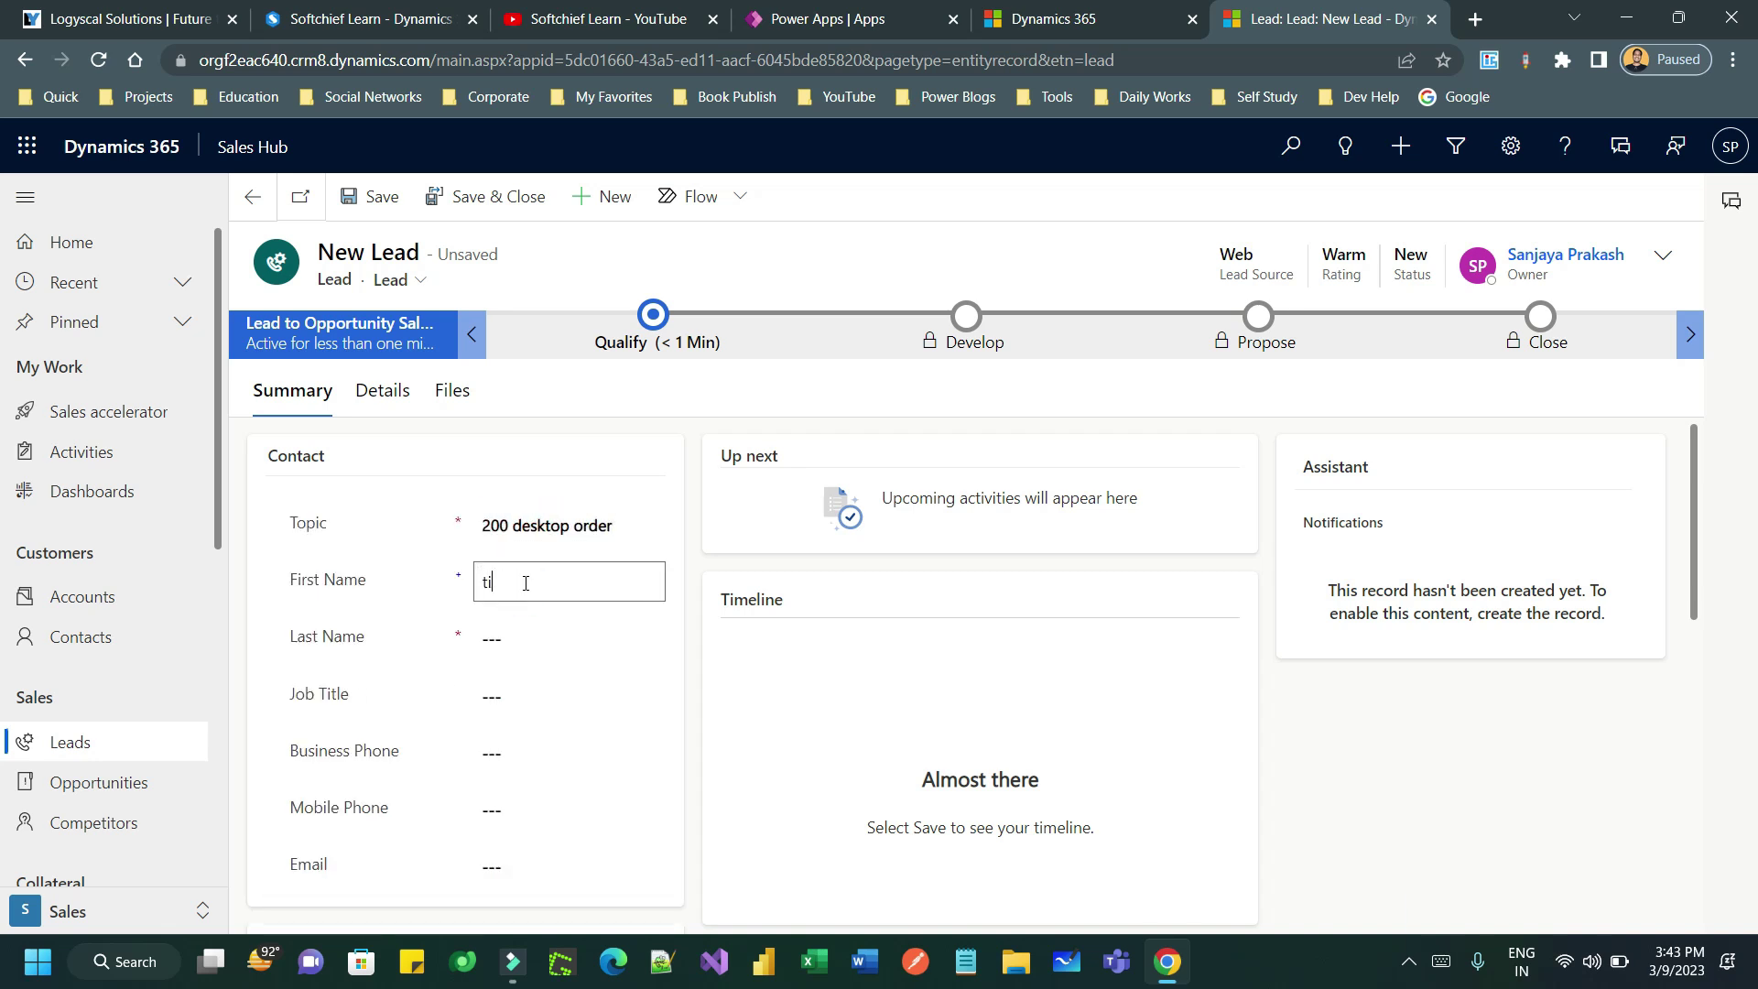
key("Tab")
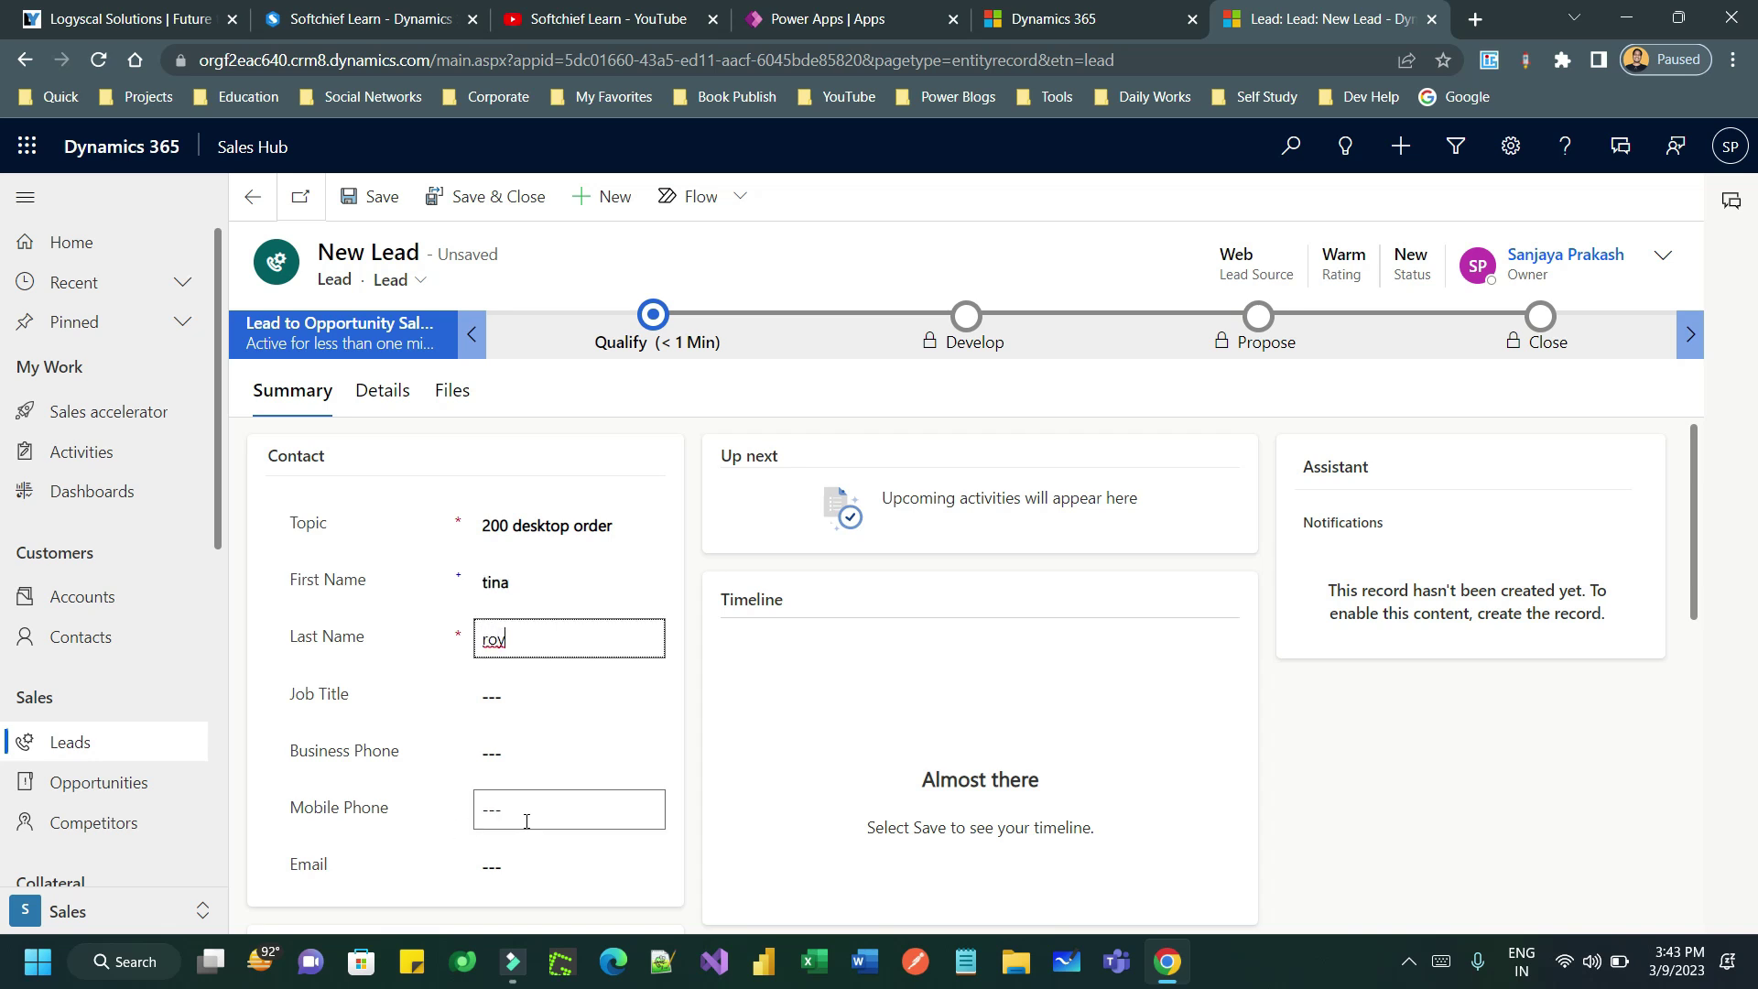
left_click(526, 861)
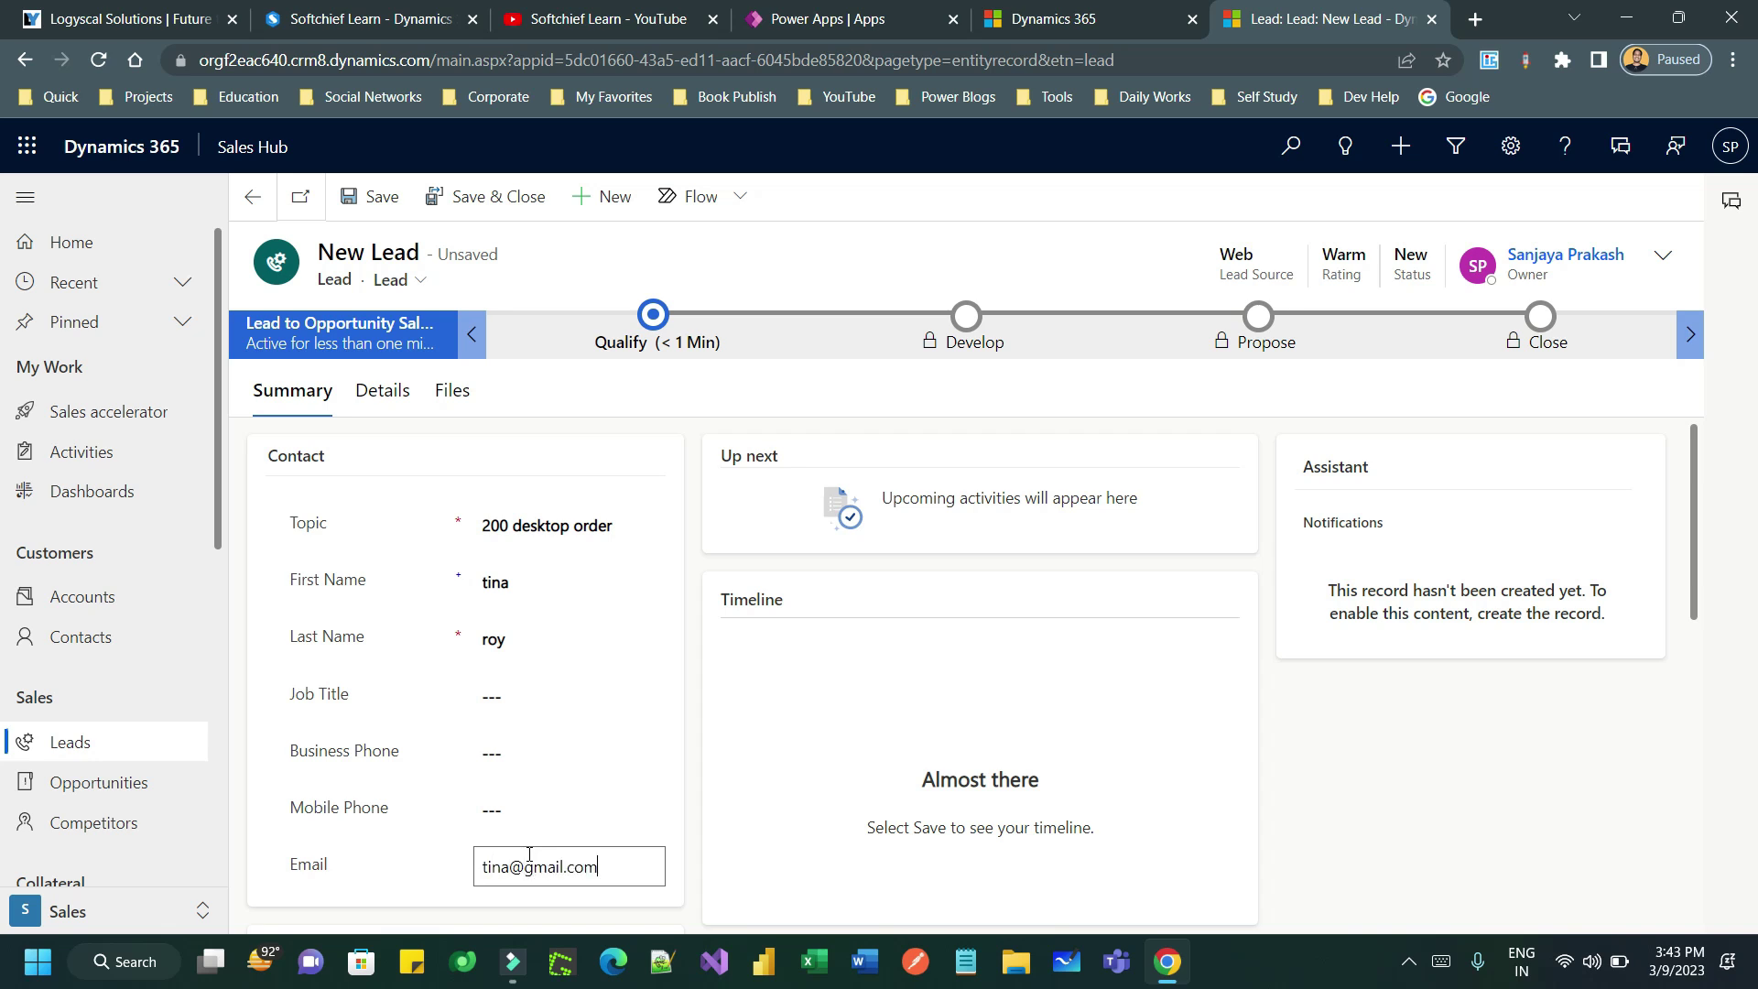
left_click(378, 196)
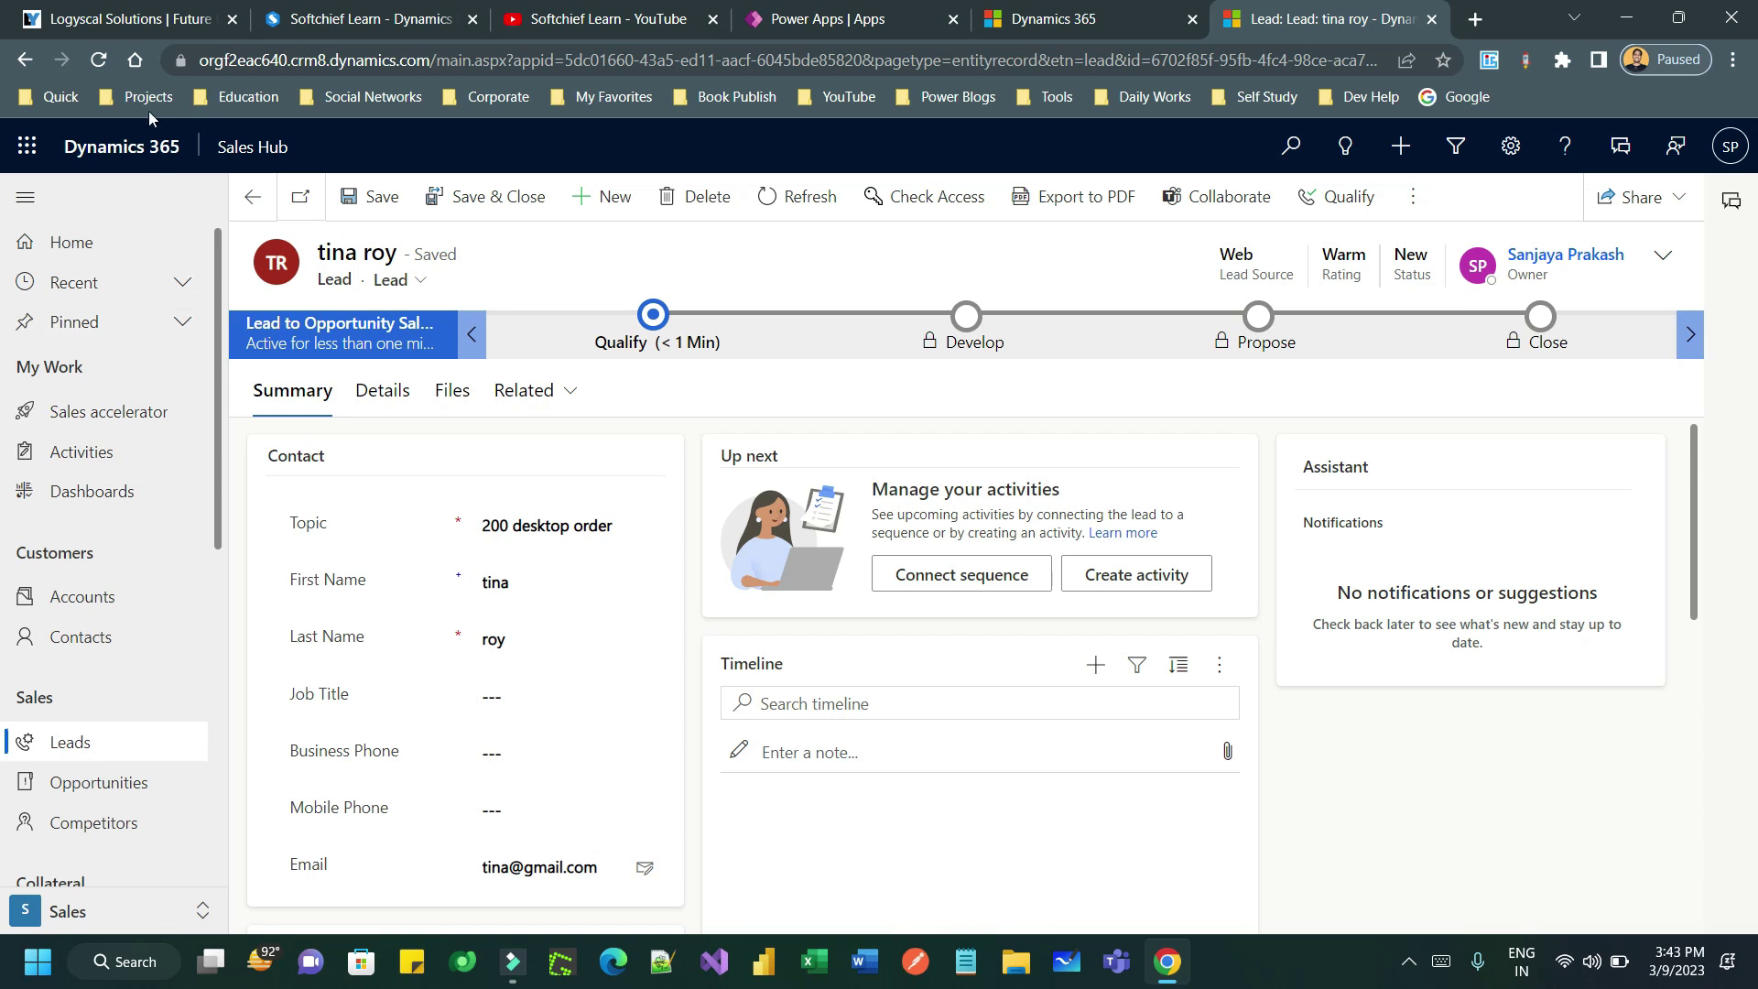
left_click(98, 63)
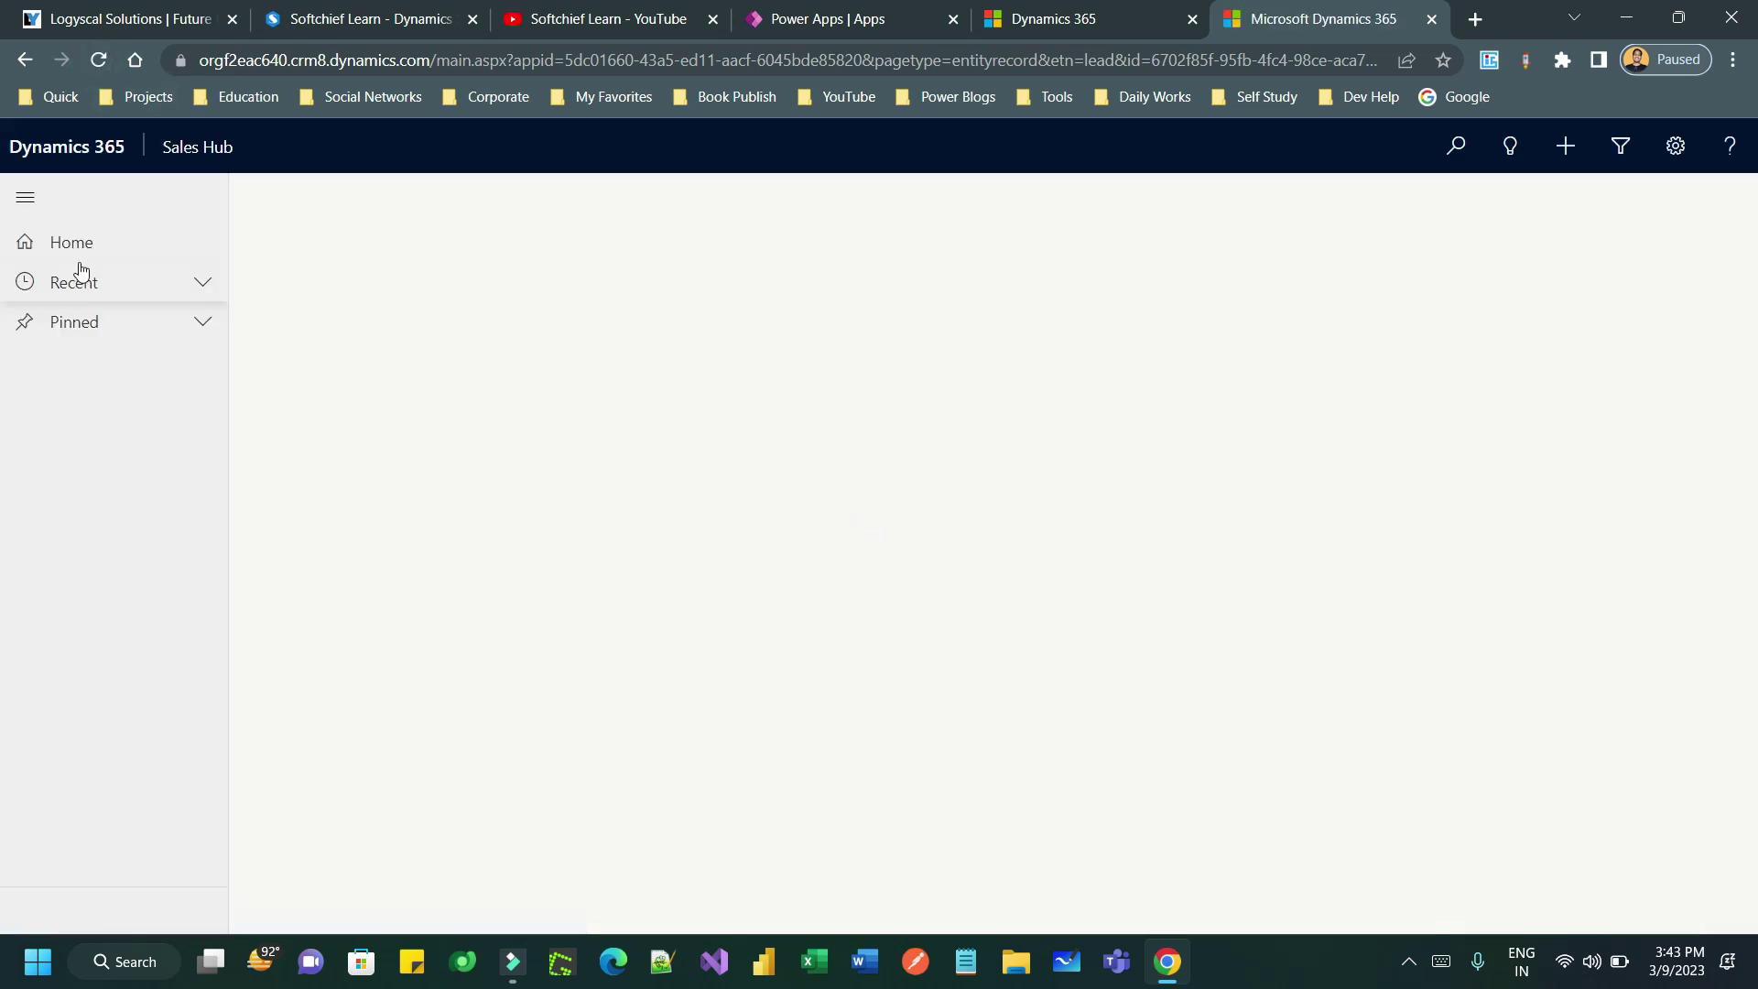
- Refresh the Sales accelerator work list repeatedly; it stays at 0 items
left_click(108, 412)
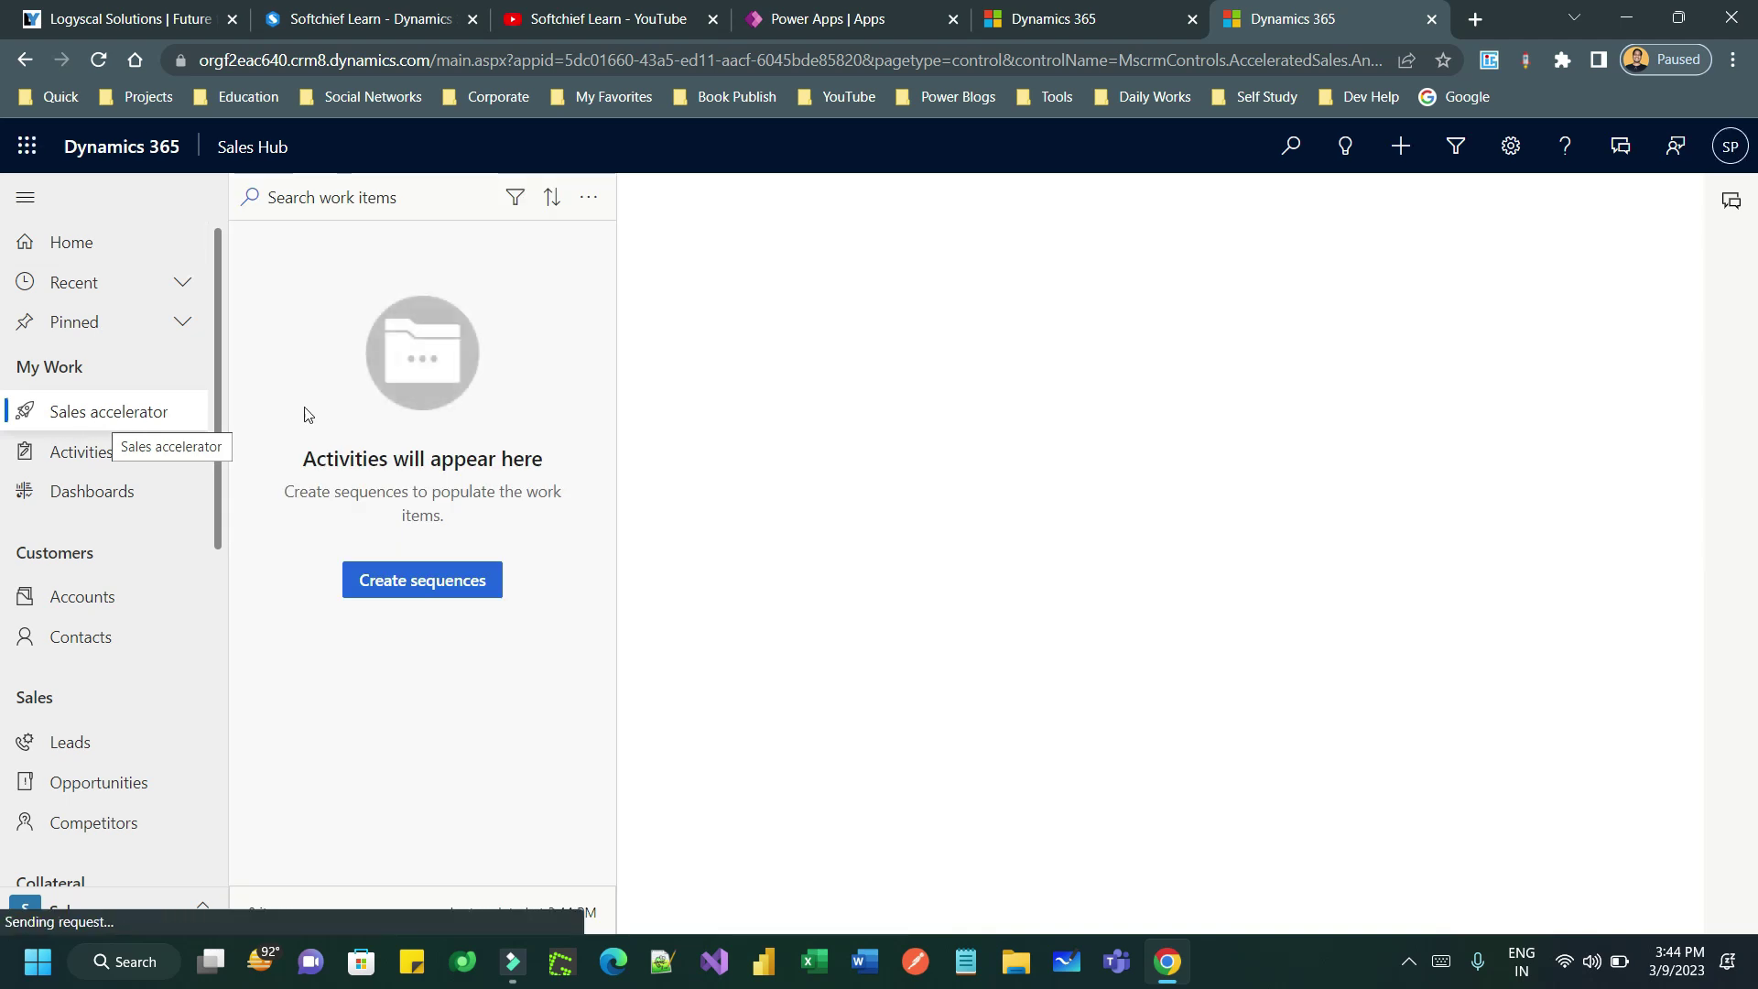
left_click(586, 199)
left_click(618, 276)
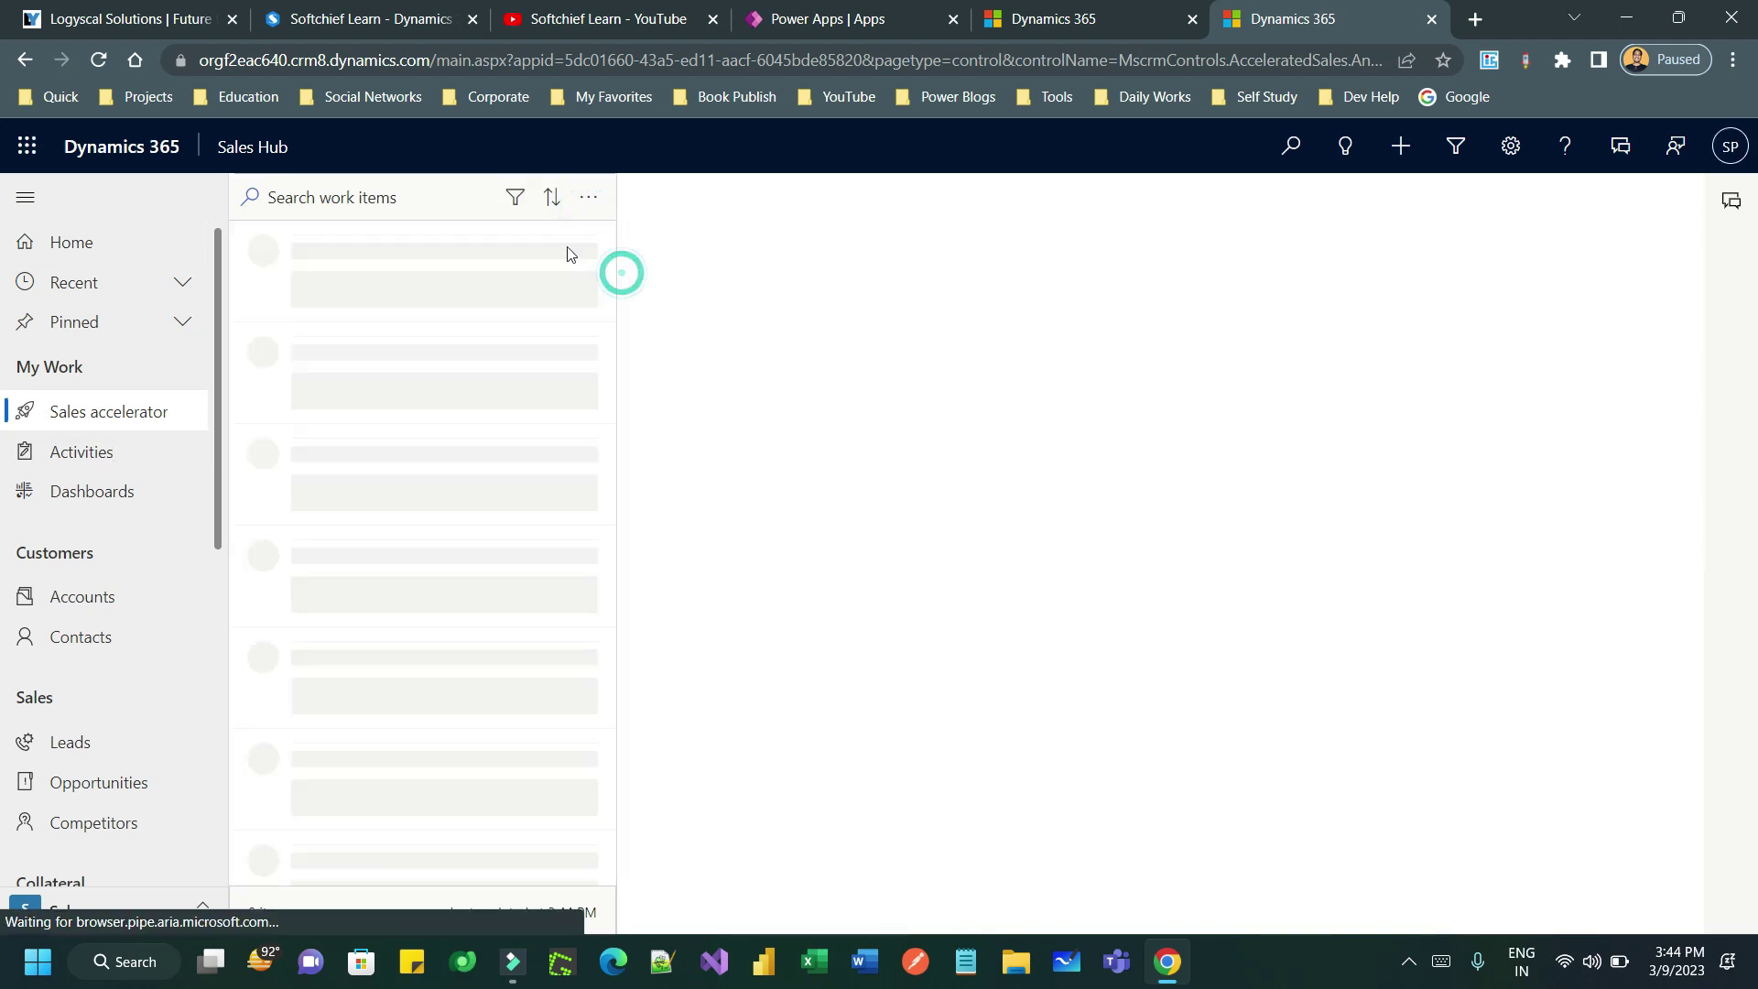
left_click(586, 203)
left_click(618, 276)
left_click(586, 200)
left_click(623, 277)
left_click(588, 198)
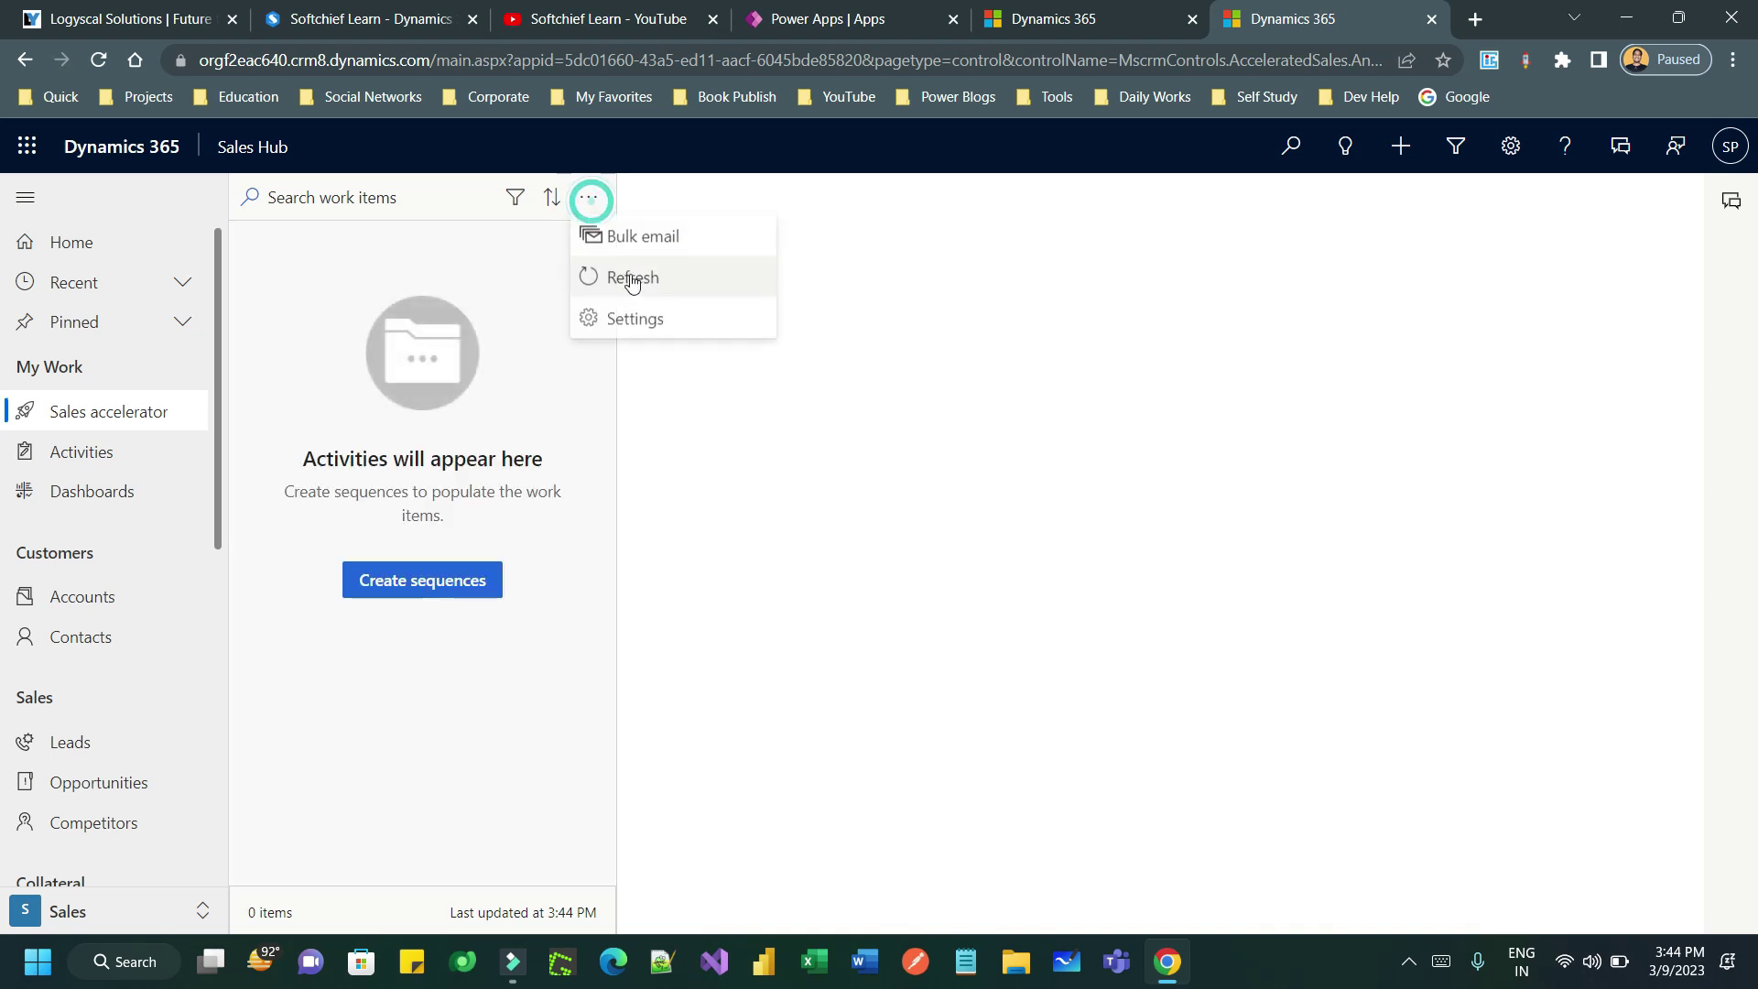
left_click(630, 276)
- Refresh the work list once more, then switch to the Sales Insights settings area
left_click(588, 199)
left_click(641, 278)
left_click(99, 907)
left_click(113, 799)
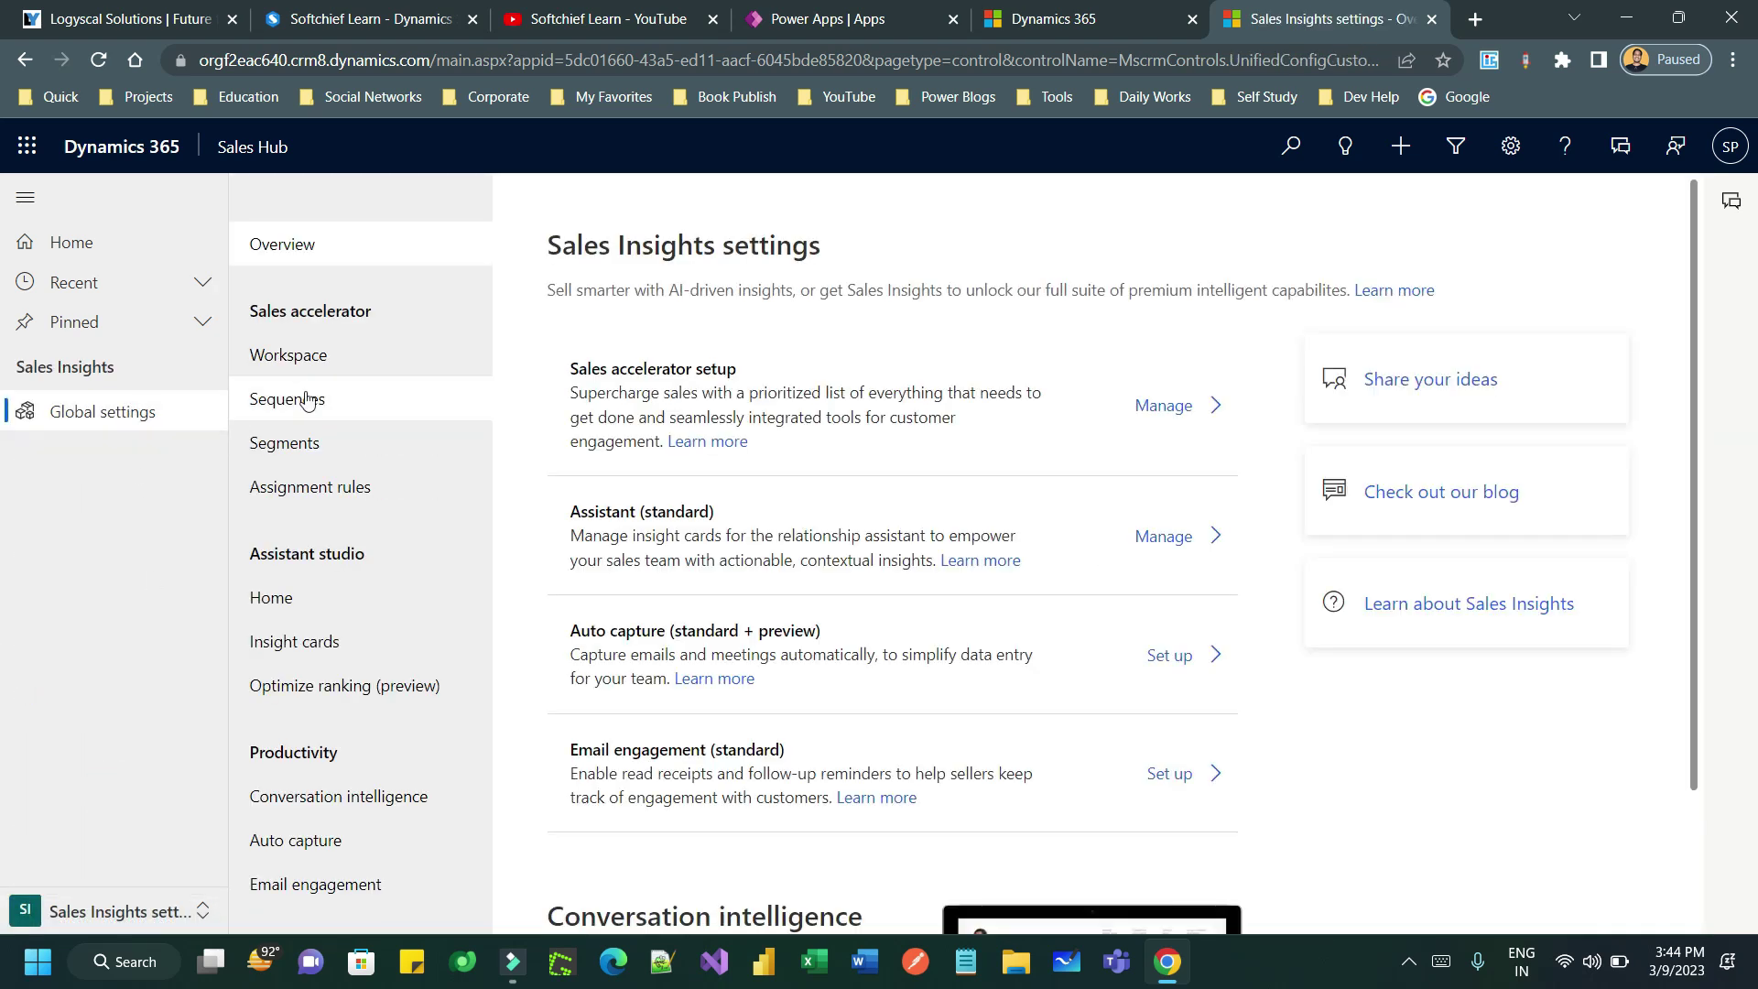
- Open the Follow-up for website leads sequence and its connected segments and leads view
left_click(322, 404)
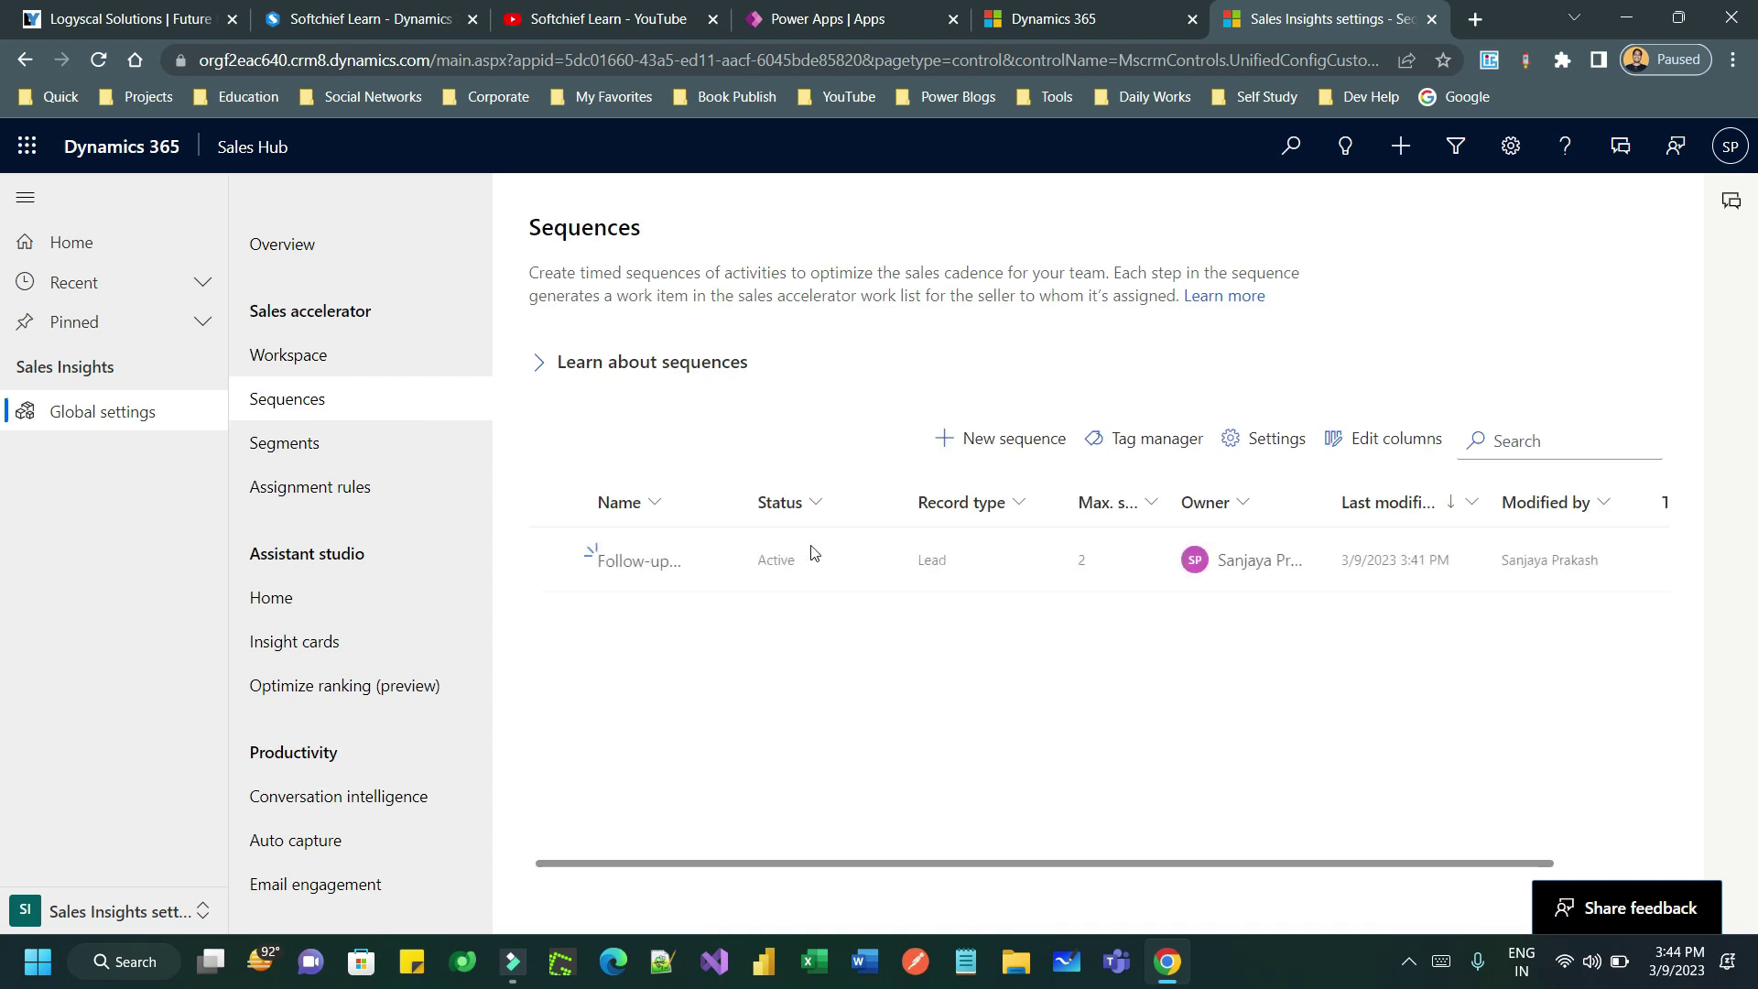
left_click(830, 581)
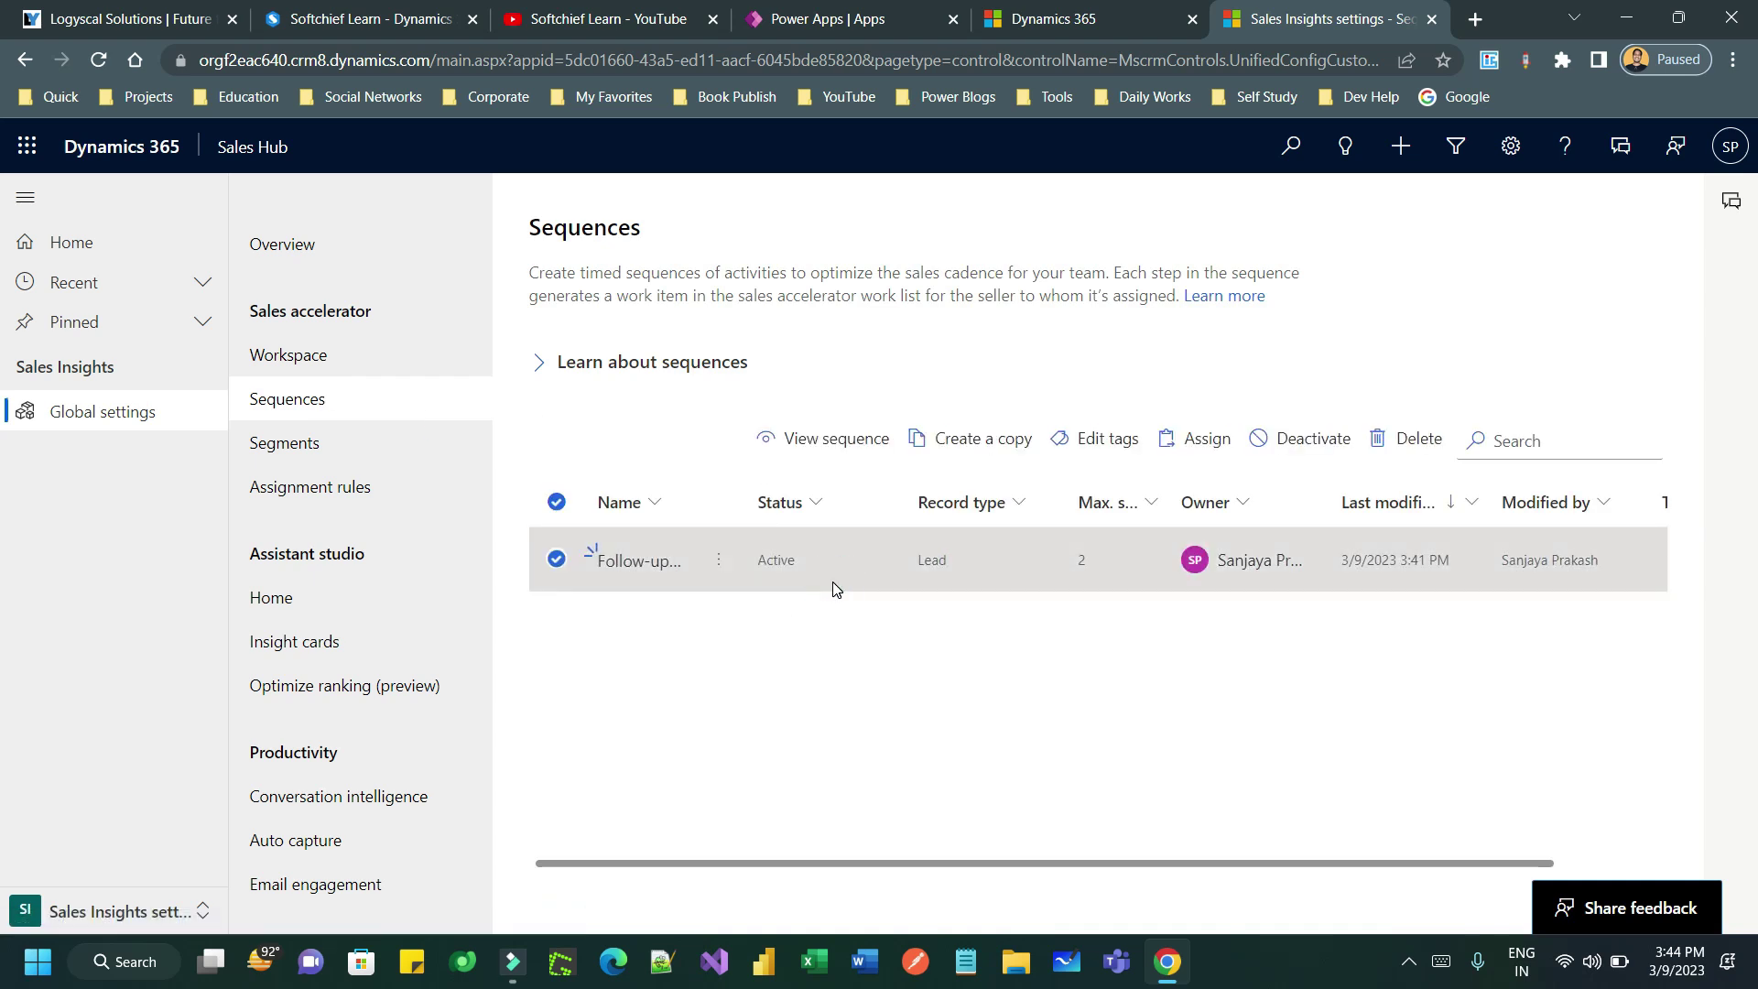
left_click(719, 568)
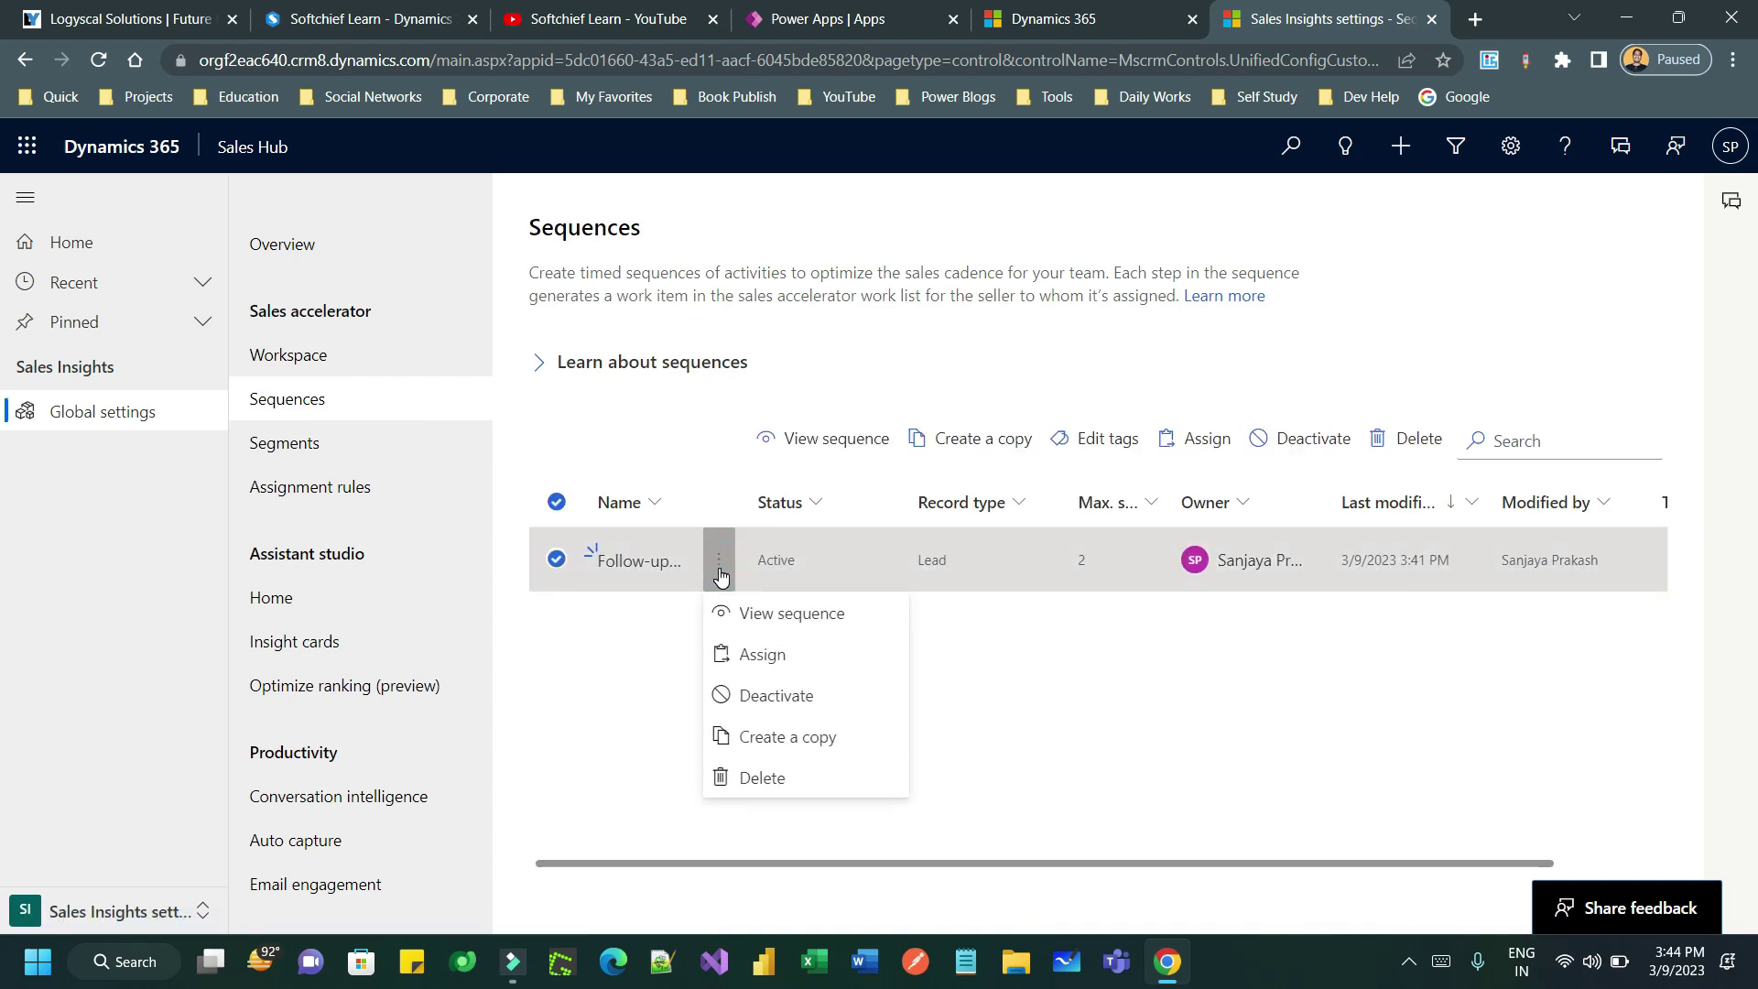
left_click(793, 613)
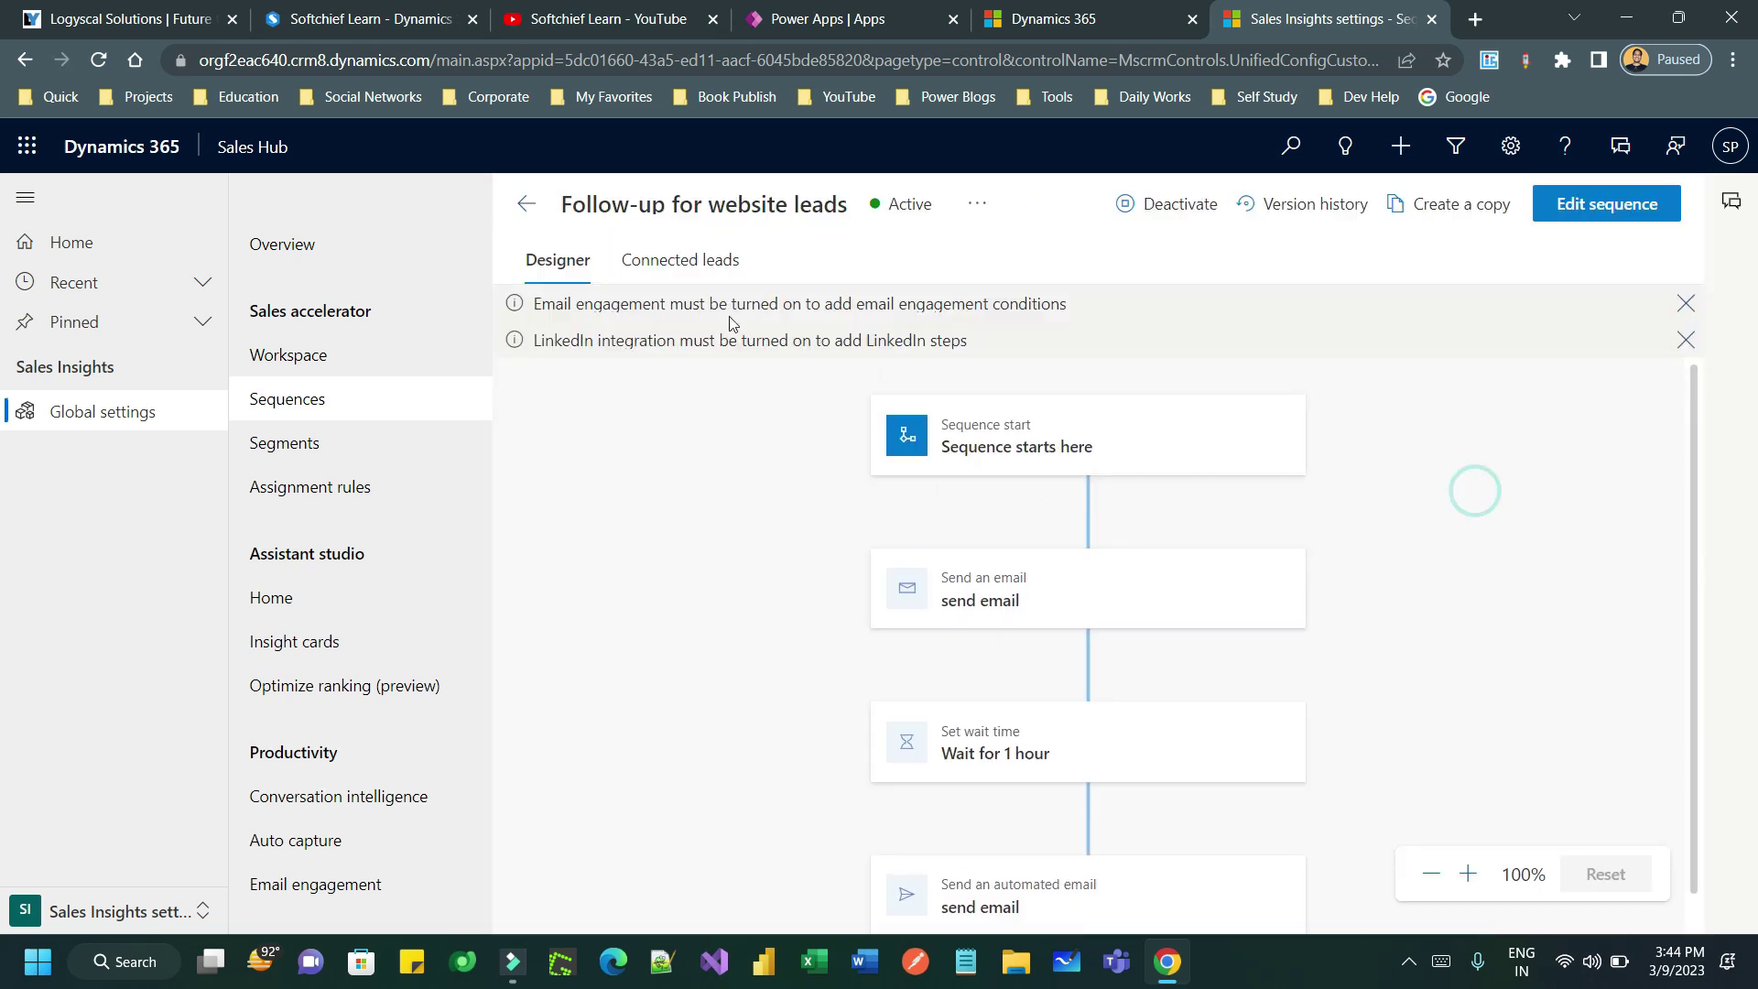
left_click(718, 260)
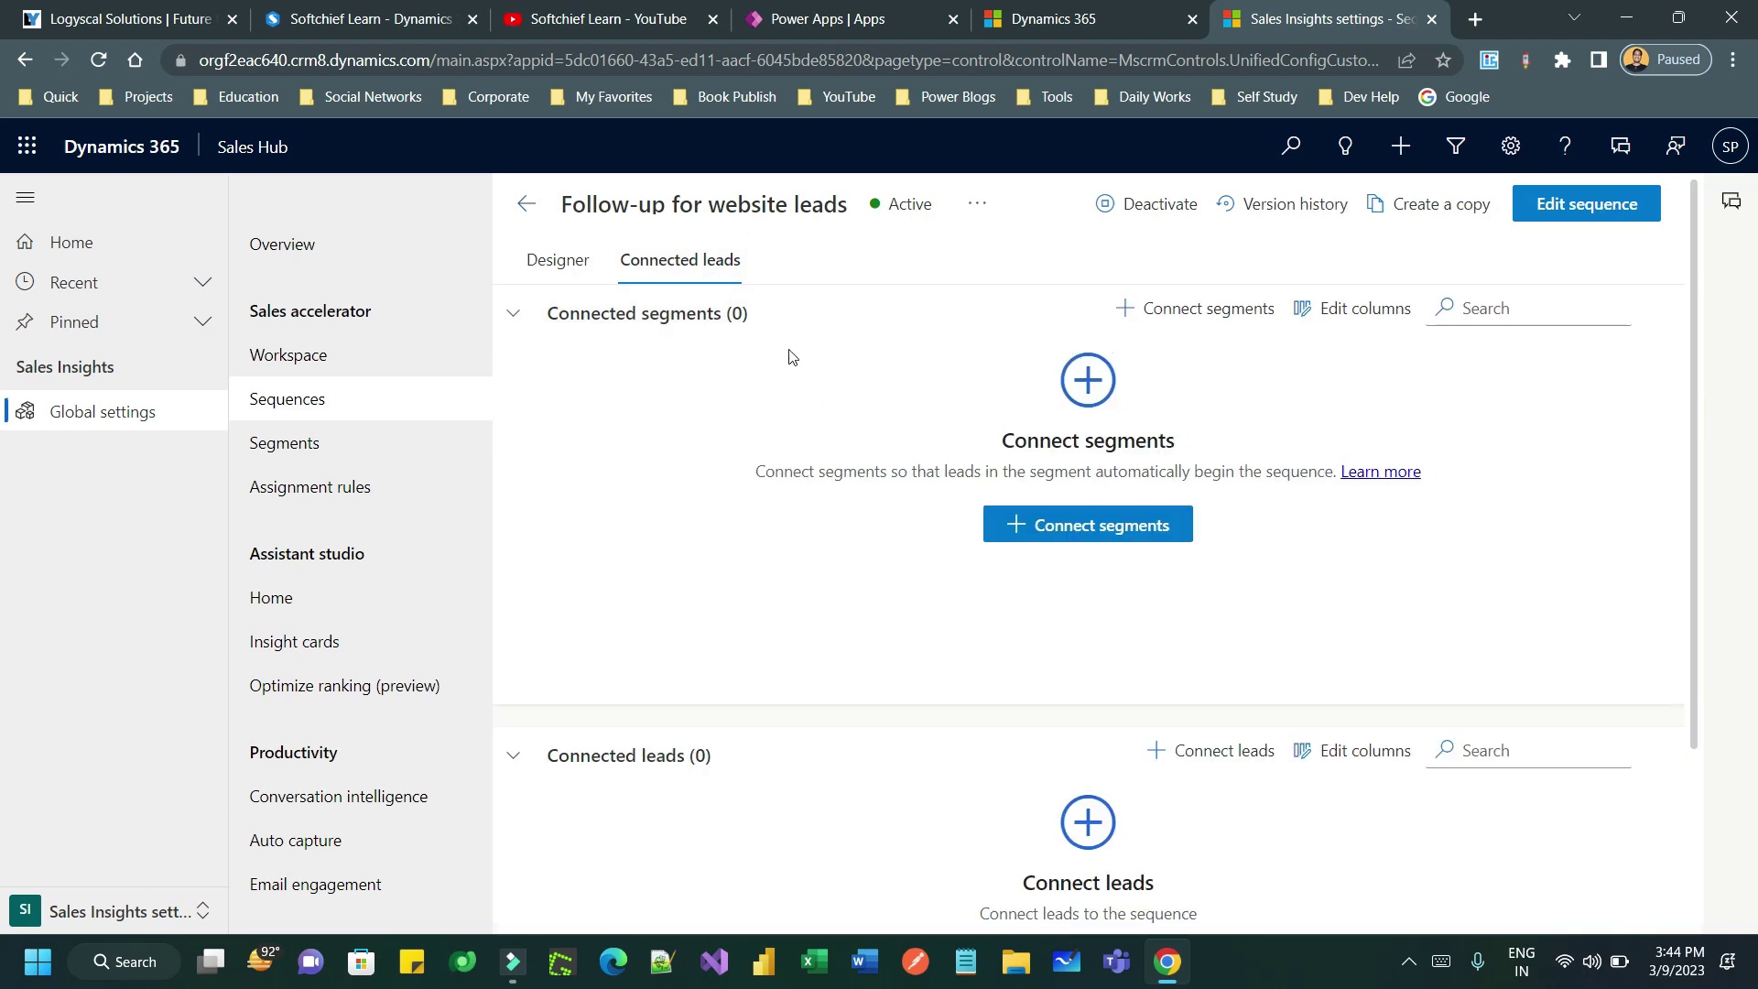
- Connect the Leads created from Web segment to the sequence
scroll(1206, 411, "down", 3)
scroll(1190, 439, "up", 3)
left_click(1064, 515)
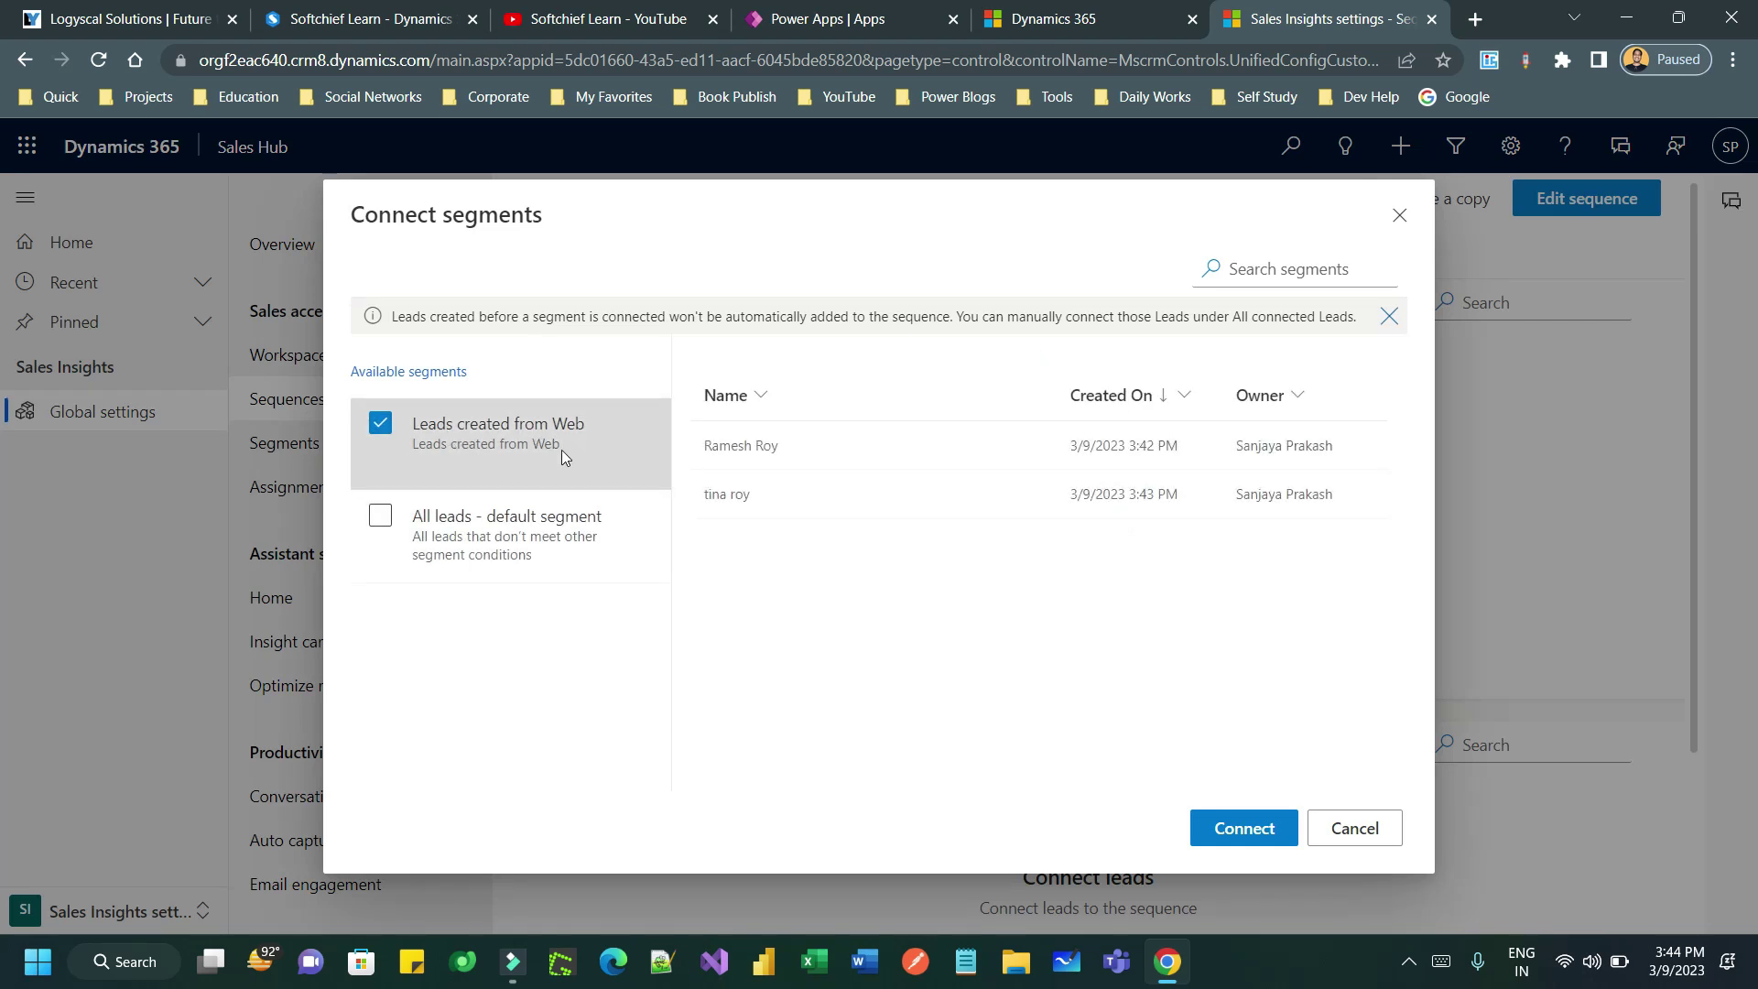
left_click(1243, 828)
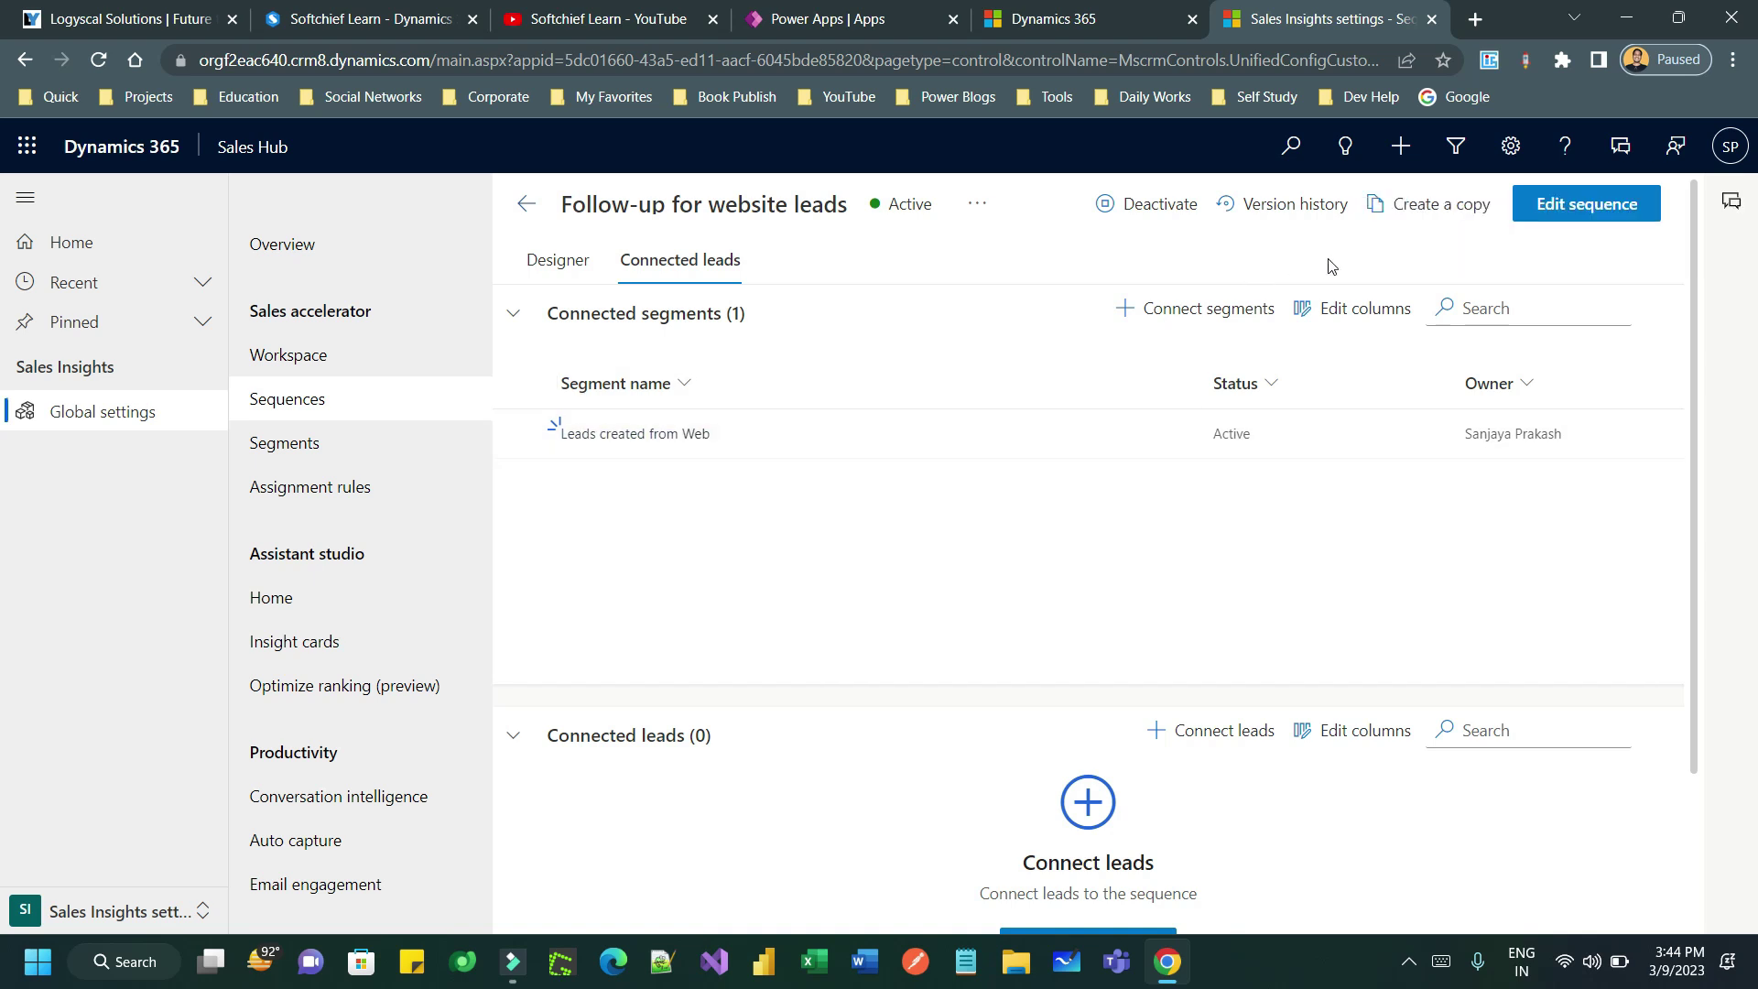
left_click(119, 911)
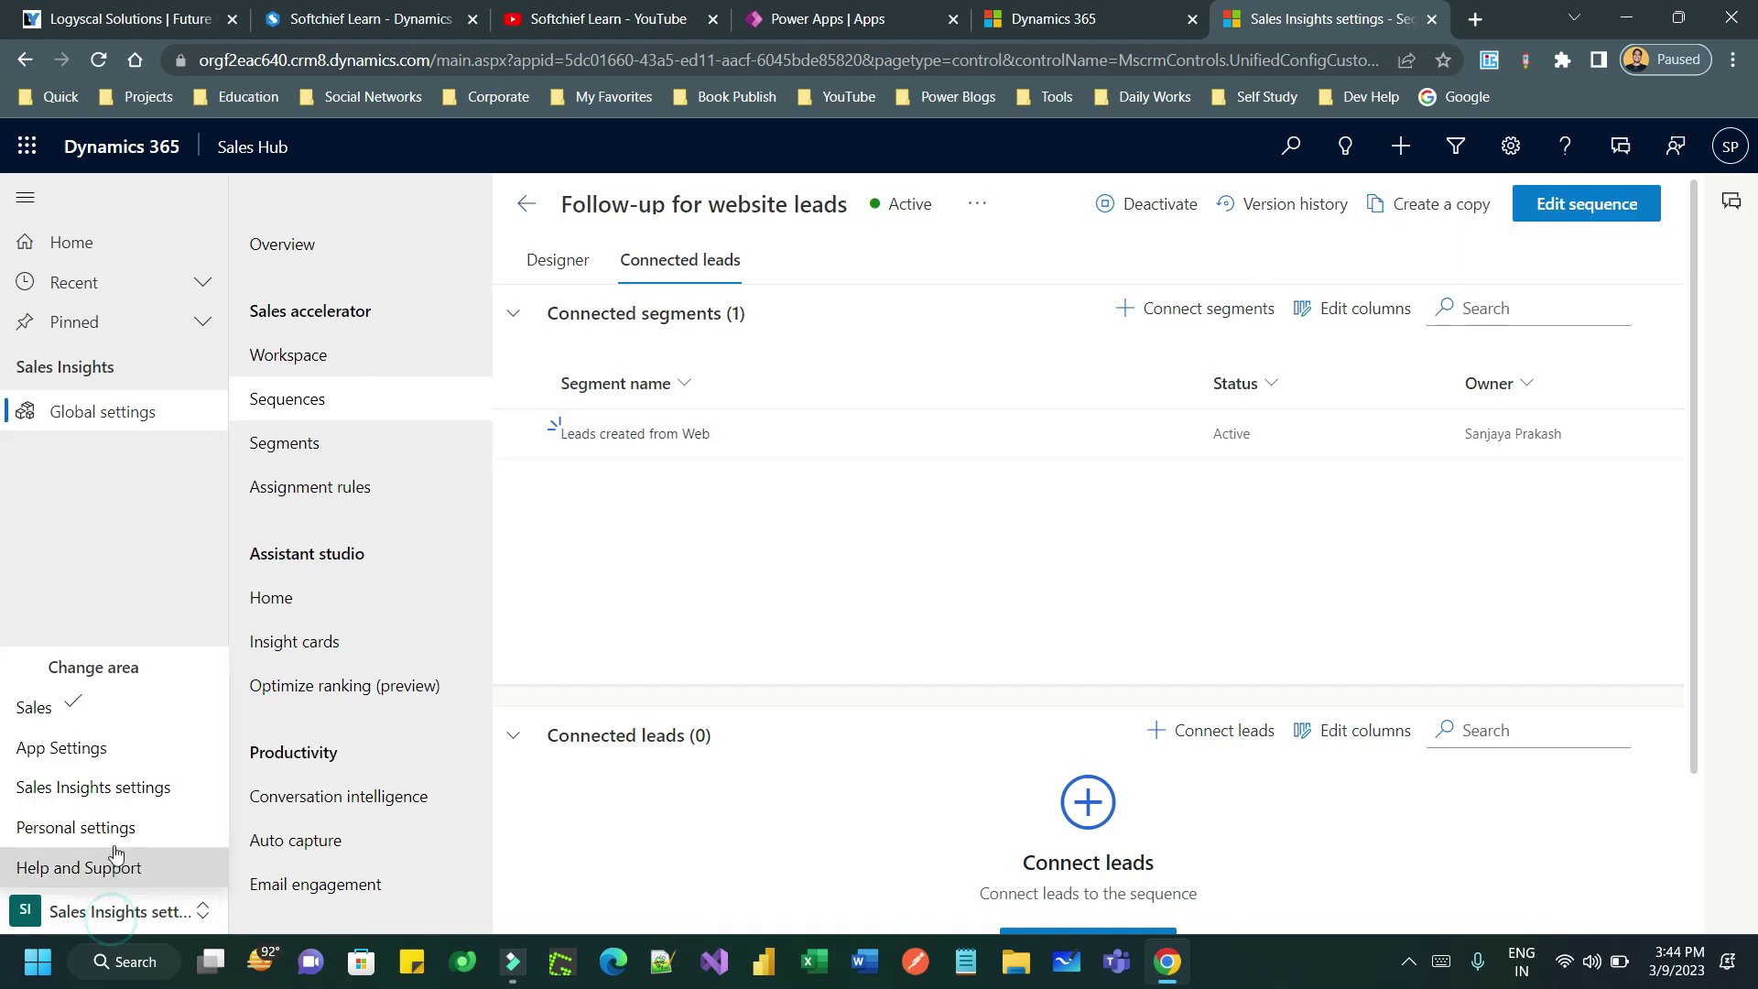
- Return to the Sales area, refresh the work list, and go to the leads list
left_click(103, 748)
left_click(99, 706)
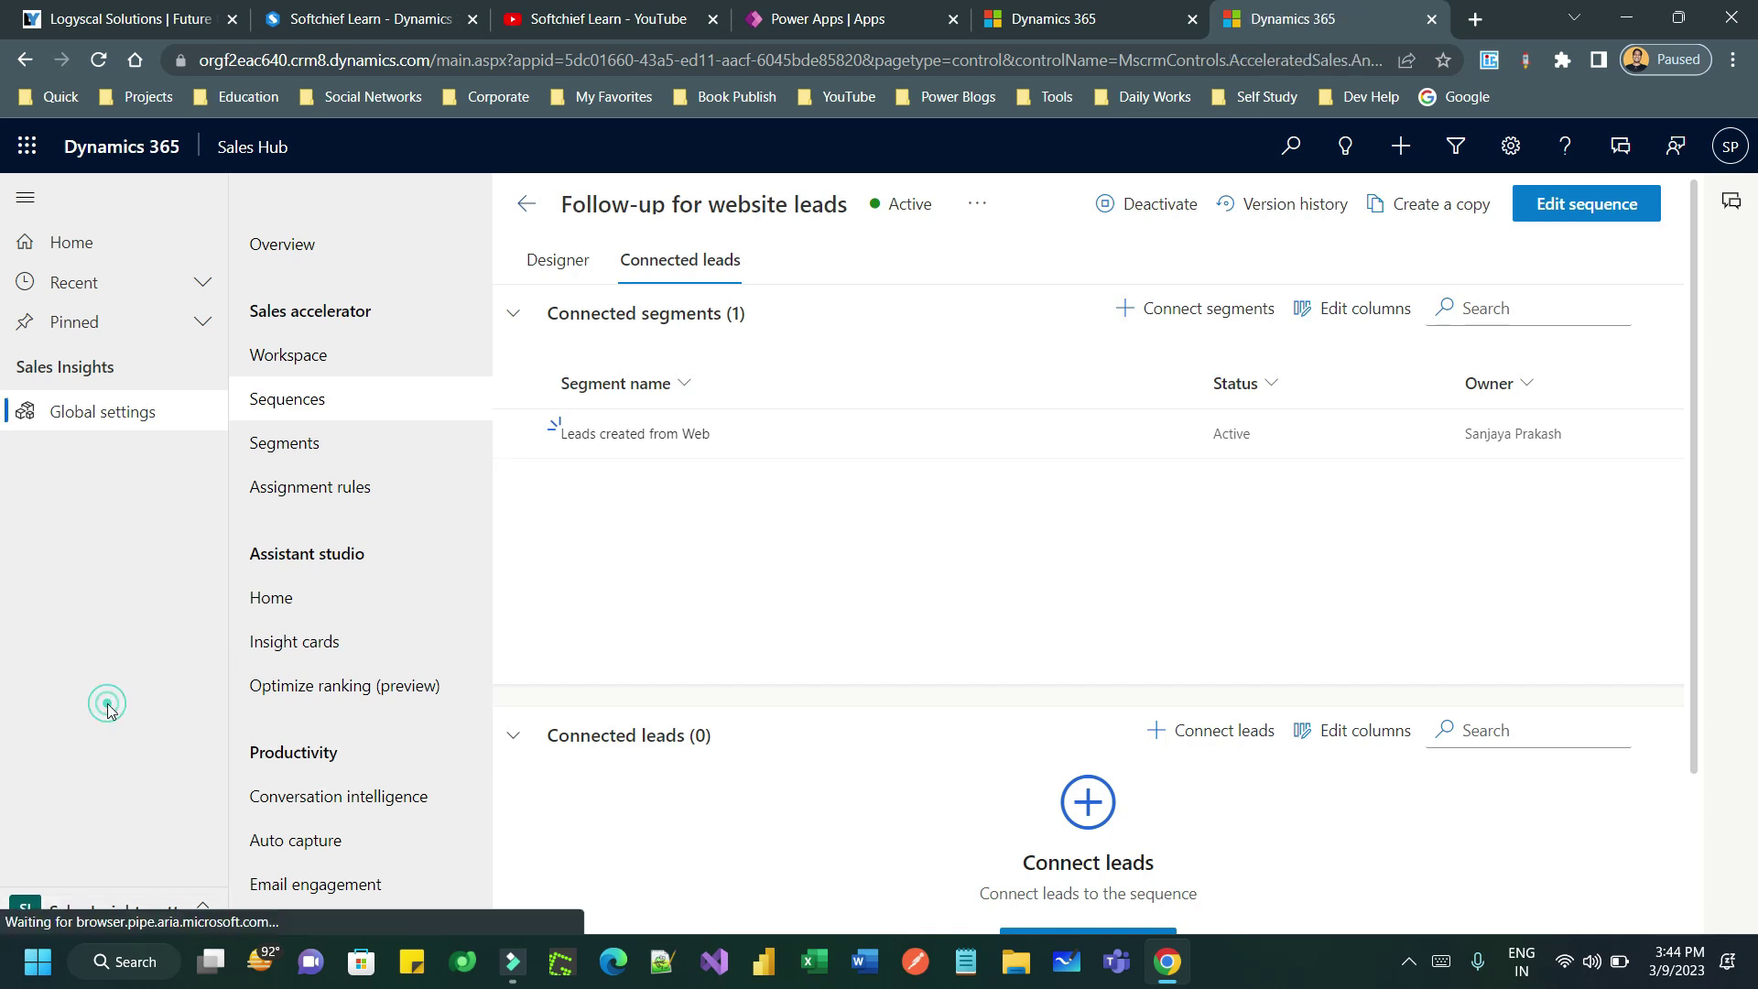
left_click(593, 204)
left_click(634, 275)
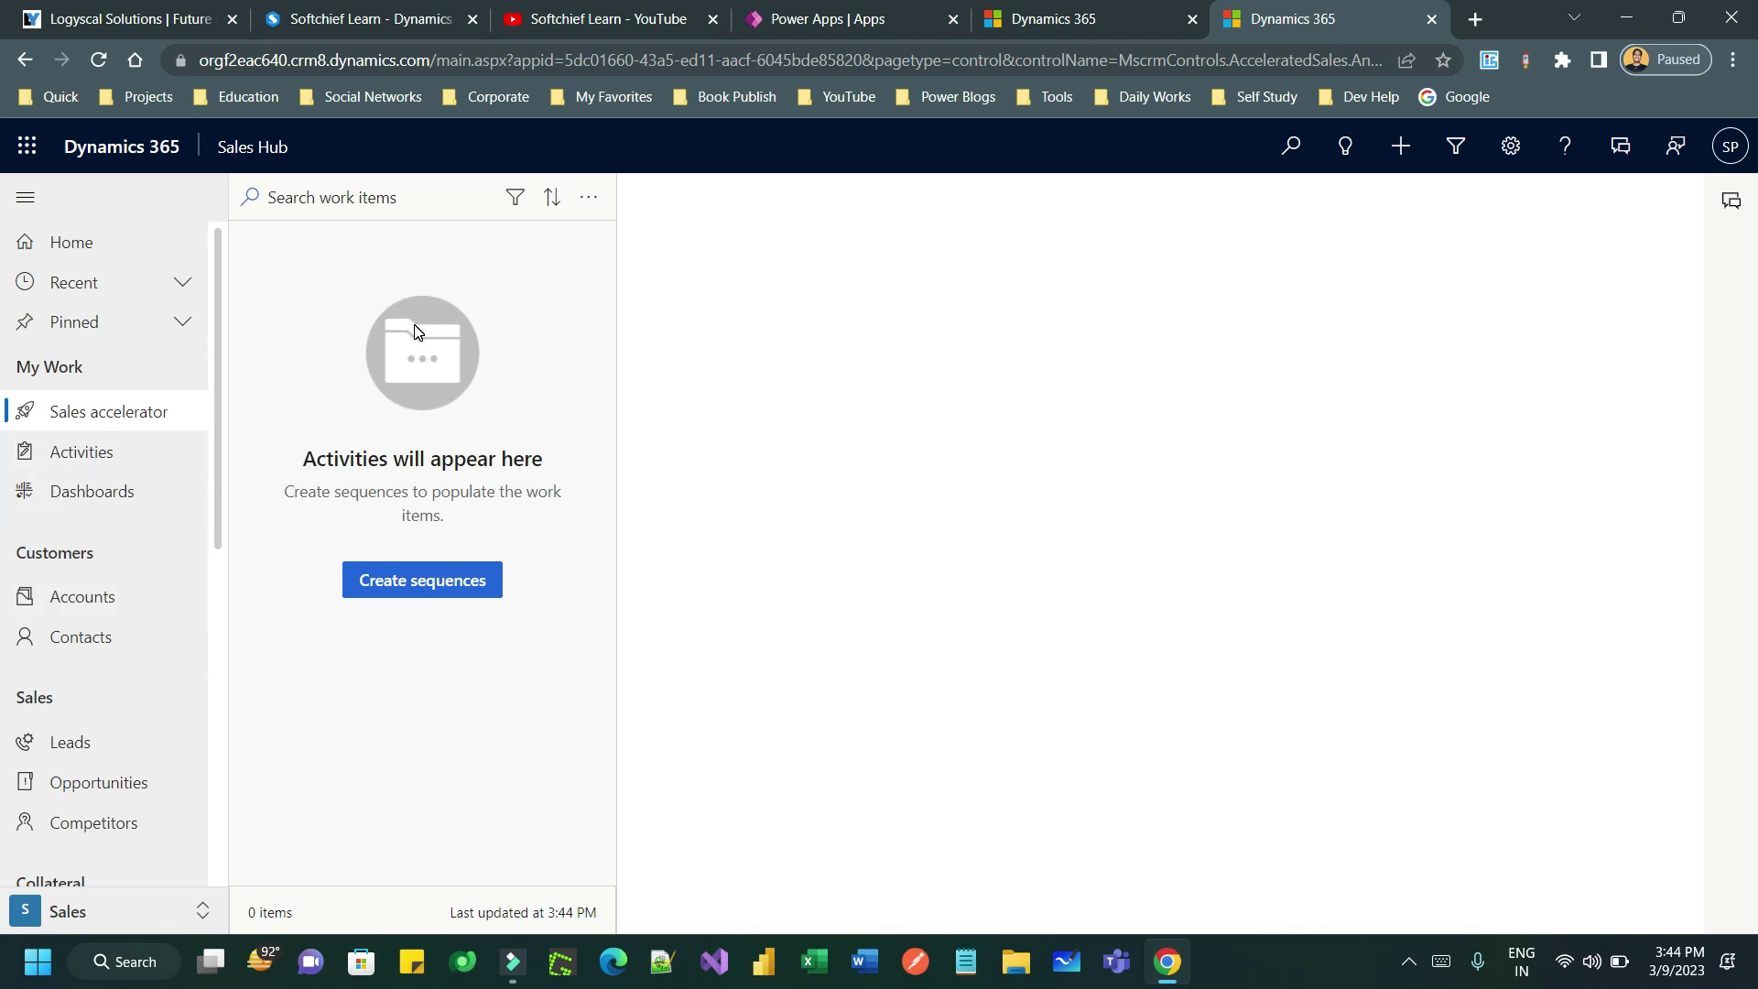
left_click(117, 739)
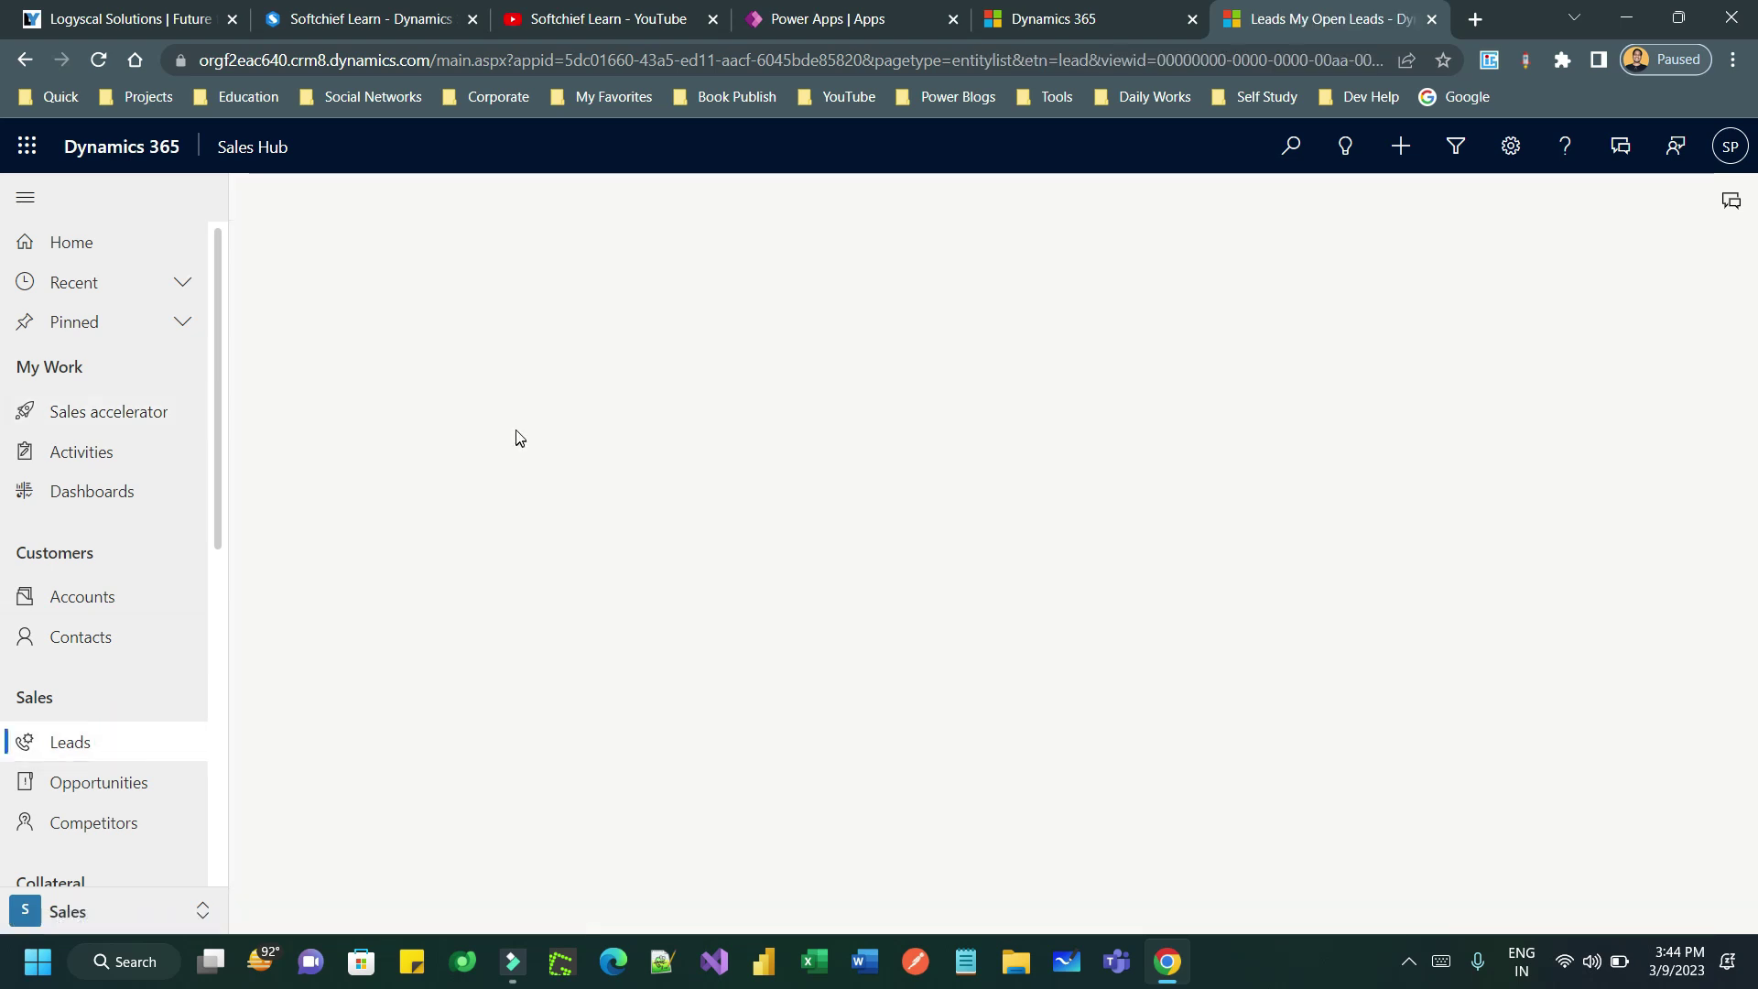
- Create and save a new lead 'Big order on sugar' with the contact's name and e-mail
left_click(437, 203)
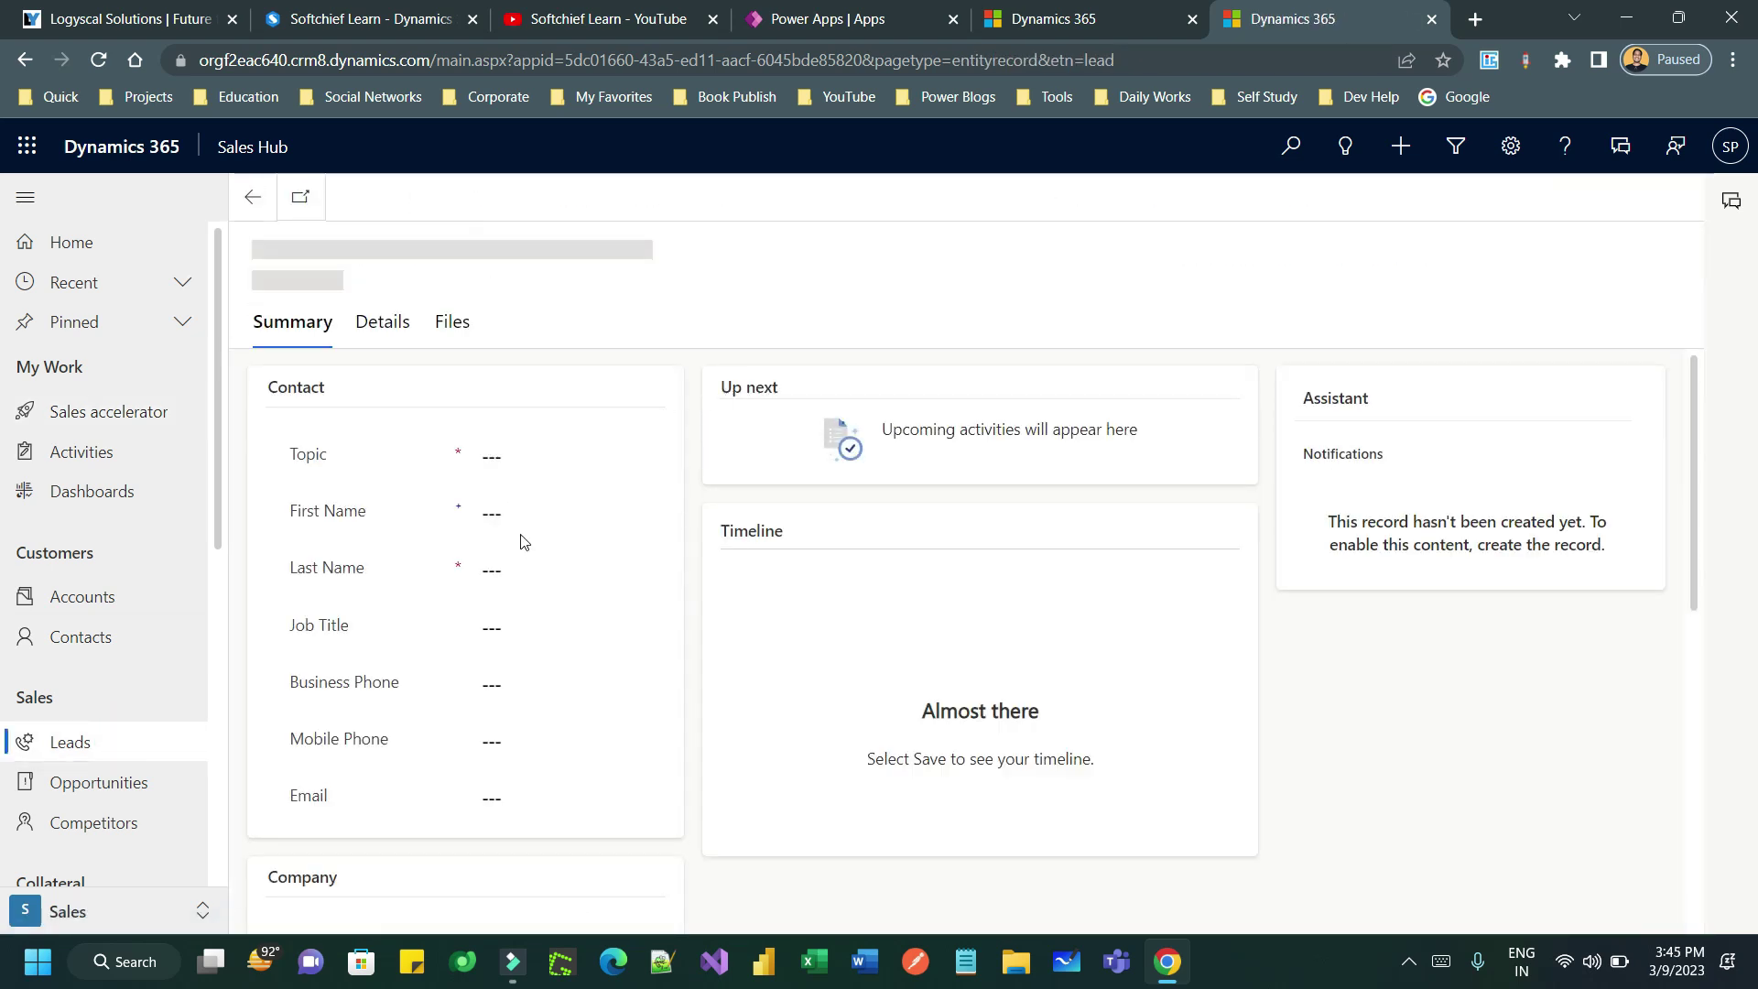
left_click(511, 526)
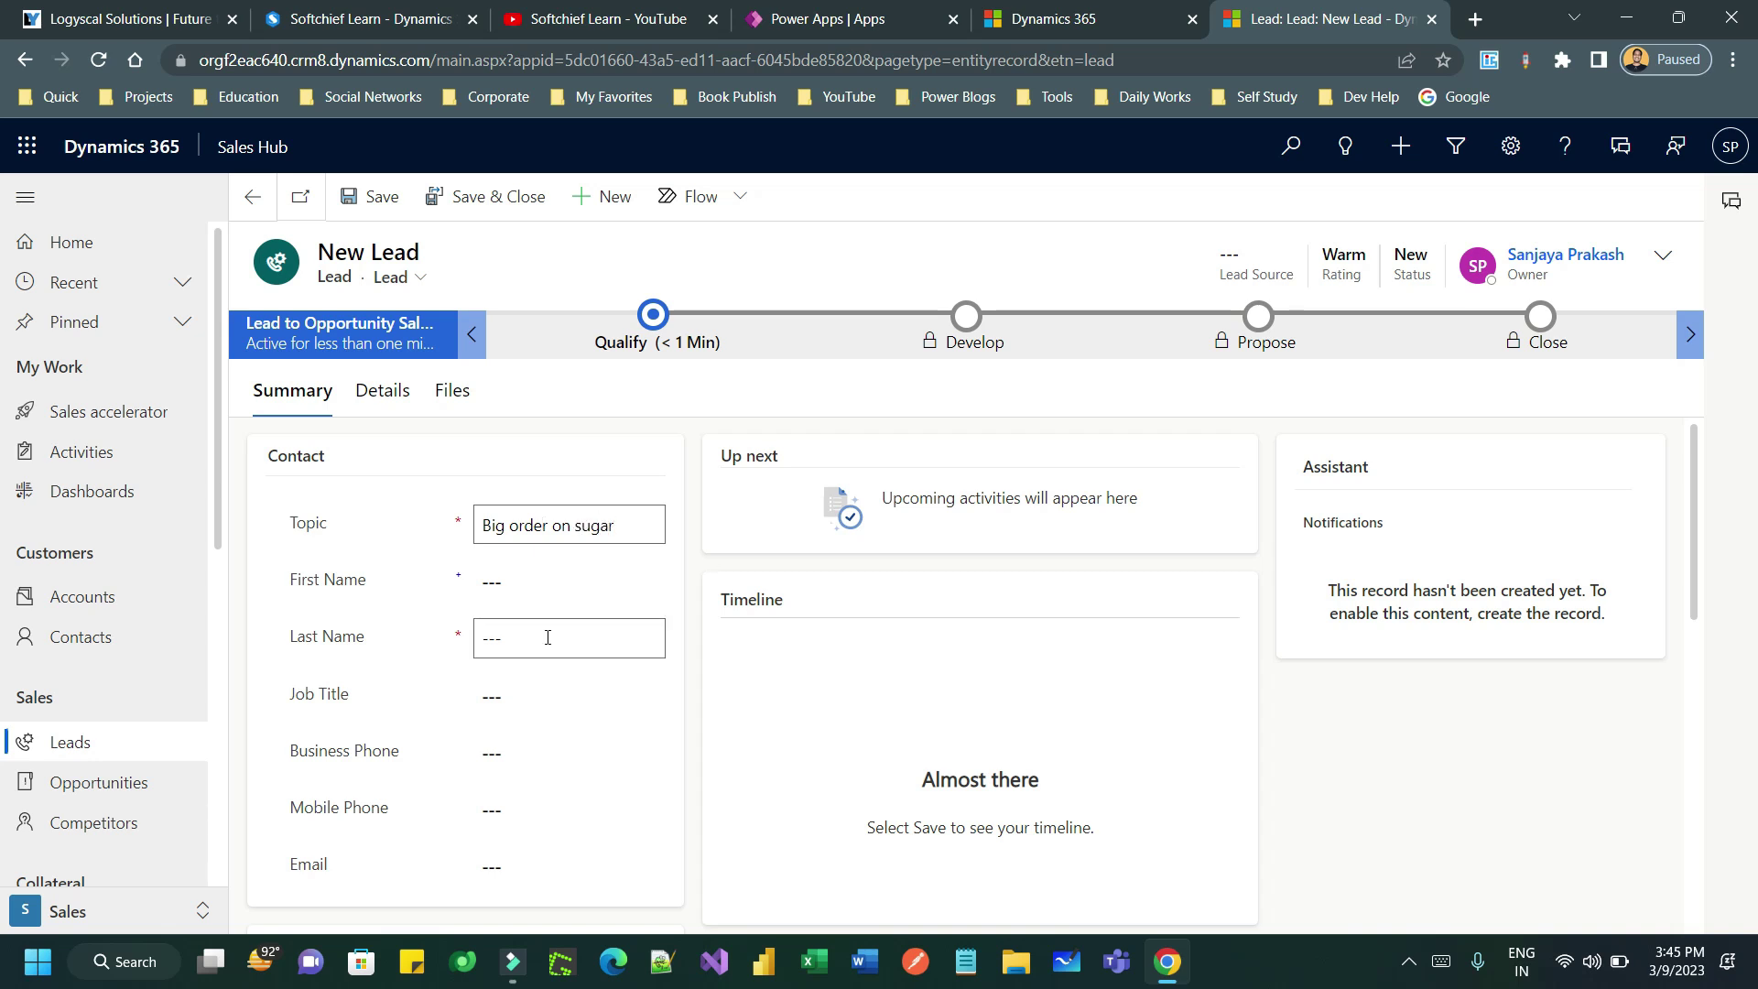
left_click(530, 582)
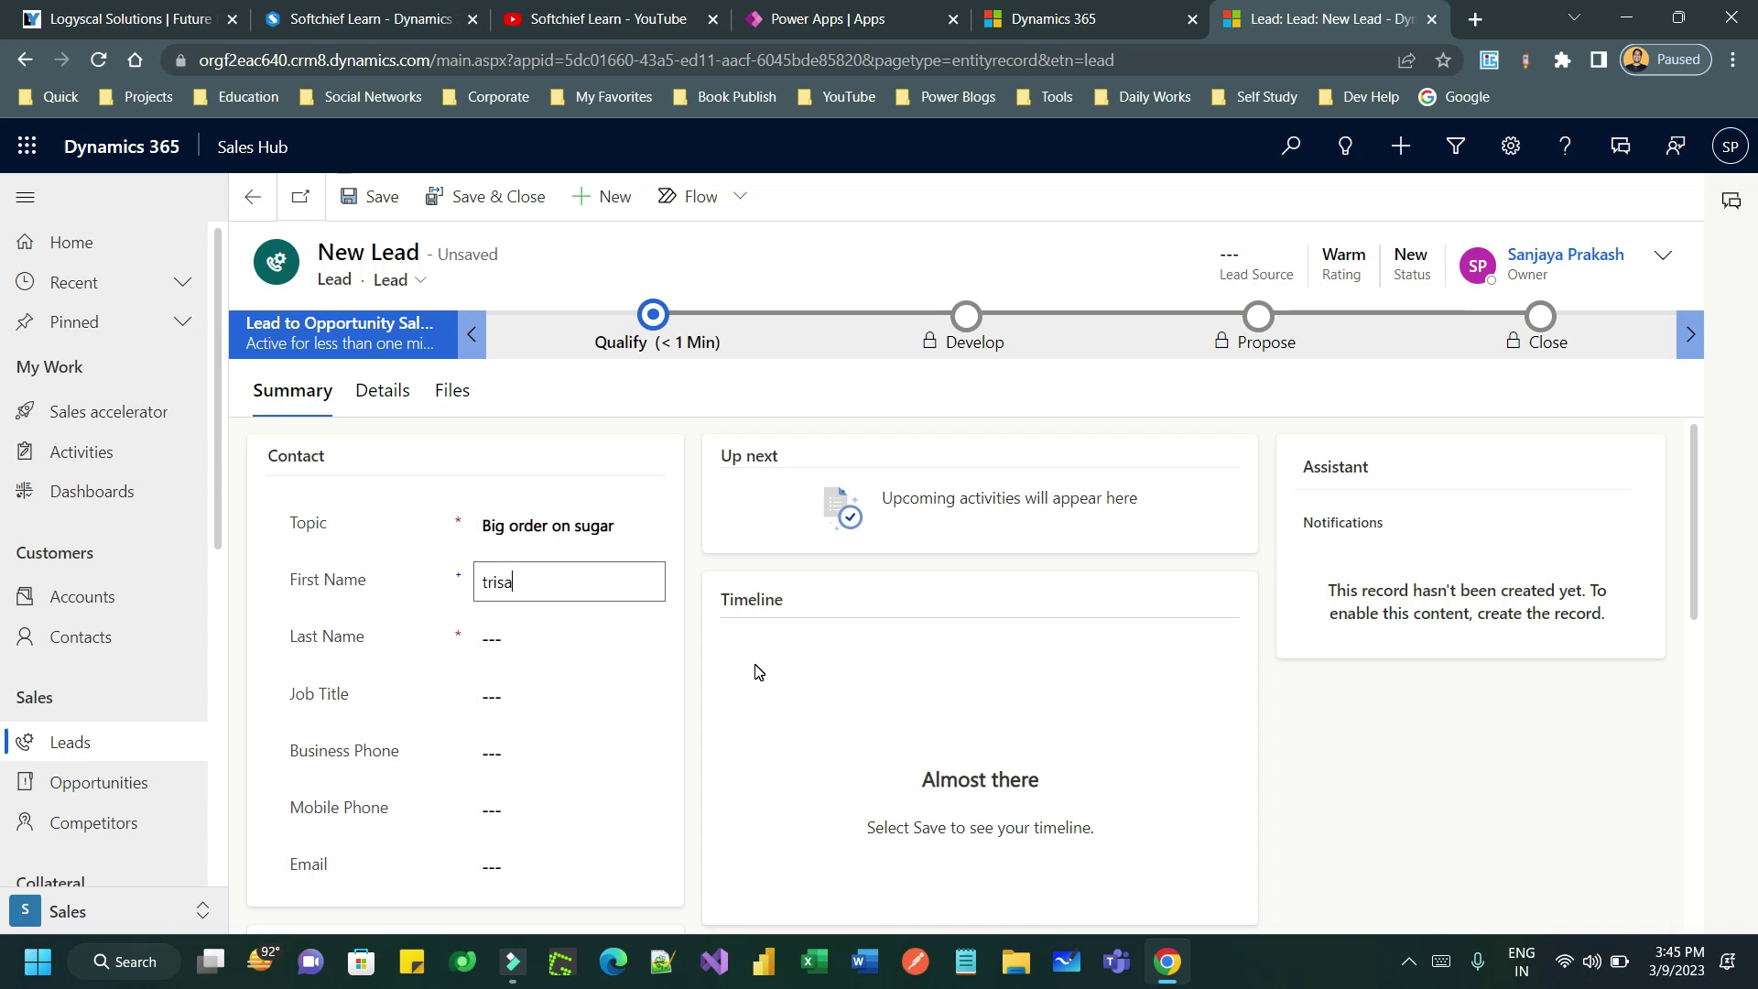
left_click(537, 636)
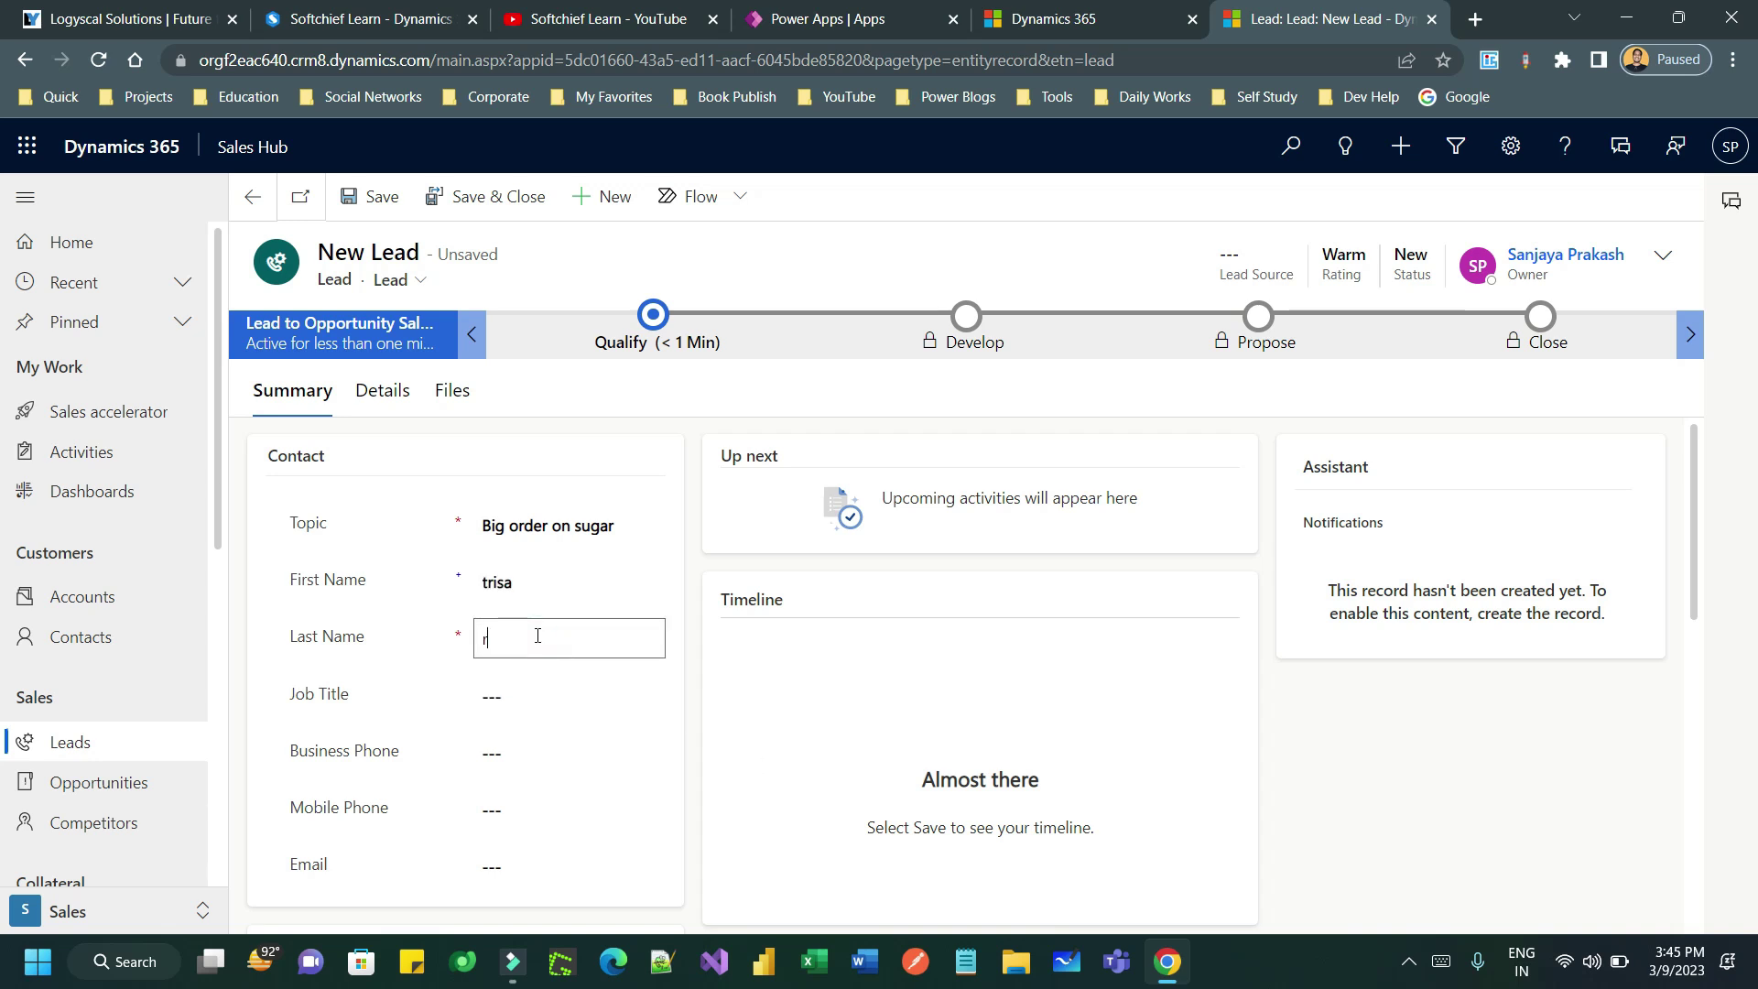
left_click(503, 867)
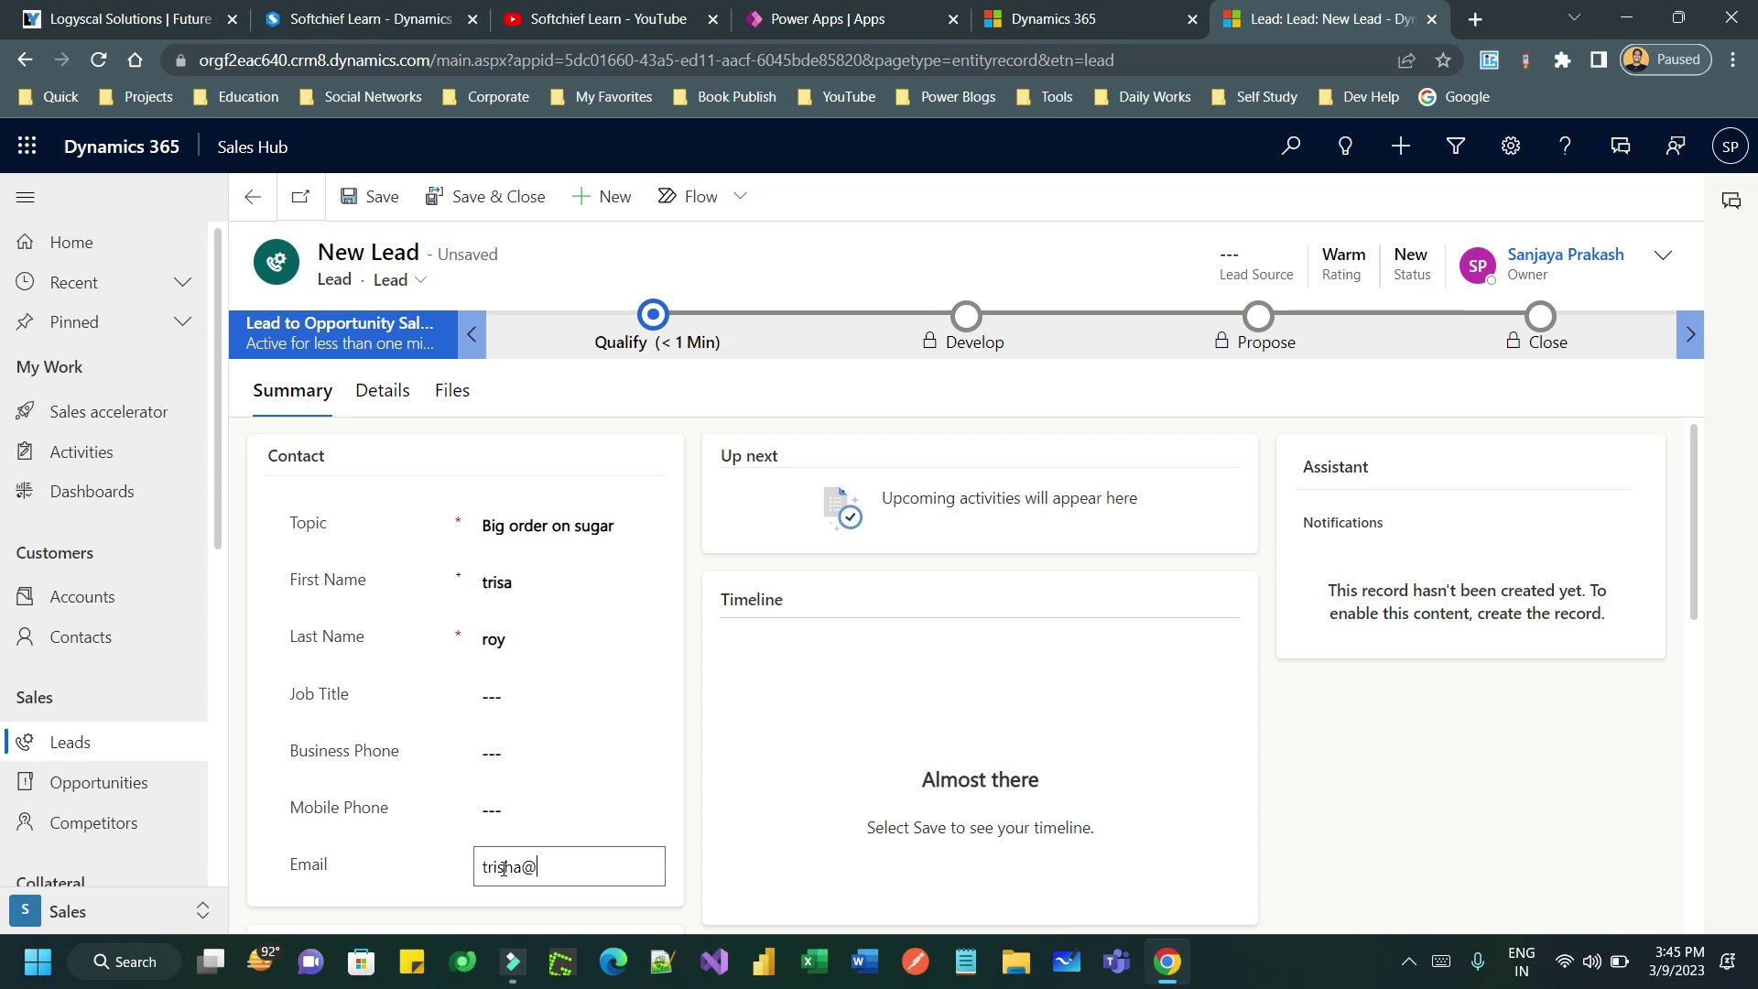
left_click(375, 196)
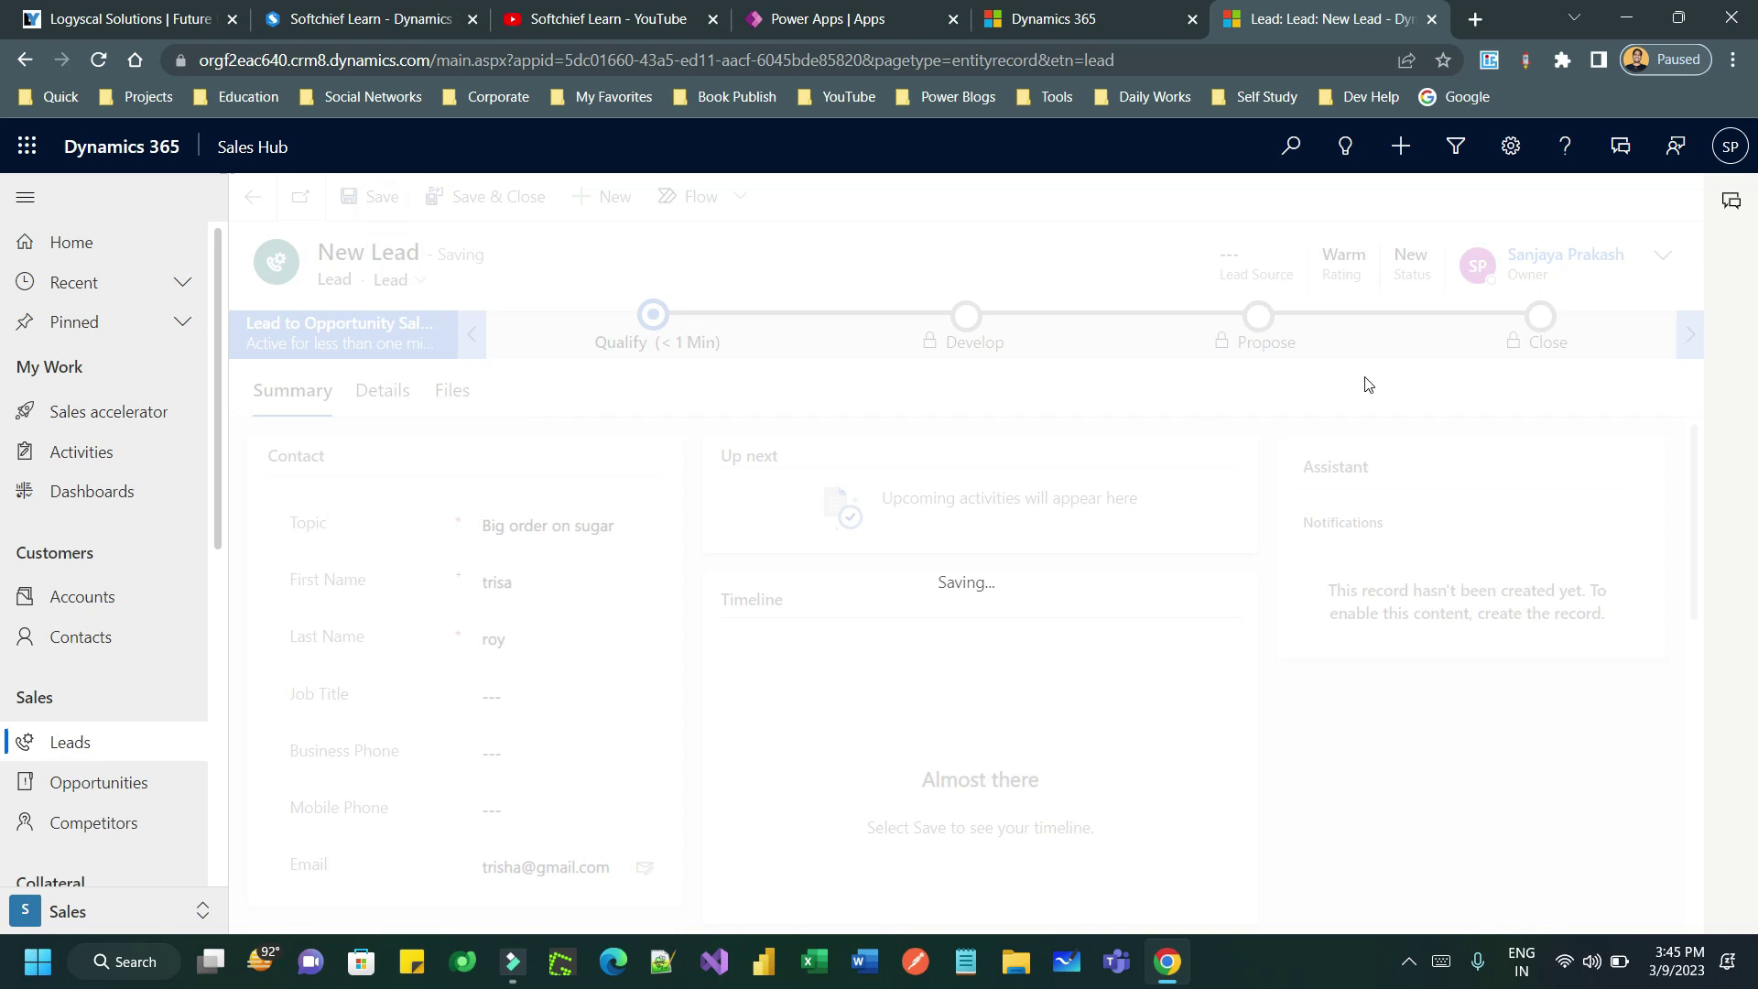
- Set the sugar lead's Lead Source to Web and save it
left_click(1649, 260)
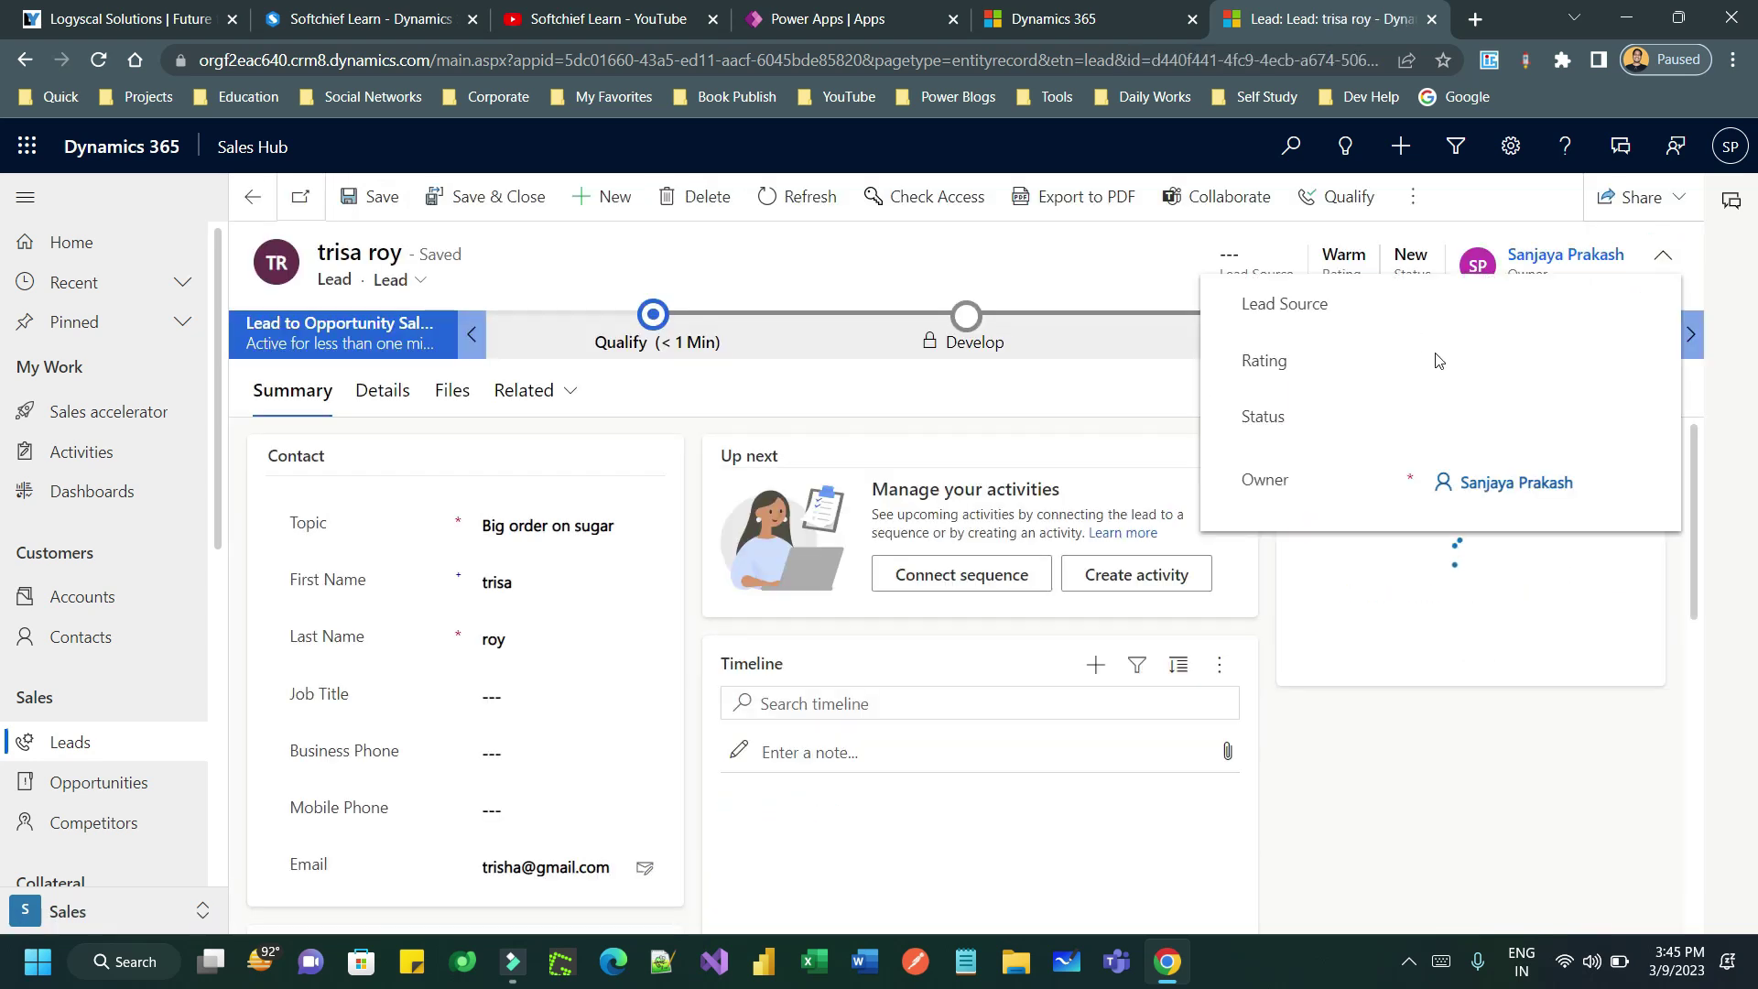
left_click(1459, 309)
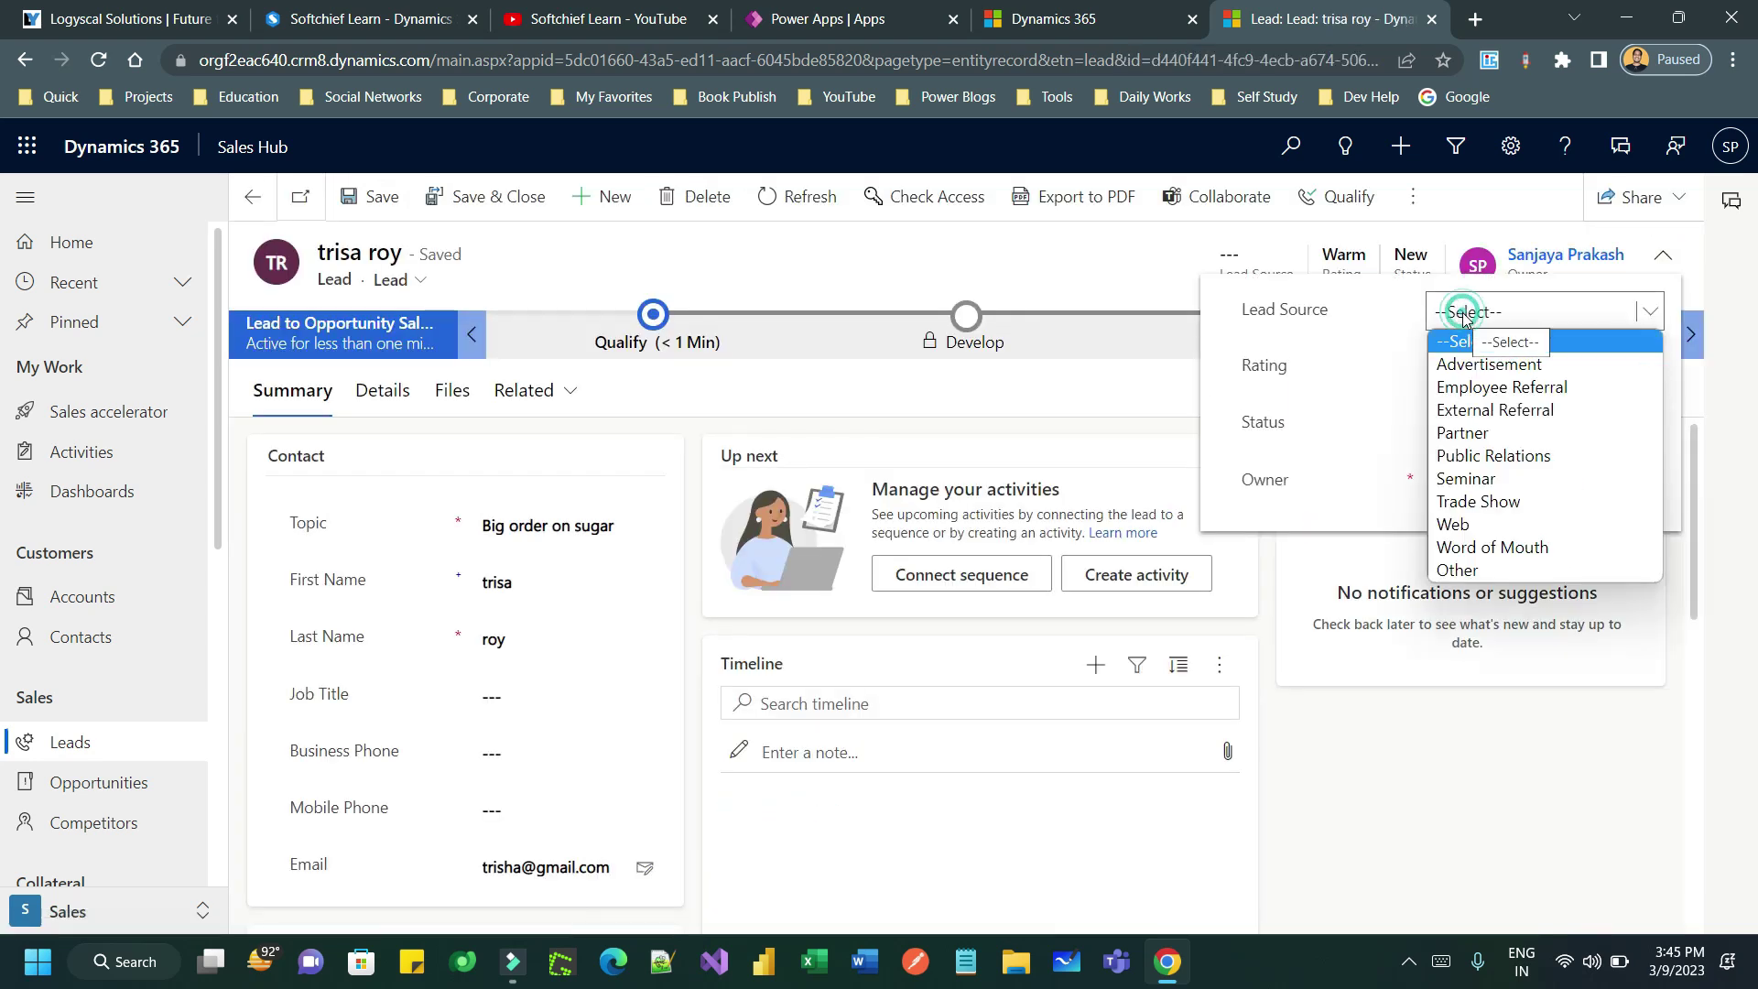
left_click(1499, 525)
left_click(375, 196)
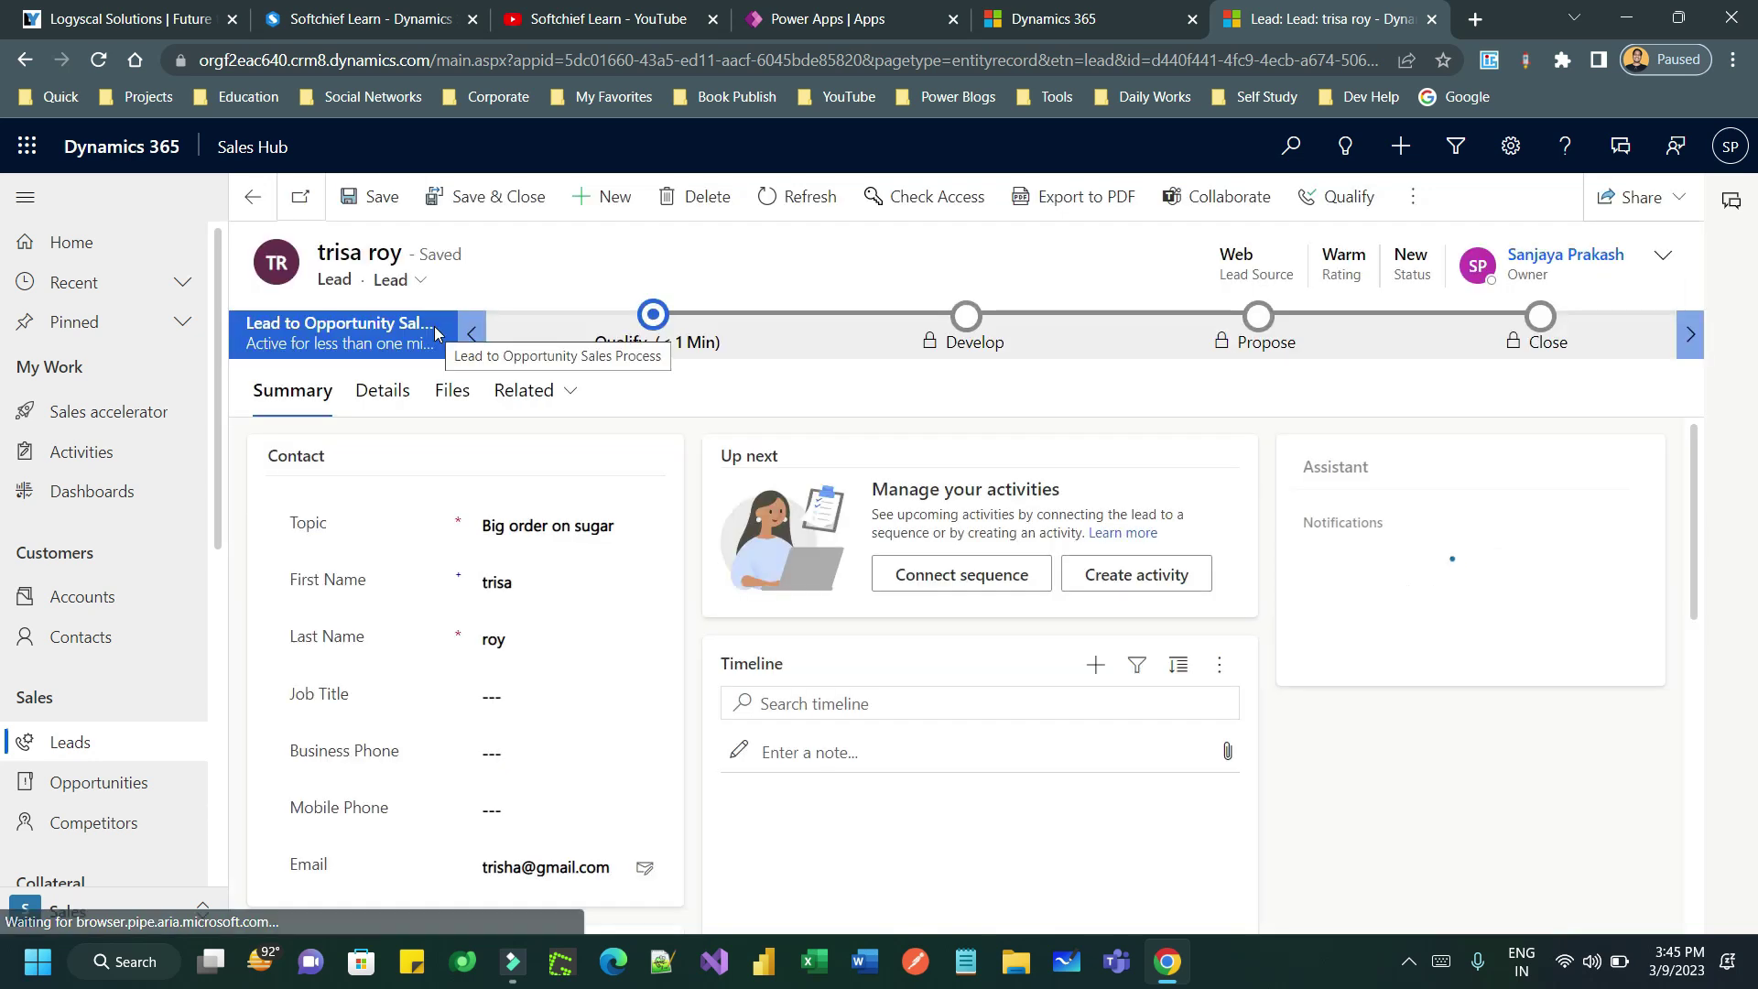
left_click(137, 411)
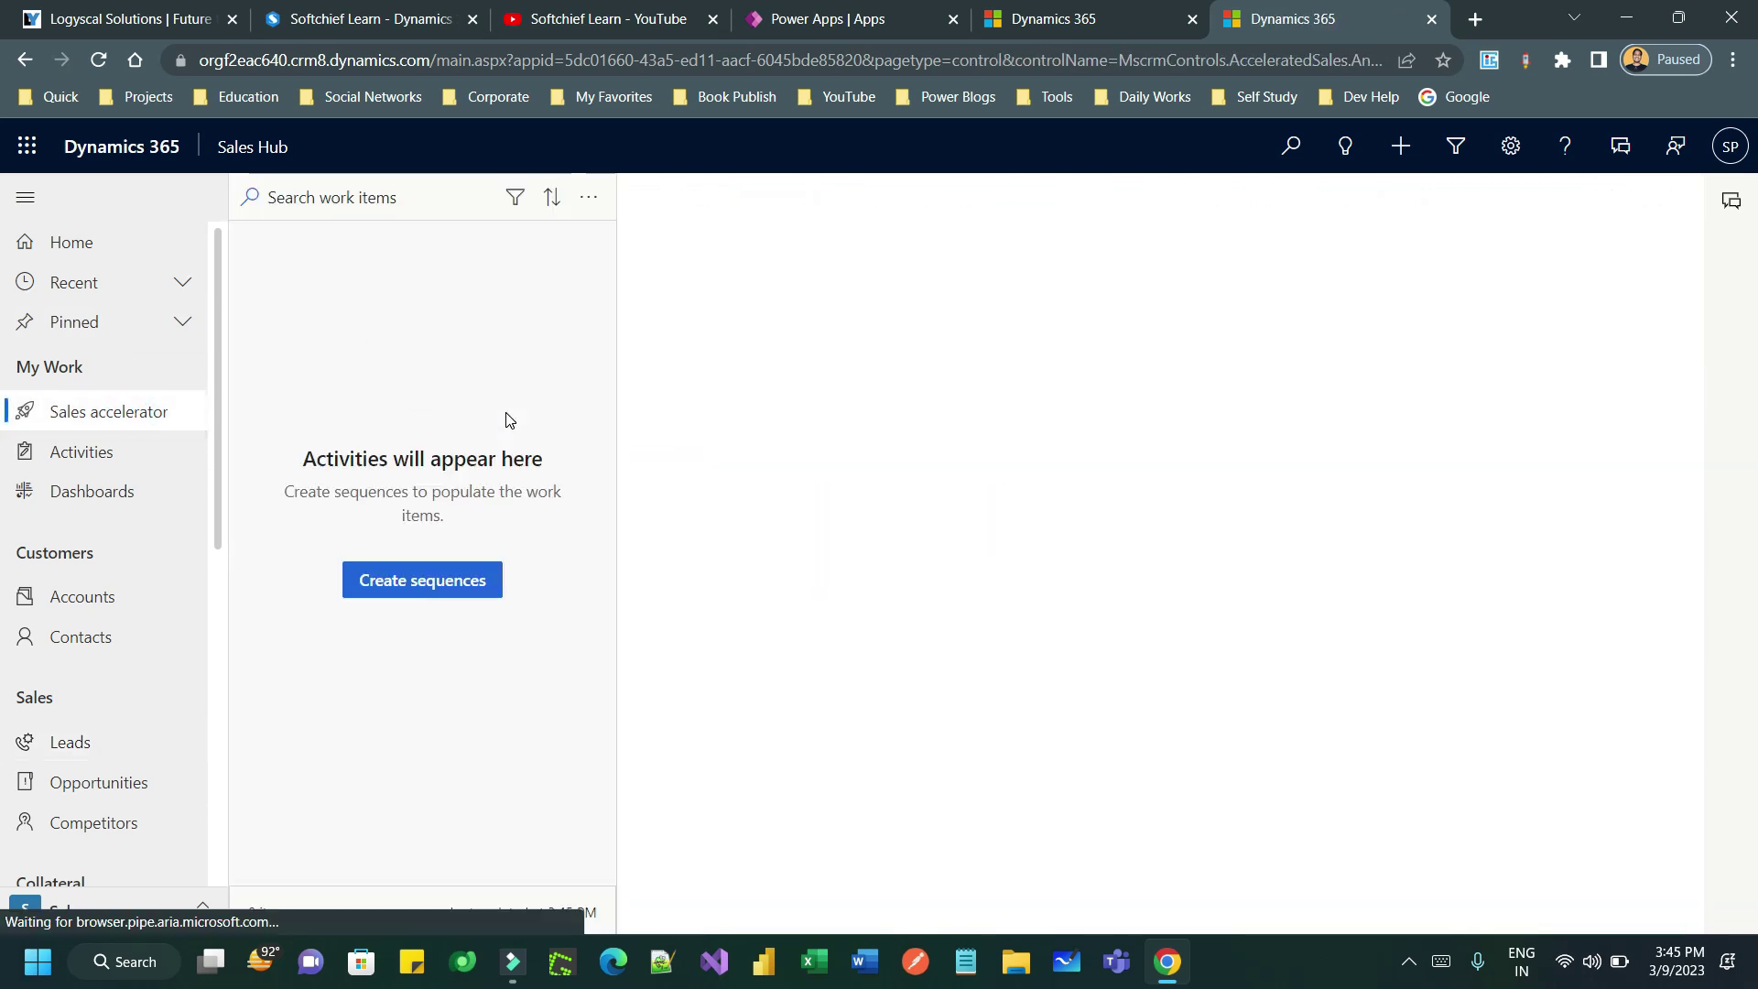
- Refresh the work list and open the sugar lead's send email sequence work item
left_click(589, 198)
left_click(602, 270)
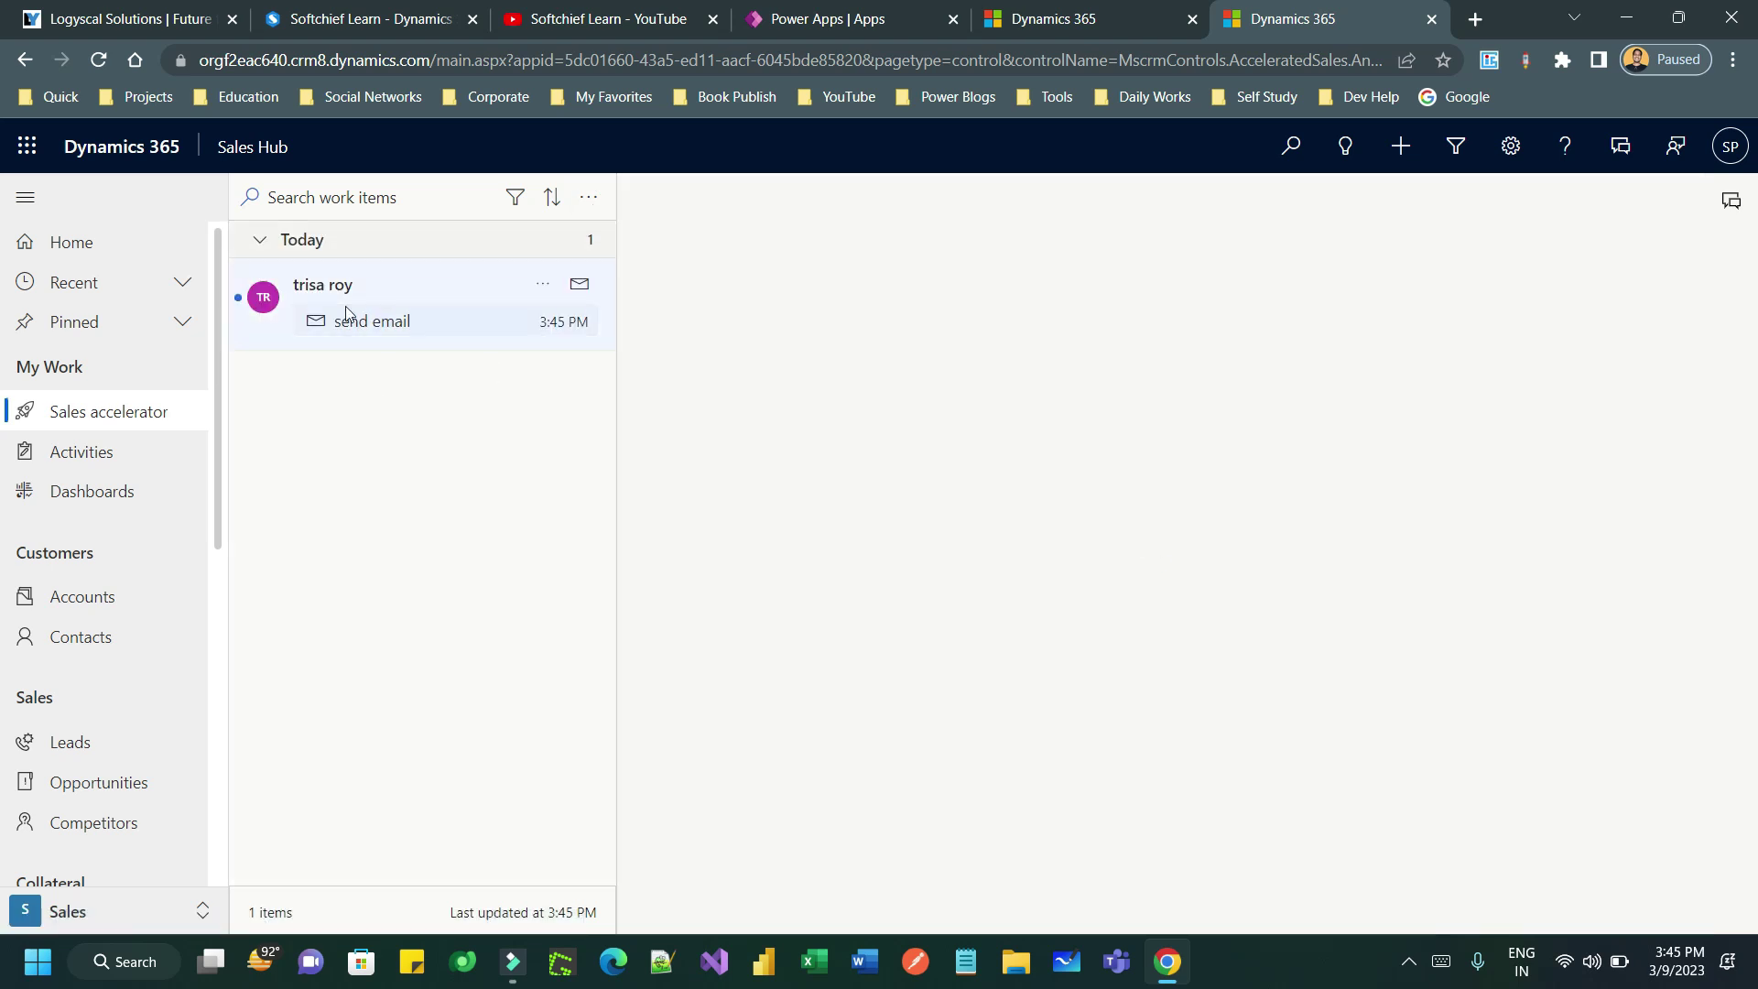
left_click(380, 304)
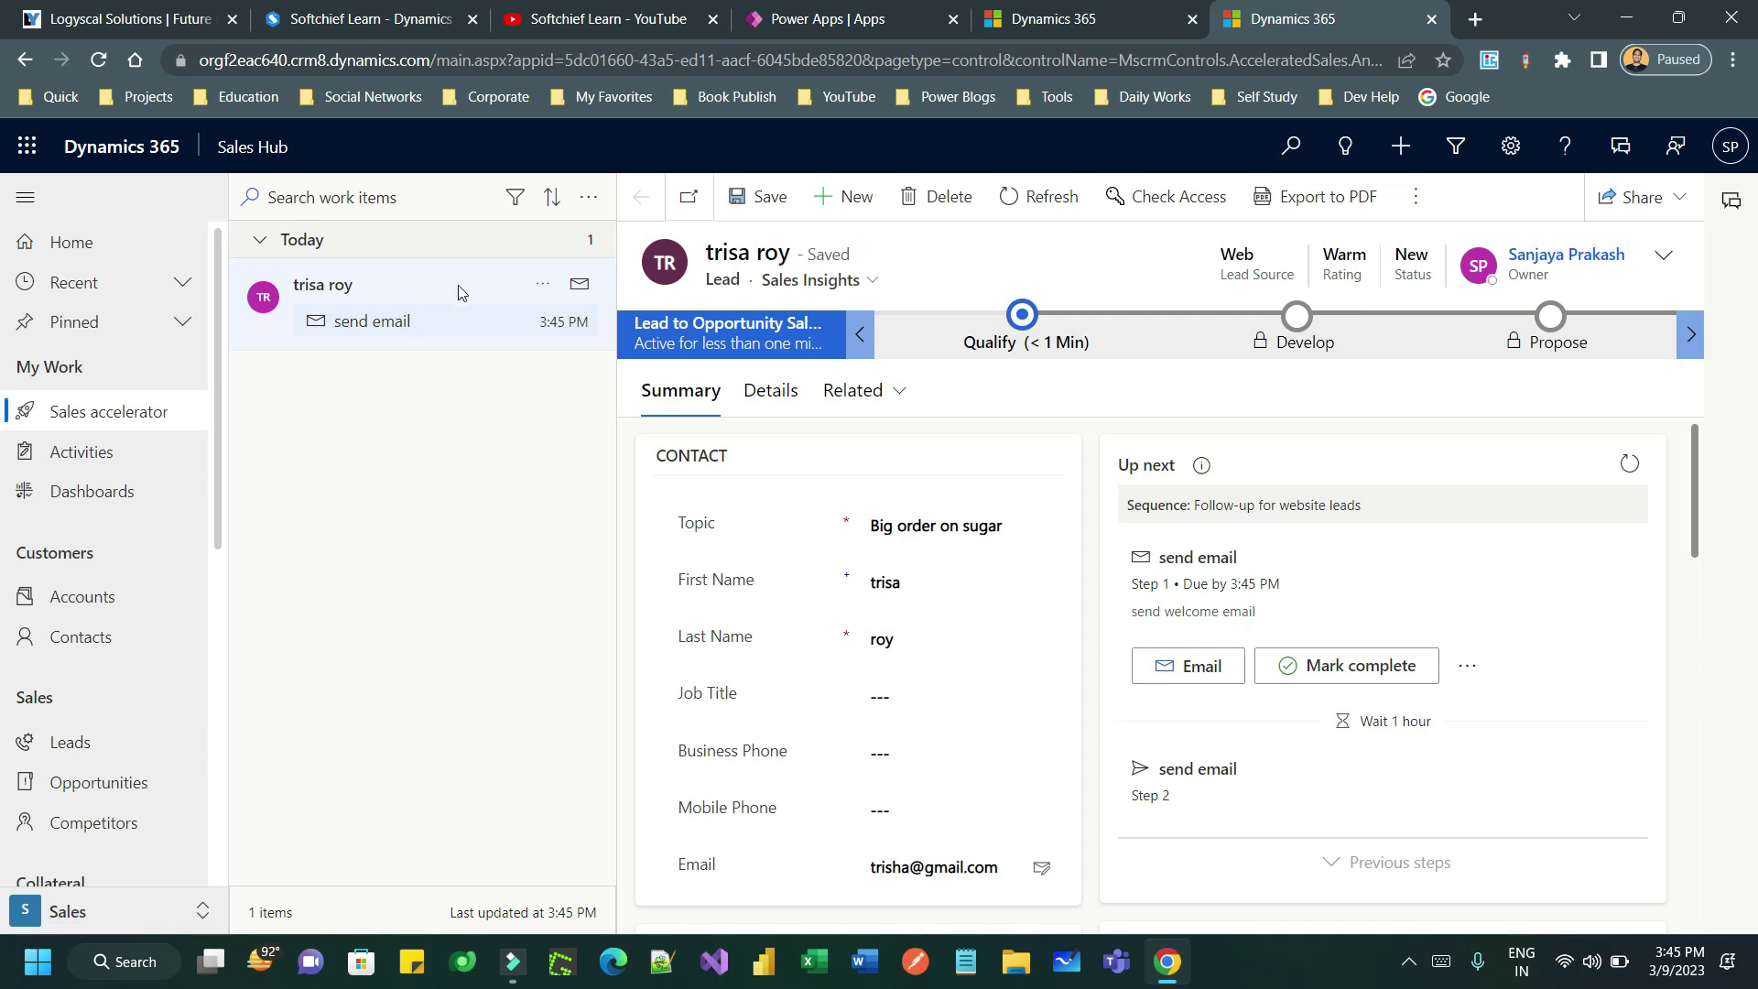
left_click(413, 289)
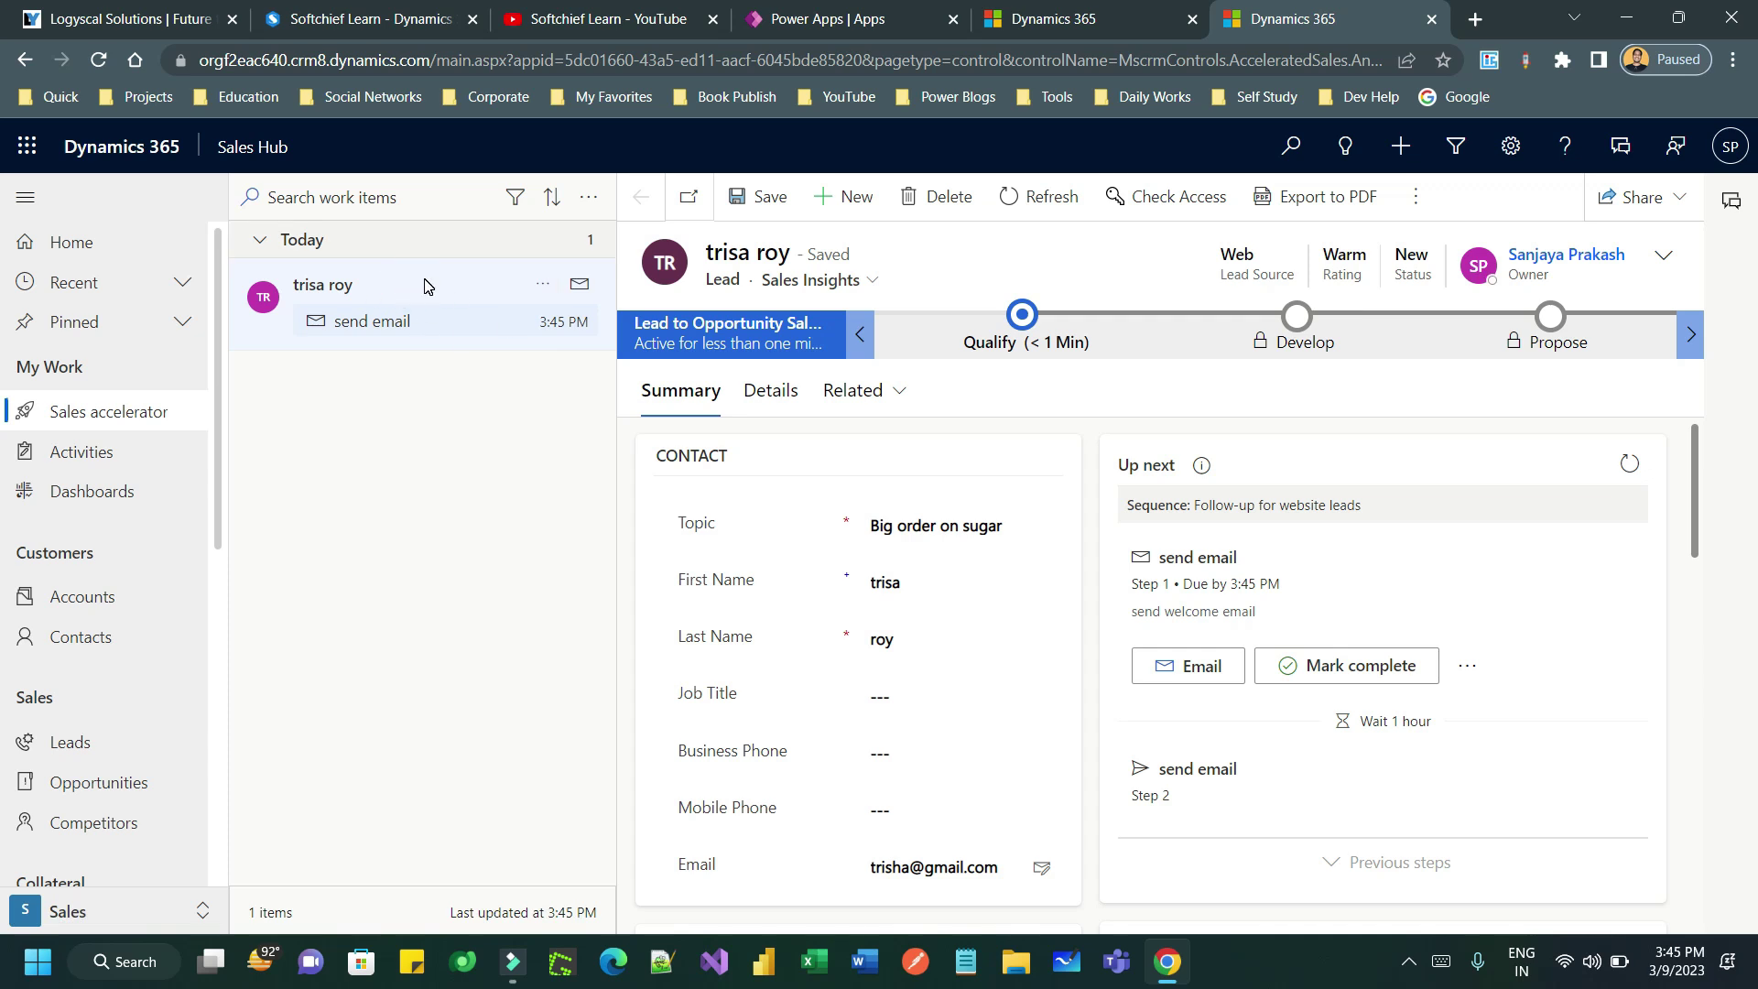
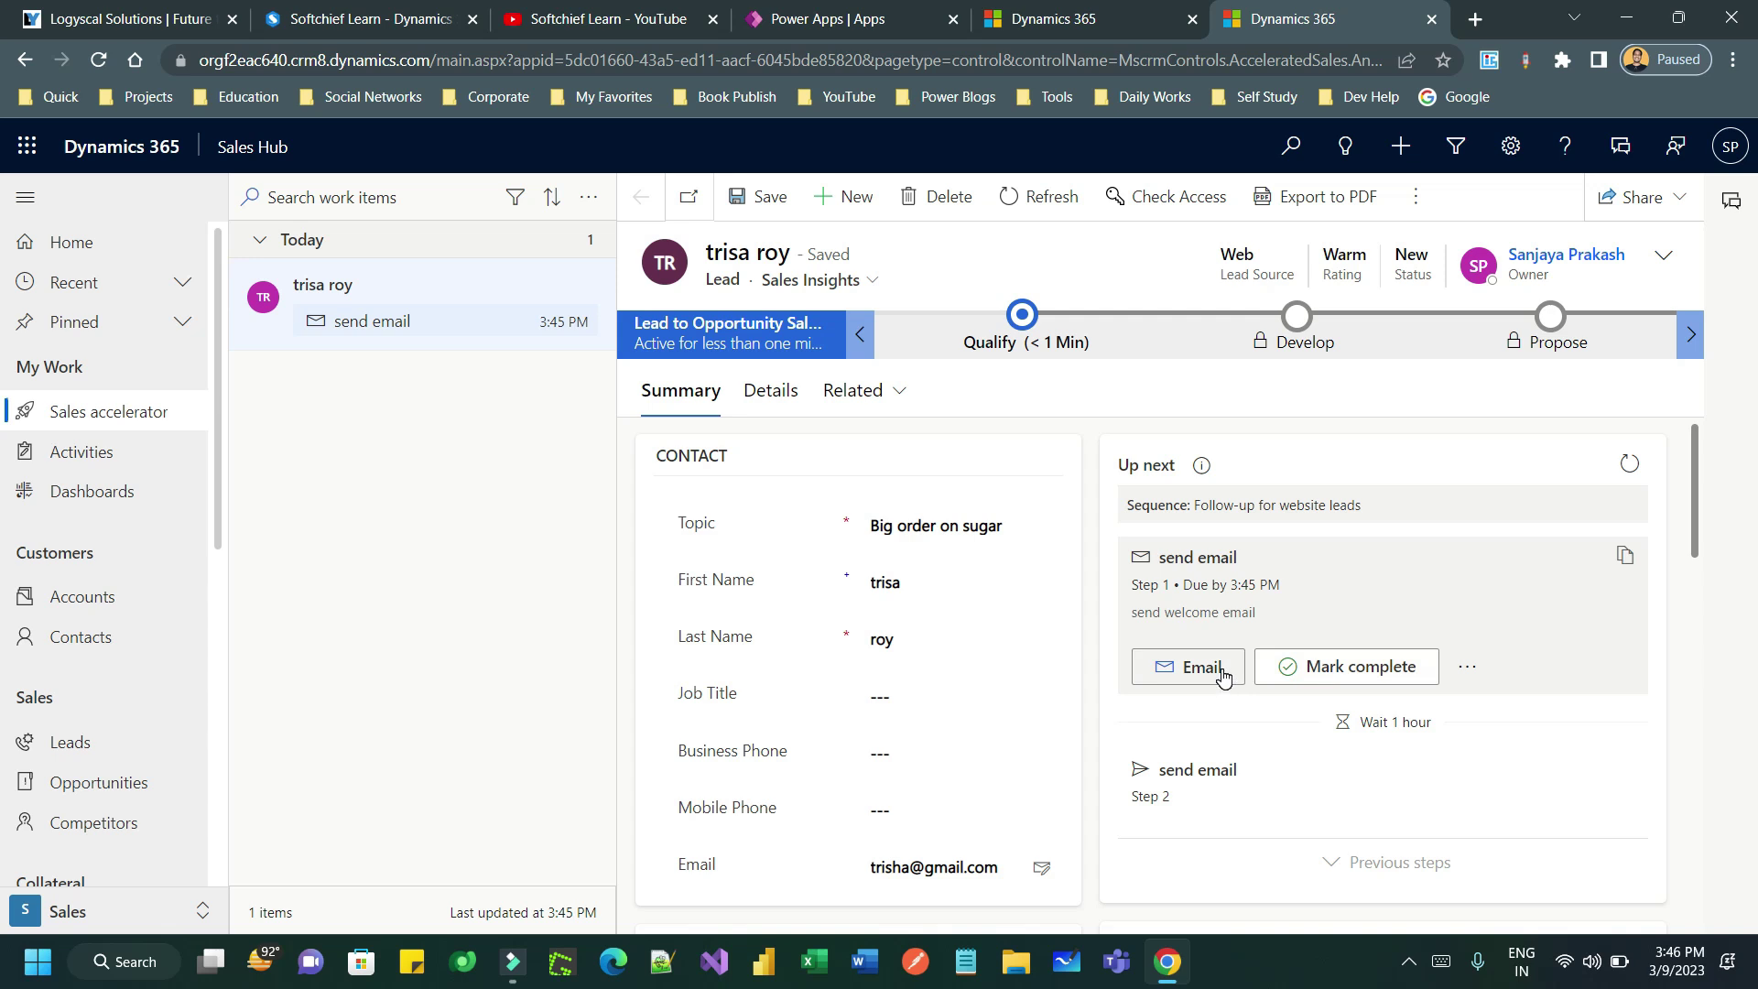
- Mark the sugar lead's first send email step complete without sending the email
left_click(1366, 669)
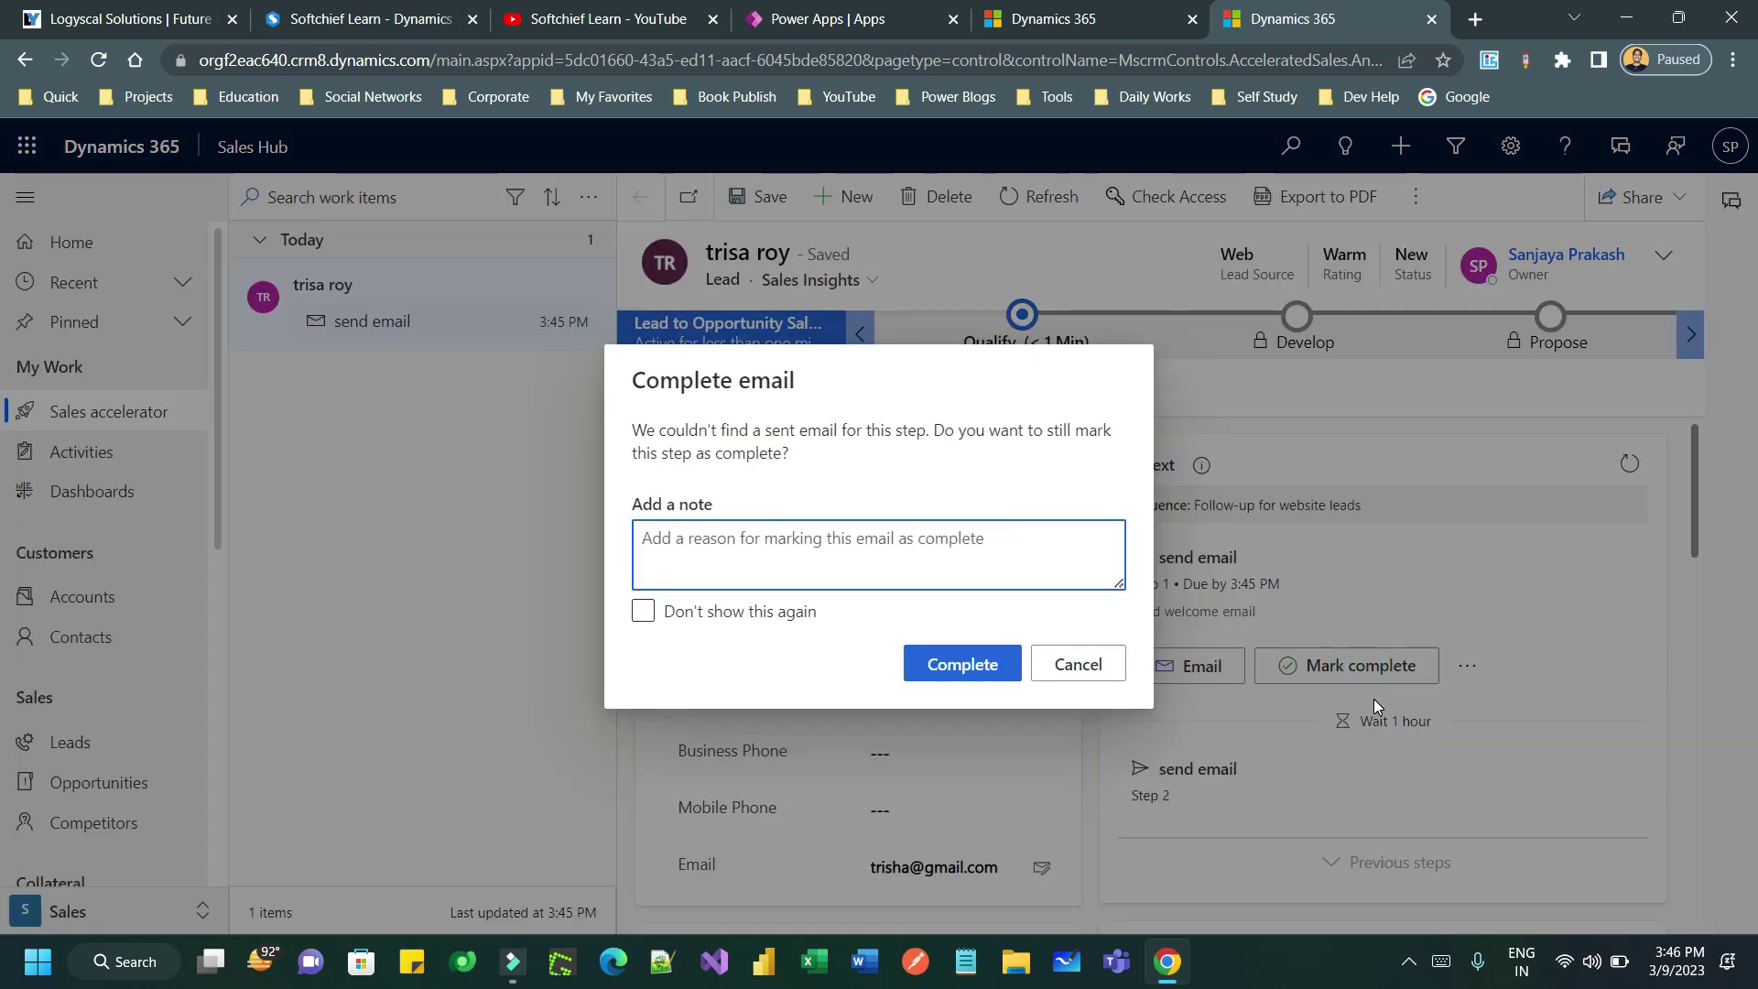
left_click(963, 664)
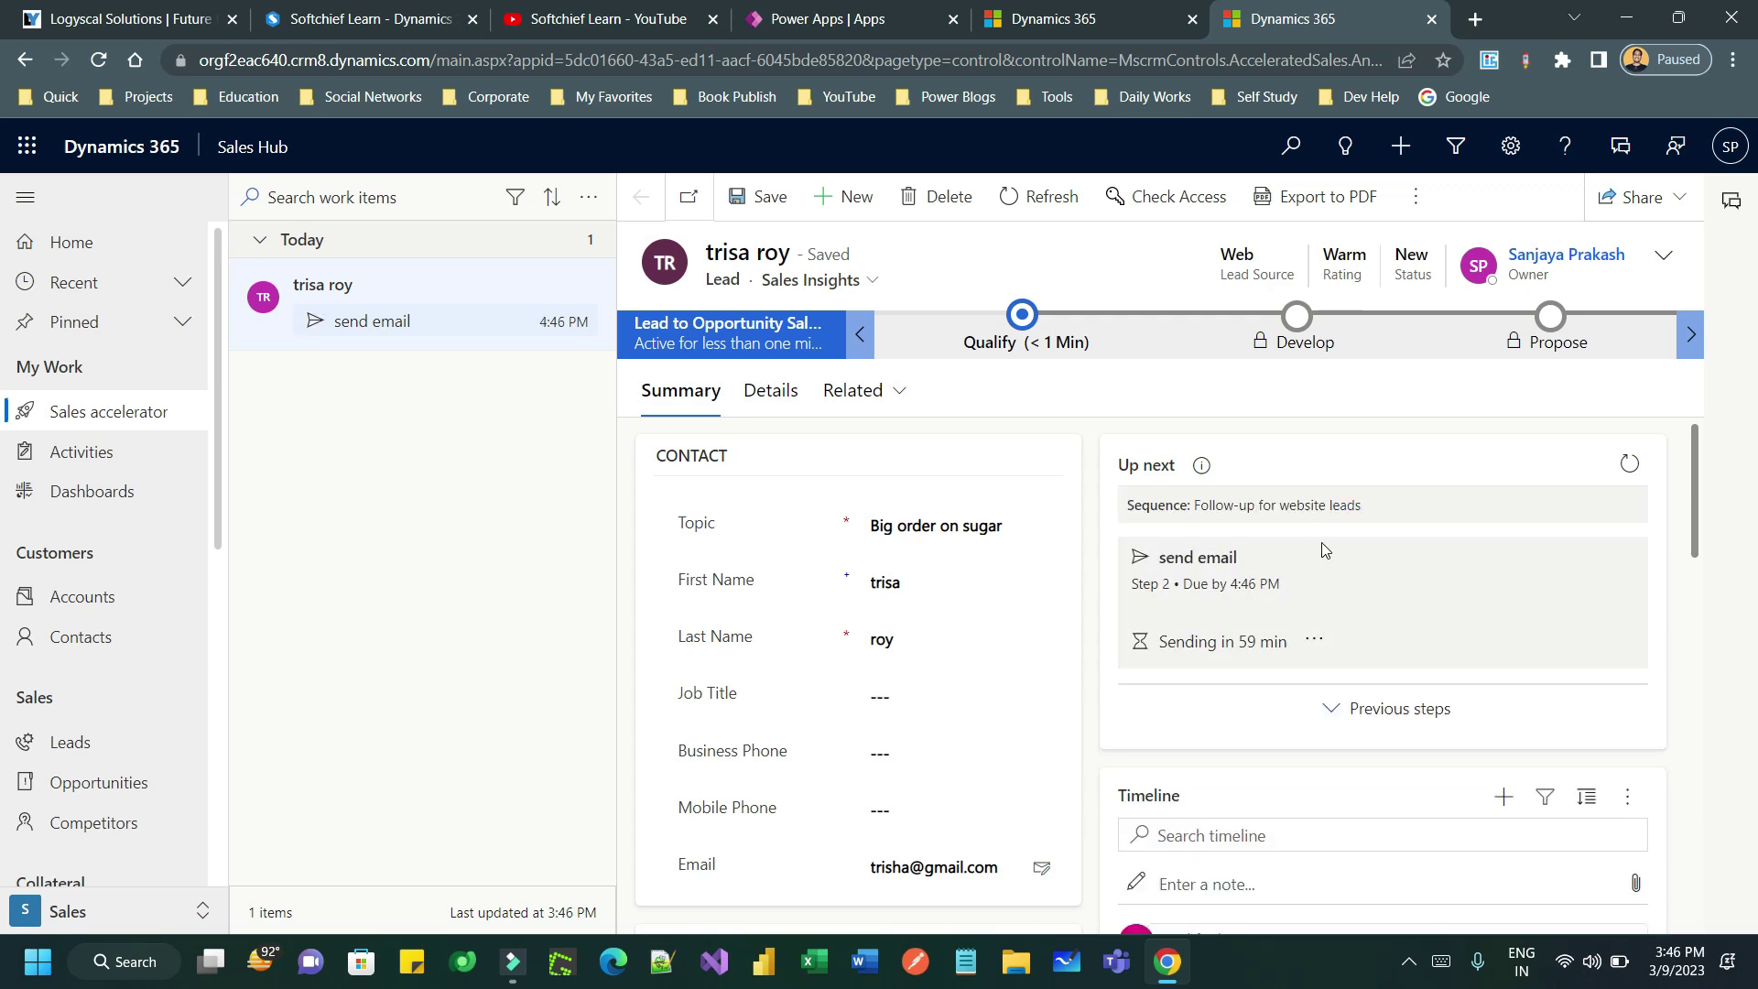
left_click(431, 287)
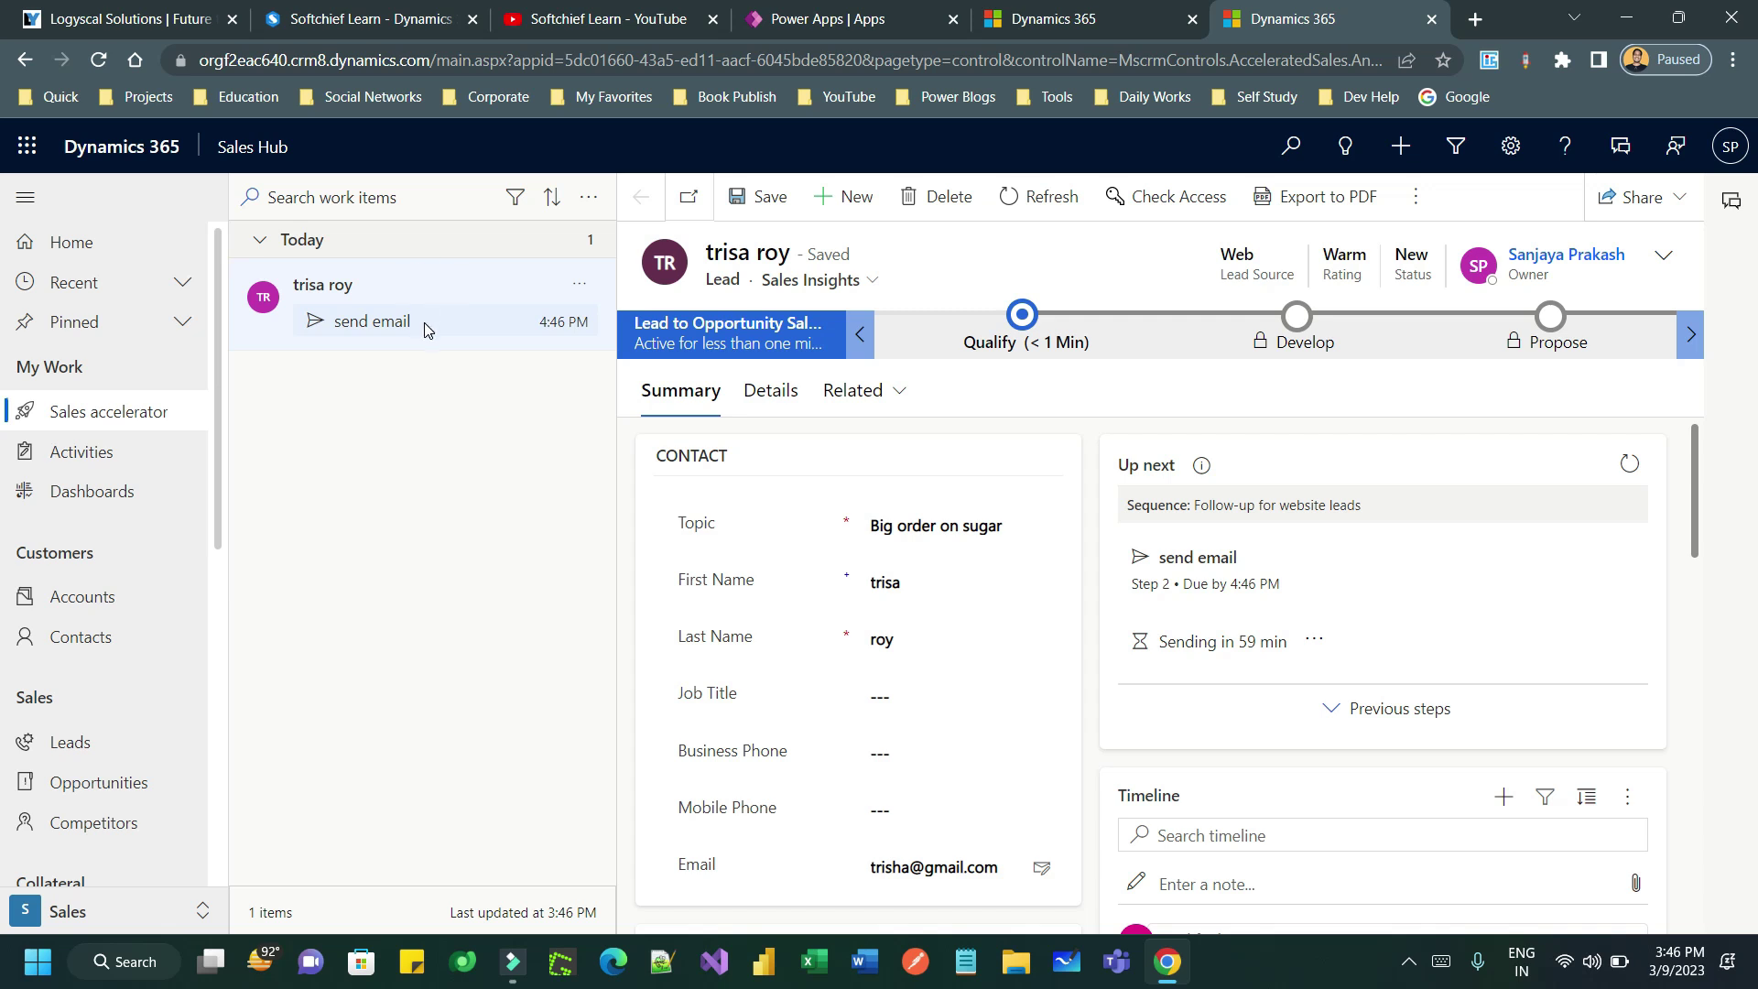
left_click(1239, 500)
left_click(1294, 495)
left_click(1248, 568)
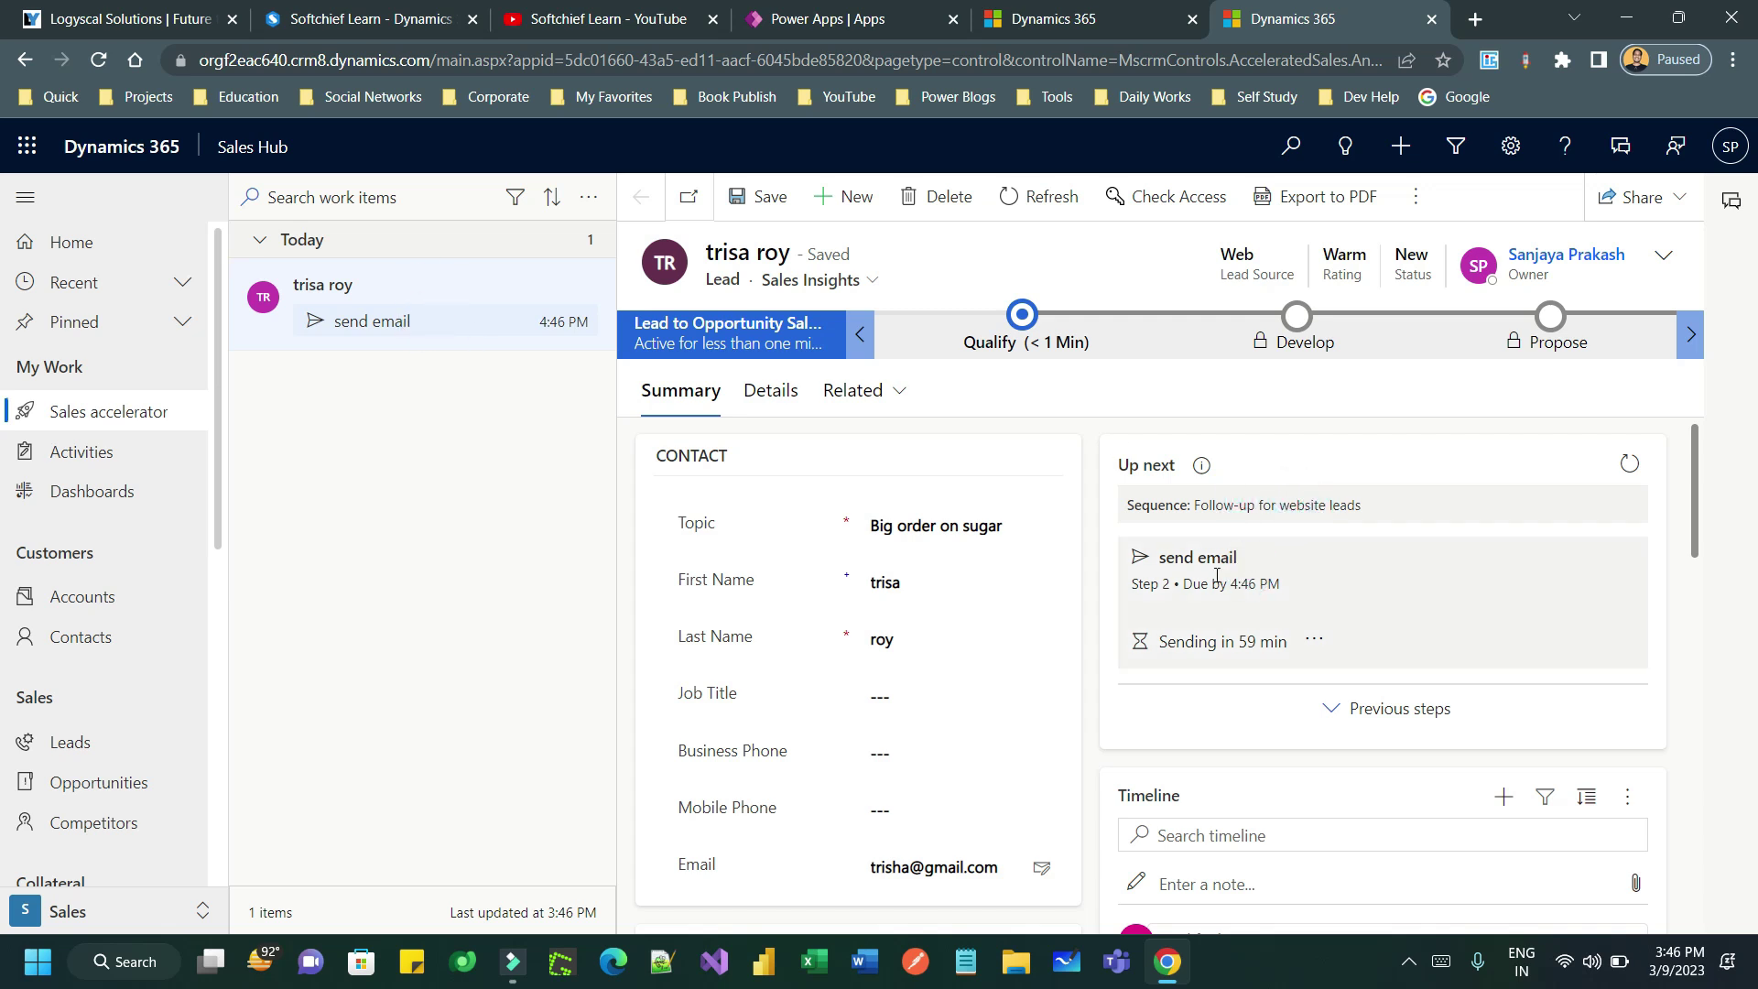
- Open the sugar lead's remaining send email work item and complete it
left_click(427, 238)
left_click(394, 243)
left_click(99, 60)
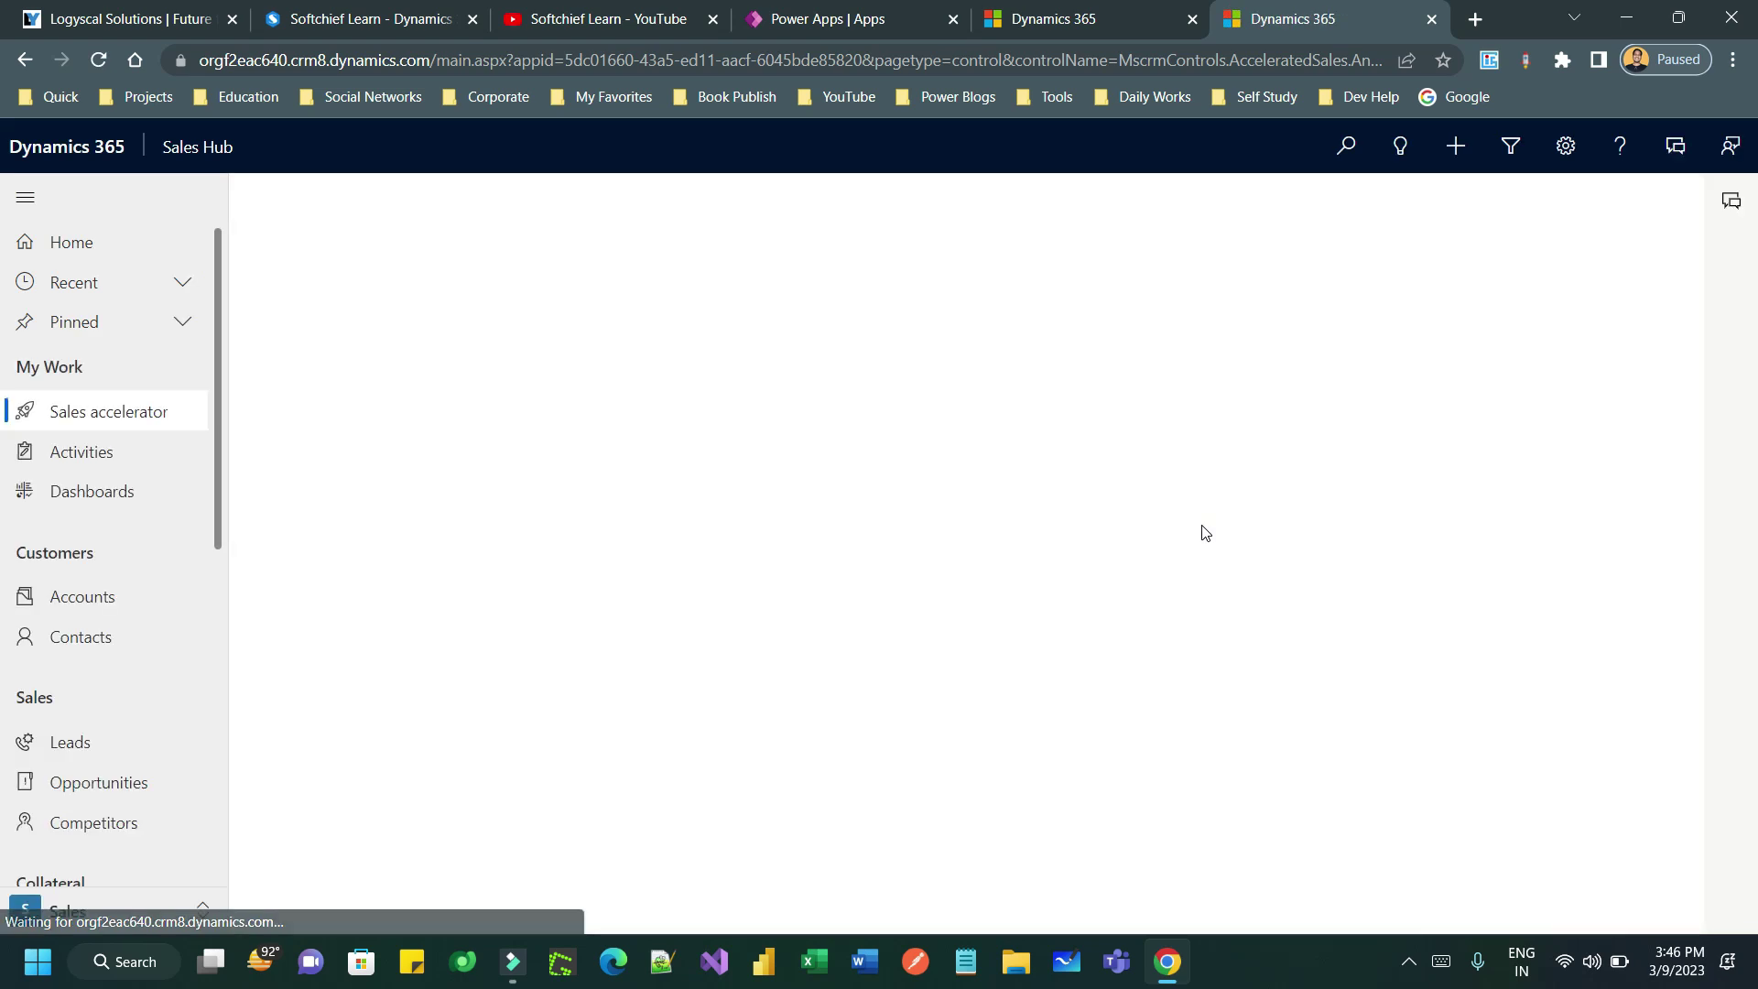
left_click(415, 324)
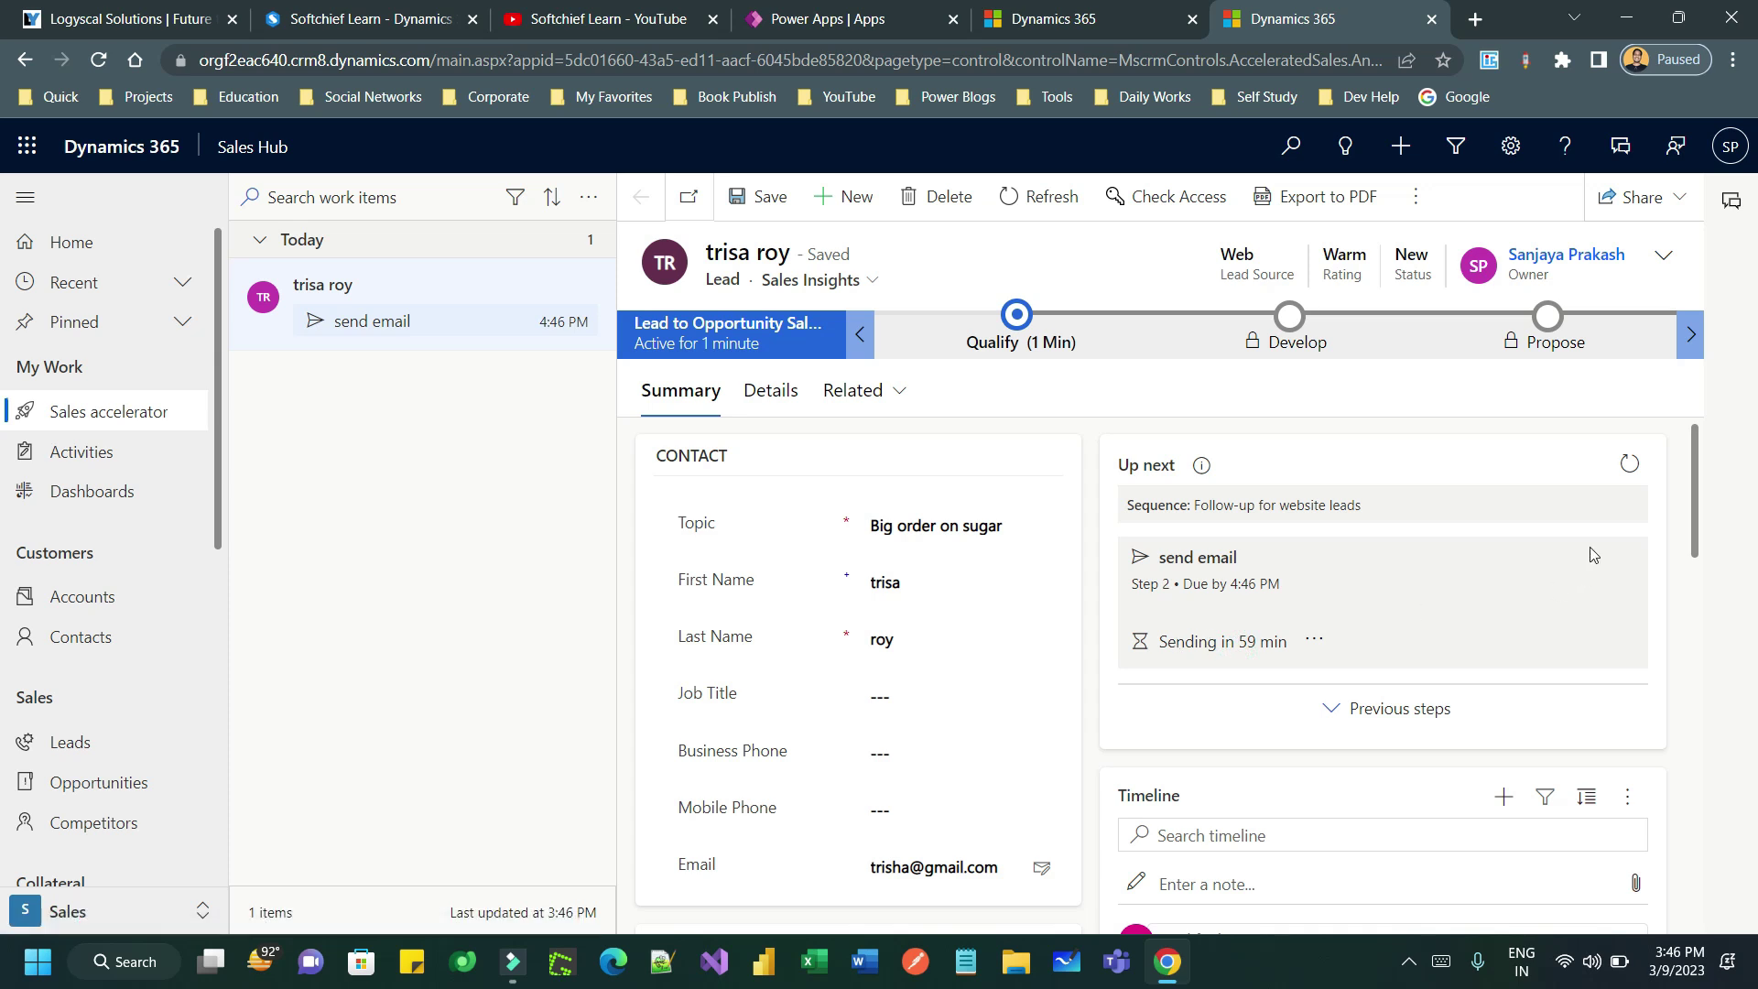
left_click(1629, 463)
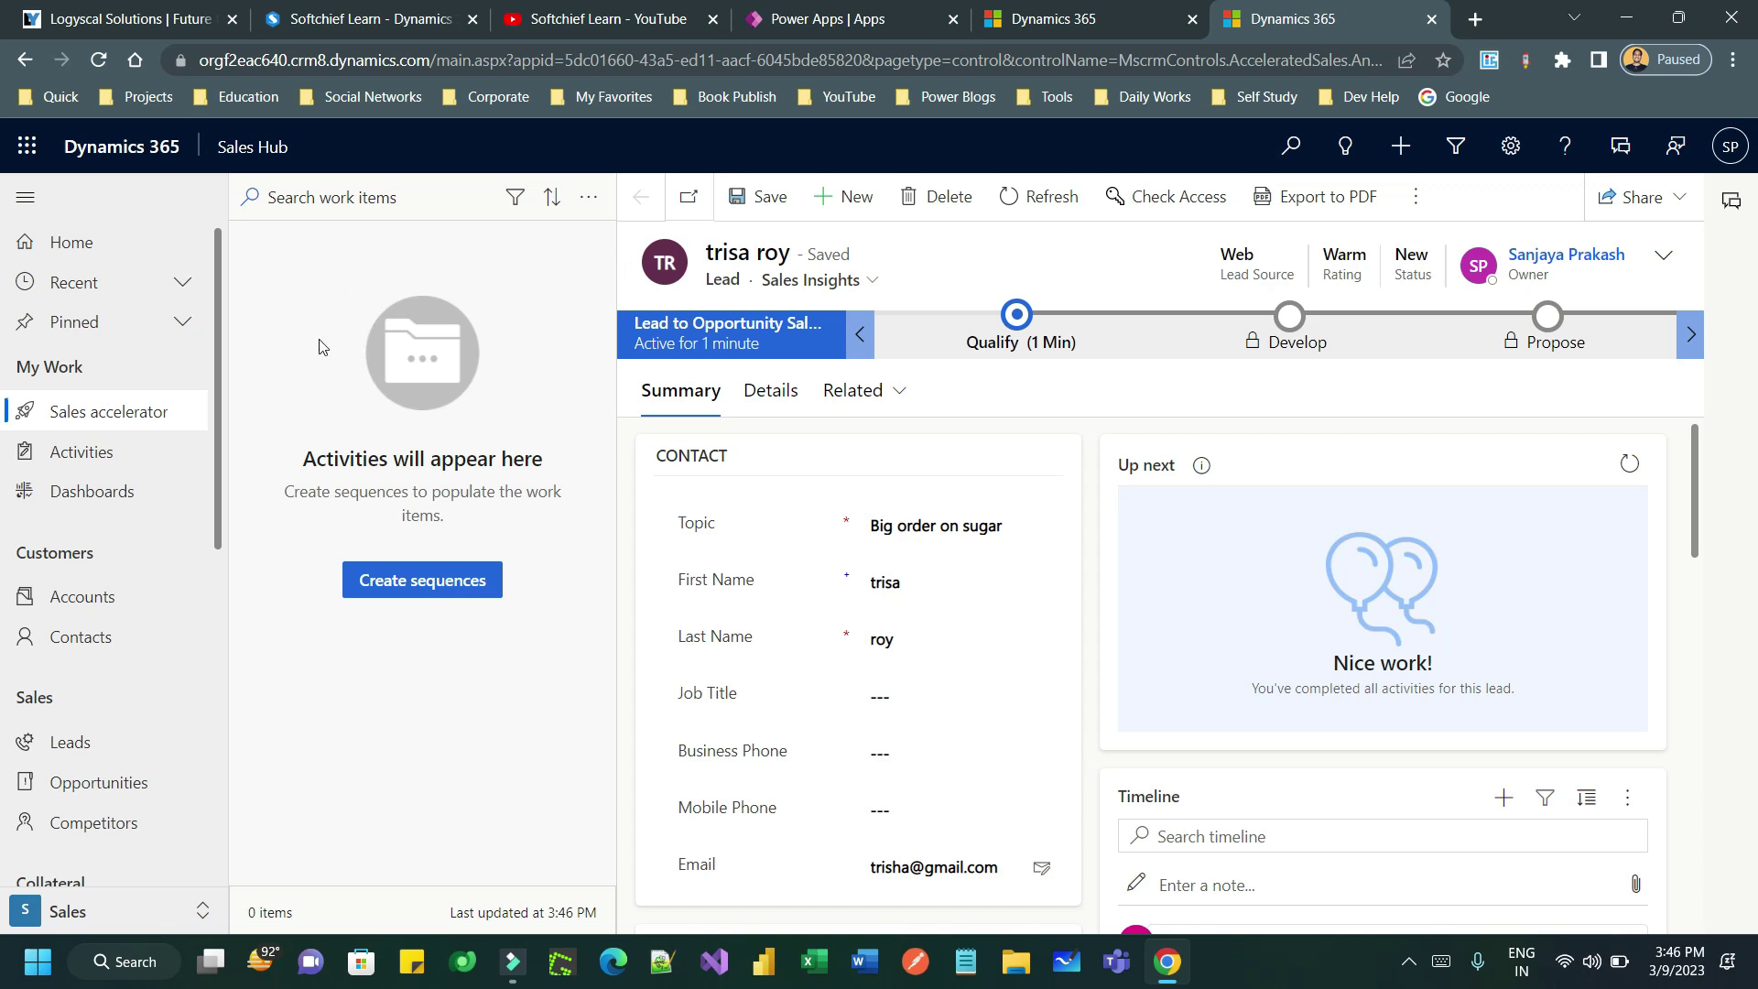
- Refresh the now-empty work list and show My Open Leads
left_click(589, 197)
left_click(622, 275)
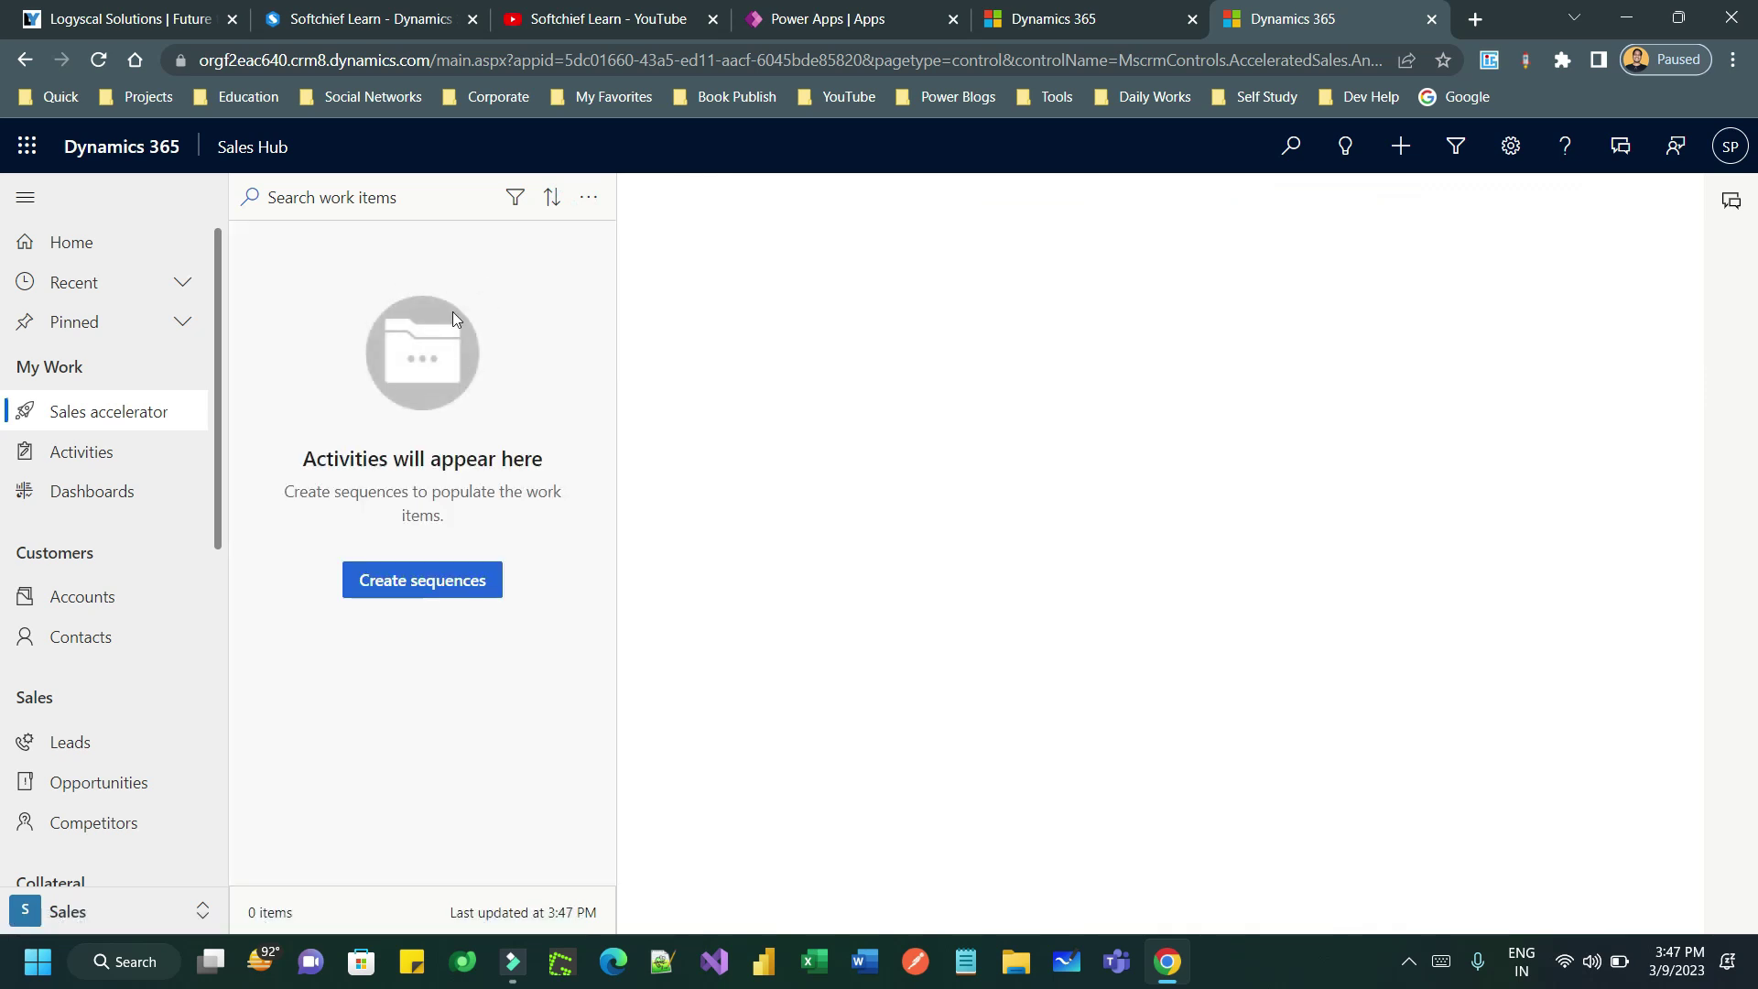
left_click(126, 412)
left_click(106, 745)
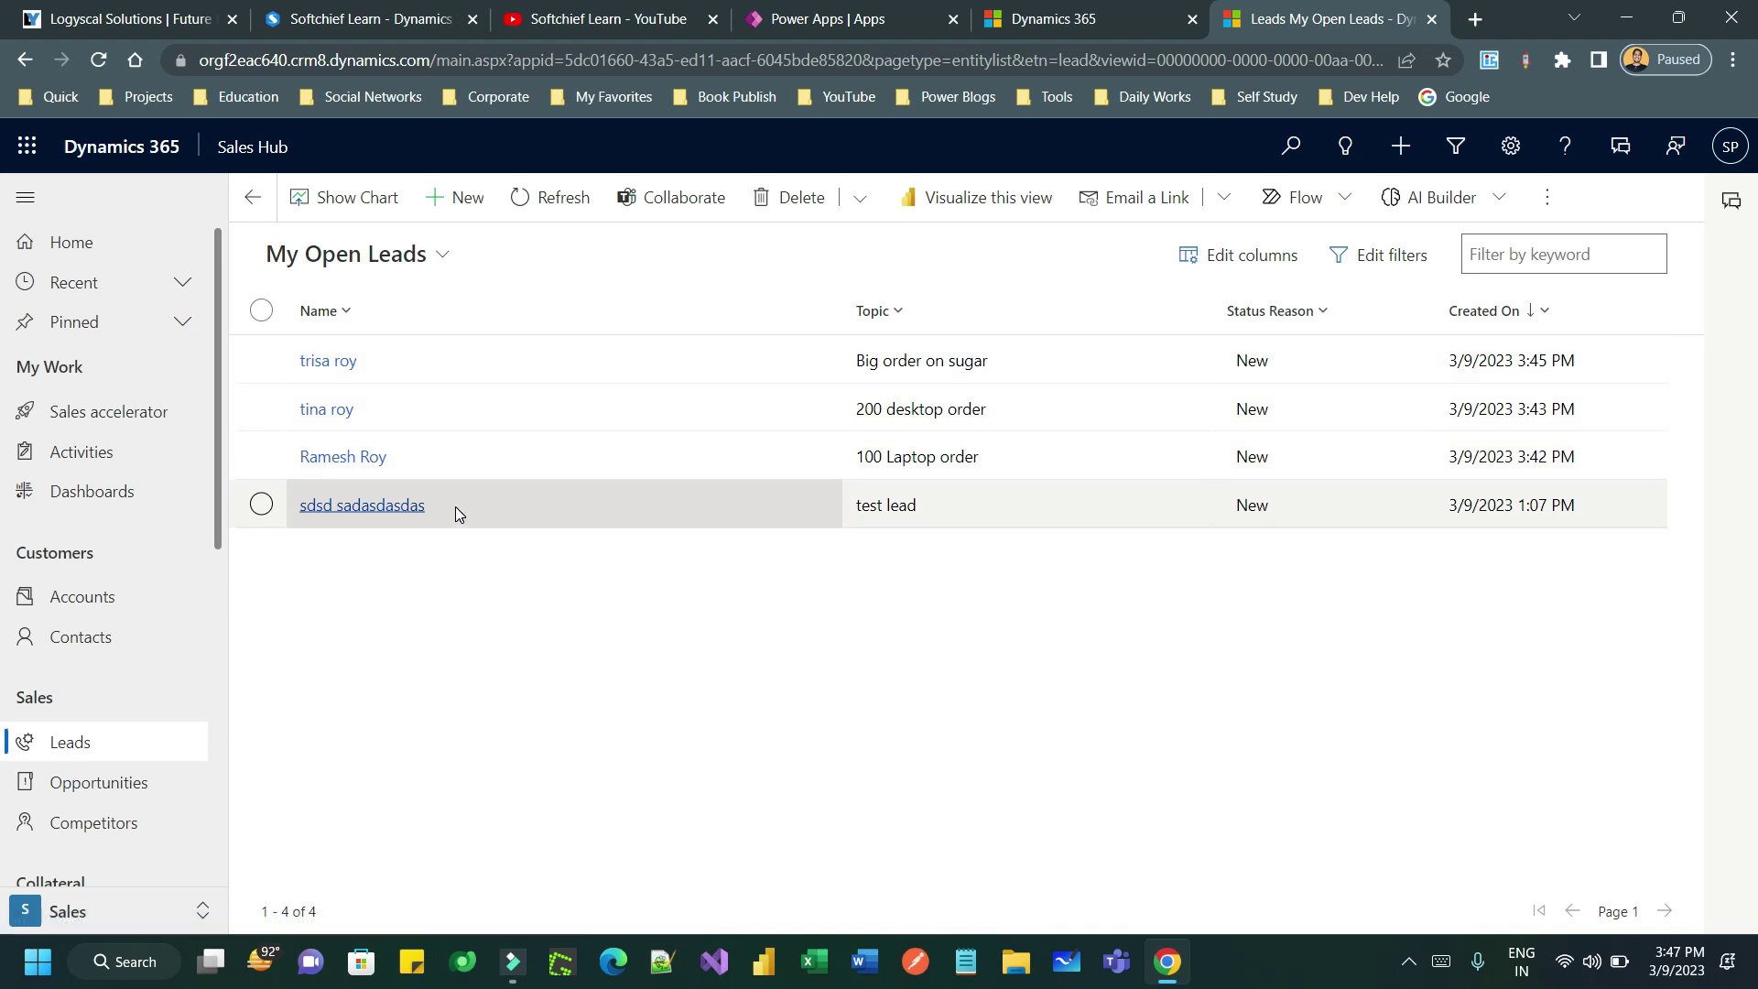
- Open the 'Big order on sugar' lead and view it in the Sales Insights form
left_click(335, 362)
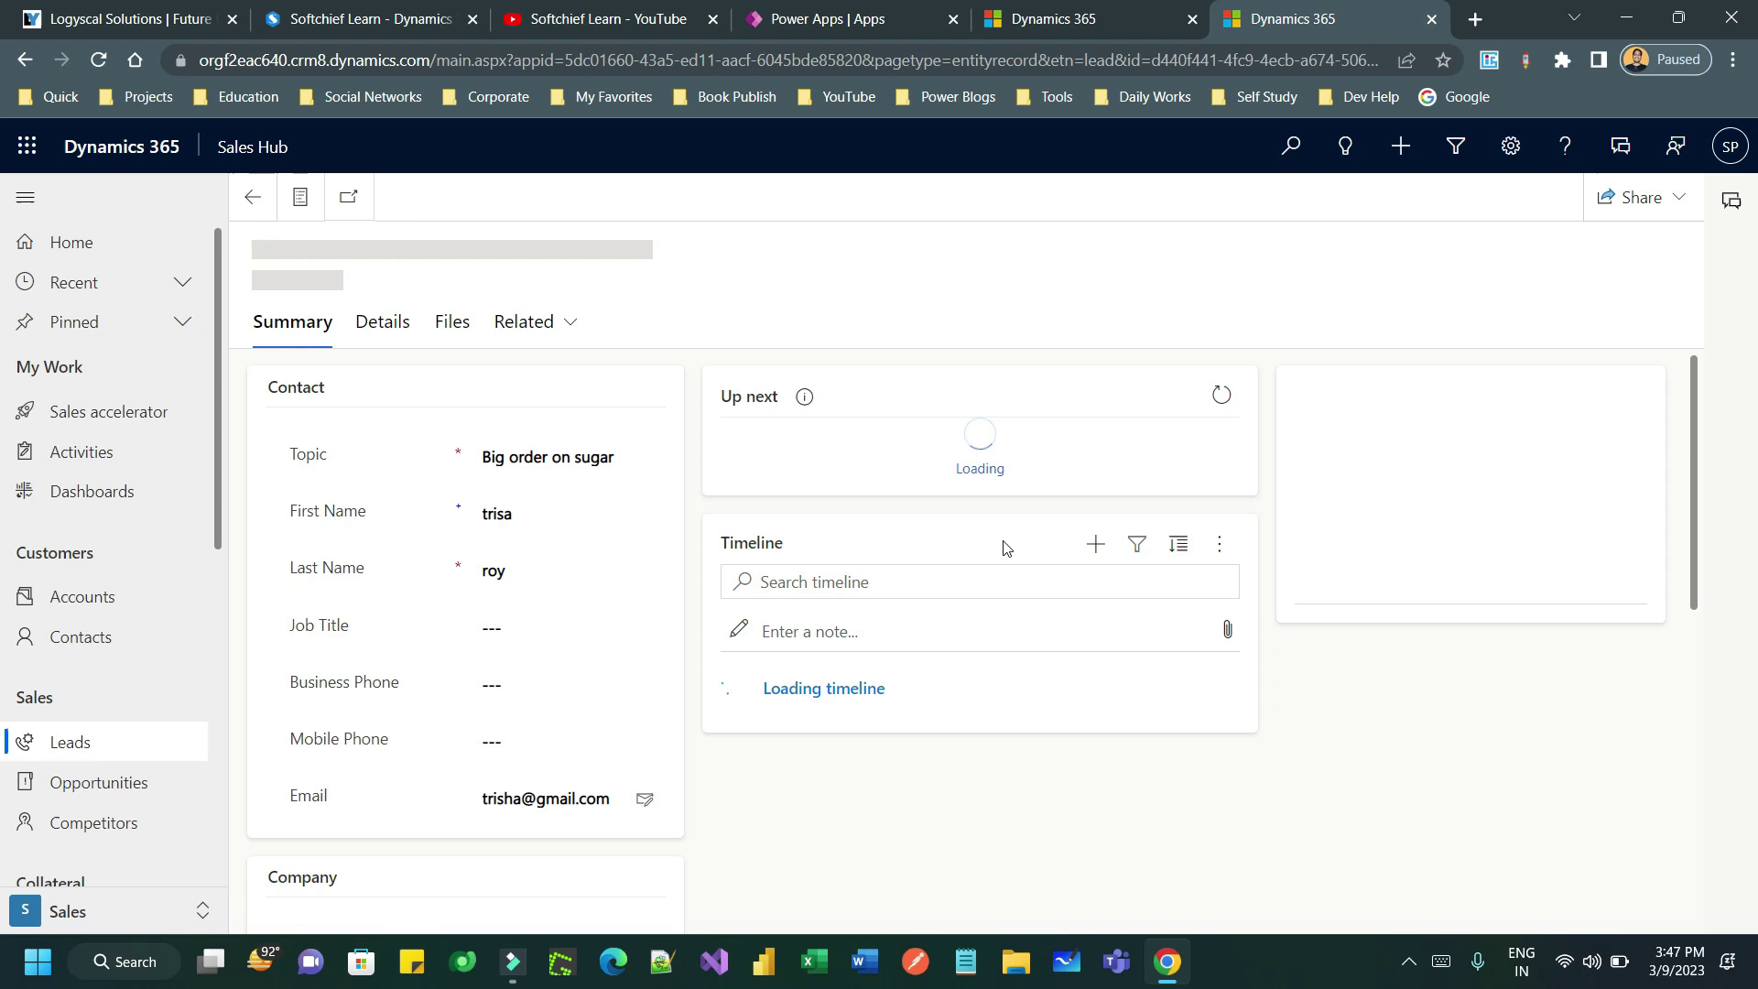
left_click_drag(723, 463, 877, 461)
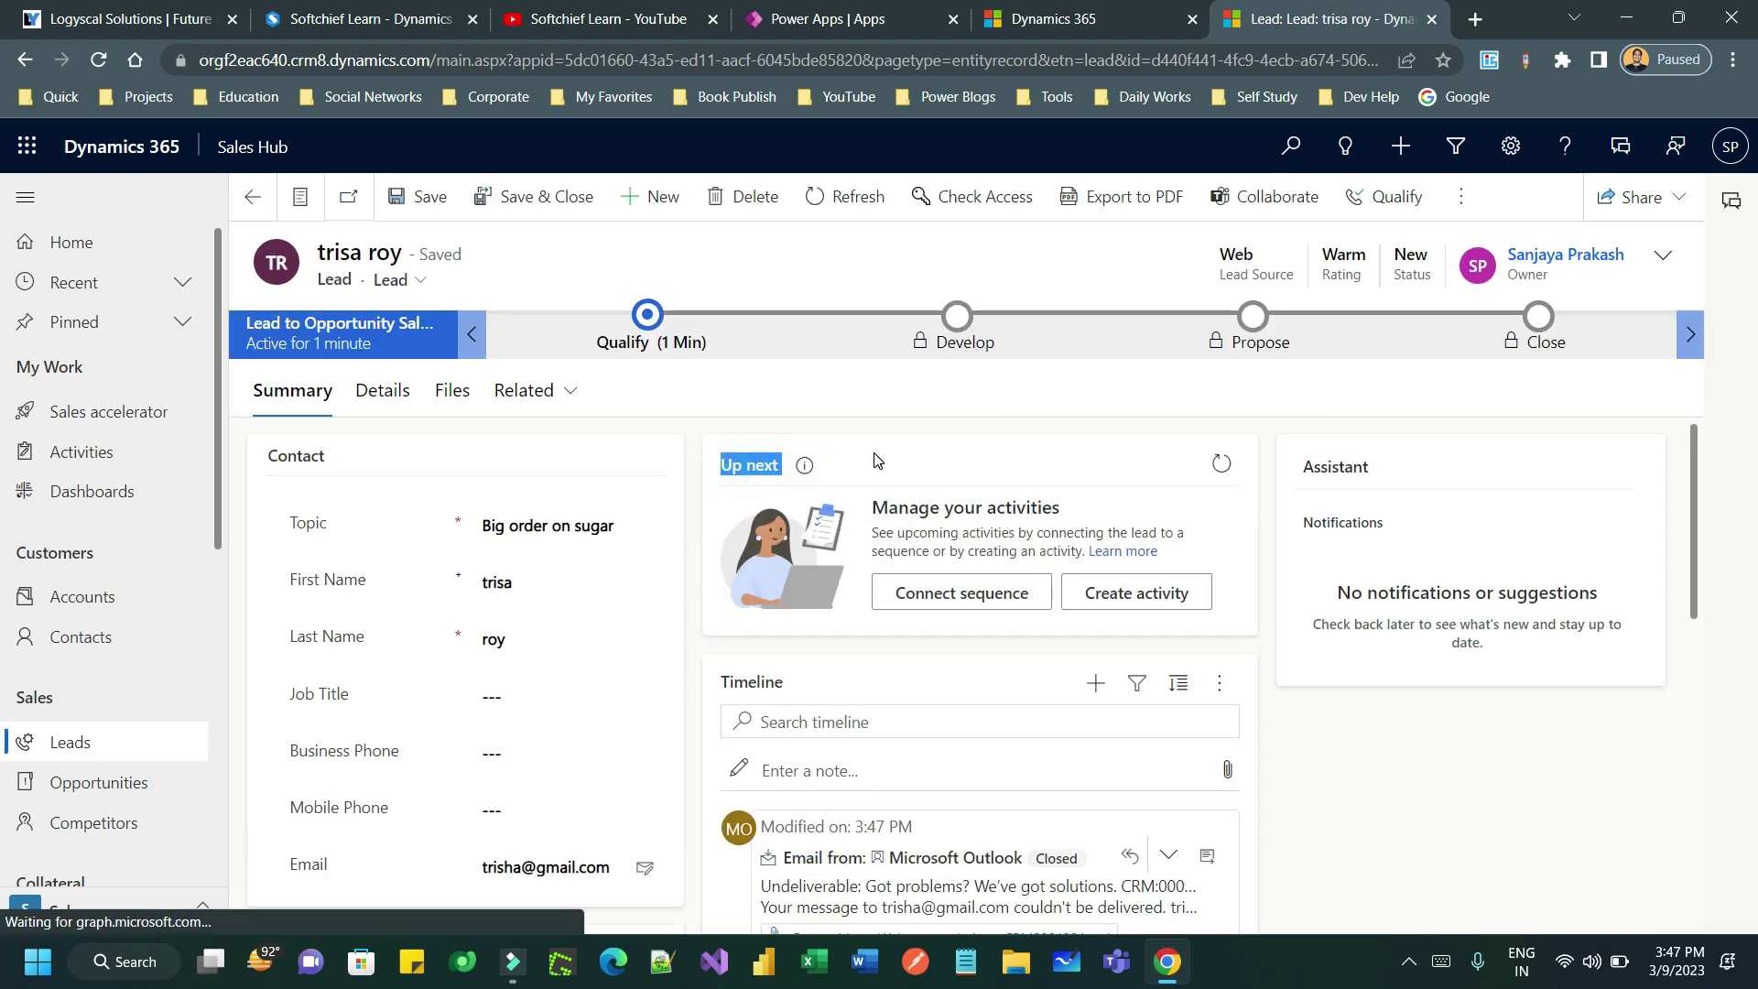
left_click(899, 465)
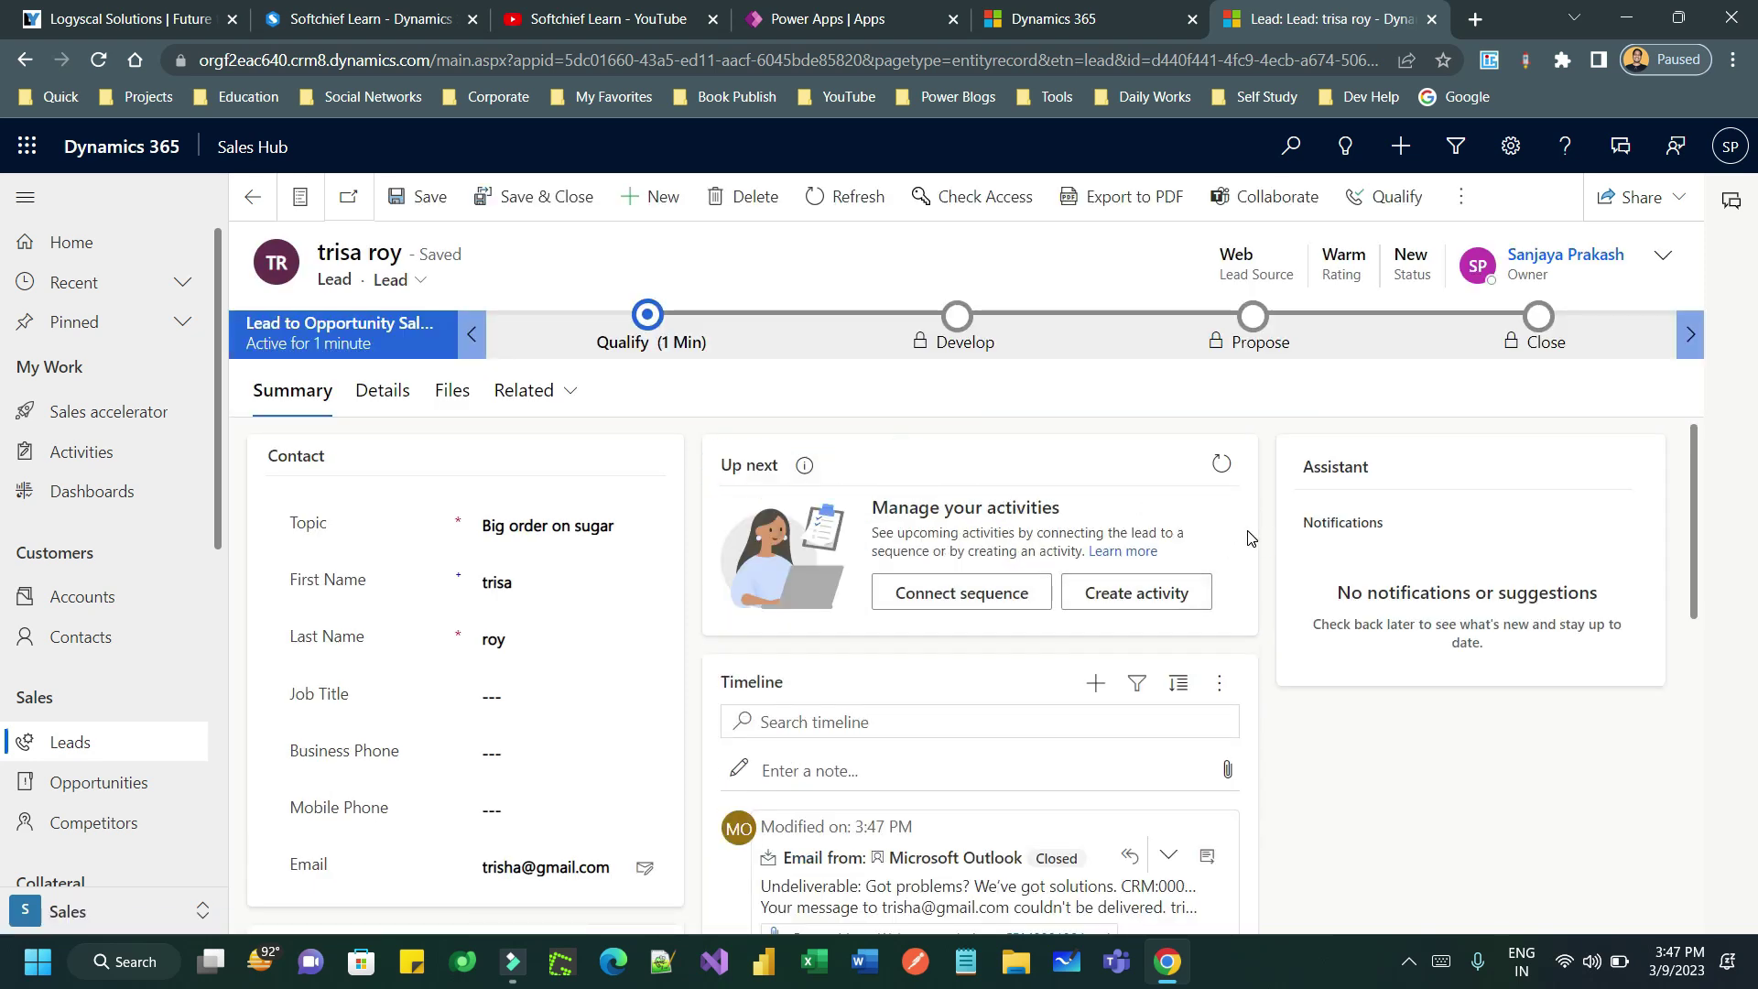
left_click(430, 282)
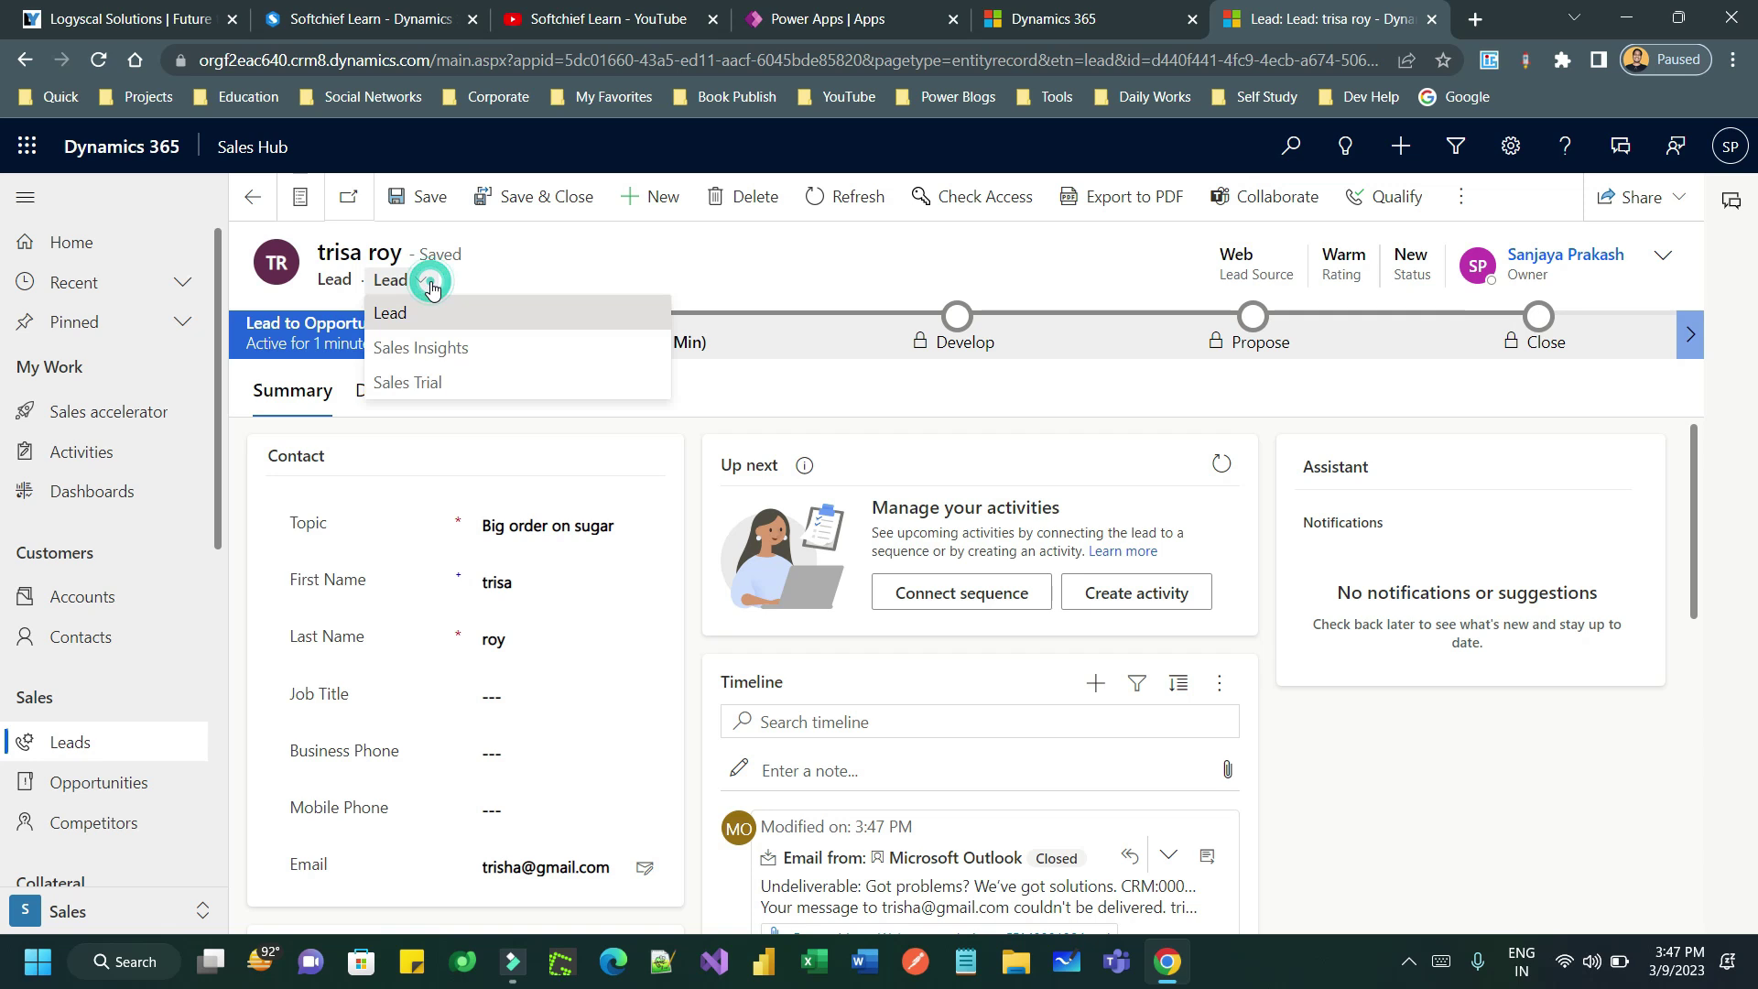
left_click(416, 343)
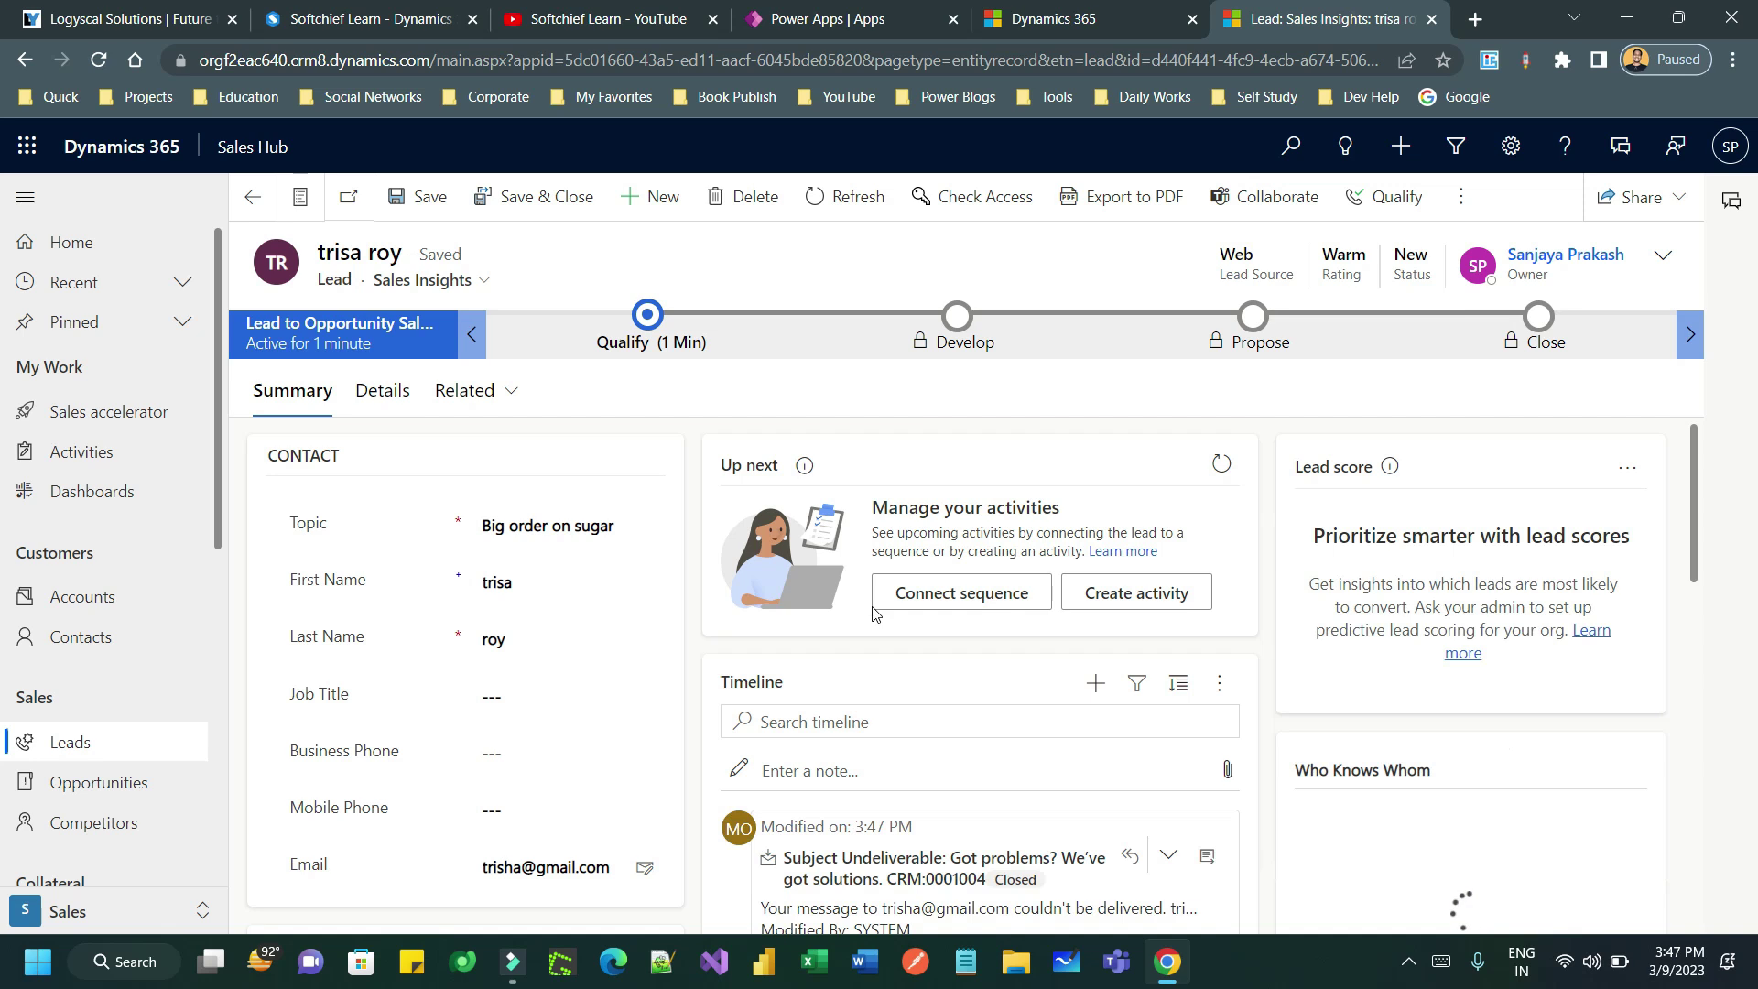
scroll(1408, 591, "down", 5)
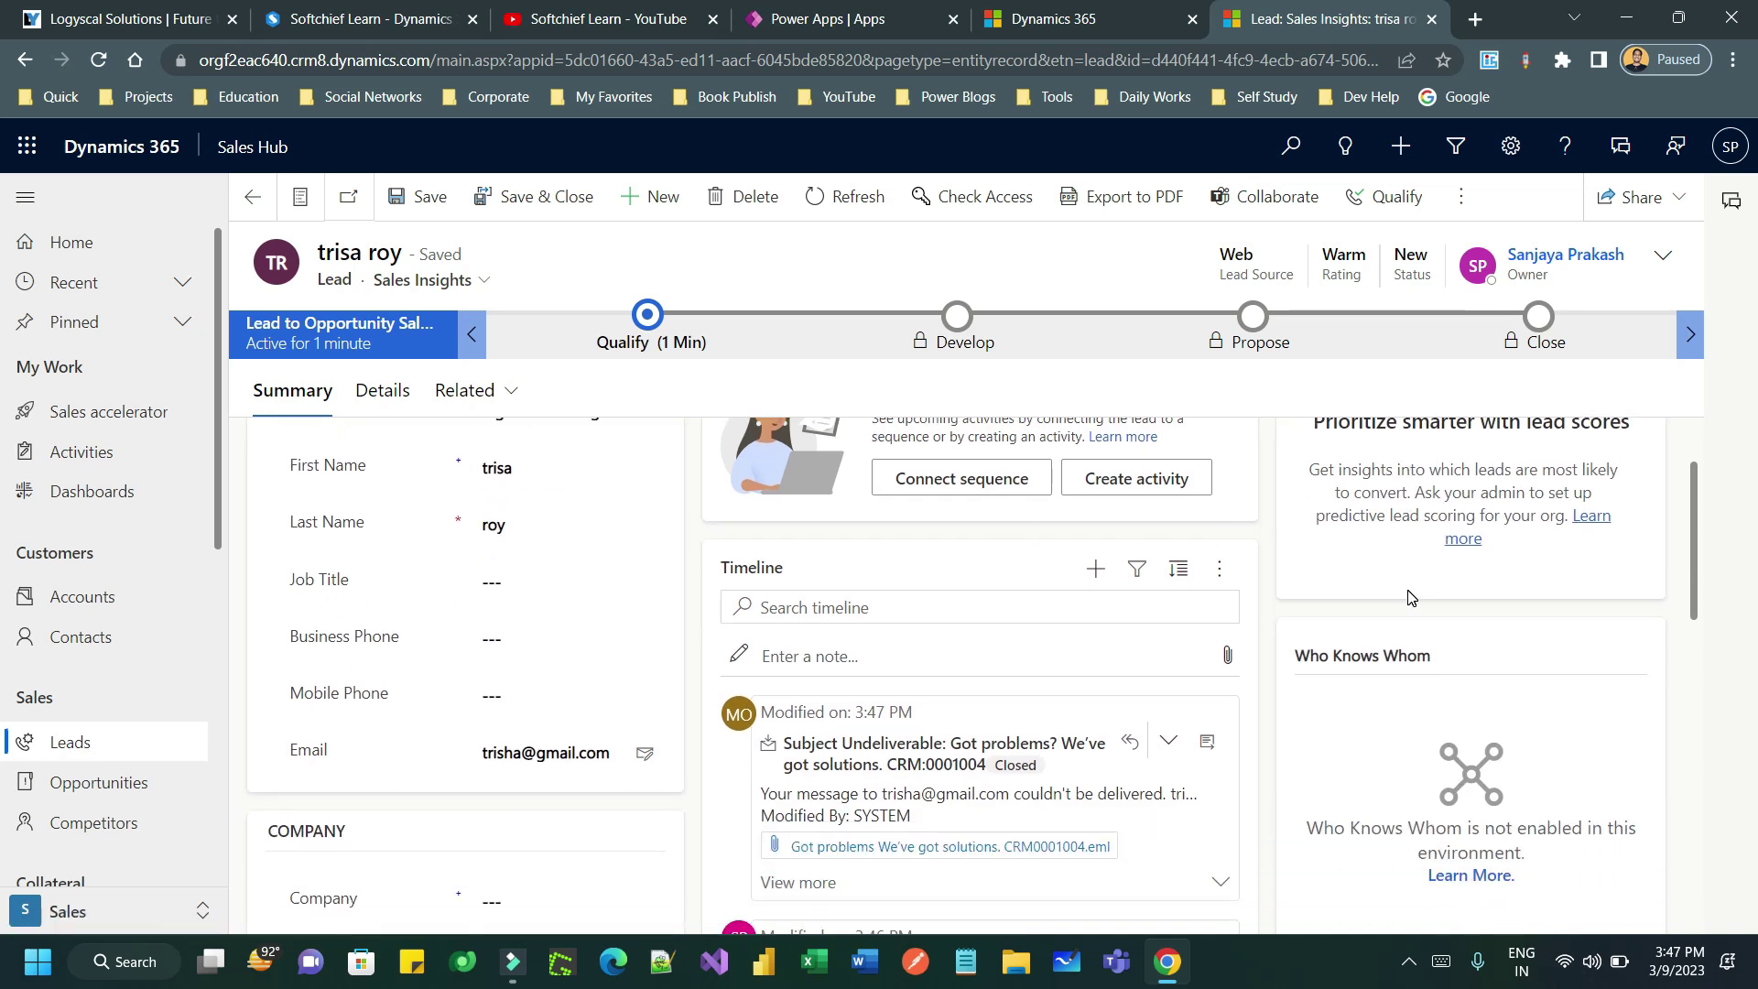
scroll(1410, 598, "up", 5)
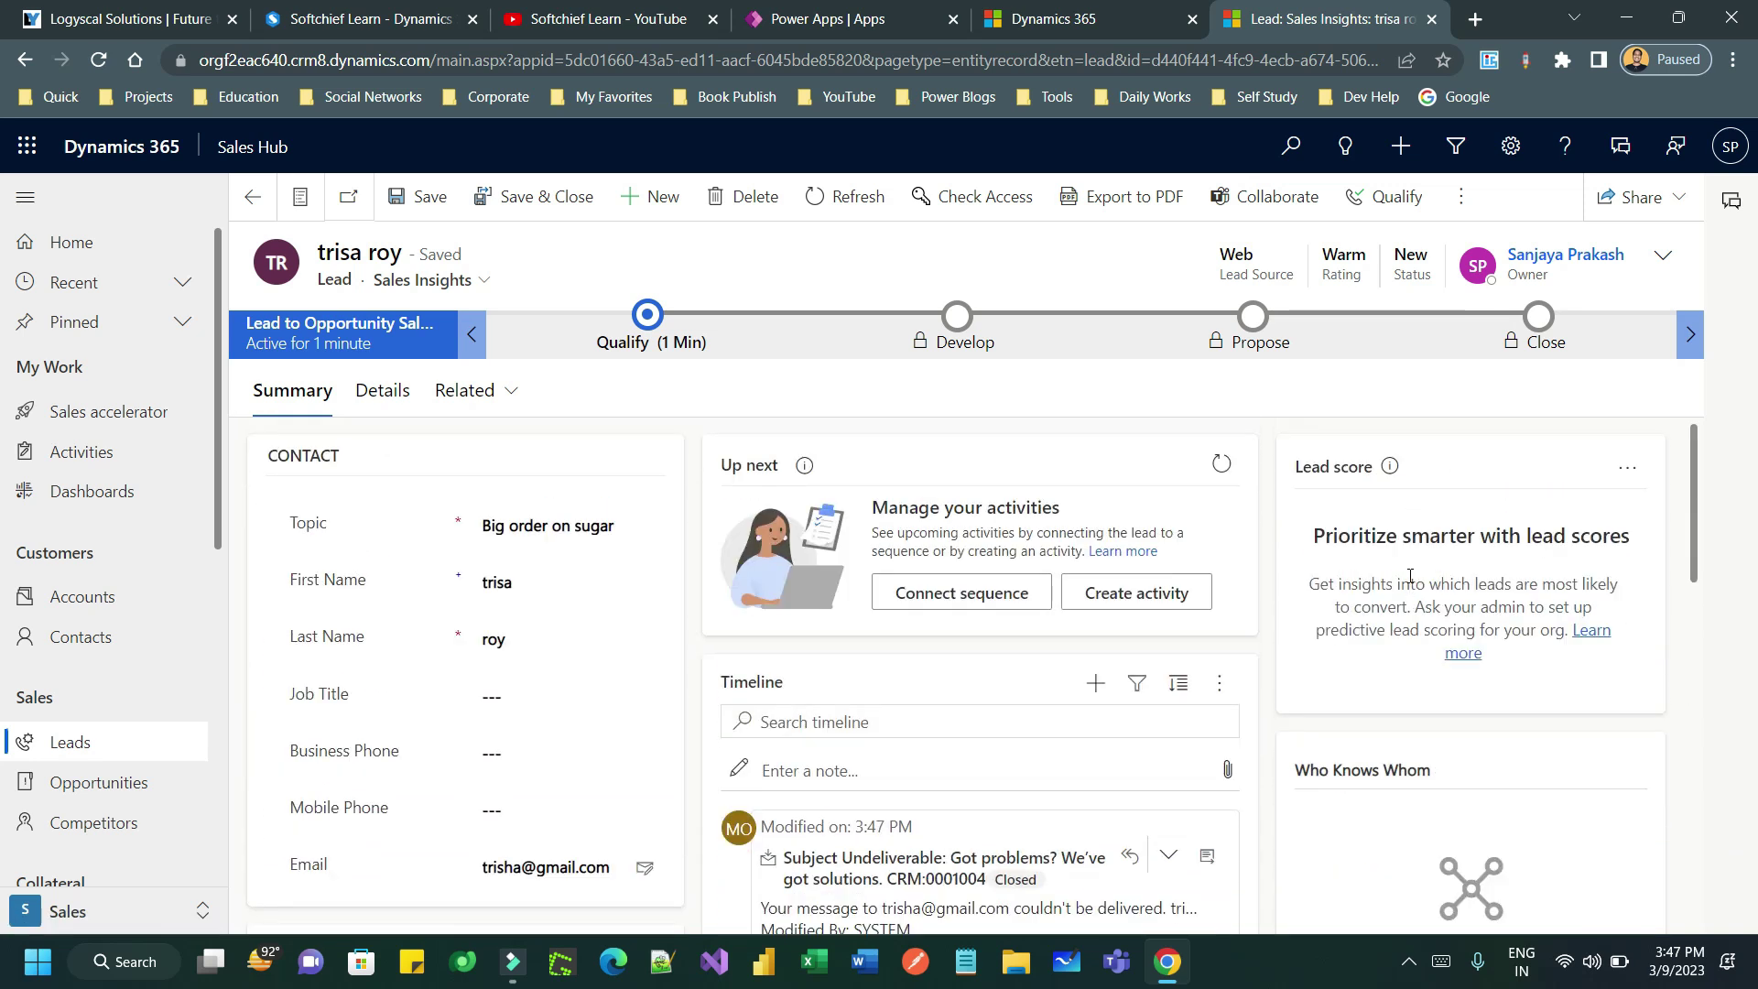
- Create a '500 orders' lead with the contact's name and e-mail, save it, and return to Sales accelerator
left_click(641, 196)
left_click(524, 455)
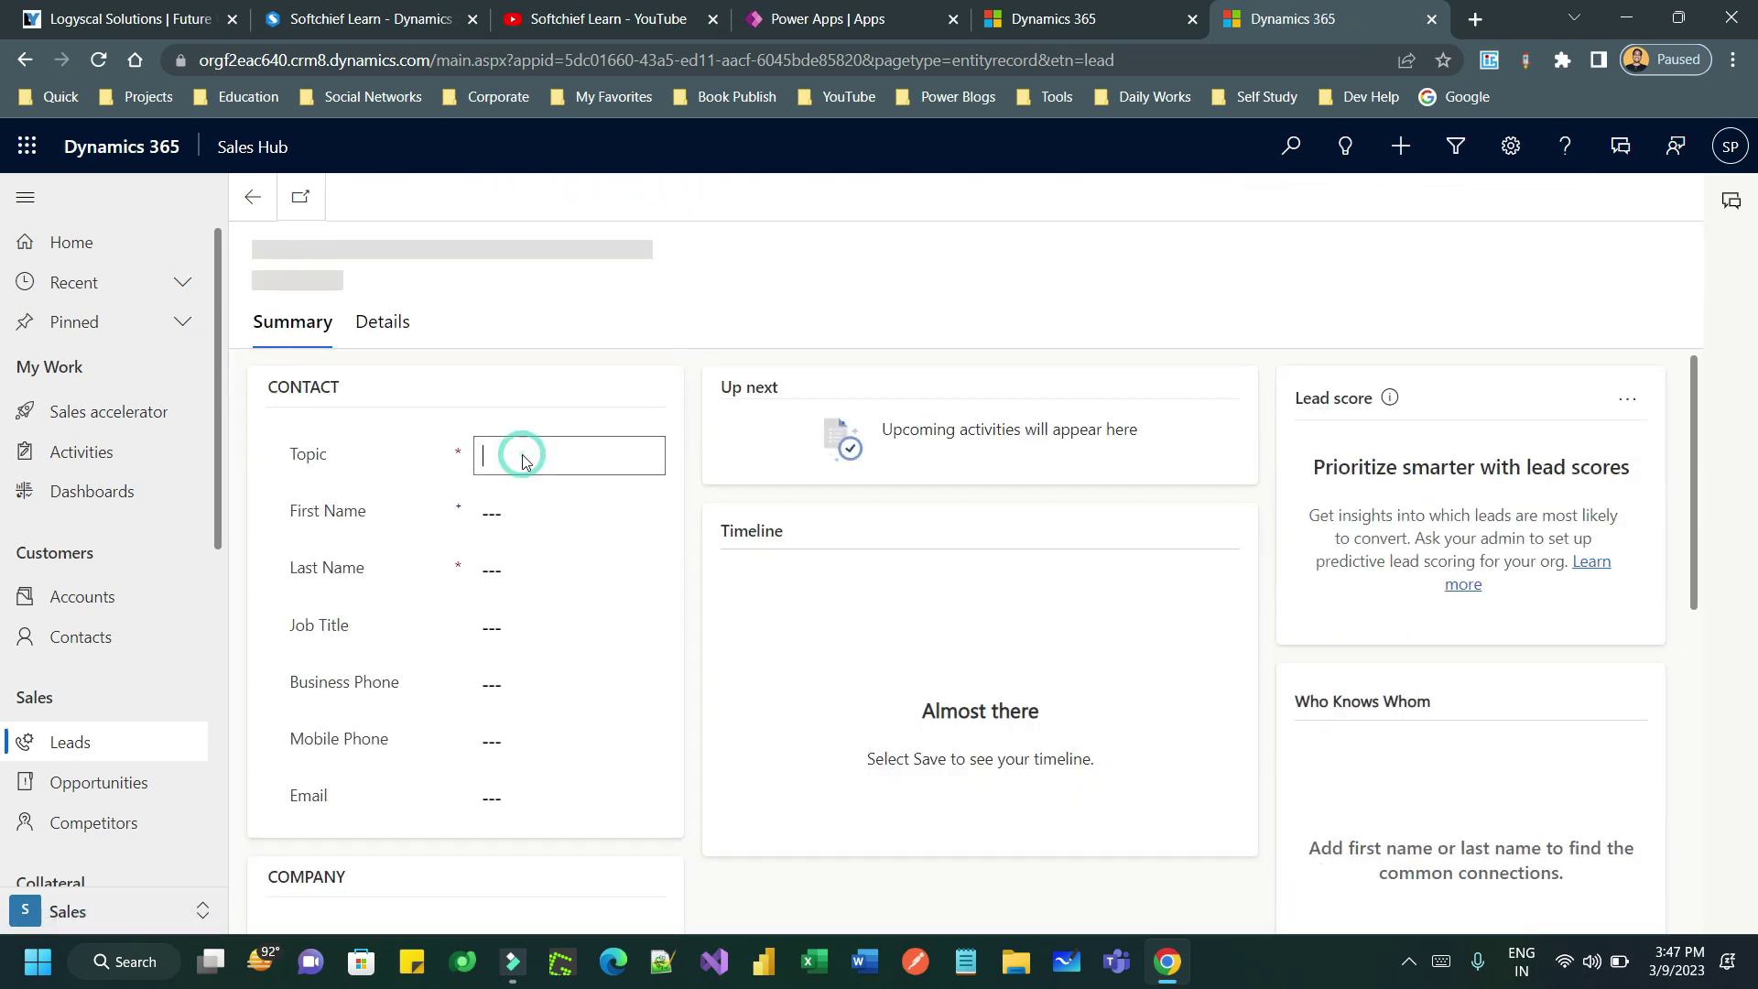
type("500 orders")
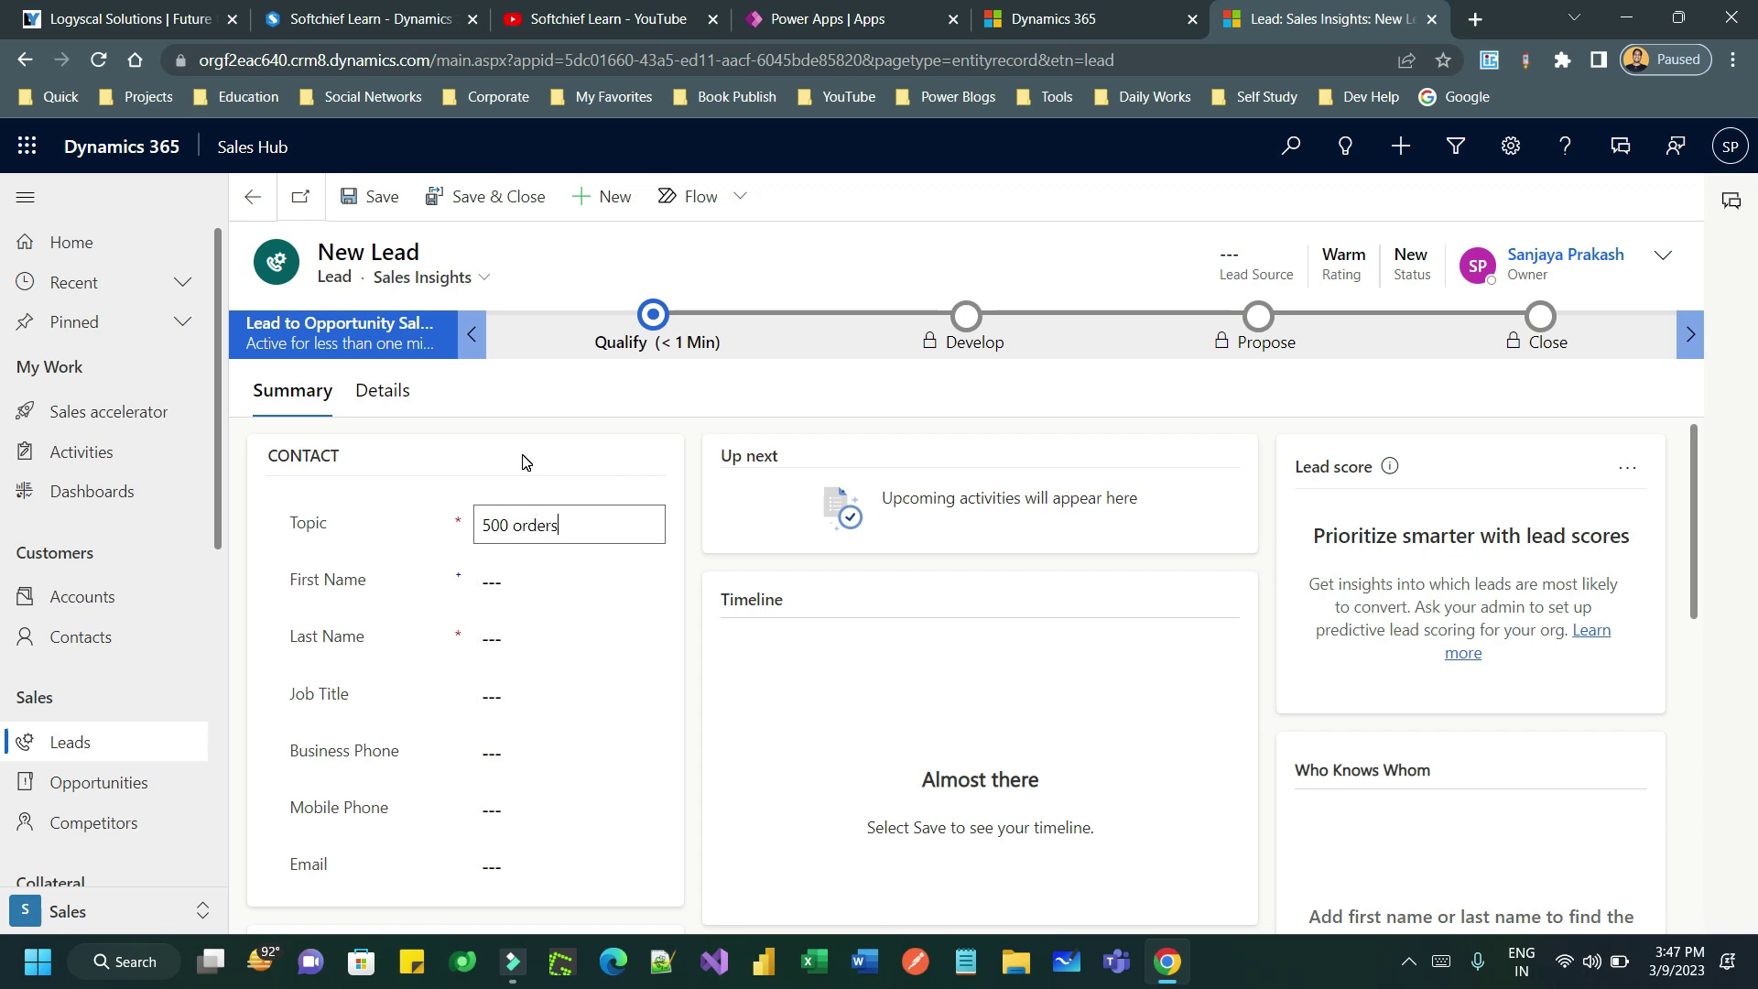
key("Tab")
key("Tab")
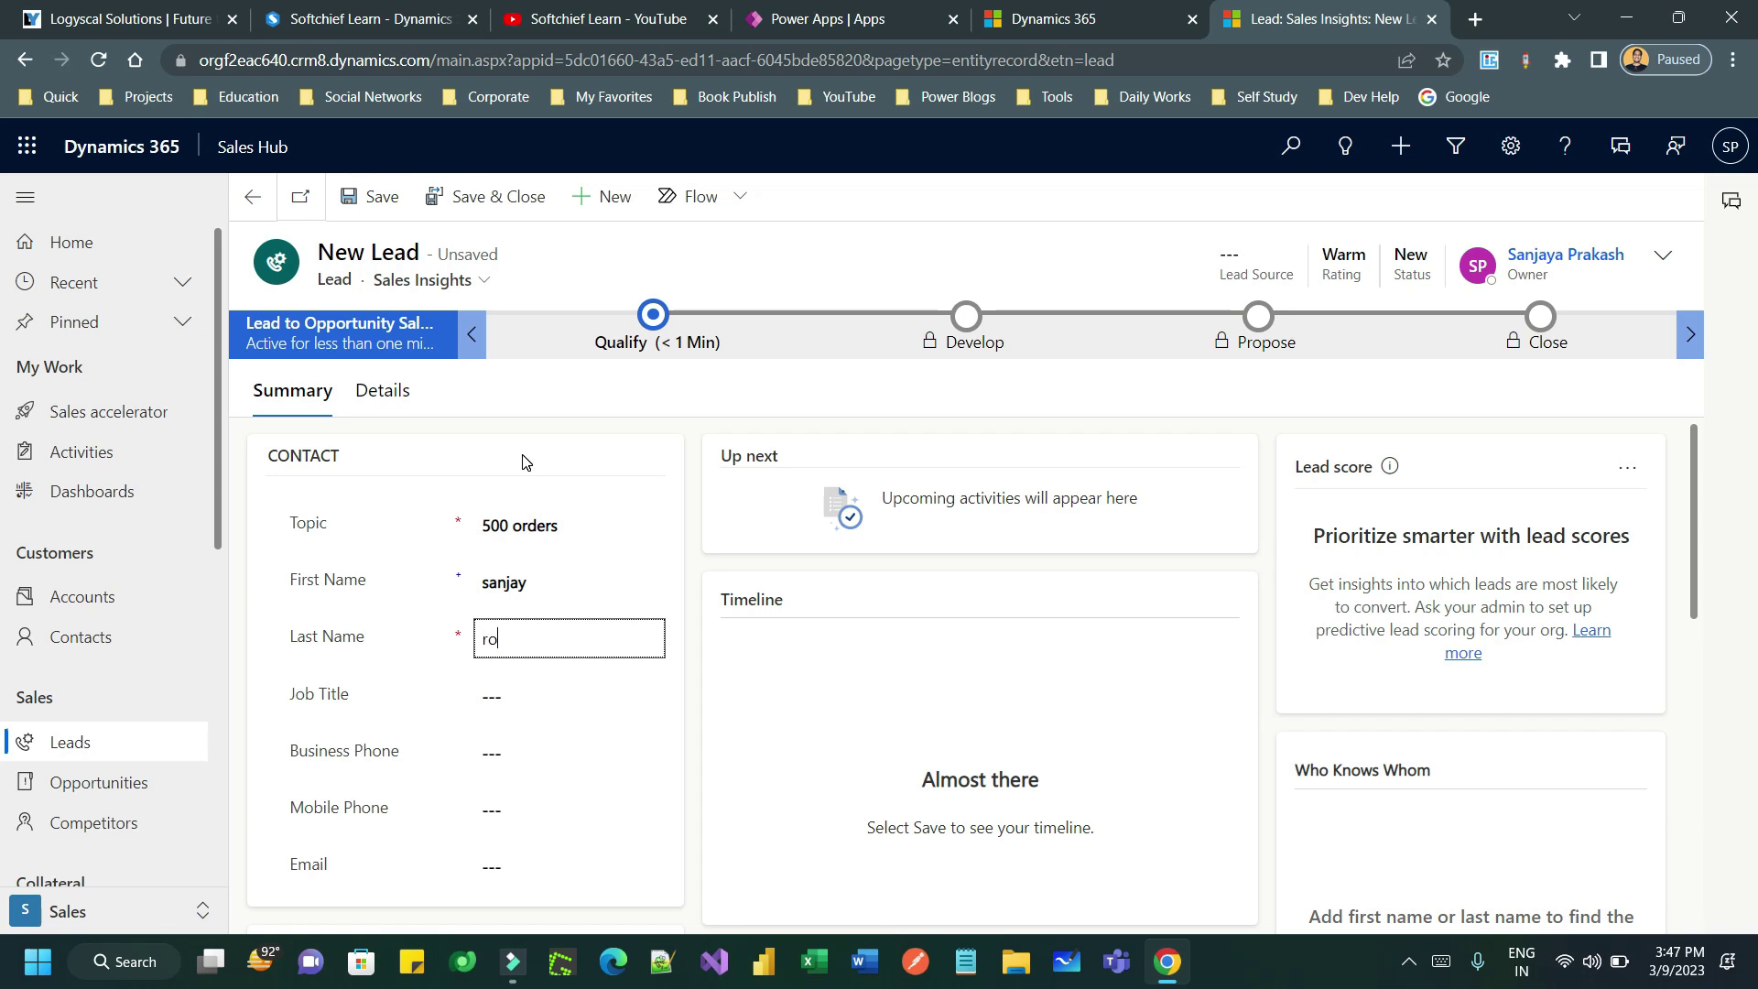
left_click(511, 863)
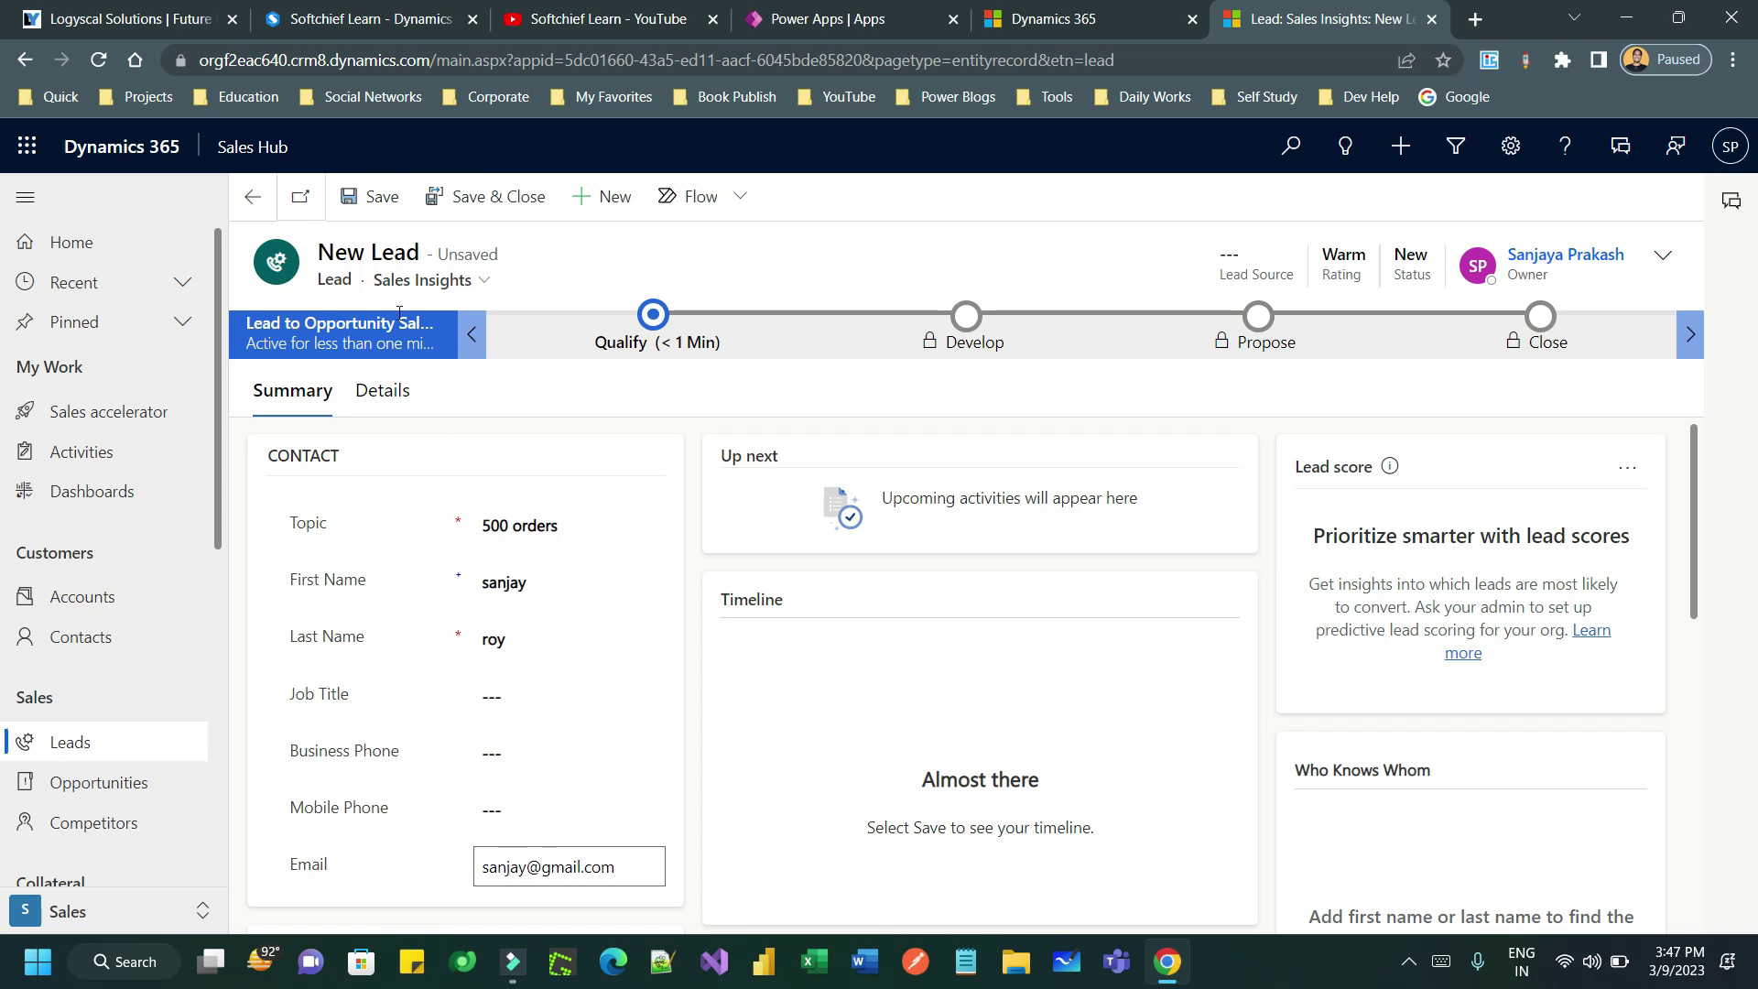
left_click(487, 196)
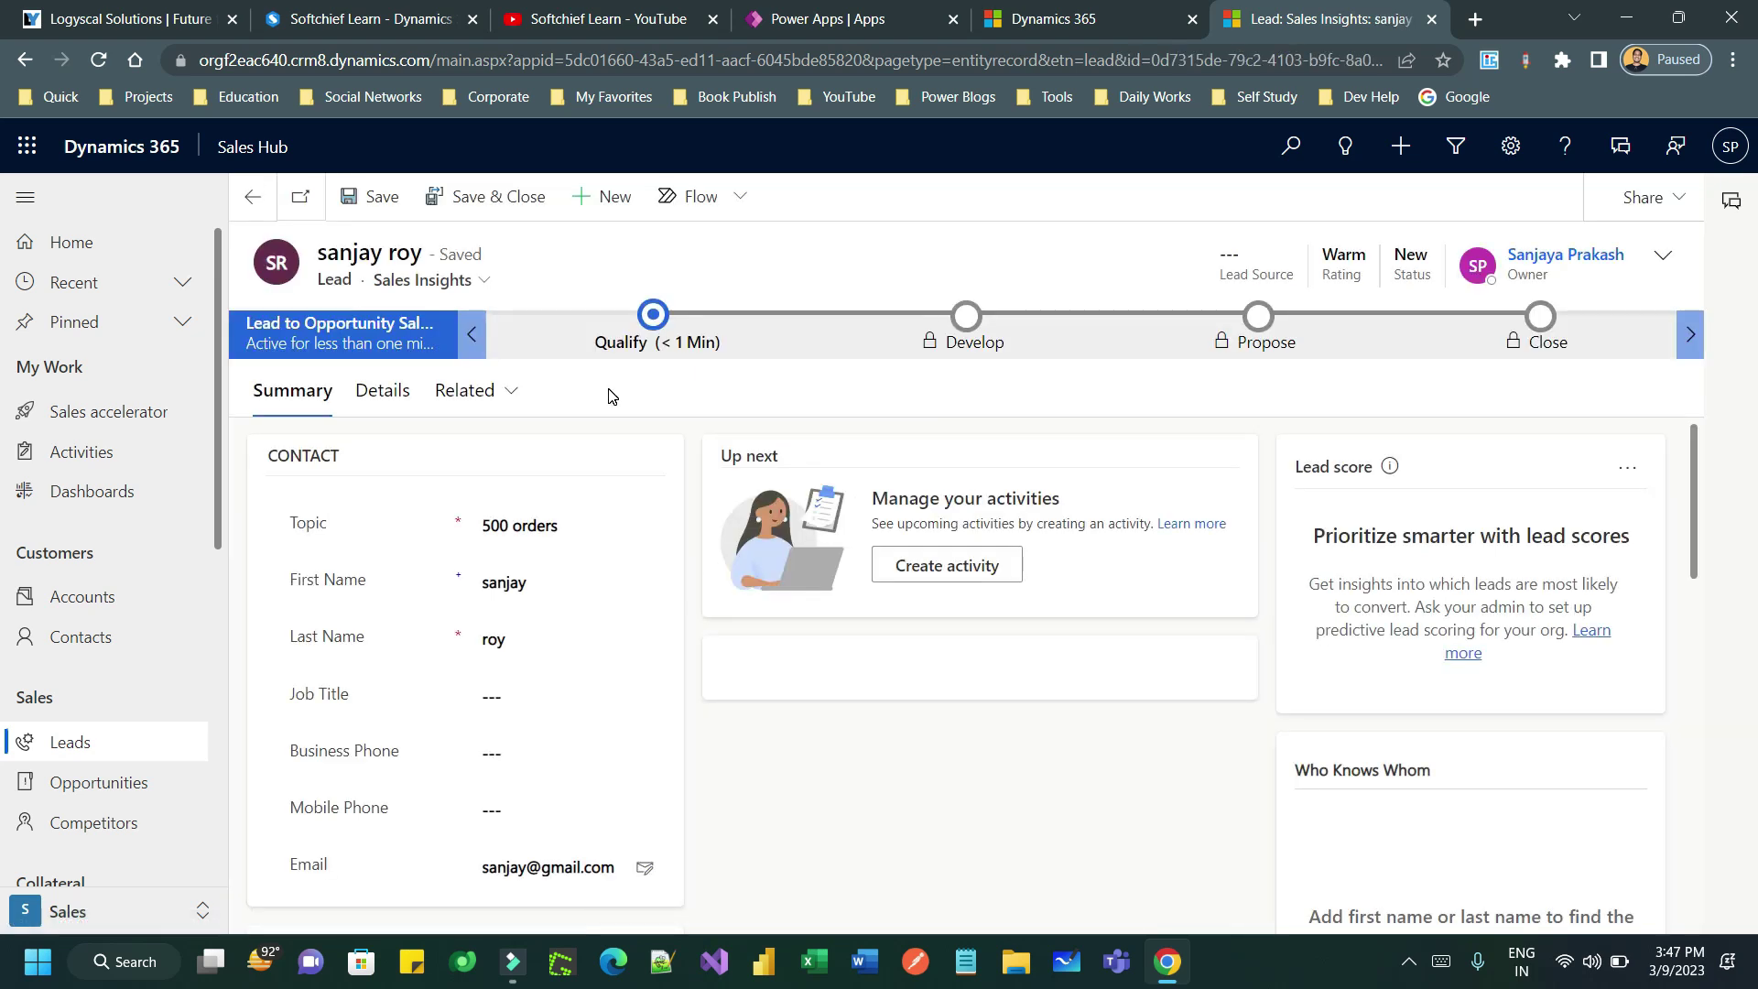
left_click(131, 417)
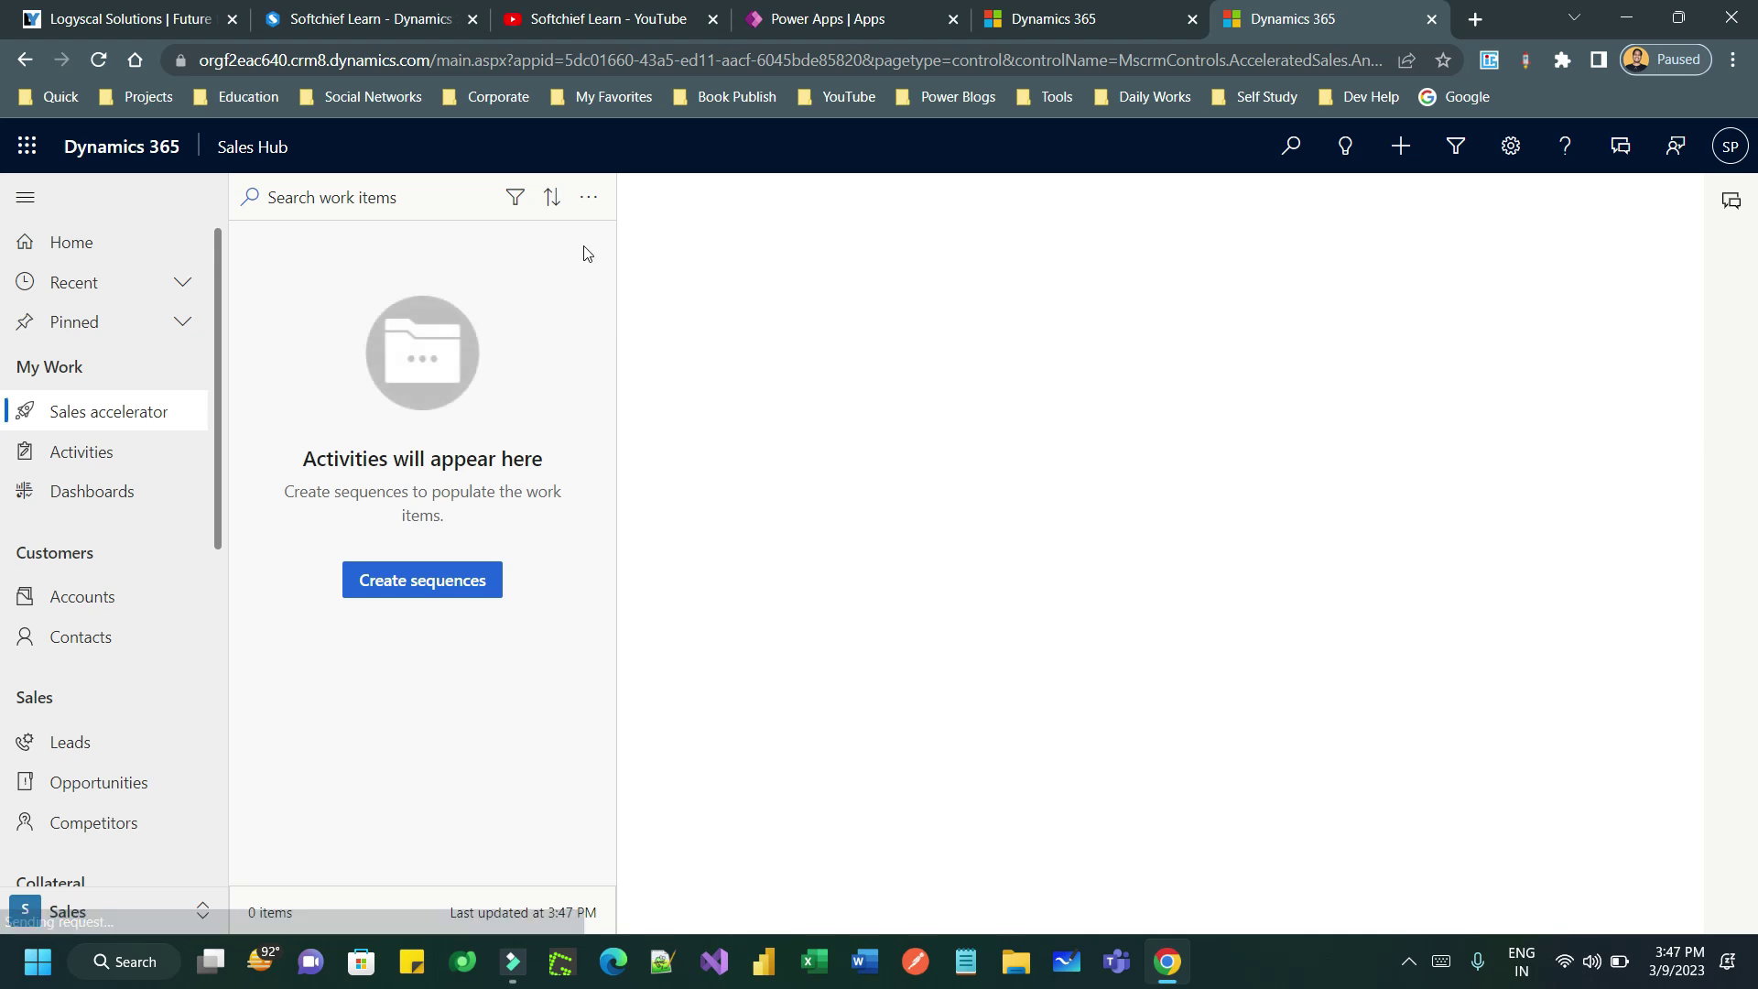
- Refresh the work list and open the '500 orders' lead from My Open Leads
left_click(588, 198)
left_click(591, 275)
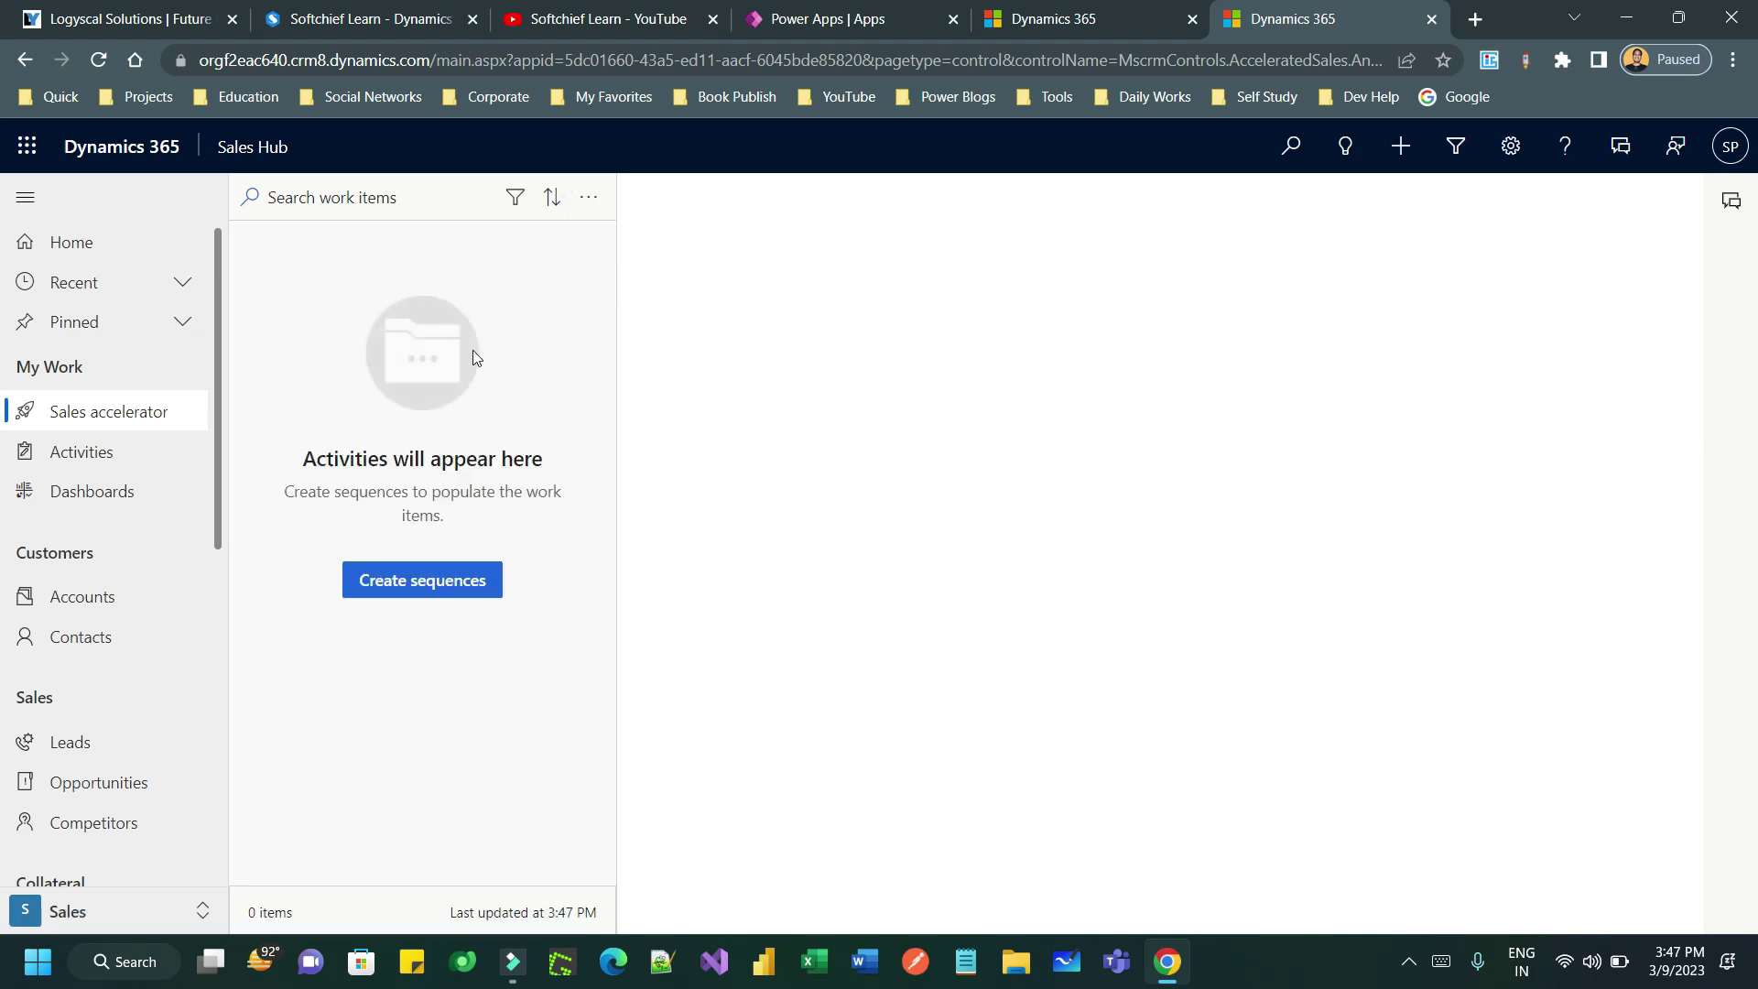
left_click(127, 637)
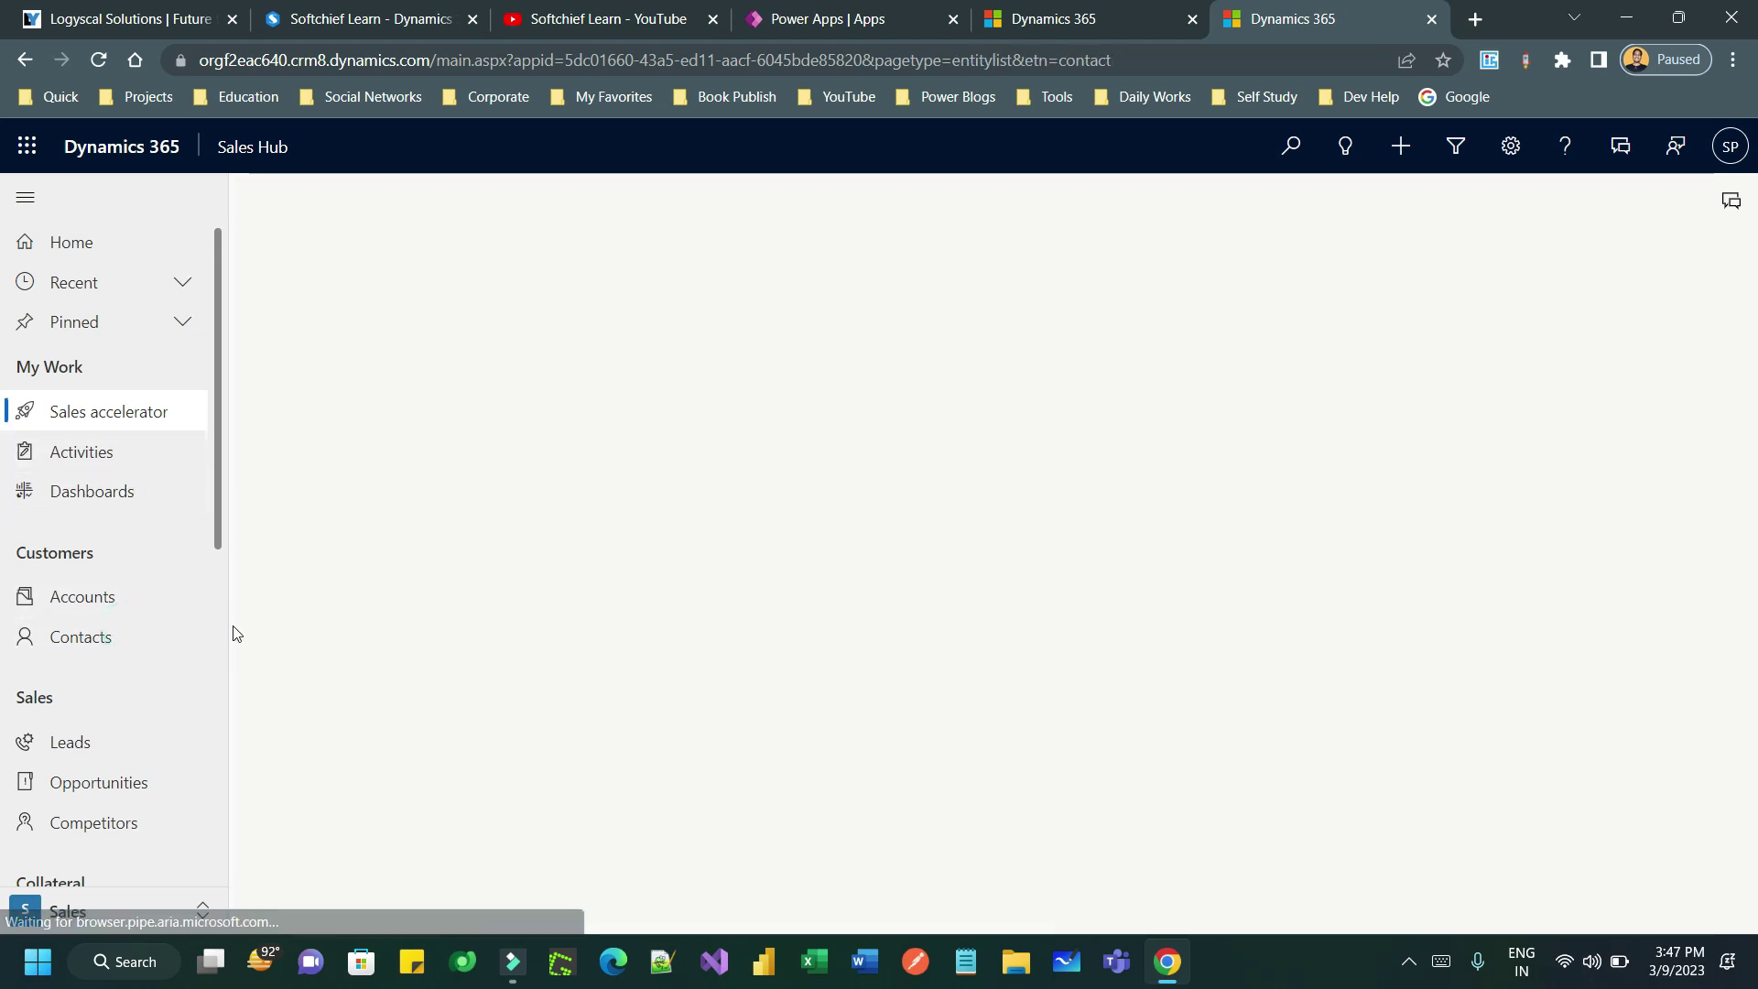
left_click(87, 740)
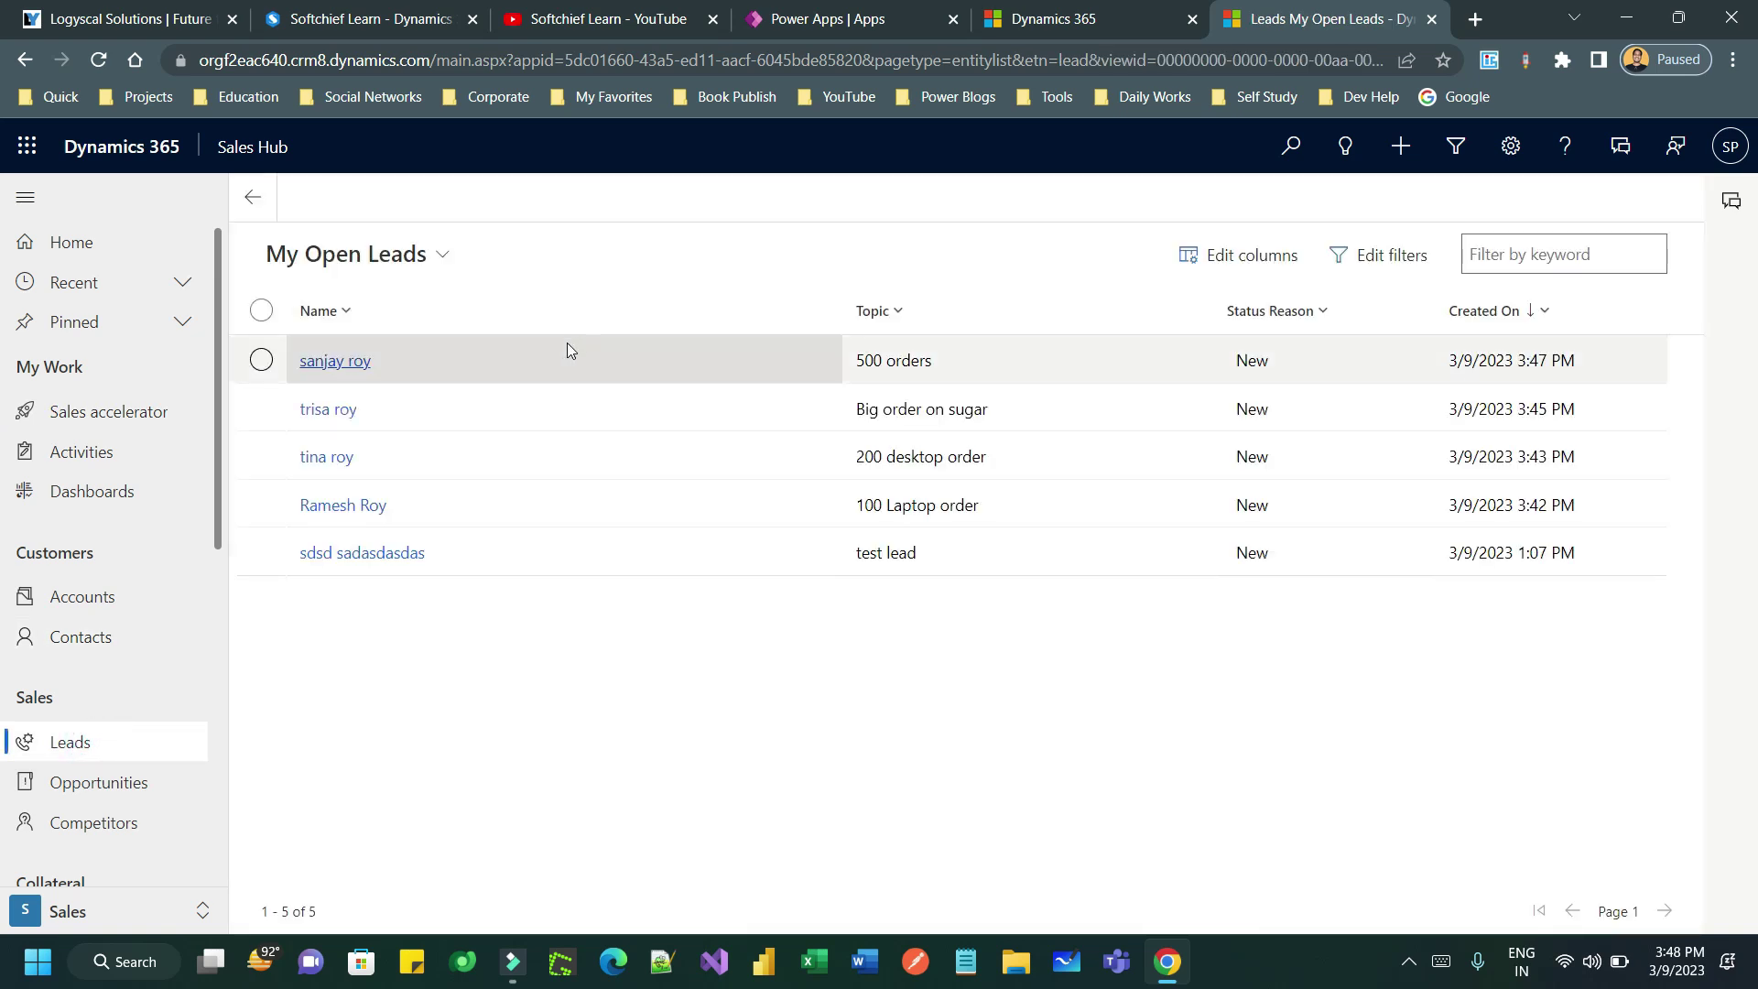
left_click(362, 359)
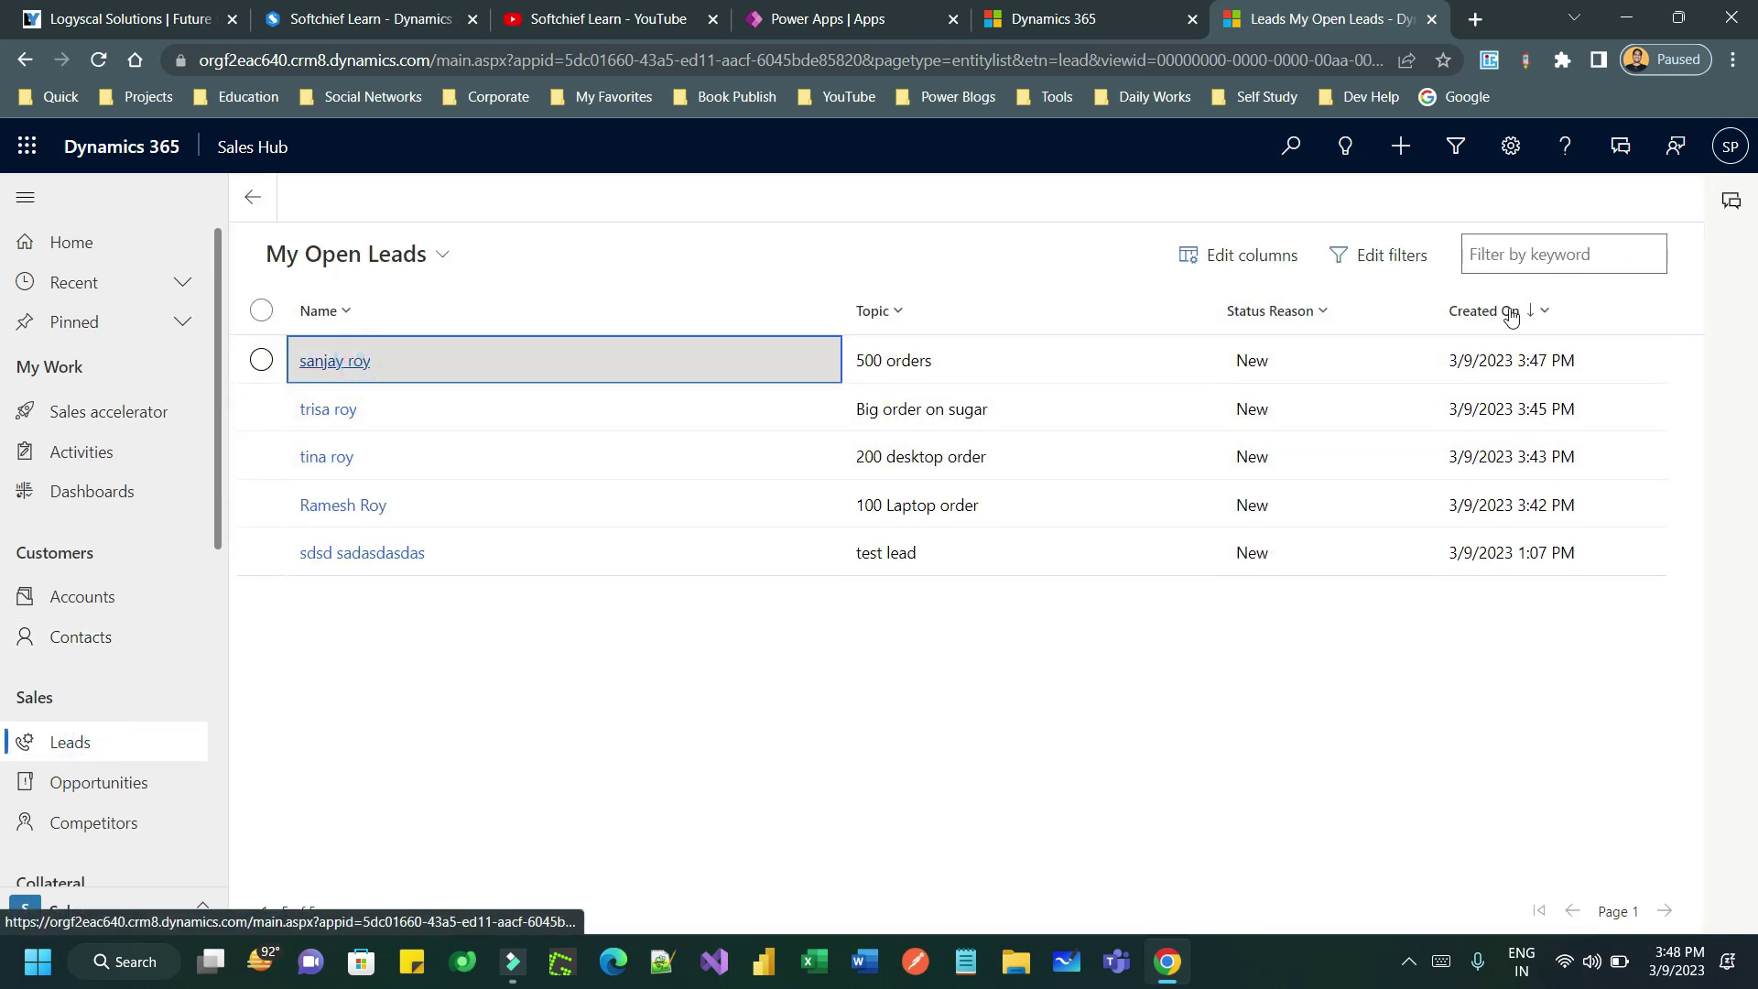
left_click(345, 360)
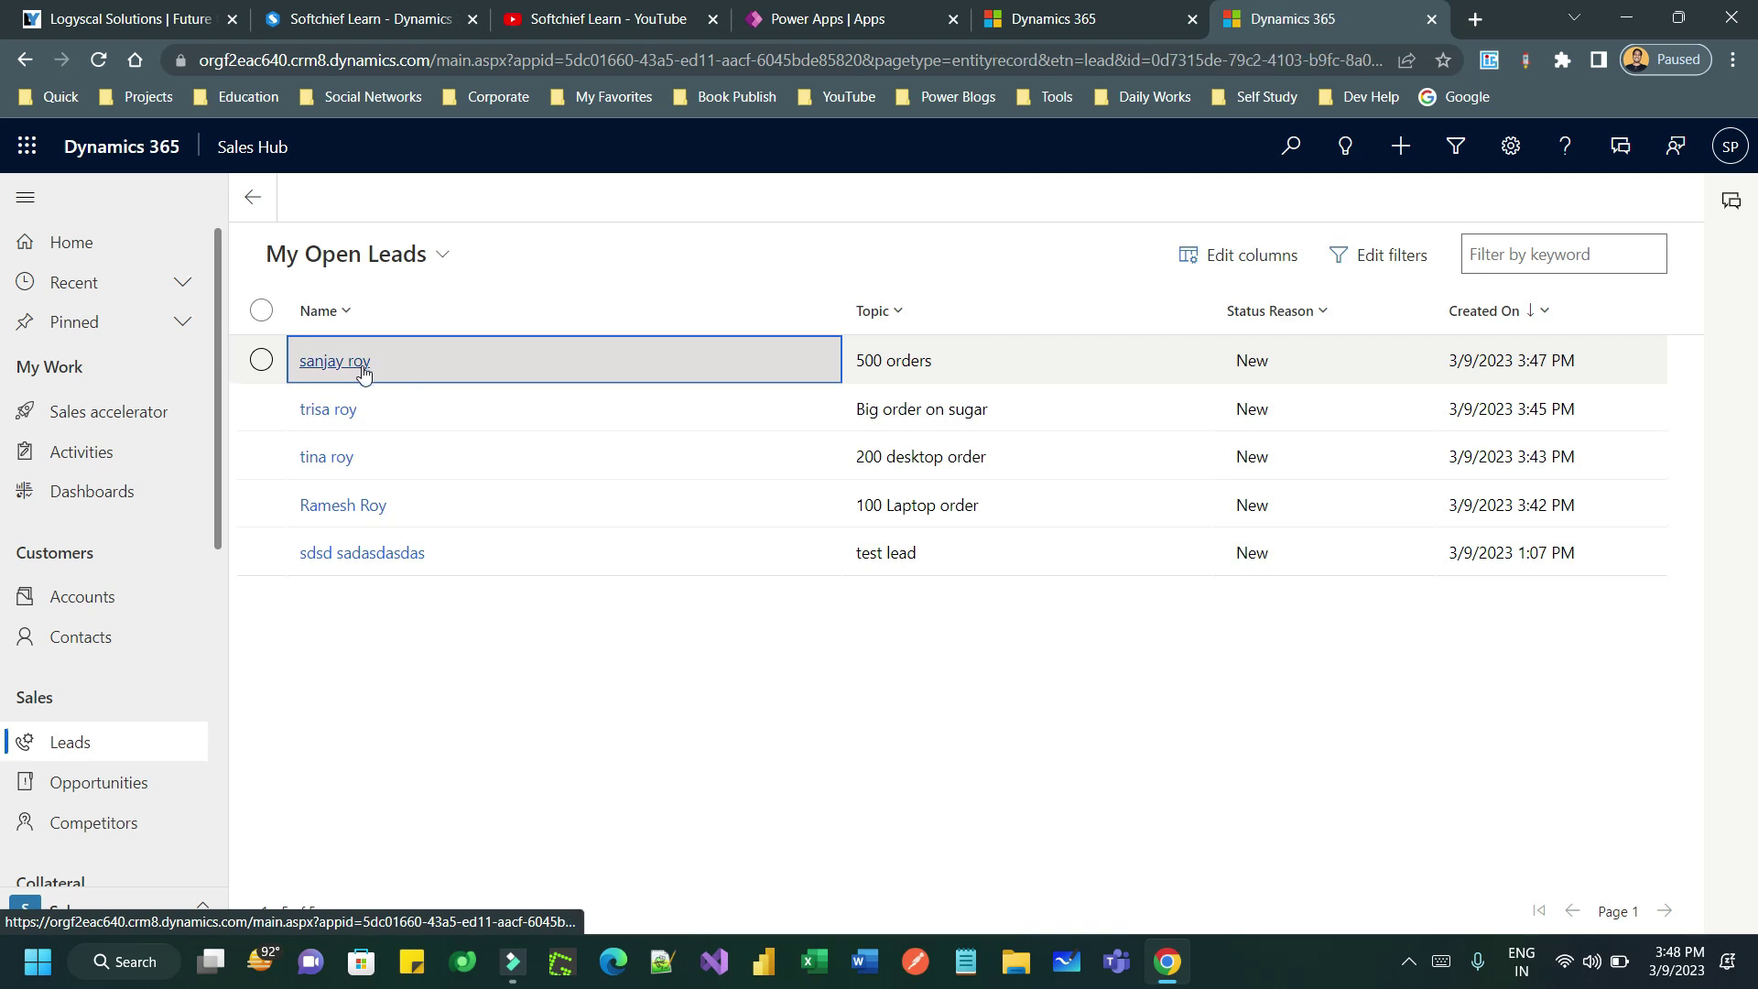
- Set the 500 orders lead's Lead Source to Web and save and close it
left_click(1662, 256)
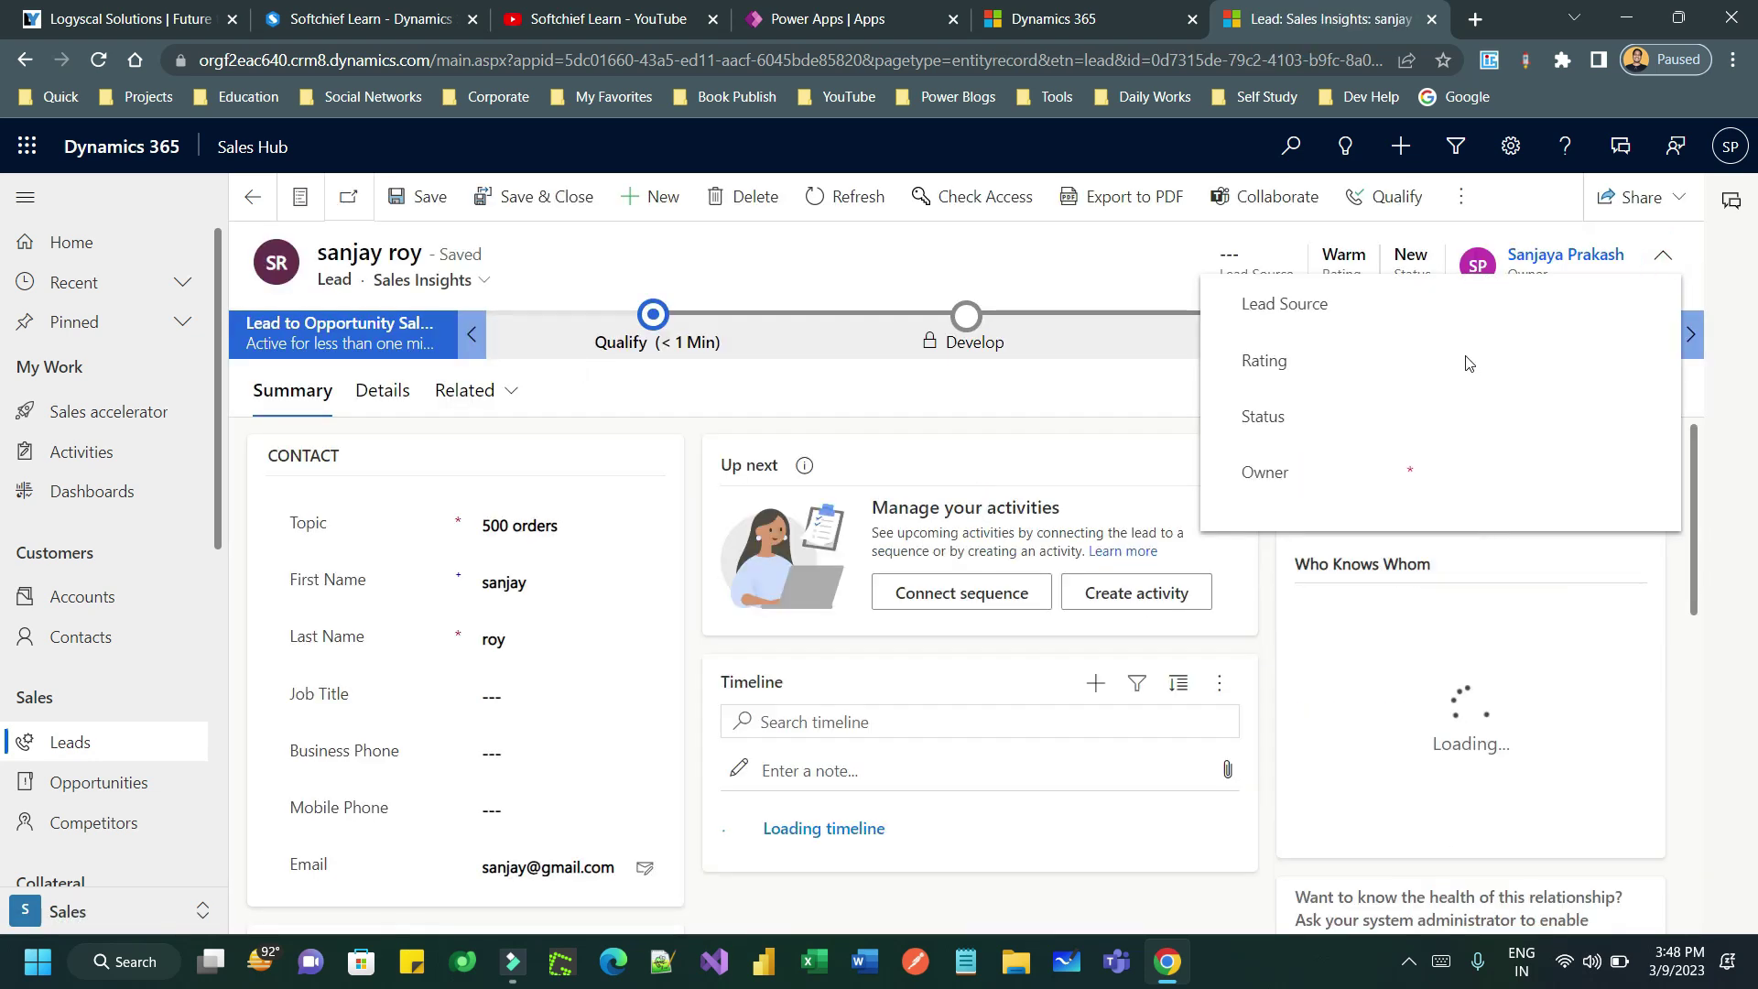
left_click(1492, 313)
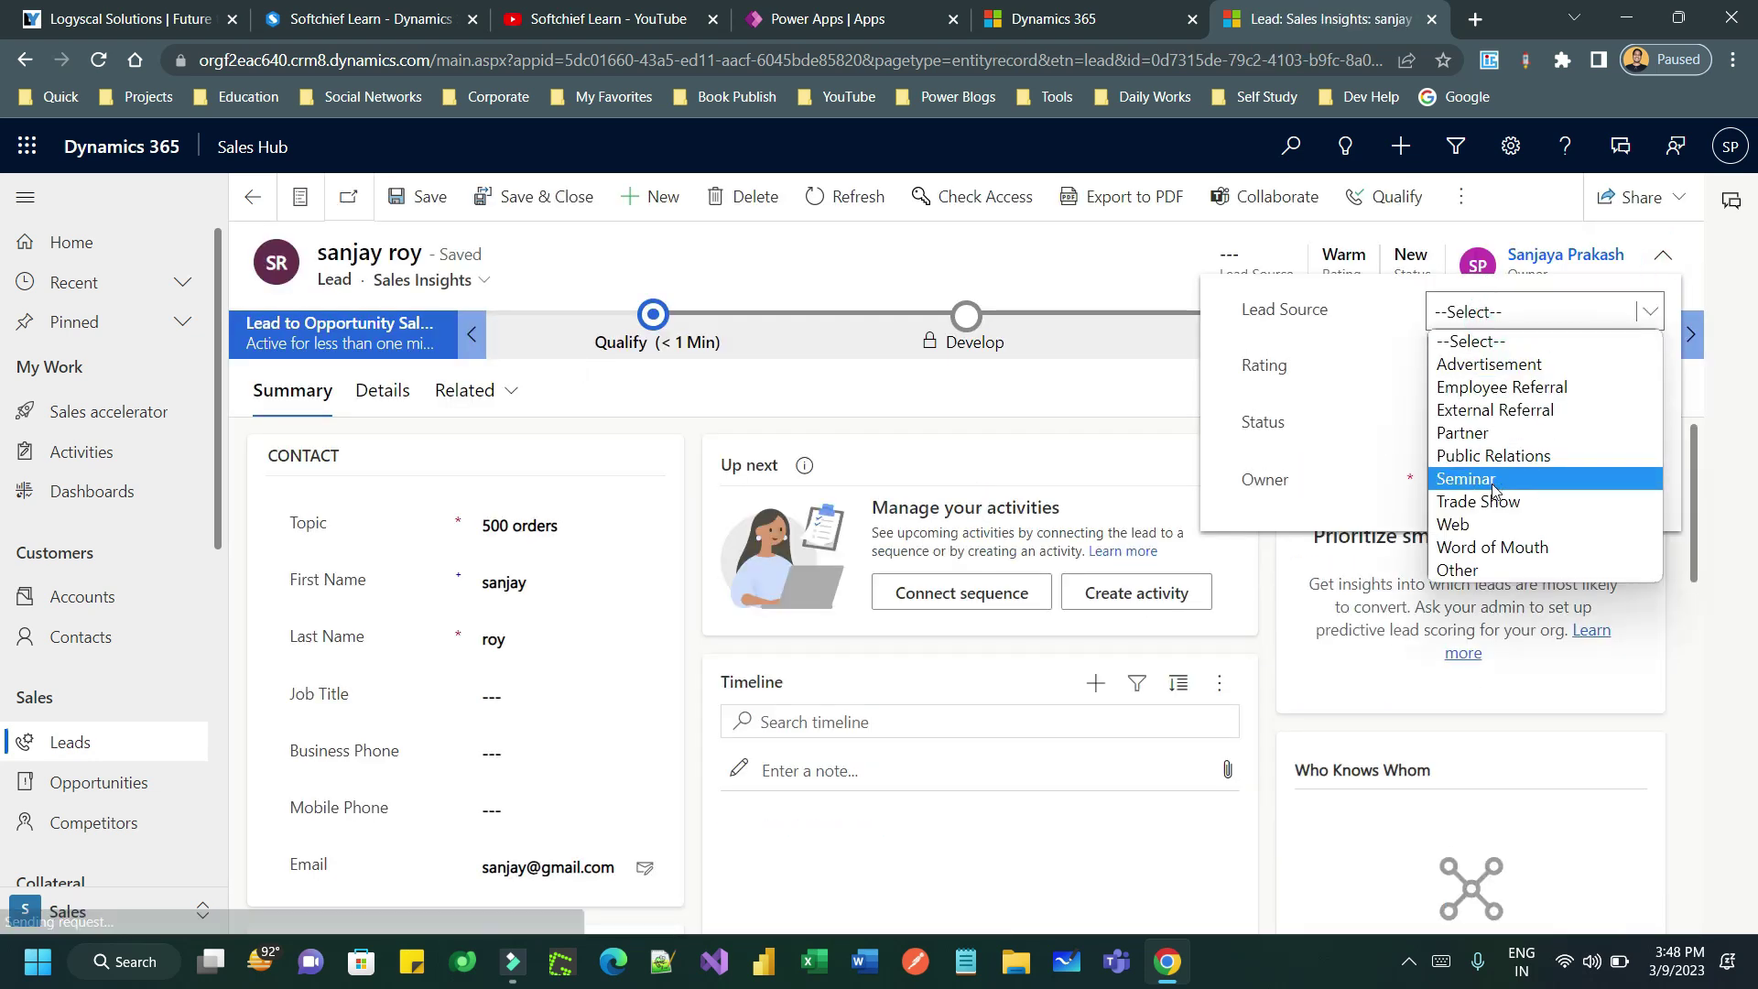
left_click(1456, 523)
left_click(406, 200)
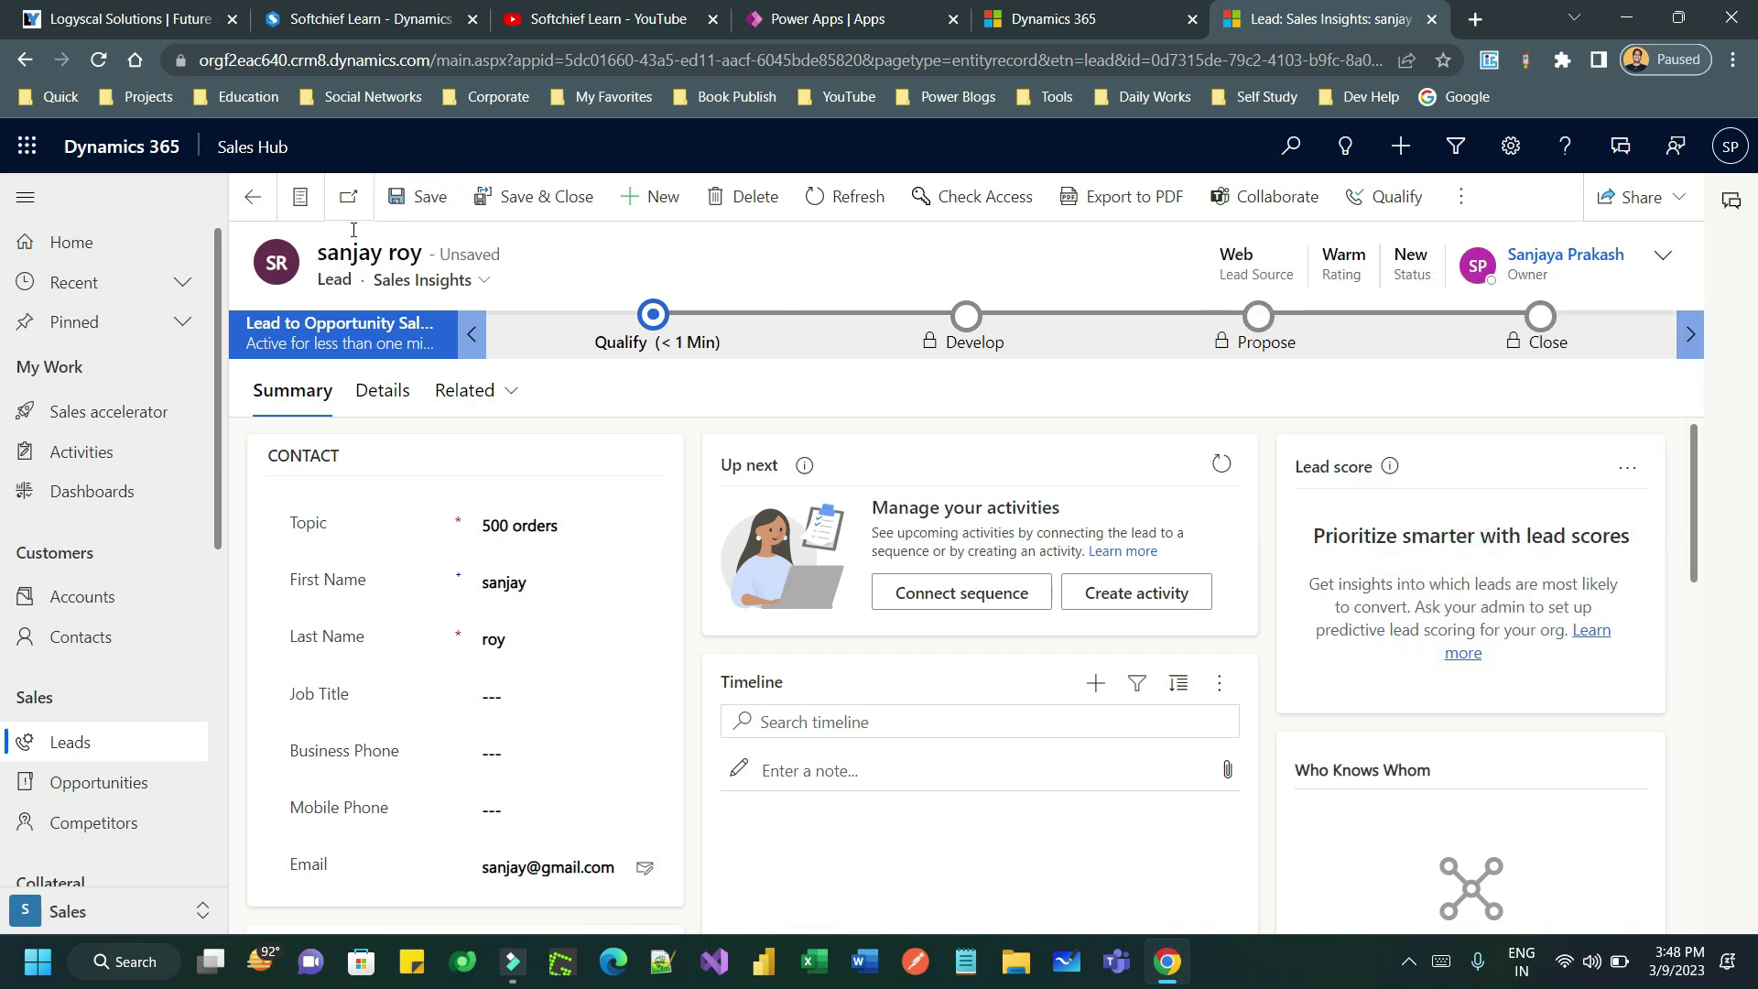
left_click(512, 208)
left_click(129, 417)
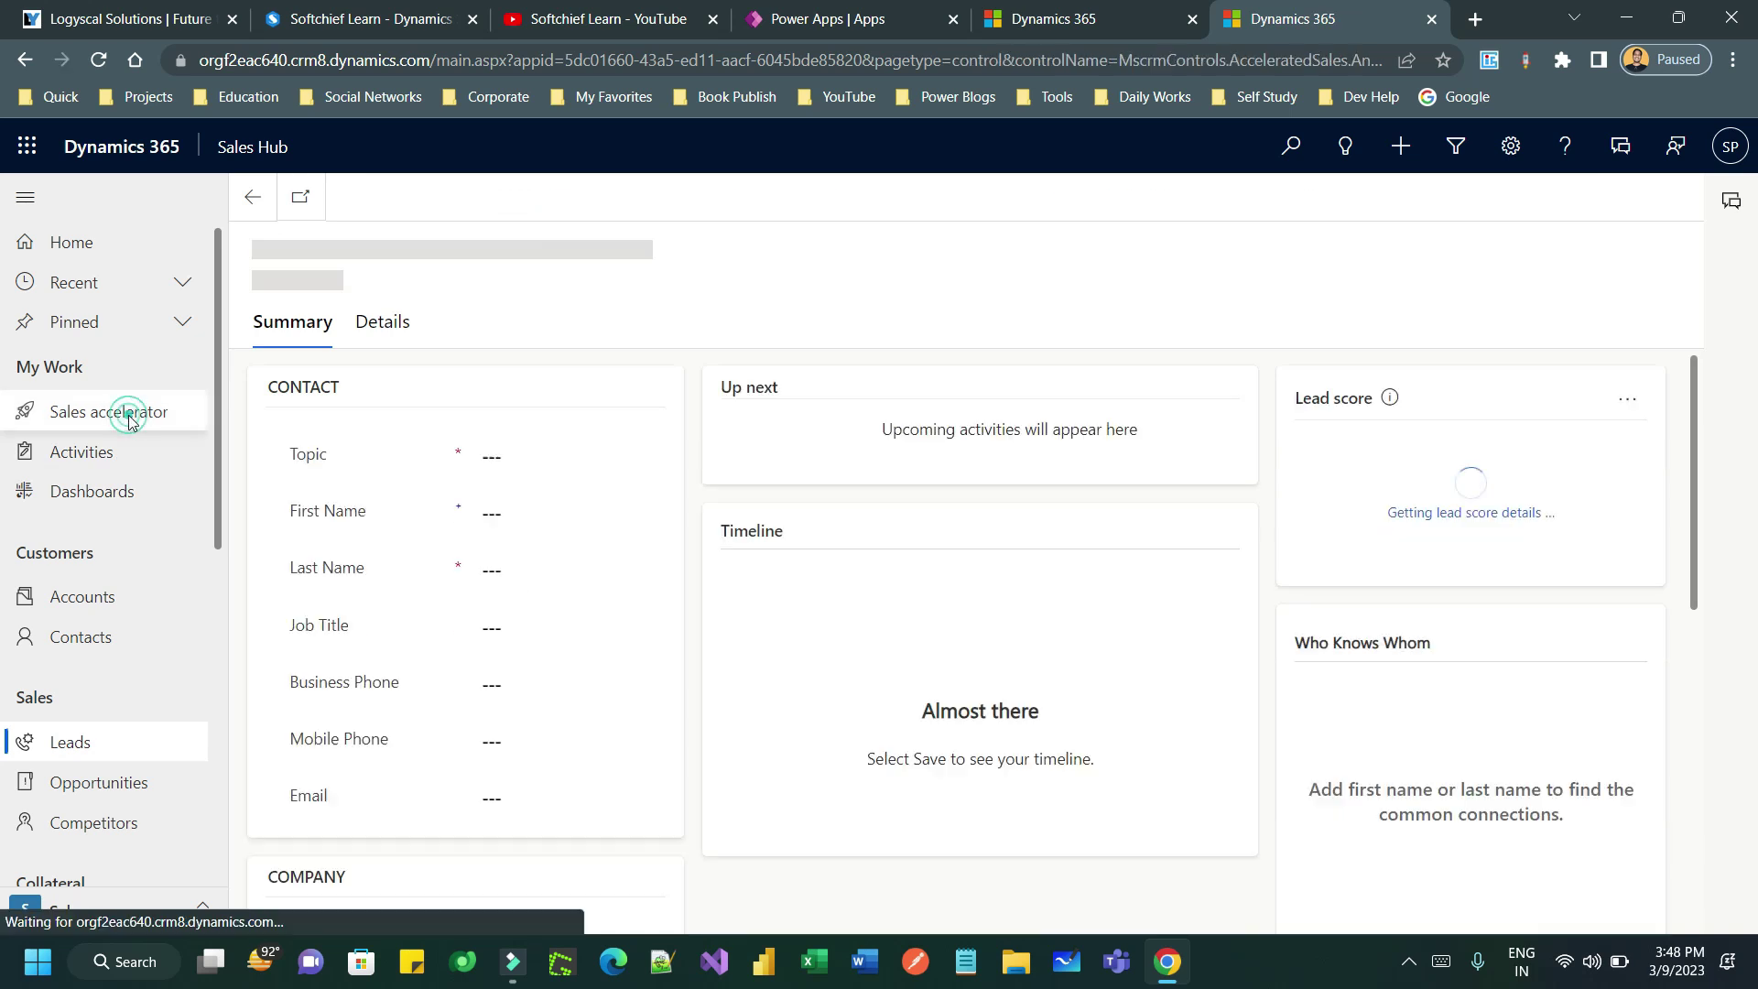
- Open the 500 orders lead's work item and send the sequence's first welcome email
left_click(397, 288)
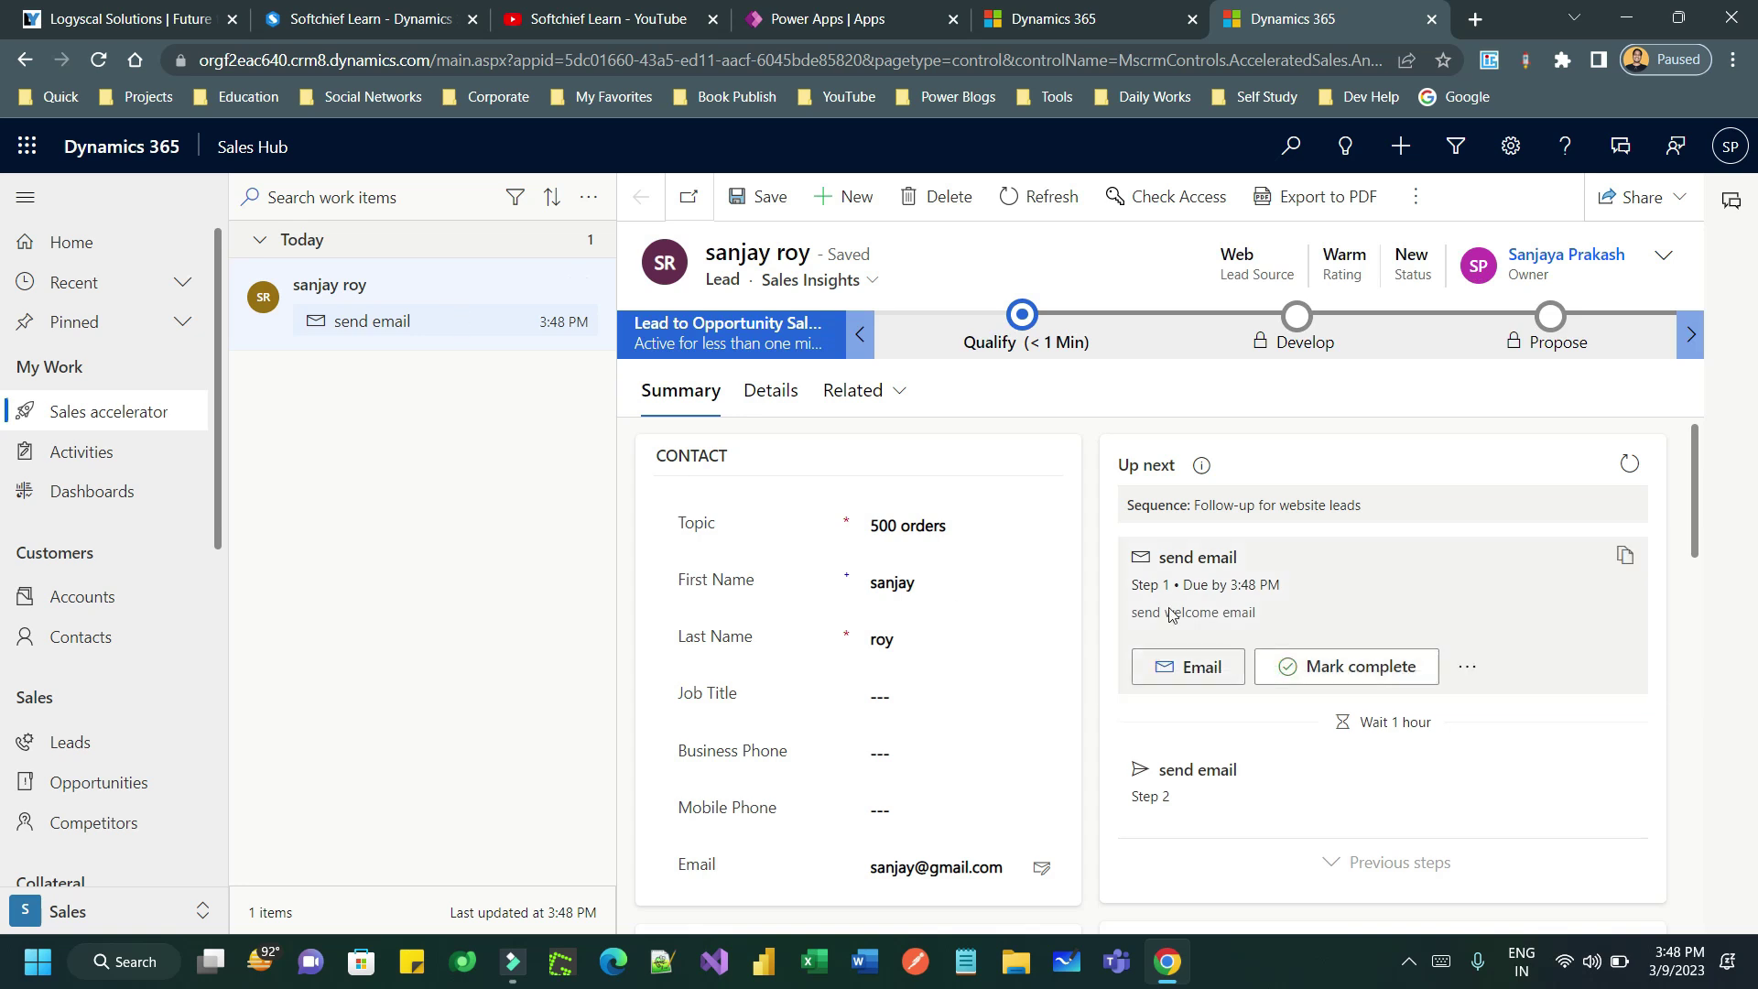
left_click(1210, 666)
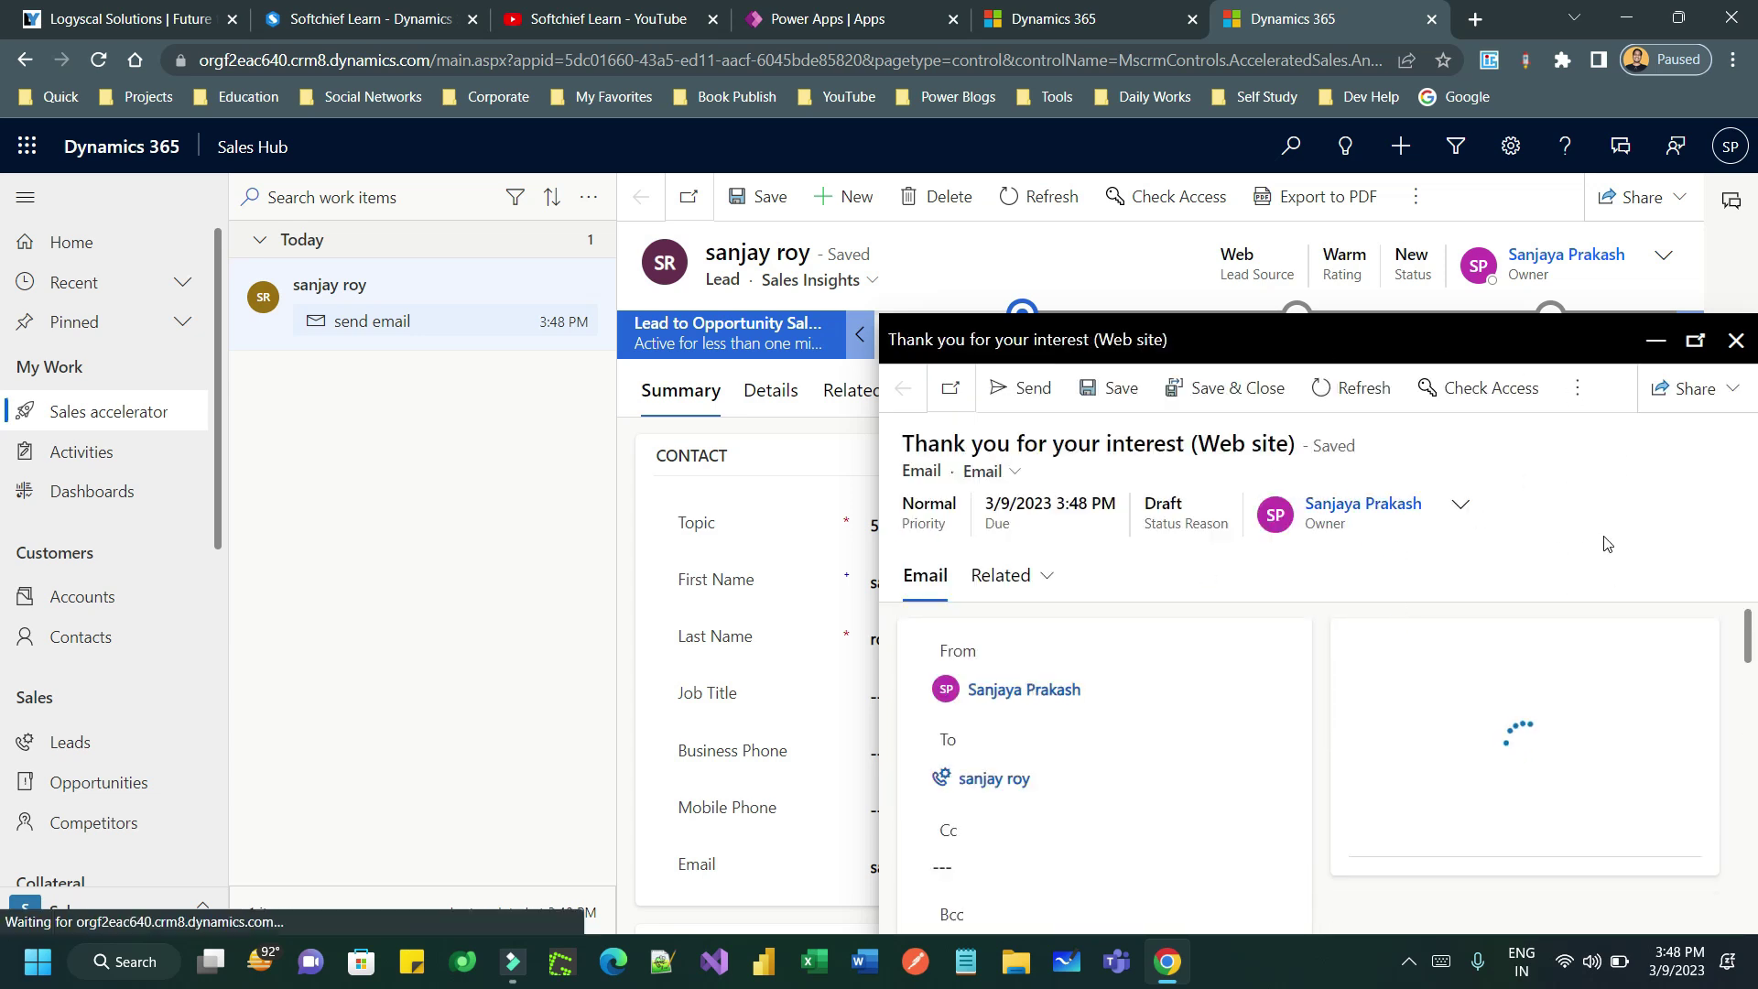
left_click_drag(1750, 647, 1710, 772)
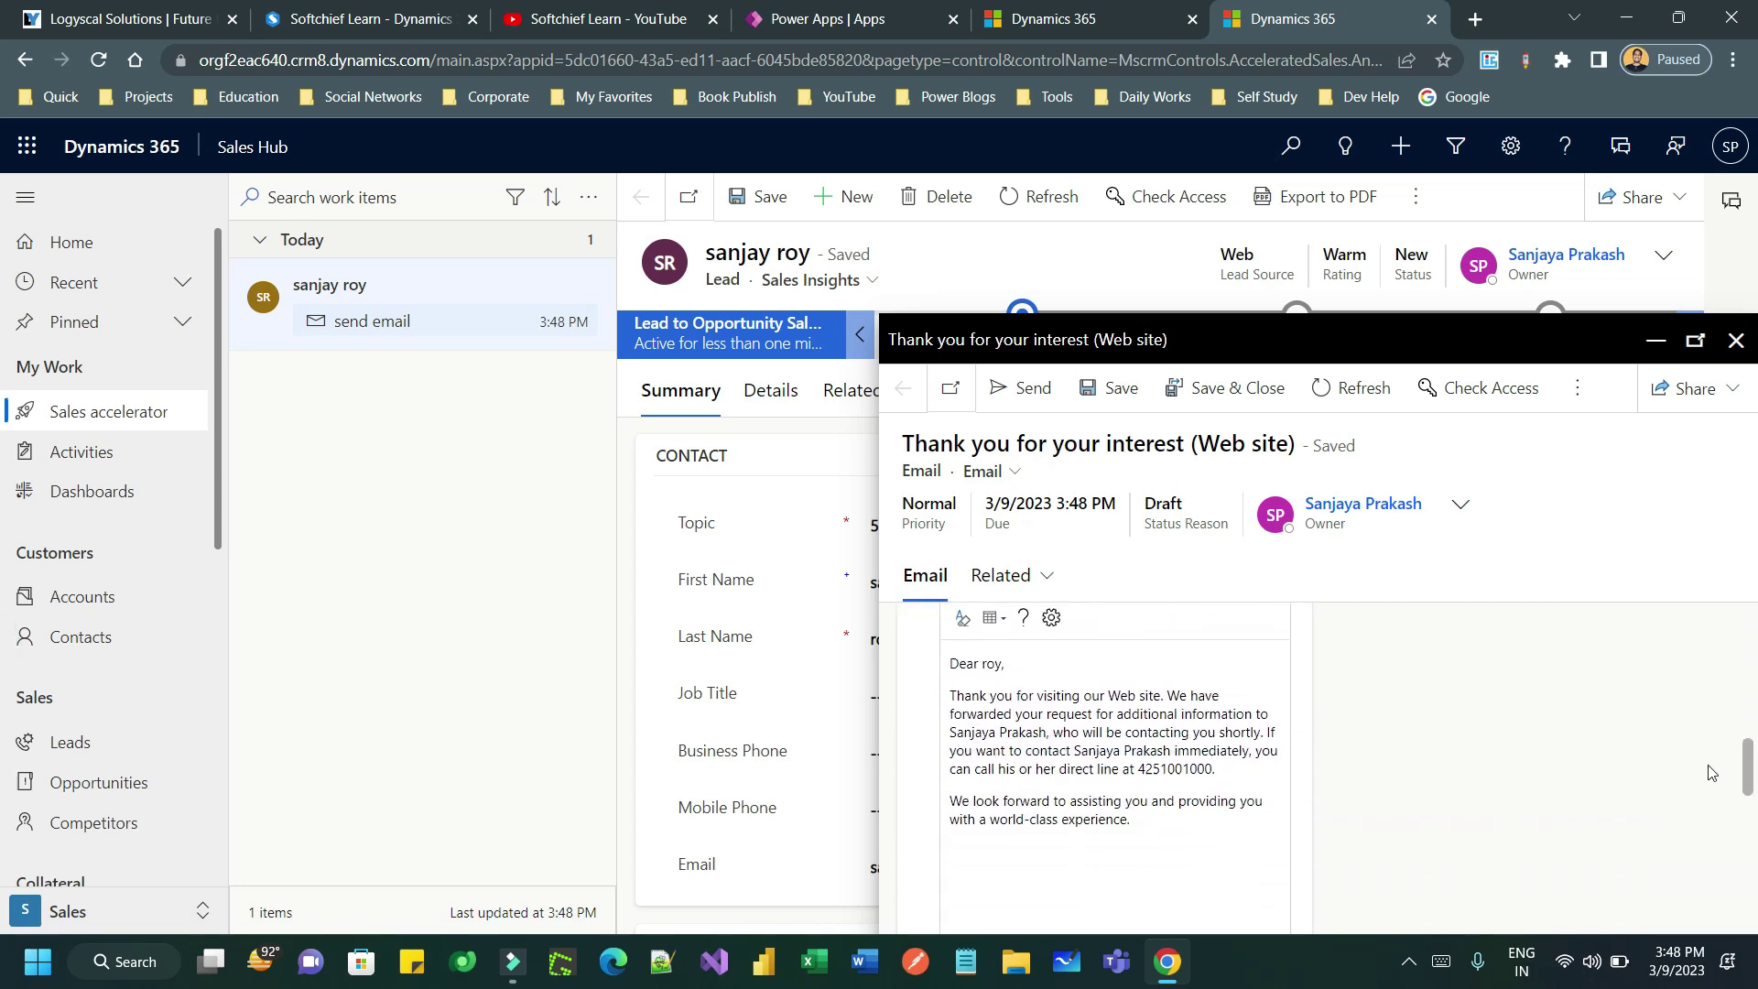
left_click_drag(1032, 695, 1186, 801)
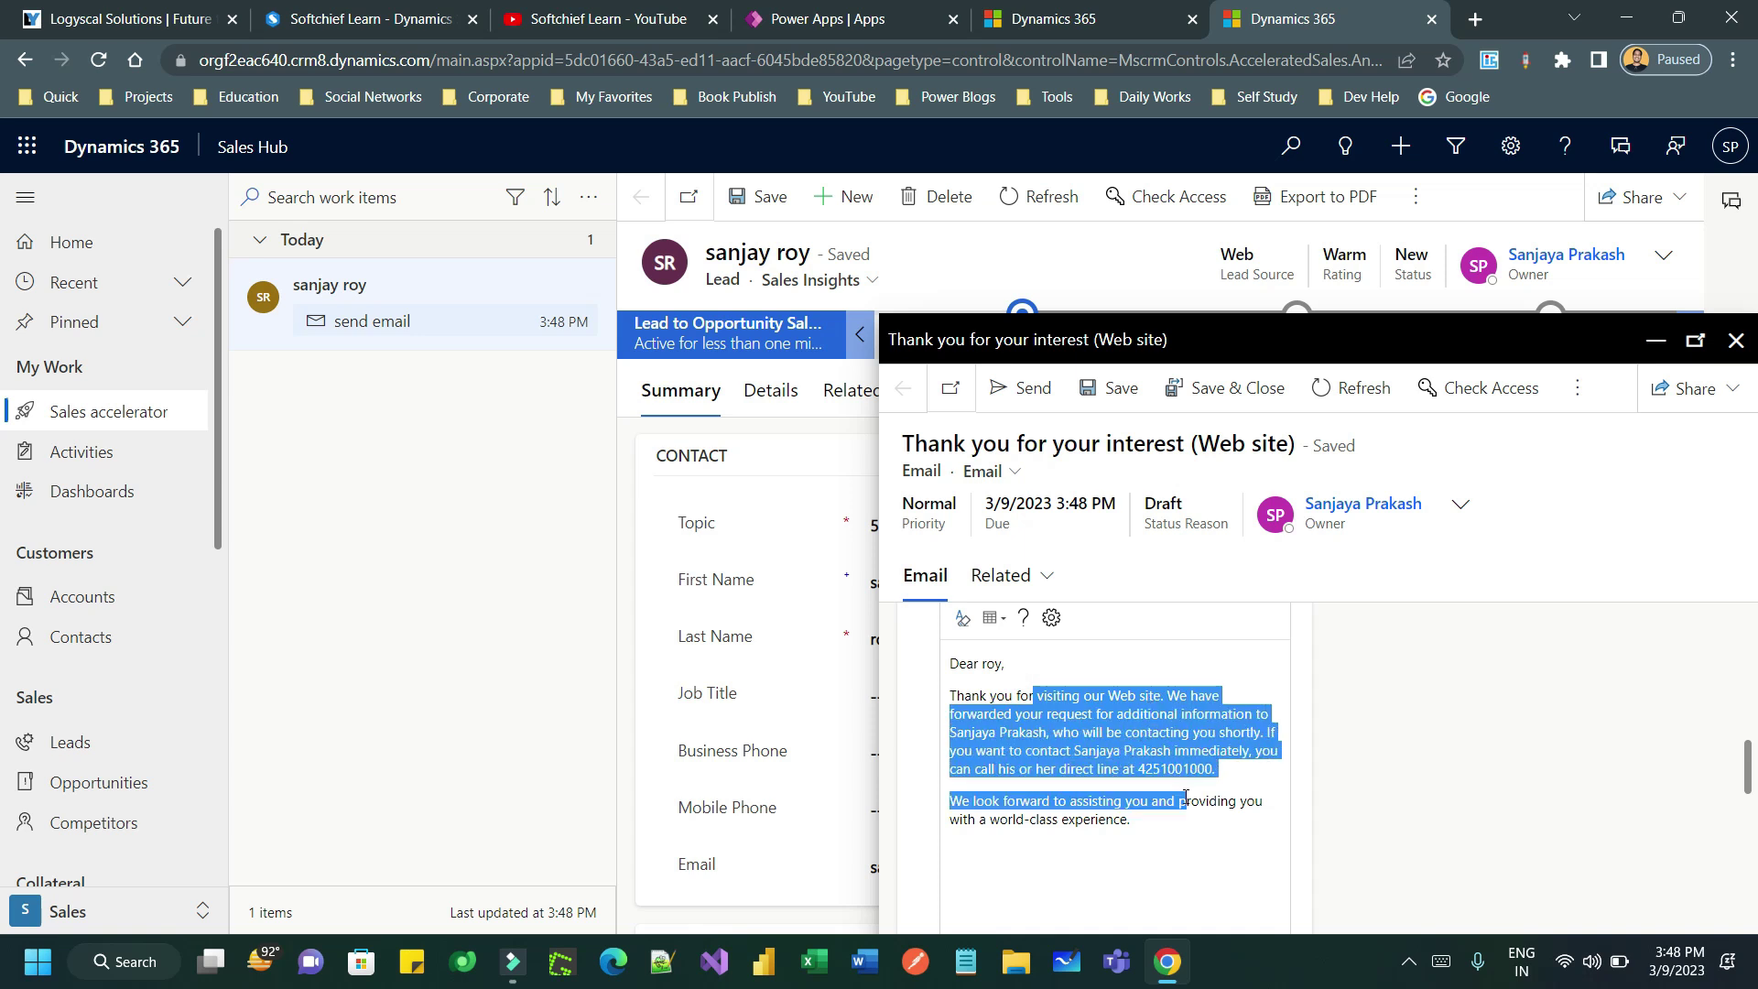
left_click(1021, 387)
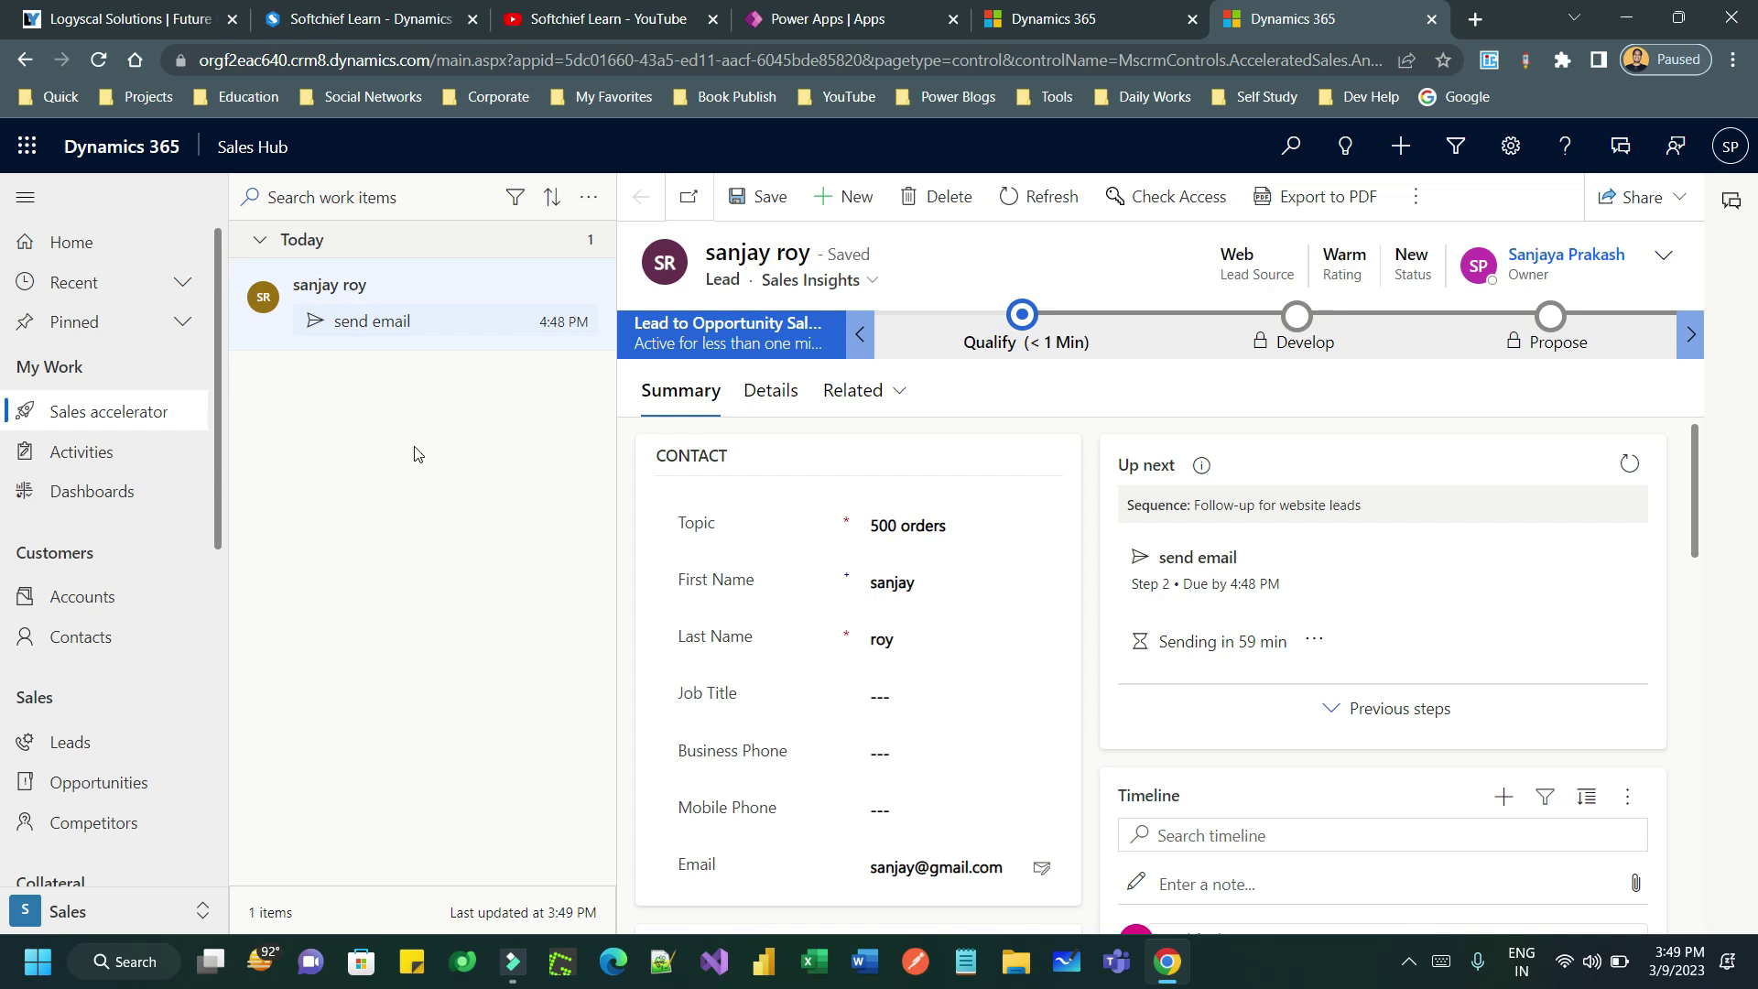
- Refresh the work list and use Send now on the lead's second sequence email
left_click(587, 197)
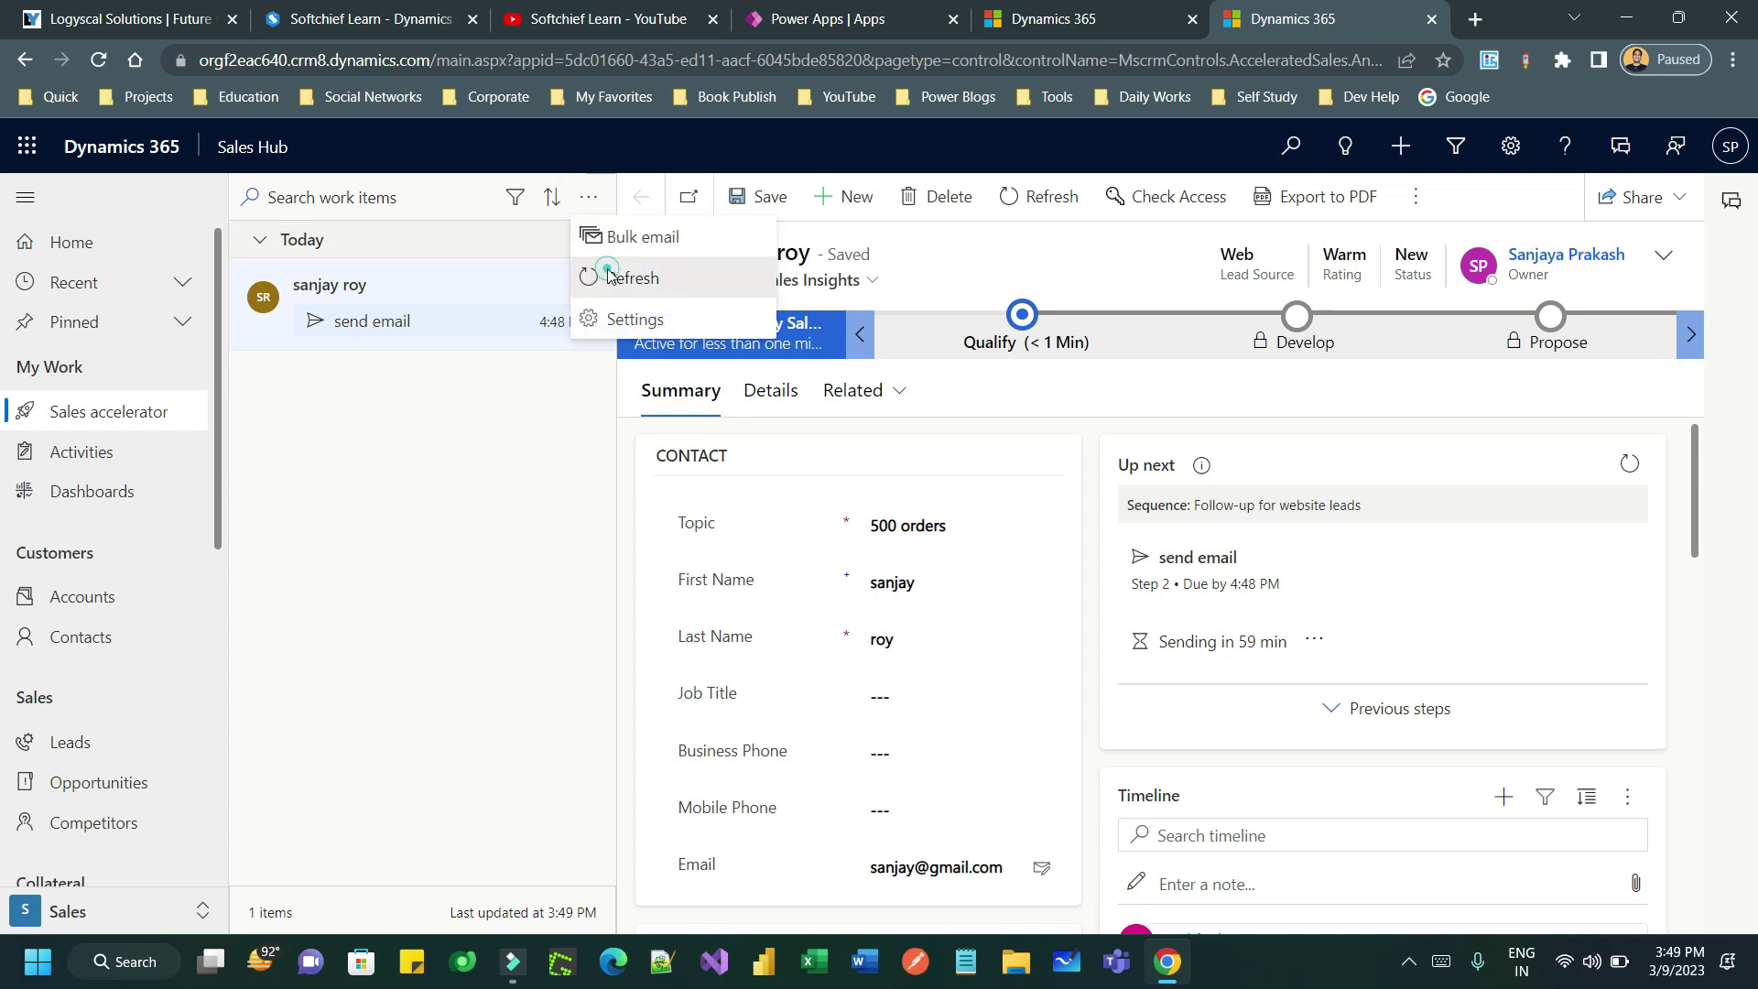
left_click(609, 276)
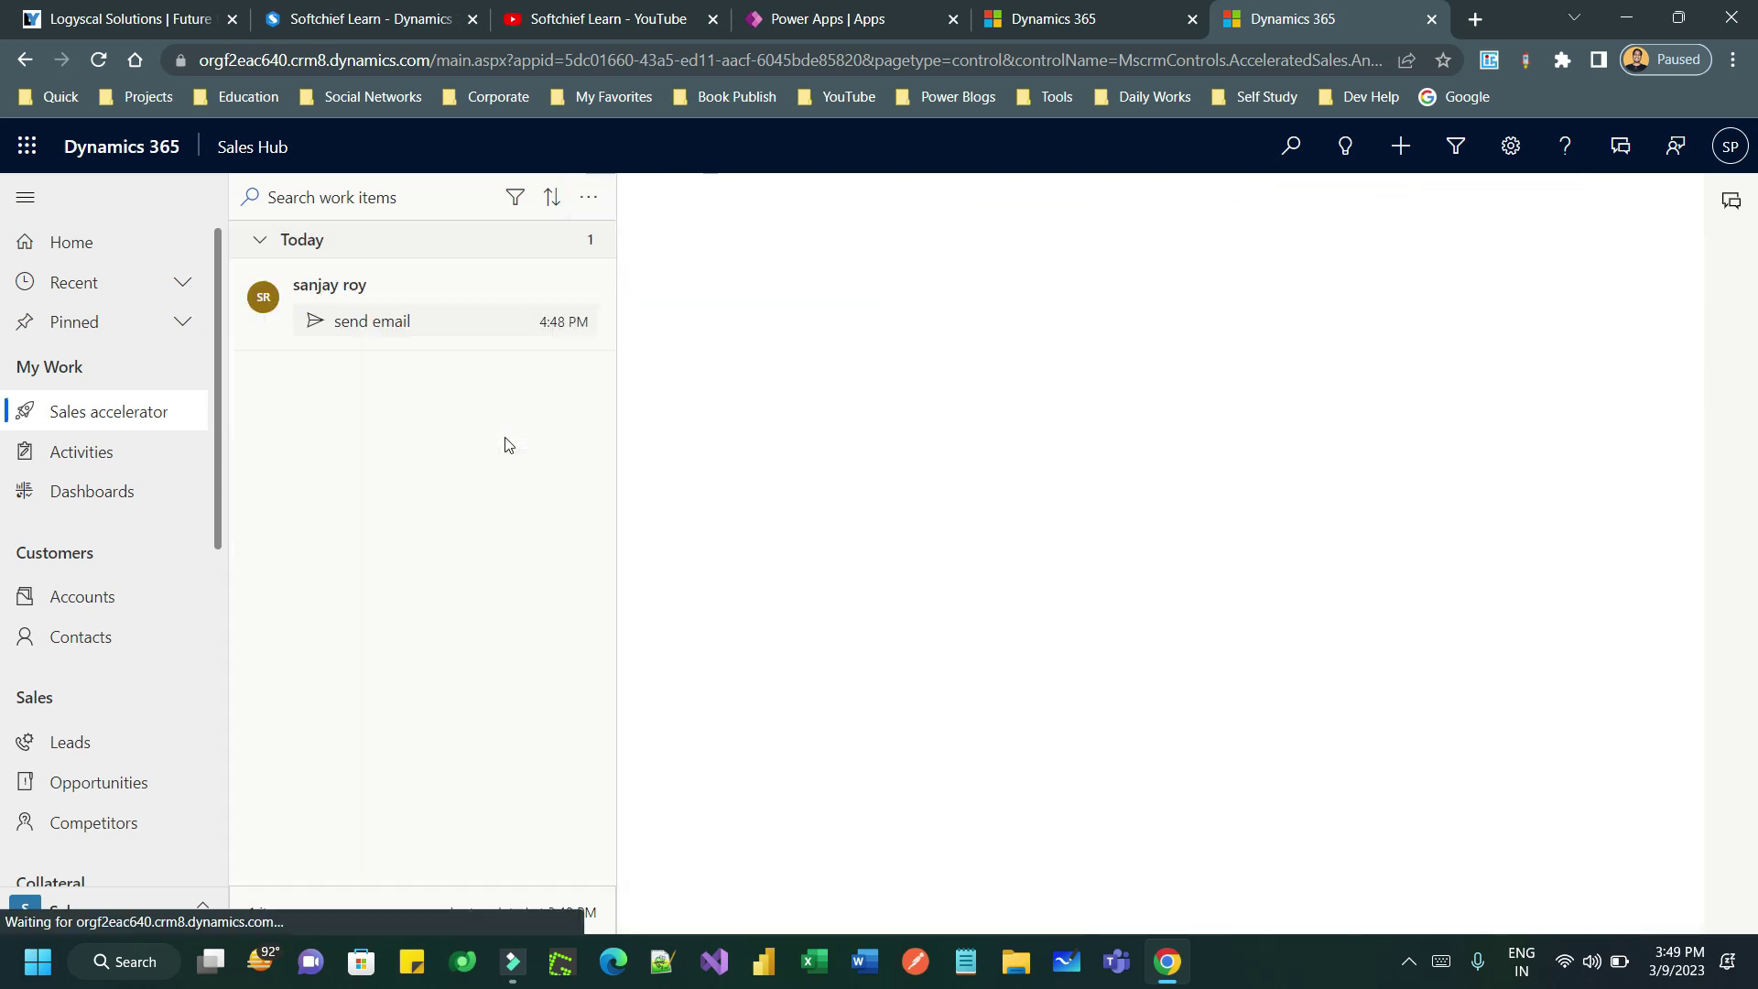
left_click(482, 319)
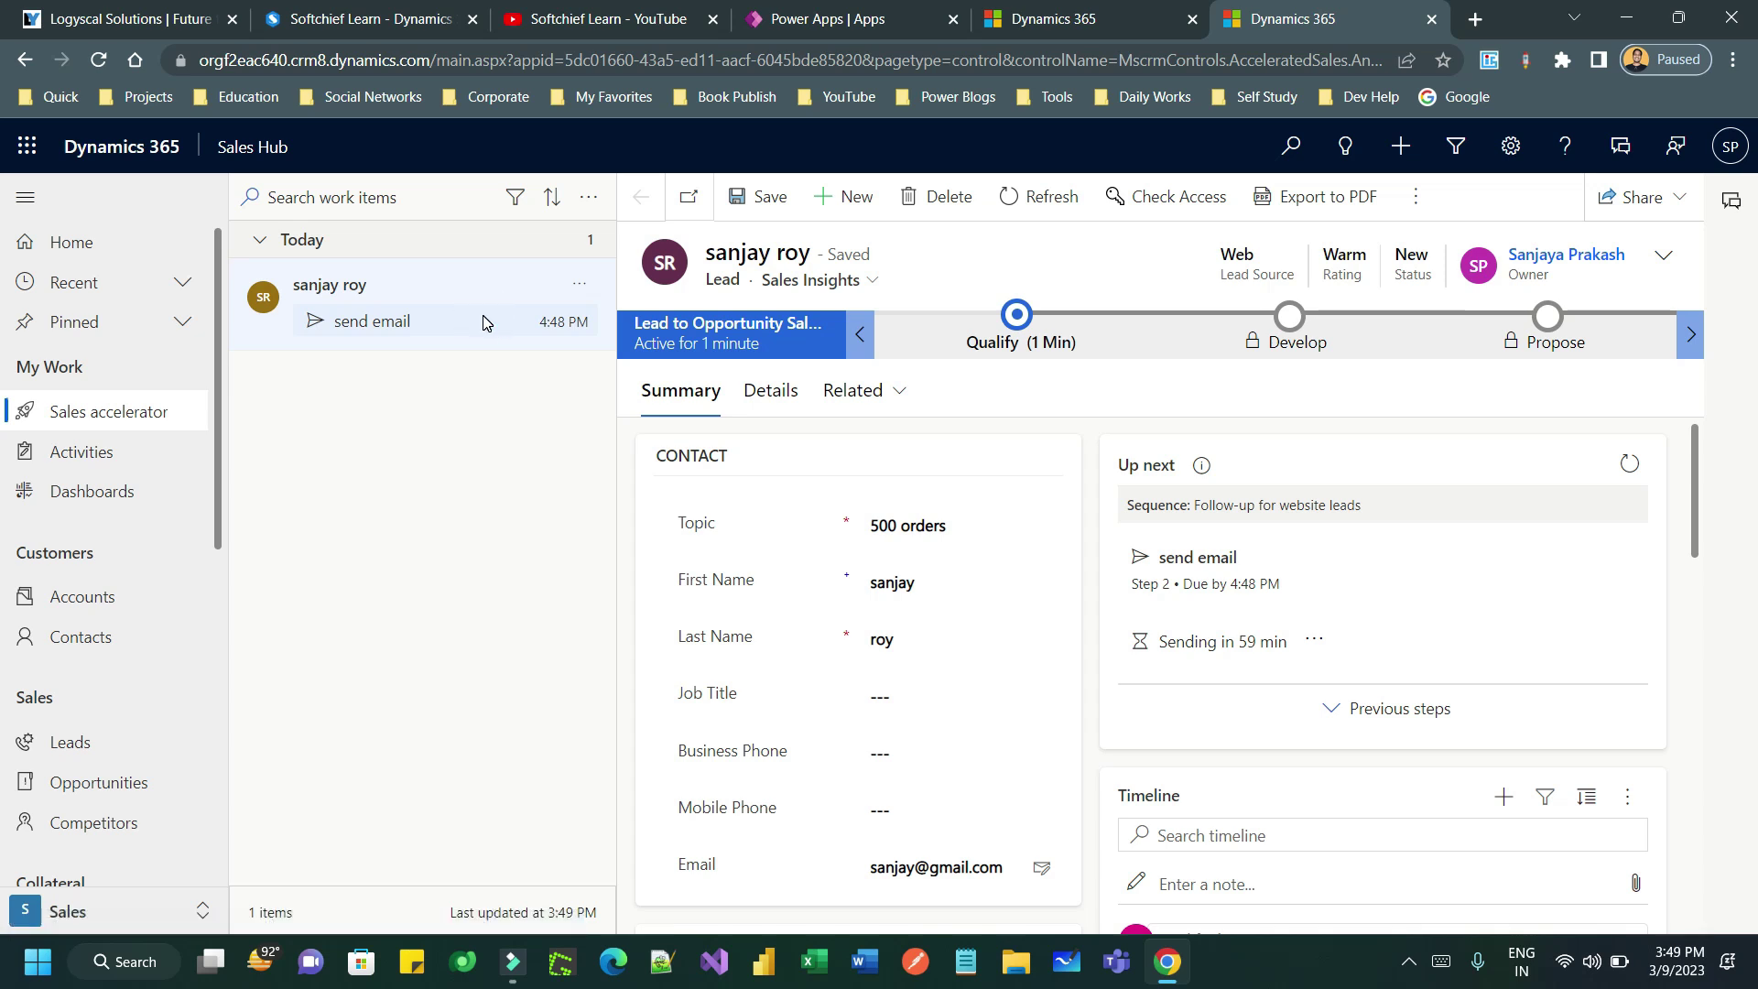
left_click_drag(1181, 643, 1292, 650)
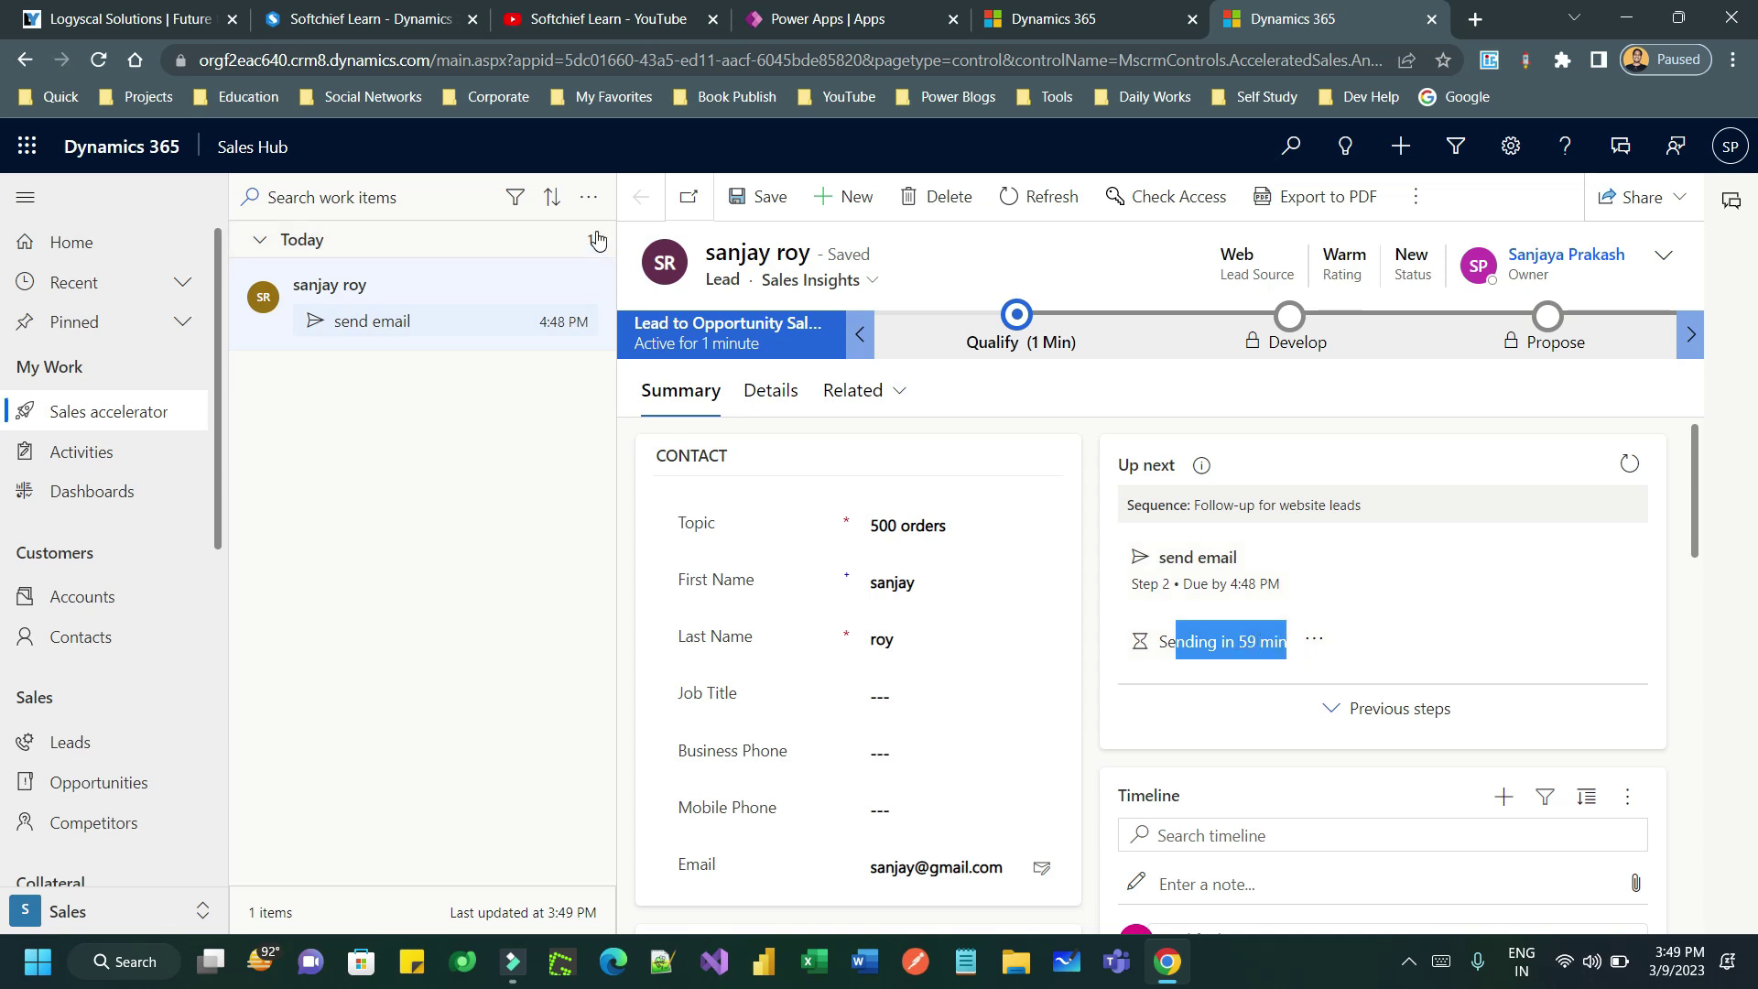
left_click(584, 287)
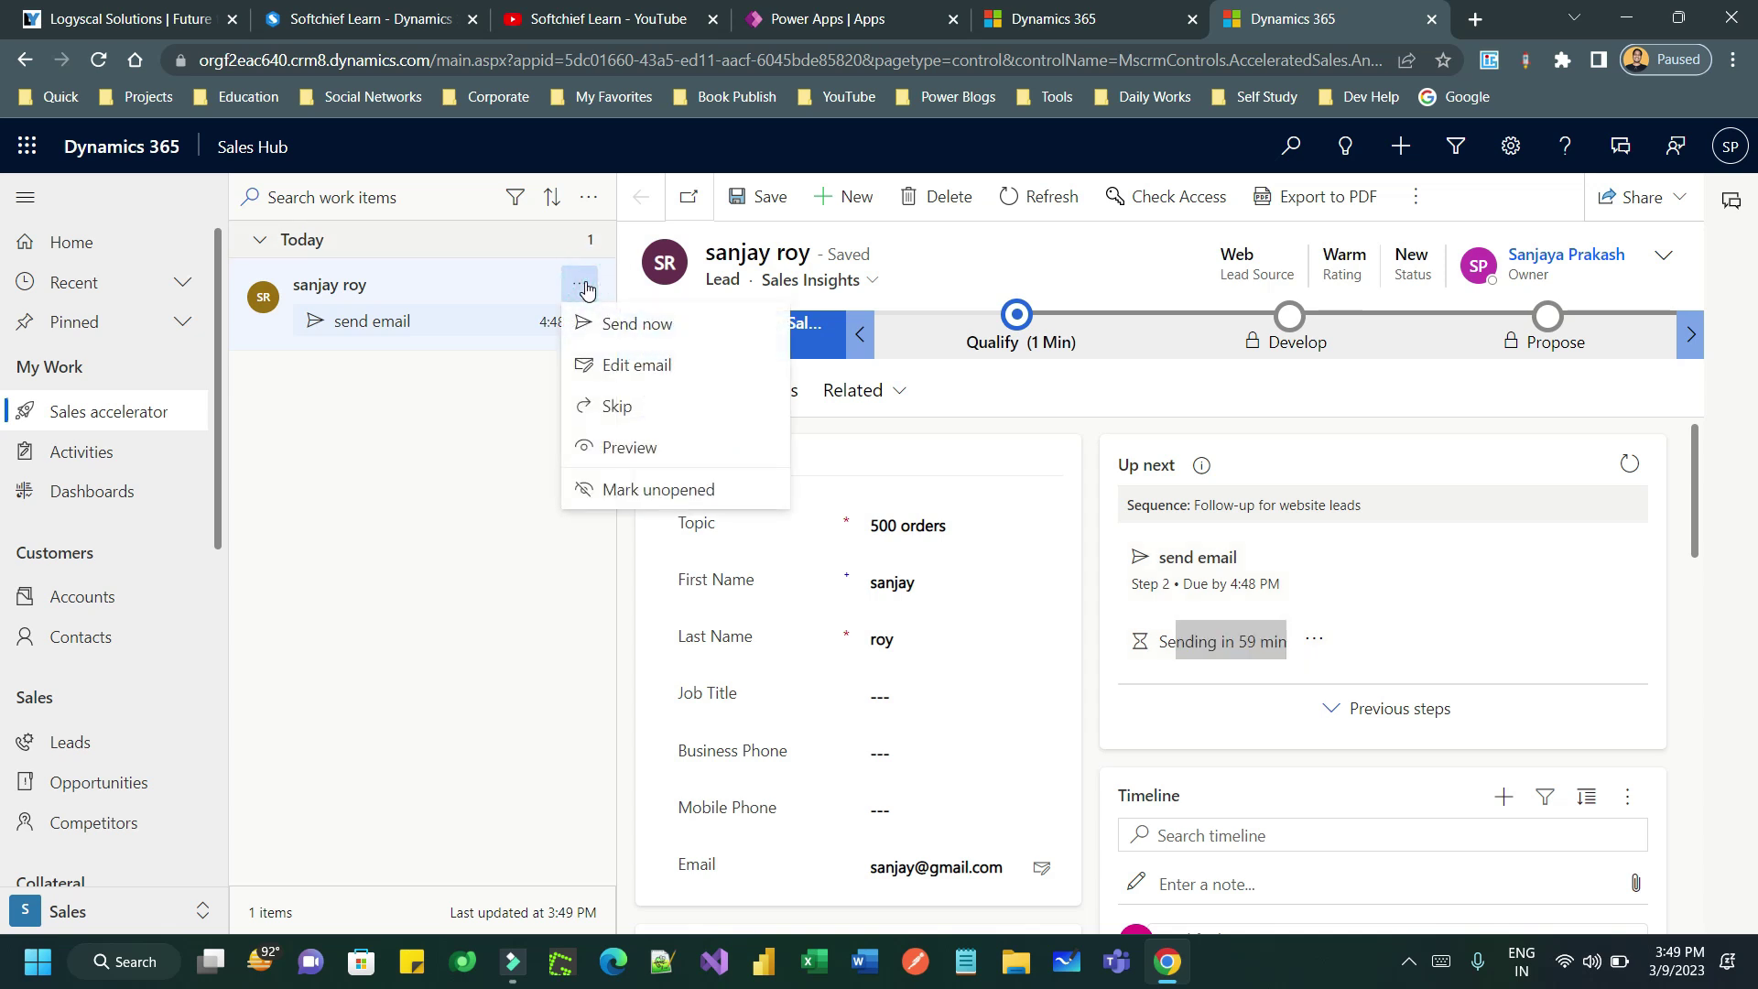
left_click(632, 326)
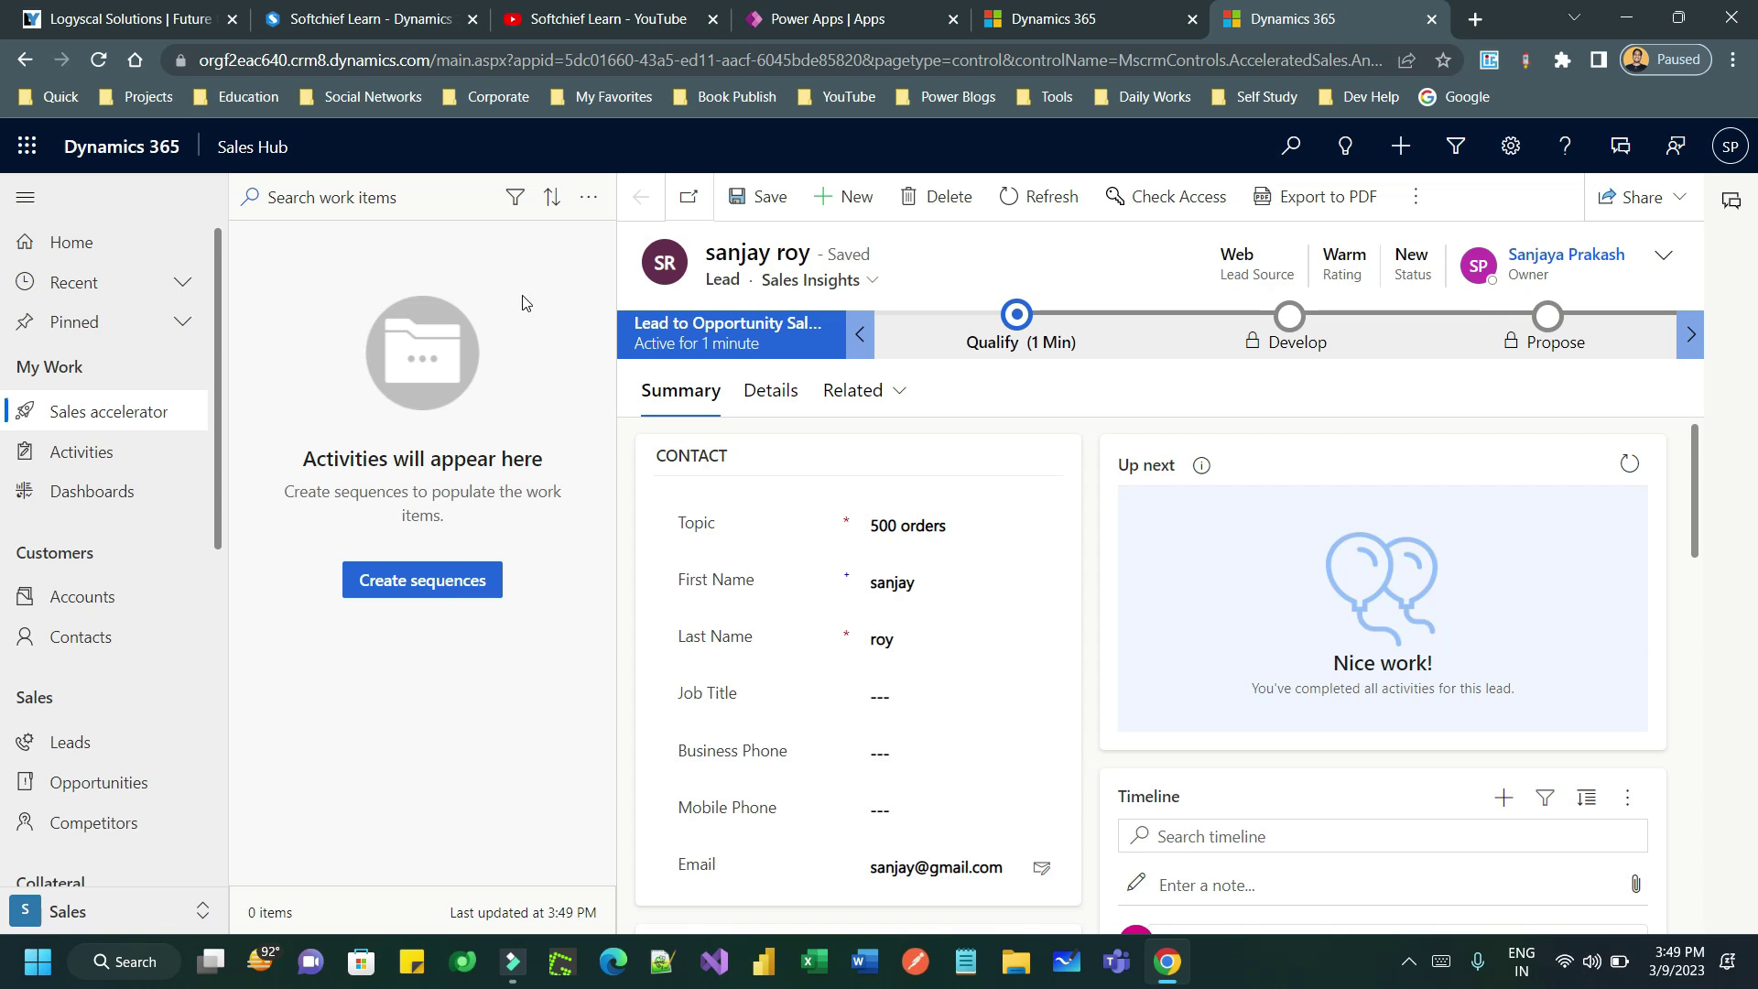
left_click(75, 428)
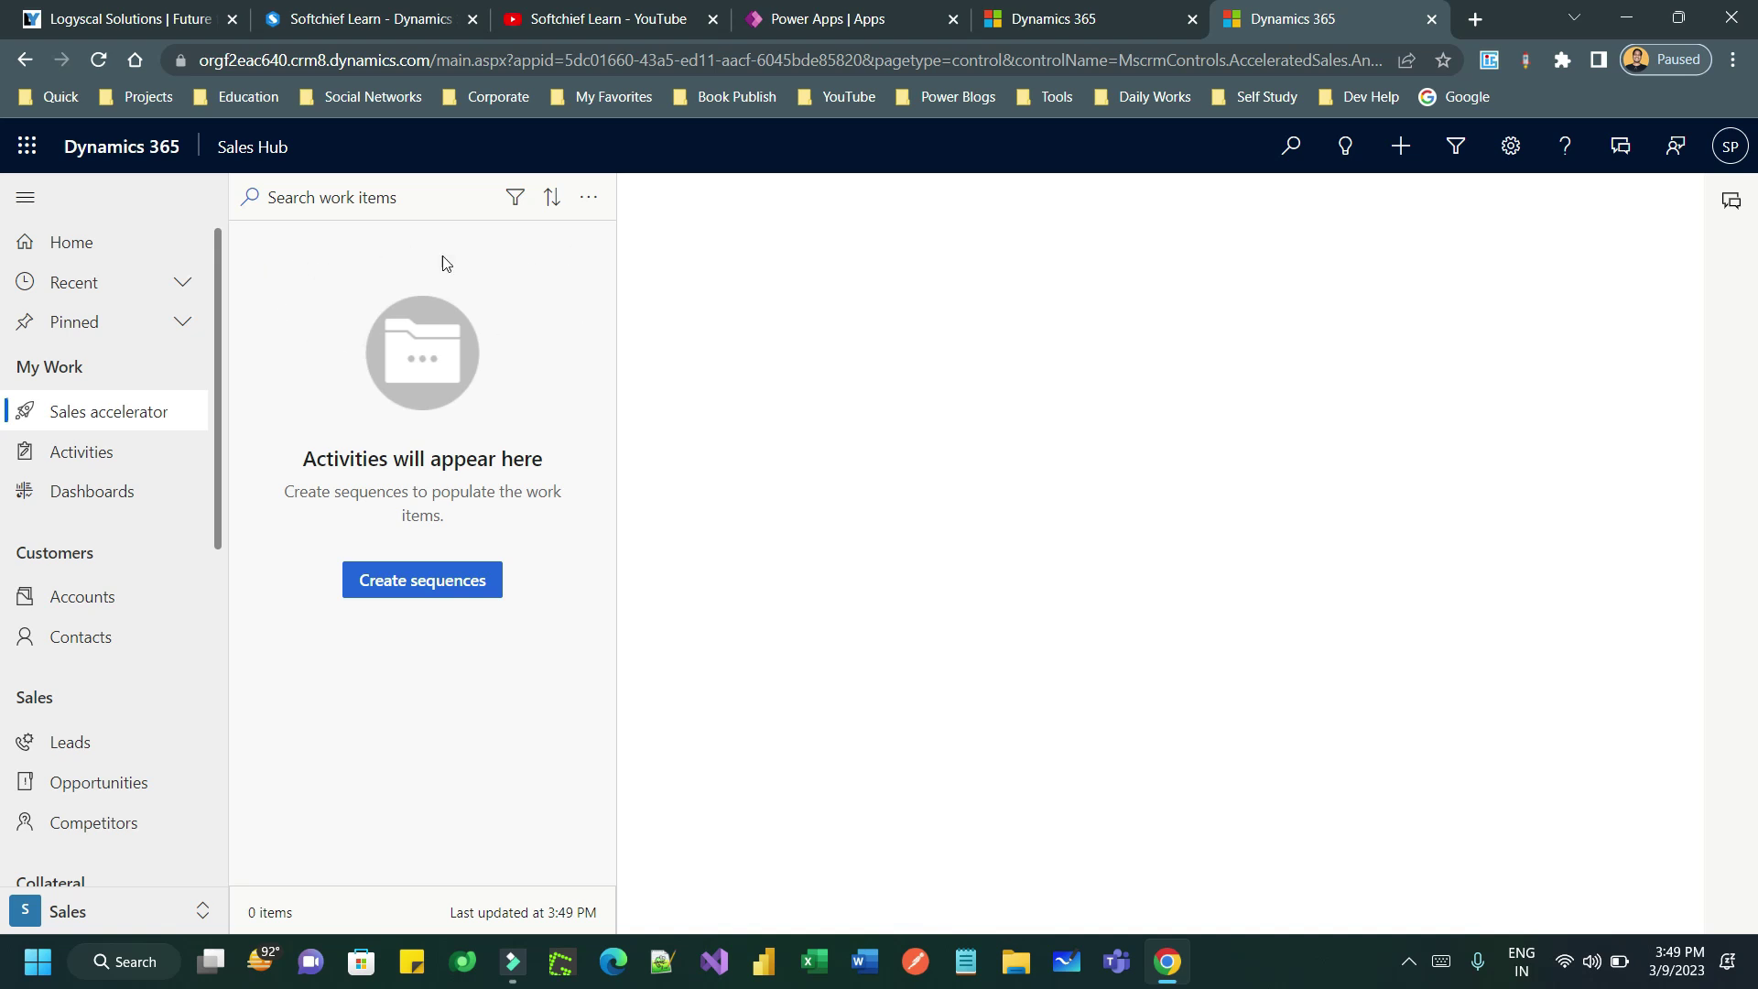
- Move from Sales accelerator through App Settings to the Sales Insights settings overview
left_click(138, 417)
left_click(110, 911)
left_click(115, 756)
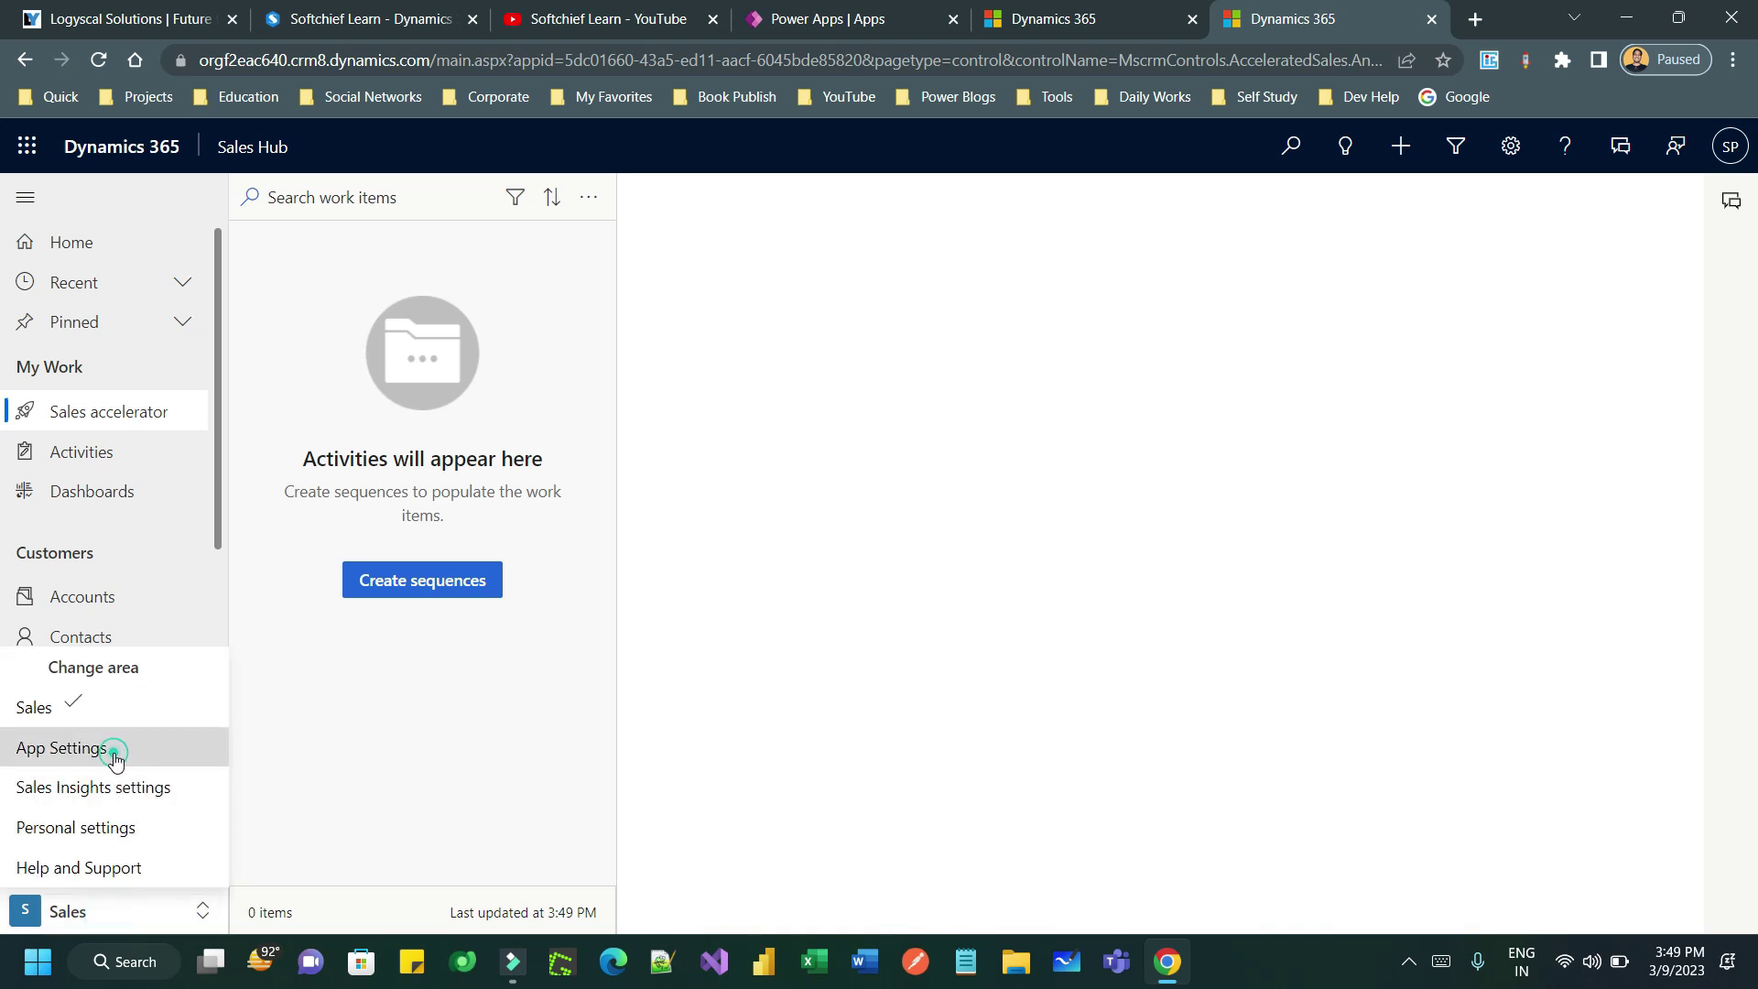
left_click(119, 909)
left_click(122, 788)
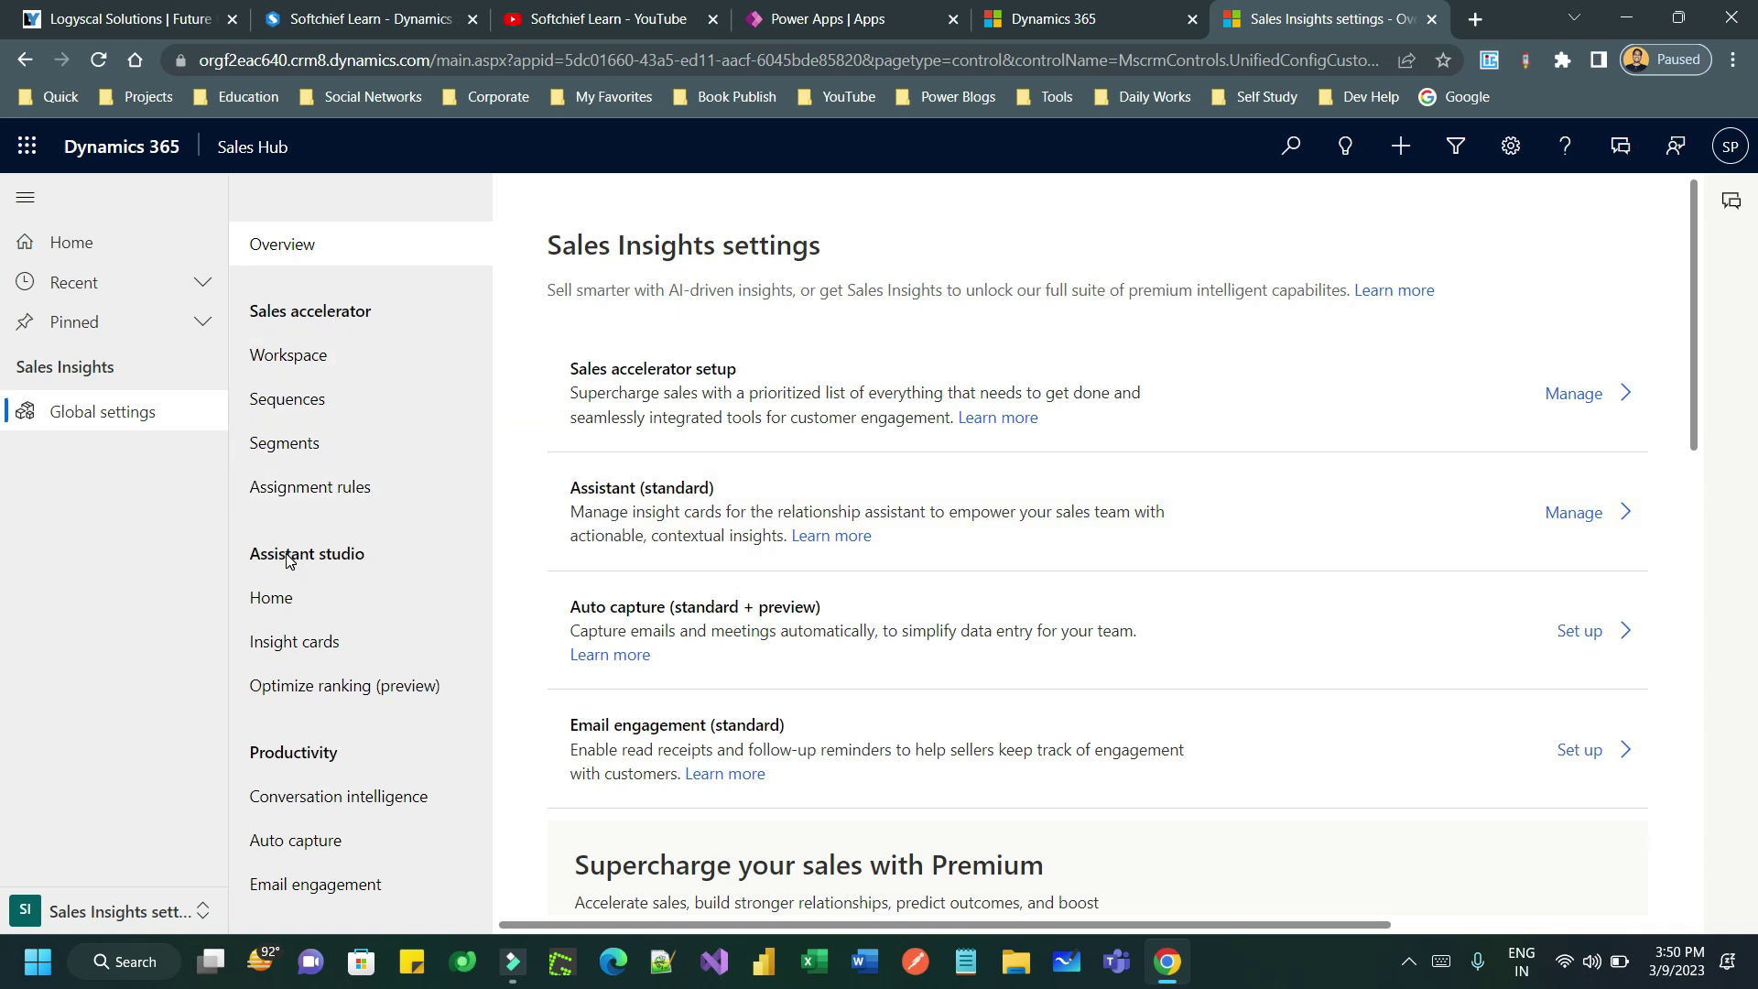
left_click_drag(272, 560, 394, 560)
left_click(390, 555)
left_click_drag(273, 556, 387, 556)
left_click(387, 556)
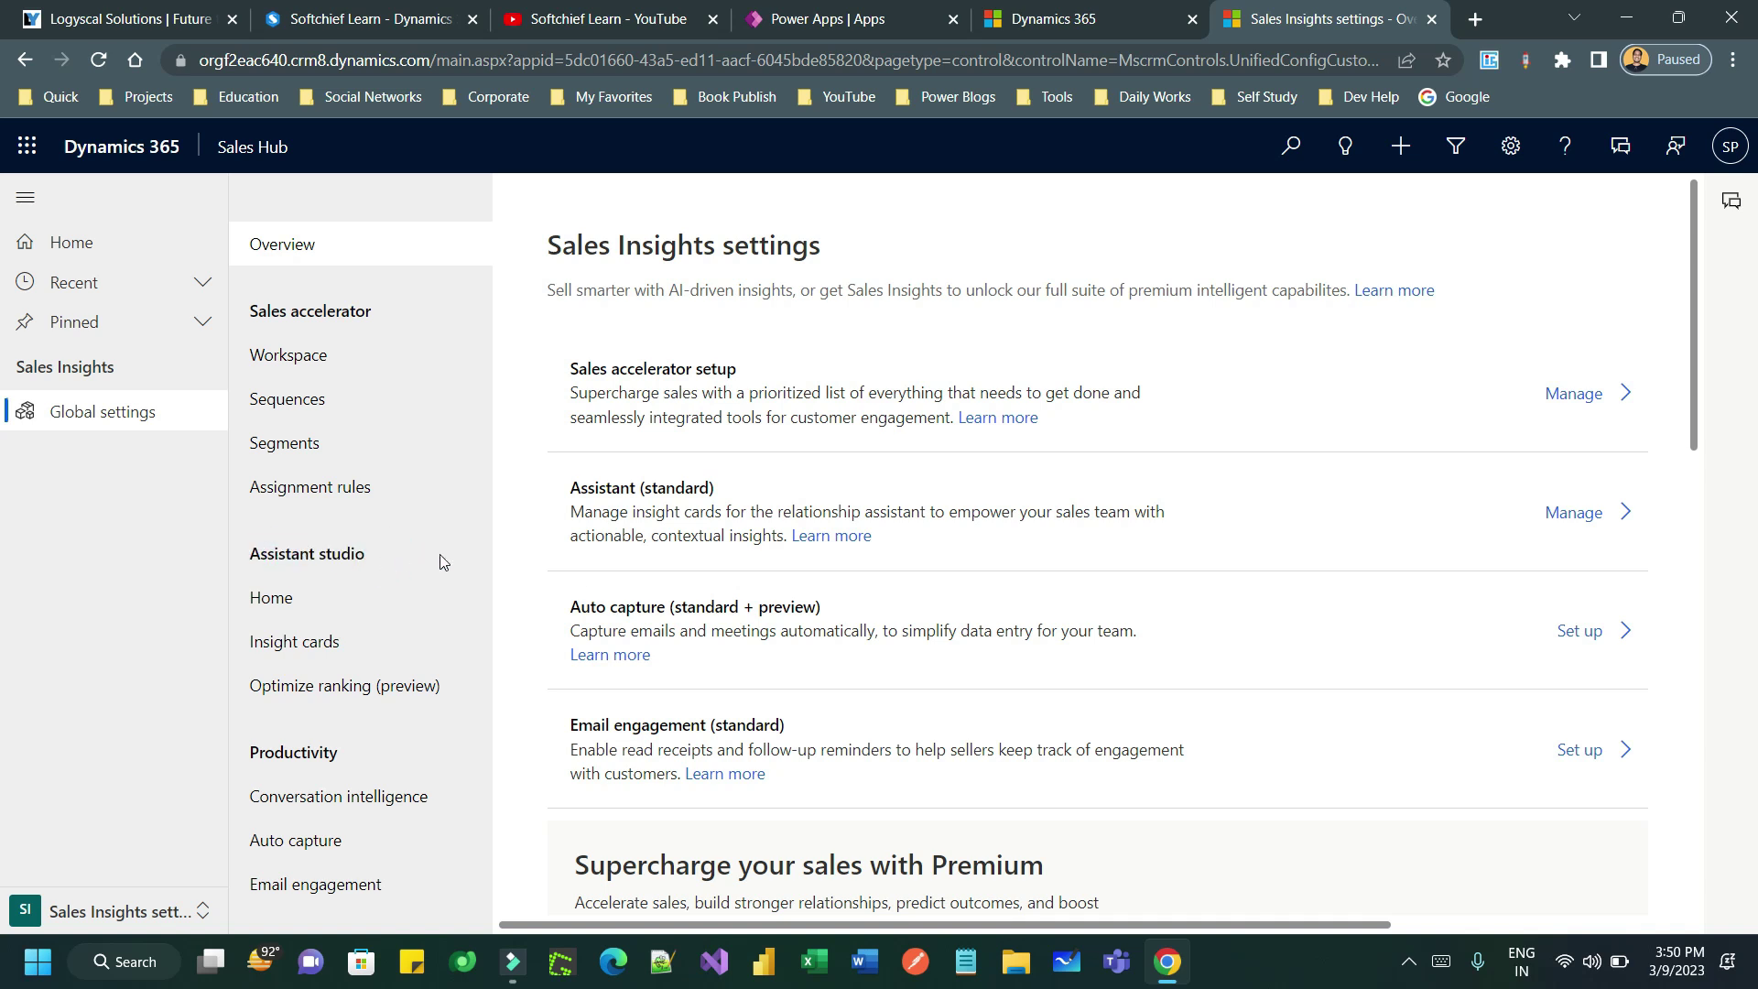